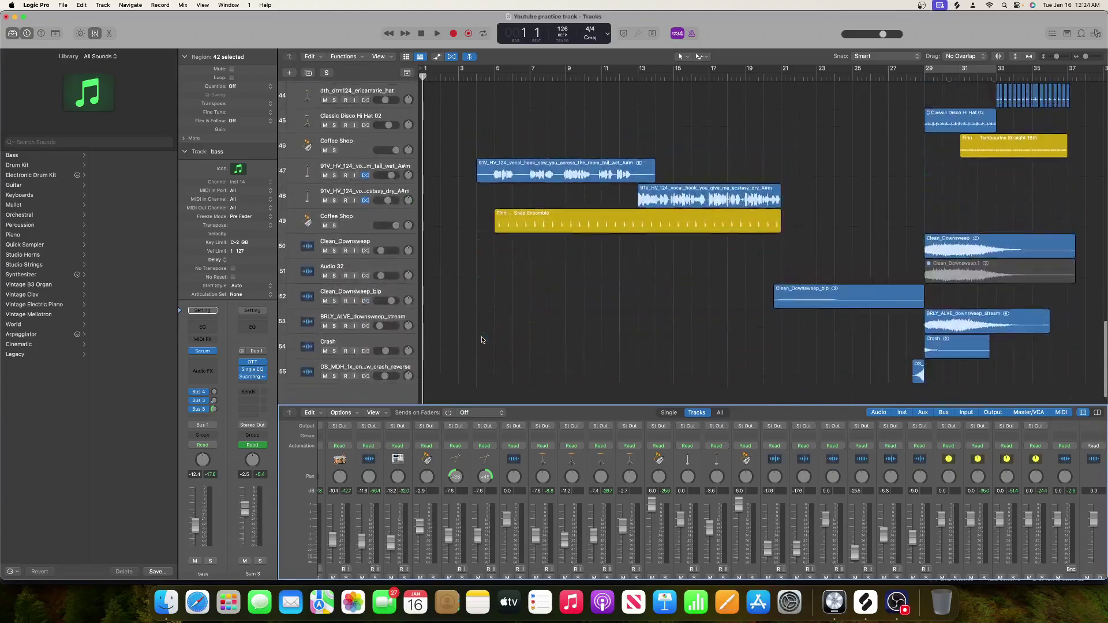
# Step: Reduce the track height so more tracks fit, and collapse the Sum 3 and Sum 4 track stacks
pyautogui.scroll(18, 482, 340)
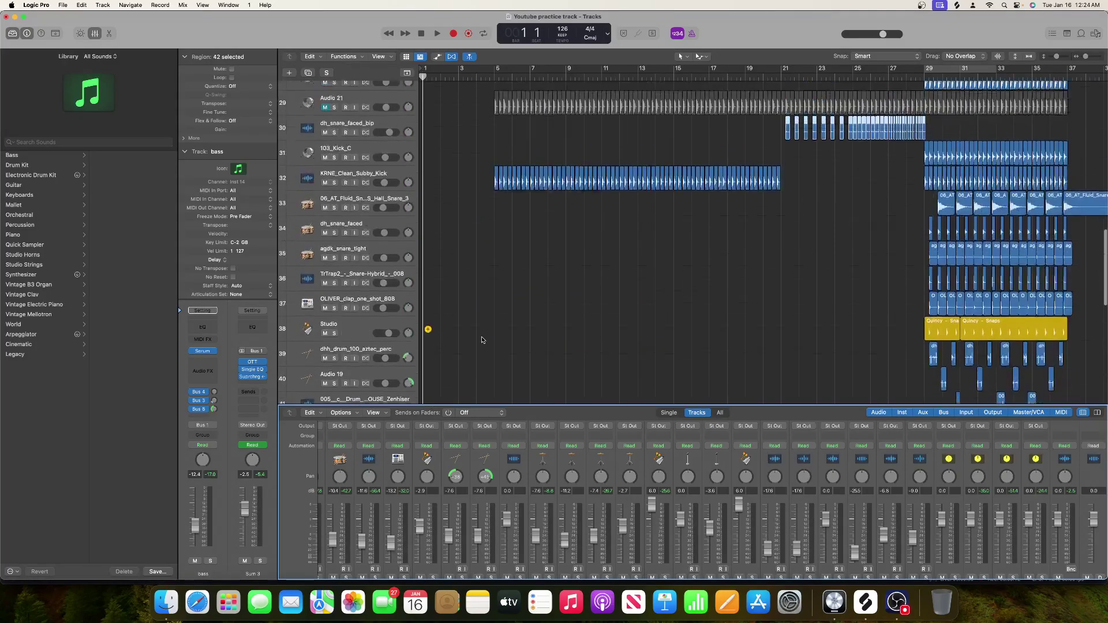
pyautogui.scroll(5, 482, 340)
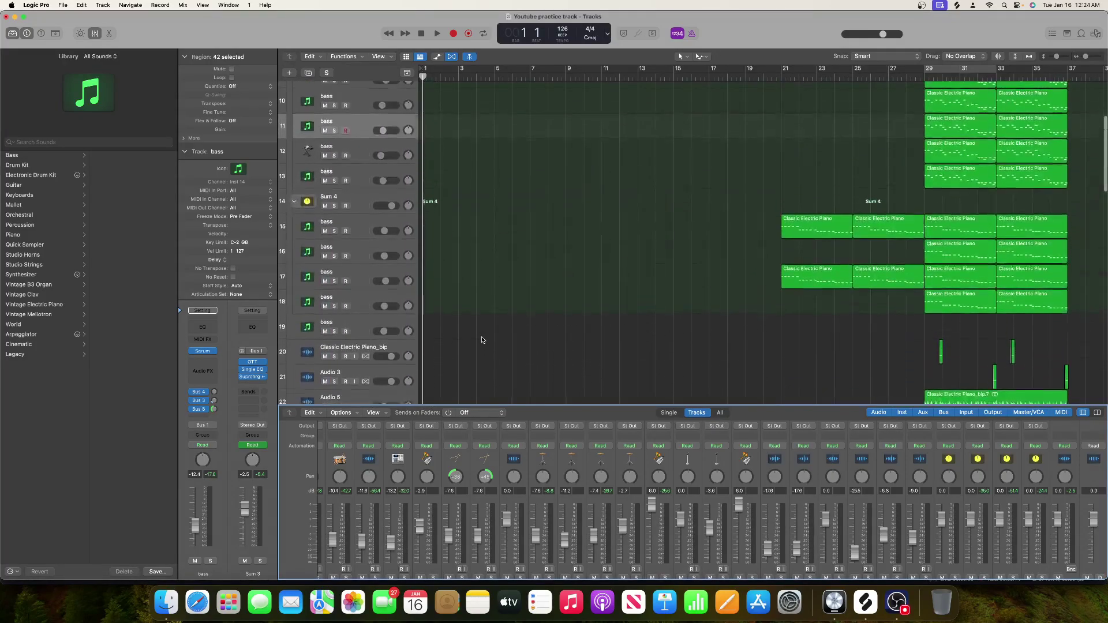
pyautogui.moveTo(1059, 61); pyautogui.dragTo(1054, 66)
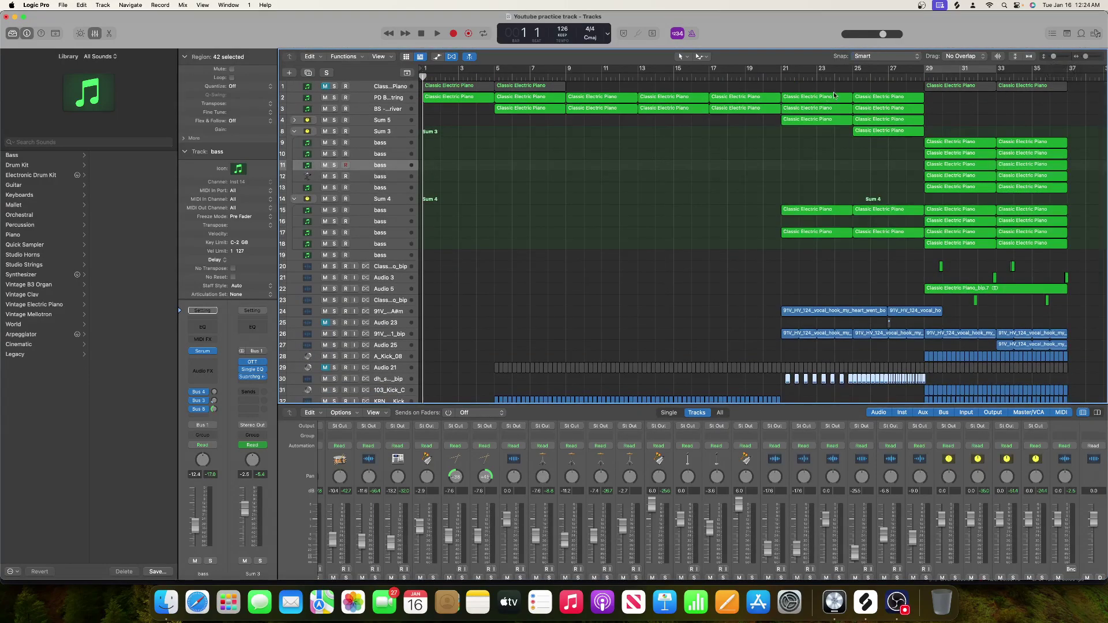
pyautogui.click(295, 132)
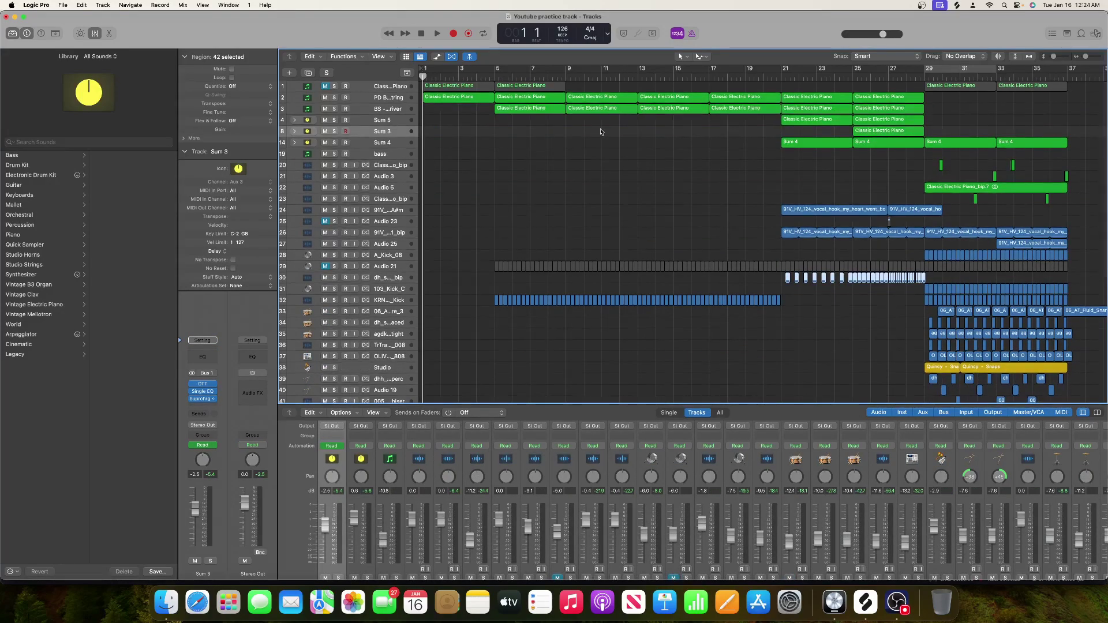
# Step: Expand the Sum 4, Sum 5 and Sum 3 track stacks to show their bass layers
pyautogui.hscroll(10, 527, 154)
pyautogui.scroll(-1, 306, 159)
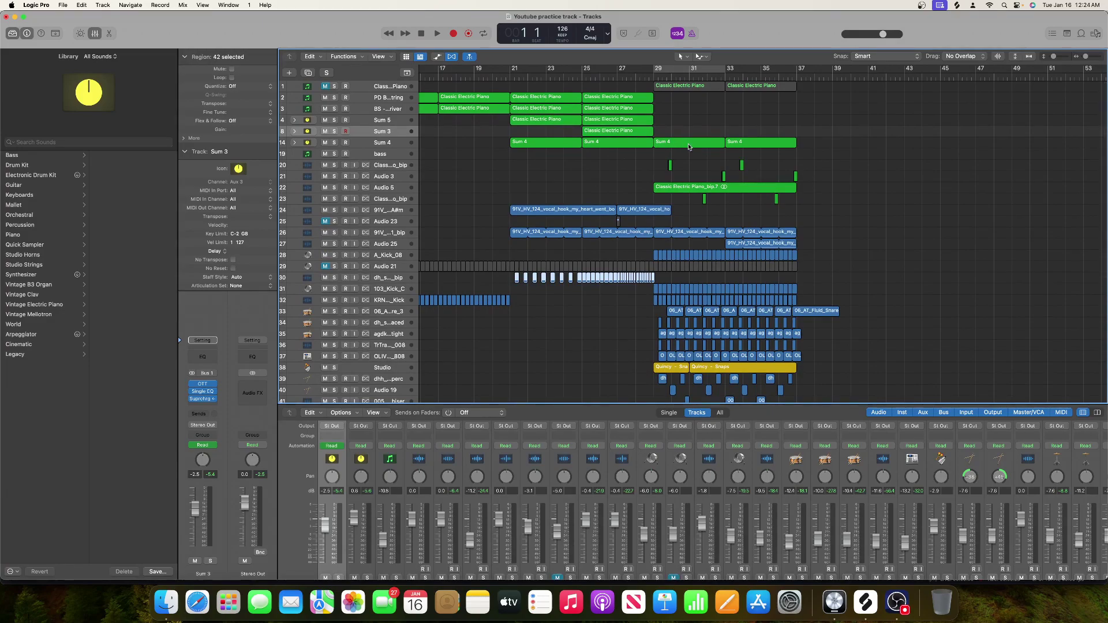
pyautogui.click(295, 143)
pyautogui.click(294, 121)
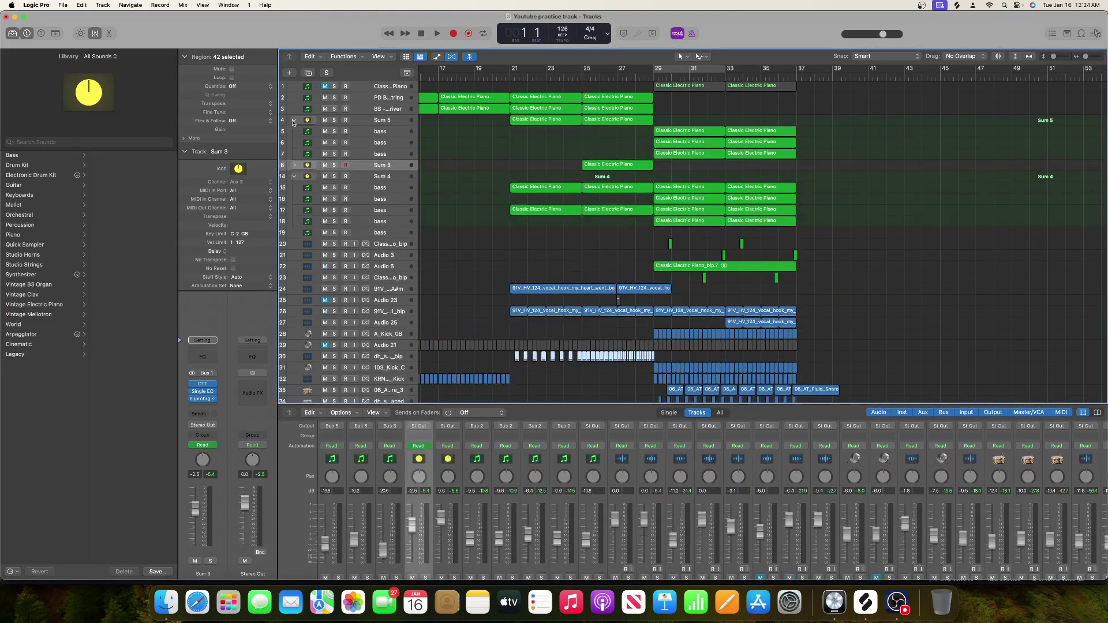
pyautogui.click(293, 166)
# Step: Examine the drop section between bars 29 and 37, from the stacked synth layers down through the drum and percussion tracks
pyautogui.moveTo(823, 124); pyautogui.dragTo(667, 335)
pyautogui.scroll(-10, 970, 167)
pyautogui.moveTo(896, 143); pyautogui.dragTo(854, 223)
pyautogui.hscroll(-3, 907, 133)
pyautogui.scroll(-4, 918, 118)
pyautogui.moveTo(921, 114); pyautogui.dragTo(705, 314)
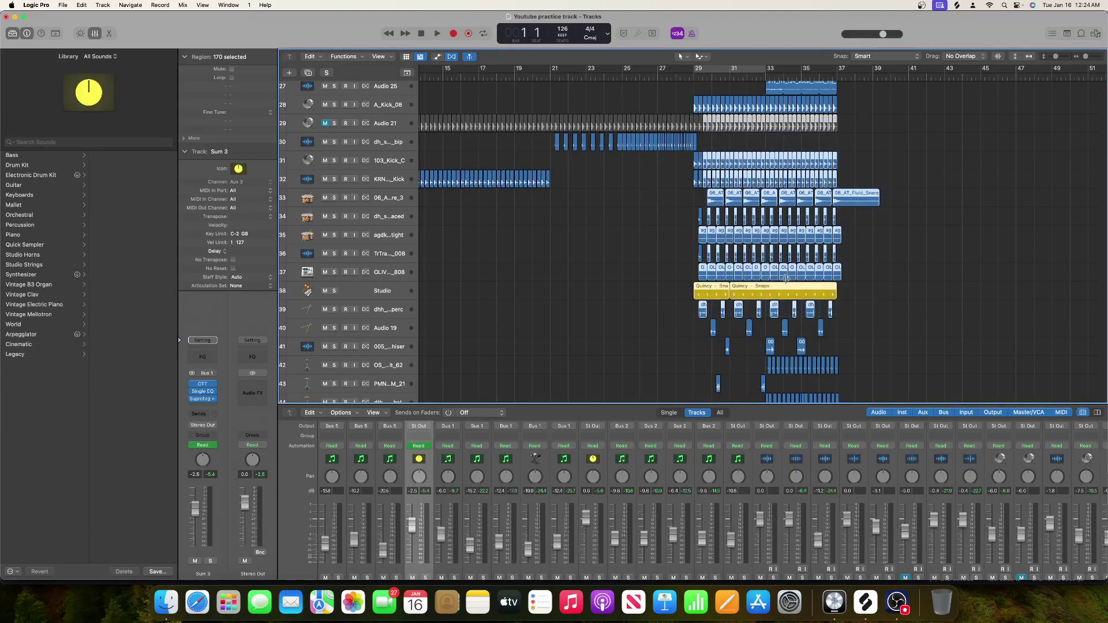
pyautogui.scroll(-10, 957, 199)
pyautogui.hscroll(-2, 957, 199)
pyautogui.scroll(15, 957, 198)
pyautogui.hscroll(-3, 957, 199)
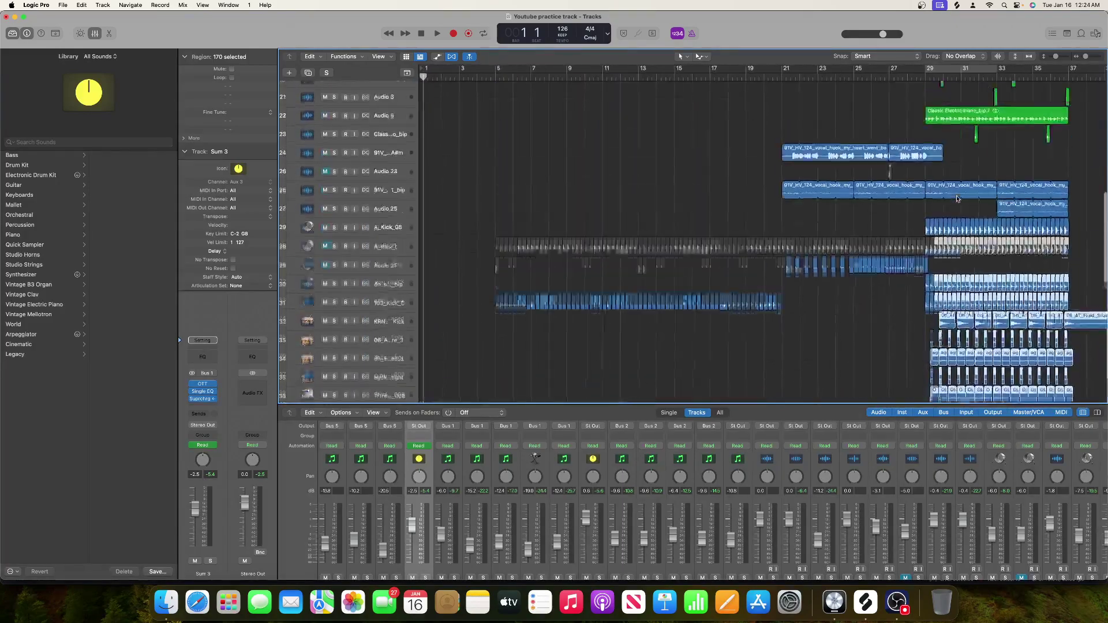
pyautogui.scroll(5, 957, 199)
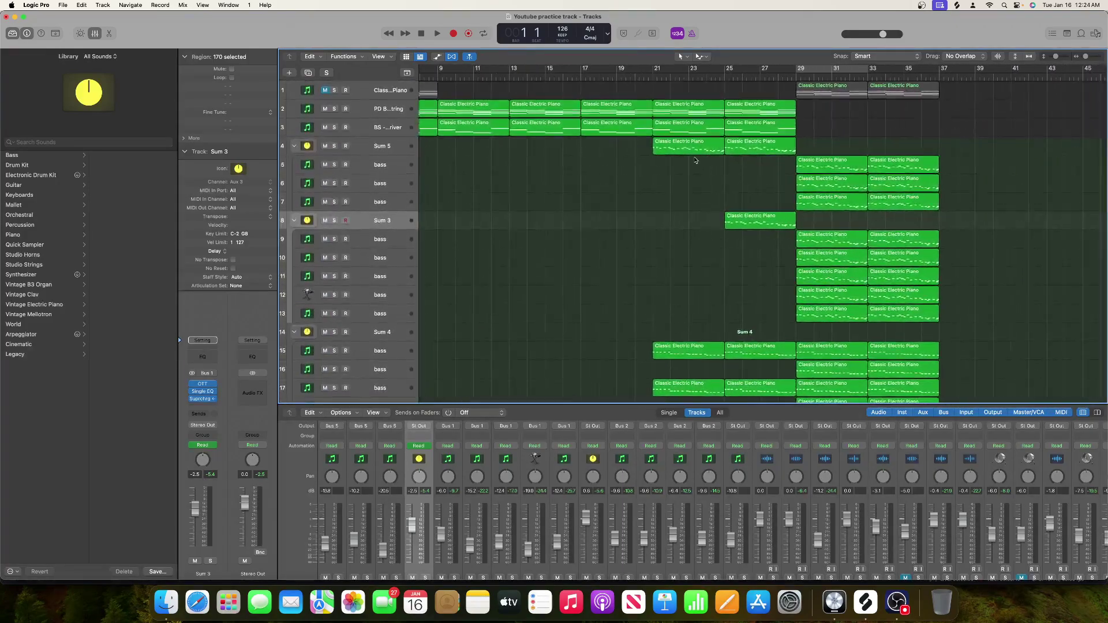
# Step: Examine the regions before the drop, including the two vocal hook regions between bars 4 and 21
pyautogui.scroll(-14, 448, 138)
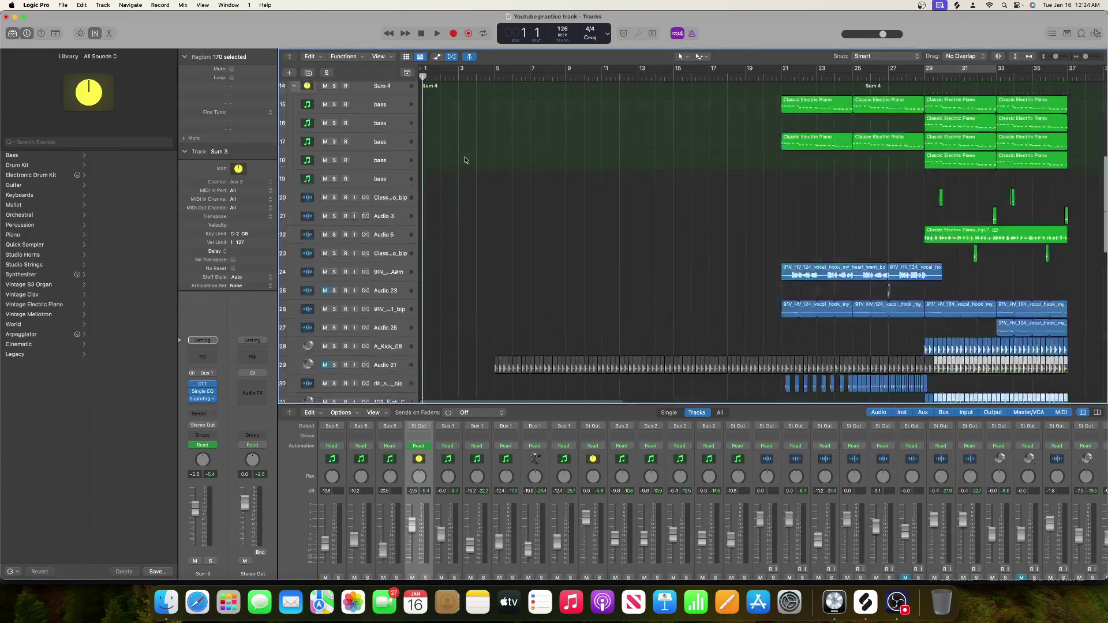
pyautogui.moveTo(457, 153); pyautogui.dragTo(803, 116)
pyautogui.scroll(-6, 506, 160)
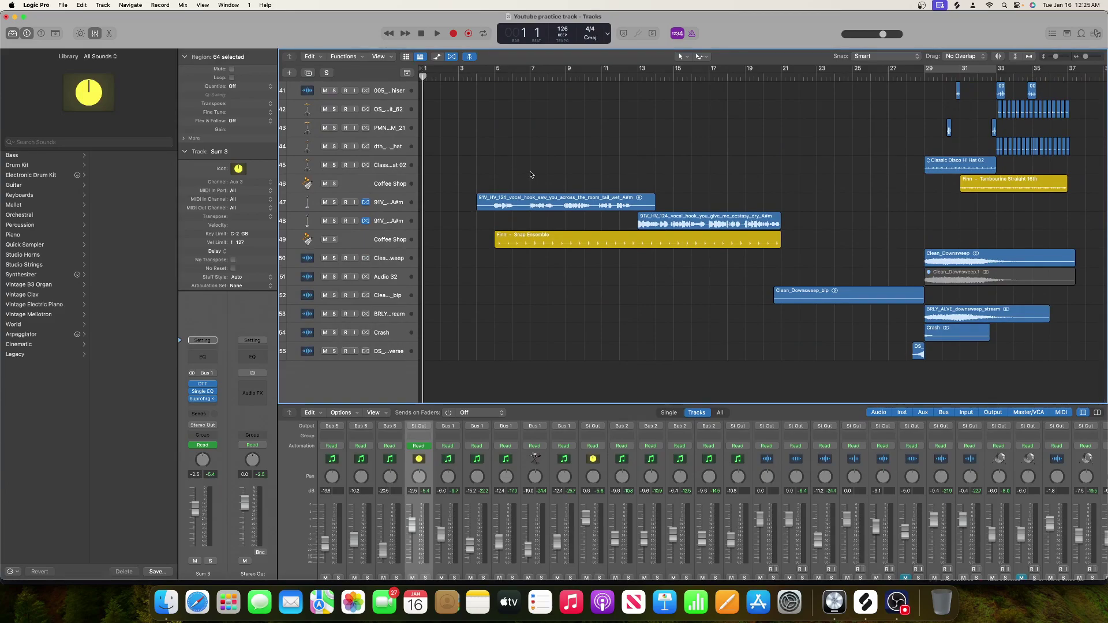
pyautogui.click(533, 202)
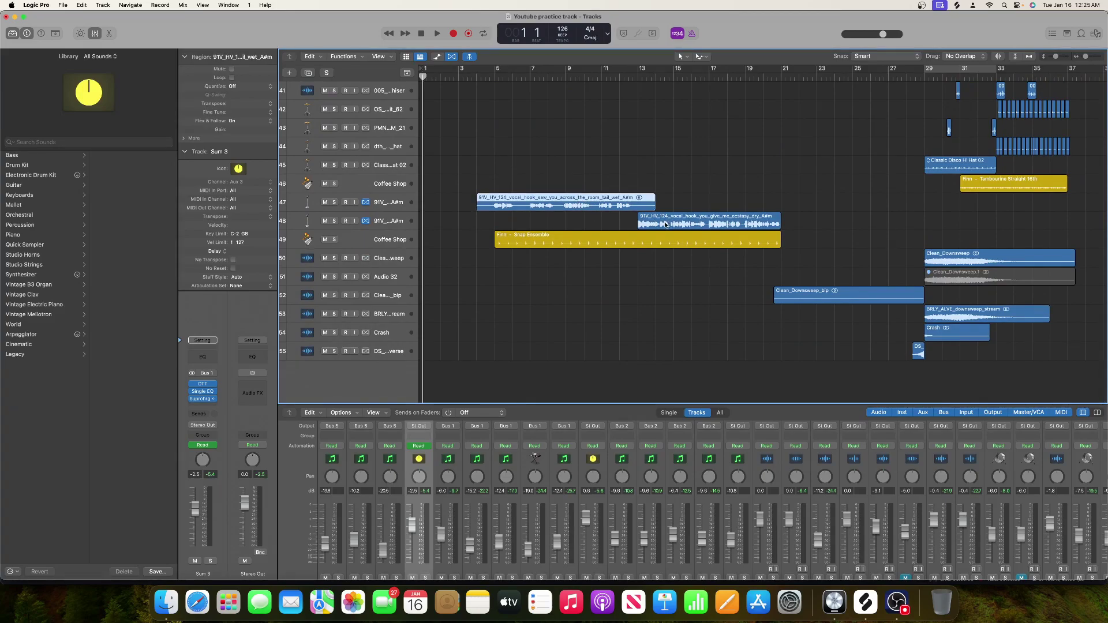
pyautogui.click(490, 76)
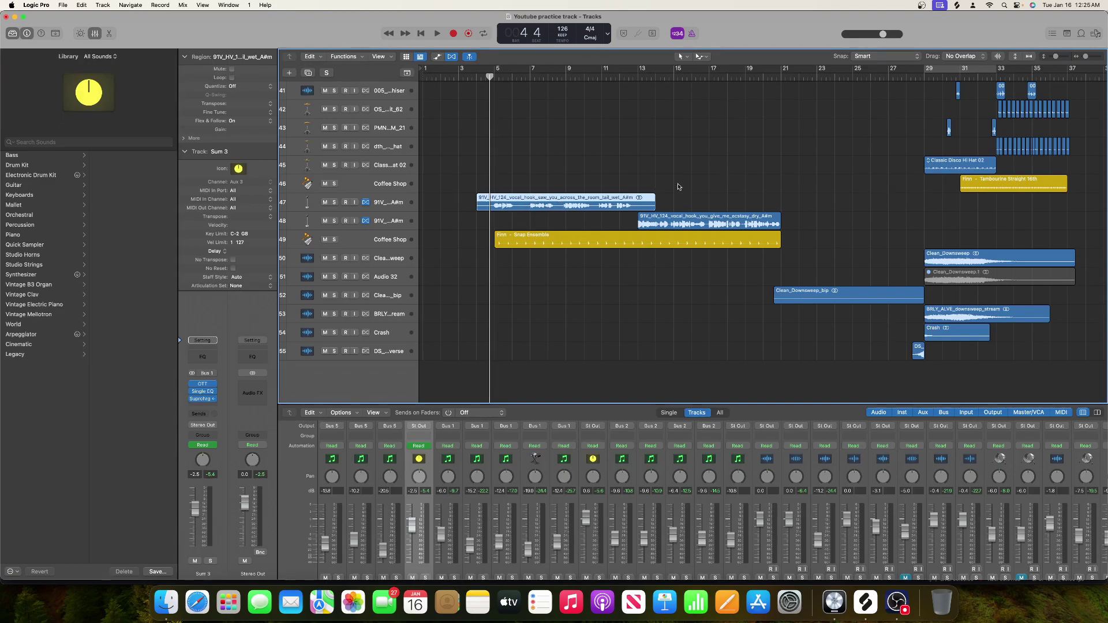
pyautogui.click(686, 220)
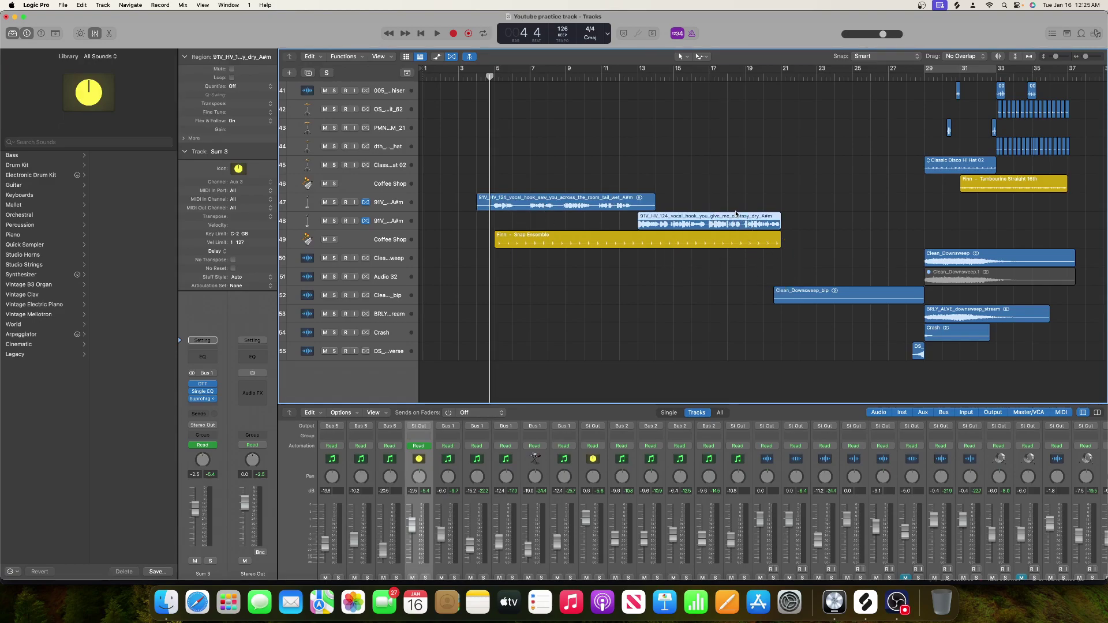
# Step: Review the arrangement around the drop again, from the synth stacks through the vocals to the drum and percussion tracks
pyautogui.scroll(15, 737, 215)
pyautogui.scroll(-10, 739, 212)
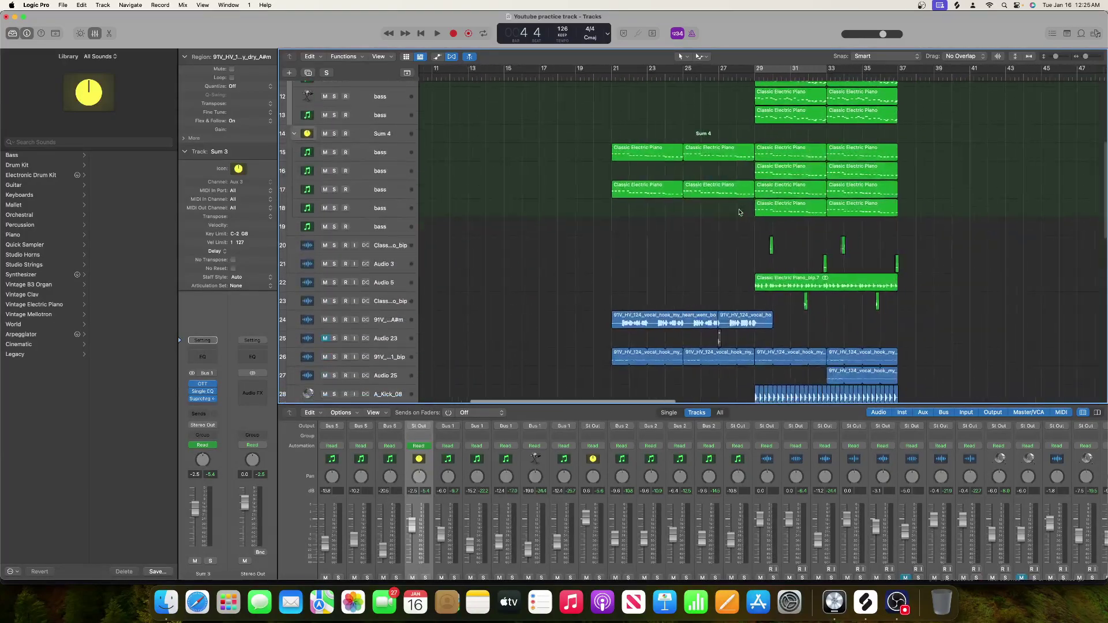
pyautogui.hscroll(5, 740, 212)
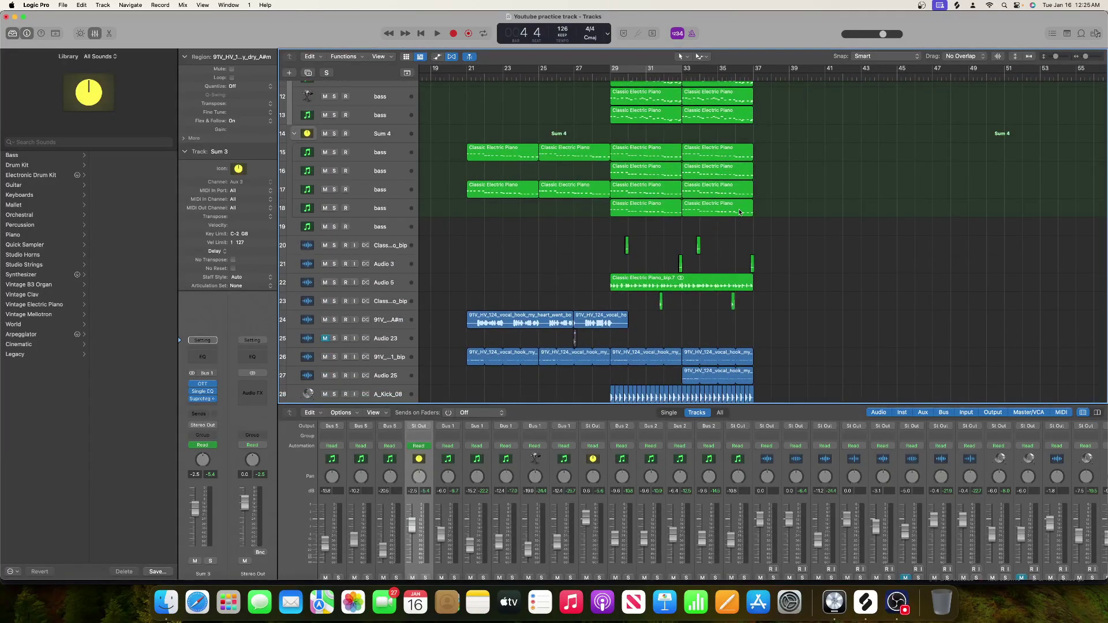
pyautogui.scroll(-20, 740, 212)
pyautogui.scroll(4, 742, 213)
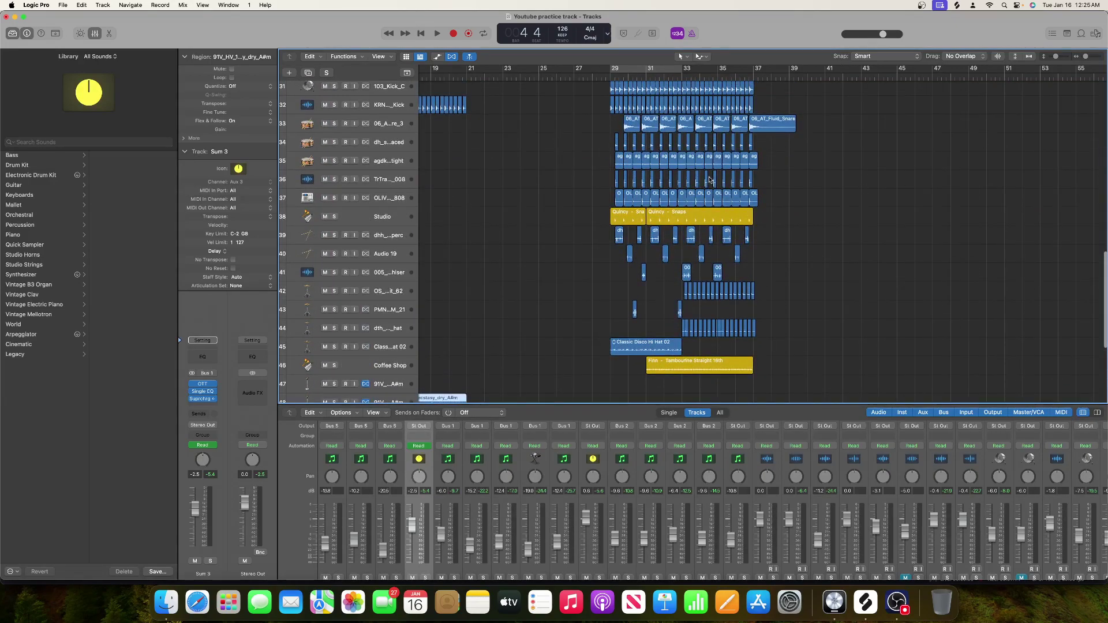
pyautogui.scroll(20, 663, 188)
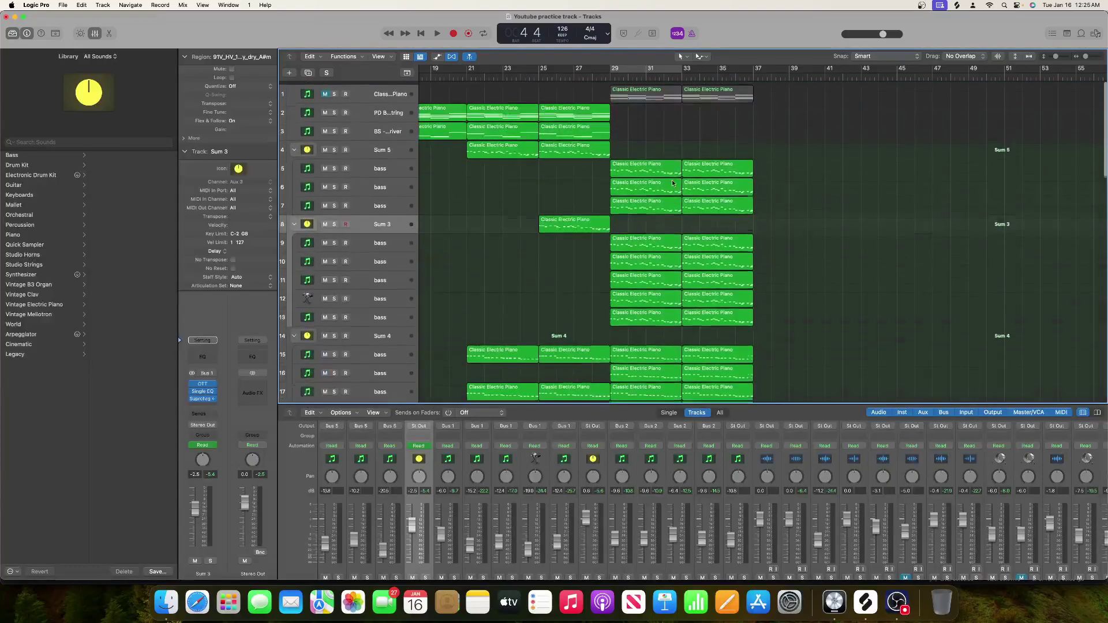
pyautogui.scroll(-8, 673, 184)
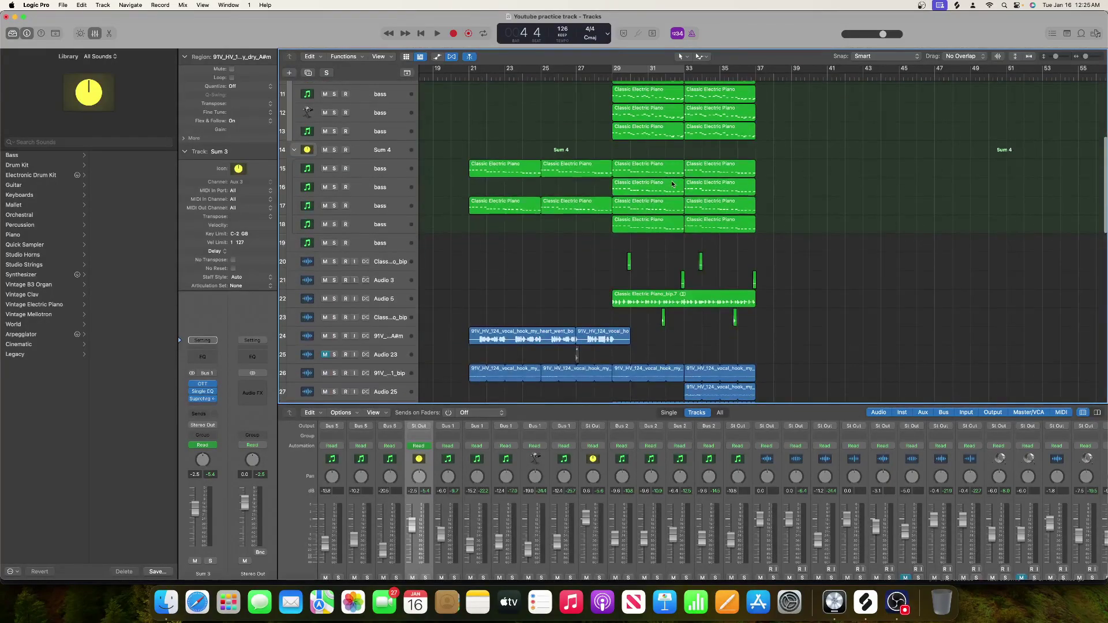
pyautogui.scroll(-20, 673, 183)
pyautogui.scroll(7, 673, 184)
# Step: Duplicate the drop's drum and percussion regions, including the A_Kick_08 regions, from bars 29–37 to bars 37–45
pyautogui.moveTo(770, 132); pyautogui.dragTo(626, 199)
pyautogui.scroll(1, 626, 199)
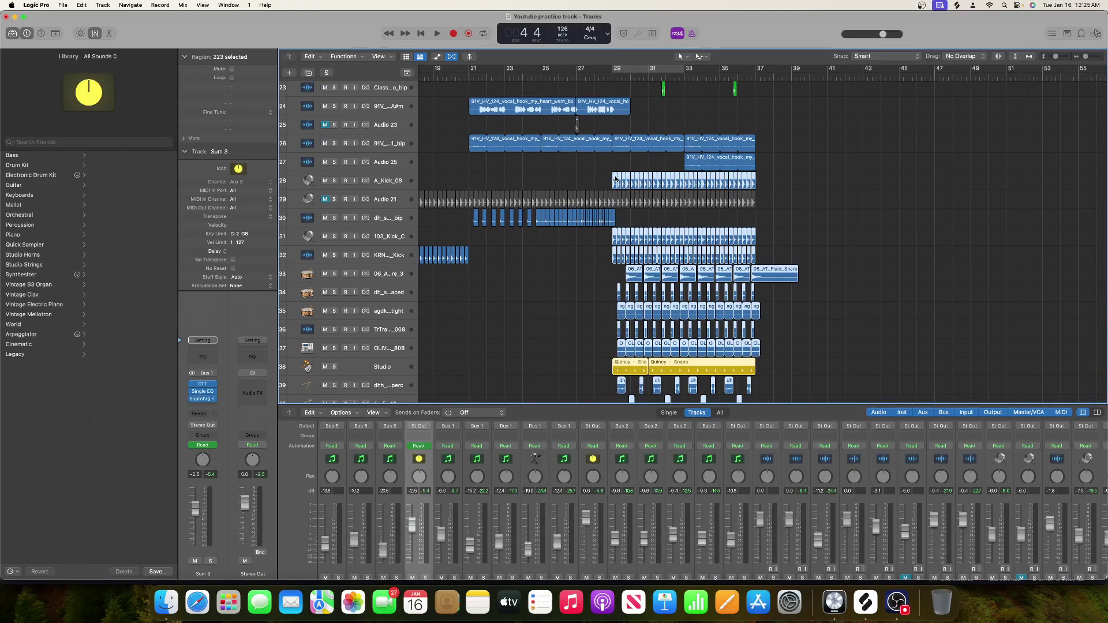
pyautogui.moveTo(615, 179); pyautogui.dragTo(760, 179)
pyautogui.scroll(-6, 540, 258)
pyautogui.click(541, 259)
pyautogui.hscroll(2, 692, 303)
pyautogui.scroll(-3, 691, 291)
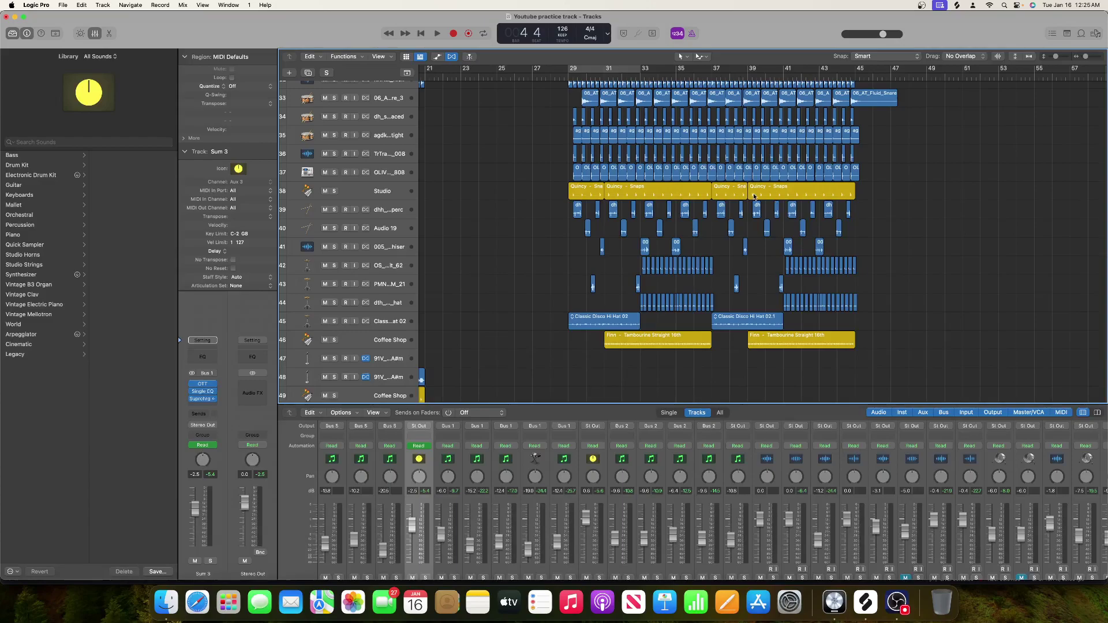
# Step: Solo the drum and percussion tracks down through Classic Disco Hi Hat 02
pyautogui.scroll(5, 625, 247)
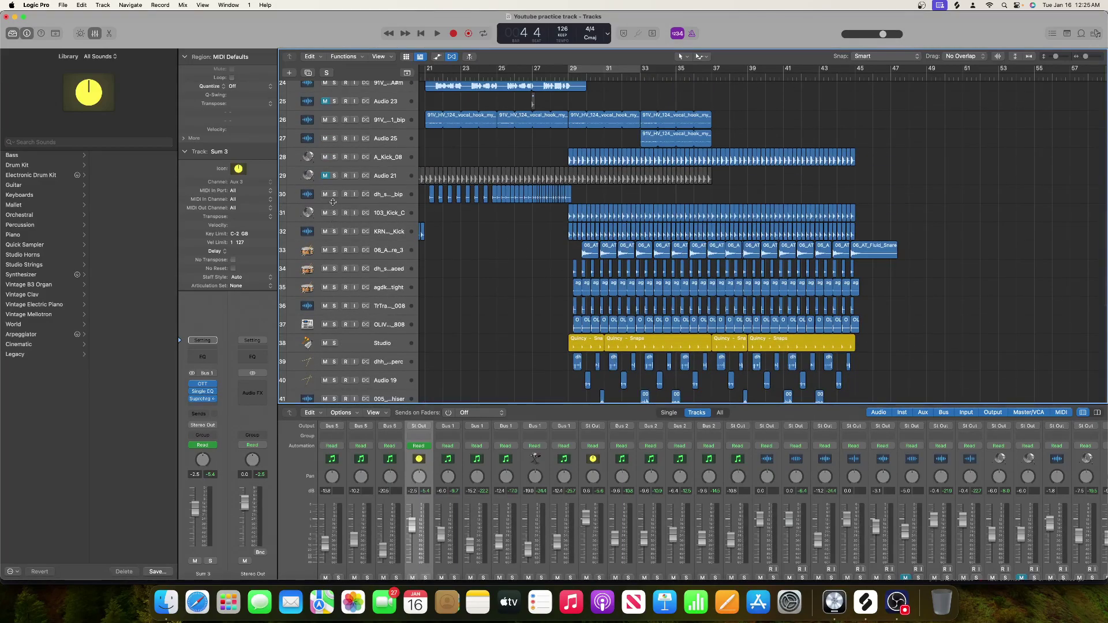
pyautogui.moveTo(334, 194); pyautogui.dragTo(332, 271)
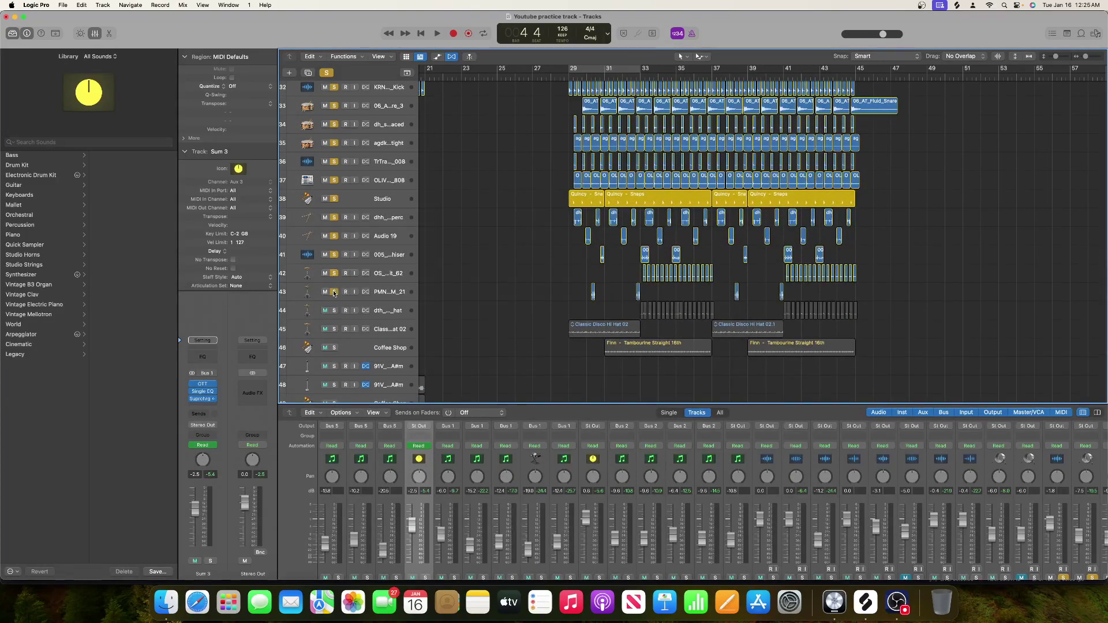
pyautogui.moveTo(336, 312); pyautogui.dragTo(334, 328)
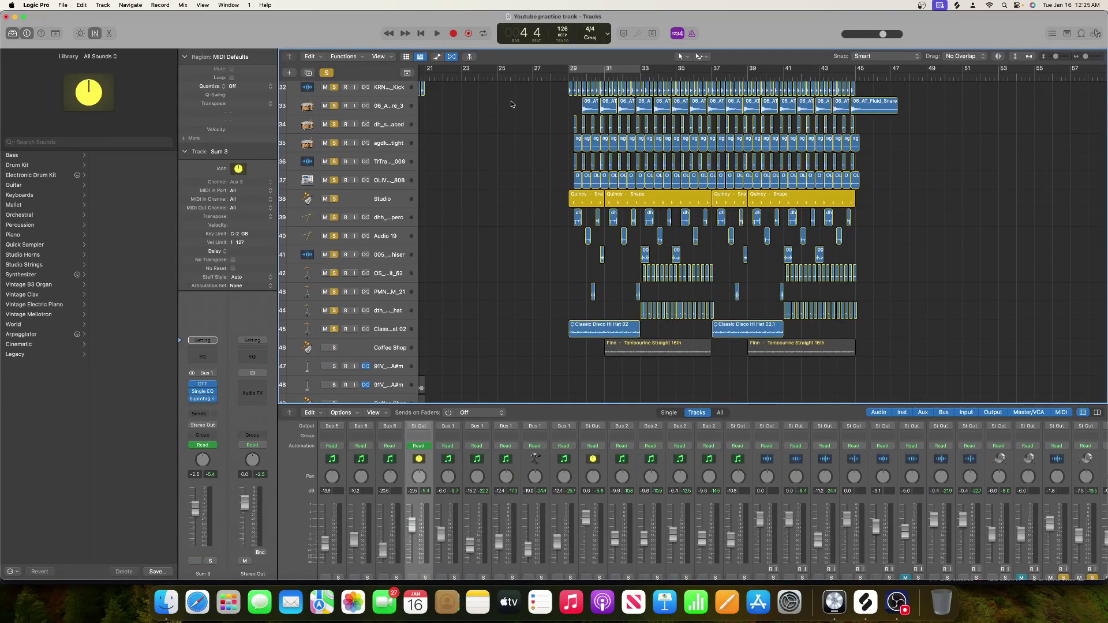
# Step: Play the soloed drums in a cycle from bar 29, extending the cycle range to bar 37
pyautogui.click(603, 69)
pyautogui.press('space')
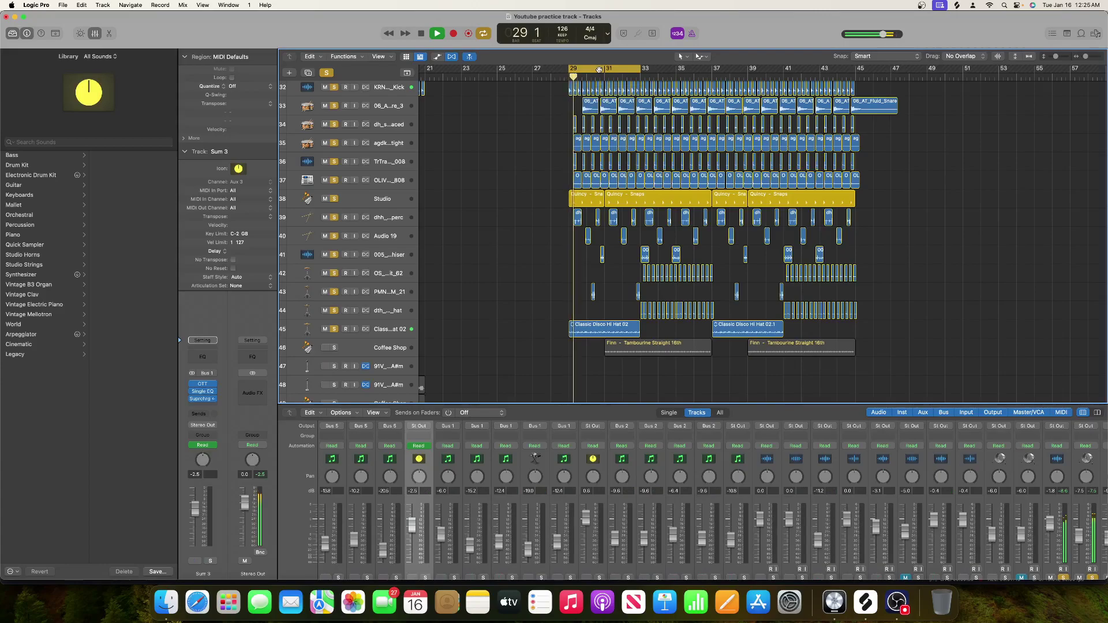
pyautogui.hscroll(-3, 565, 219)
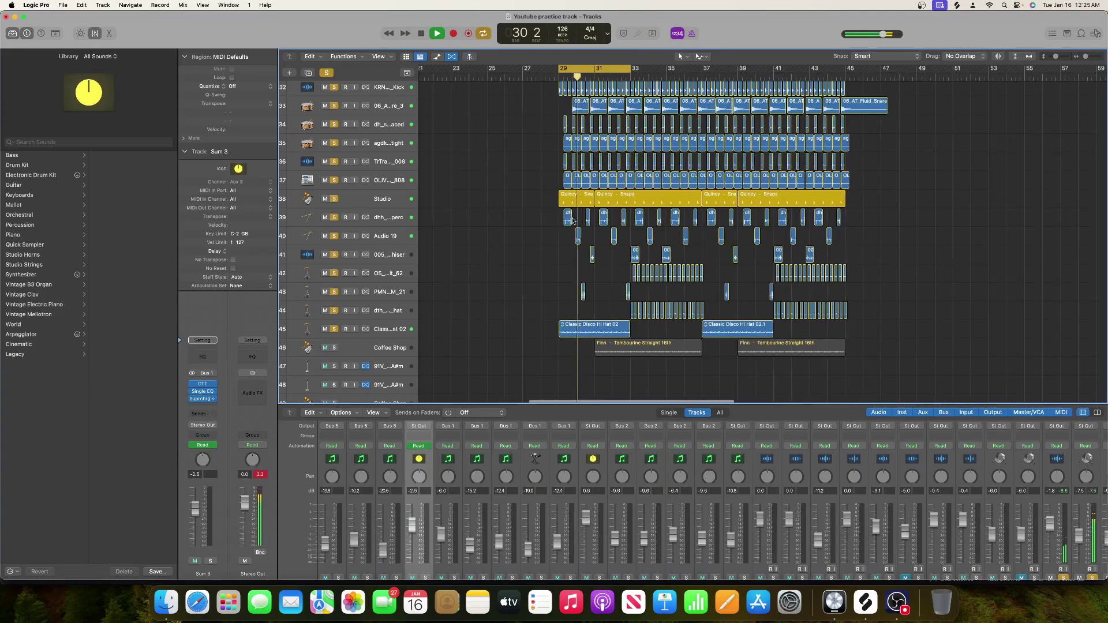
pyautogui.moveTo(591, 68); pyautogui.dragTo(663, 69)
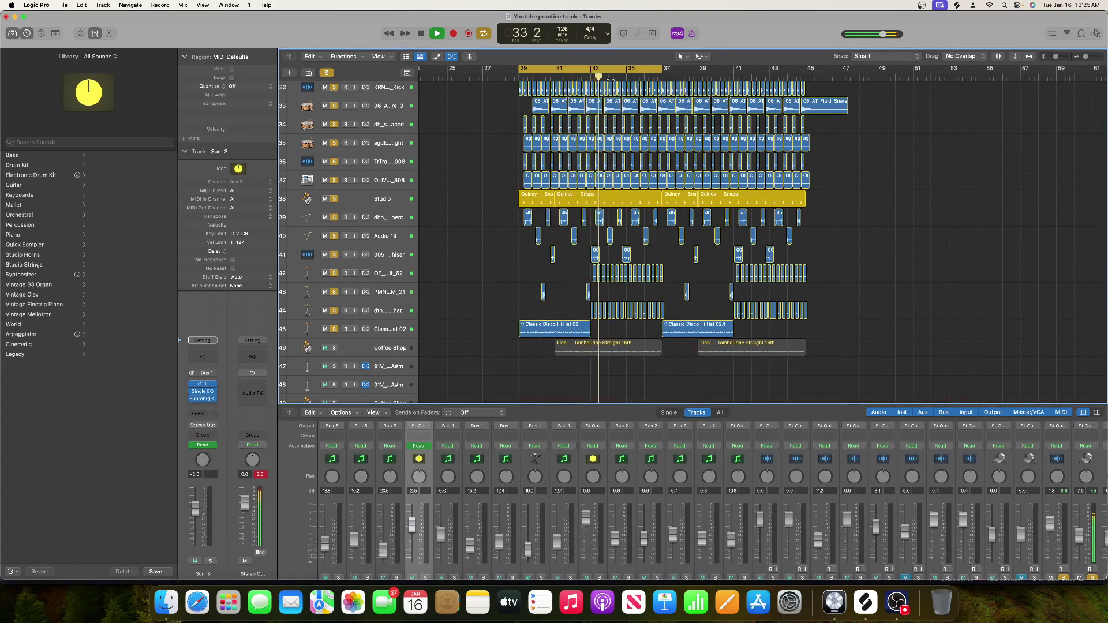
pyautogui.press('space')
# Step: Move the hat regions on tracks 42 and 44 from bars 33–37 to start at bar 37
pyautogui.moveTo(674, 272); pyautogui.dragTo(594, 312)
pyautogui.moveTo(669, 267); pyautogui.dragTo(663, 310)
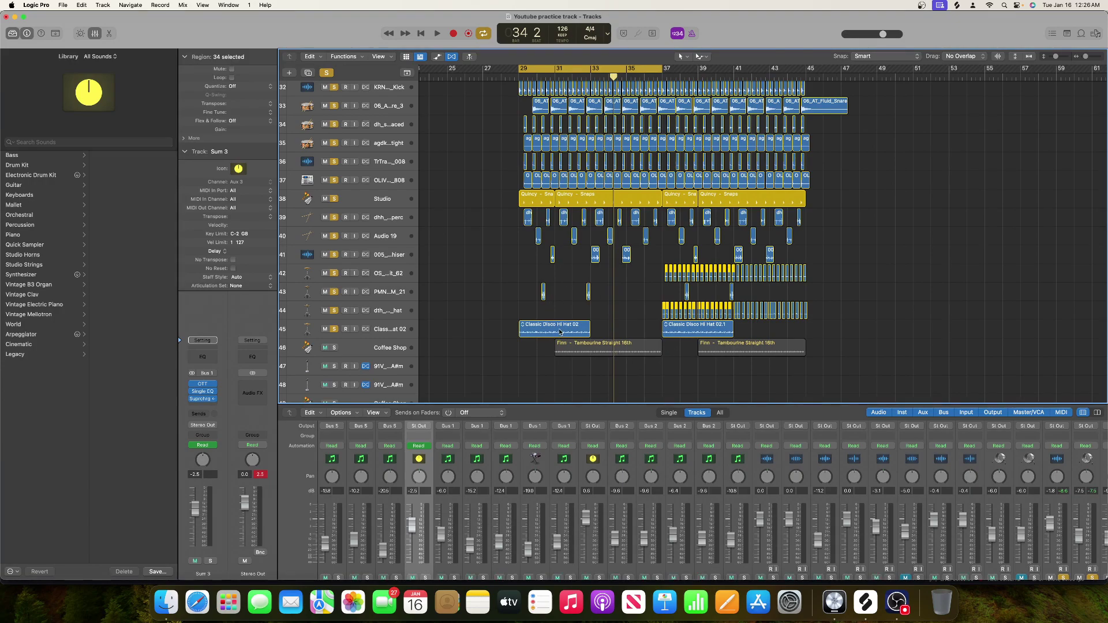
# Step: Copy the Classic Disco Hi Hat 02 region to bar 33 and delete its copy at bar 37
pyautogui.moveTo(558, 331); pyautogui.dragTo(638, 333)
pyautogui.click(751, 330)
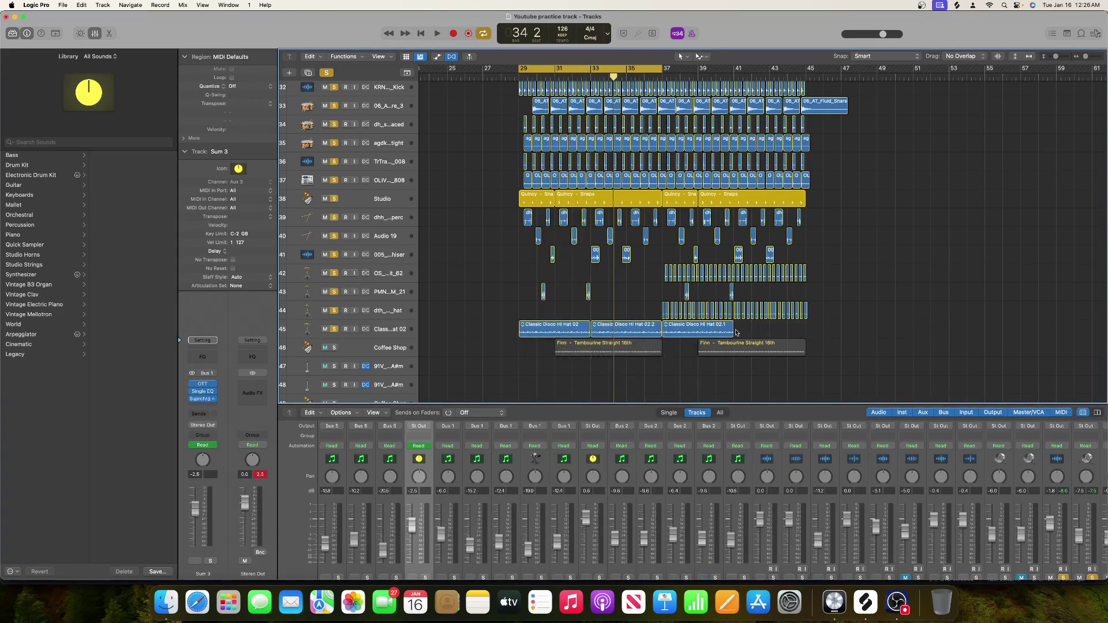
pyautogui.click(706, 333)
pyautogui.press('Delete')
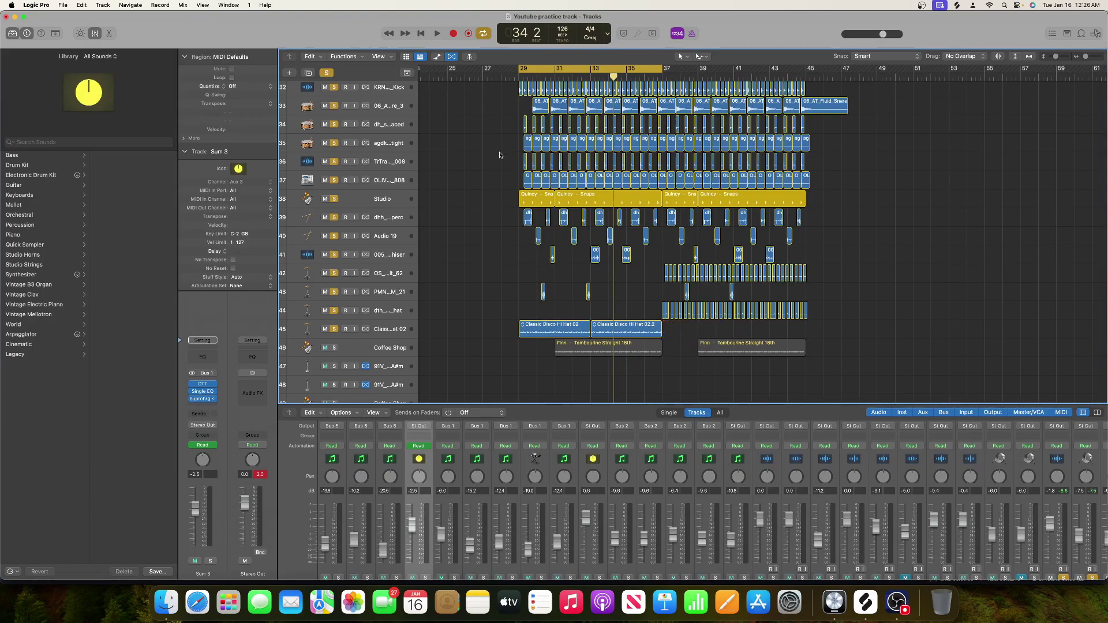
# Step: Play the cycled drum section from bar 29 to listen to the rearranged hats
pyautogui.scroll(2, 553, 182)
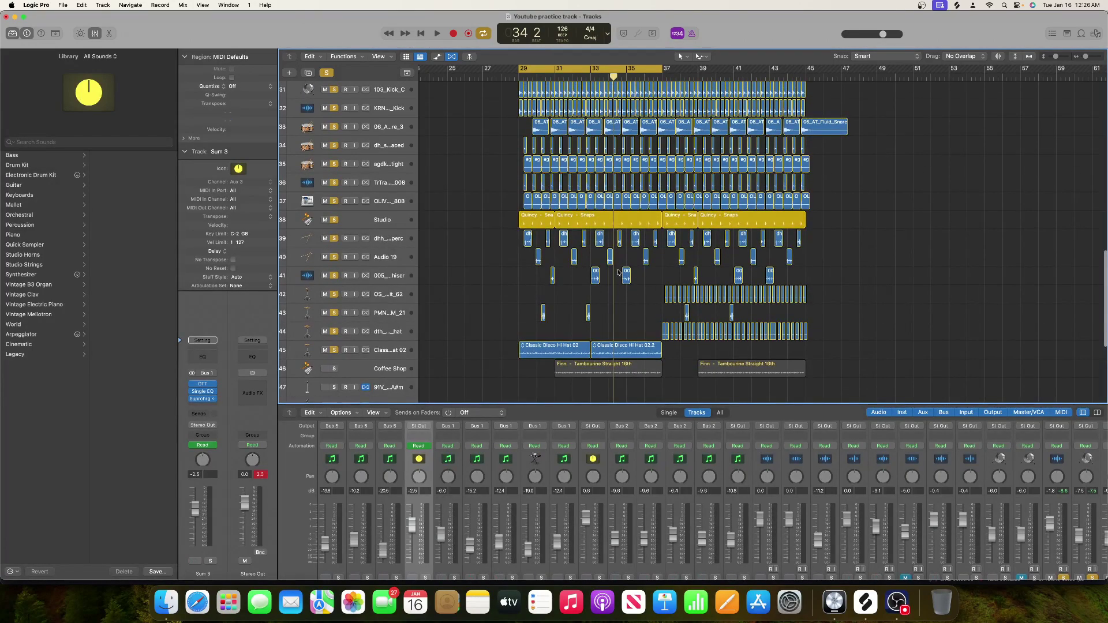
pyautogui.press('space')
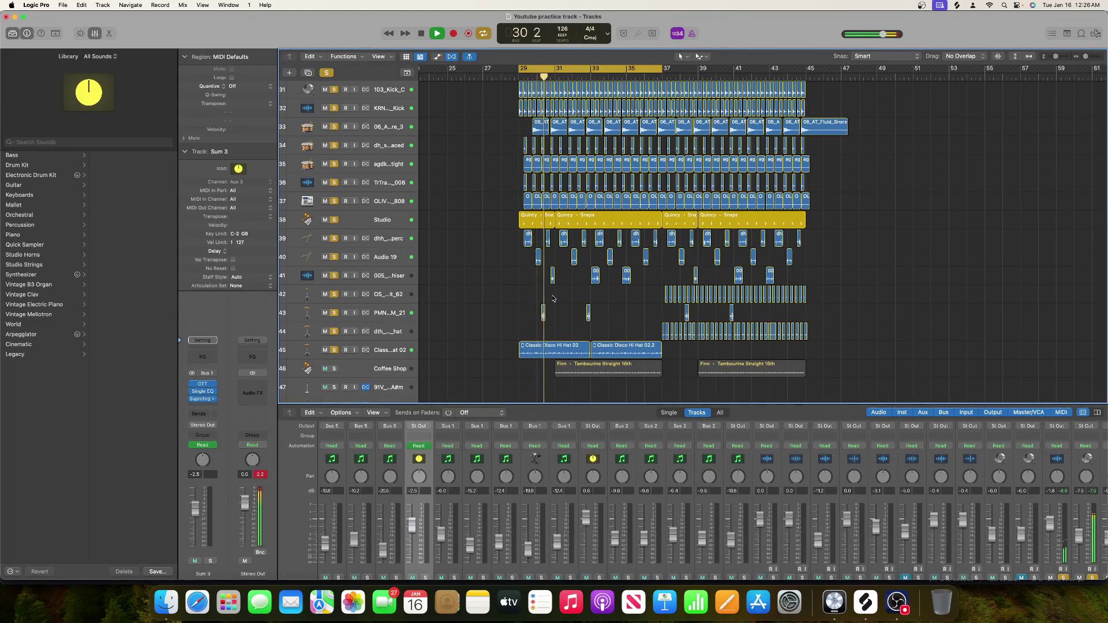
pyautogui.scroll(-5, 555, 298)
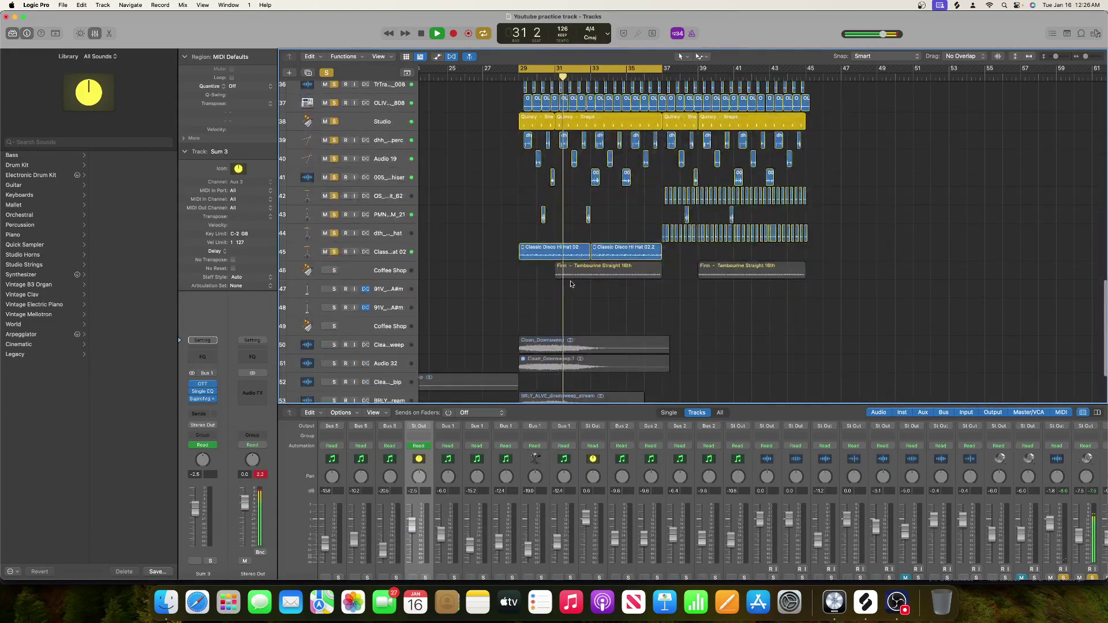
# Step: Delete the Tambourine Straight 16th region at bar 31 and extend the remaining tambourine region's start back to bar 37
pyautogui.click(578, 274)
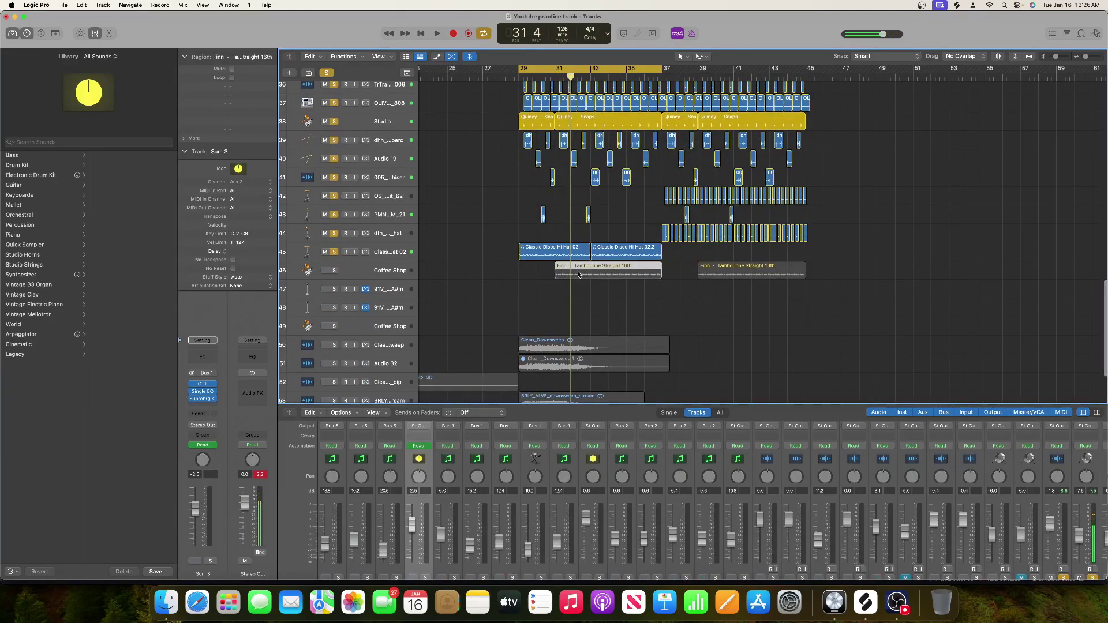
pyautogui.press('Delete')
pyautogui.click(719, 277)
pyautogui.moveTo(699, 273); pyautogui.dragTo(667, 276)
pyautogui.scroll(6, 646, 79)
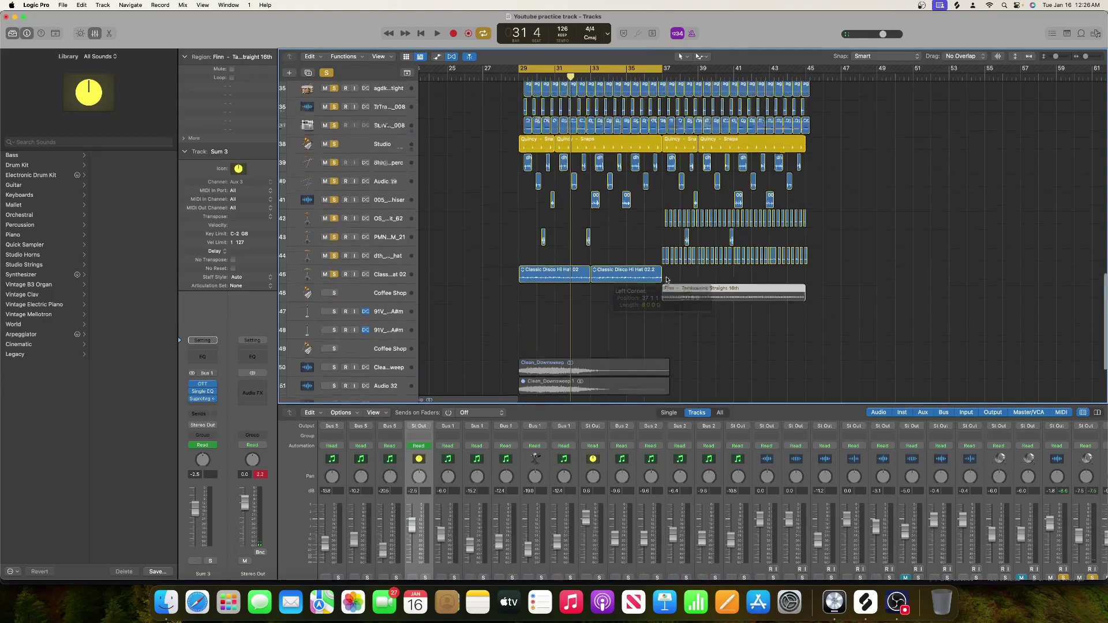
# Step: Extend the end of the cycle range to bar 45 so it covers bars 29–45
pyautogui.moveTo(680, 69); pyautogui.dragTo(825, 69)
pyautogui.scroll(-5, 801, 121)
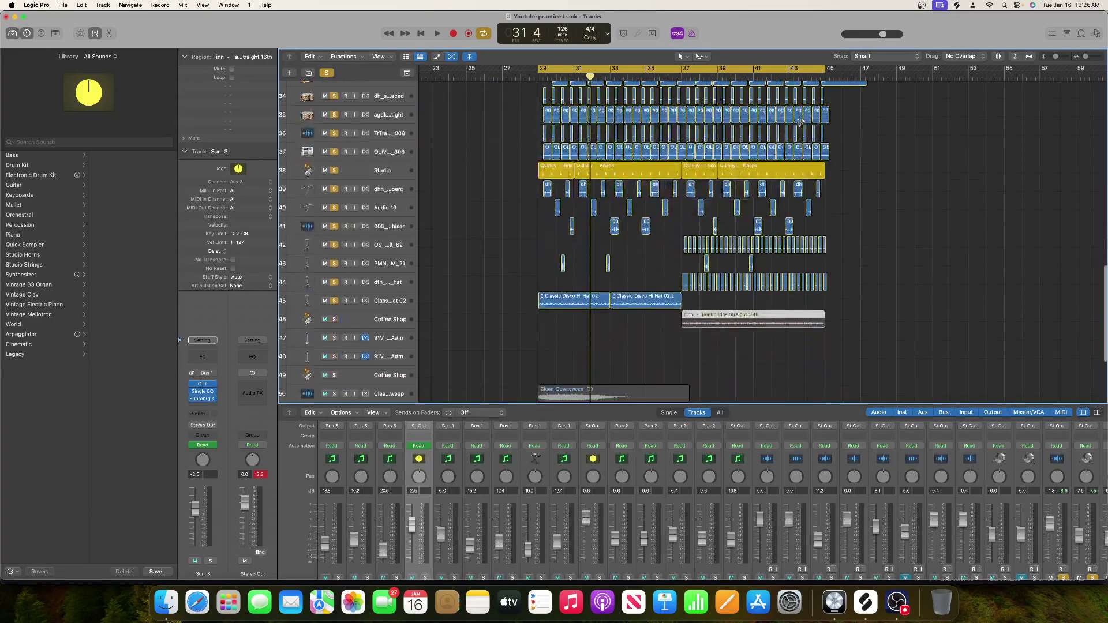
pyautogui.scroll(3, 801, 121)
# Step: Play the cycled drums from bar 29 into bar 39 to listen to the transition into the second half
pyautogui.press('space')
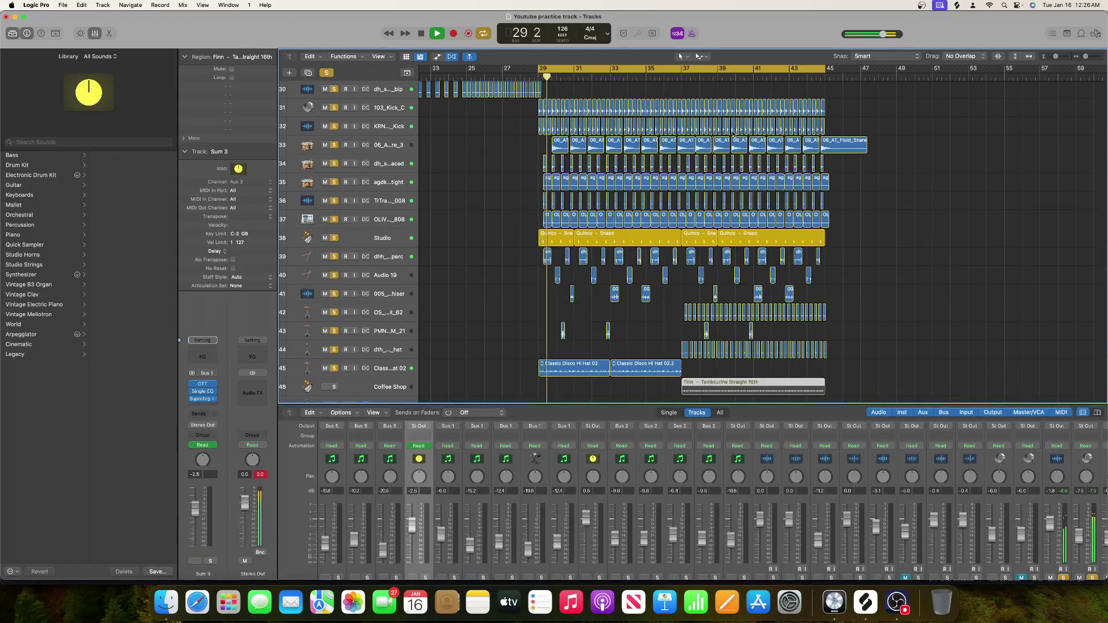
pyautogui.scroll(2, 732, 133)
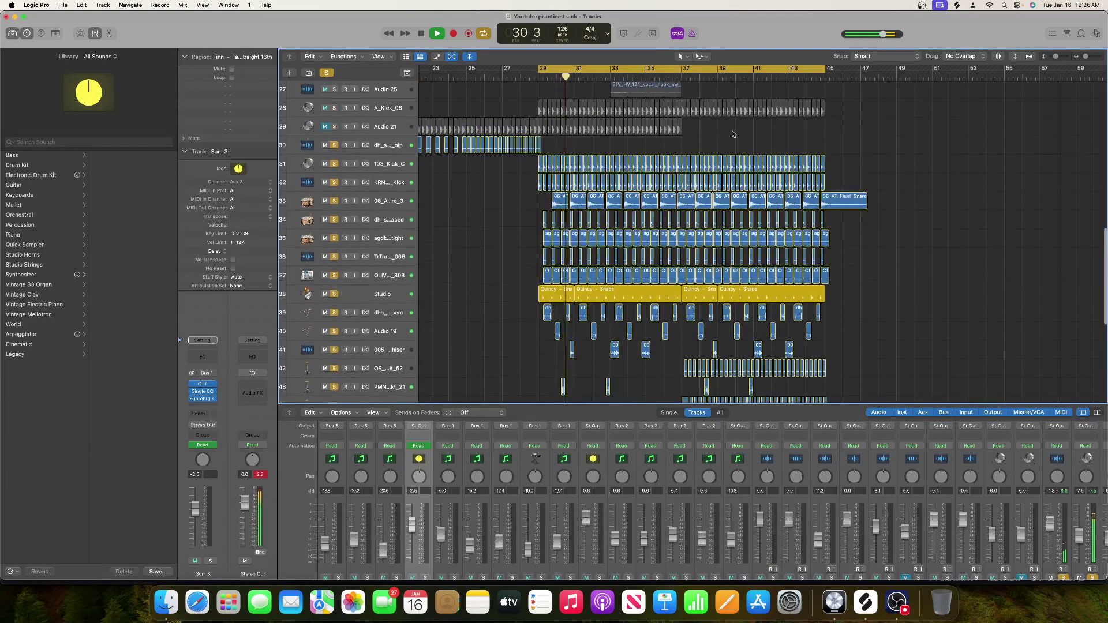
pyautogui.scroll(1, 732, 134)
pyautogui.hscroll(-2, 704, 167)
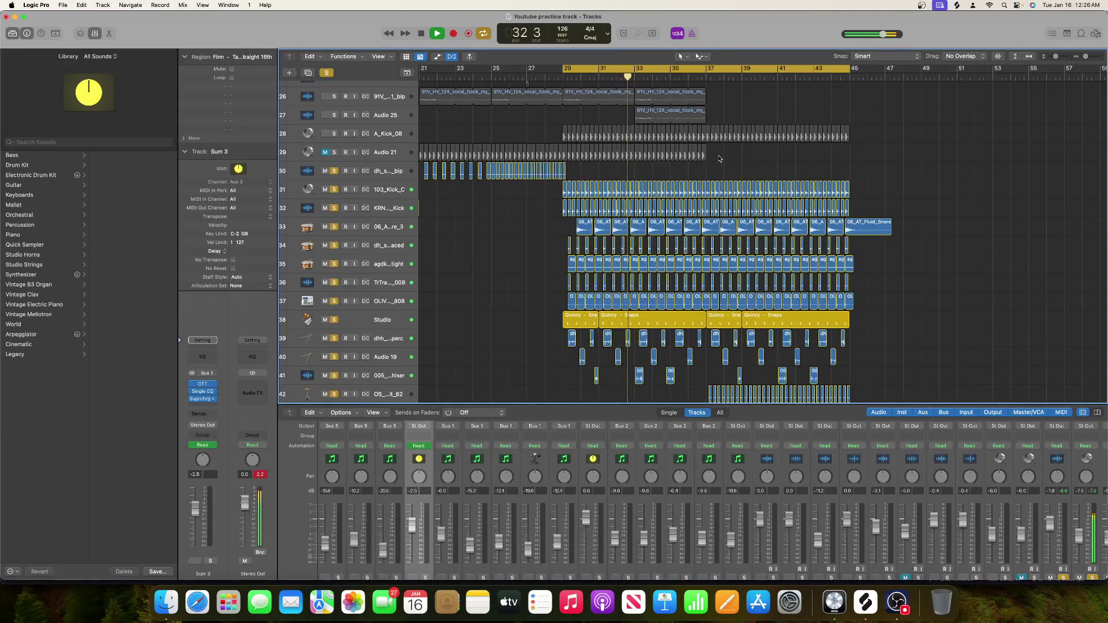
pyautogui.scroll(-2, 719, 159)
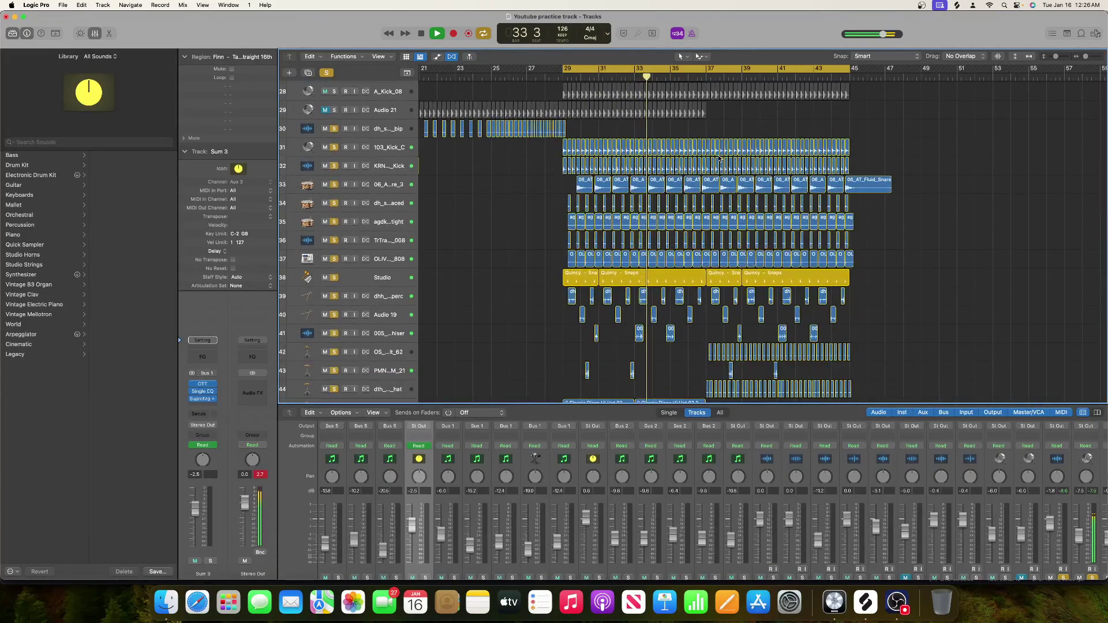
pyautogui.scroll(-2, 720, 159)
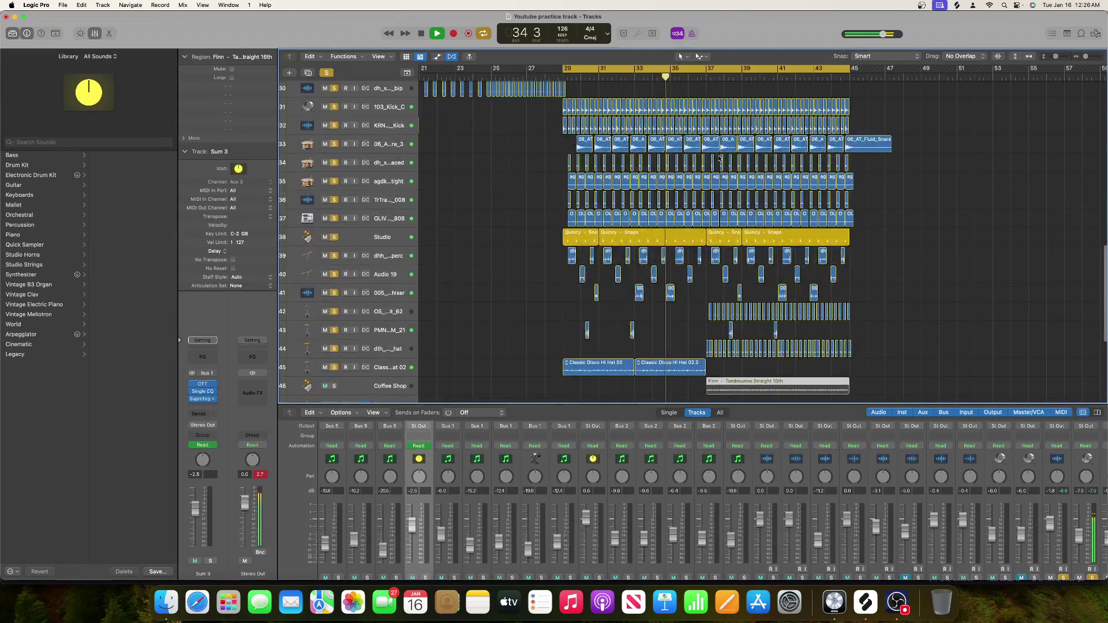
pyautogui.scroll(-2, 720, 159)
pyautogui.hscroll(2, 719, 158)
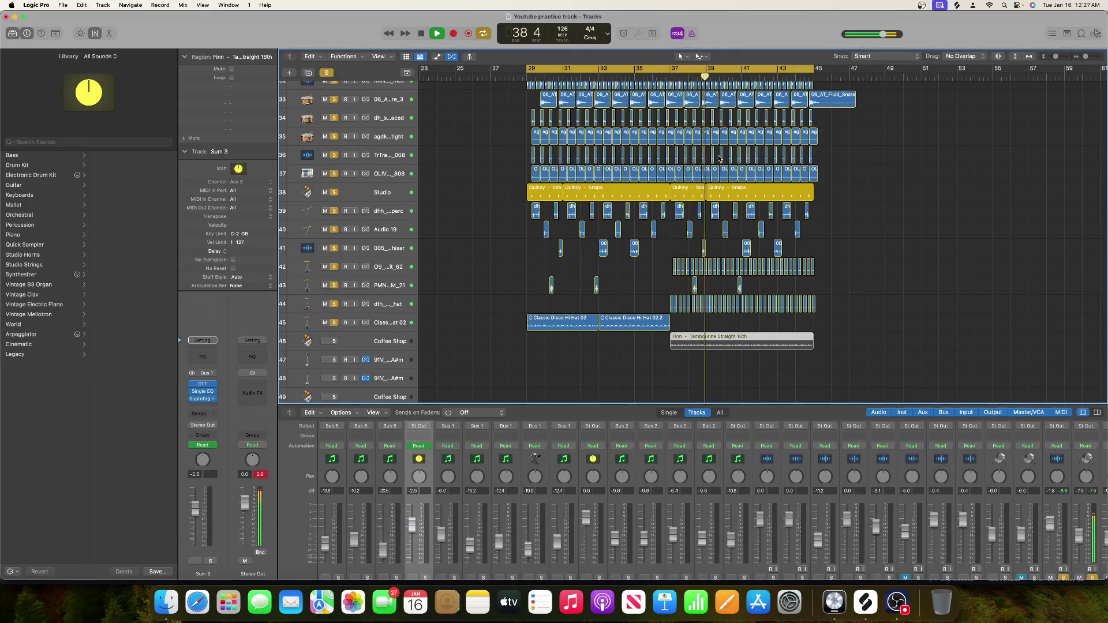
pyautogui.hscroll(3, 635, 231)
pyautogui.press('space')
# Step: Select the hat track 42 and play from bar 37 to hear it with the second-half drums
pyautogui.click(391, 268)
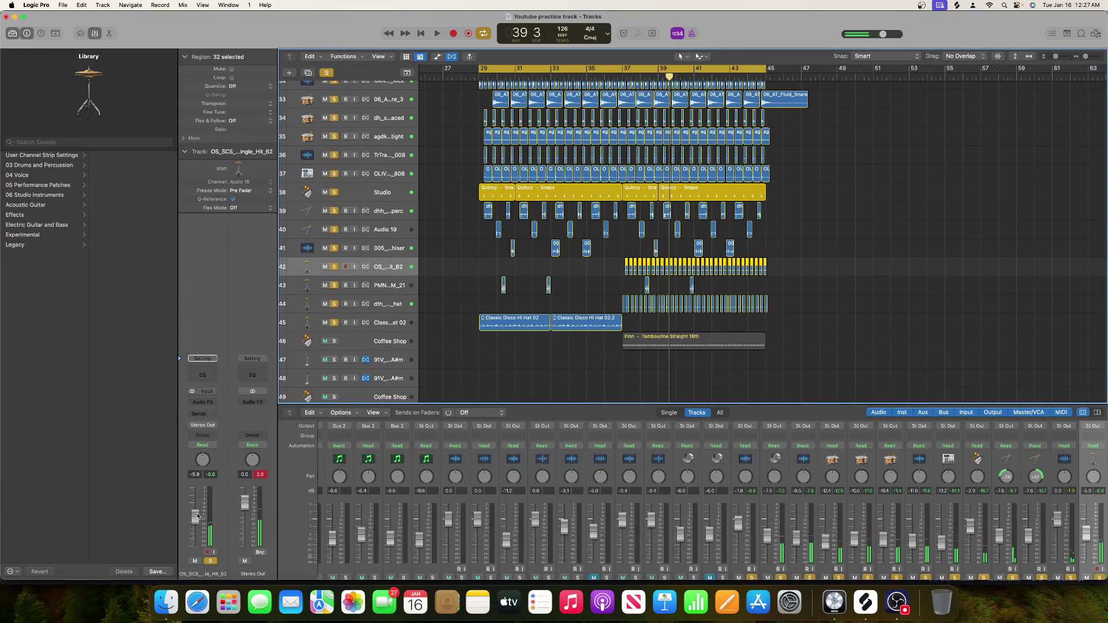
pyautogui.press('space')
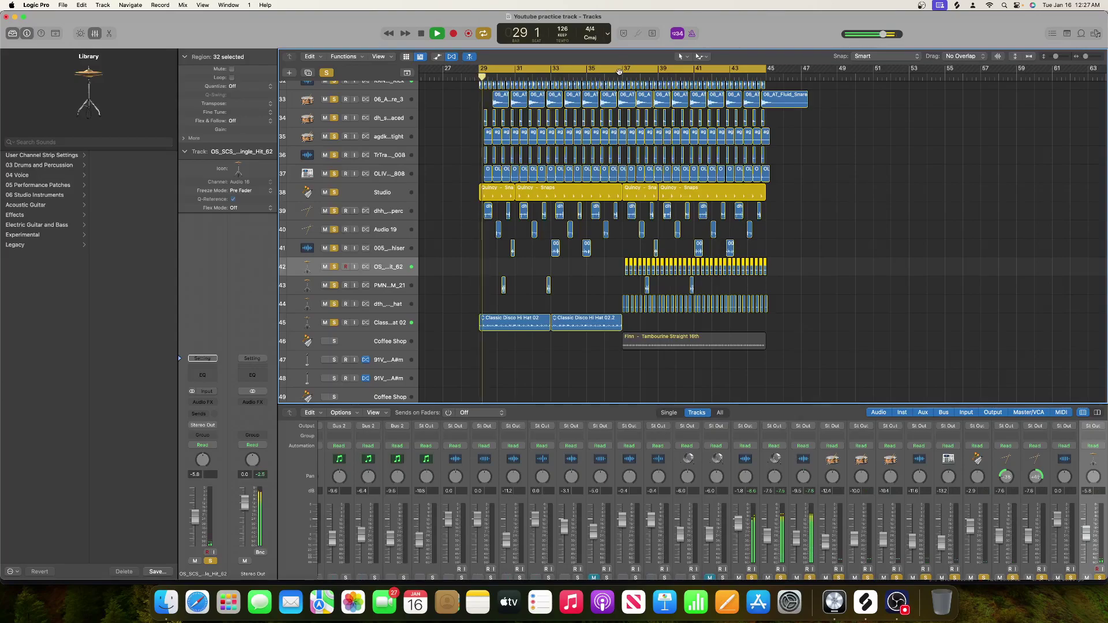
pyautogui.click(619, 77)
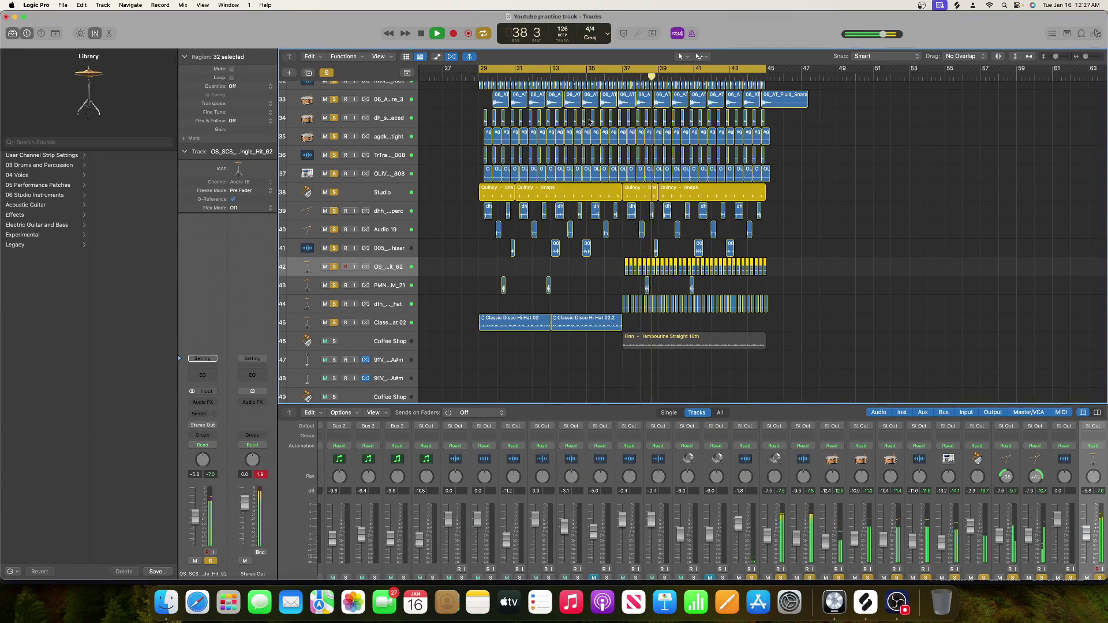
pyautogui.scroll(5, 603, 130)
pyautogui.press('space')
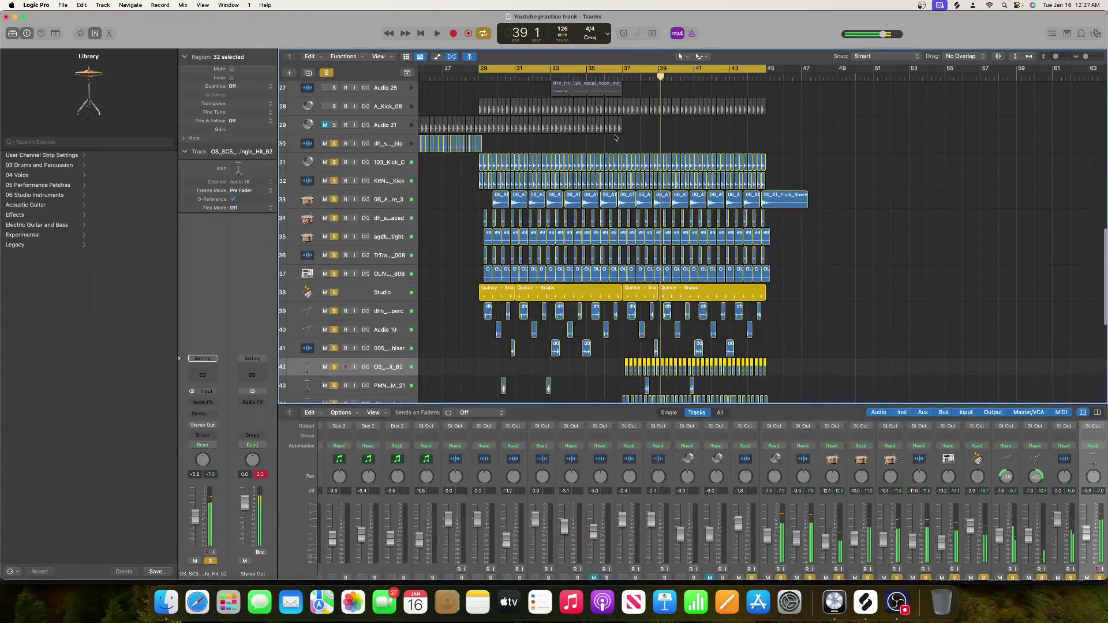
# Step: Copy the Audio 21 kick regions from bars 29–37 to bar 37 so the track runs to bar 45, and clear the selection
pyautogui.moveTo(638, 123)
pyautogui.mouseDown()
pyautogui.moveTo(506, 135)
pyautogui.moveTo(629, 125)
pyautogui.mouseUp()
pyautogui.moveTo(780, 132); pyautogui.dragTo(482, 131)
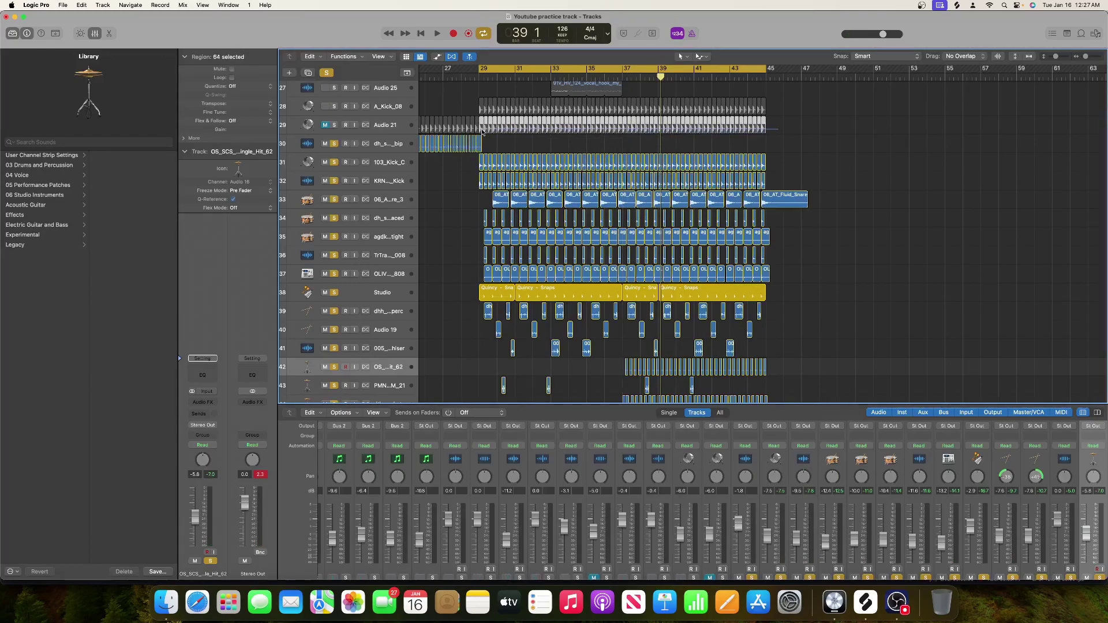
pyautogui.hscroll(-5, 491, 132)
pyautogui.hscroll(-5, 491, 132)
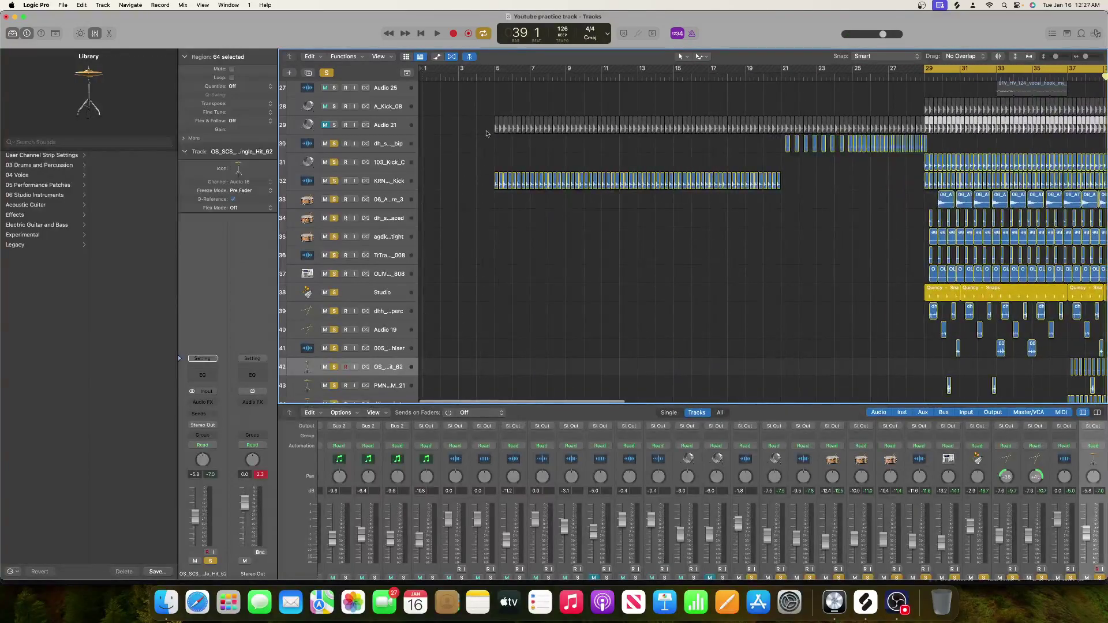
pyautogui.click(485, 131)
# Step: Delete the kick regions in bar 36 on tracks 31 and 32
pyautogui.hscroll(3, 759, 127)
pyautogui.hscroll(3, 759, 127)
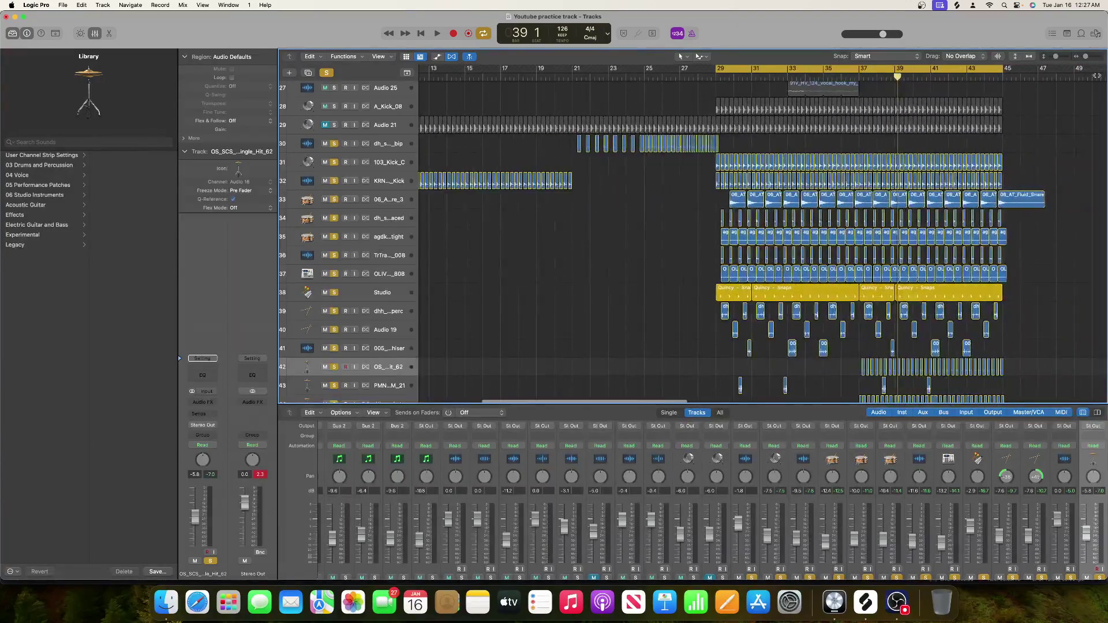
pyautogui.press('super+Right')
pyautogui.press('super+Right')
pyautogui.press('super+Right')
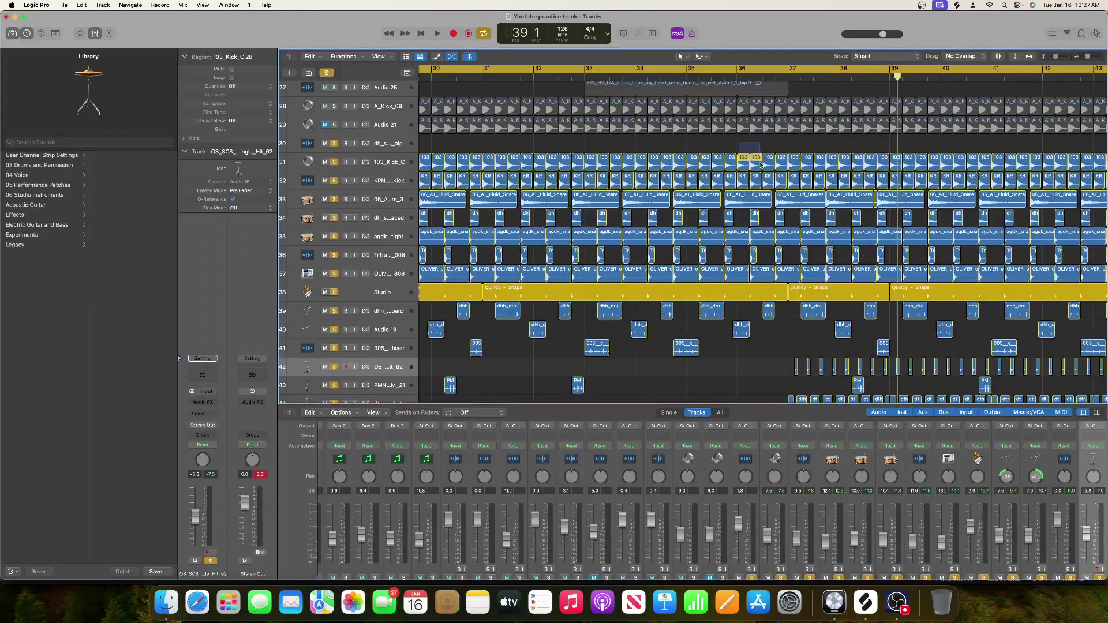
pyautogui.moveTo(777, 185); pyautogui.dragTo(778, 184)
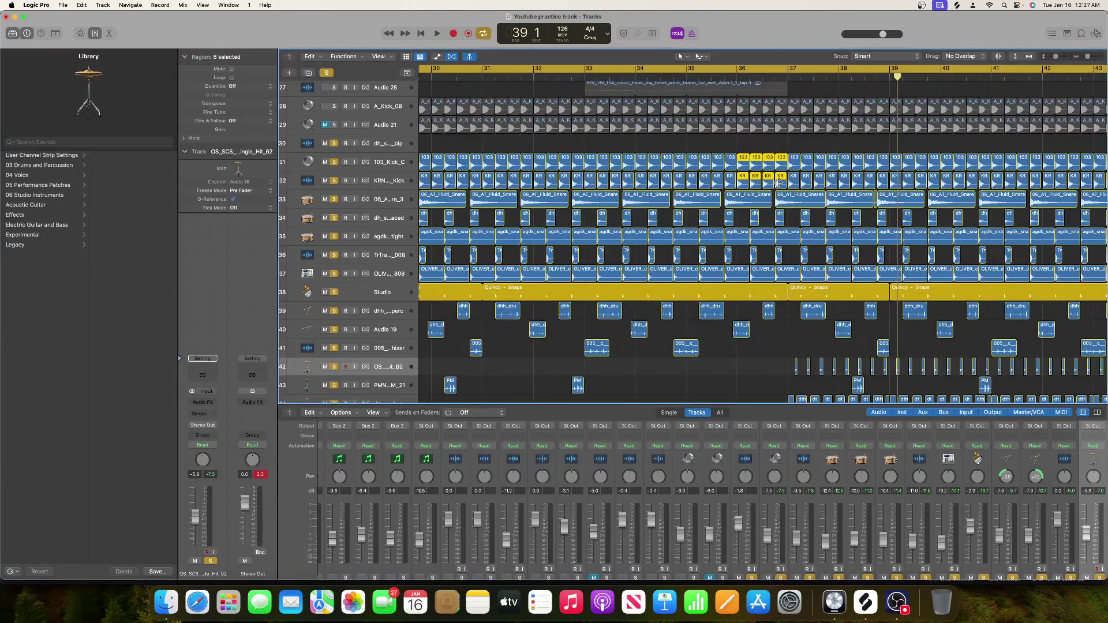
pyautogui.press('Delete')
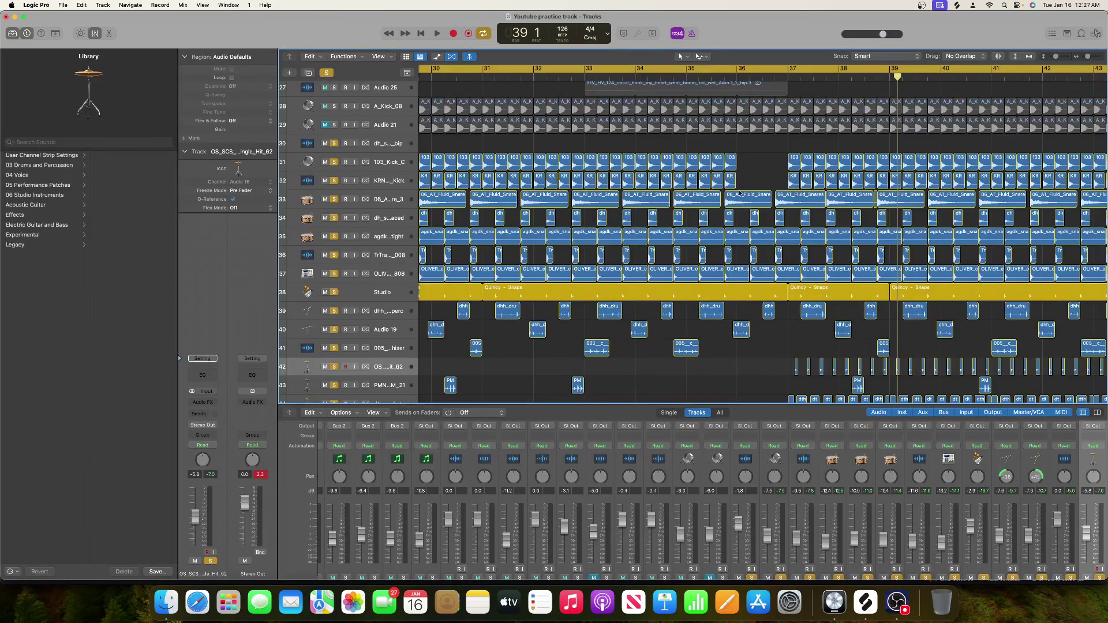
# Step: Look through the bass, vocal and Audio 21 kick tracks around the kick break in bar 36
pyautogui.scroll(3, 711, 101)
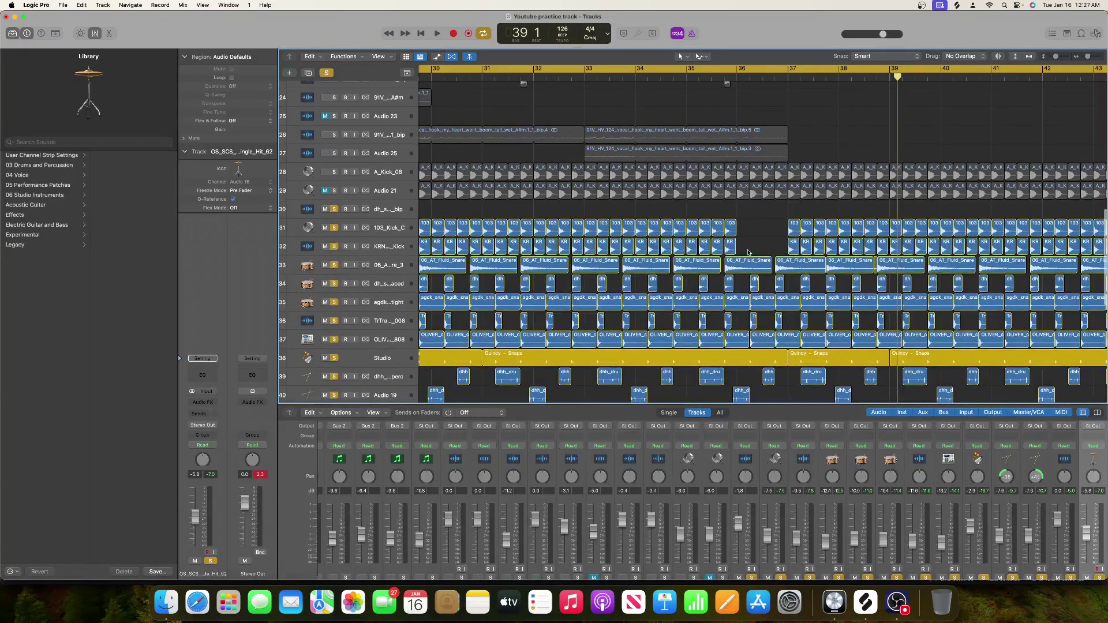
pyautogui.scroll(2, 718, 220)
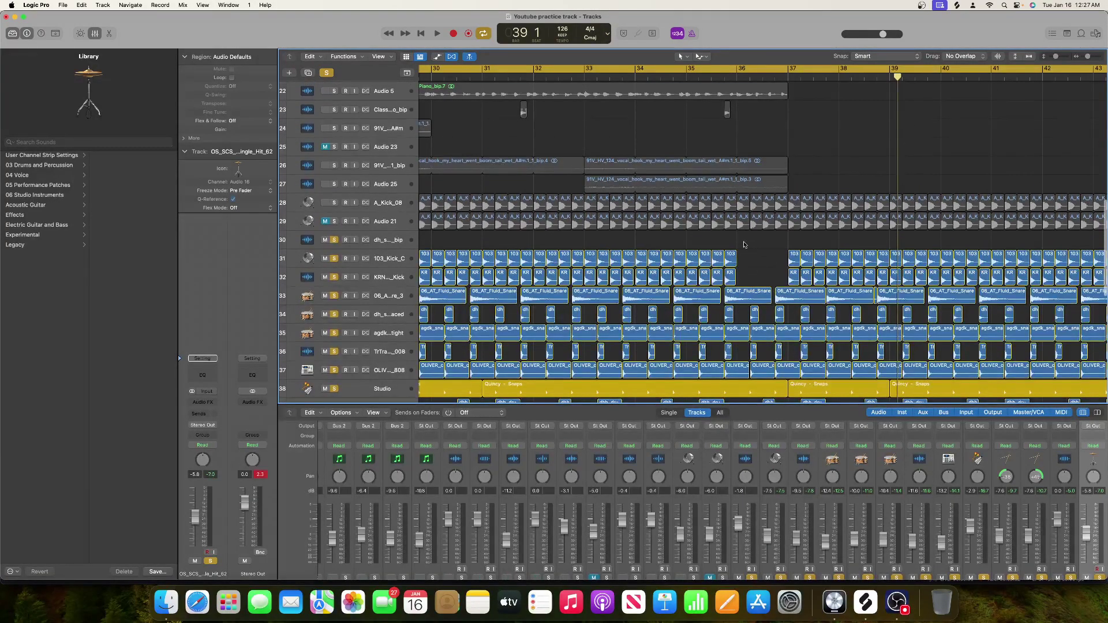
pyautogui.moveTo(740, 247); pyautogui.dragTo(784, 285)
pyautogui.scroll(12, 730, 258)
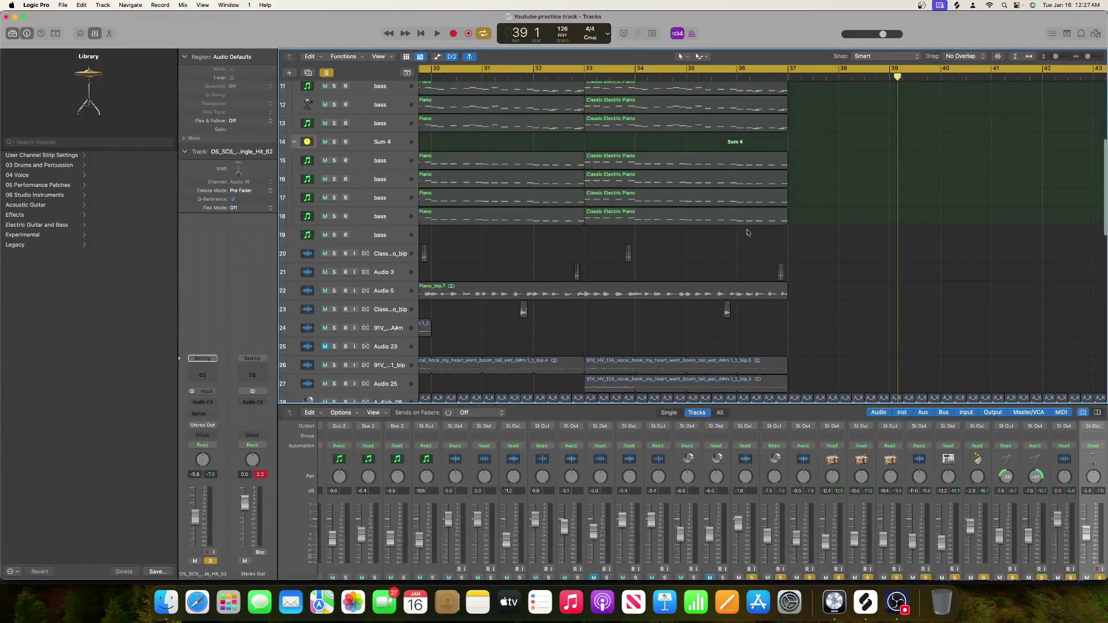
pyautogui.scroll(1, 750, 196)
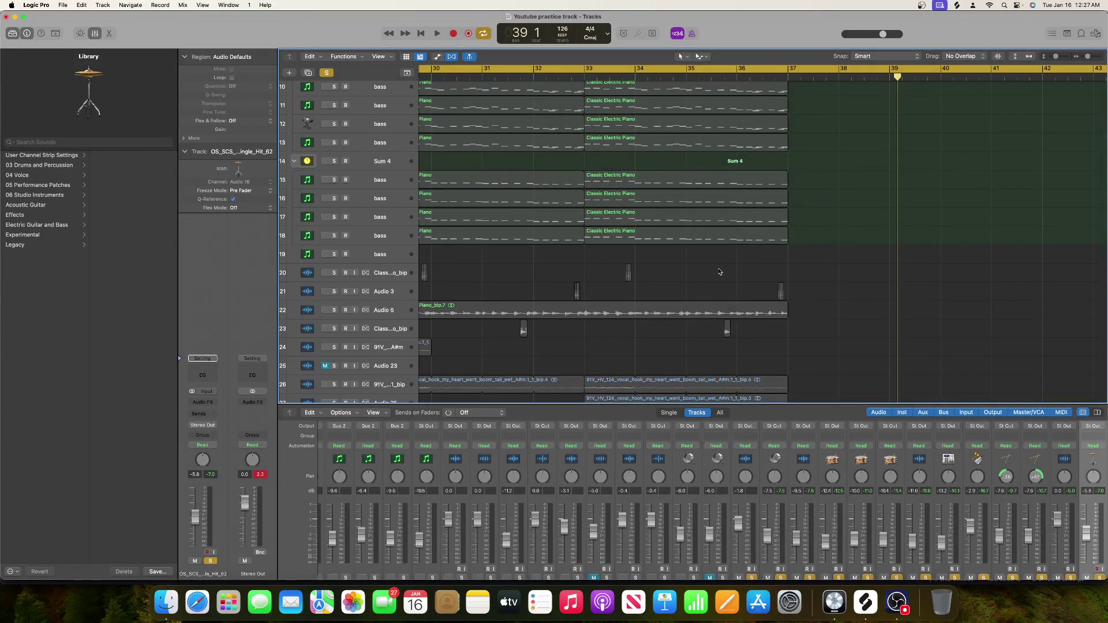
pyautogui.scroll(-7, 720, 272)
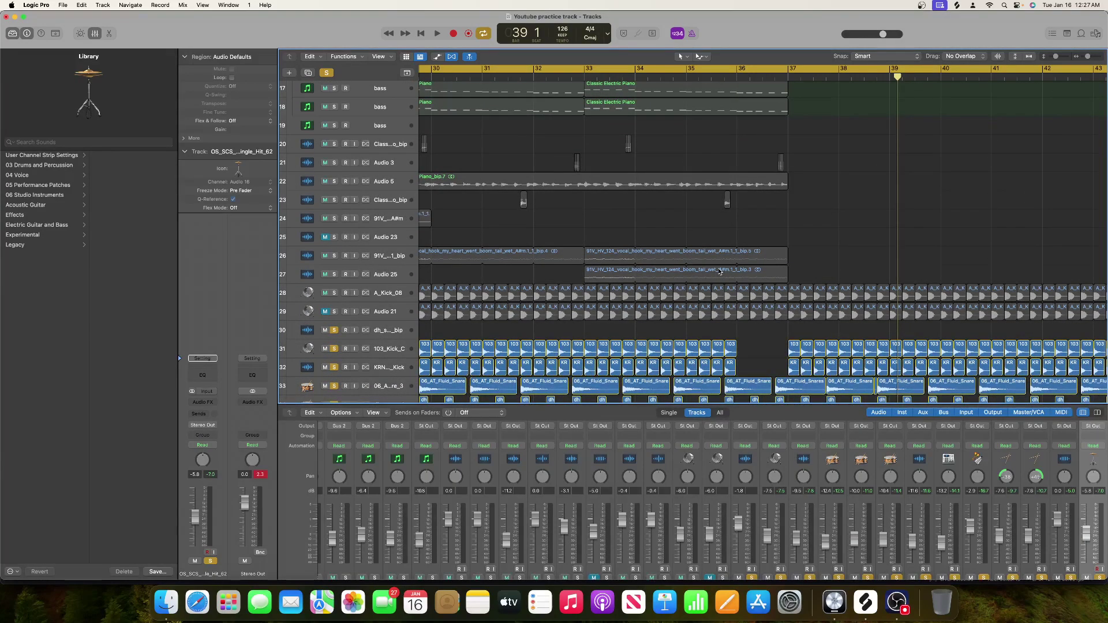
pyautogui.moveTo(754, 327); pyautogui.dragTo(771, 316)
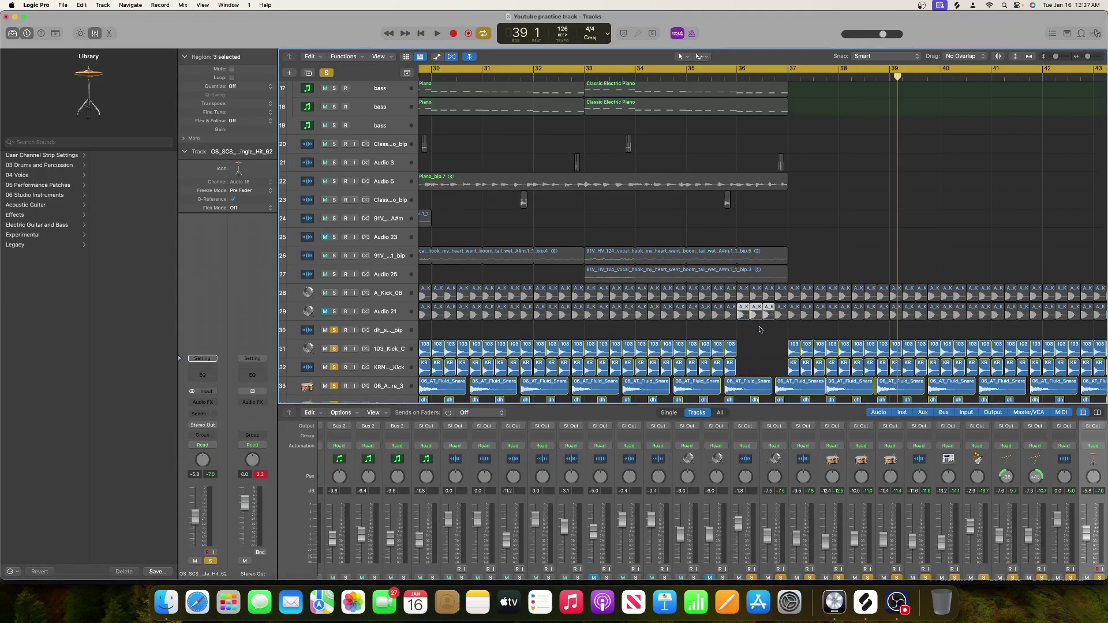
pyautogui.scroll(-6, 752, 325)
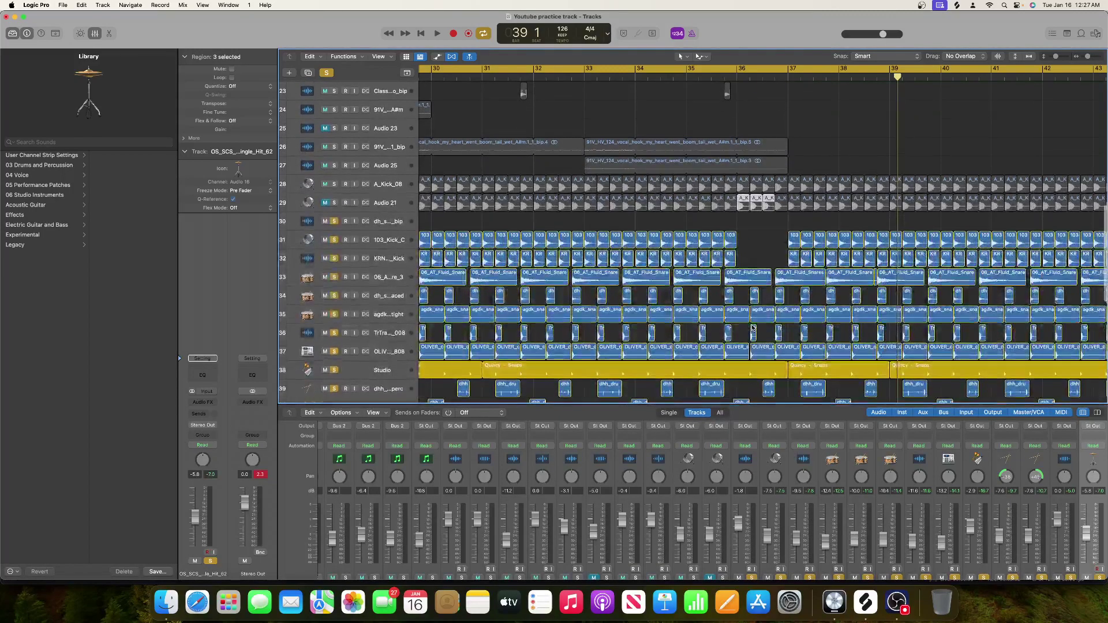
# Step: Play the drums from bar 29 through bar 37 to listen to the kick break before the second half
pyautogui.scroll(-2, 754, 324)
pyautogui.hscroll(-2, 754, 323)
pyautogui.press('space')
pyautogui.scroll(-10, 754, 325)
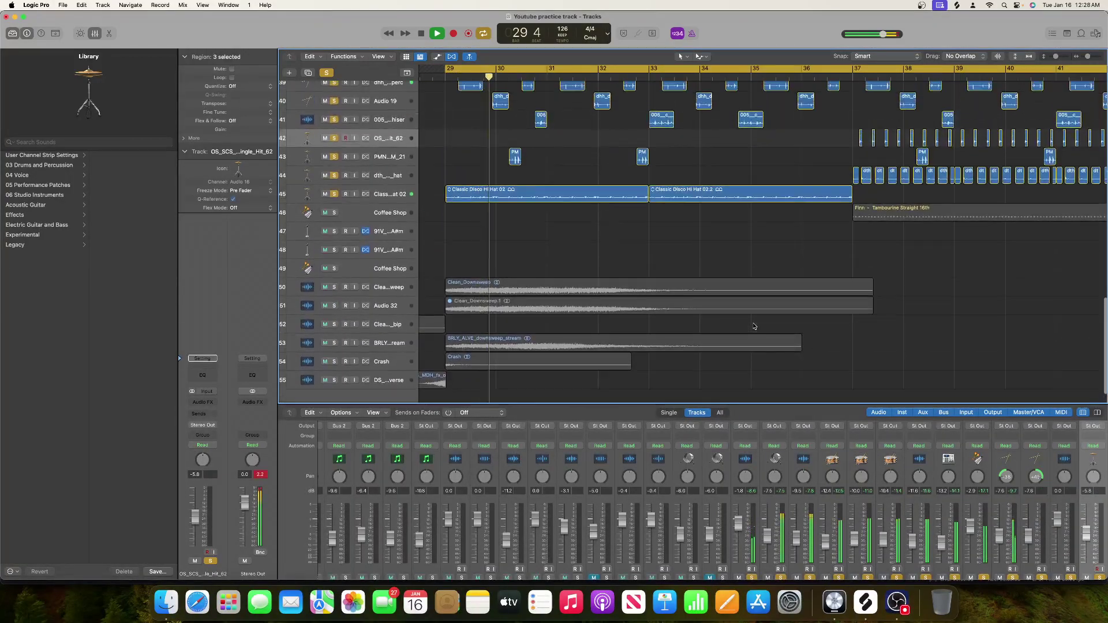
pyautogui.scroll(8, 754, 326)
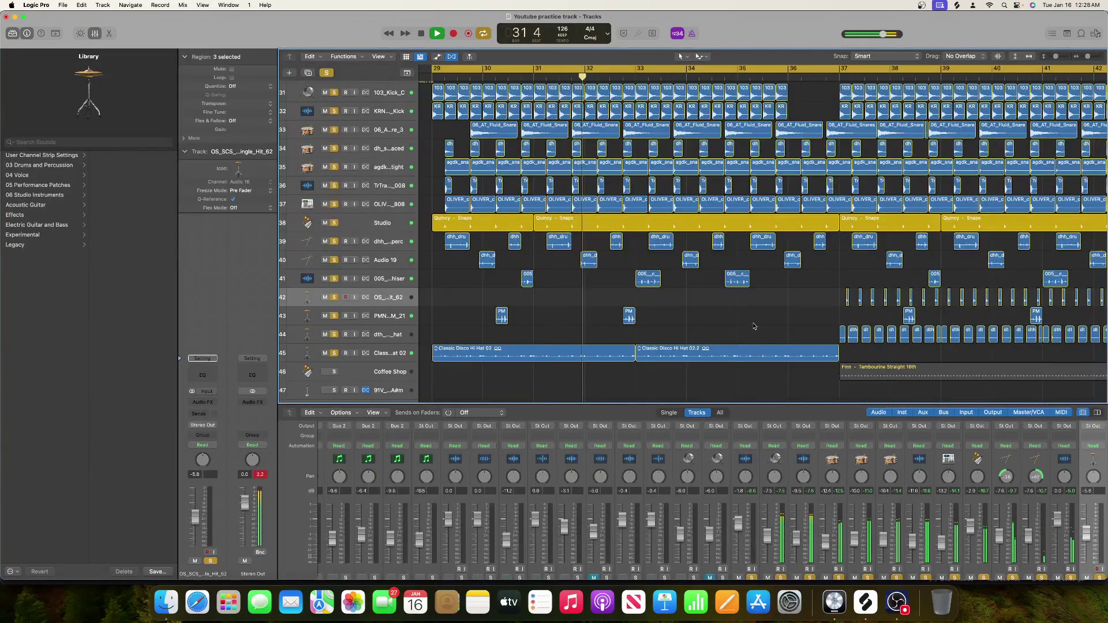
pyautogui.scroll(1, 753, 326)
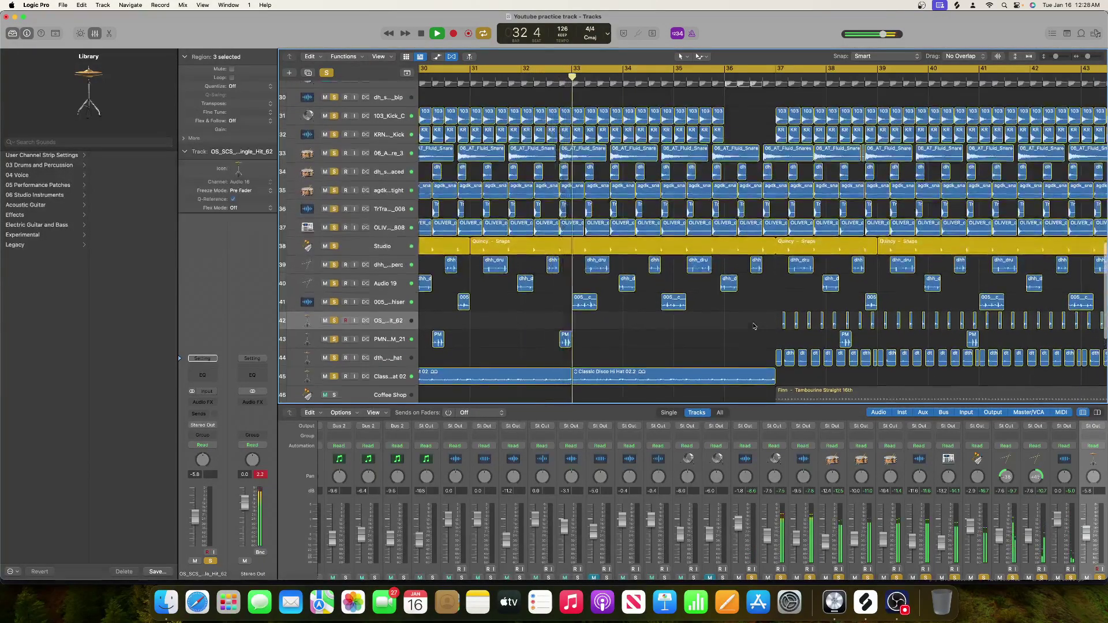
pyautogui.scroll(1, 753, 326)
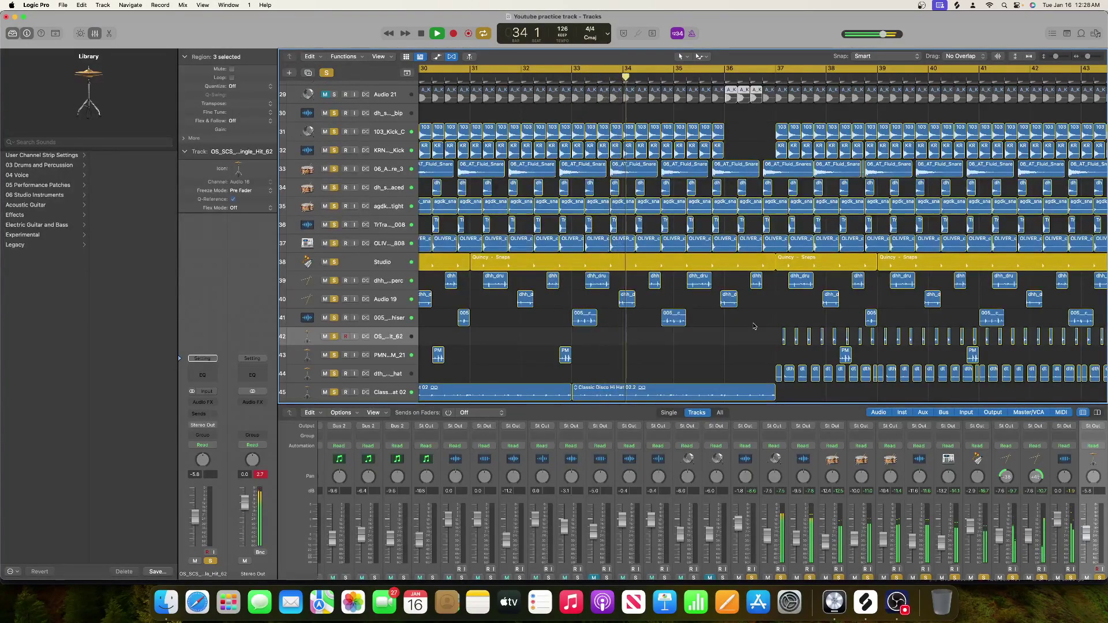
pyautogui.scroll(-2, 753, 326)
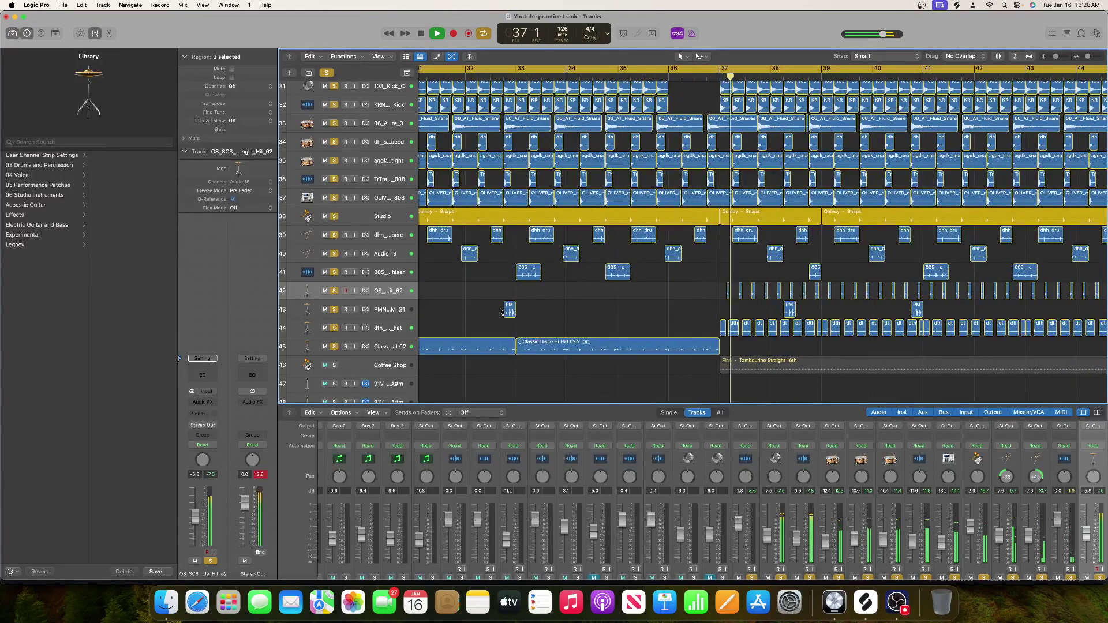
pyautogui.scroll(4, 614, 247)
pyautogui.press('space')
# Step: Trim the end of the Fluid Snare region on track 33 back to within the first beat of bar 36
pyautogui.moveTo(1096, 56); pyautogui.dragTo(1088, 61)
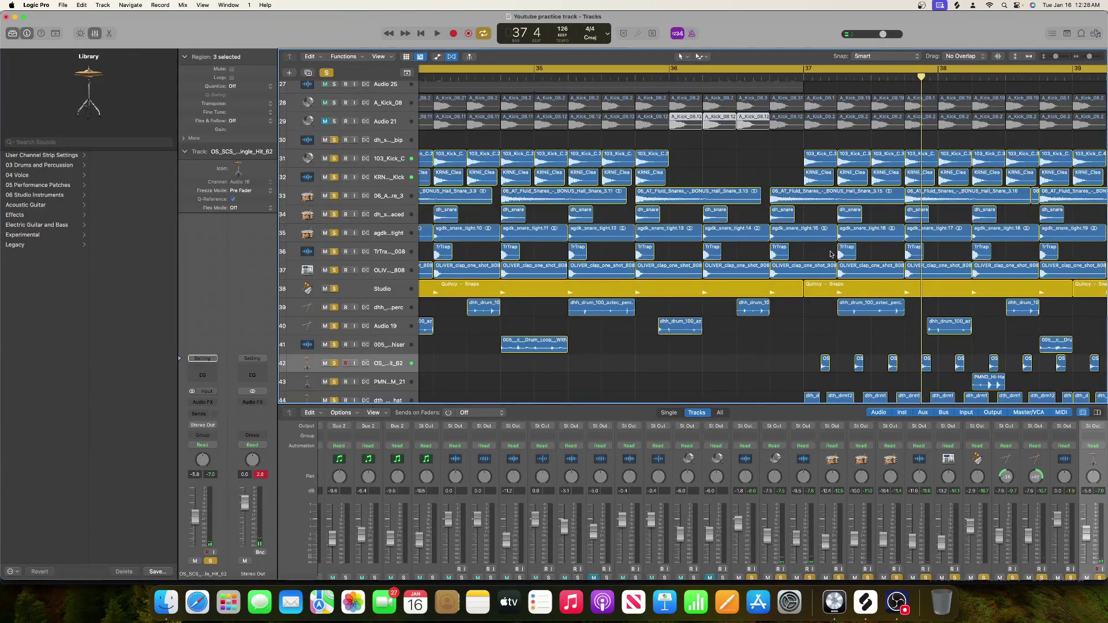
pyautogui.moveTo(761, 200); pyautogui.dragTo(693, 203)
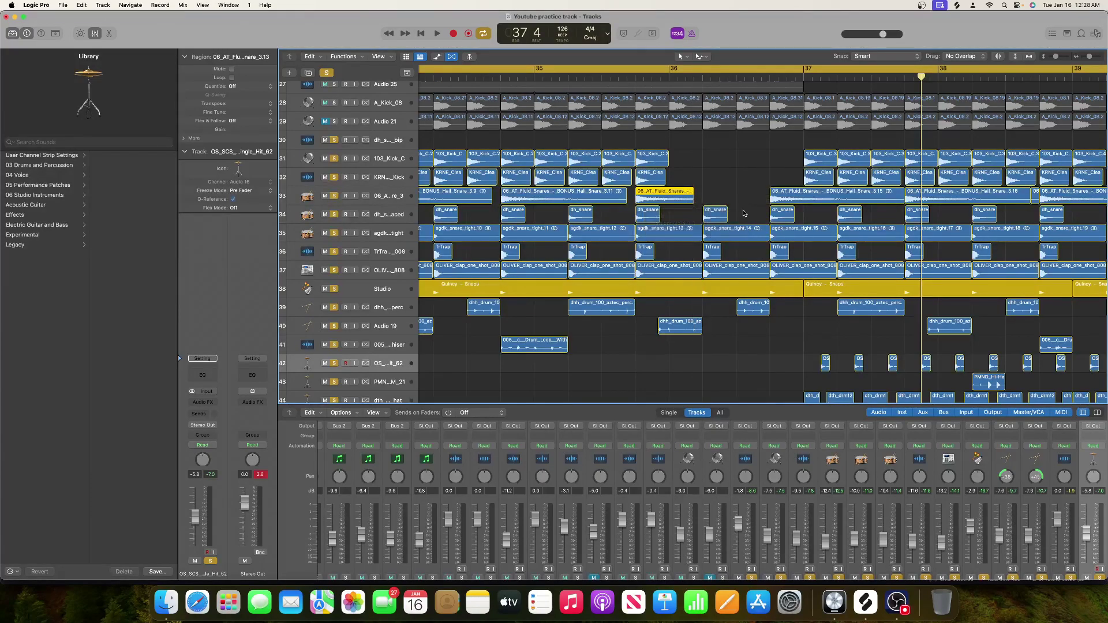
# Step: Set the cycle range to bars 36–37, turn cycling off, and play from bar 35 beat 2 to hear the shortened snare
pyautogui.moveTo(673, 69); pyautogui.dragTo(804, 69)
pyautogui.click(587, 78)
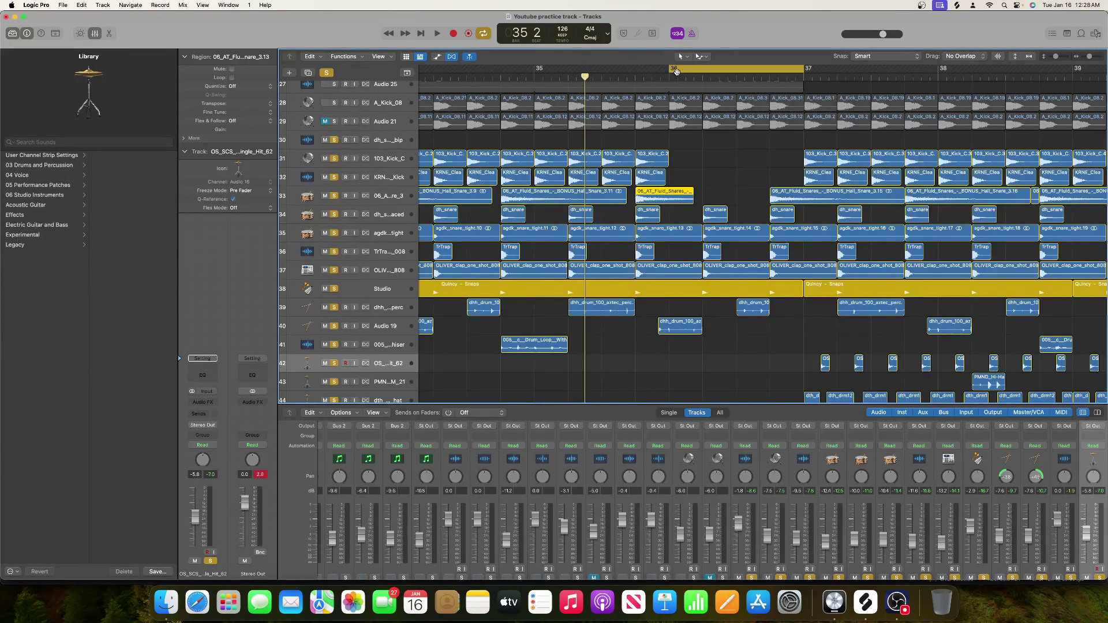
pyautogui.click(678, 70)
pyautogui.press('space')
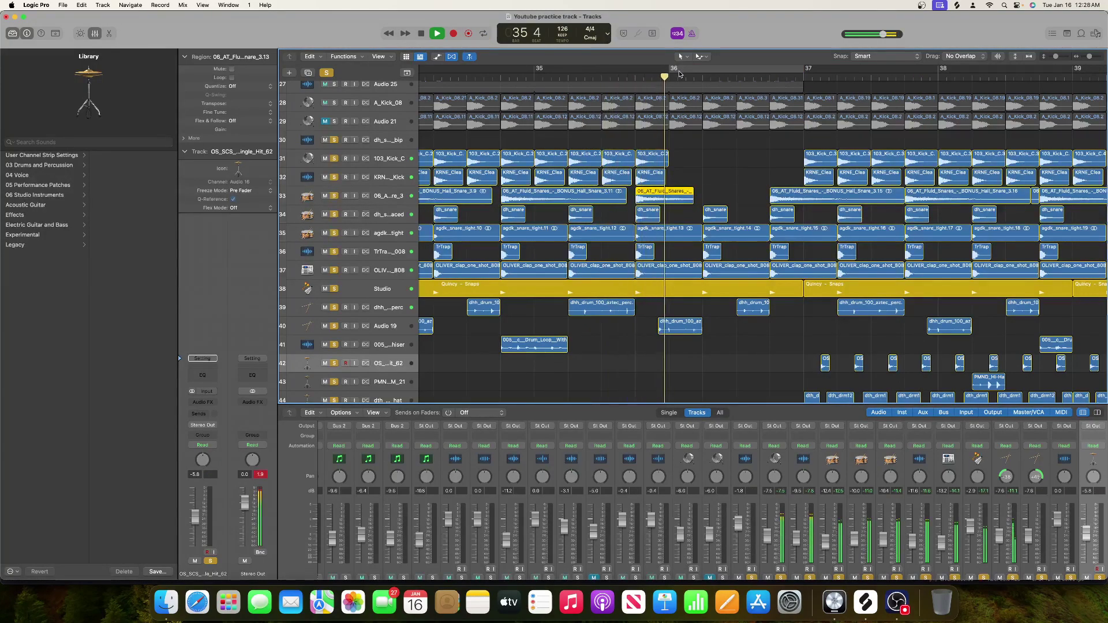
pyautogui.press('space')
pyautogui.click(590, 77)
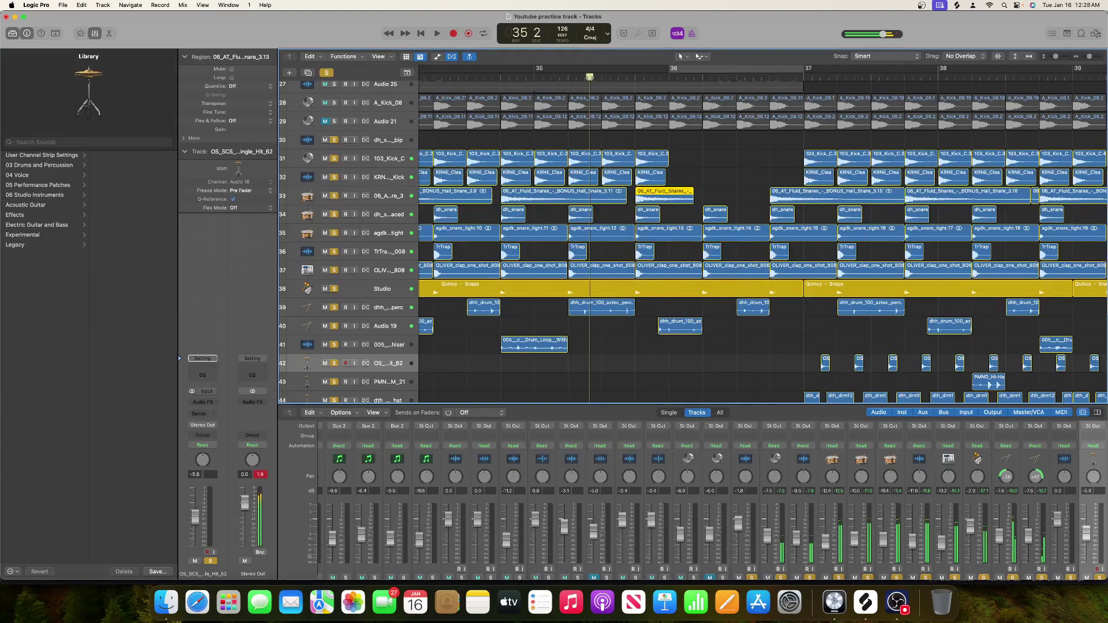
pyautogui.press('space')
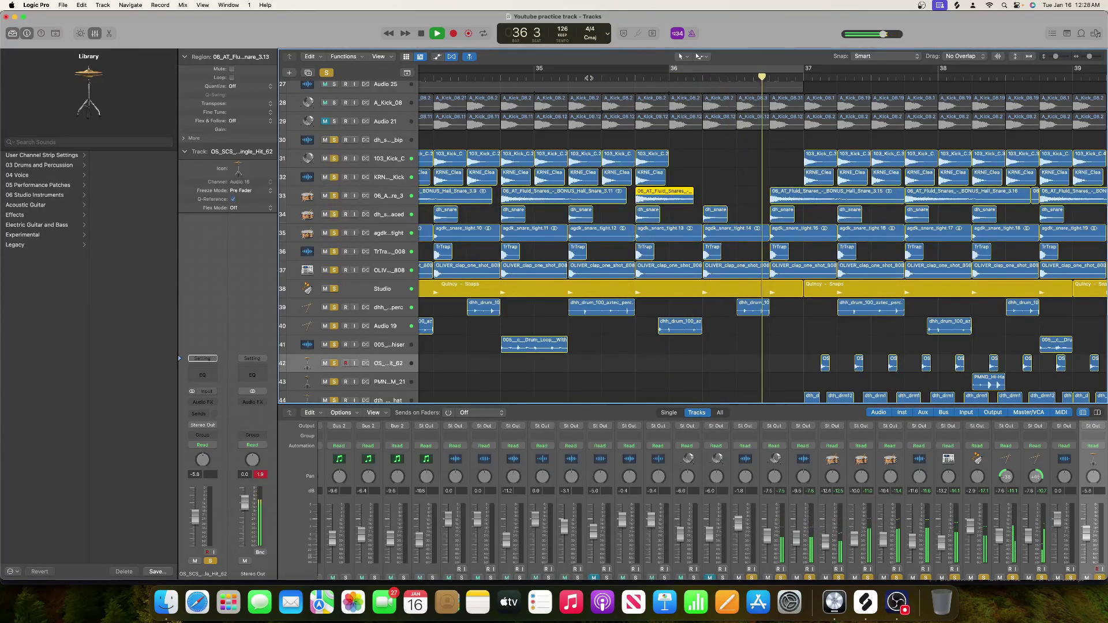
# Step: Replay the drums from bar 35 beat 3 through bar 36 to listen to the break
pyautogui.press('space')
pyautogui.press('space')
pyautogui.scroll(-1, 589, 78)
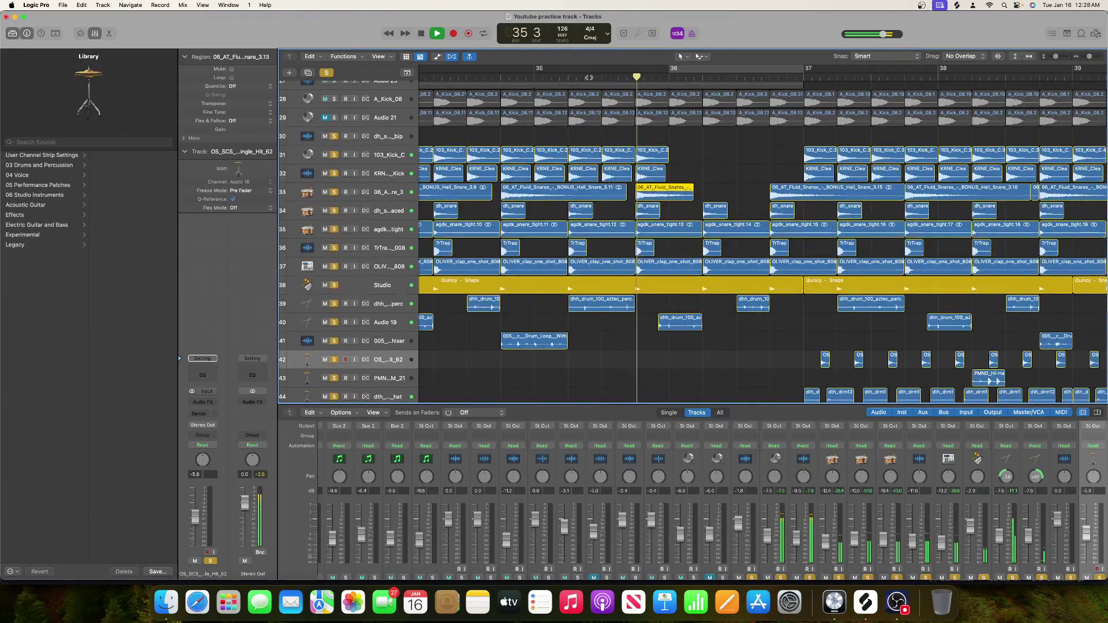
pyautogui.press('space')
# Step: Shorten the layered snares on tracks 34–36 in bar 36 into a hit after beat 2, and copy it after beat 3 for a second hit
pyautogui.moveTo(767, 231); pyautogui.dragTo(719, 212)
pyautogui.moveTo(719, 252); pyautogui.dragTo(718, 252)
pyautogui.moveTo(705, 185); pyautogui.dragTo(716, 249)
pyautogui.moveTo(712, 206); pyautogui.dragTo(750, 202)
pyautogui.click(621, 75)
pyautogui.press('space')
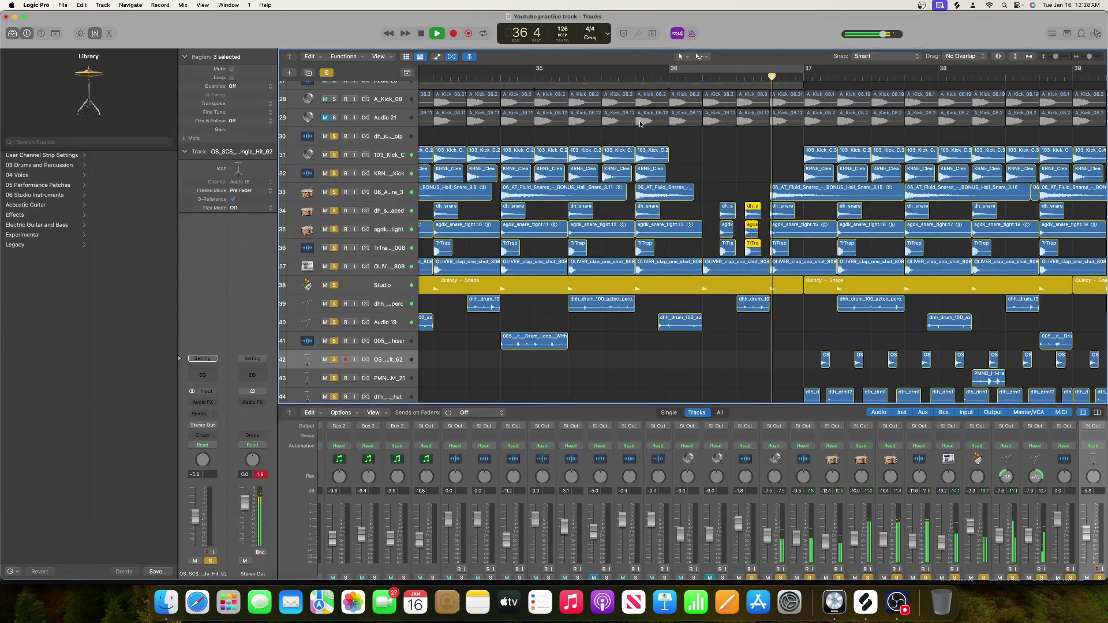
pyautogui.press('space')
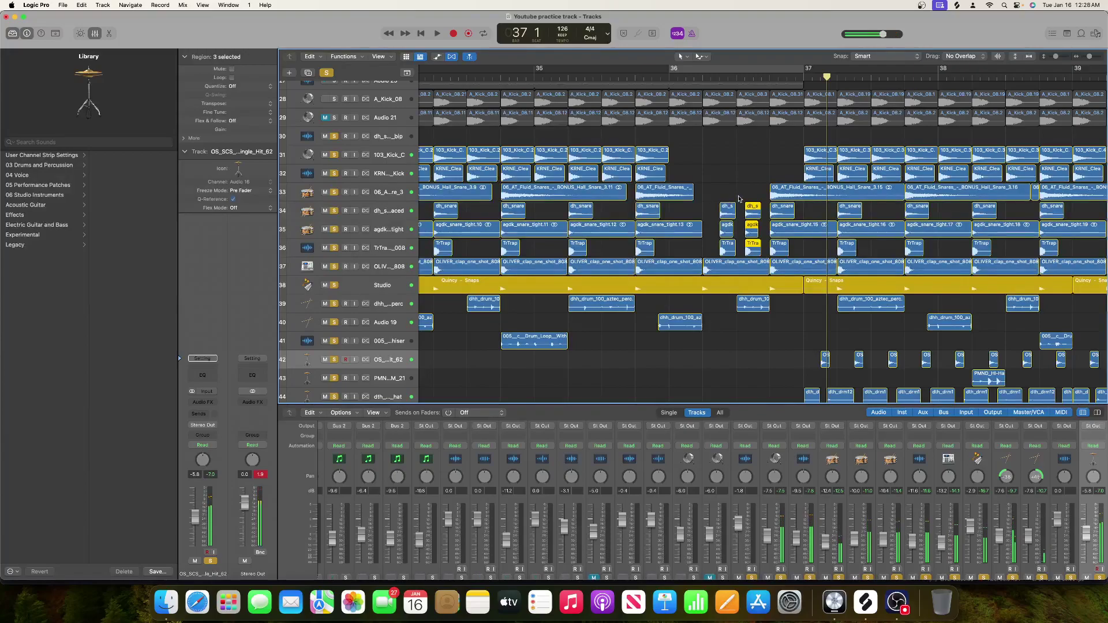
# Step: Move the second snare hit on tracks 34–36 back onto beat 3 of bar 36 and play the break
pyautogui.moveTo(728, 195); pyautogui.dragTo(727, 246)
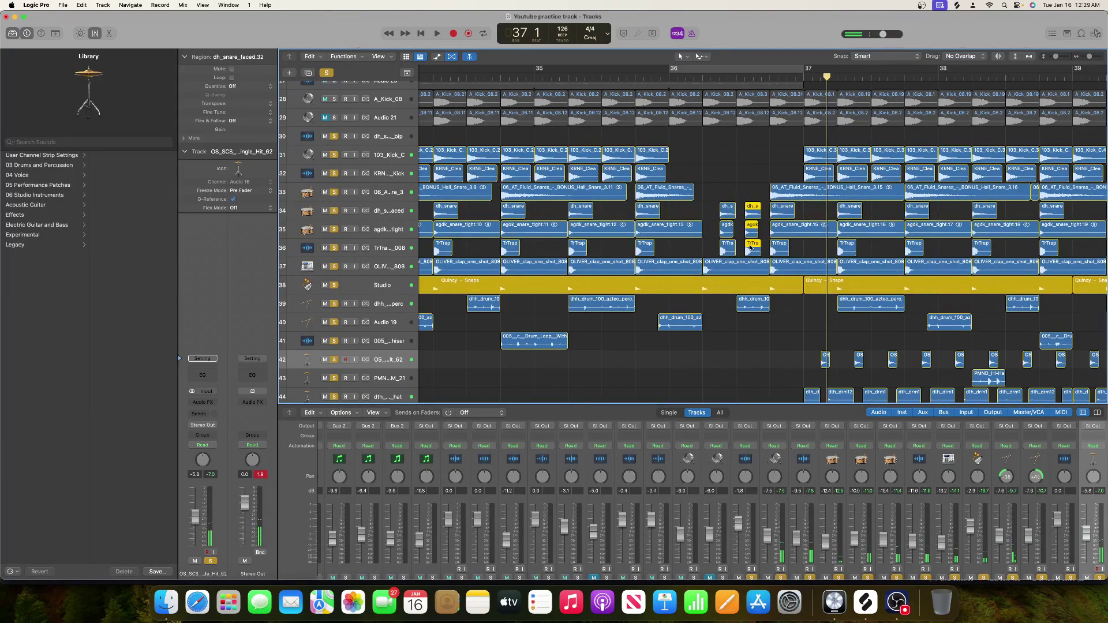
pyautogui.moveTo(748, 208); pyautogui.dragTo(741, 208)
pyautogui.press('space')
pyautogui.click(618, 83)
pyautogui.press('space')
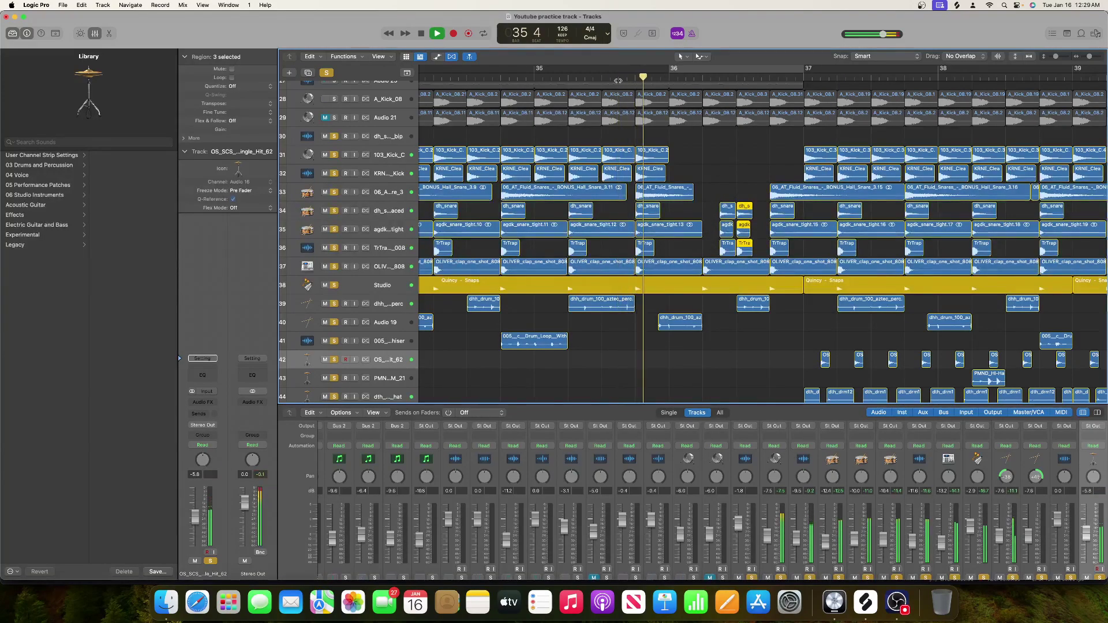
pyautogui.press('space')
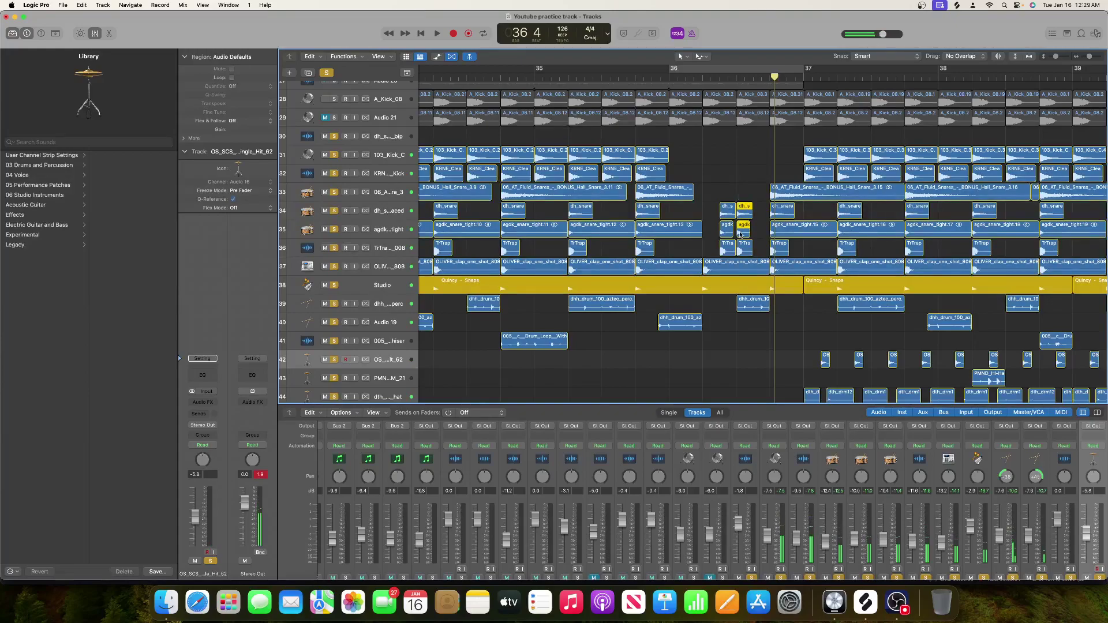
# Step: Move the first snare hit on tracks 34–36 earlier, just after beat 2 of bar 36, and play from bar 35
pyautogui.moveTo(719, 194); pyautogui.dragTo(712, 244)
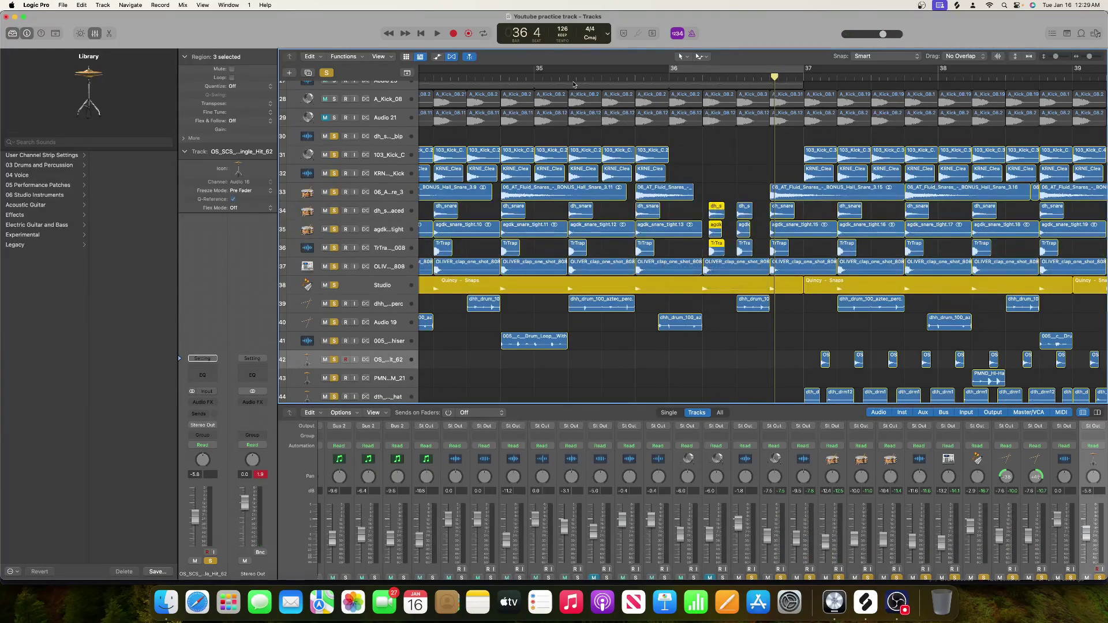
pyautogui.click(574, 86)
pyautogui.press('space')
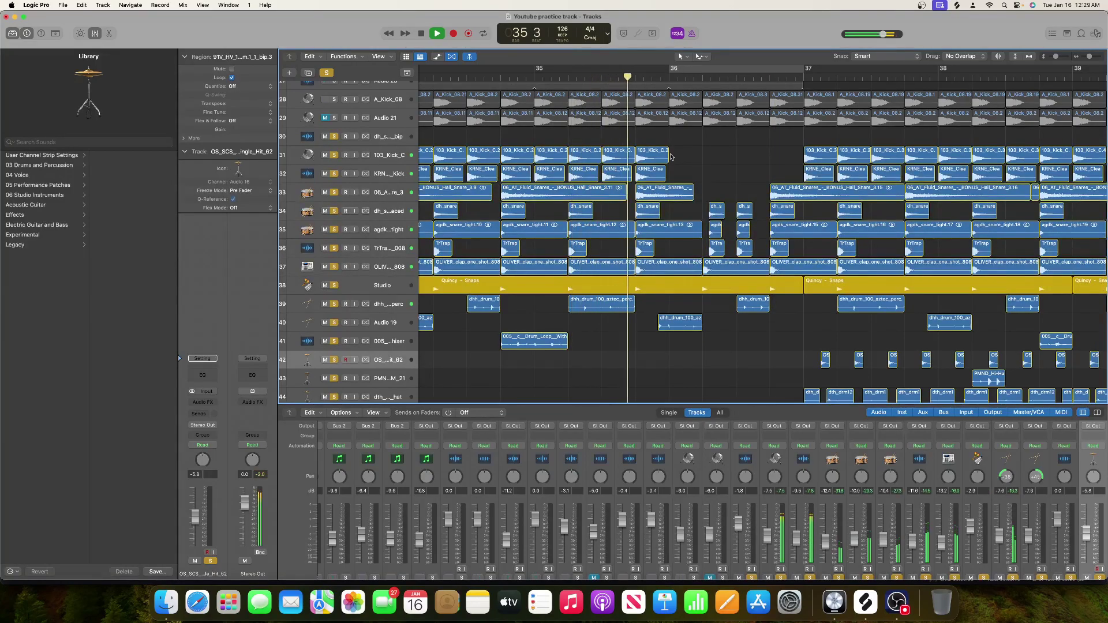
pyautogui.press('space')
# Step: Trim the agdk_snare_tight region at bar 35 beat 4 to length 0 0 3 0, and play the break with both bar 36 snare hits deleted
pyautogui.moveTo(703, 184); pyautogui.dragTo(660, 234)
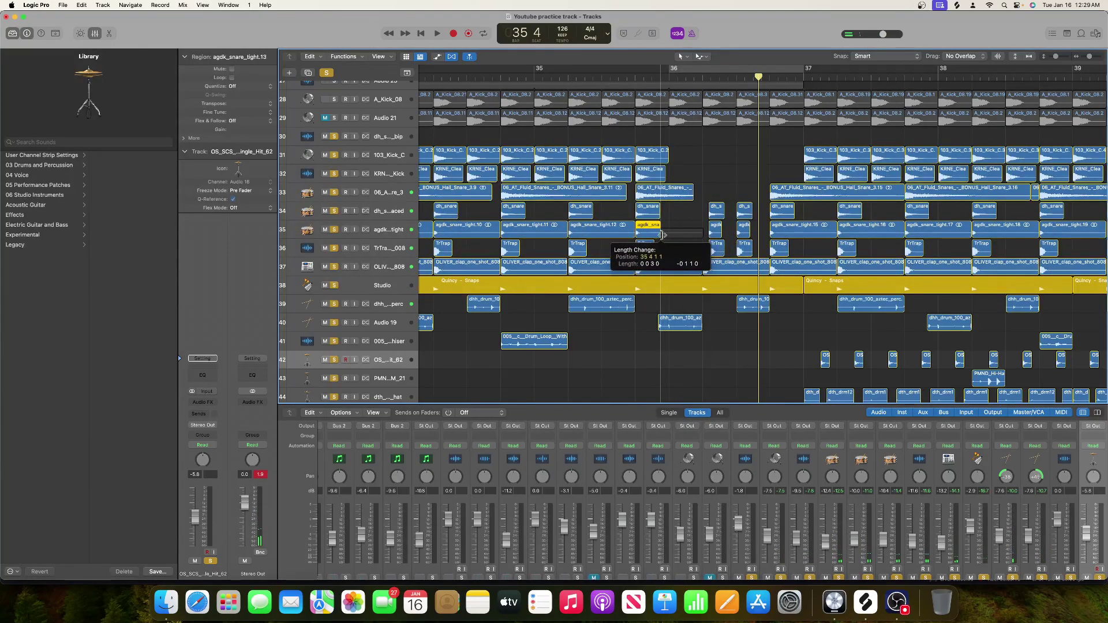
pyautogui.moveTo(719, 184); pyautogui.dragTo(748, 243)
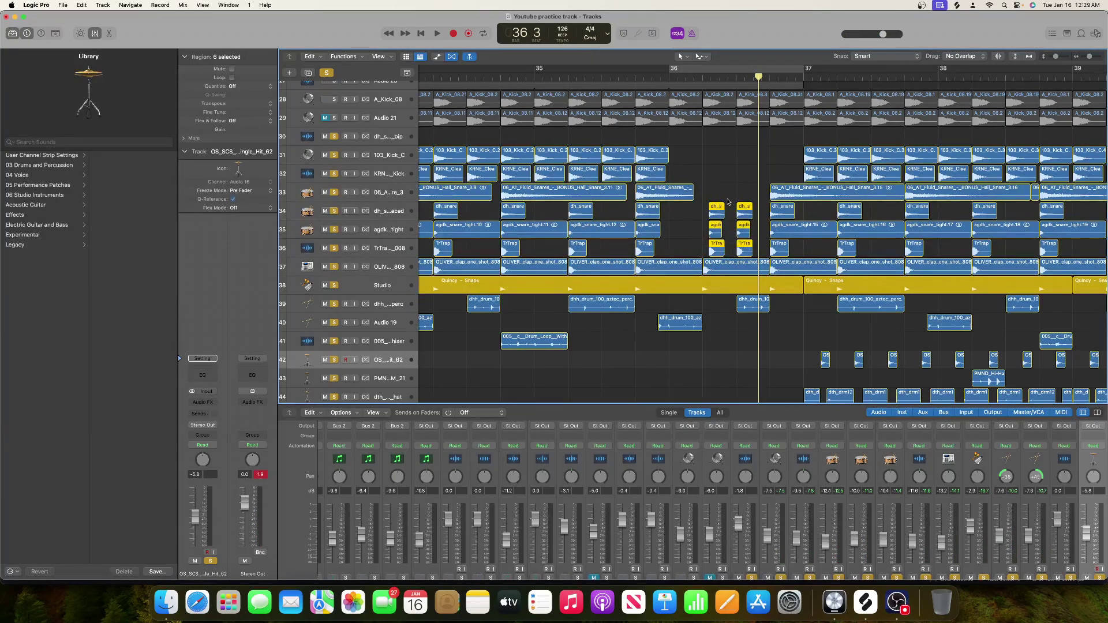
pyautogui.press('Delete')
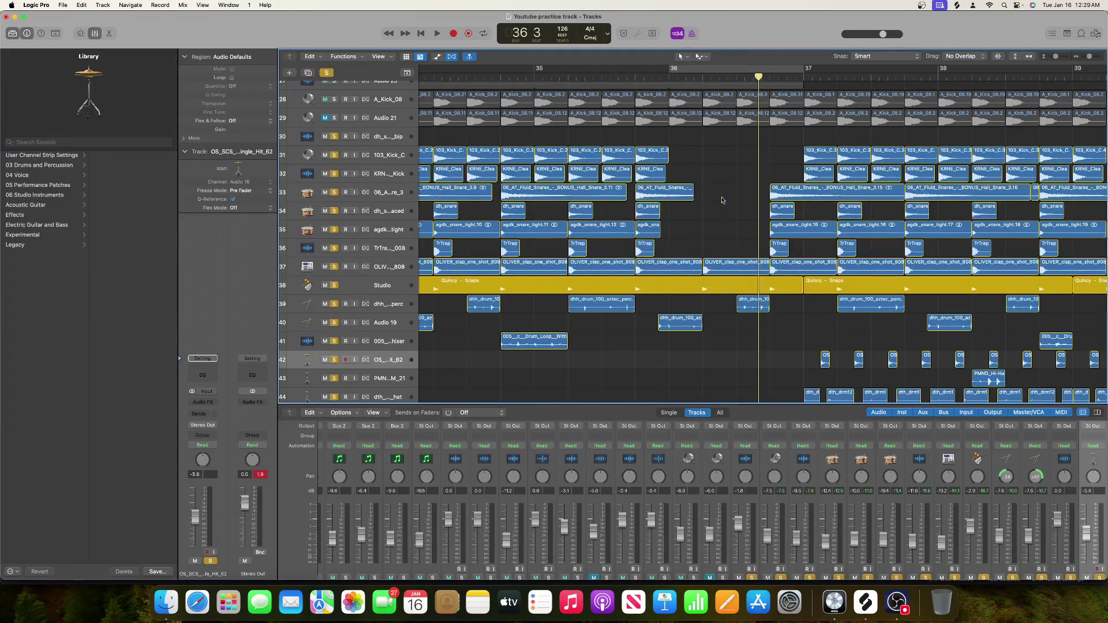
pyautogui.click(501, 76)
pyautogui.press('space')
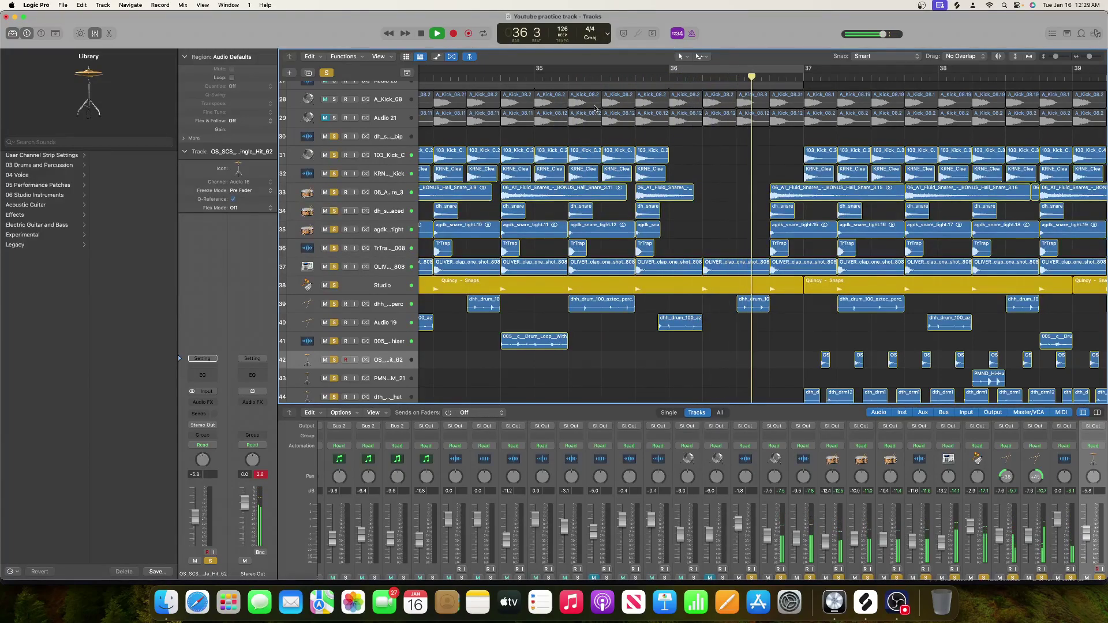
pyautogui.press('space')
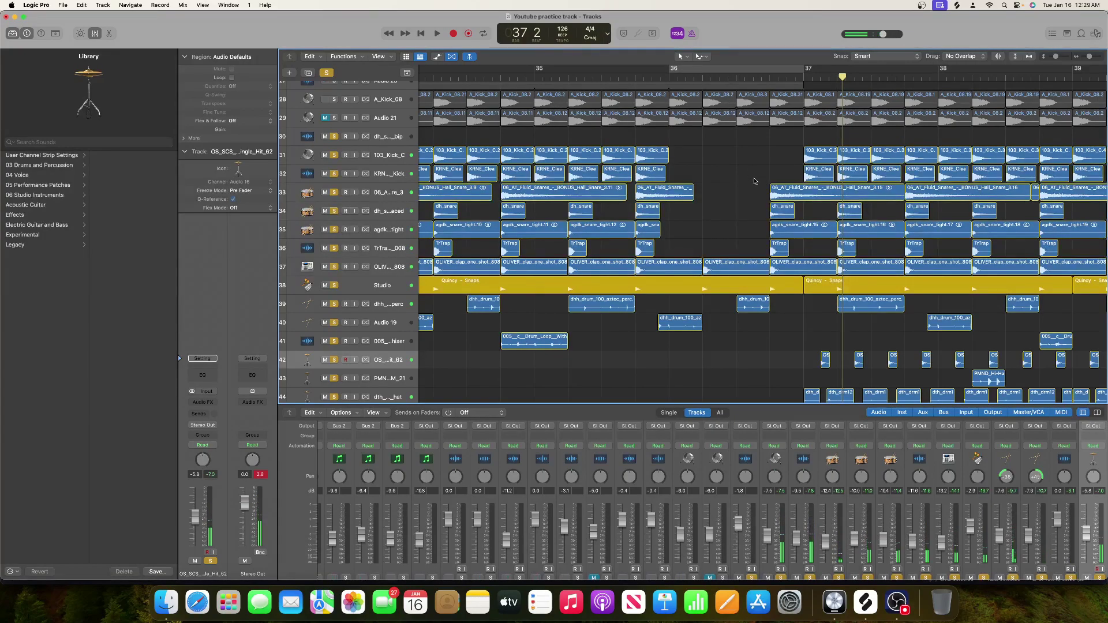
# Step: Undo the snare deletion, delete only the first layered snare hit in bar 36, and play the break
pyautogui.press('super+z')
pyautogui.moveTo(732, 195); pyautogui.dragTo(750, 251)
pyautogui.moveTo(707, 190); pyautogui.dragTo(725, 256)
pyautogui.press('Delete')
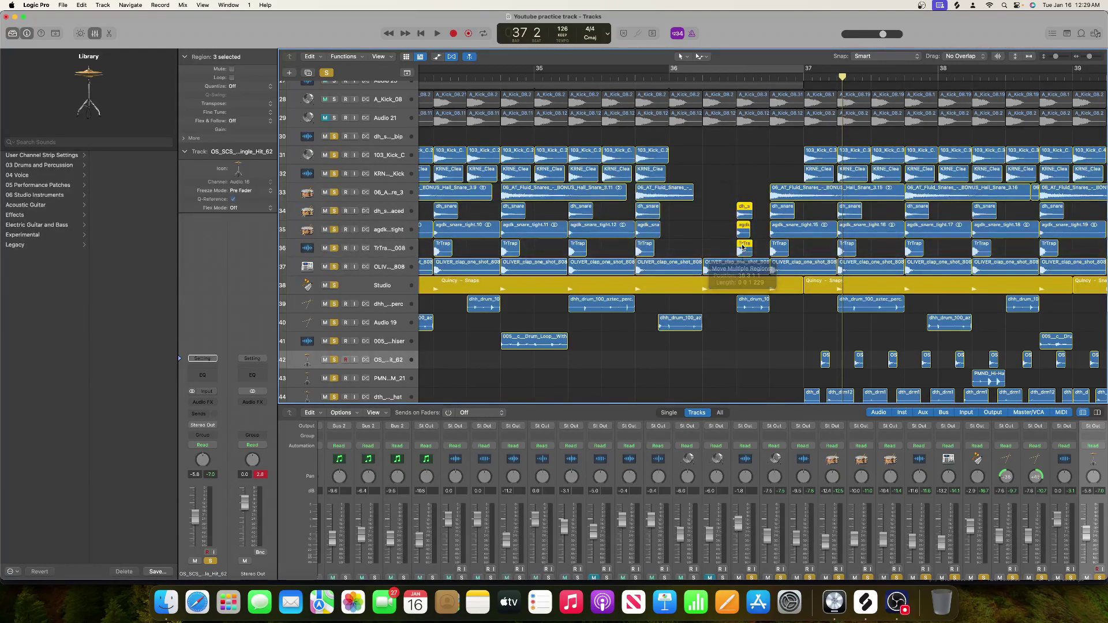
pyautogui.press('space')
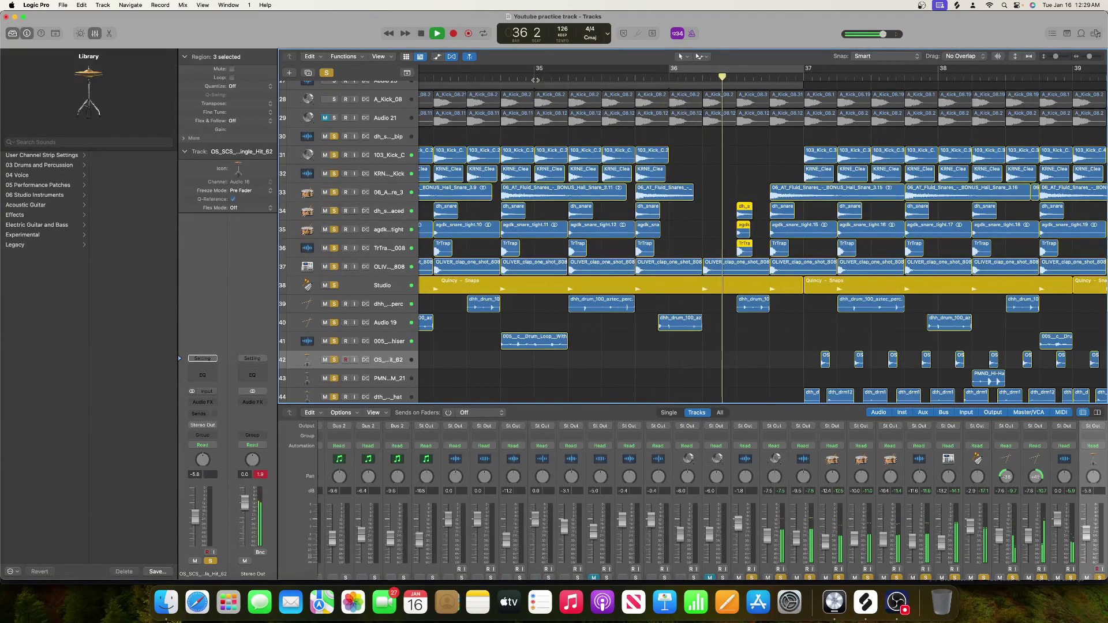
pyautogui.press('space')
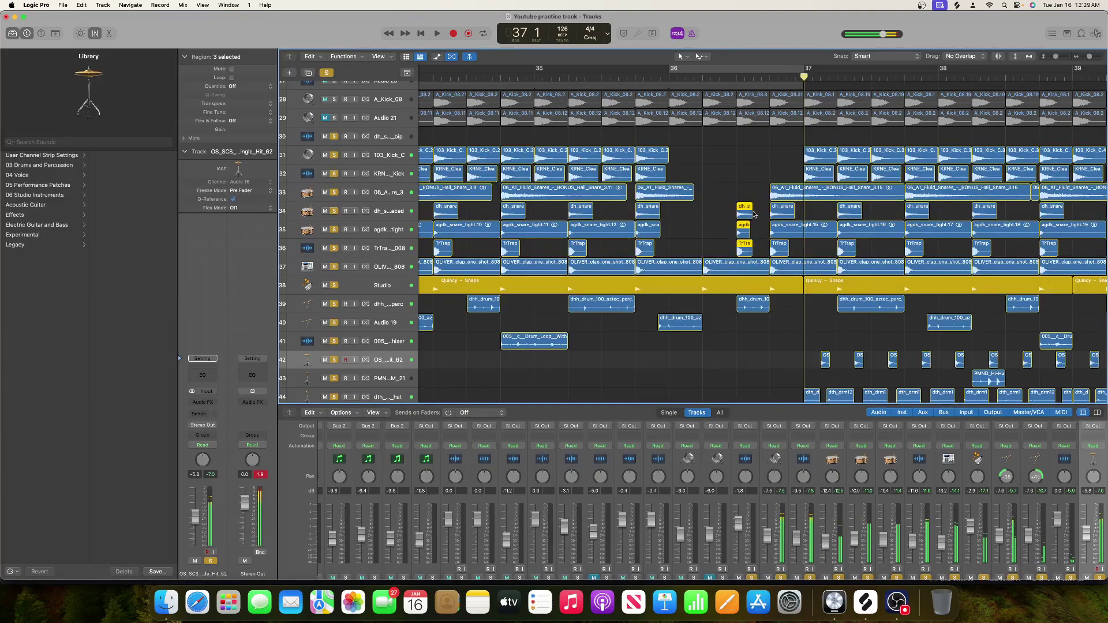
# Step: Shift the remaining snare hit on tracks 34–36 one sixteenth past beat 3 of bar 36 and play it
pyautogui.moveTo(741, 207); pyautogui.dragTo(749, 203)
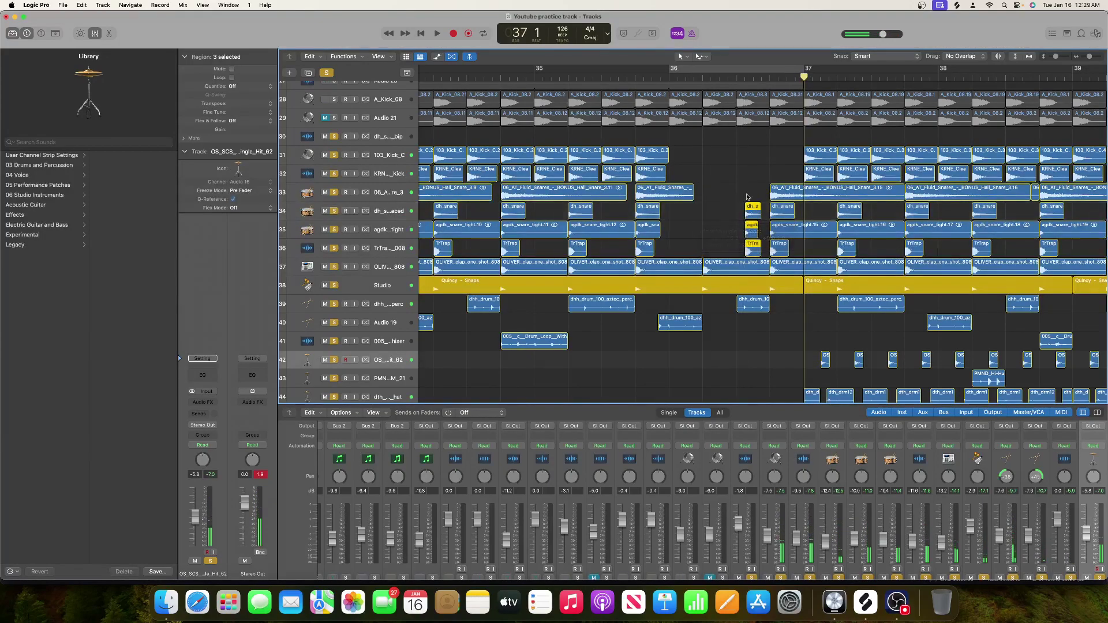
pyautogui.click(712, 84)
pyautogui.press('space')
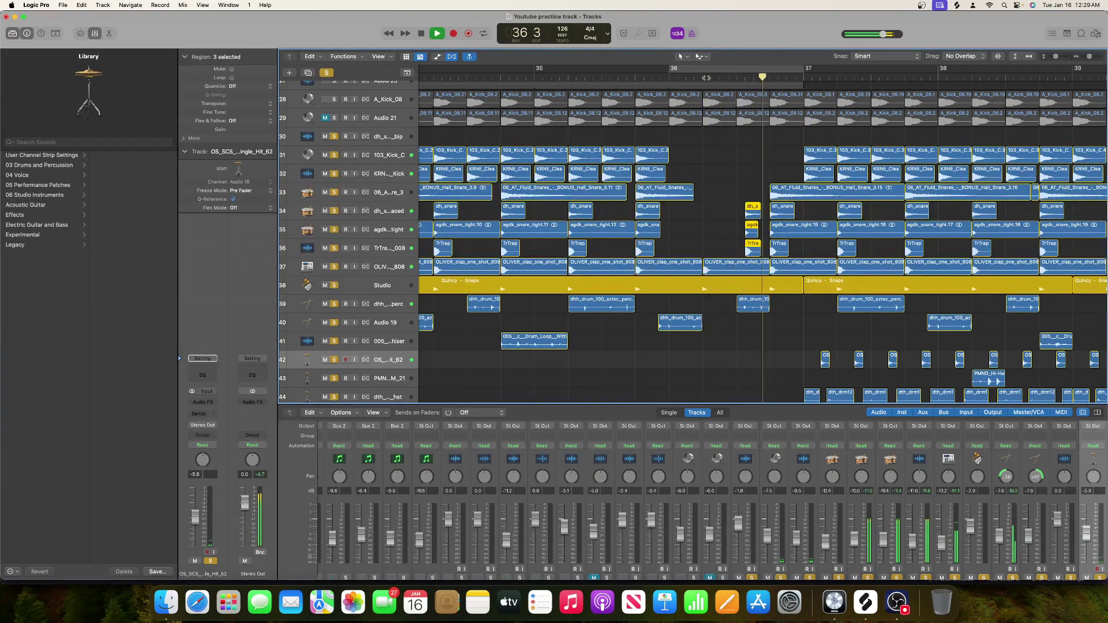
pyautogui.press('space')
# Step: Try the layered snare hit in bar 36 slightly later, return it to one sixteenth past beat 3, and play to compare
pyautogui.moveTo(752, 209); pyautogui.dragTo(760, 209)
pyautogui.press('space')
pyautogui.press('space')
pyautogui.moveTo(761, 209); pyautogui.dragTo(751, 210)
pyautogui.click(705, 75)
pyautogui.press('space')
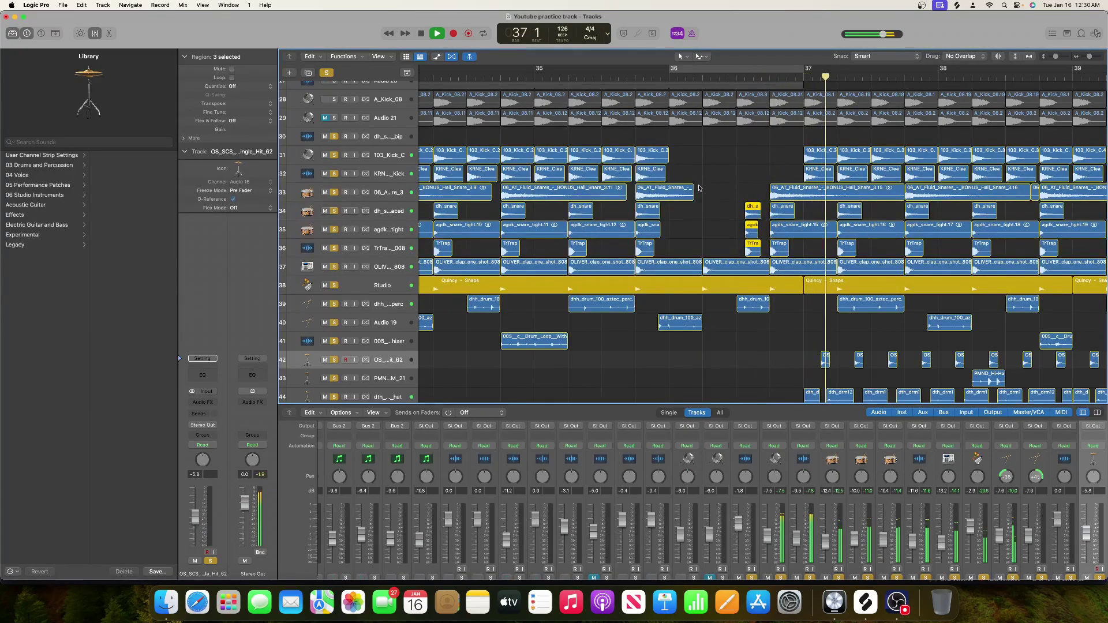
pyautogui.press('space')
# Step: Trim the end of the Quincy - Snaps region on track 38 back to bar 36 and play the break
pyautogui.moveTo(801, 290); pyautogui.dragTo(669, 288)
pyautogui.click(597, 75)
pyautogui.press('space')
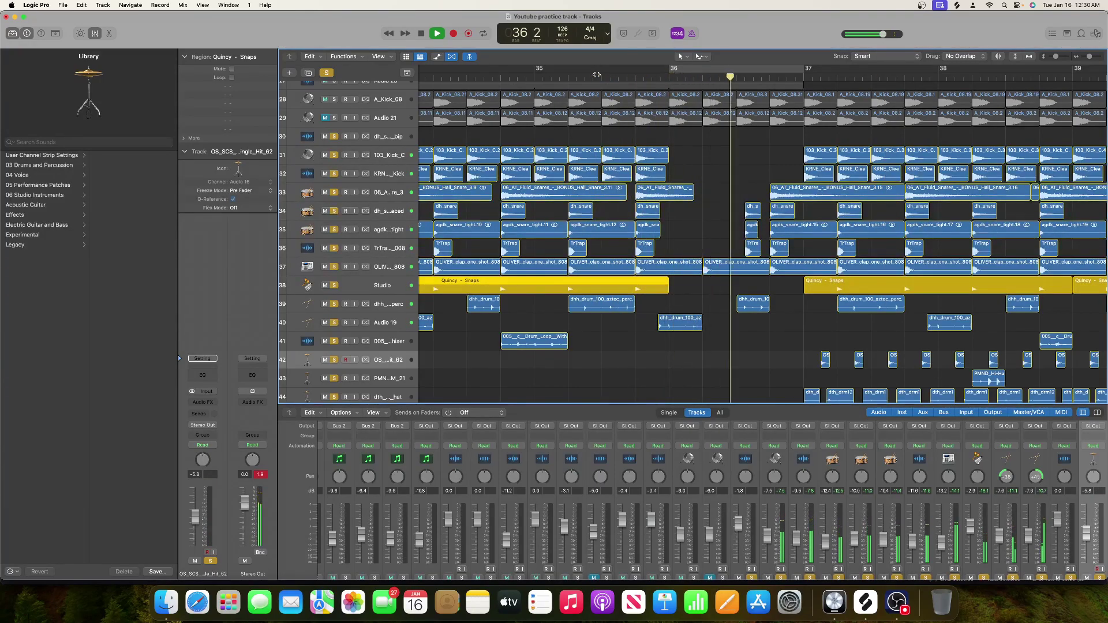
pyautogui.press('space')
# Step: Shorten the bar 36 clap on track 37 to match the snare hit, and shift all four layers one sixteenth later, checking by ear
pyautogui.moveTo(767, 272)
pyautogui.mouseDown()
pyautogui.moveTo(719, 270)
pyautogui.moveTo(753, 269)
pyautogui.mouseUp()
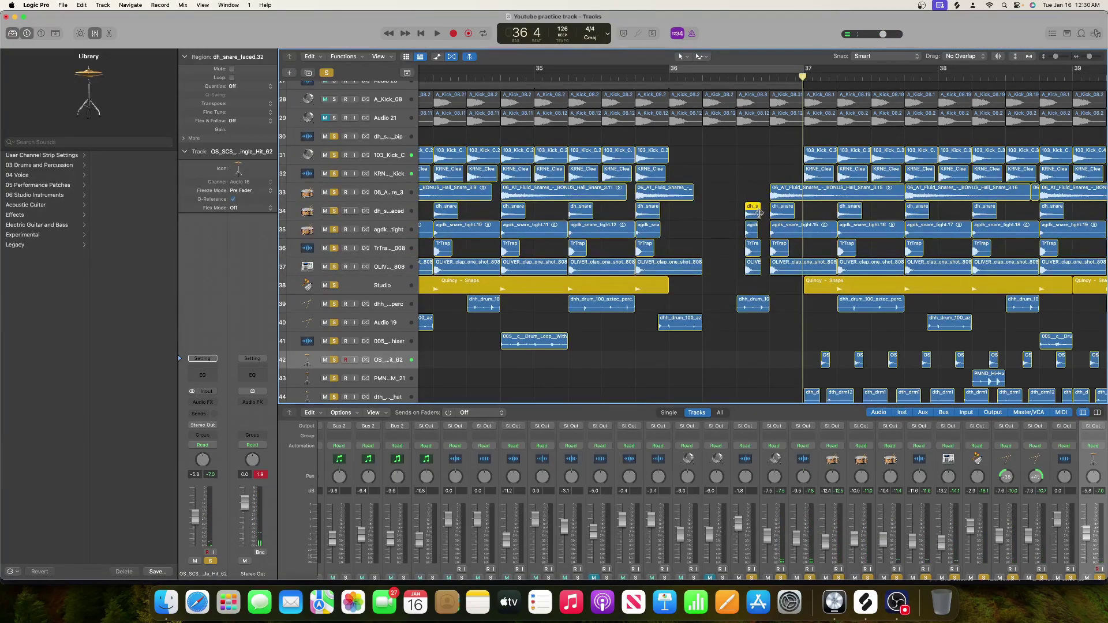
pyautogui.keyDown('shift'); pyautogui.click(752, 230); pyautogui.keyUp('shift')
pyautogui.keyDown('shift'); pyautogui.click(753, 248); pyautogui.keyUp('shift')
pyautogui.keyDown('shift'); pyautogui.click(753, 266); pyautogui.keyUp('shift')
pyautogui.moveTo(753, 264); pyautogui.dragTo(763, 264)
pyautogui.click(604, 77)
pyautogui.press('space')
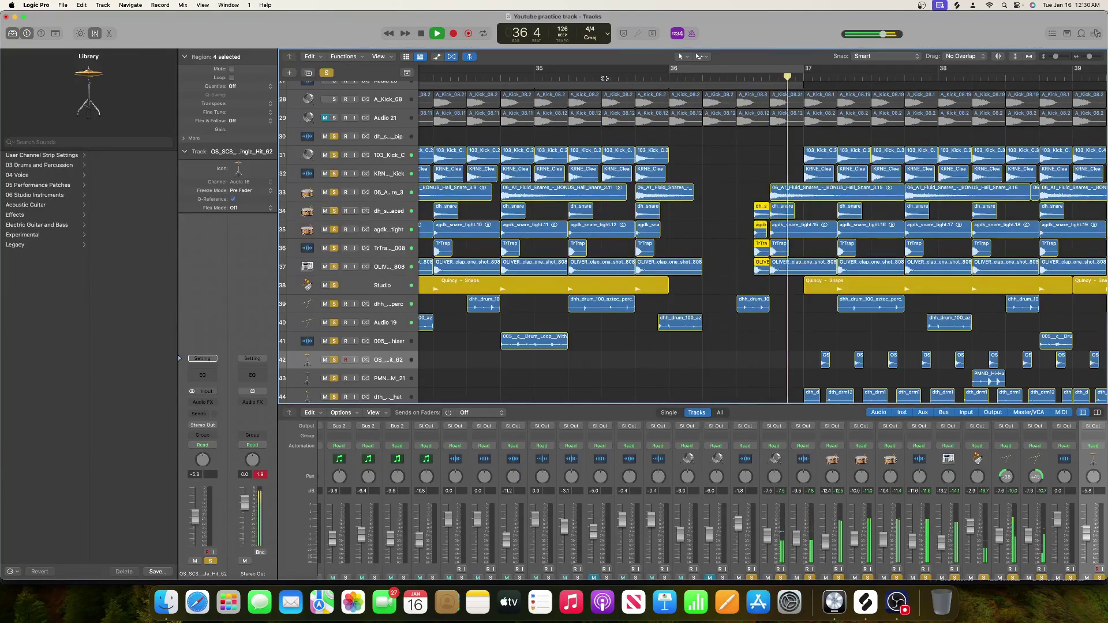
pyautogui.press('space')
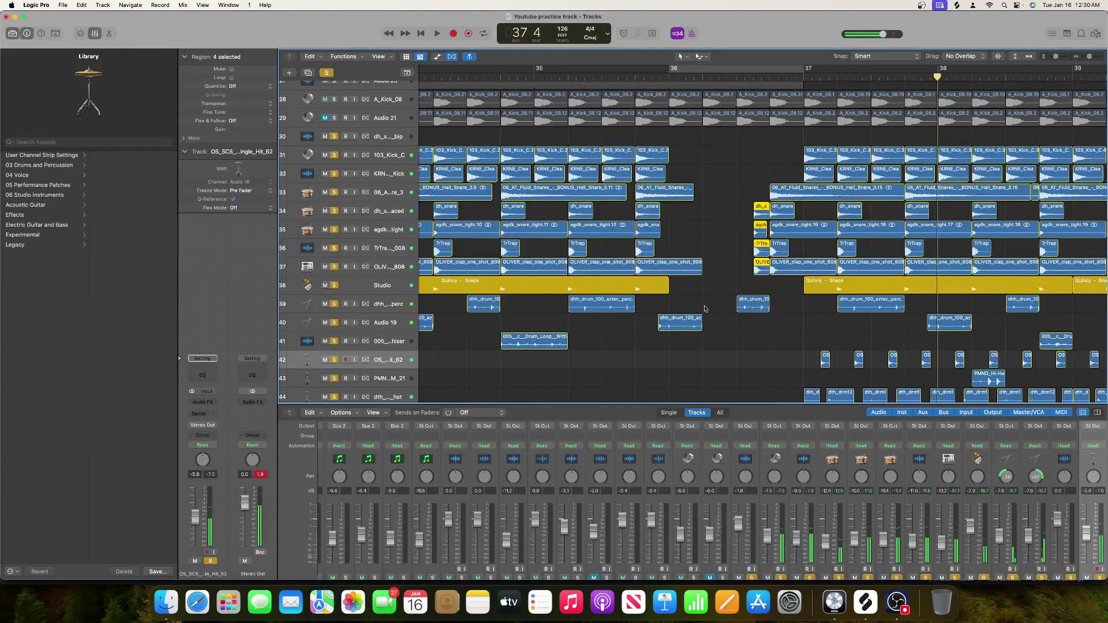
# Step: Delete the percussion regions on tracks 39 and 40 within bar 36 and play the emptied break
pyautogui.click(691, 320)
pyautogui.click(707, 334)
pyautogui.click(751, 306)
pyautogui.press('Delete')
pyautogui.click(616, 75)
pyautogui.press('space')
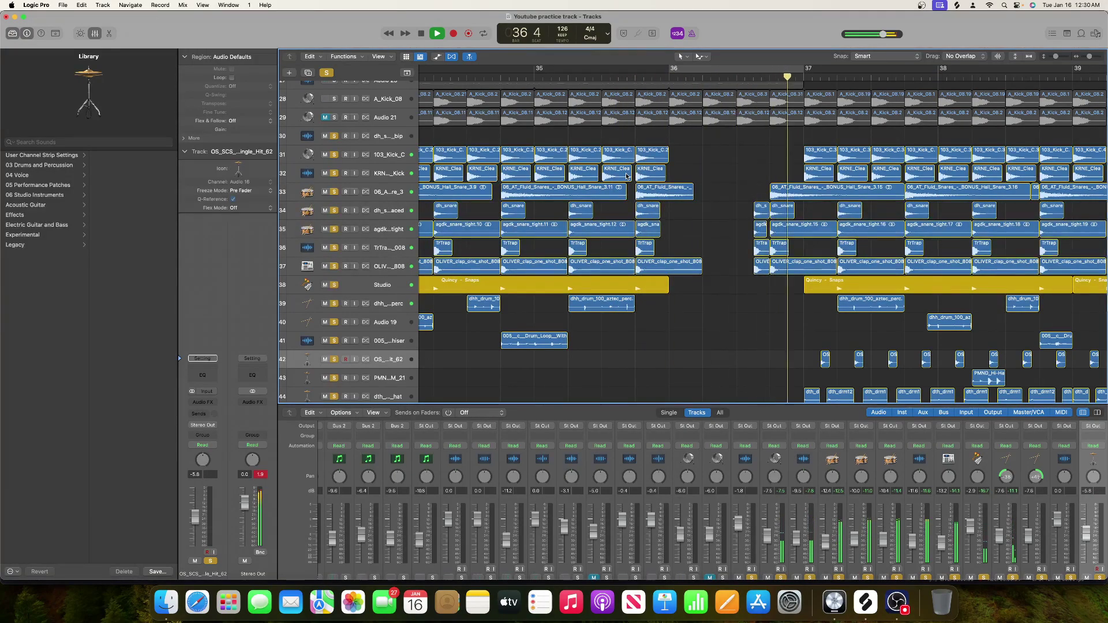
# Step: Trim the second Classic Disco Hi Hat 02 region on track 45 so it ends at bar 36
pyautogui.scroll(-8, 646, 191)
pyautogui.press('space')
pyautogui.moveTo(1090, 56); pyautogui.dragTo(1056, 56)
pyautogui.moveTo(867, 183); pyautogui.dragTo(808, 183)
pyautogui.hscroll(-5, 848, 260)
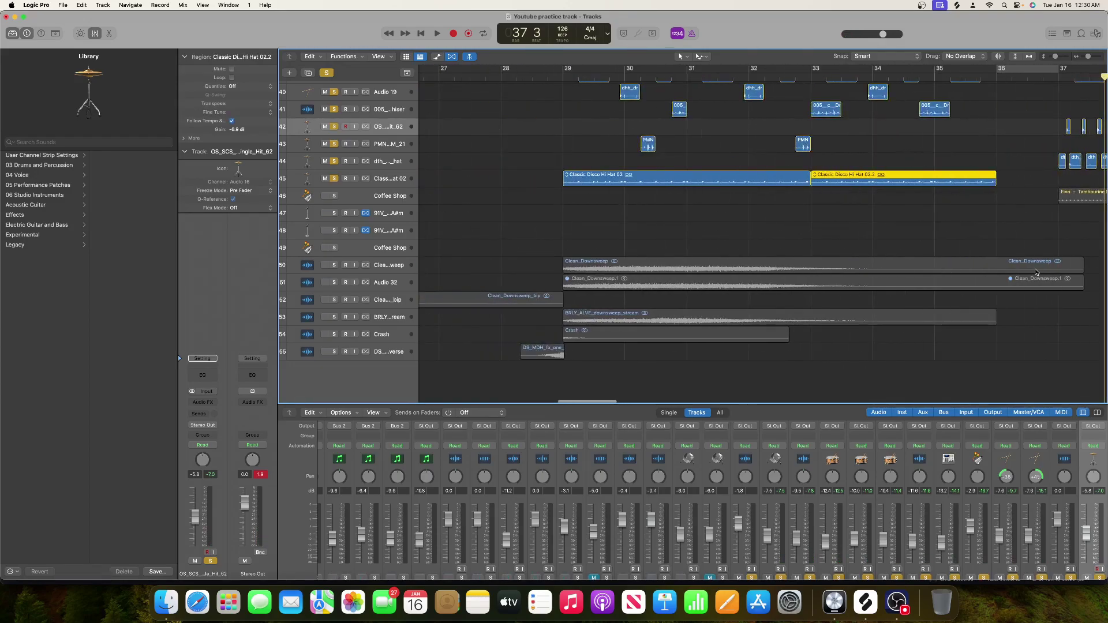
# Step: Solo the BRLY_ALVE_downsweep_stream track as well and play from about bar 31 to hear it with the drums
pyautogui.hscroll(3, 1037, 272)
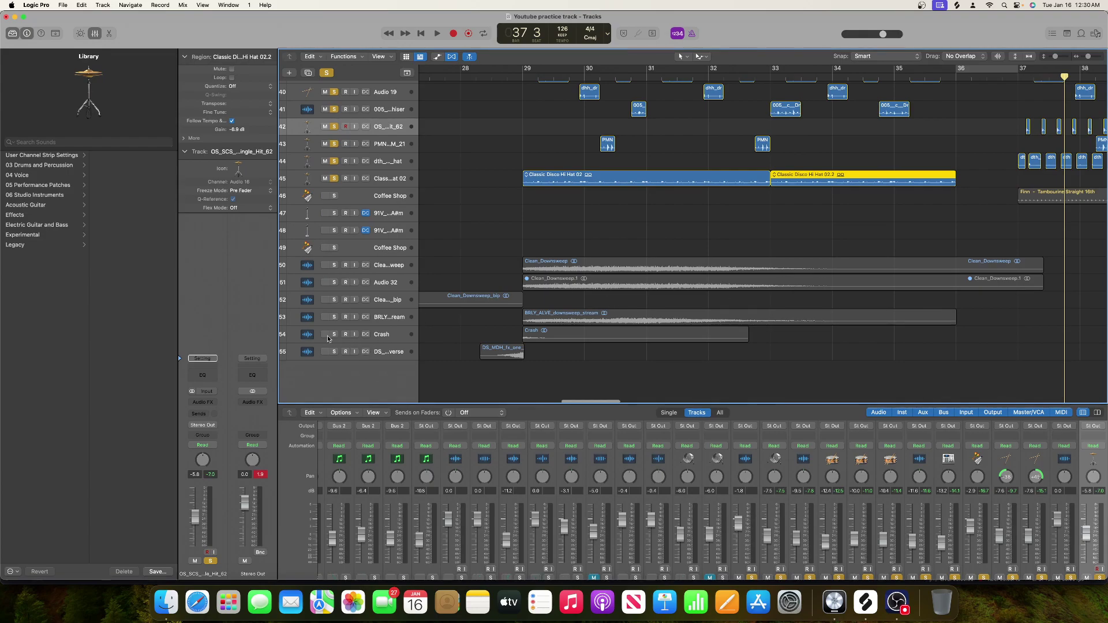
pyautogui.click(334, 318)
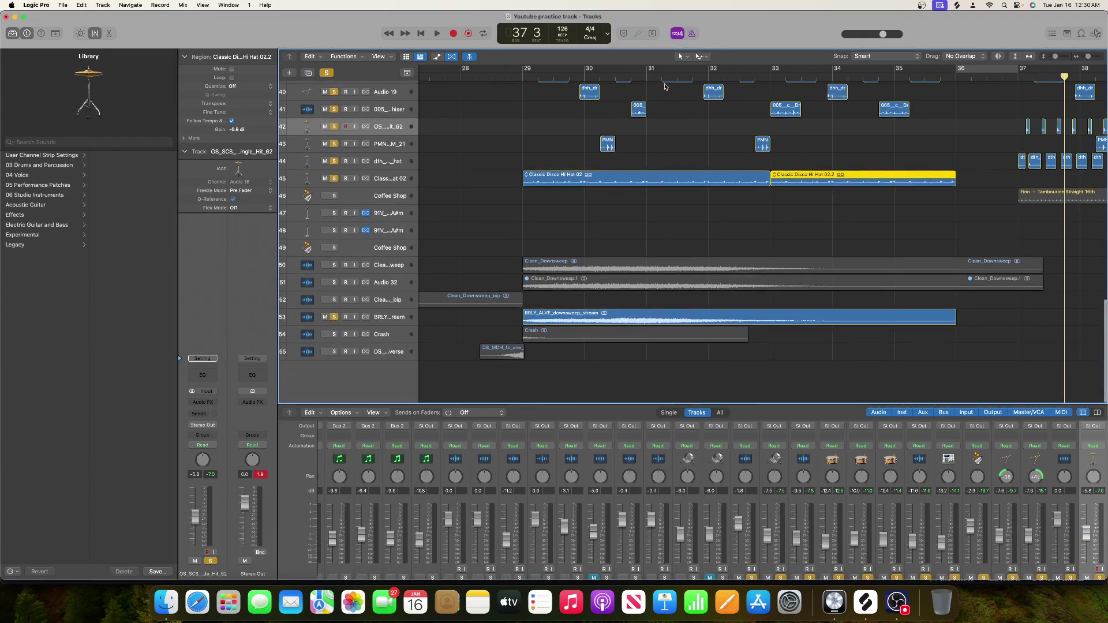
pyautogui.doubleClick(665, 76)
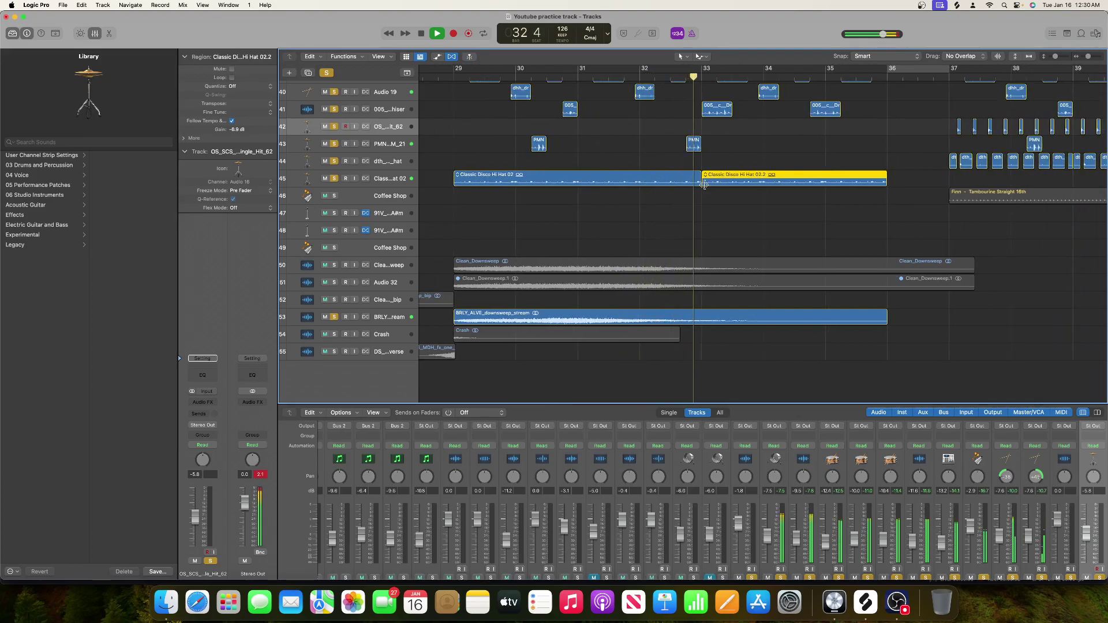
pyautogui.press('space')
# Step: Add an audio track below the Clean_Downsweep_bip track and copy that region onto it so it ends at bar 36
pyautogui.hscroll(-5, 552, 304)
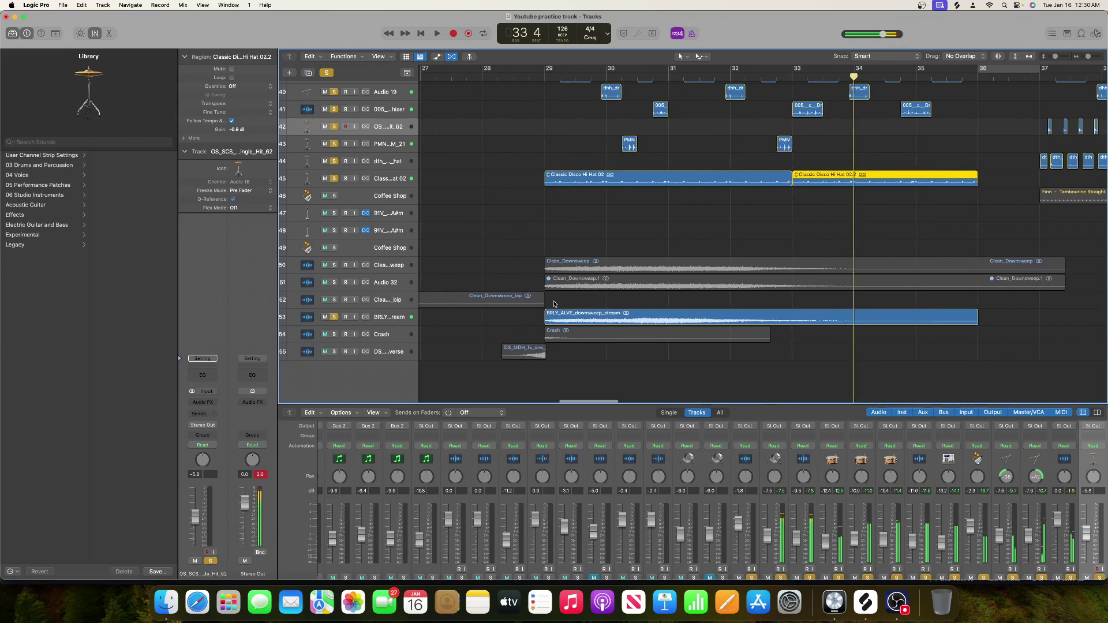
pyautogui.click(379, 301)
pyautogui.press('alt+super+a')
pyautogui.moveTo(475, 293); pyautogui.dragTo(880, 320)
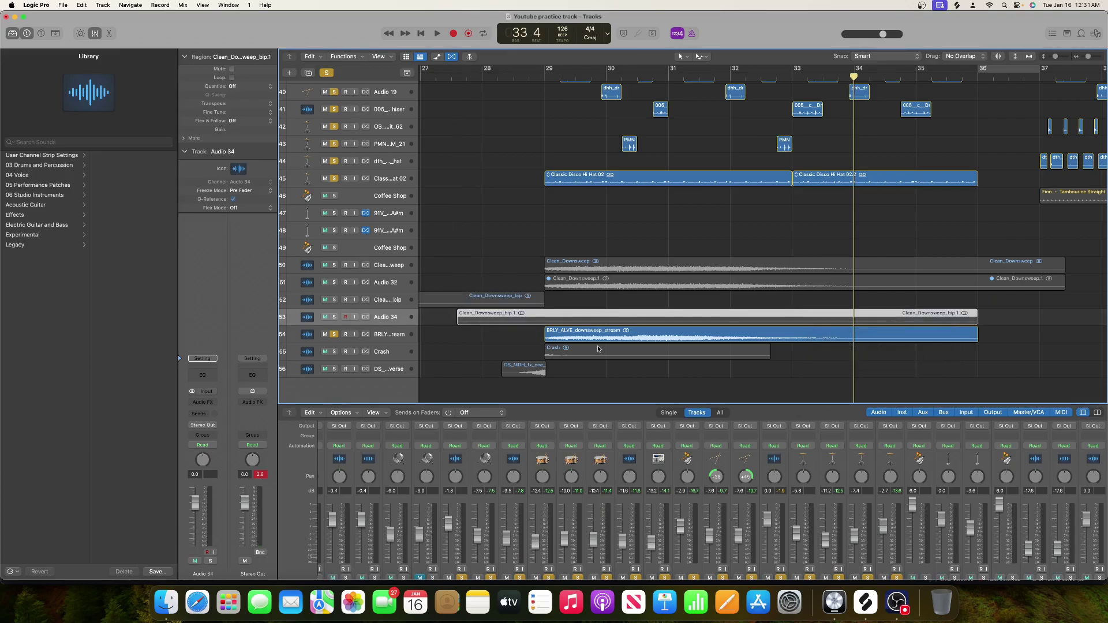
# Step: Solo the new track holding the copied Clean_Downsweep_bip region and play it leading into the bar 36 break
pyautogui.hscroll(-10, 491, 299)
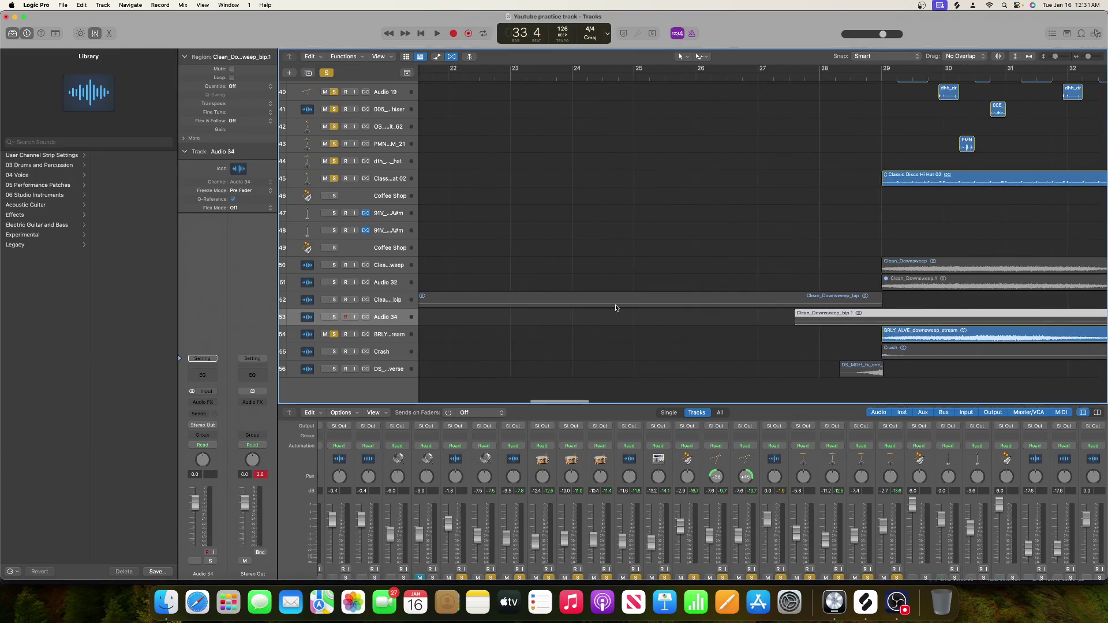
pyautogui.hscroll(2, 575, 299)
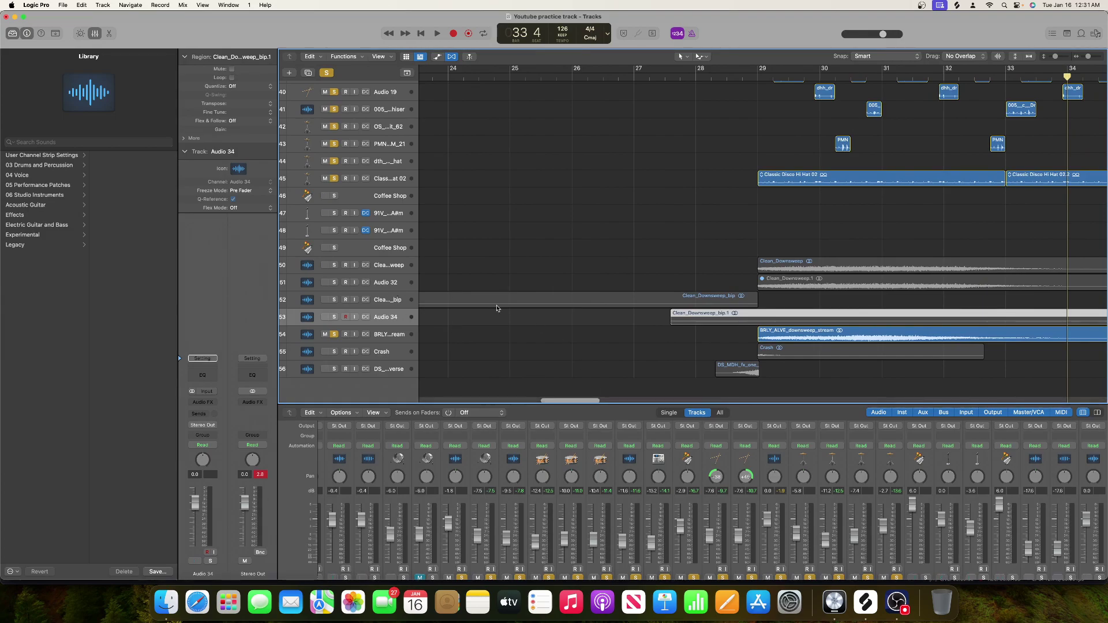
pyautogui.hscroll(10, 496, 308)
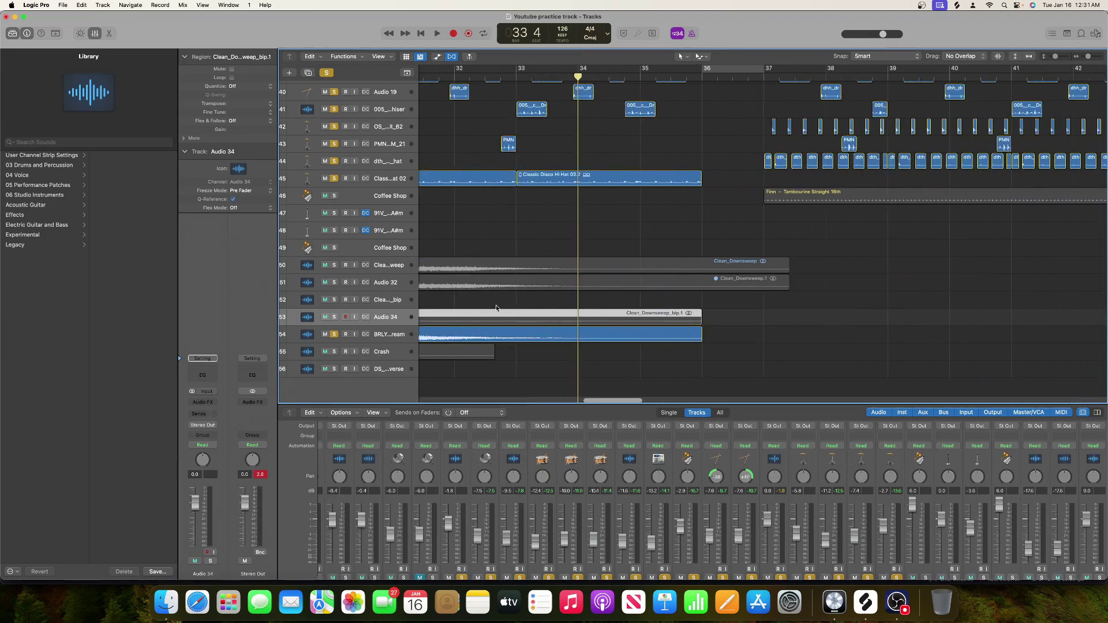
pyautogui.click(333, 320)
pyautogui.press('space')
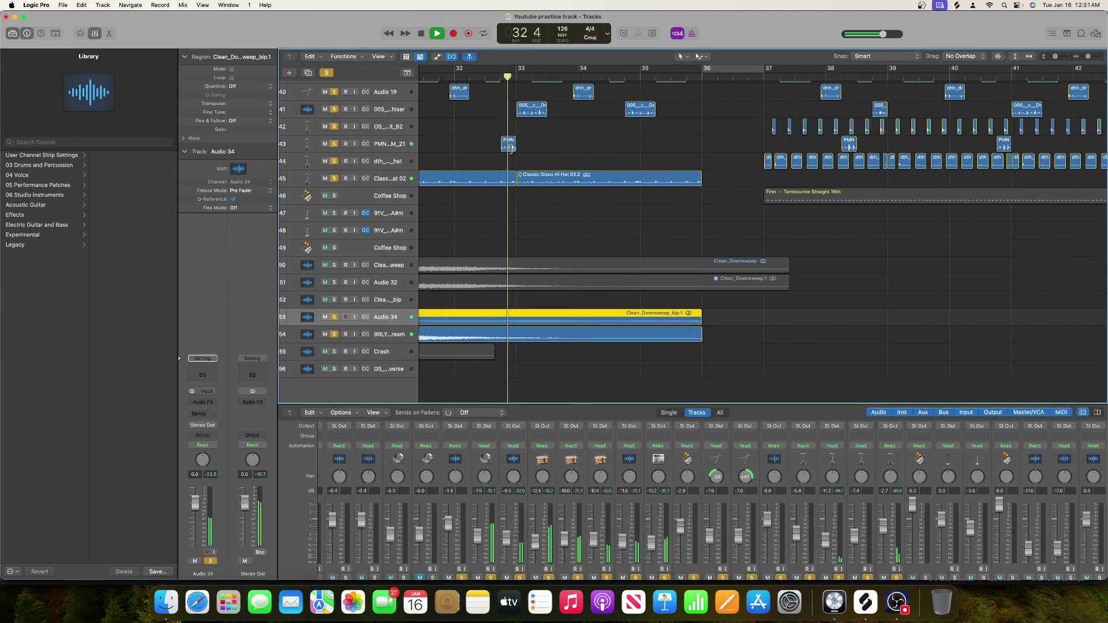
pyautogui.hscroll(-6, 511, 149)
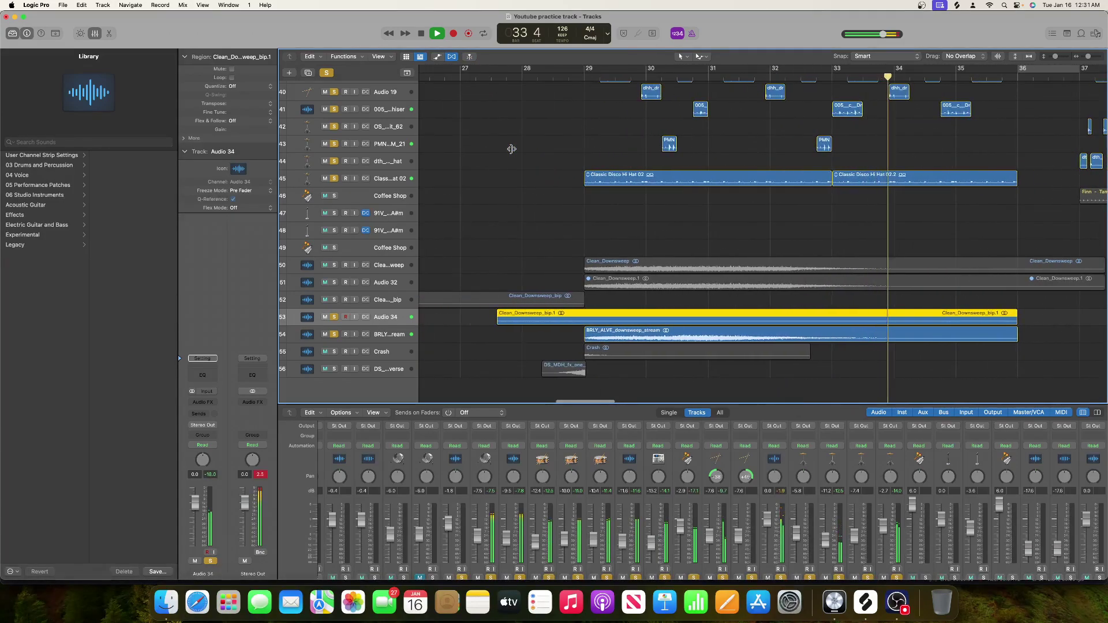
# Step: Copy the DS_MDH reverse effect region to end at bar 36 and copy the Crash region to start at bar 37
pyautogui.hscroll(1, 512, 149)
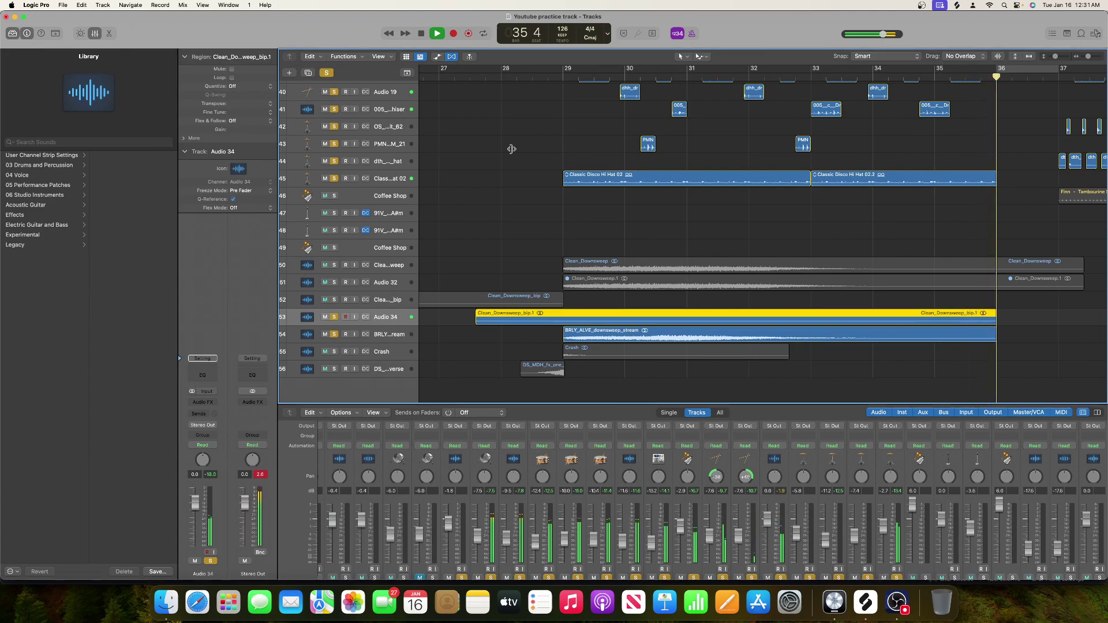
pyautogui.scroll(-1, 511, 149)
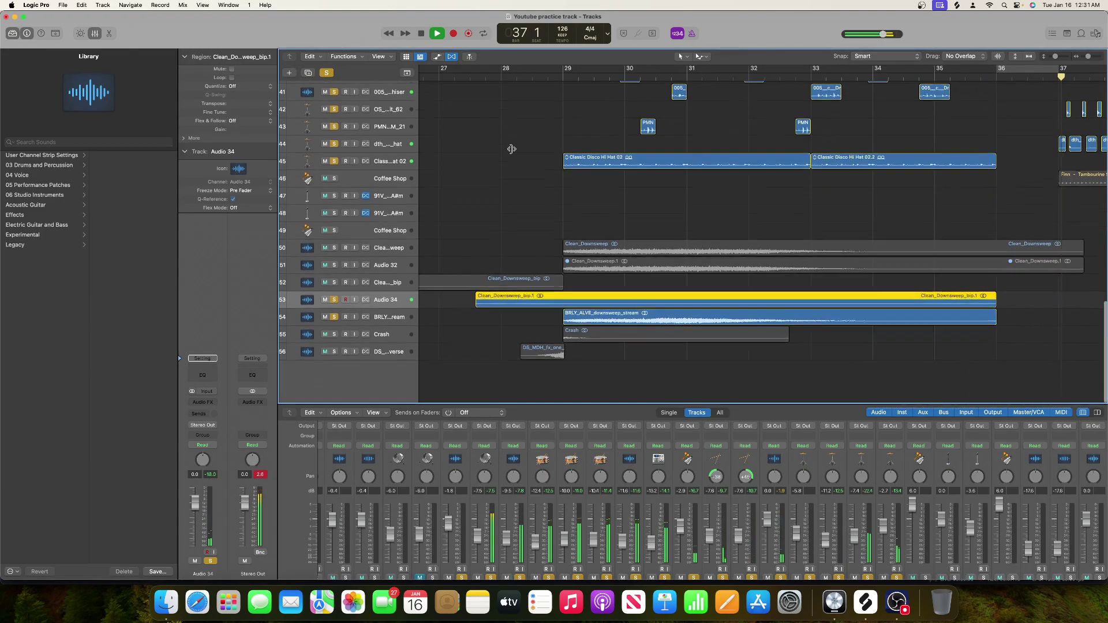
pyautogui.press('space')
pyautogui.moveTo(538, 352); pyautogui.dragTo(973, 355)
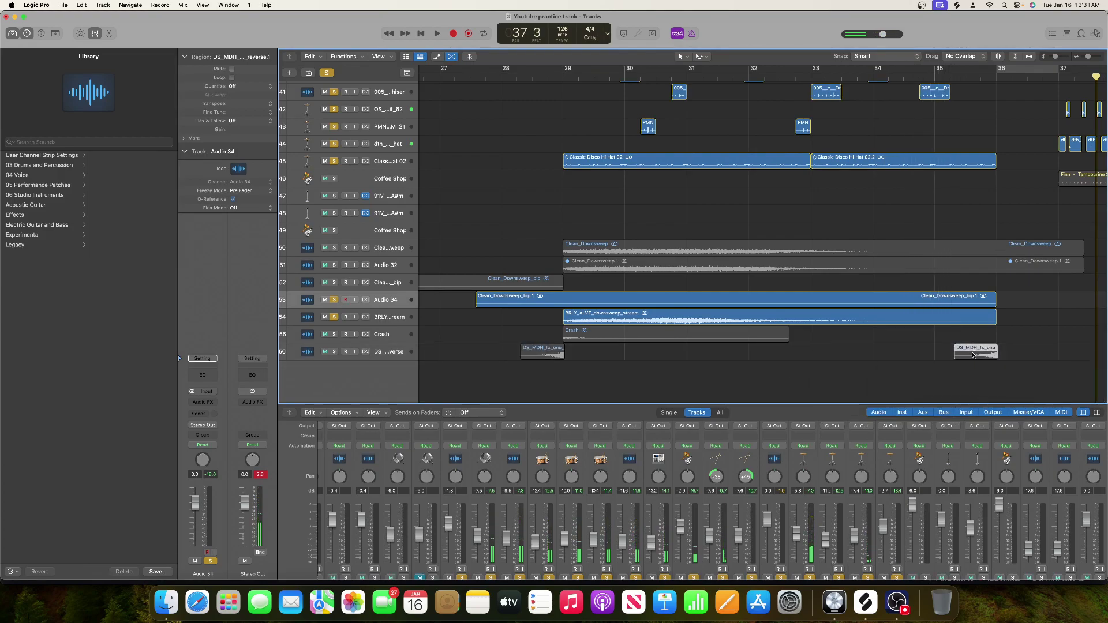
pyautogui.hscroll(3, 966, 345)
pyautogui.moveTo(530, 340); pyautogui.dragTo(1027, 331)
# Step: Turn off all track solos and play from about bar 32 to hear the full arrangement through the bar 36 break
pyautogui.hscroll(5, 908, 333)
pyautogui.scroll(10, 720, 256)
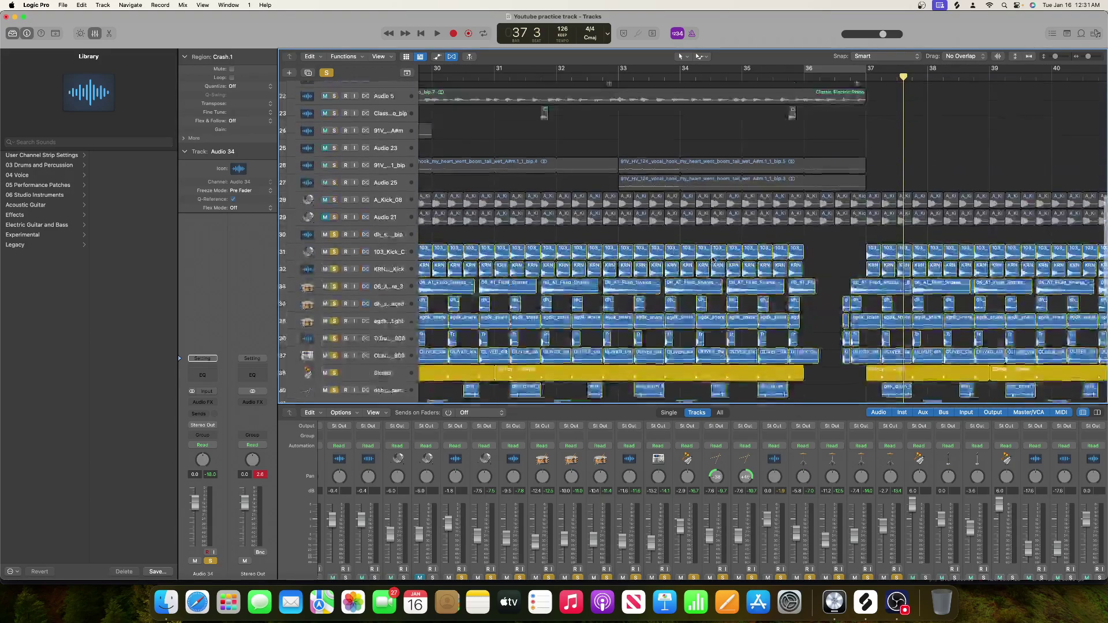
pyautogui.click(327, 73)
pyautogui.scroll(3, 462, 173)
pyautogui.click(591, 75)
pyautogui.press('space')
pyautogui.scroll(5, 673, 172)
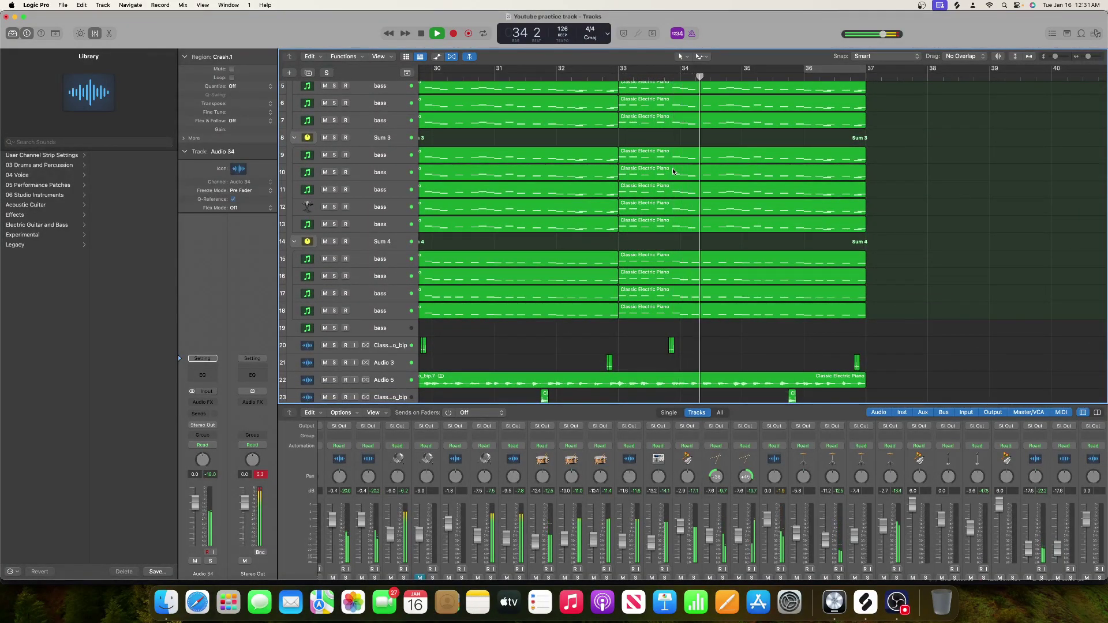
pyautogui.scroll(-5, 654, 172)
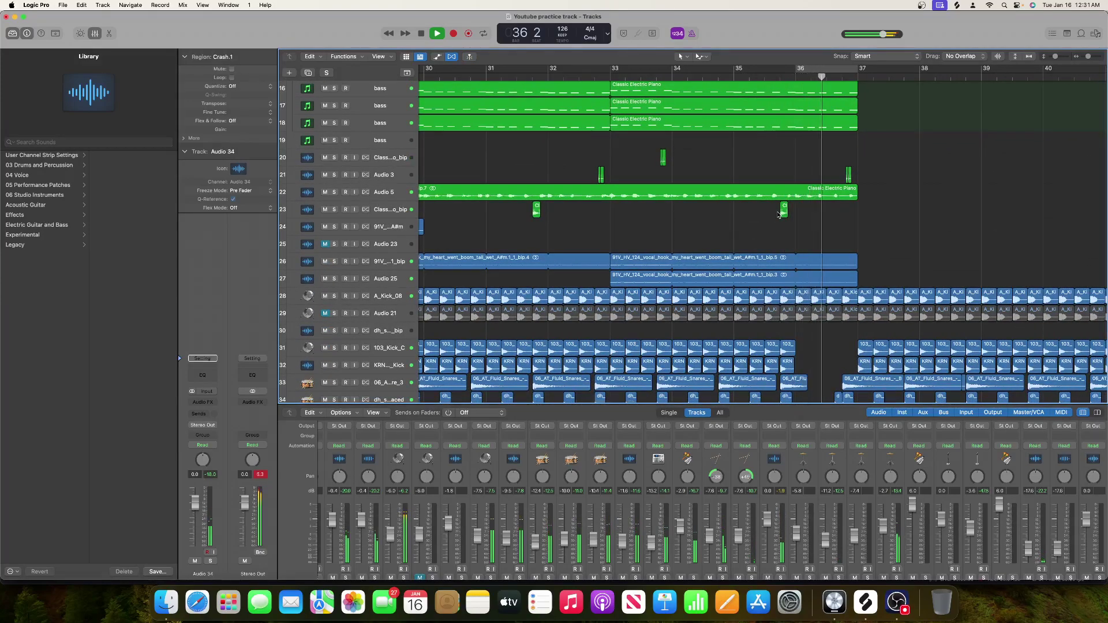
# Step: Delete the A_Kick_08 regions in bar 36 and replay the break into bar 37
pyautogui.scroll(-3, 779, 215)
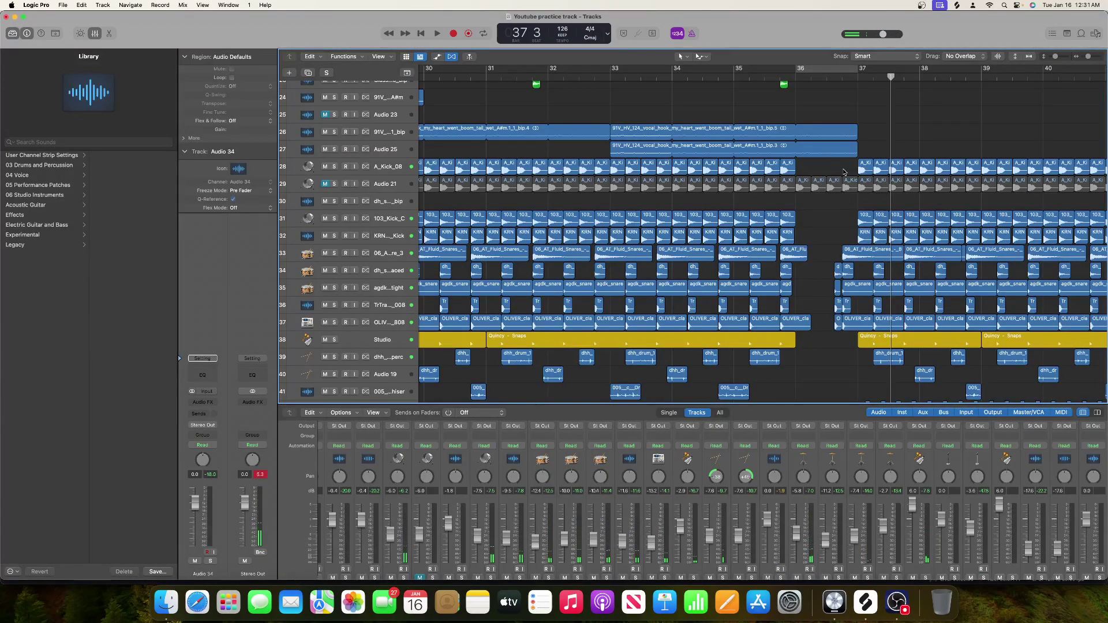
pyautogui.press('space')
pyautogui.scroll(-2, 779, 117)
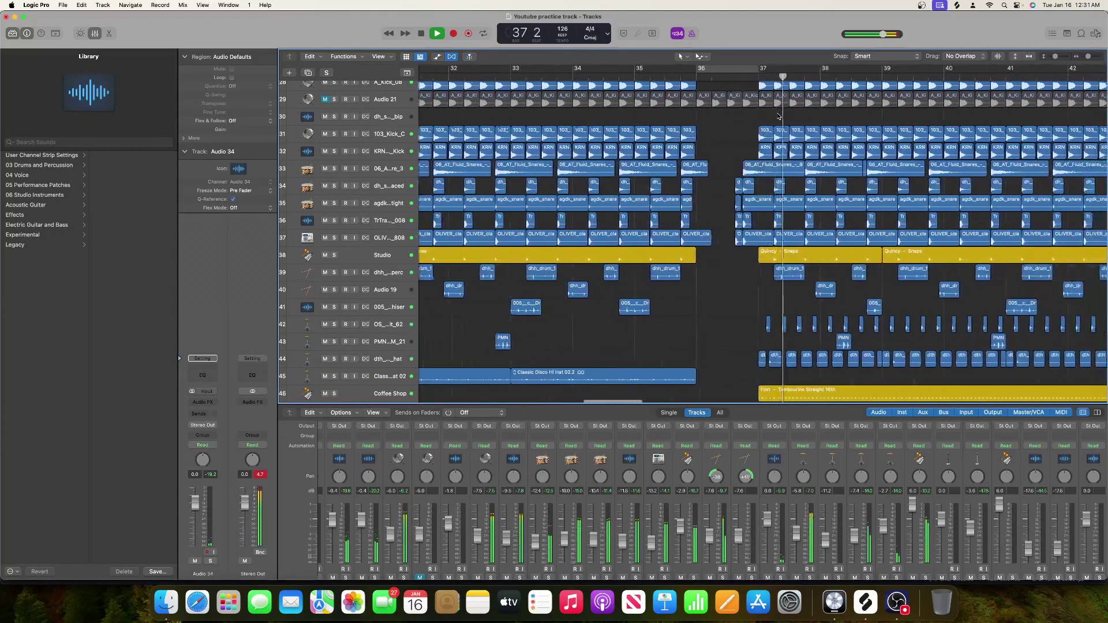
pyautogui.scroll(10, 779, 116)
pyautogui.press('space')
# Step: Copy the Classic Electric Piano and chop regions on tracks 5 to 23 from bars 29–37 so they repeat from bar 37
pyautogui.moveTo(705, 123); pyautogui.dragTo(854, 371)
pyautogui.scroll(-6, 853, 250)
pyautogui.scroll(6, 854, 250)
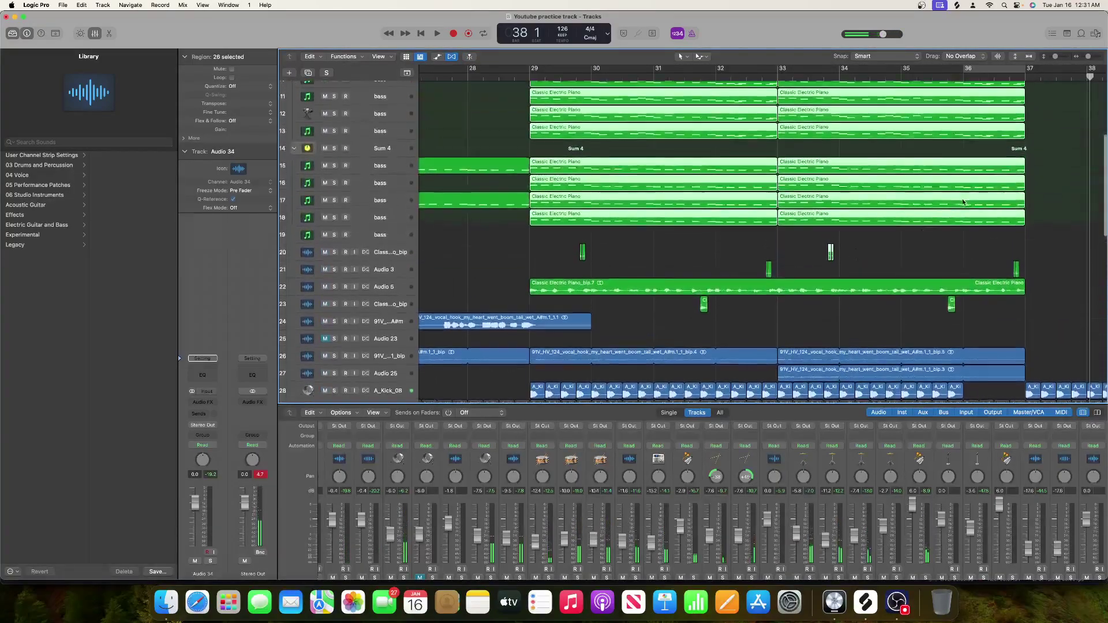
pyautogui.moveTo(1037, 130); pyautogui.dragTo(538, 324)
pyautogui.moveTo(531, 272); pyautogui.dragTo(529, 282)
pyautogui.hscroll(-4, 530, 277)
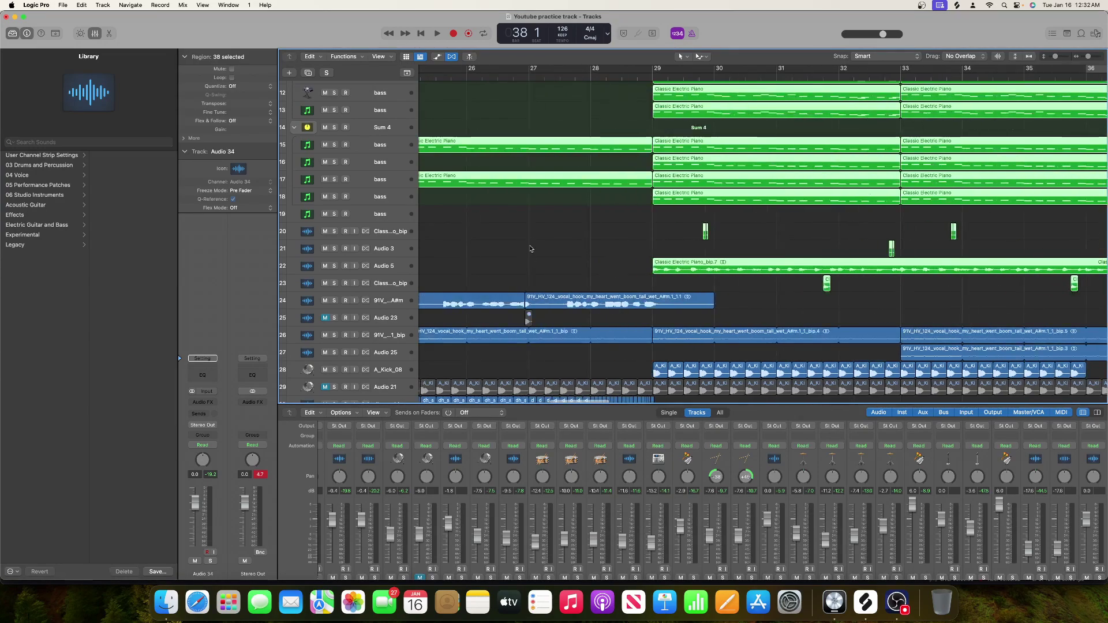
pyautogui.scroll(10, 502, 202)
pyautogui.hscroll(3, 499, 219)
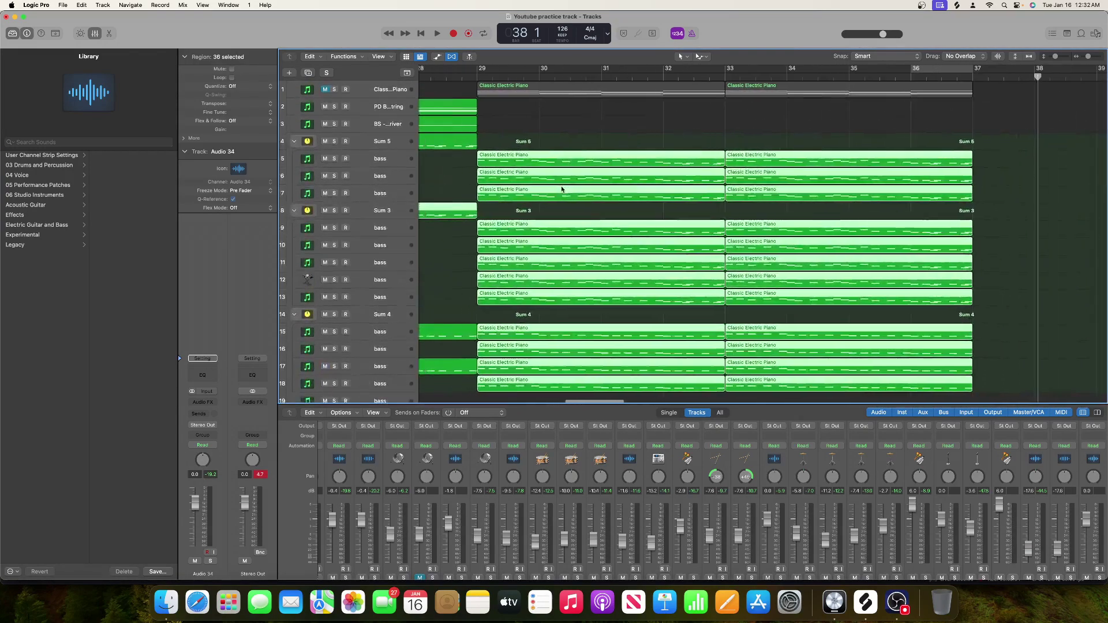
pyautogui.moveTo(559, 157); pyautogui.dragTo(1052, 157)
# Step: Play through the bar 36 break to hear the copied melodic regions enter at bar 37 with the drums
pyautogui.scroll(-10, 923, 196)
pyautogui.hscroll(4, 923, 196)
pyautogui.scroll(-10, 916, 201)
pyautogui.hscroll(-4, 866, 199)
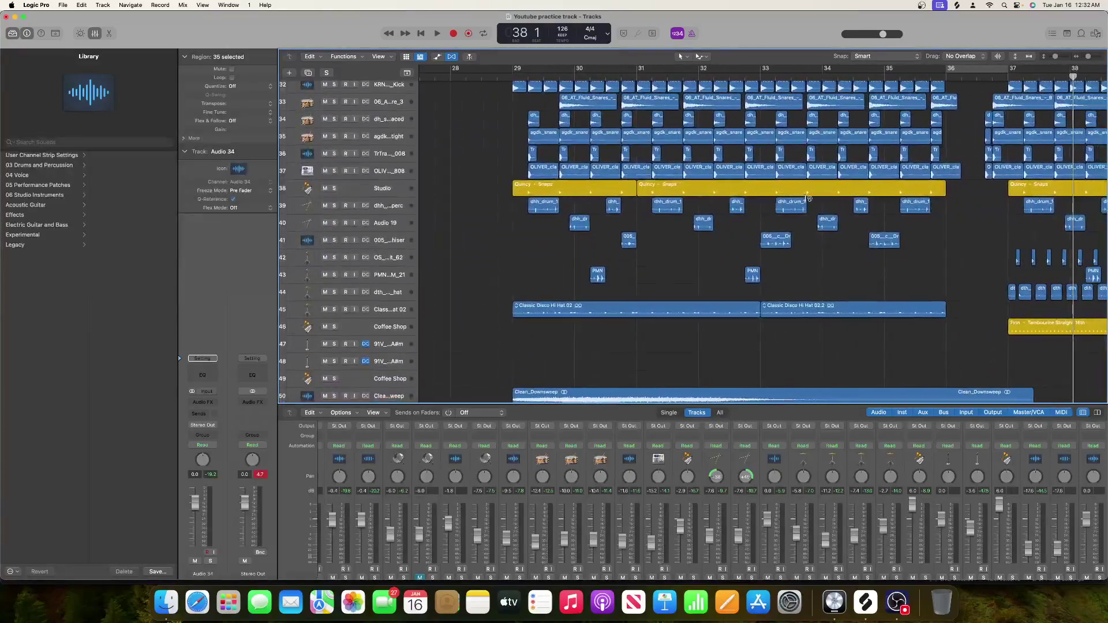
pyautogui.hscroll(4, 802, 198)
pyautogui.scroll(-6, 785, 199)
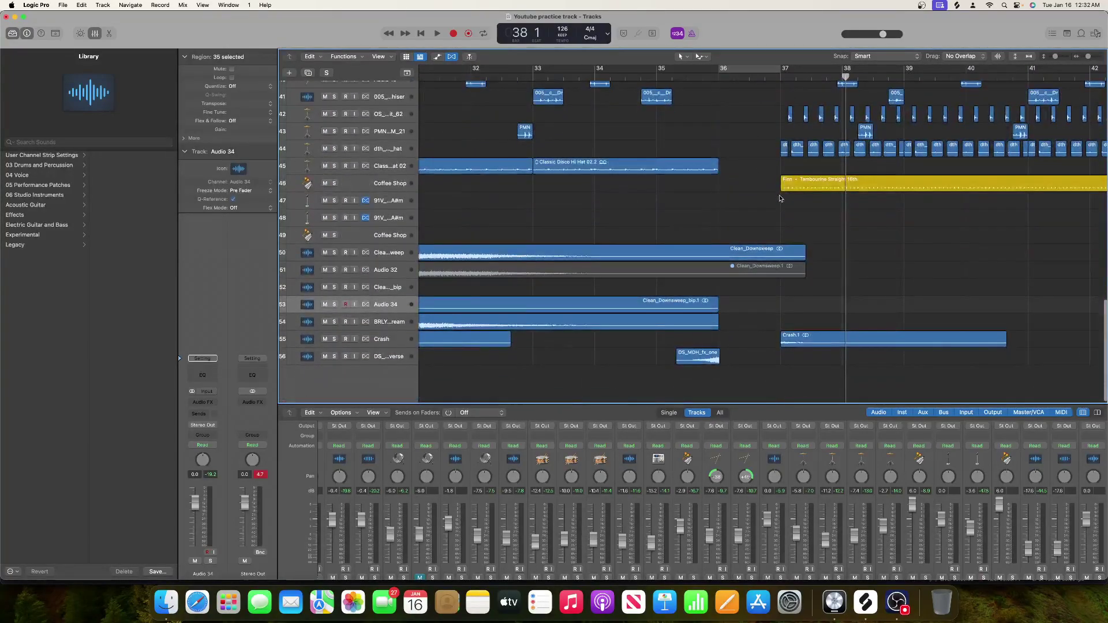
pyautogui.press('space')
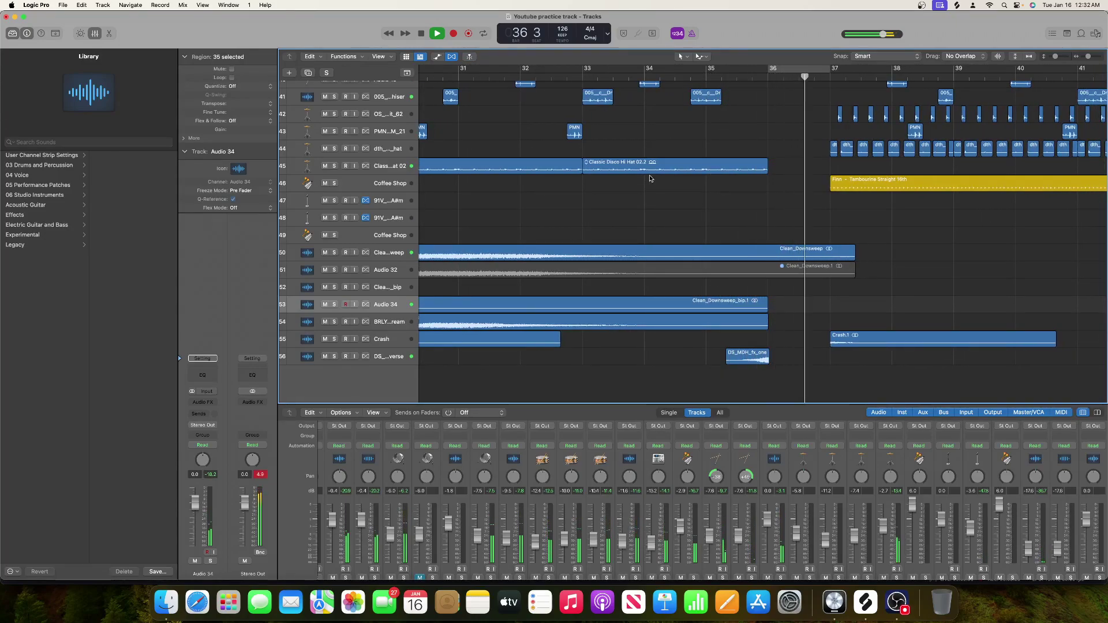
pyautogui.scroll(10, 649, 179)
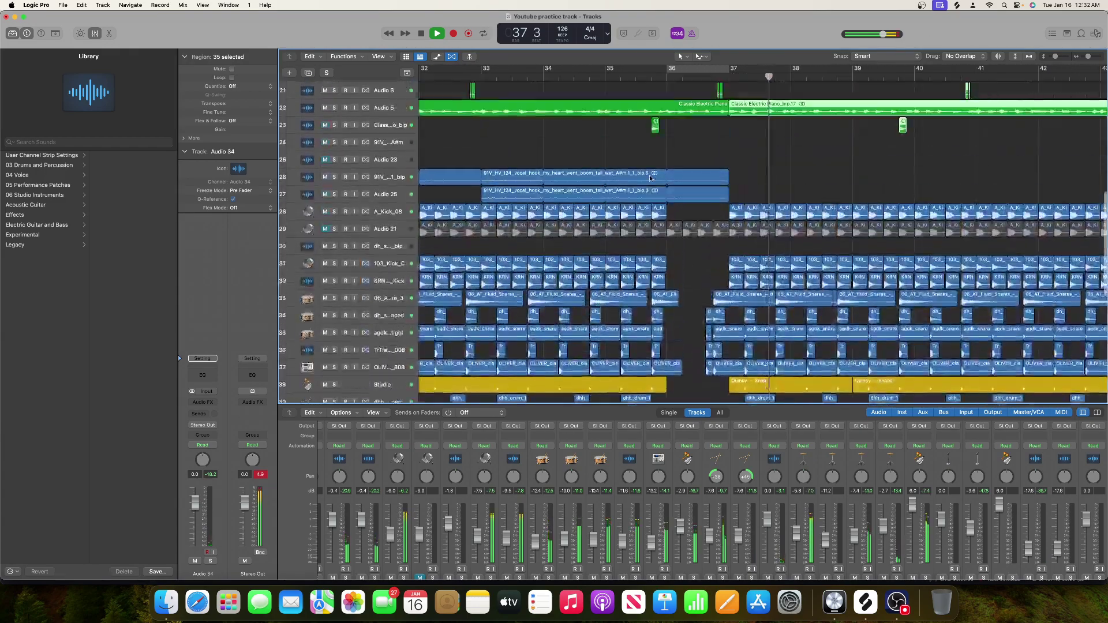
pyautogui.scroll(5, 650, 179)
pyautogui.press('space')
# Step: Trim the four Sum 4 bass regions that start at bar 33 to end at bar 36, and play across the break
pyautogui.hscroll(-3, 710, 196)
pyautogui.moveTo(785, 190); pyautogui.dragTo(743, 258)
pyautogui.press('space')
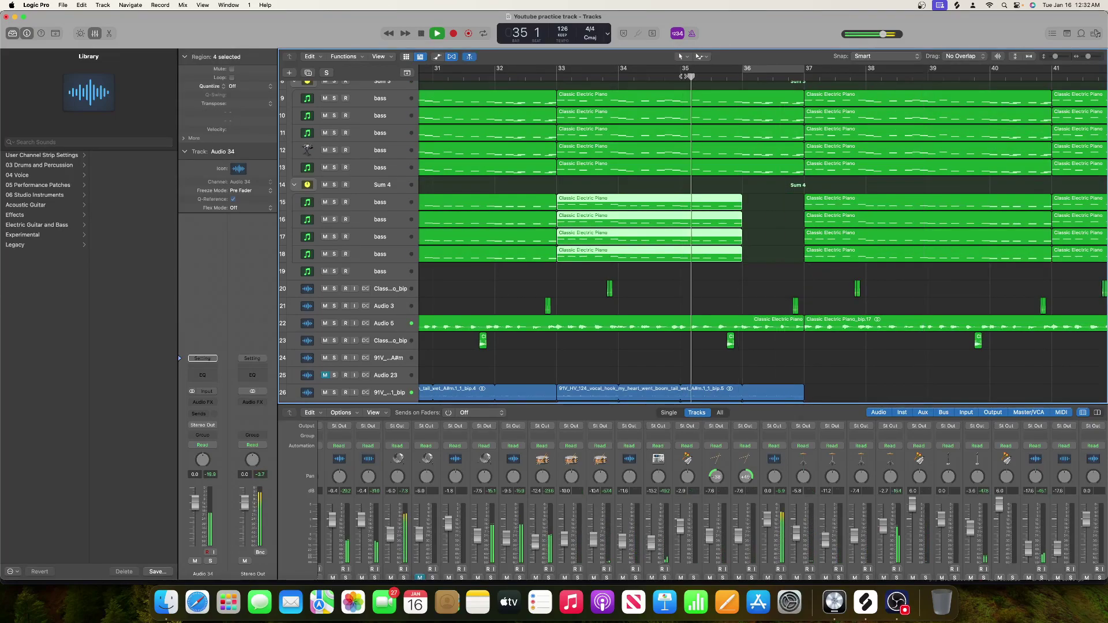
pyautogui.scroll(3, 715, 124)
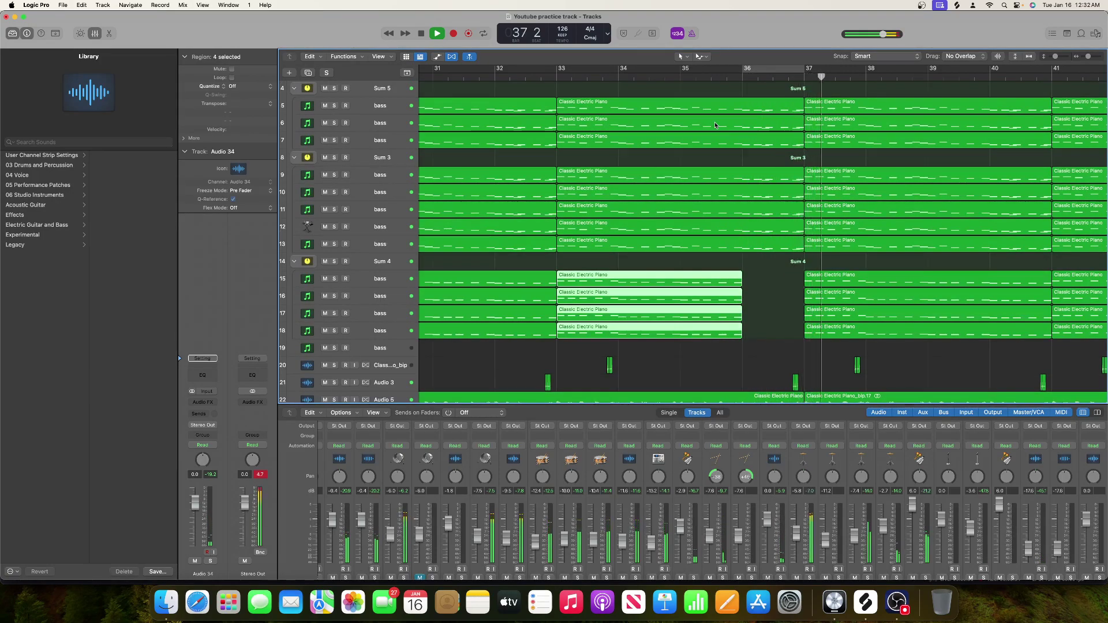
pyautogui.hscroll(3, 715, 122)
pyautogui.hscroll(3, 714, 122)
pyautogui.hscroll(-2, 715, 123)
pyautogui.hscroll(2, 715, 123)
pyautogui.hscroll(1, 714, 124)
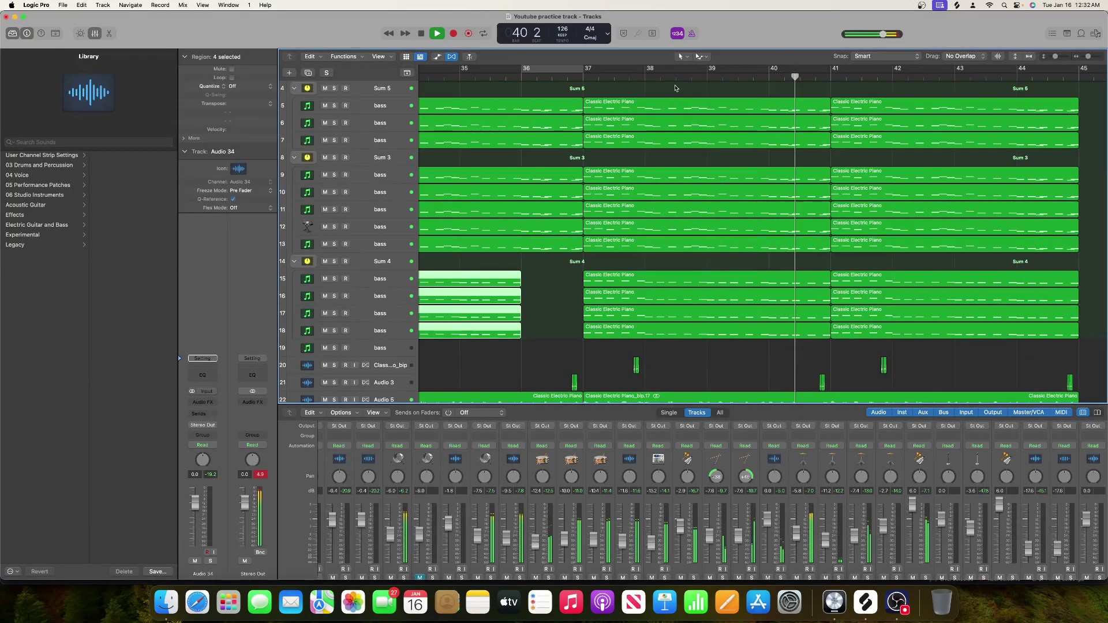
# Step: Select the Sum 5 regions from bar 37 to 45, solo Sum 5, and play with a cycle range over those bars
pyautogui.moveTo(640, 94); pyautogui.dragTo(947, 145)
pyautogui.click(334, 88)
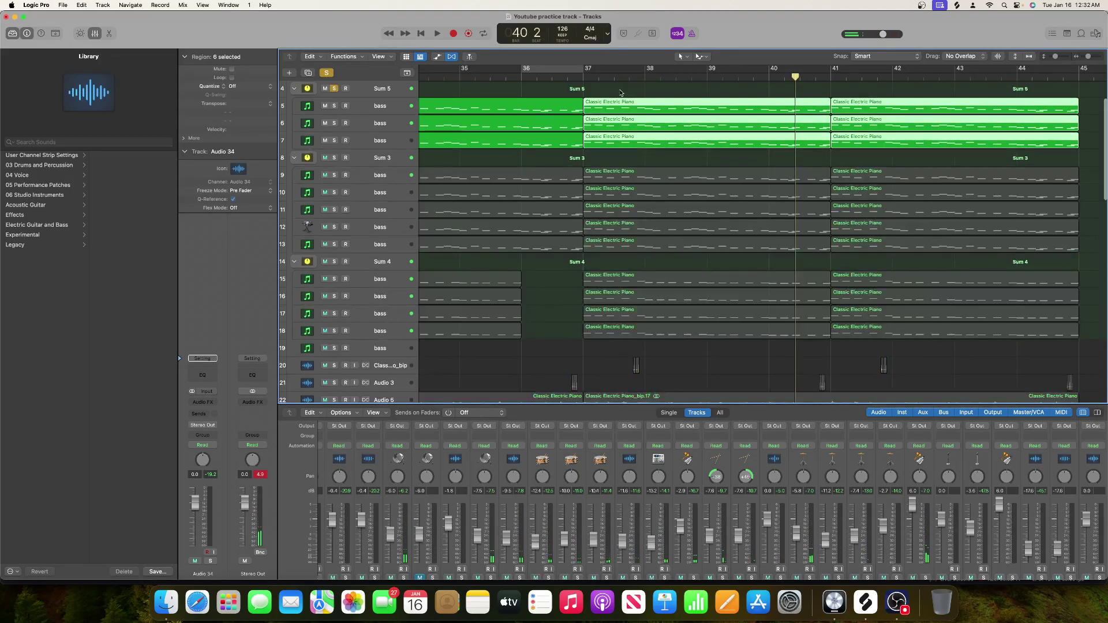
pyautogui.moveTo(587, 72); pyautogui.dragTo(1088, 81)
pyautogui.press('space')
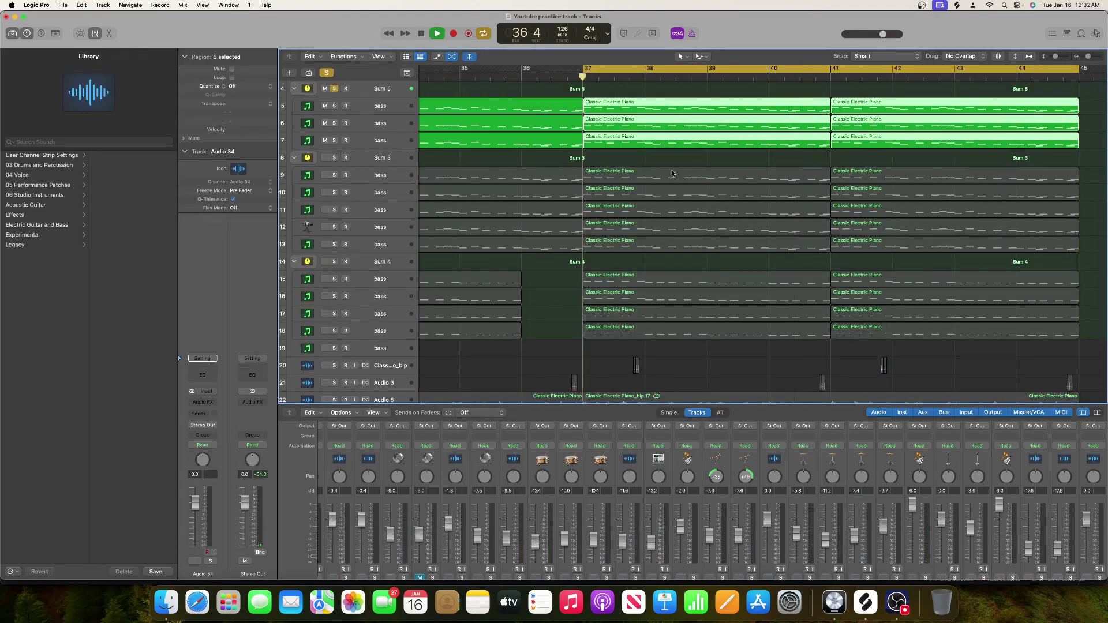
pyautogui.press('space')
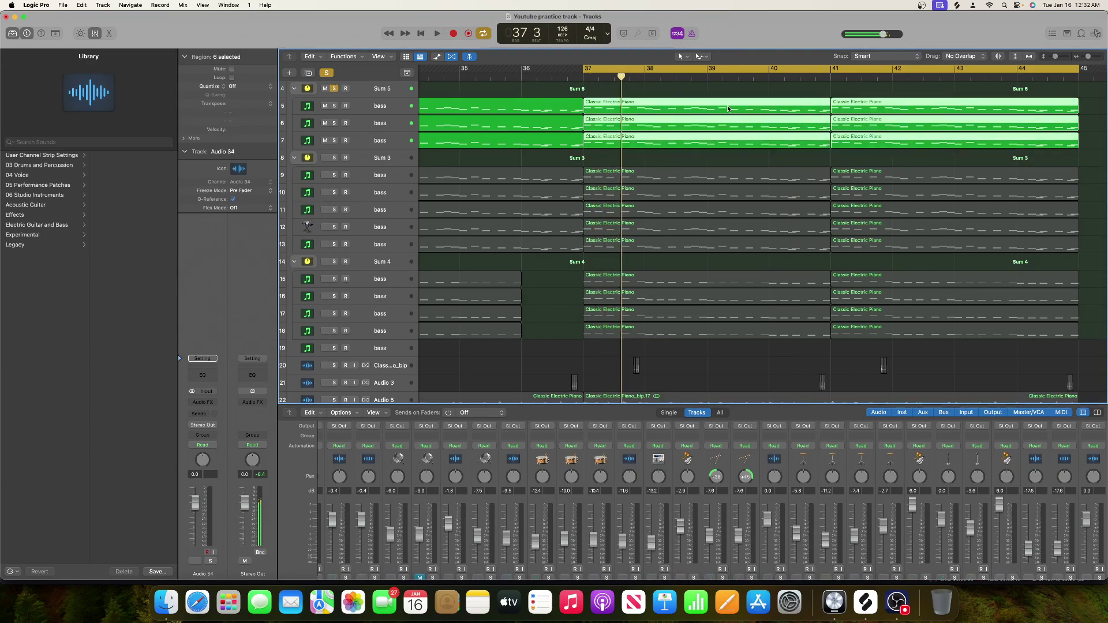
# Step: Copy all notes in the Sum 5 regions of bars 37 to 45 one octave up in the Piano Roll and play them
pyautogui.doubleClick(727, 105)
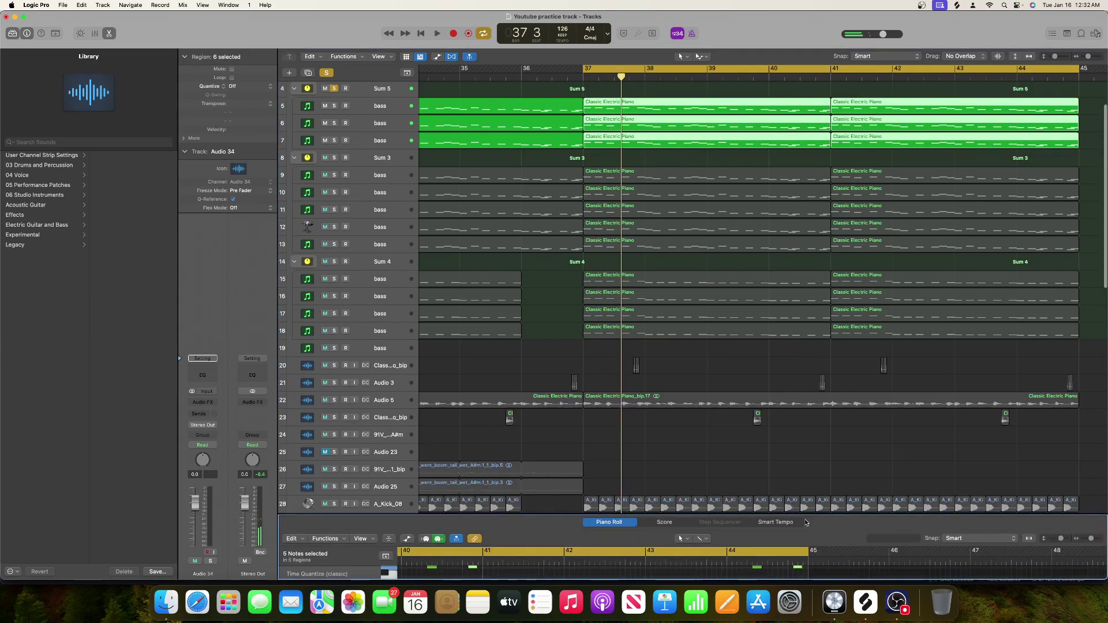
pyautogui.moveTo(806, 515); pyautogui.dragTo(806, 167)
pyautogui.scroll(5, 752, 370)
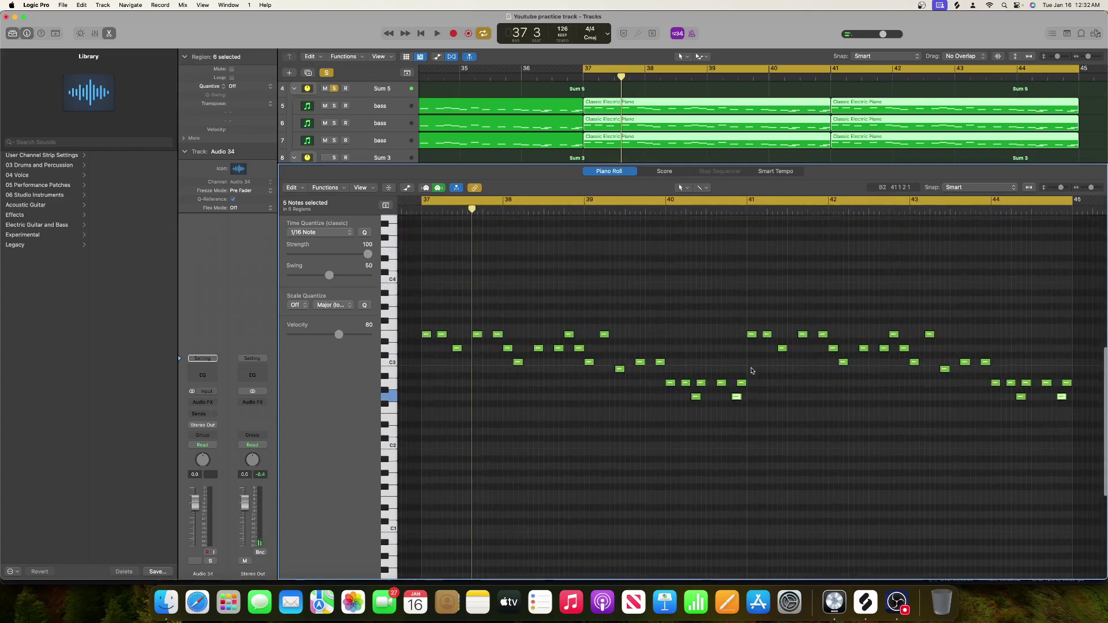
pyautogui.moveTo(462, 321); pyautogui.dragTo(699, 411)
pyautogui.scroll(5, 699, 411)
pyautogui.hscroll(-2, 695, 412)
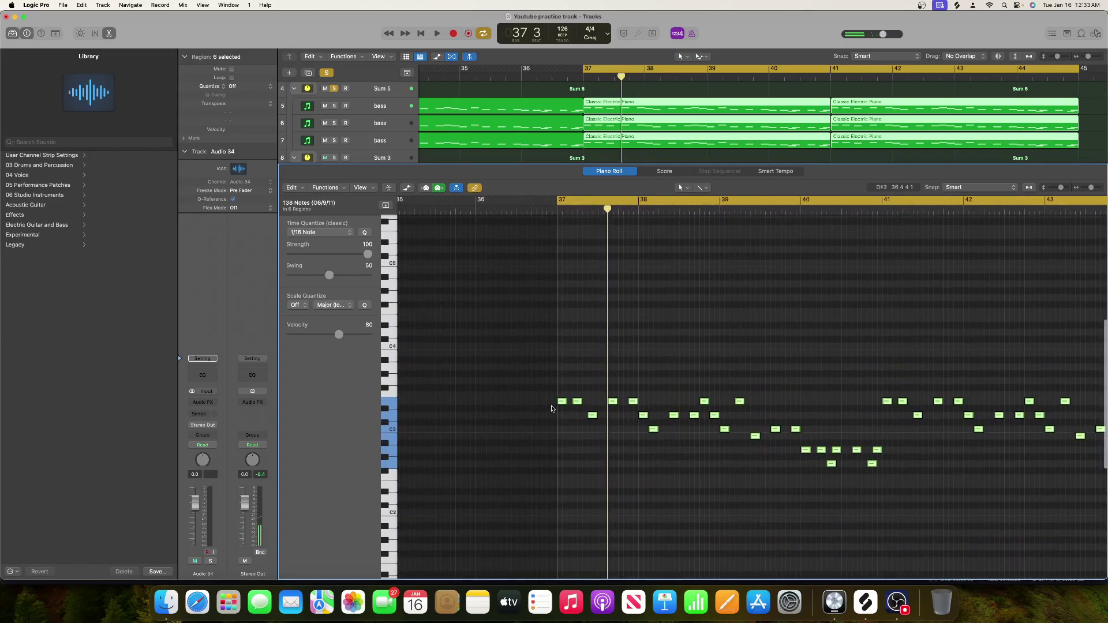
pyautogui.moveTo(563, 403); pyautogui.dragTo(563, 318)
pyautogui.press('space')
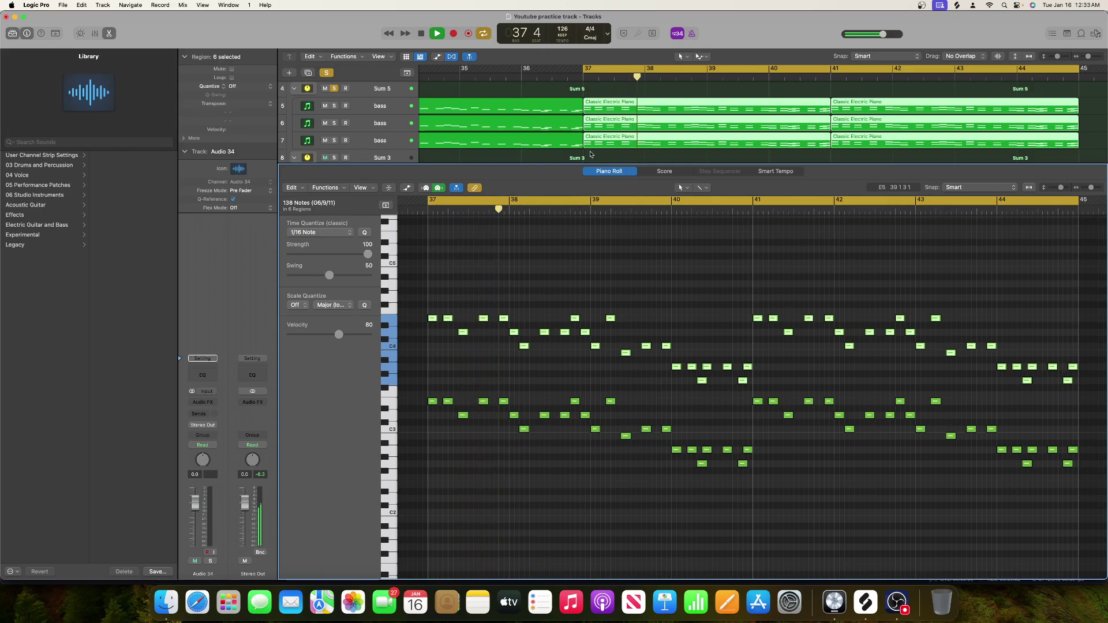
# Step: Shrink the Piano Roll, solo Sum 3 alongside Sum 5, and play bars 37 to 45 to compare the layers
pyautogui.moveTo(558, 164); pyautogui.dragTo(572, 367)
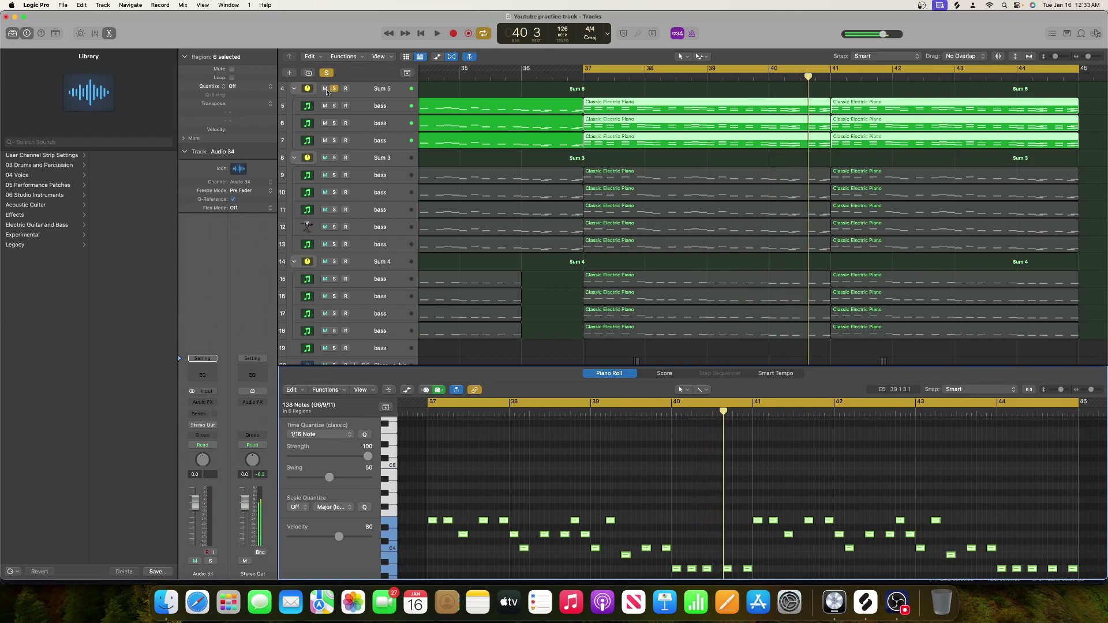
pyautogui.click(334, 159)
pyautogui.press('space')
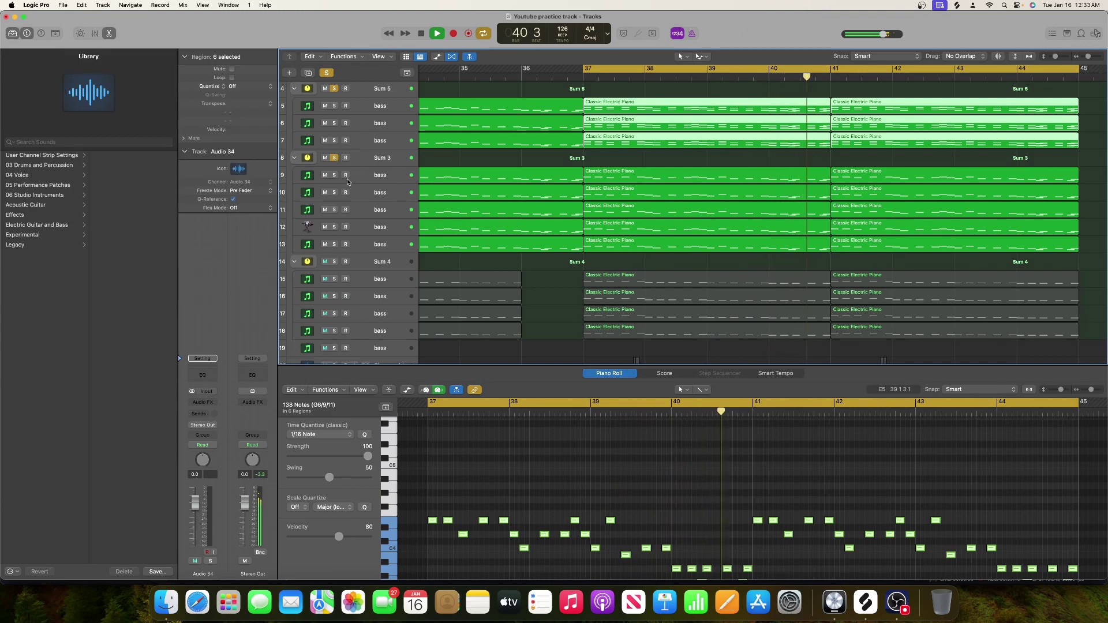
# Step: Turn off the Sum 5 and Sum 3 stack solos, leaving only bass track 9 soloed, and stop playback
pyautogui.click(334, 90)
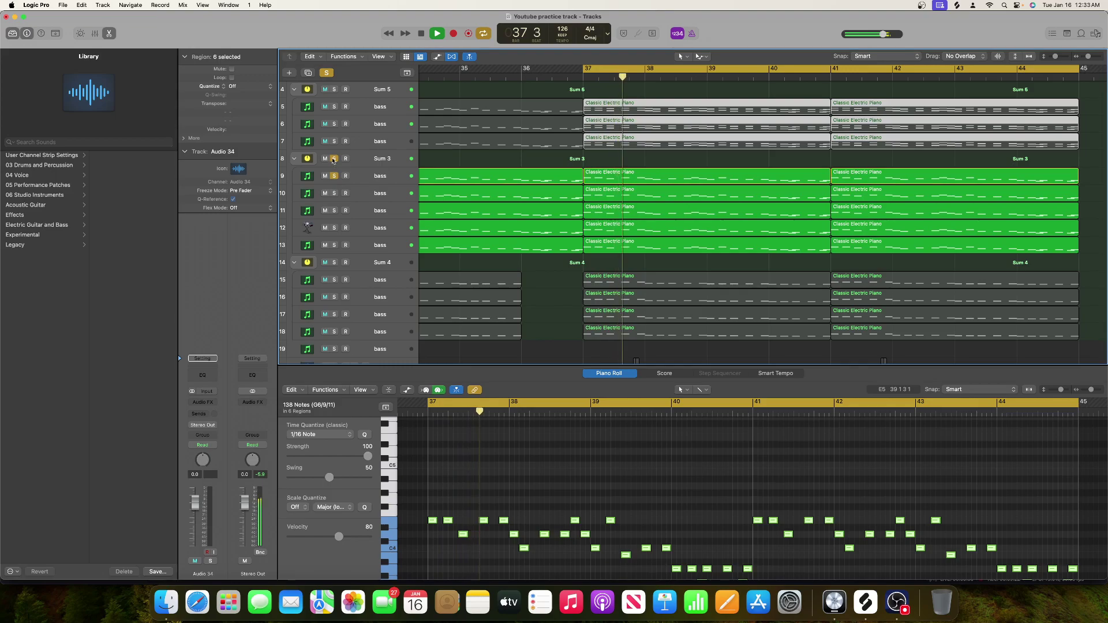
pyautogui.click(333, 159)
pyautogui.press('space')
# Step: Duplicate bass track 9 in Sum 3 and copy its two regions from bars 37 to 45 onto the new track
pyautogui.click(357, 177)
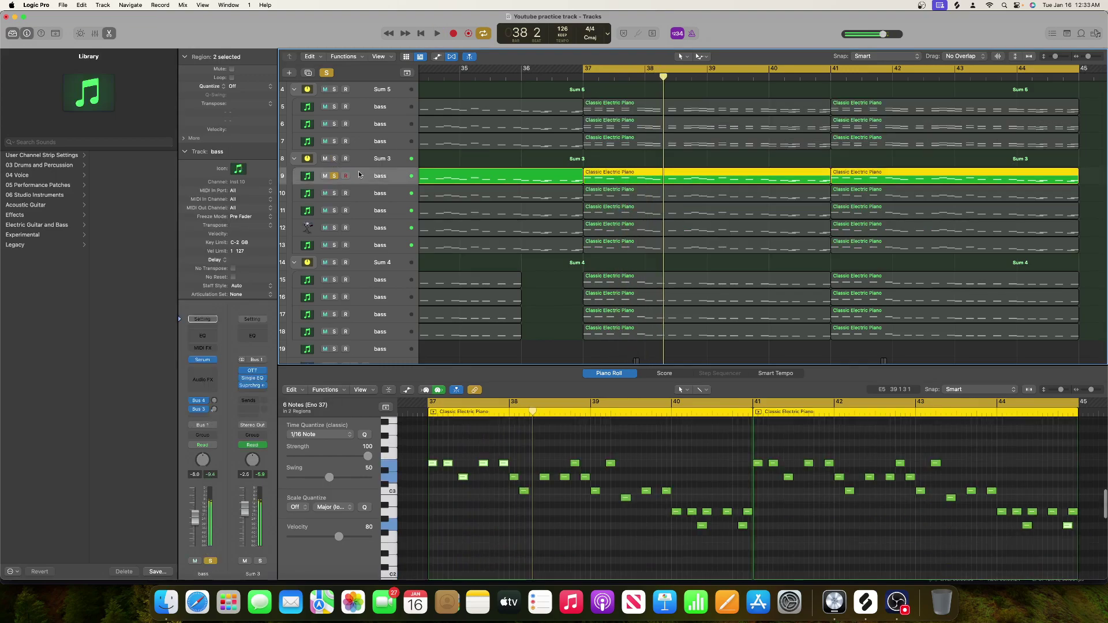
pyautogui.press('super+d')
pyautogui.click(791, 181)
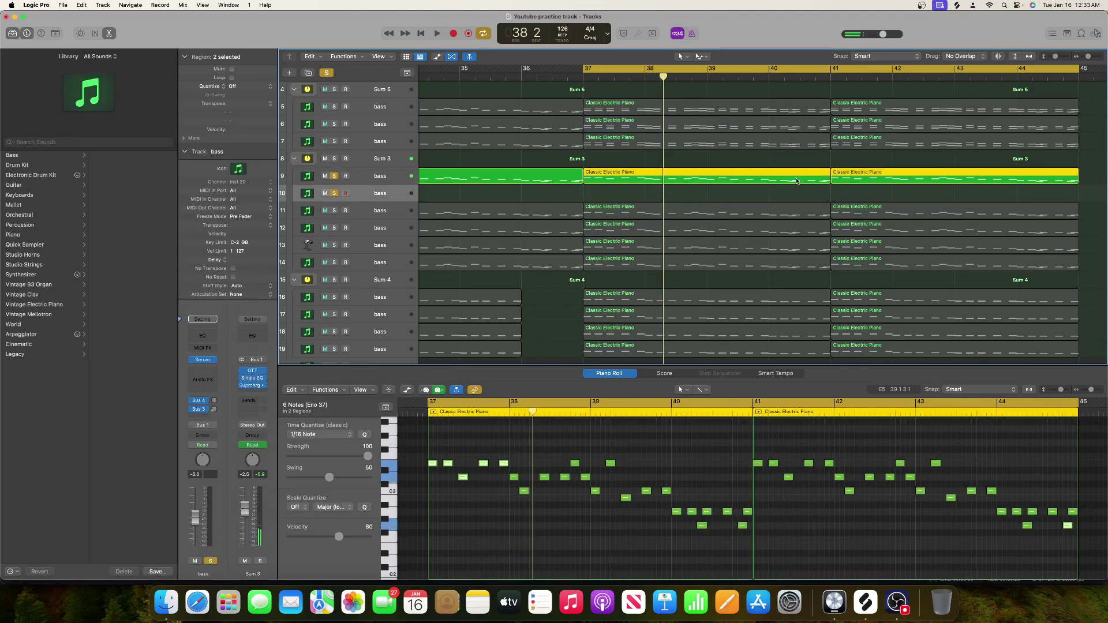
pyautogui.moveTo(791, 176); pyautogui.dragTo(791, 193)
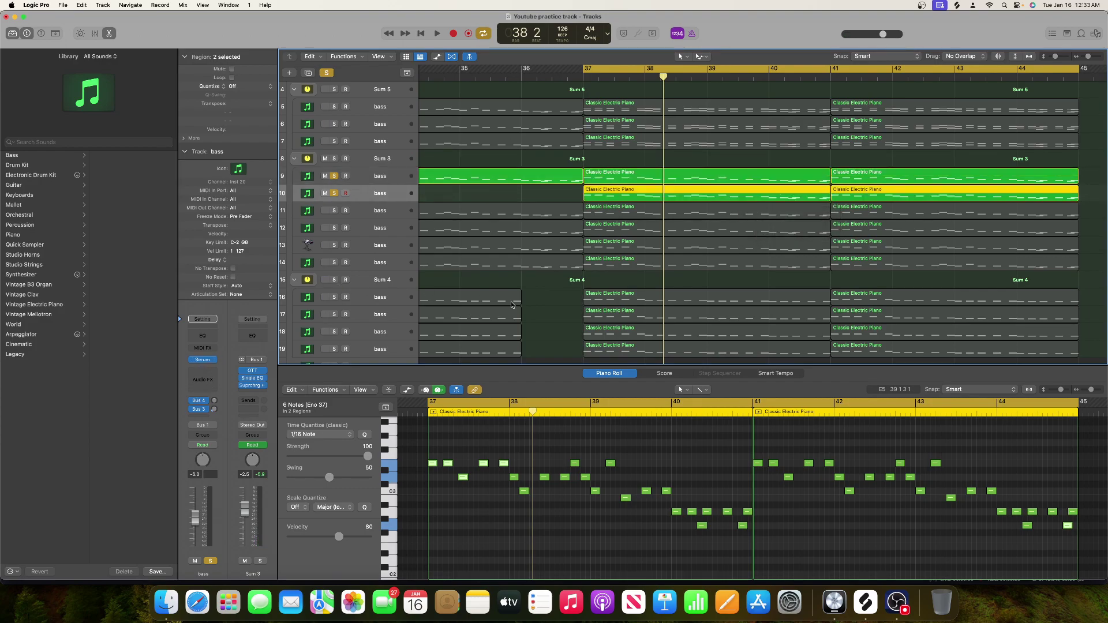
# Step: Transpose all notes in the new bass track's regions up one octave in the Piano Roll
pyautogui.click(421, 454)
pyautogui.press('super+a')
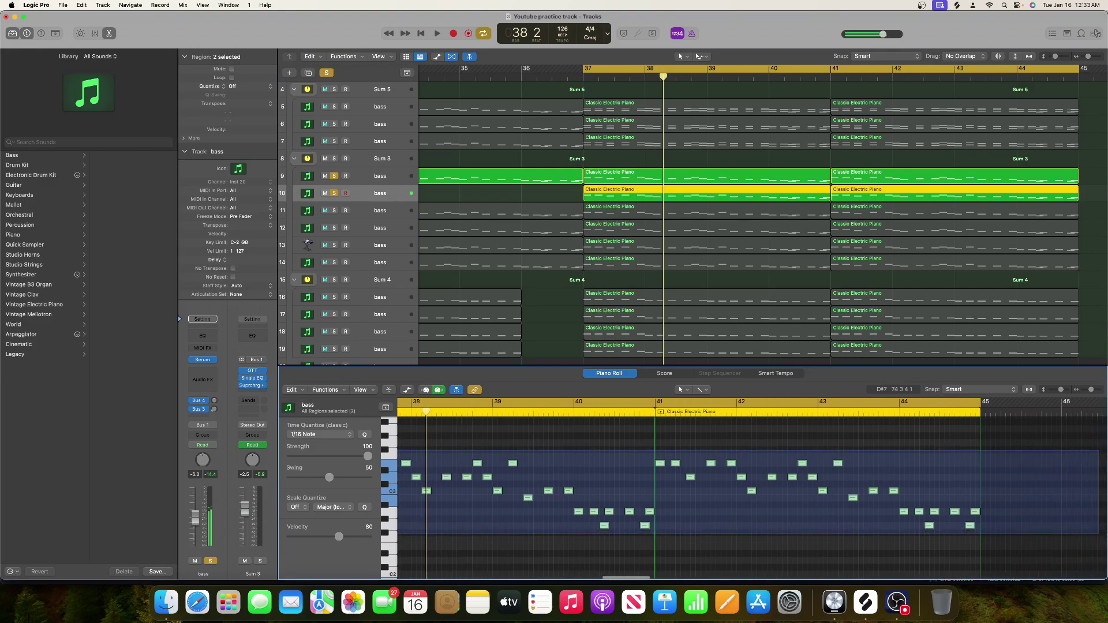
pyautogui.scroll(3, 605, 470)
pyautogui.hscroll(-4, 606, 470)
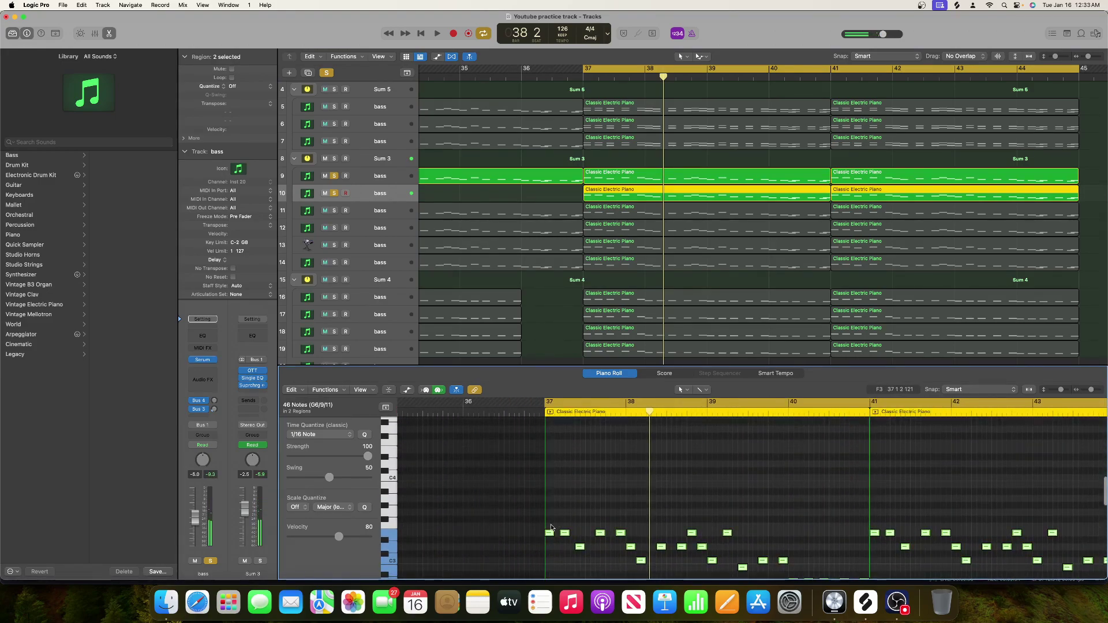
pyautogui.moveTo(547, 534); pyautogui.dragTo(543, 453)
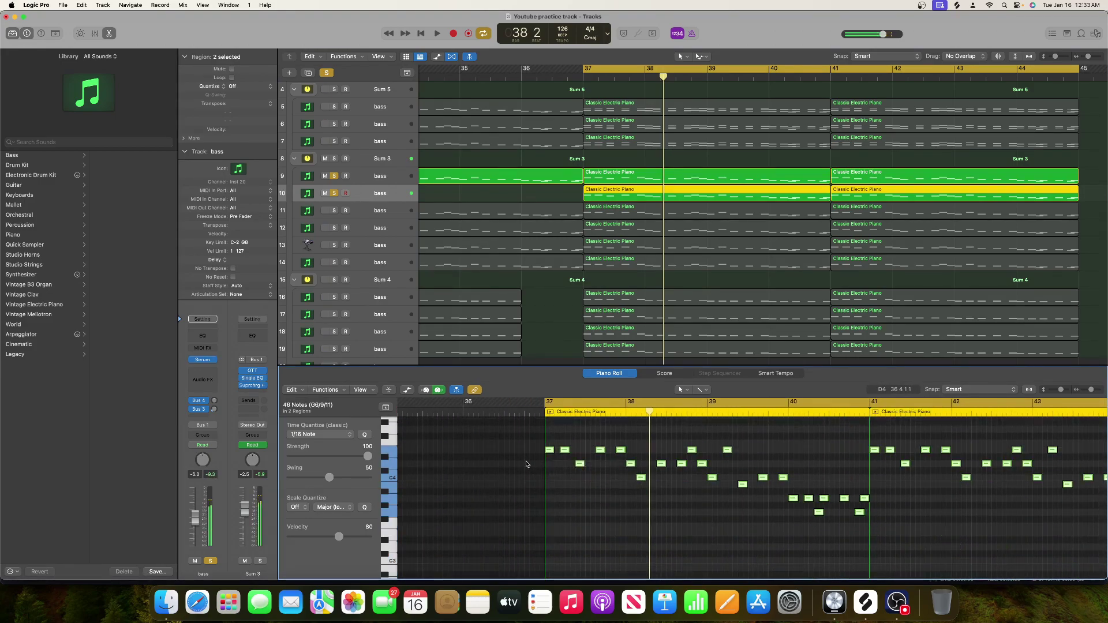
# Step: Play the octave layer with bass track 9 and lower the new track's volume to -10.8 dB
pyautogui.press('space')
pyautogui.moveTo(197, 523); pyautogui.dragTo(198, 528)
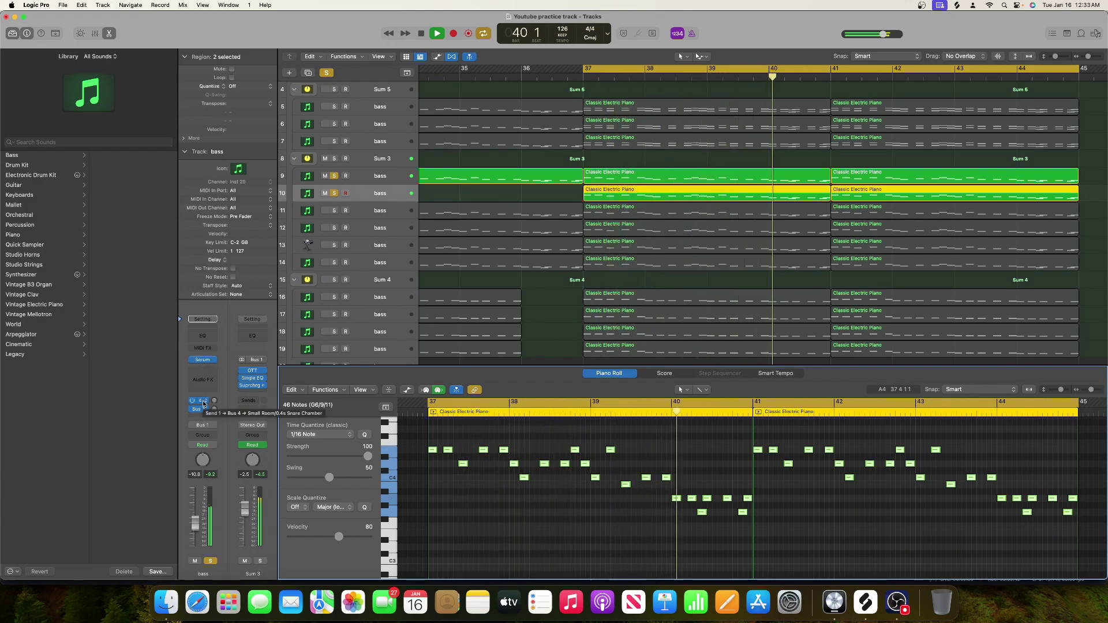
pyautogui.click(239, 321)
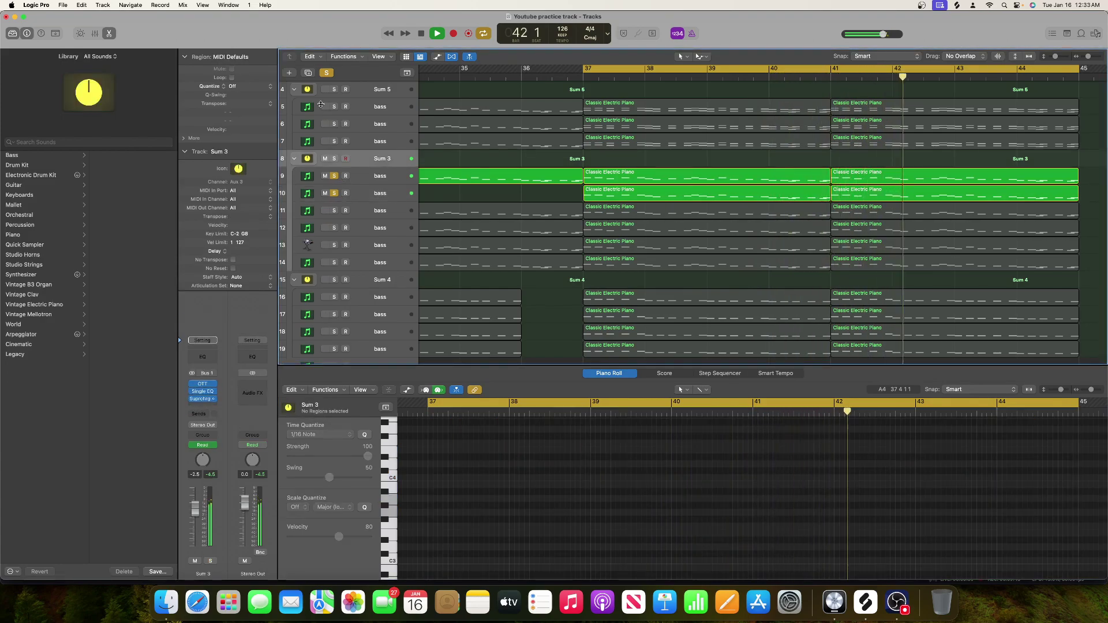
pyautogui.press('space')
pyautogui.press('super+z')
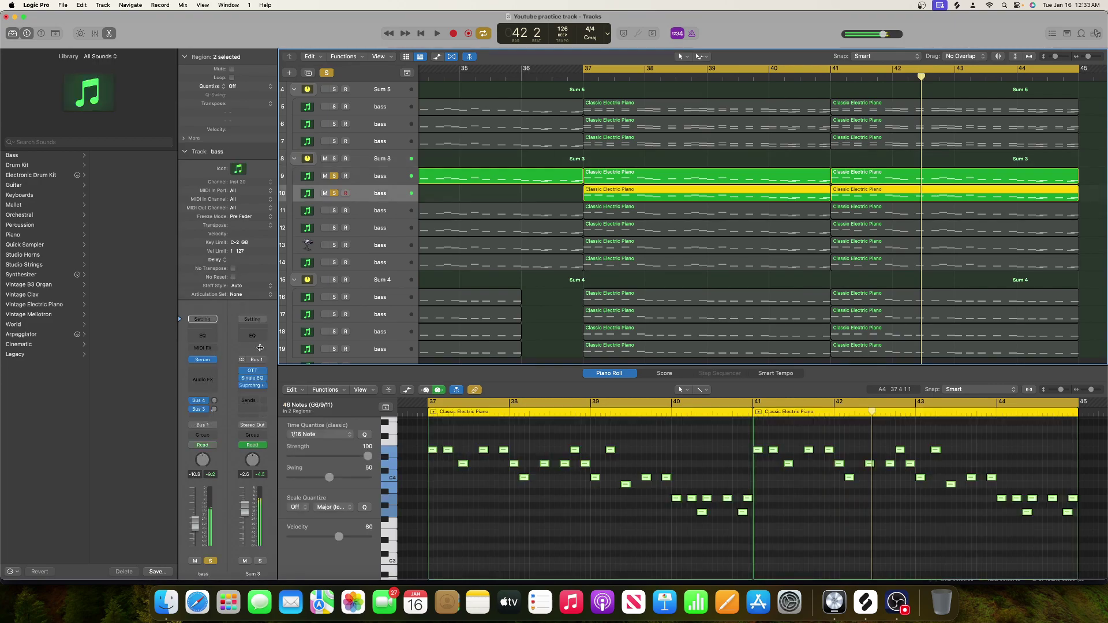
# Step: Add a send to Bus 8 (Aux 7) on bass track 10 and raise its level during playback
pyautogui.click(204, 417)
pyautogui.moveTo(203, 434)
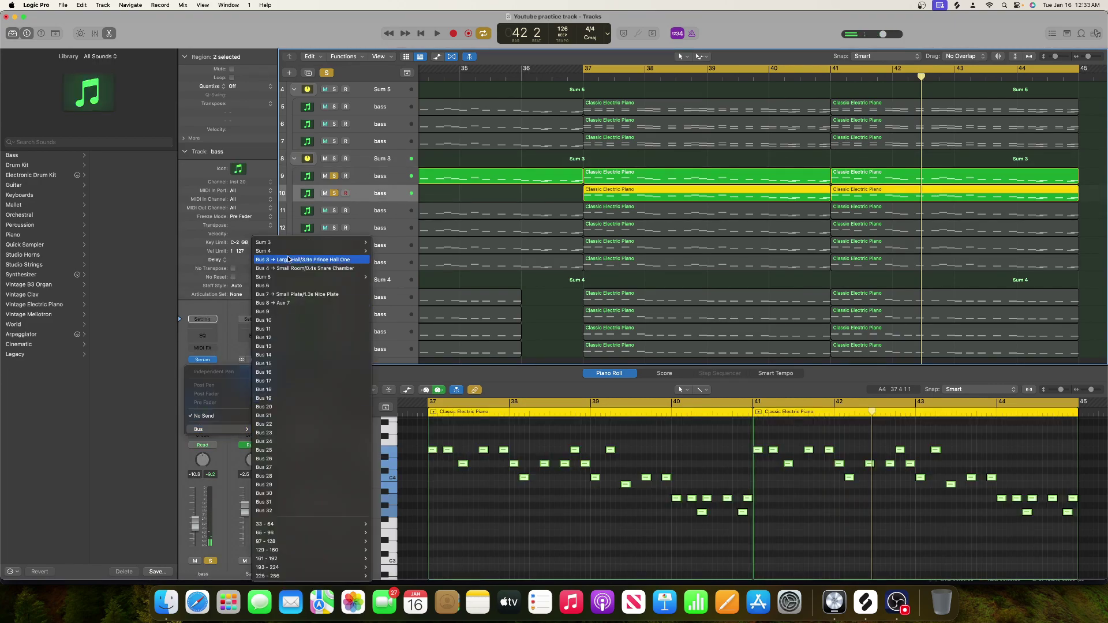
pyautogui.click(290, 303)
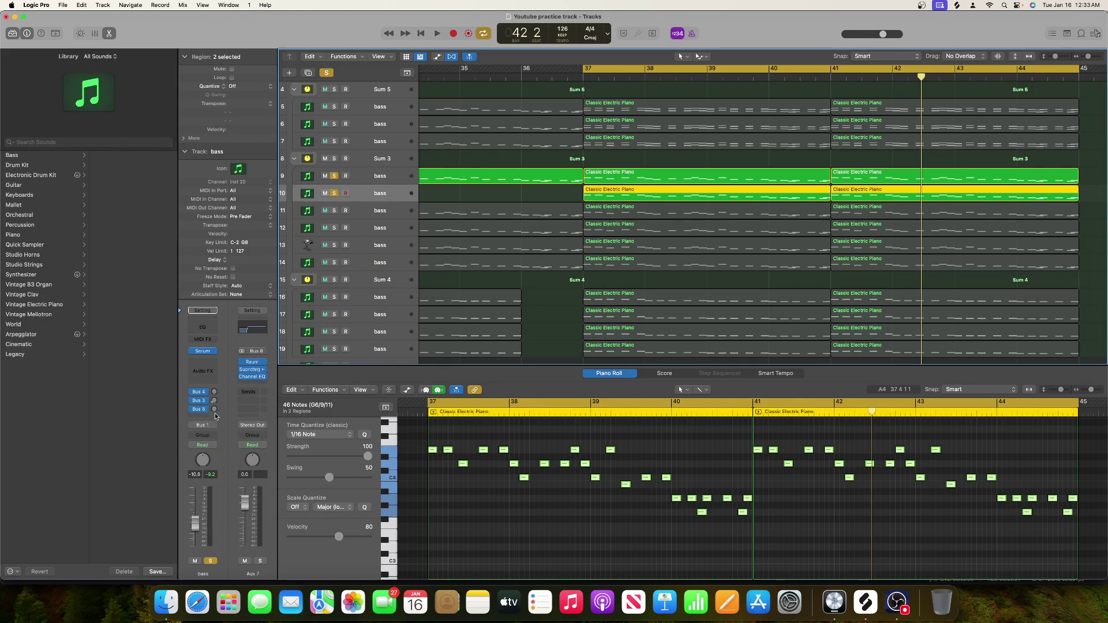
pyautogui.press('space')
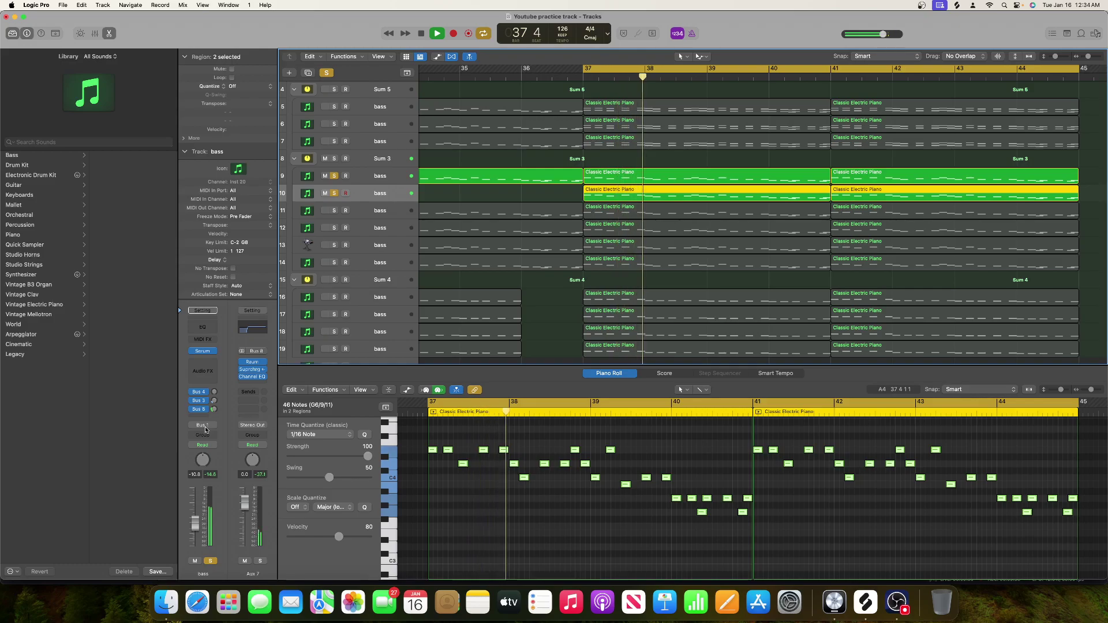
pyautogui.moveTo(214, 409); pyautogui.dragTo(216, 402)
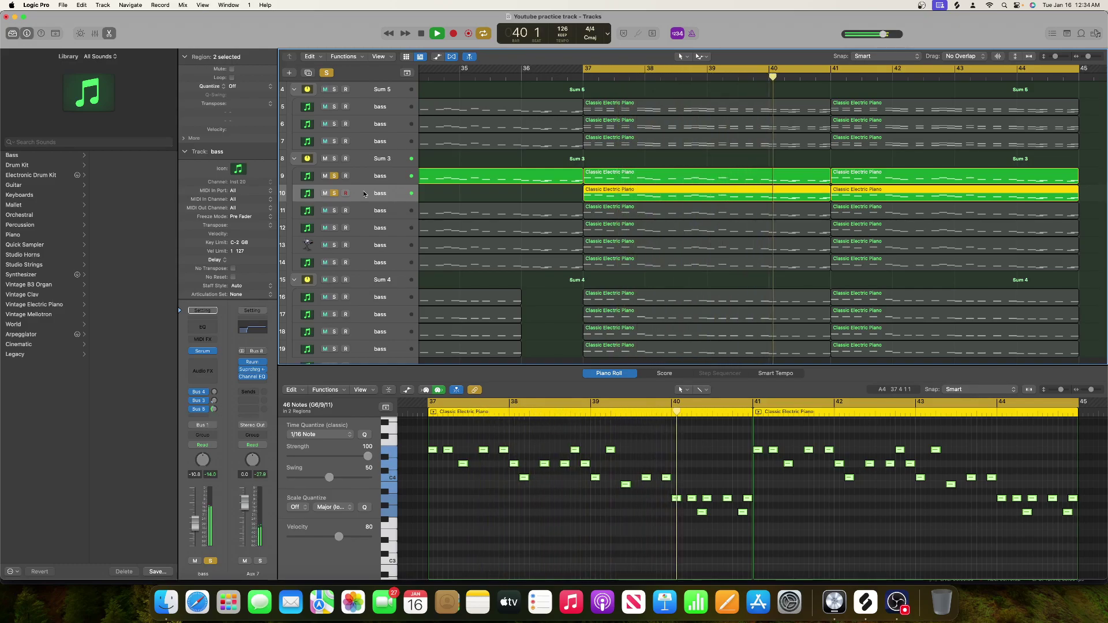
# Step: Solo the Sum 3 stack, turn off the solos on bass tracks 9 and 10, and play the stack
pyautogui.press('space')
pyautogui.click(334, 158)
pyautogui.click(334, 194)
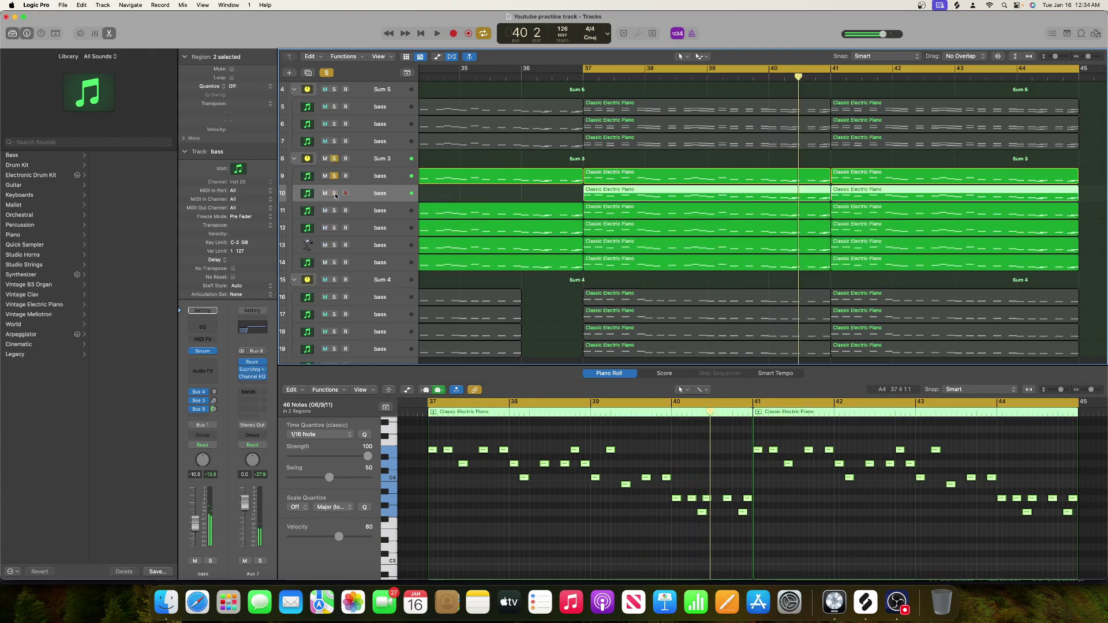
pyautogui.press('space')
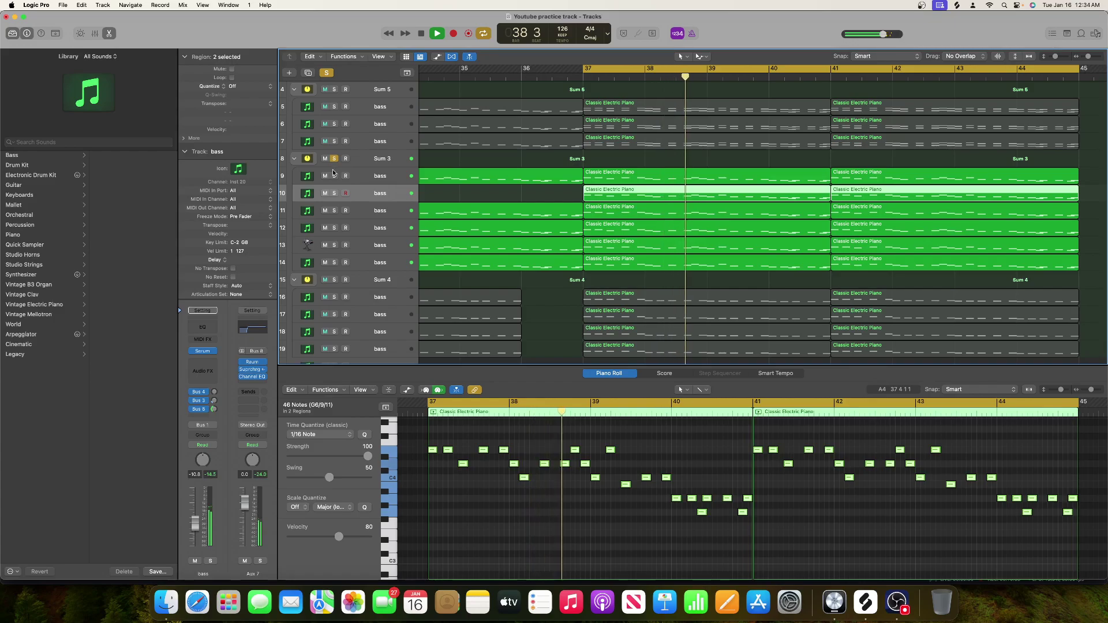
pyautogui.scroll(-3, 542, 225)
pyautogui.scroll(1, 542, 223)
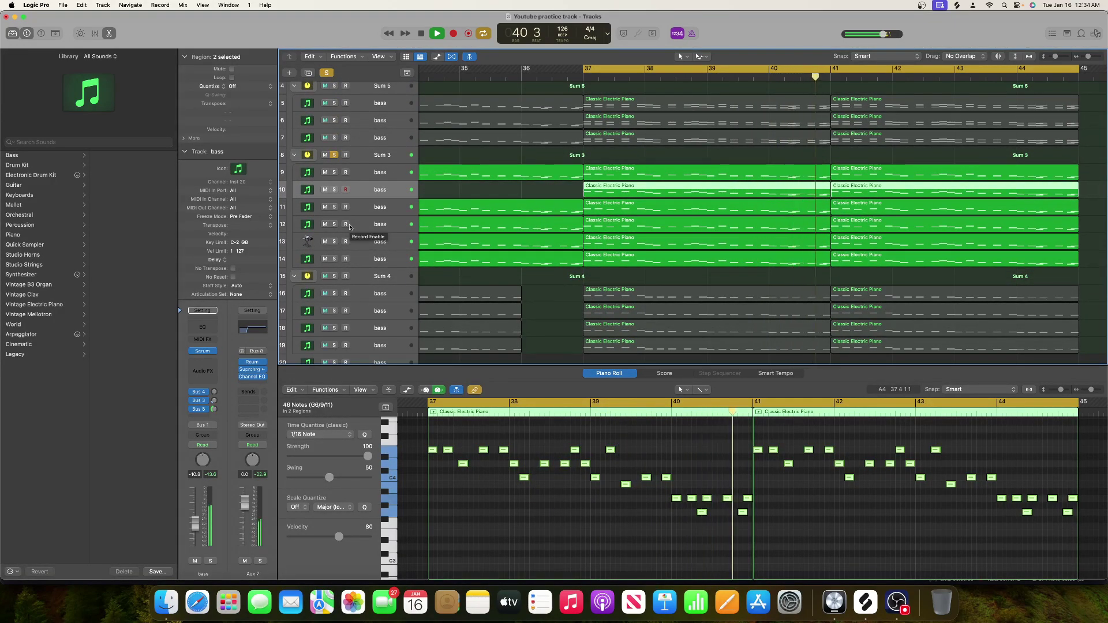
# Step: Turn off all solos and play the full arrangement from bar 37 while checking the lower tracks
pyautogui.click(327, 72)
pyautogui.press('space')
pyautogui.press('space')
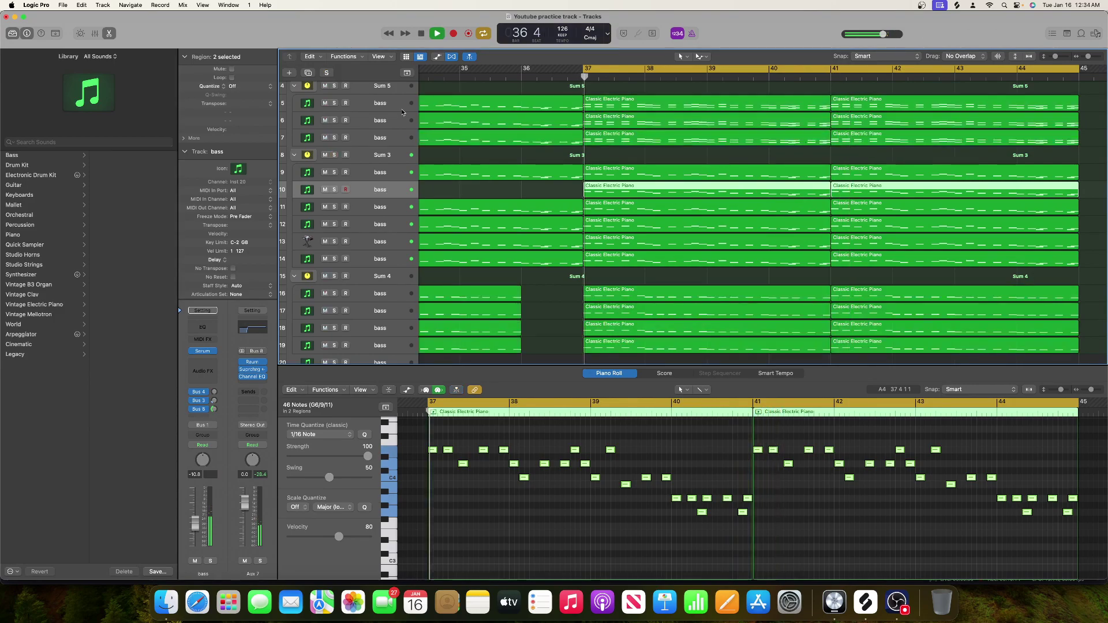
pyautogui.scroll(-5, 521, 153)
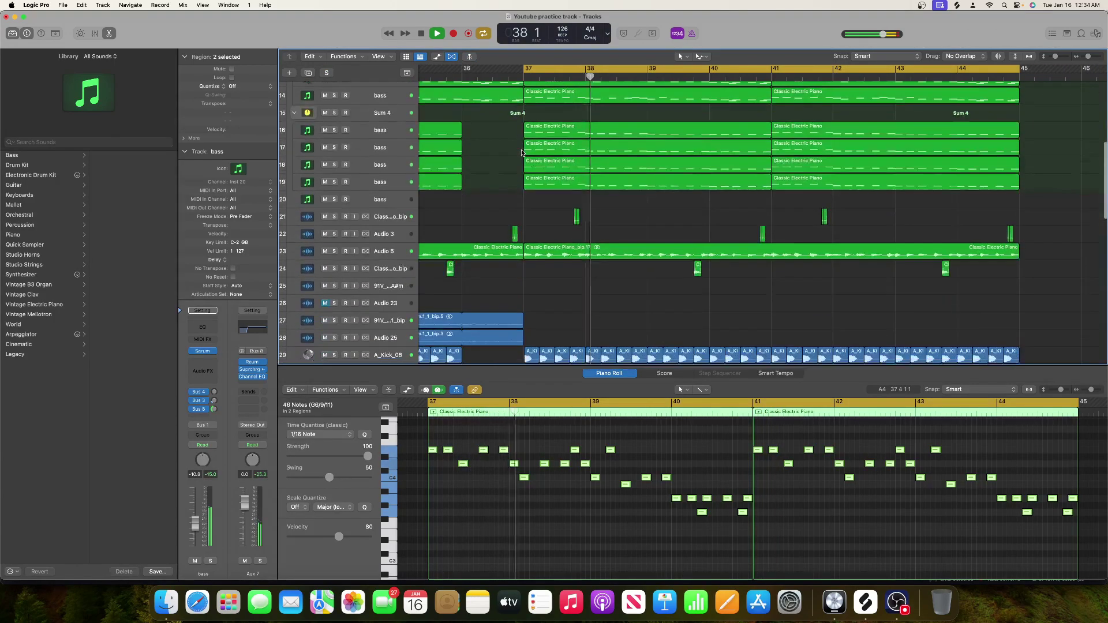
pyautogui.scroll(-15, 522, 153)
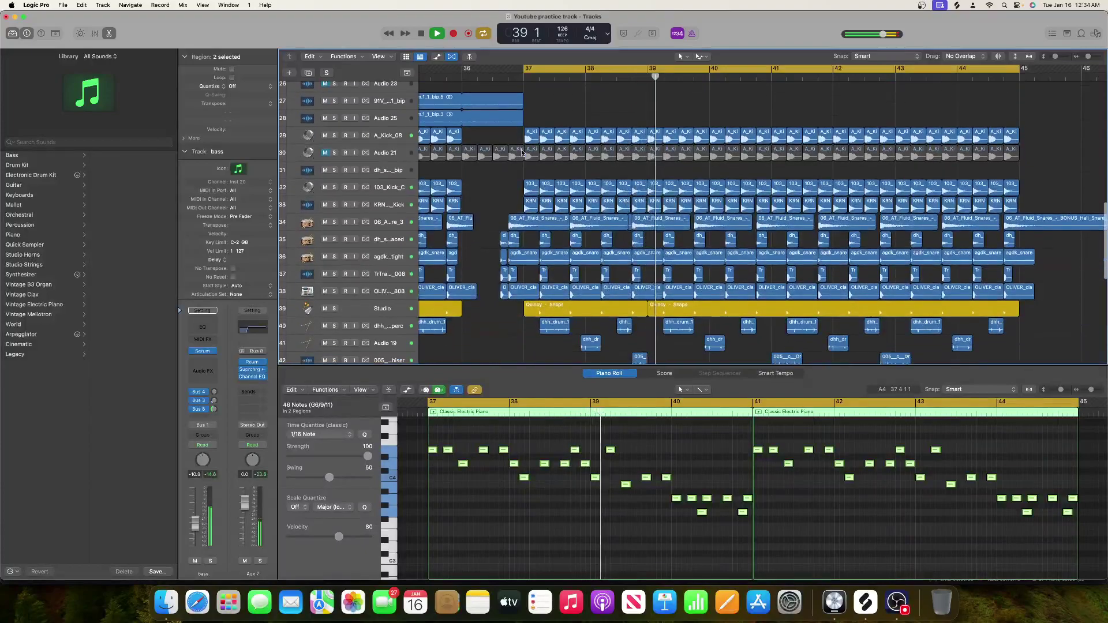
pyautogui.scroll(-3, 522, 153)
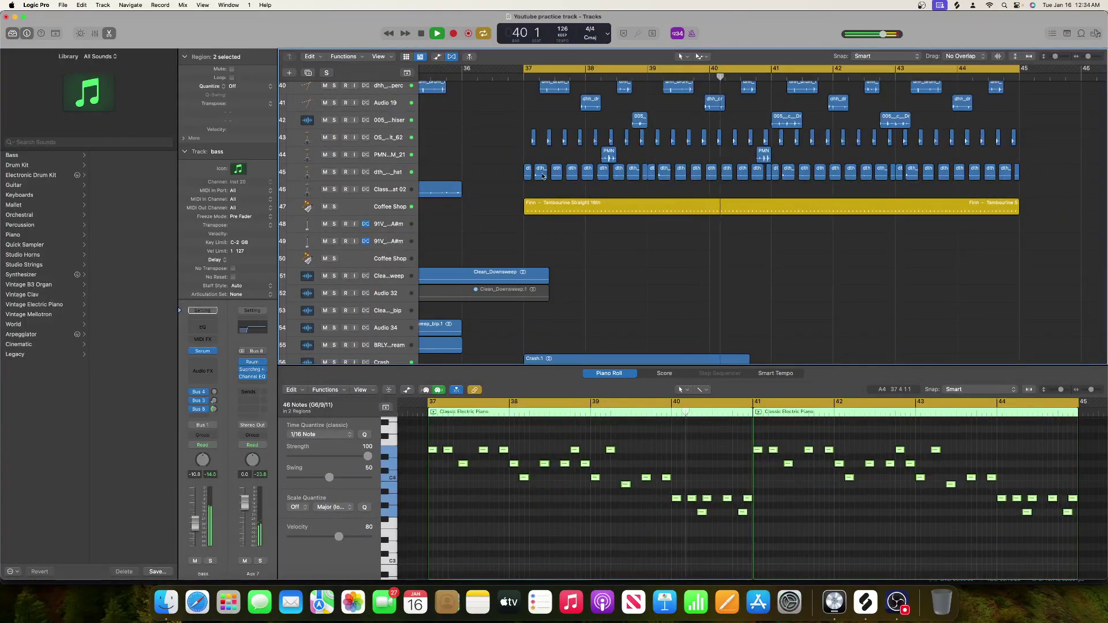
pyautogui.scroll(-5, 559, 192)
pyautogui.press('space')
# Step: Copy the Audio 34 downsweep, the BRLY_ALVE_downsweep_stream and the reverse crash into the second half, with the reverse crash ending at bar 45
pyautogui.hscroll(-10, 519, 242)
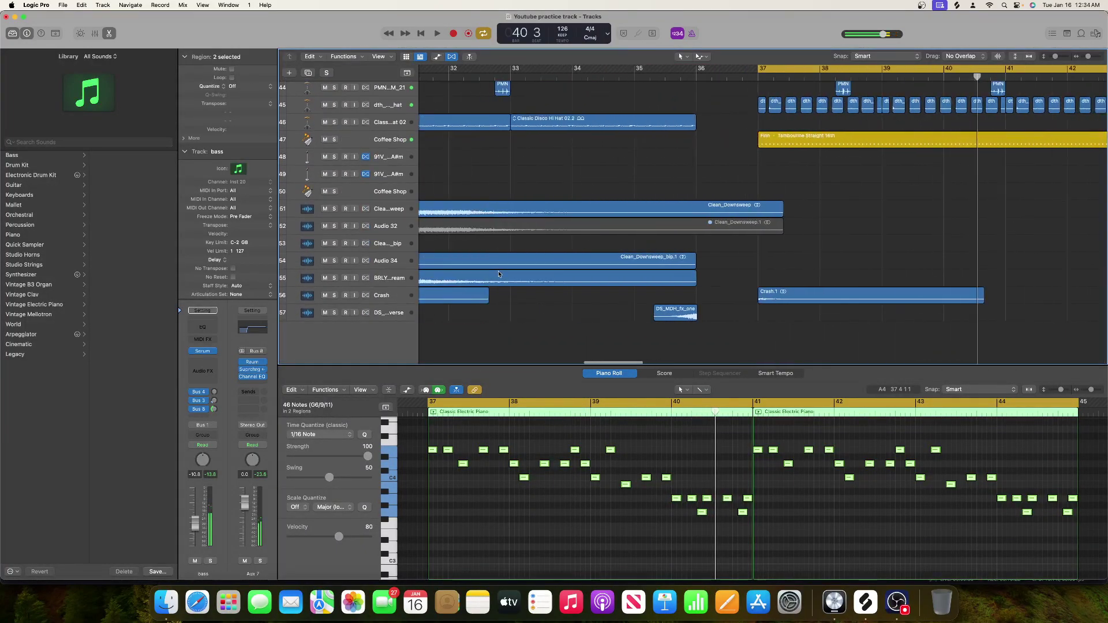
pyautogui.moveTo(1087, 57); pyautogui.dragTo(1084, 57)
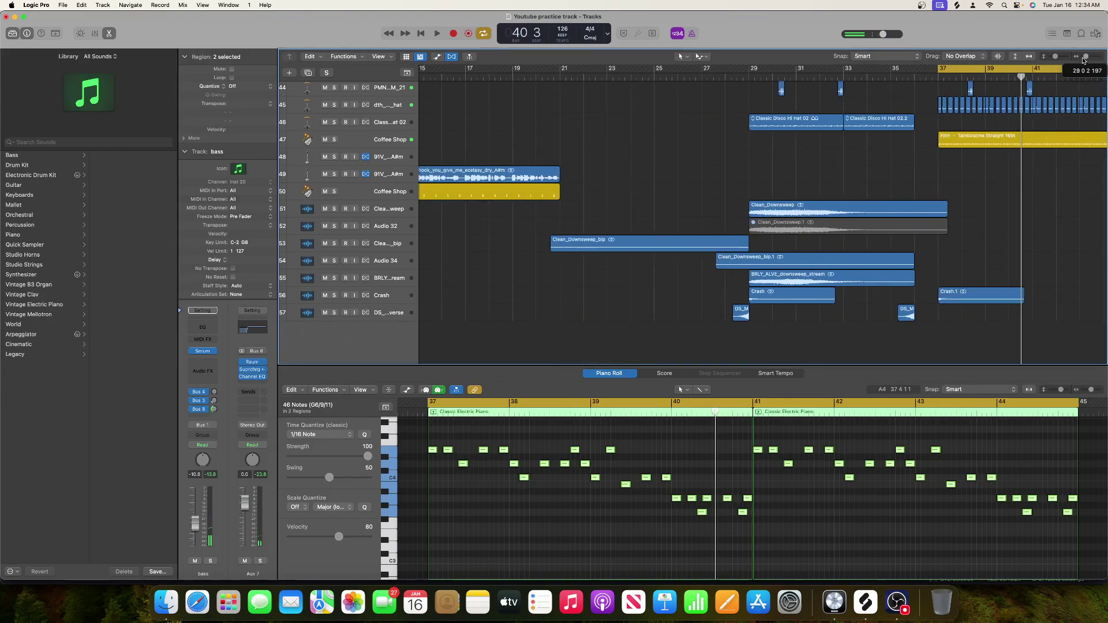
pyautogui.scroll(-3, 719, 249)
pyautogui.click(720, 250)
pyautogui.moveTo(720, 250); pyautogui.dragTo(934, 265)
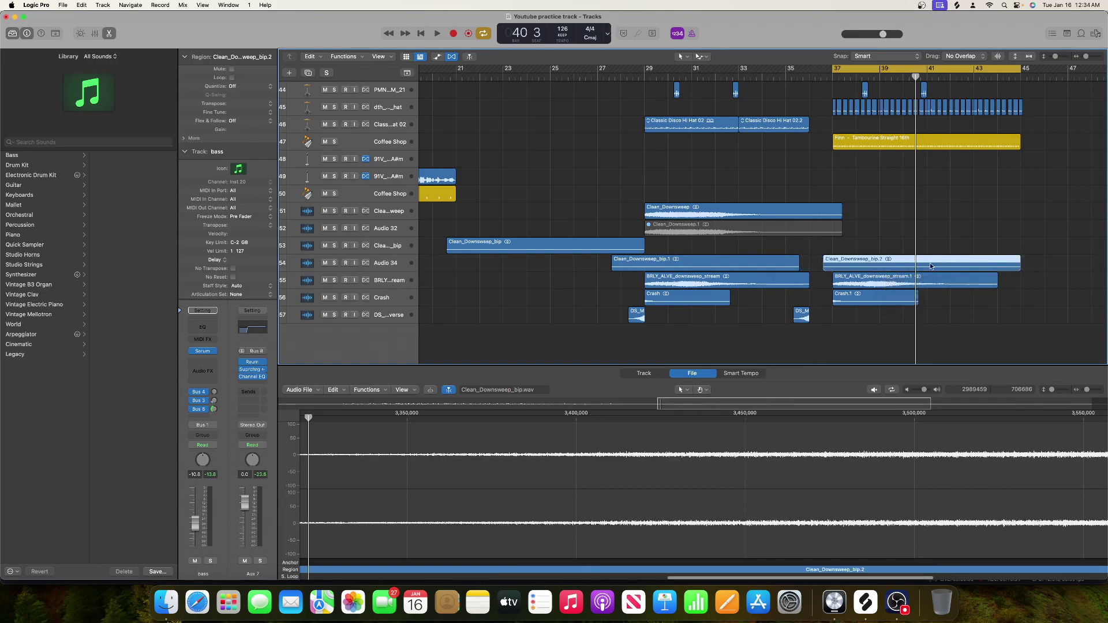
pyautogui.moveTo(802, 315); pyautogui.dragTo(1013, 315)
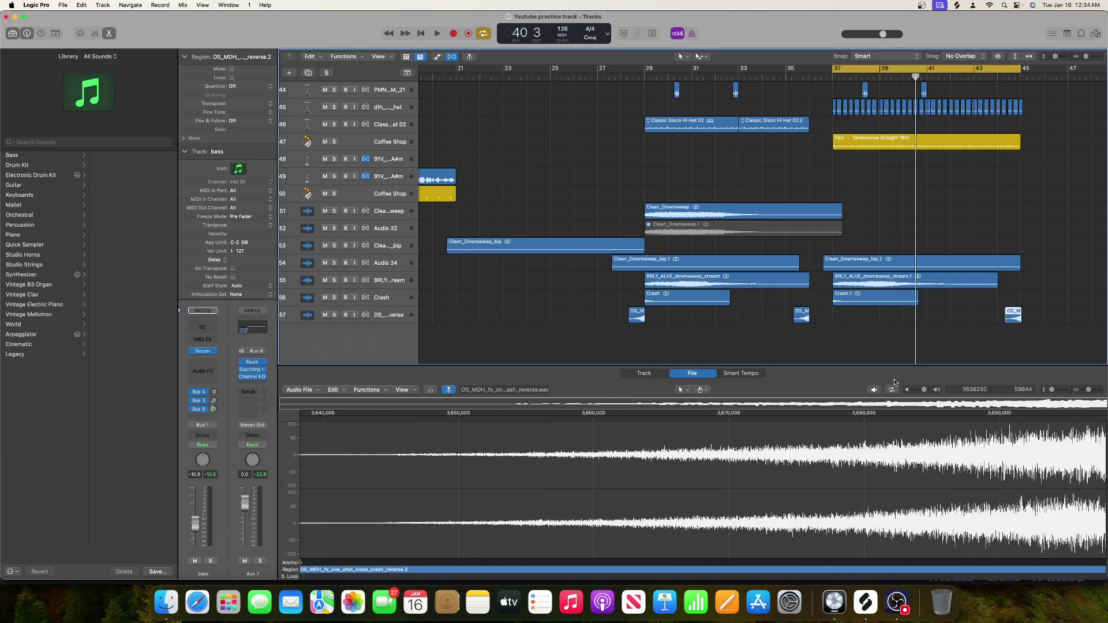
# Step: Copy the vocal hook regions on tracks 27 and 28 from bar 33 to bar 37 and extend the copies to bar 45
pyautogui.hscroll(3, 924, 329)
pyautogui.scroll(3, 877, 344)
pyautogui.scroll(12, 877, 344)
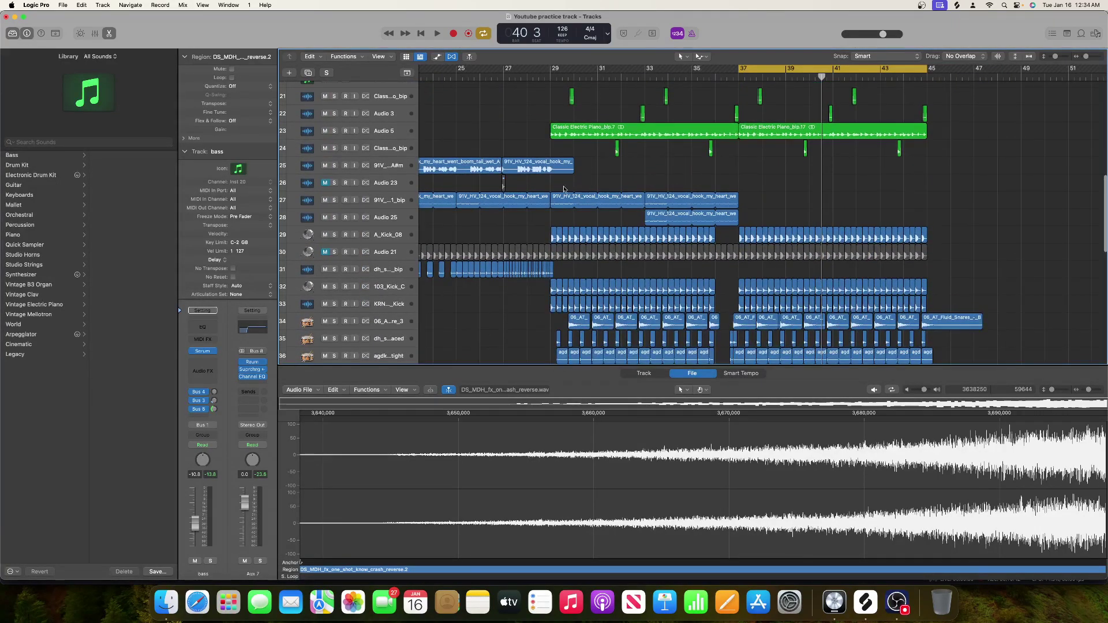
pyautogui.moveTo(645, 184); pyautogui.dragTo(739, 226)
pyautogui.moveTo(652, 200); pyautogui.dragTo(746, 200)
pyautogui.moveTo(826, 198); pyautogui.dragTo(926, 200)
# Step: Delete the vocal hook region at bars 33 to 37 on Audio 25 and play the second half from bar 37
pyautogui.click(668, 219)
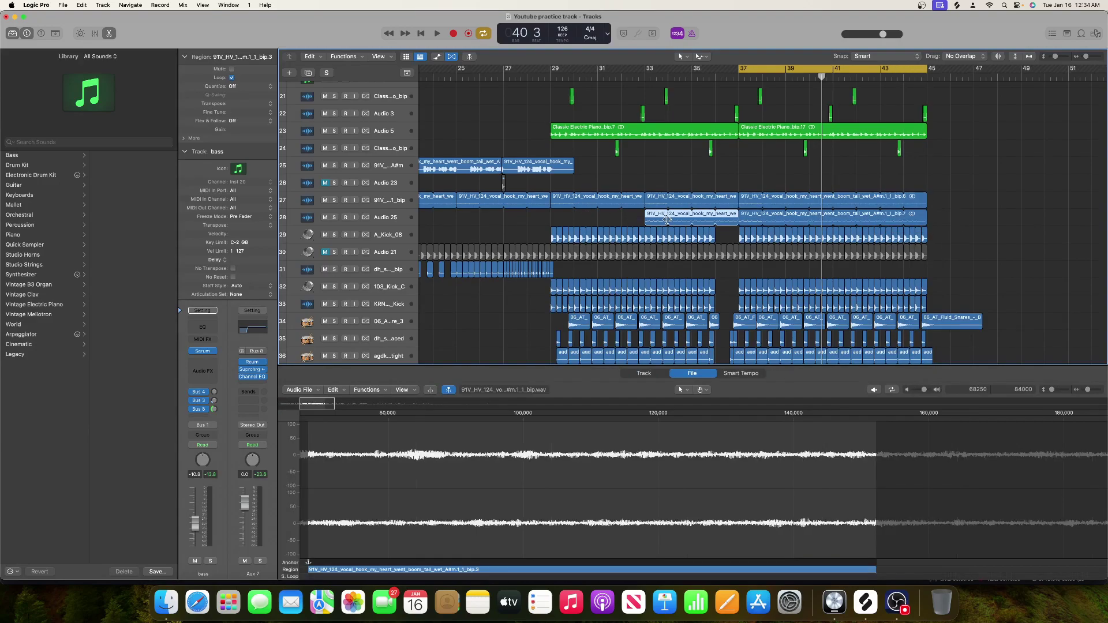
pyautogui.press('Delete')
pyautogui.press('space')
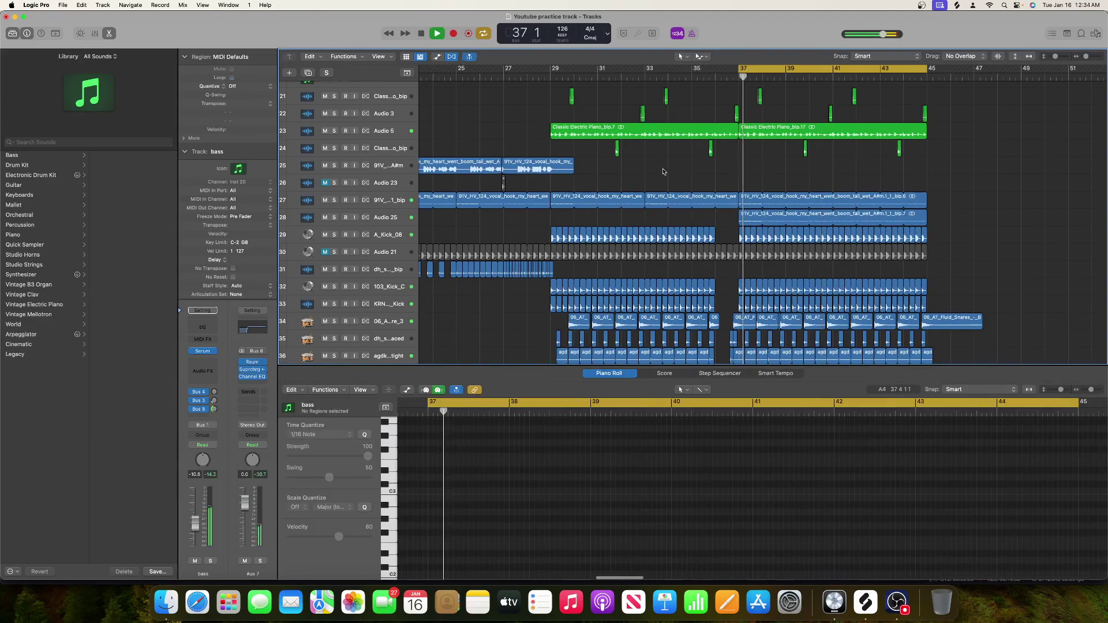
pyautogui.scroll(5, 474, 222)
pyautogui.hscroll(-5, 473, 221)
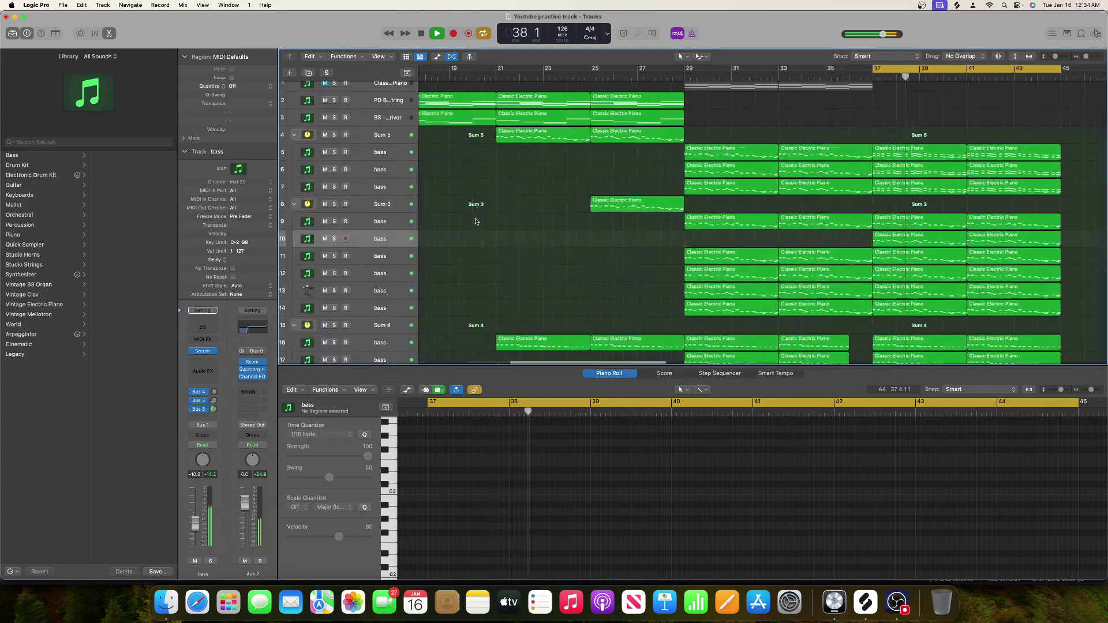
pyautogui.hscroll(-8, 475, 221)
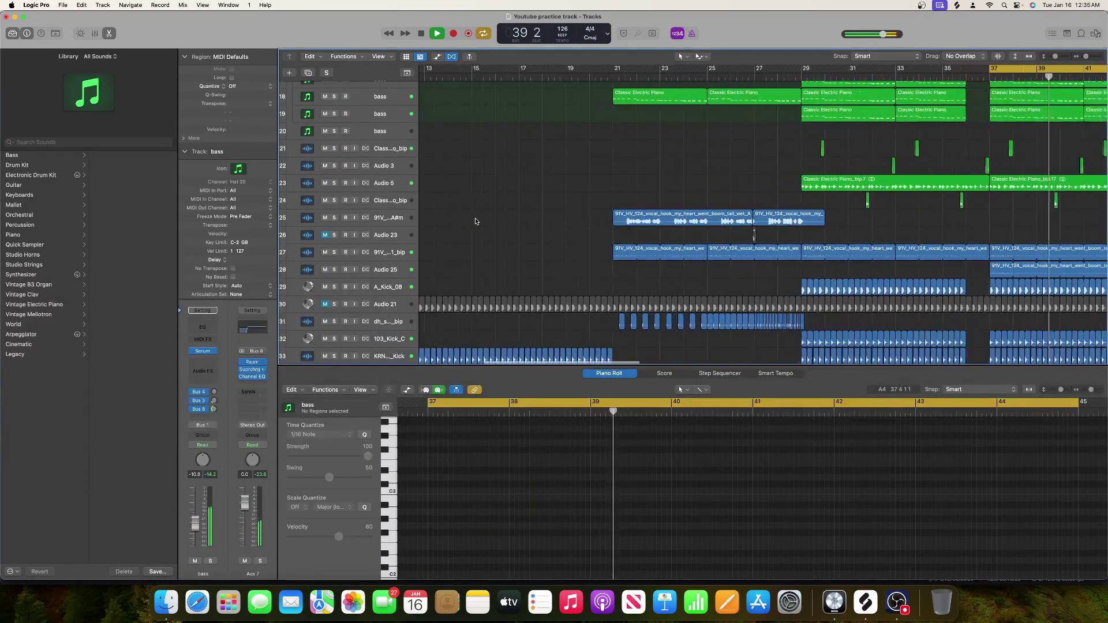
pyautogui.press('space')
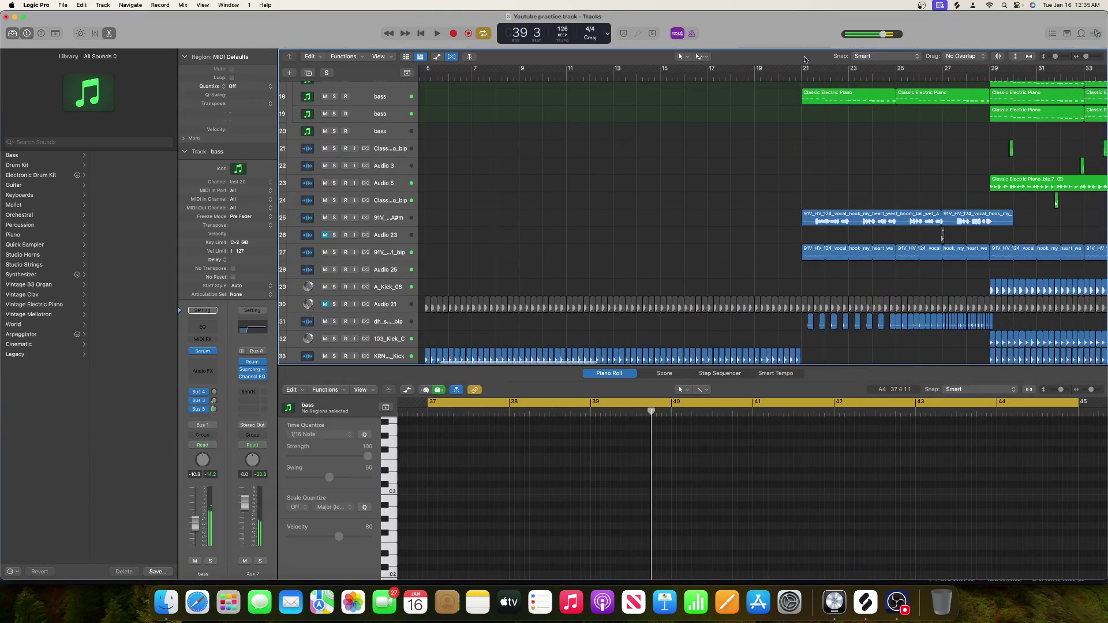
# Step: Set the cycle range to bars 29 to 45
pyautogui.hscroll(15, 803, 60)
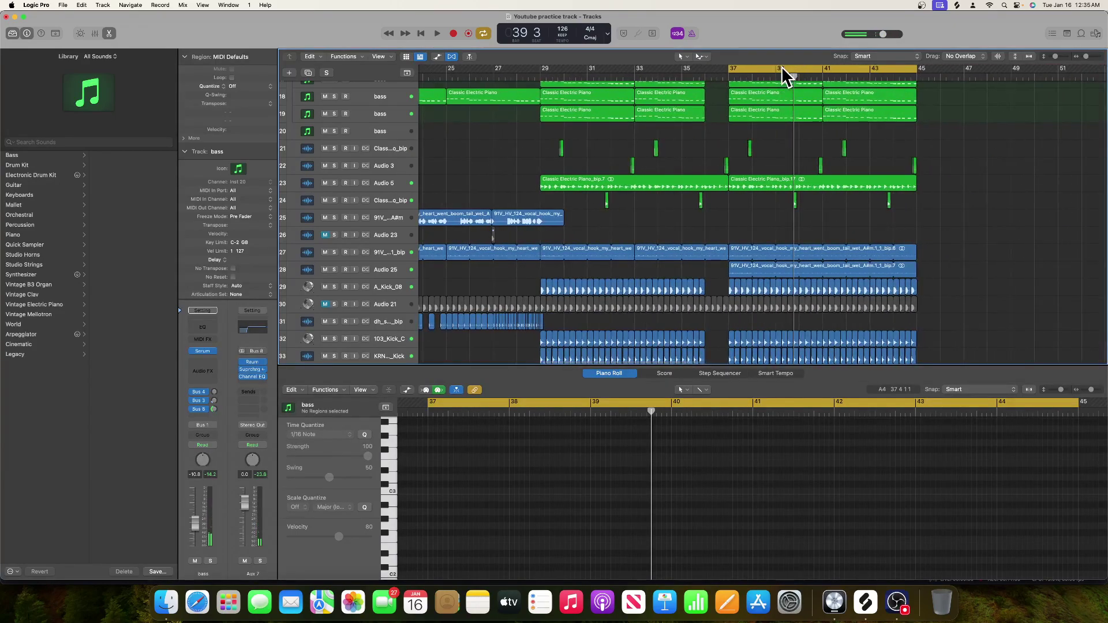
pyautogui.click(783, 71)
pyautogui.moveTo(542, 70); pyautogui.dragTo(918, 70)
pyautogui.scroll(5, 712, 141)
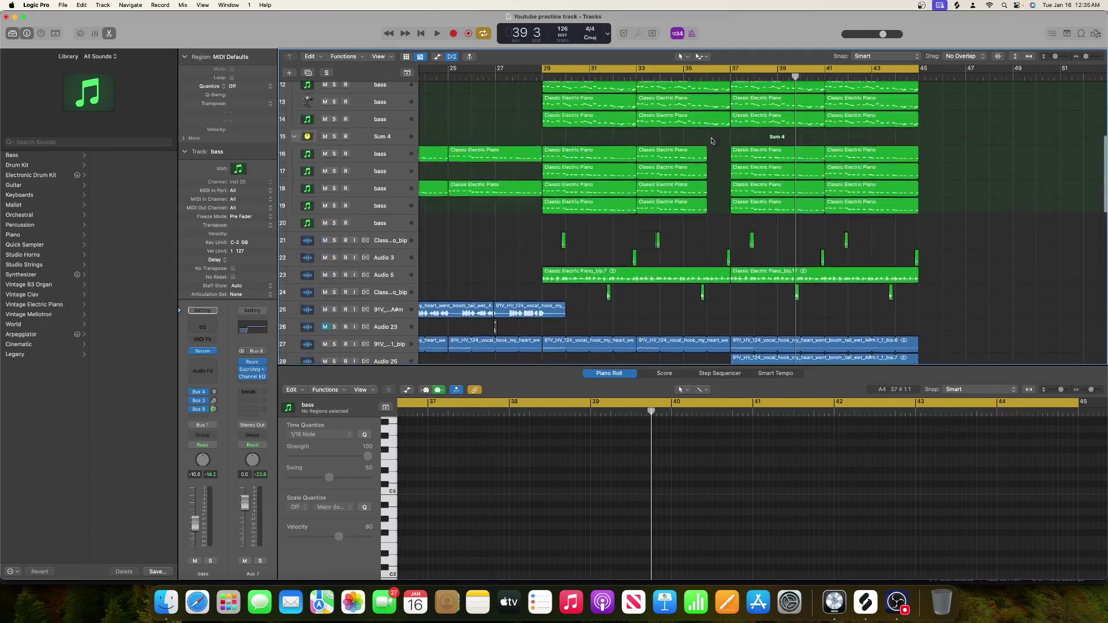
# Step: Play the whole drop from bar 29 to the end of bar 44 and review the arrangement across all tracks
pyautogui.press('space')
pyautogui.scroll(-7, 711, 141)
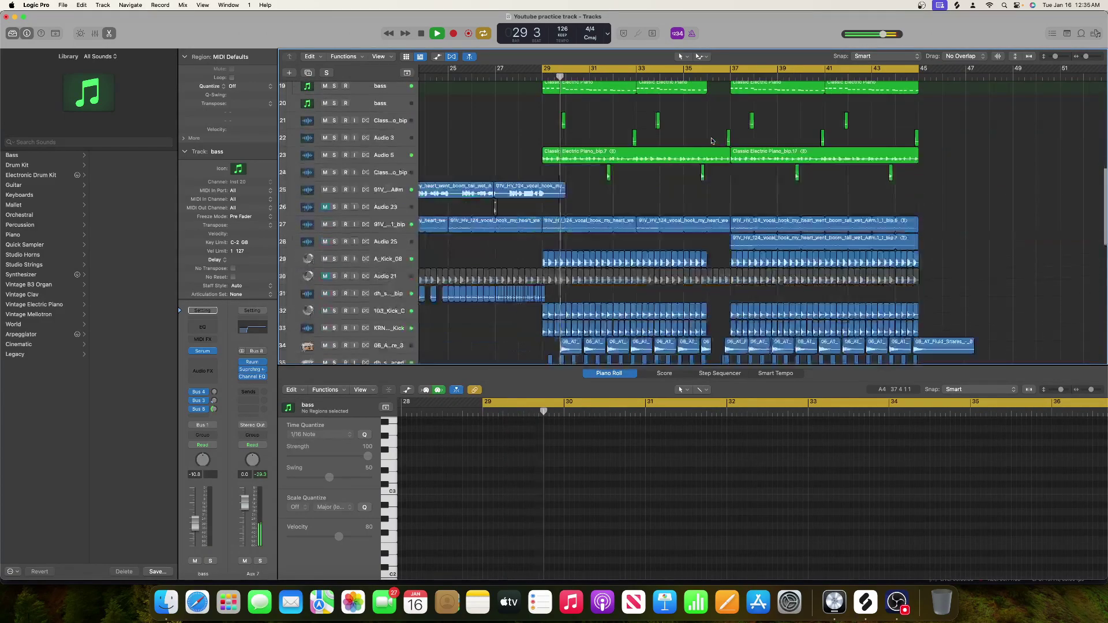
pyautogui.scroll(-3, 711, 141)
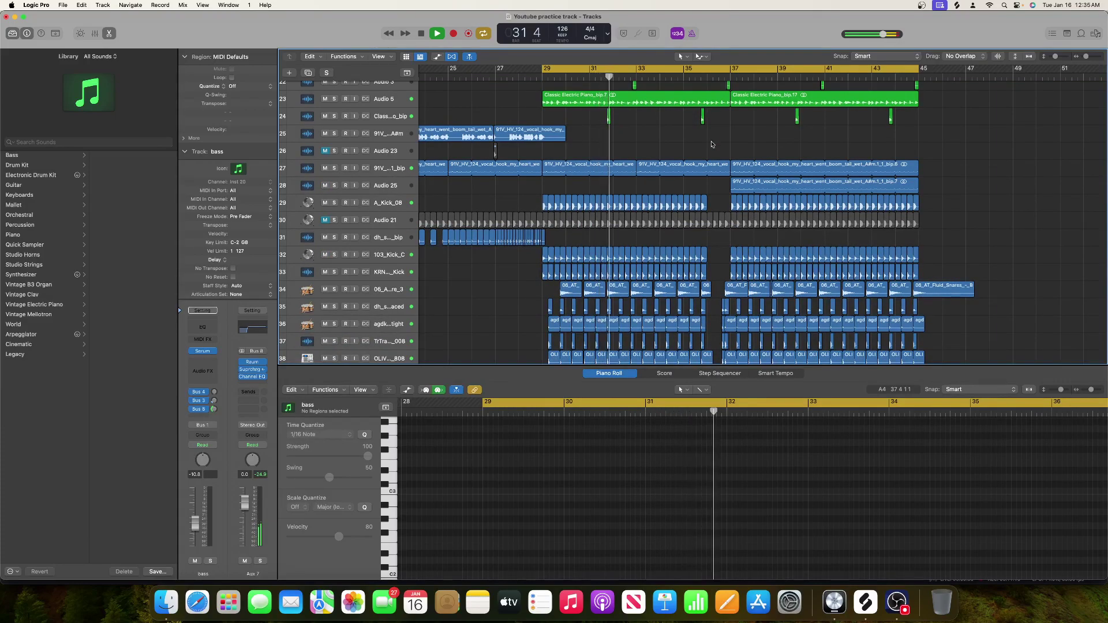
pyautogui.scroll(-5, 891, 176)
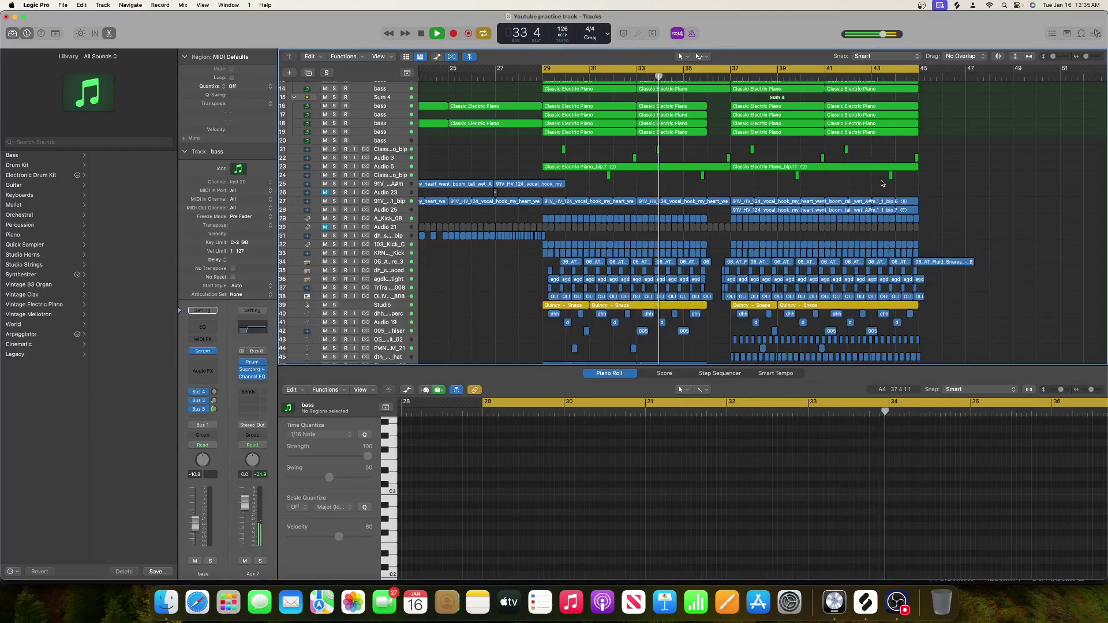
pyautogui.scroll(-2, 884, 186)
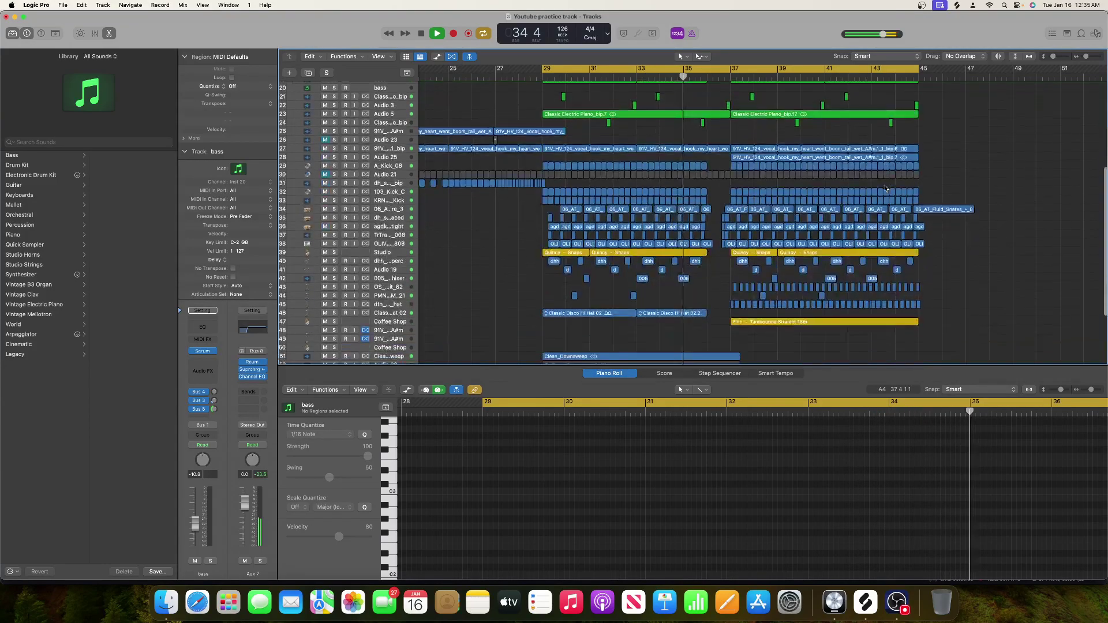
pyautogui.scroll(-2, 886, 187)
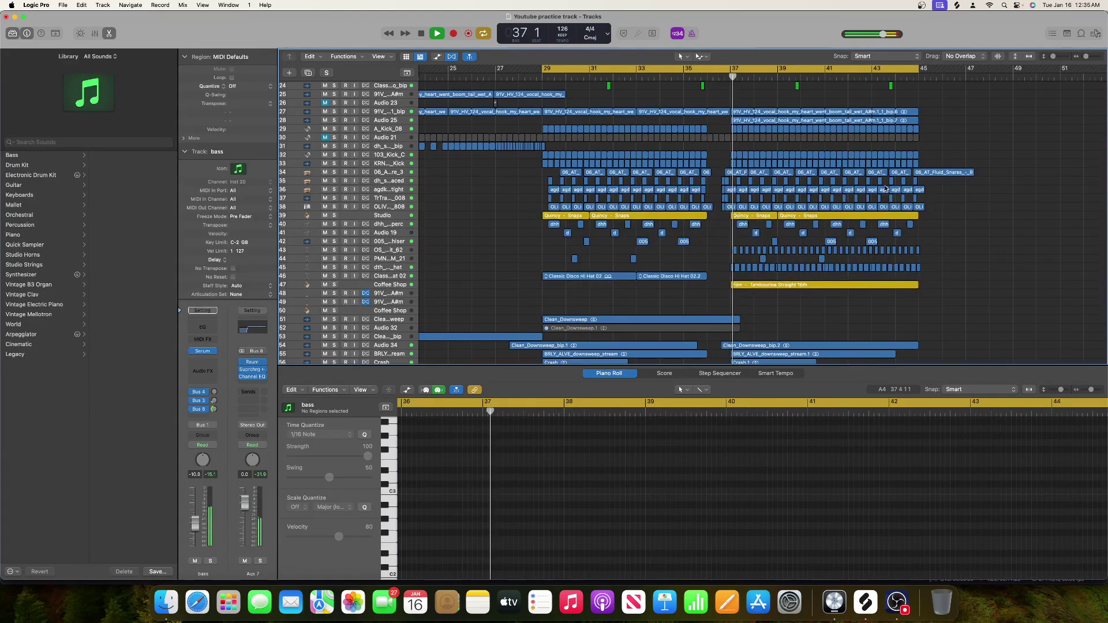
pyautogui.hscroll(2, 886, 187)
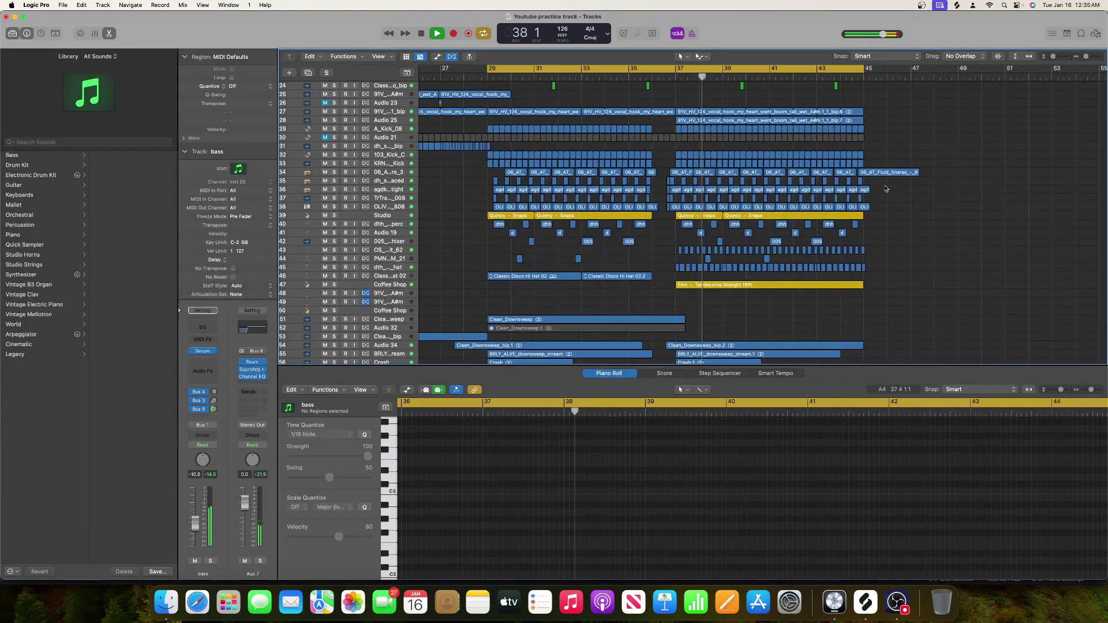
pyautogui.scroll(-2, 886, 188)
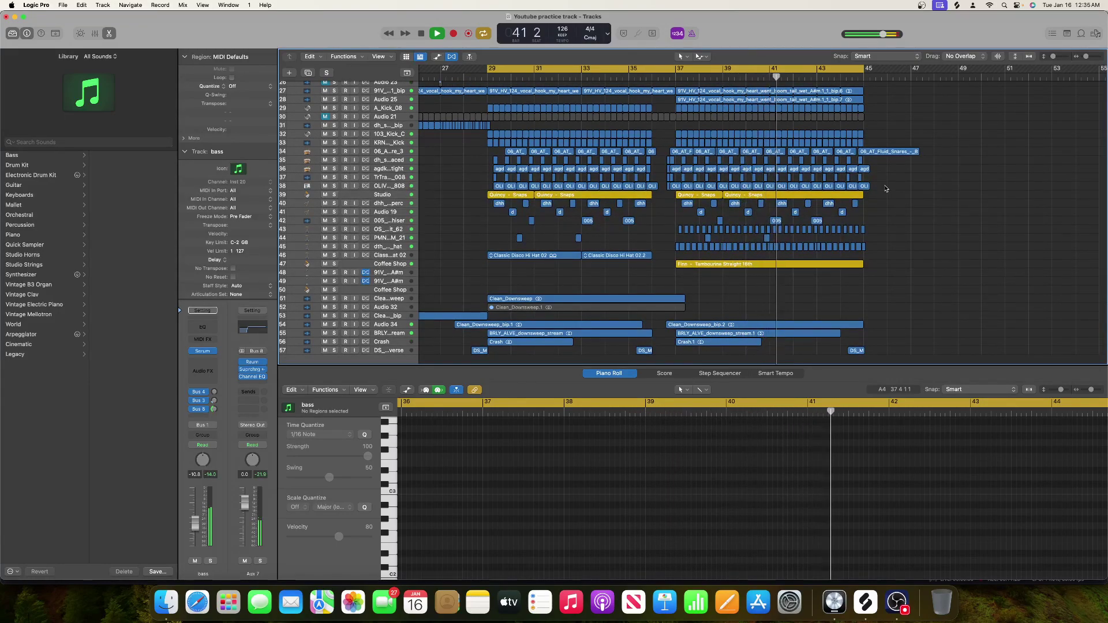
pyautogui.scroll(3, 886, 189)
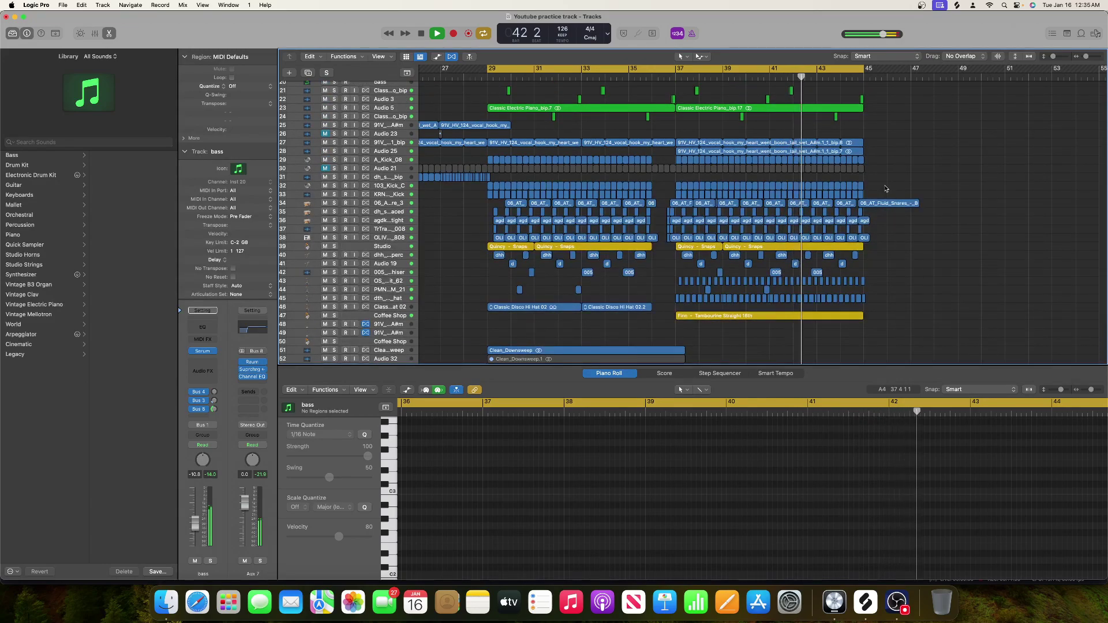
pyautogui.scroll(2, 886, 189)
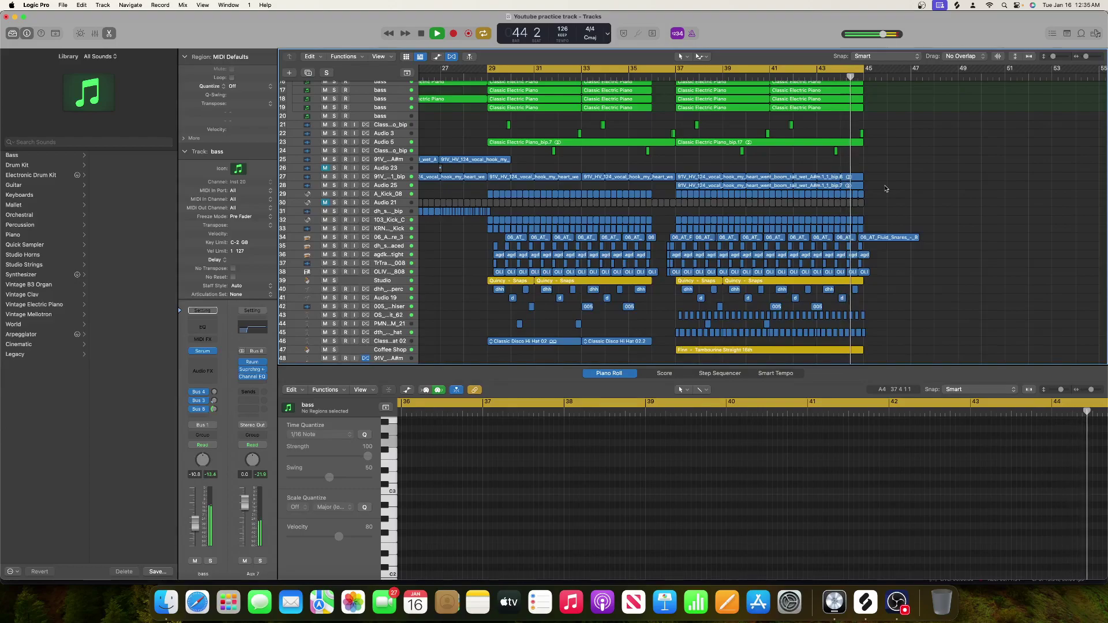
pyautogui.press('space')
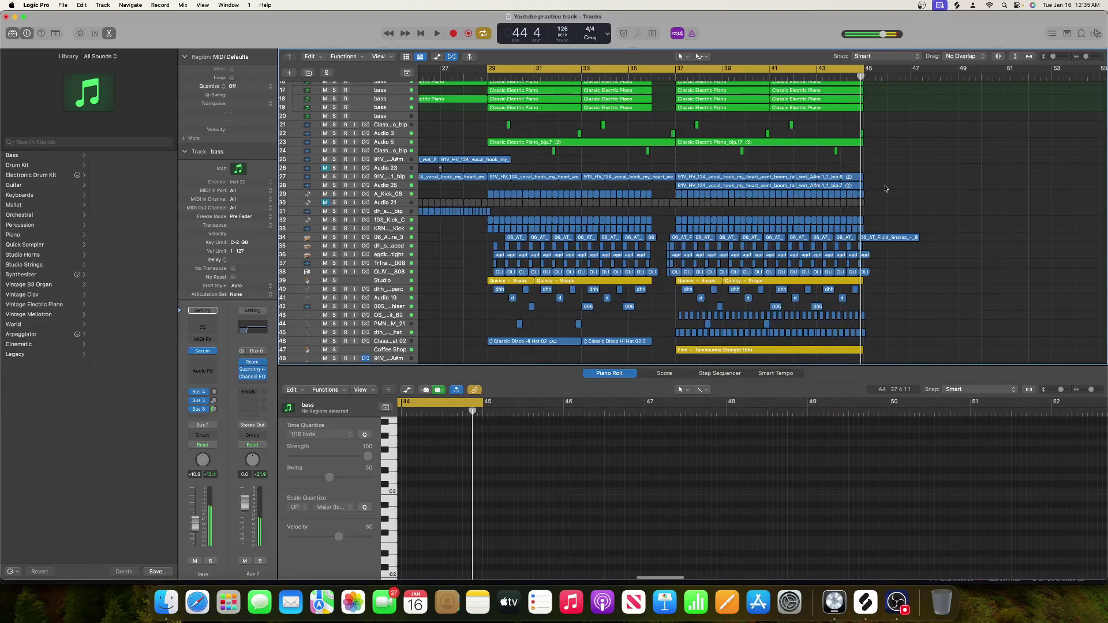
# Step: Turn off cycle playback, enlarge the track rows and move the playhead to bar 16, before the build-up
pyautogui.click(657, 70)
pyautogui.hscroll(-10, 658, 86)
pyautogui.scroll(8, 663, 98)
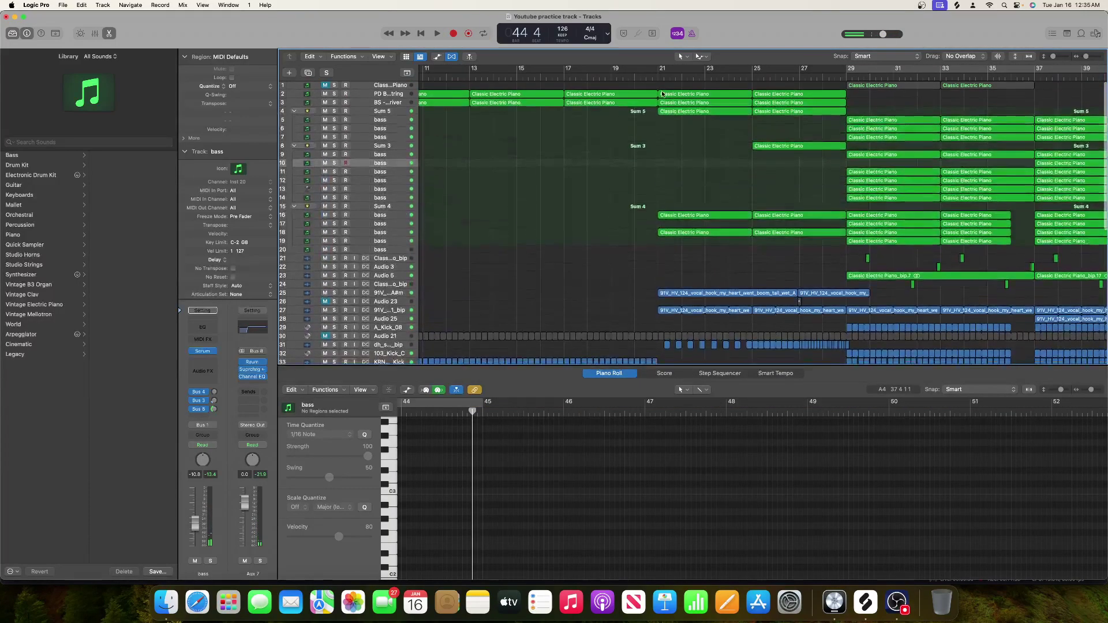
pyautogui.click(649, 77)
pyautogui.scroll(-6, 658, 103)
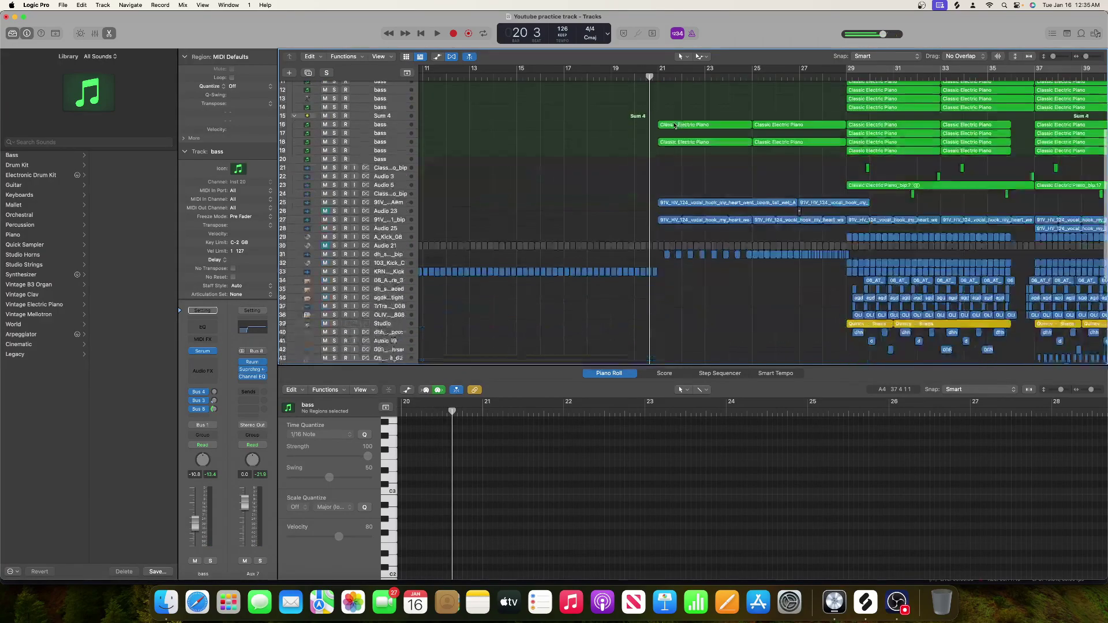
pyautogui.hscroll(3, 692, 111)
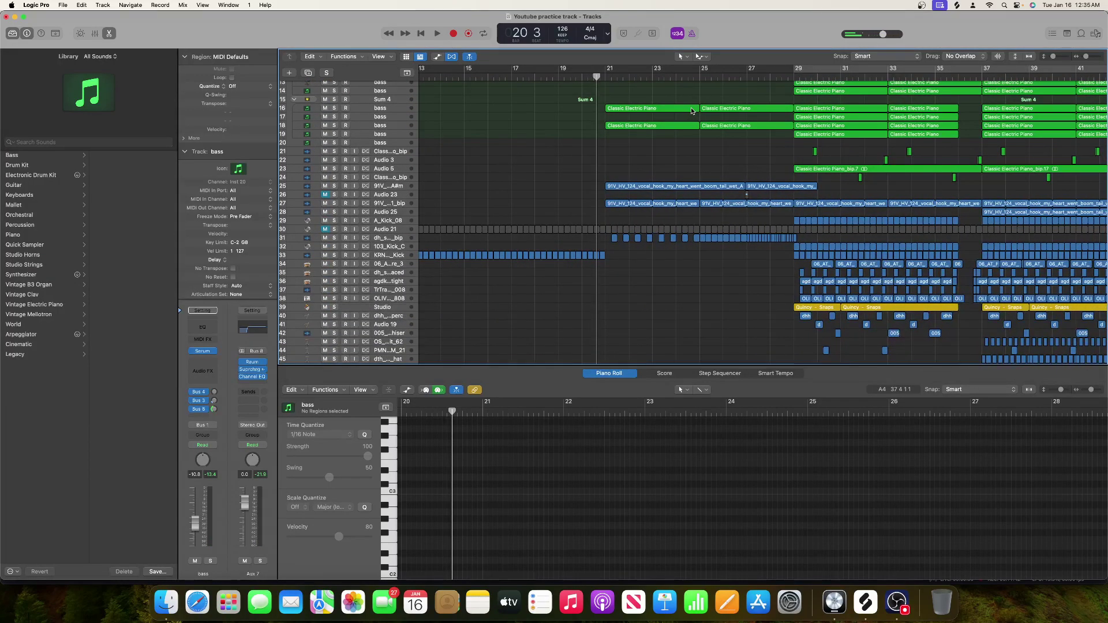
pyautogui.scroll(5, 691, 107)
pyautogui.hscroll(-3, 691, 108)
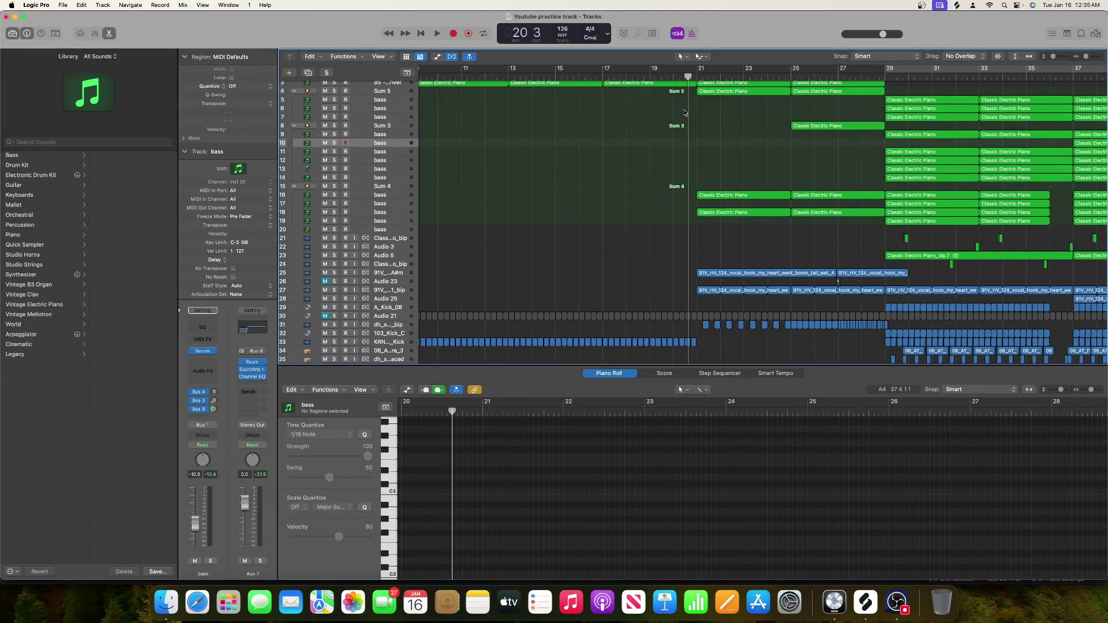
pyautogui.press('super+Down')
pyautogui.press('super+Down')
pyautogui.press('super+Down')
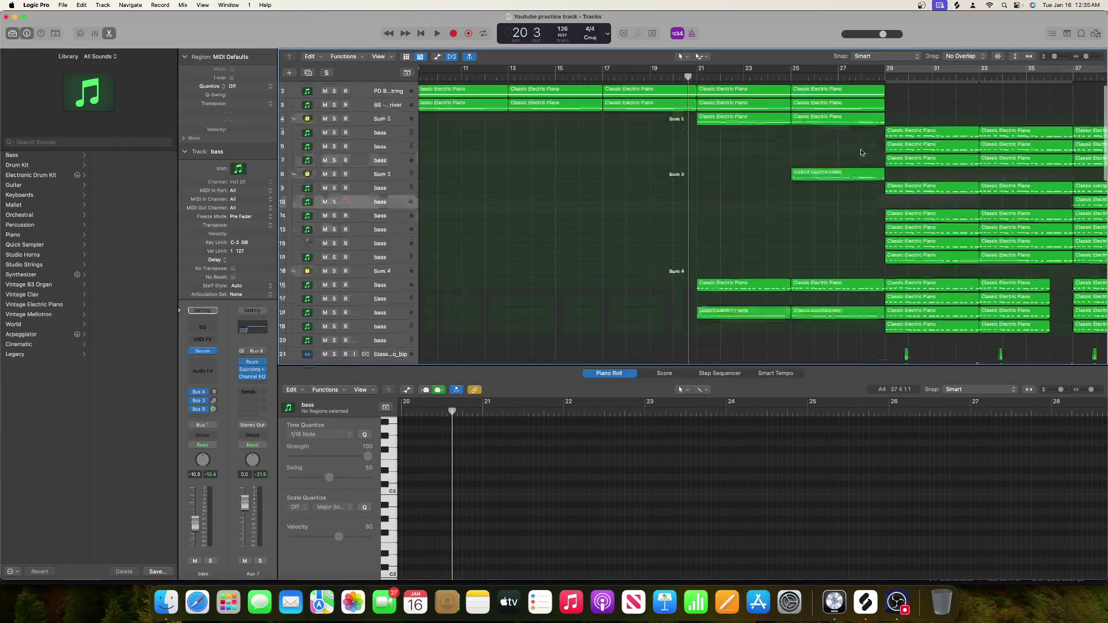
pyautogui.click(571, 81)
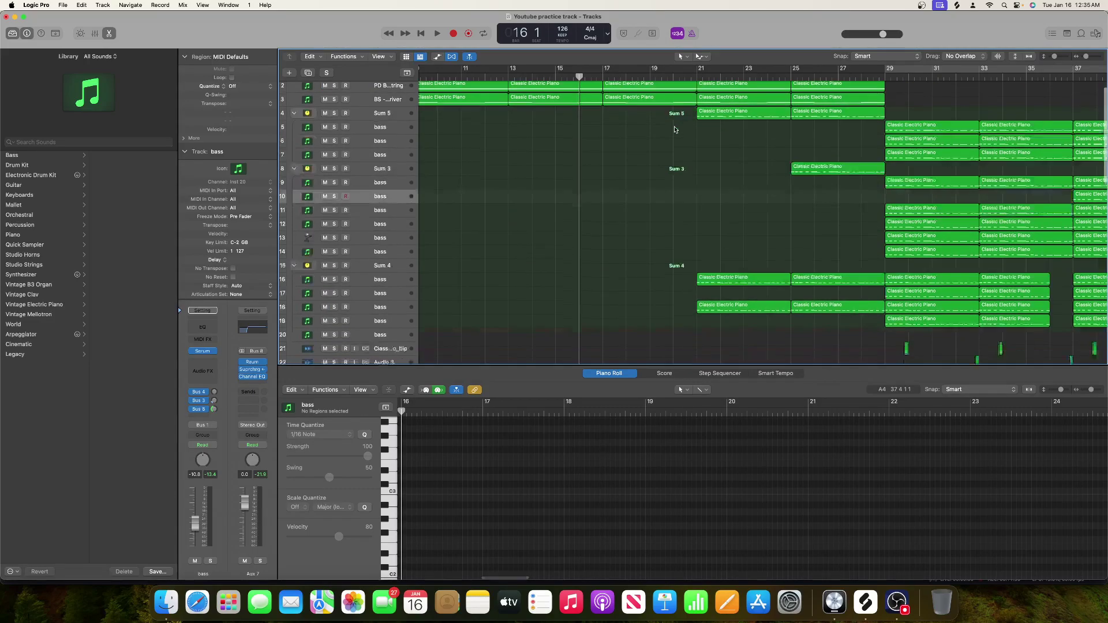
# Step: Show track automation, try raising the Sum 5 frequency point at bar 21 to about 238 Hz and play the build-up
pyautogui.press('a')
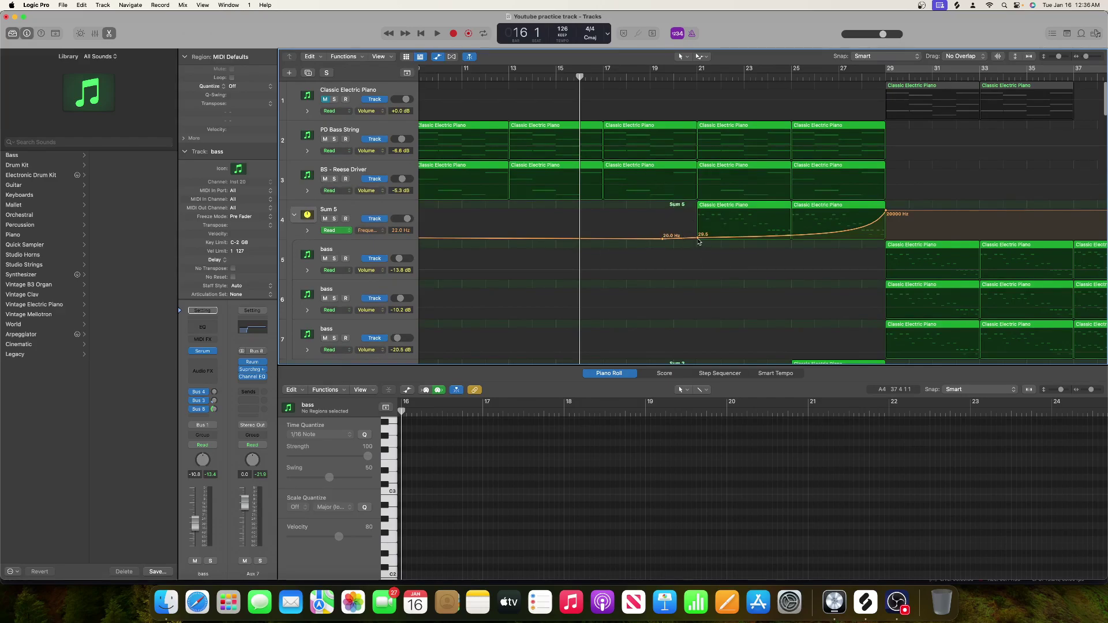
pyautogui.moveTo(698, 238); pyautogui.dragTo(699, 231)
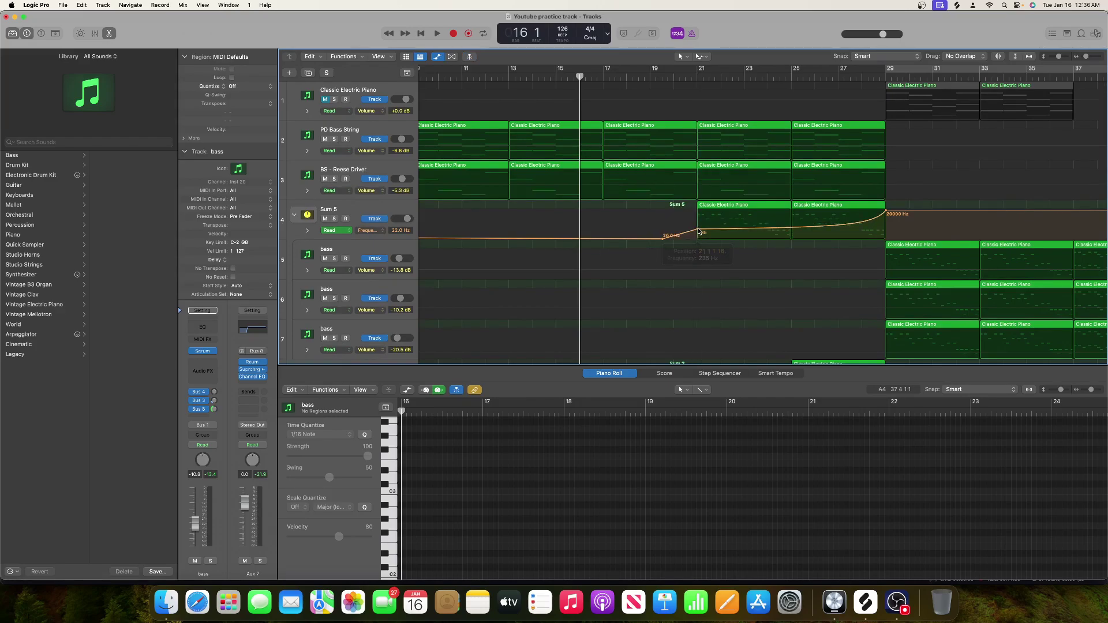
pyautogui.press('space')
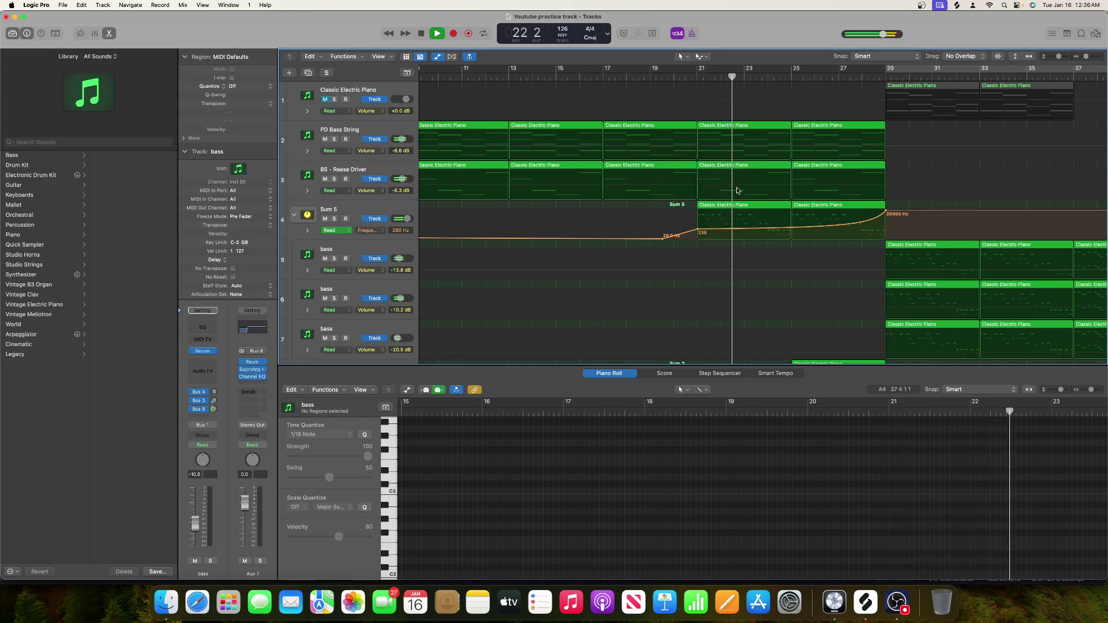
pyautogui.press('space')
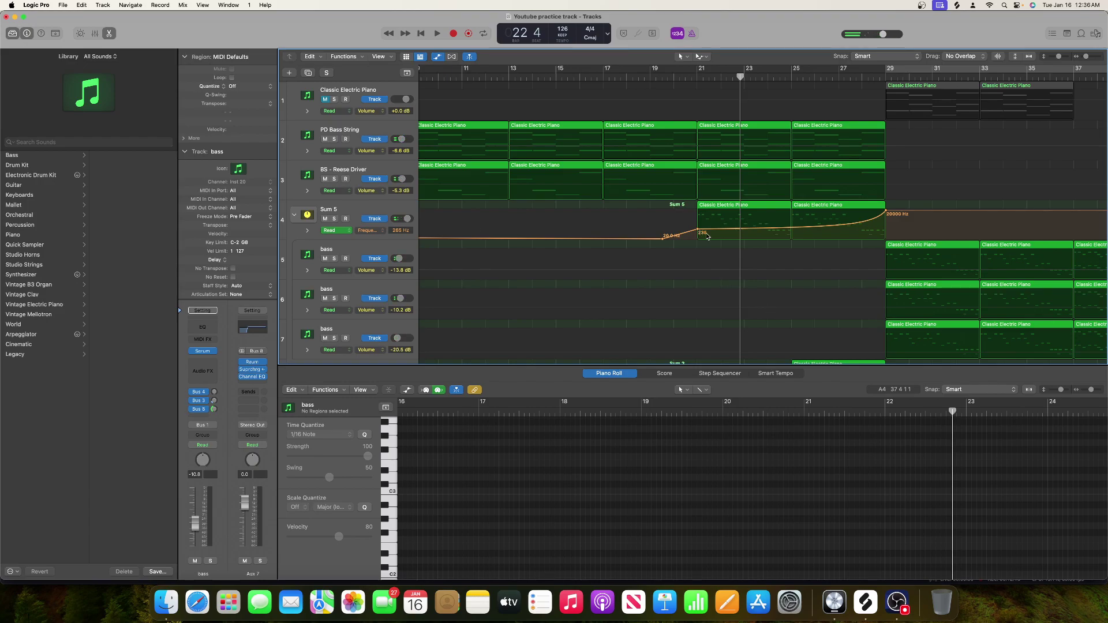
# Step: Lower the Sum 5 frequency automation point at bar 21 to 20 Hz and hide the track automation
pyautogui.moveTo(699, 232); pyautogui.dragTo(692, 236)
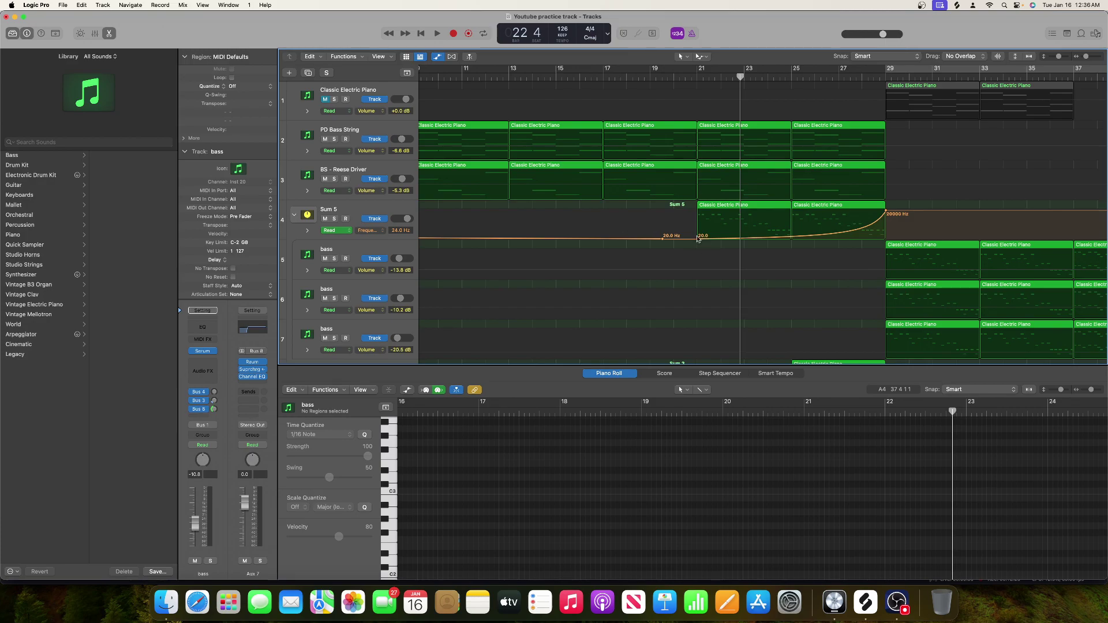
pyautogui.scroll(-4, 697, 241)
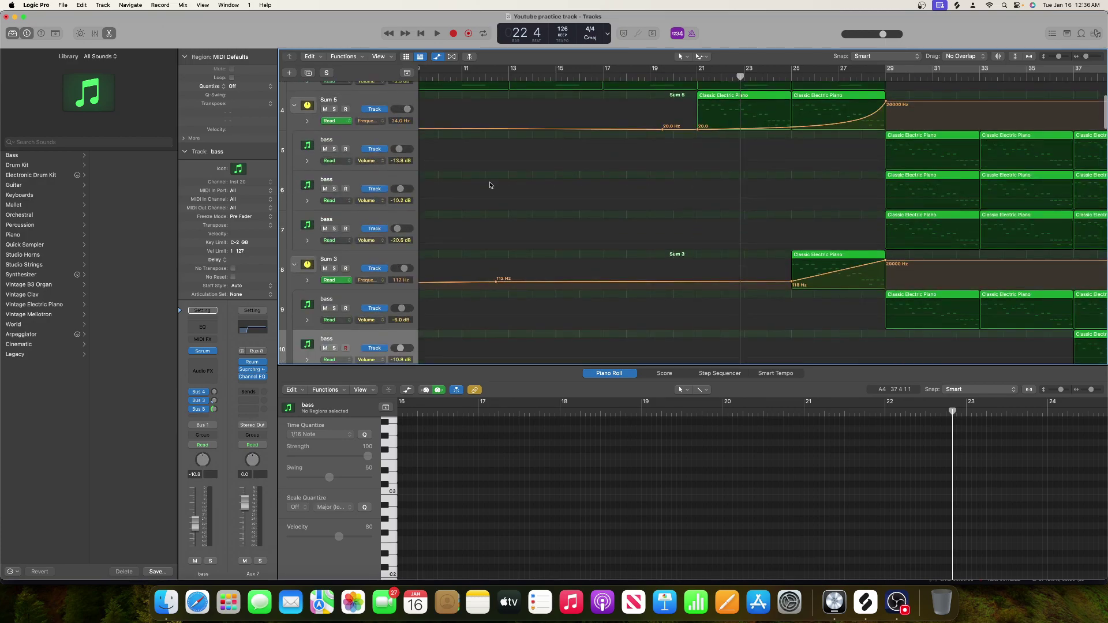
pyautogui.press('a')
# Step: Play the build-up from bar 17 through bar 26 and review the synth, vocal and drum tracks
pyautogui.hscroll(-5, 520, 168)
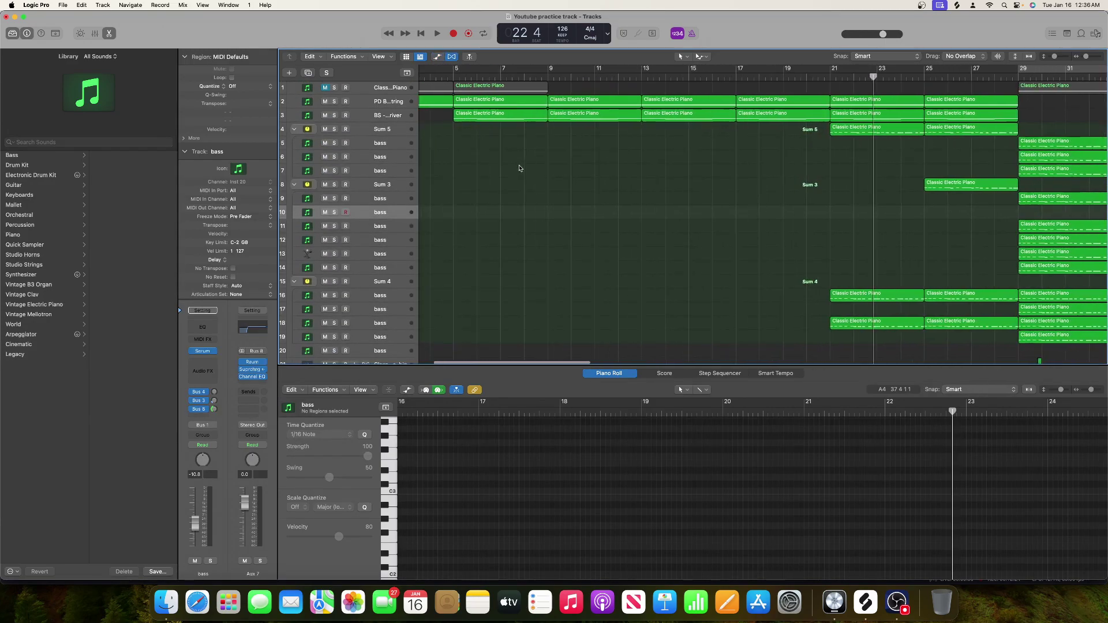
pyautogui.hscroll(5, 519, 168)
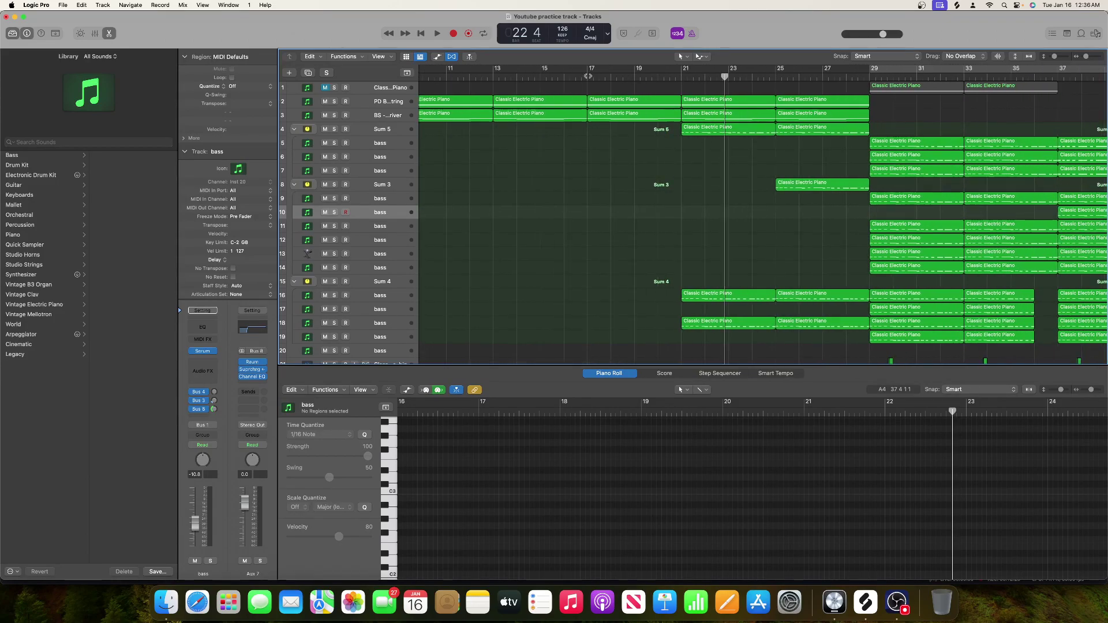
pyautogui.press('space')
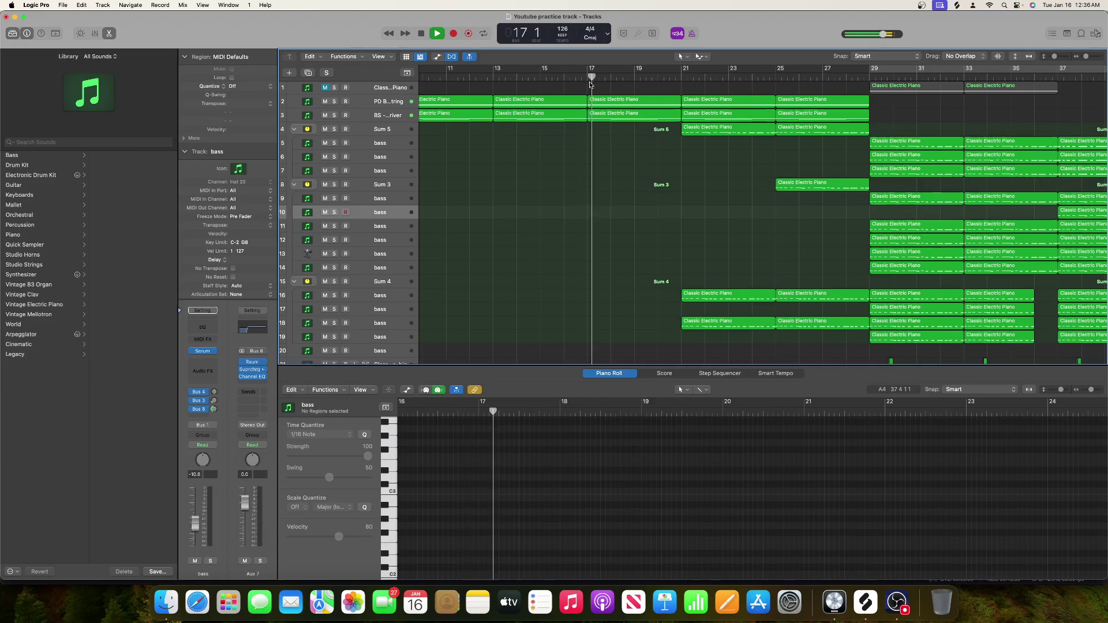
pyautogui.scroll(-3, 589, 84)
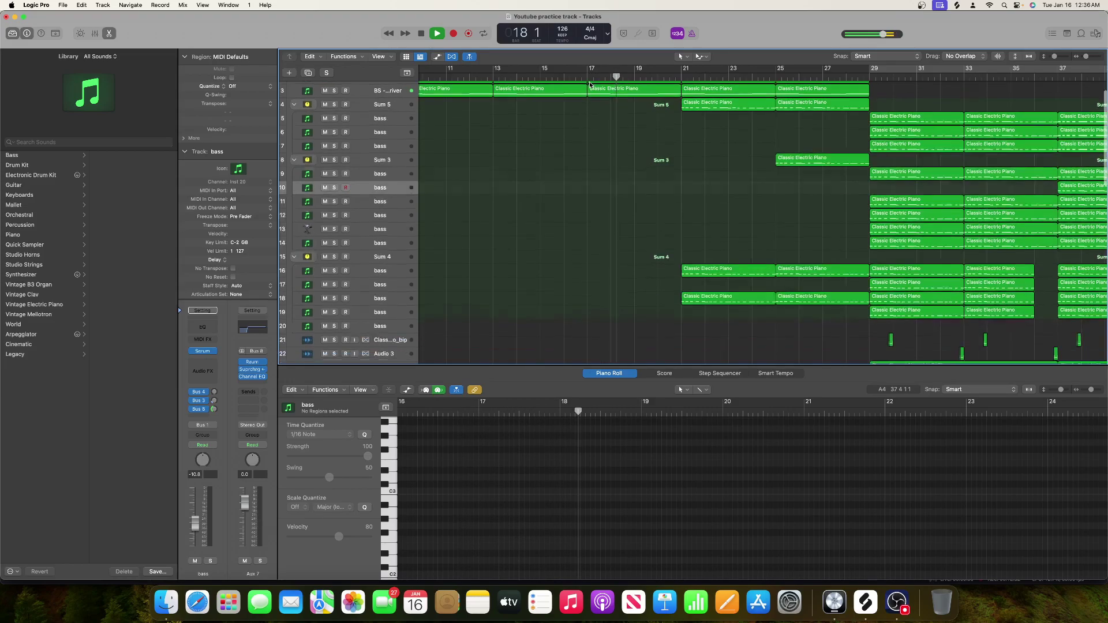
pyautogui.scroll(-3, 590, 85)
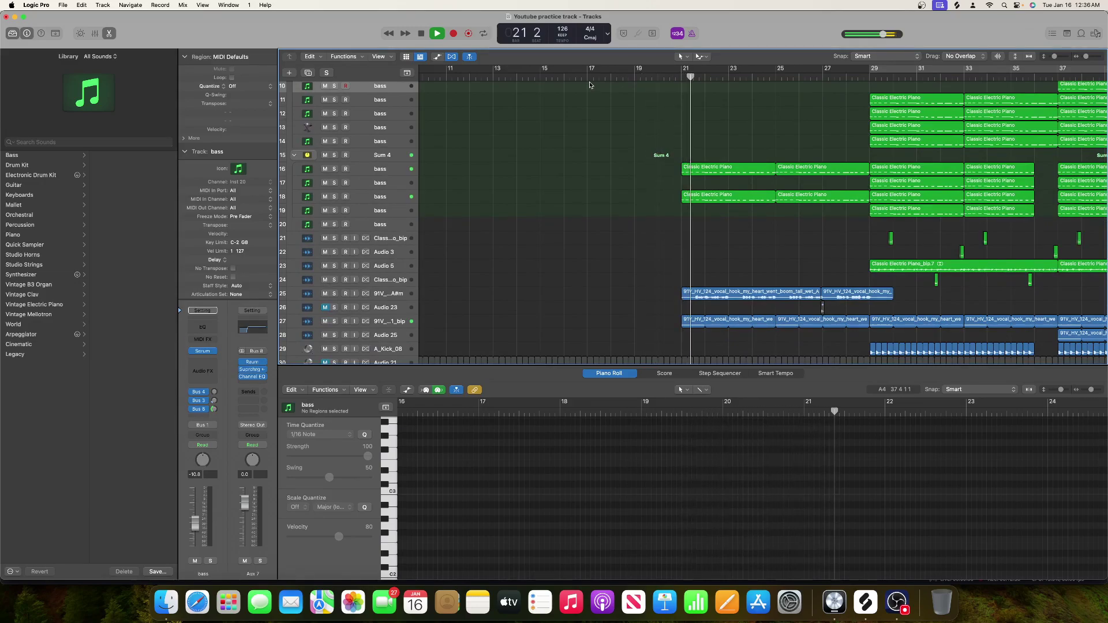
pyautogui.scroll(3, 590, 84)
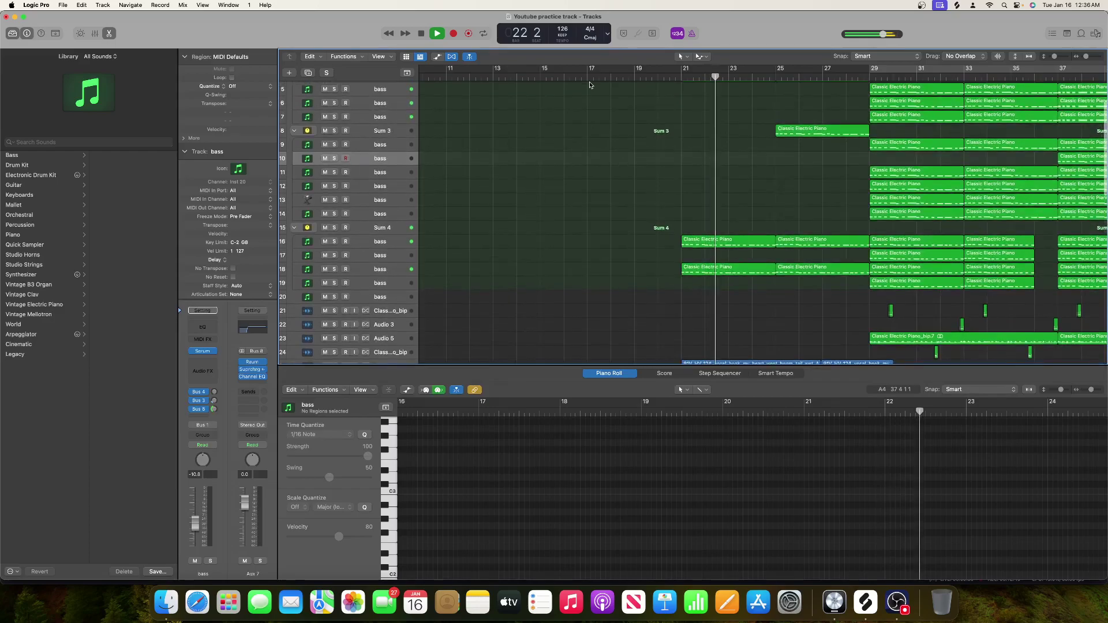
pyautogui.scroll(3, 590, 84)
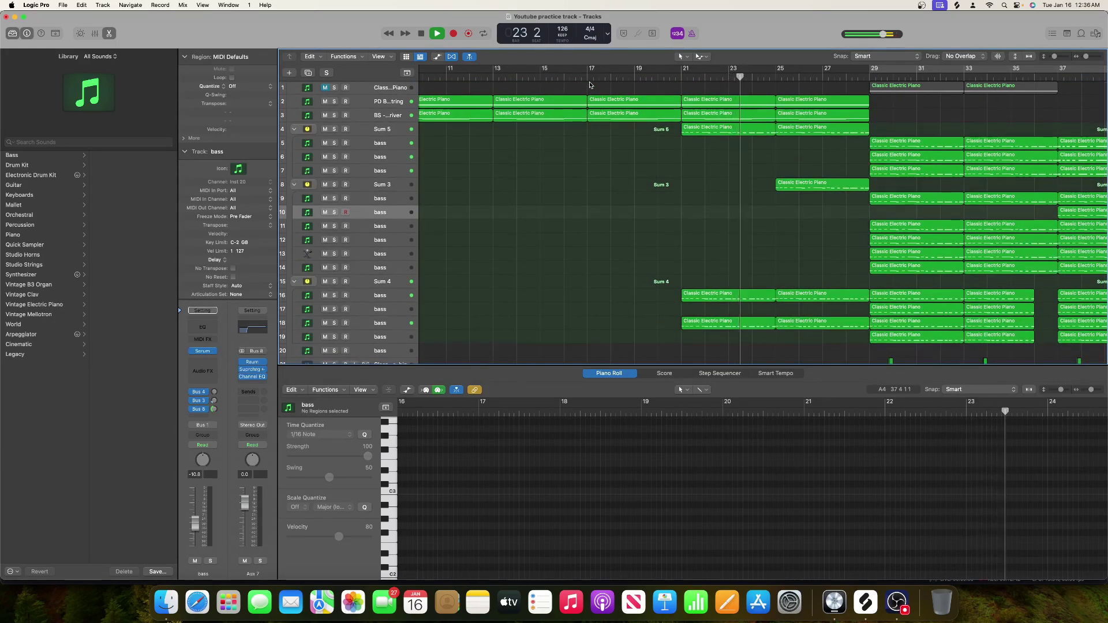
pyautogui.scroll(-5, 590, 84)
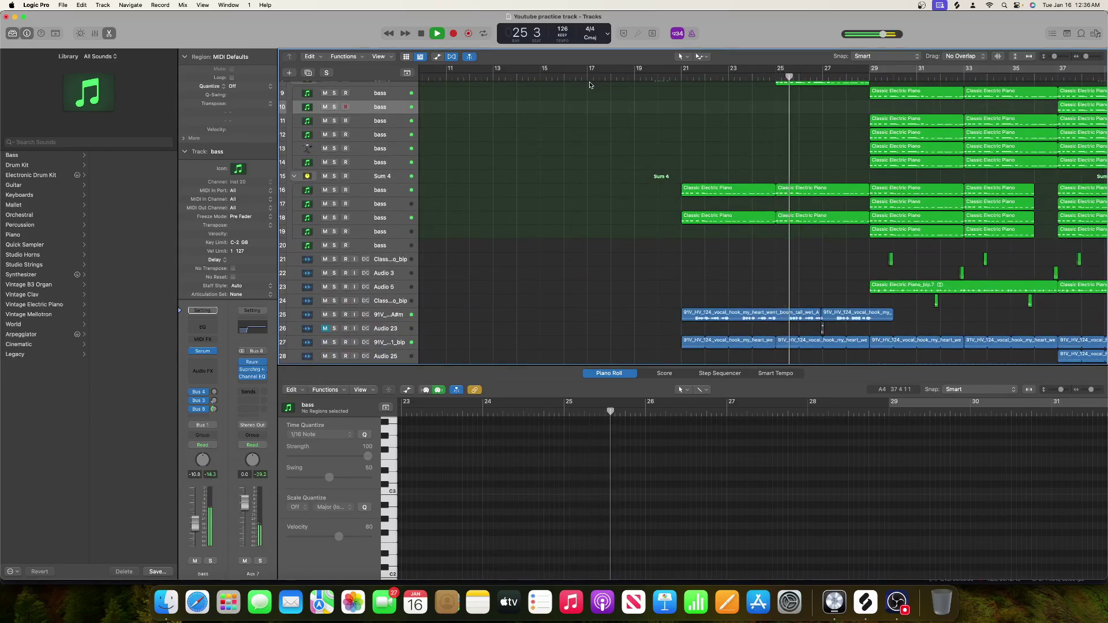
pyautogui.scroll(-3, 590, 84)
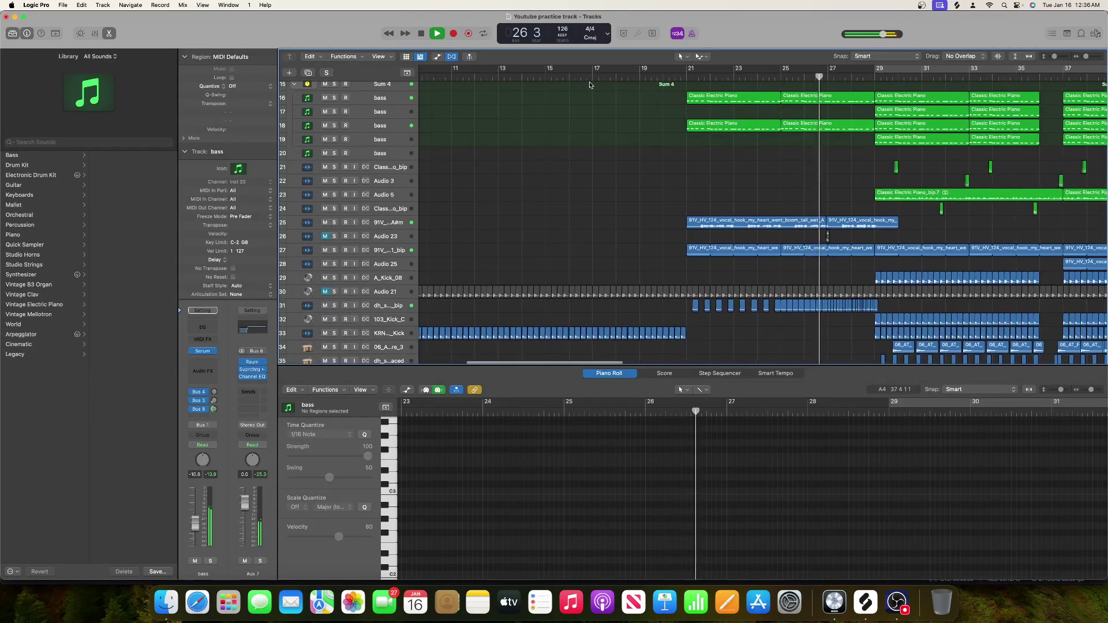
pyautogui.press('space')
pyautogui.hscroll(3, 590, 85)
pyautogui.scroll(-1, 590, 84)
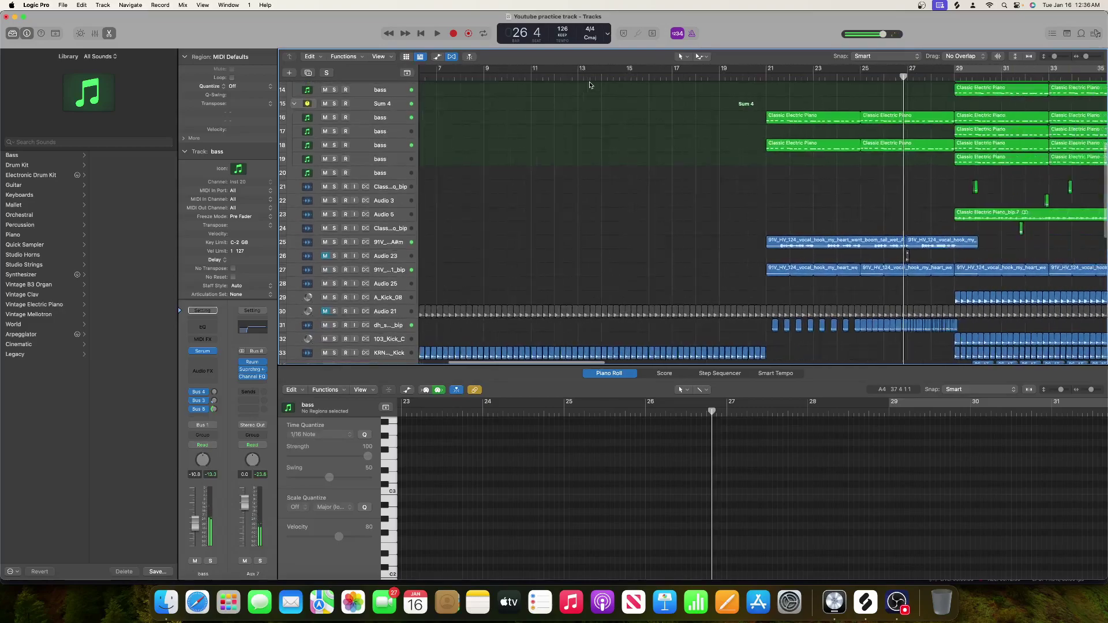
pyautogui.hscroll(-1, 590, 84)
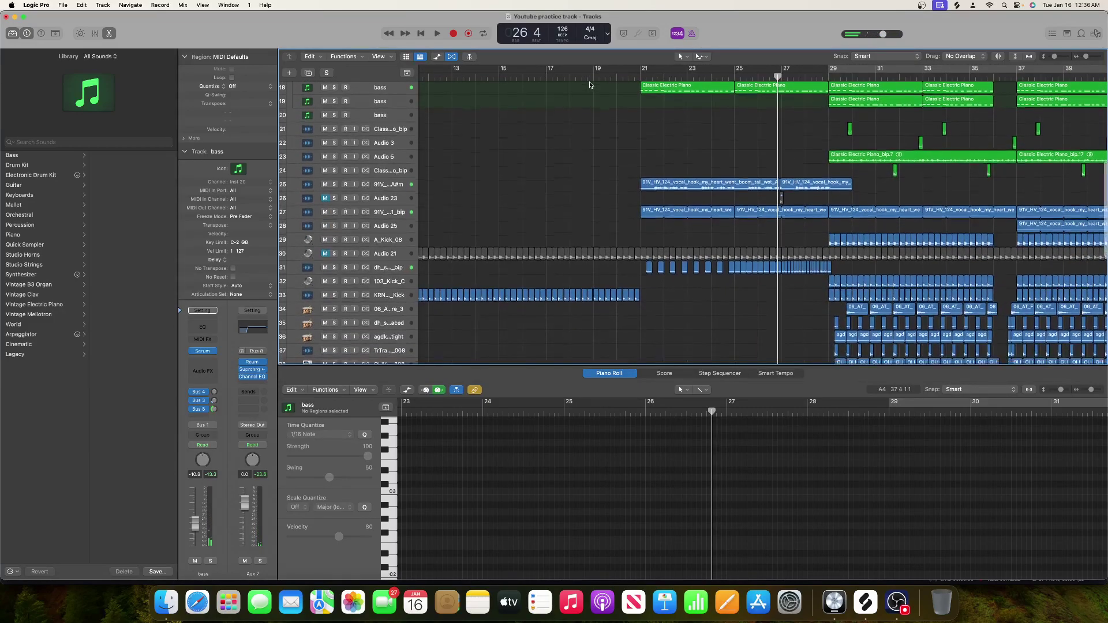
# Step: Zoom in on the build-up vocal hook, show the mixer in place of the piano roll, and play track 25 soloed
pyautogui.moveTo(1051, 58); pyautogui.dragTo(1087, 59)
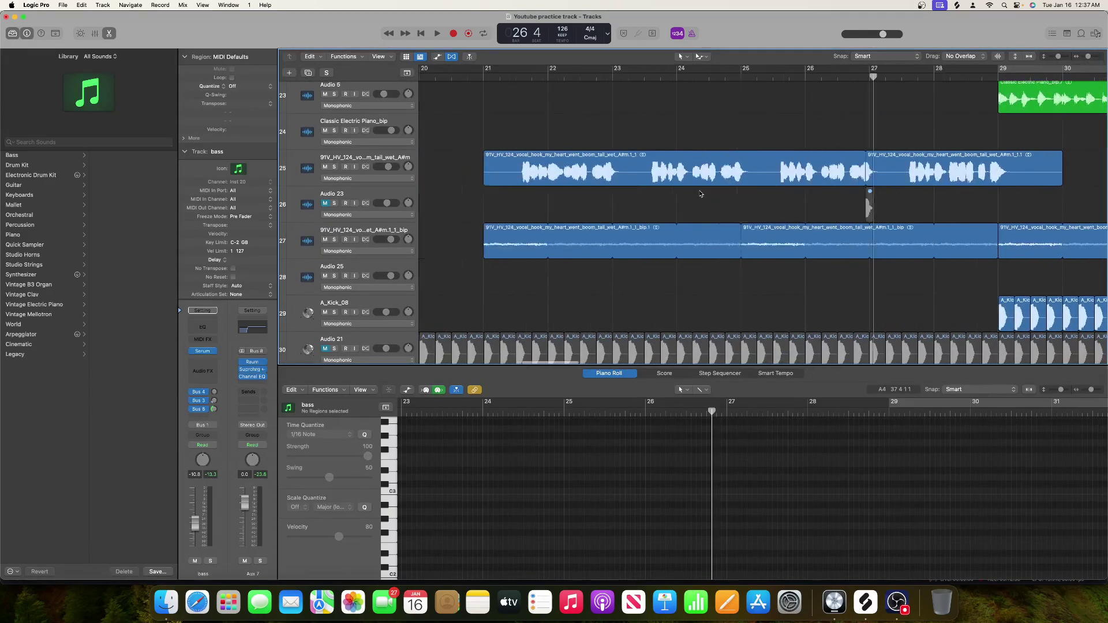
pyautogui.hscroll(3, 700, 194)
pyautogui.press('e')
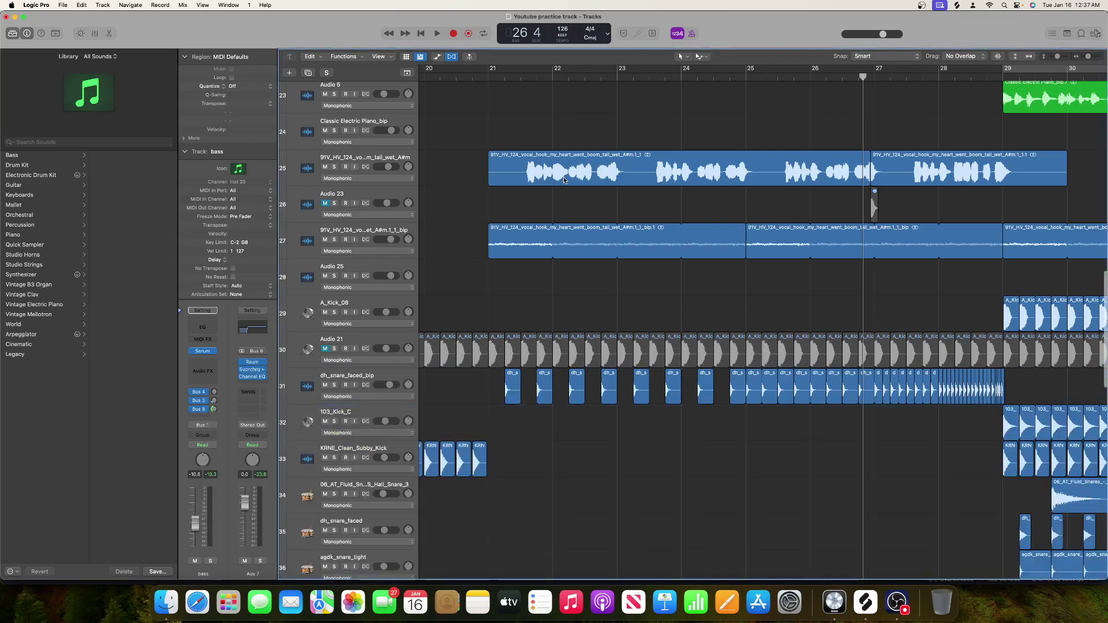
pyautogui.press('x')
pyautogui.click(520, 76)
pyautogui.click(335, 167)
pyautogui.press('space')
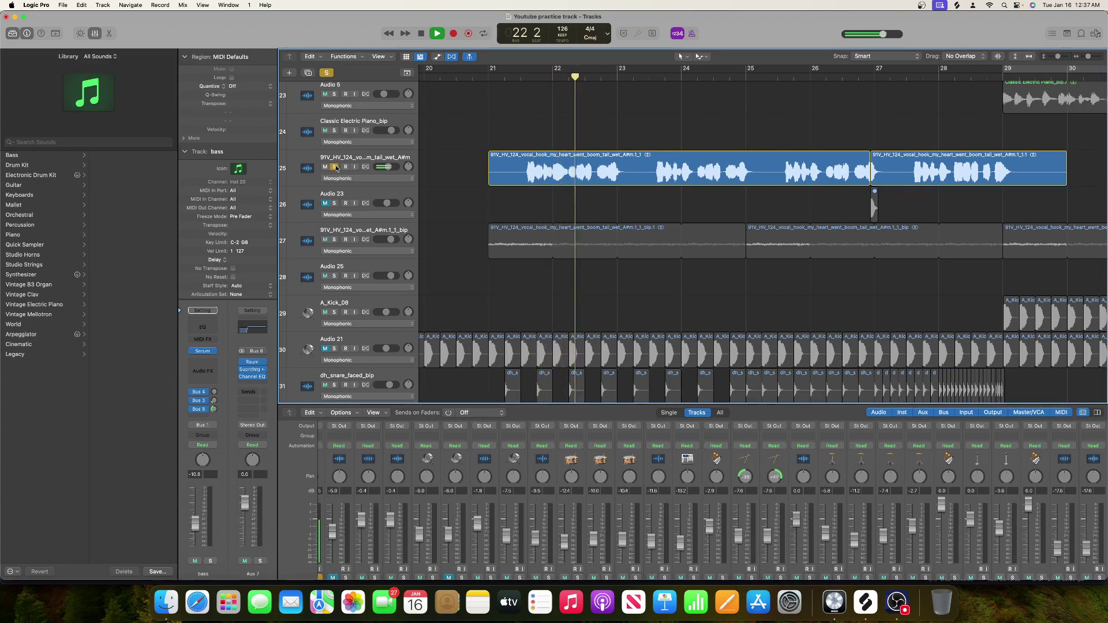
# Step: Split the first vocal hook region on track 25 just before and just after bar 23 to isolate the phrase ending
pyautogui.click(527, 78)
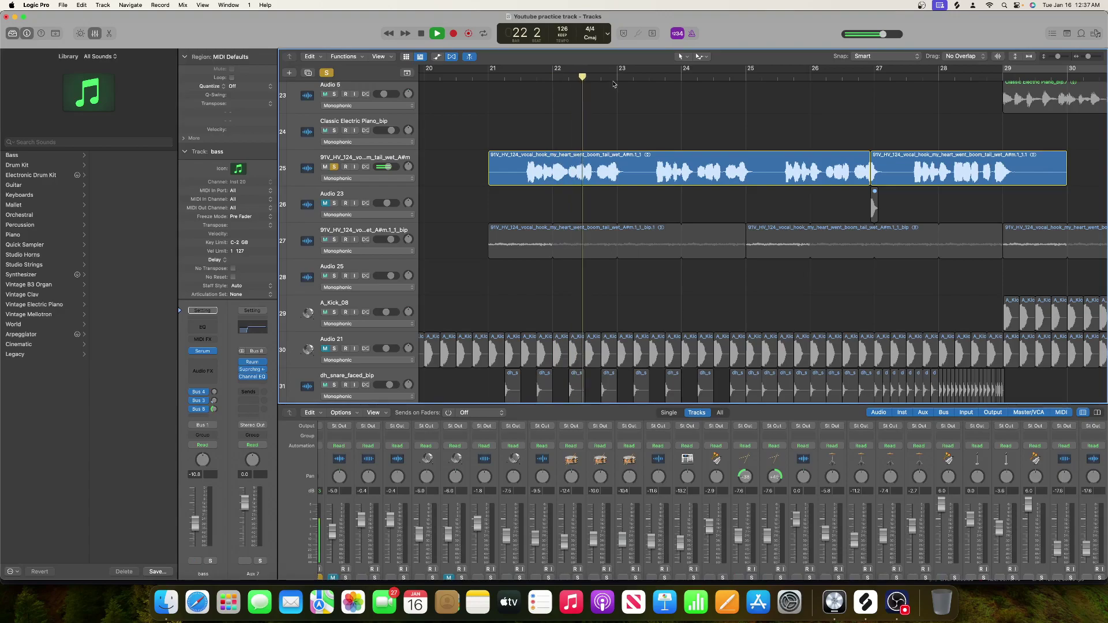
pyautogui.press('space')
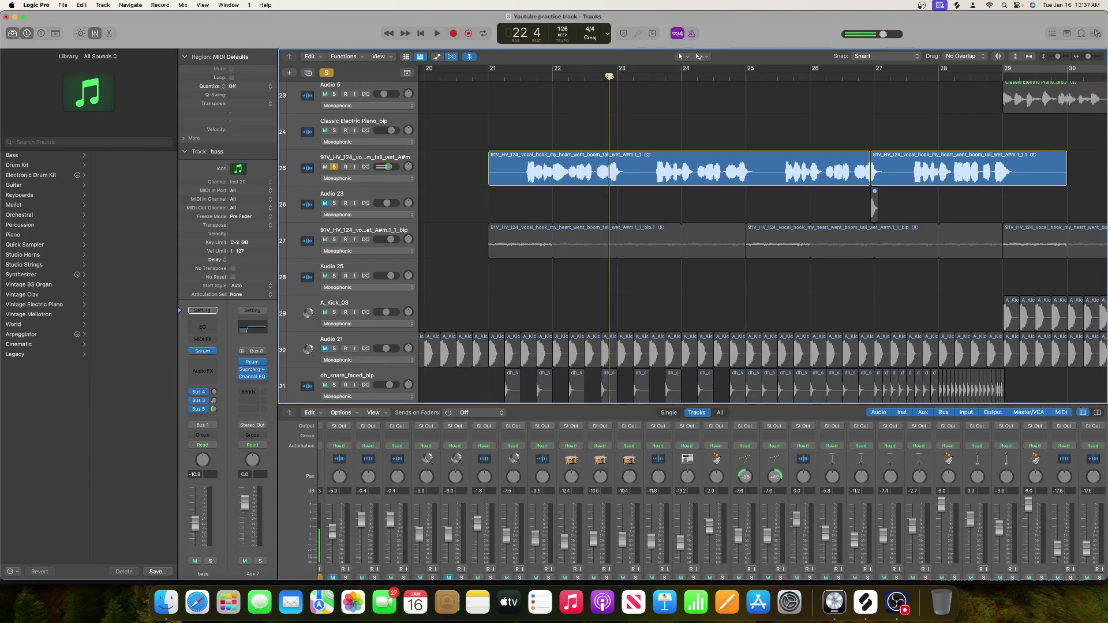
pyautogui.click(615, 171)
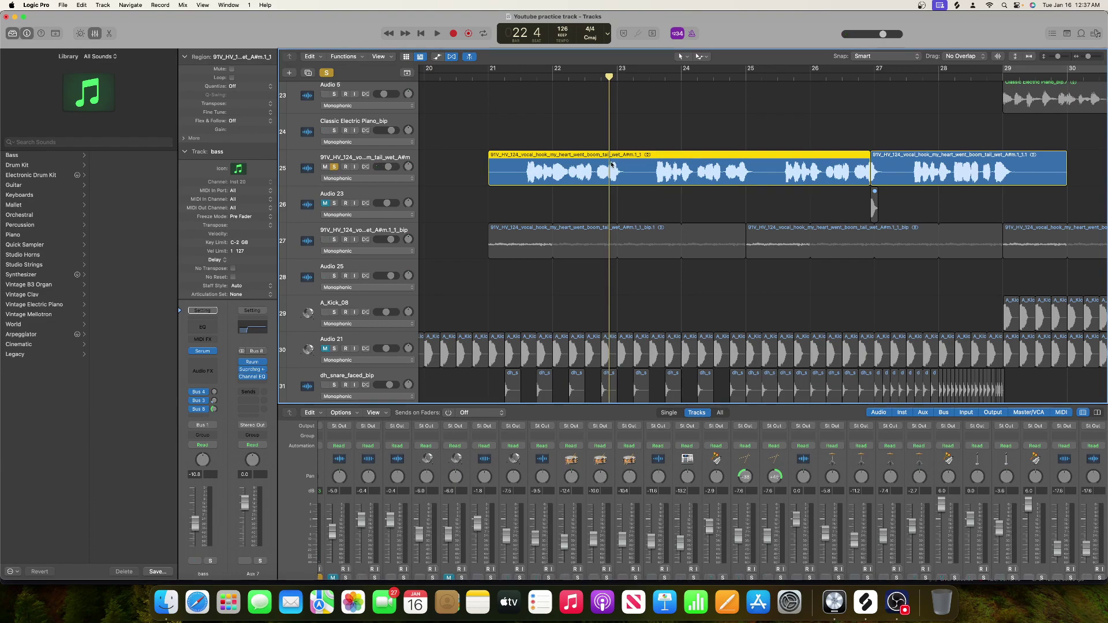
pyautogui.press('super+t')
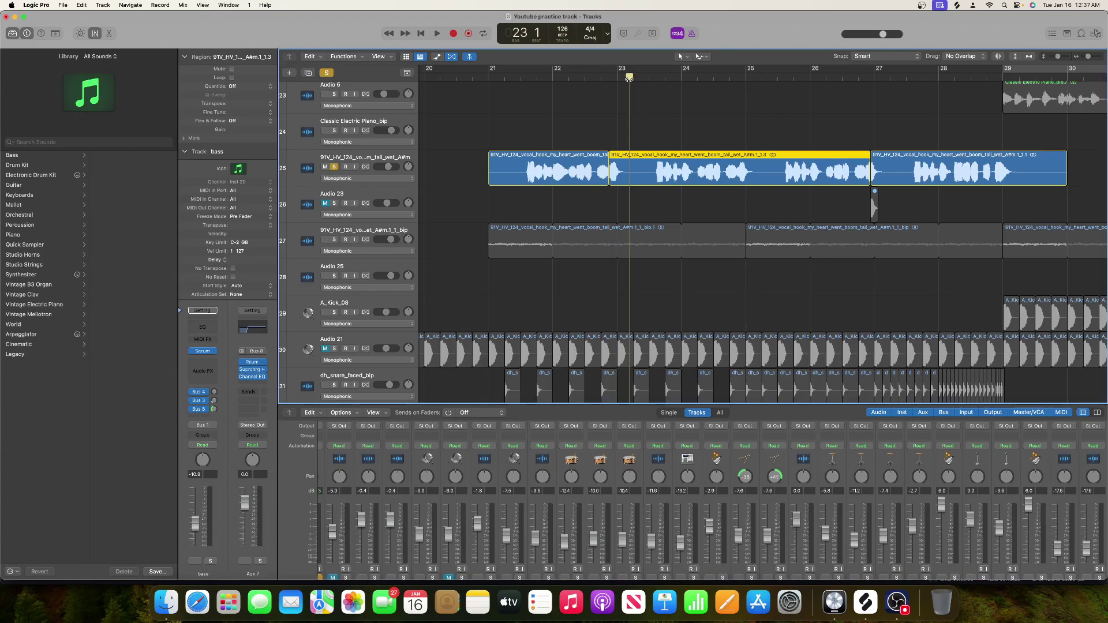
pyautogui.rightClick(619, 162)
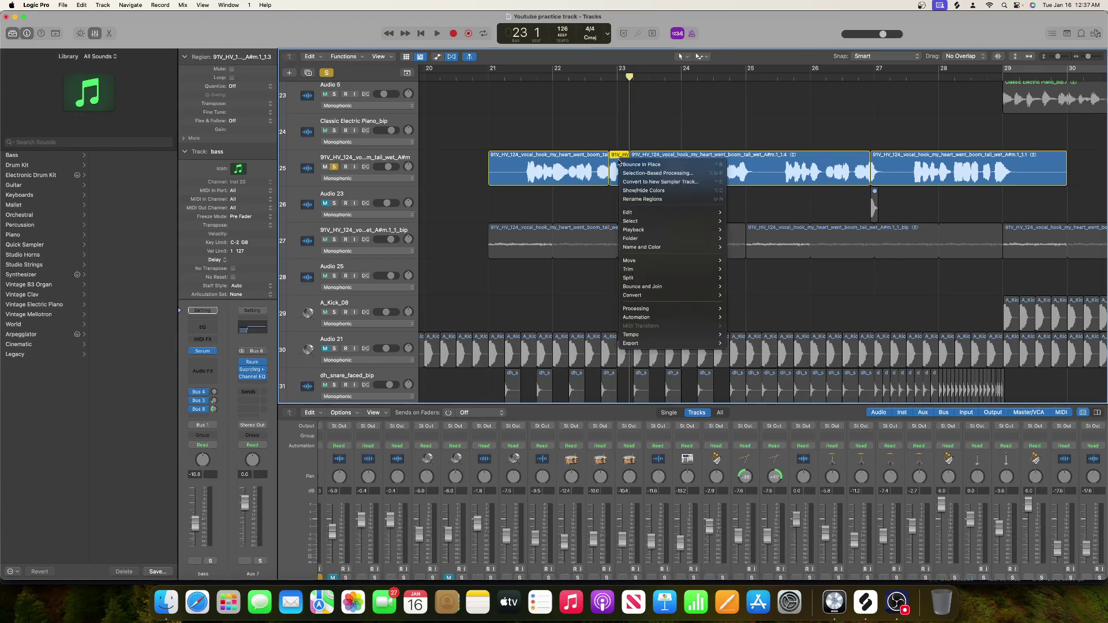
pyautogui.click(637, 164)
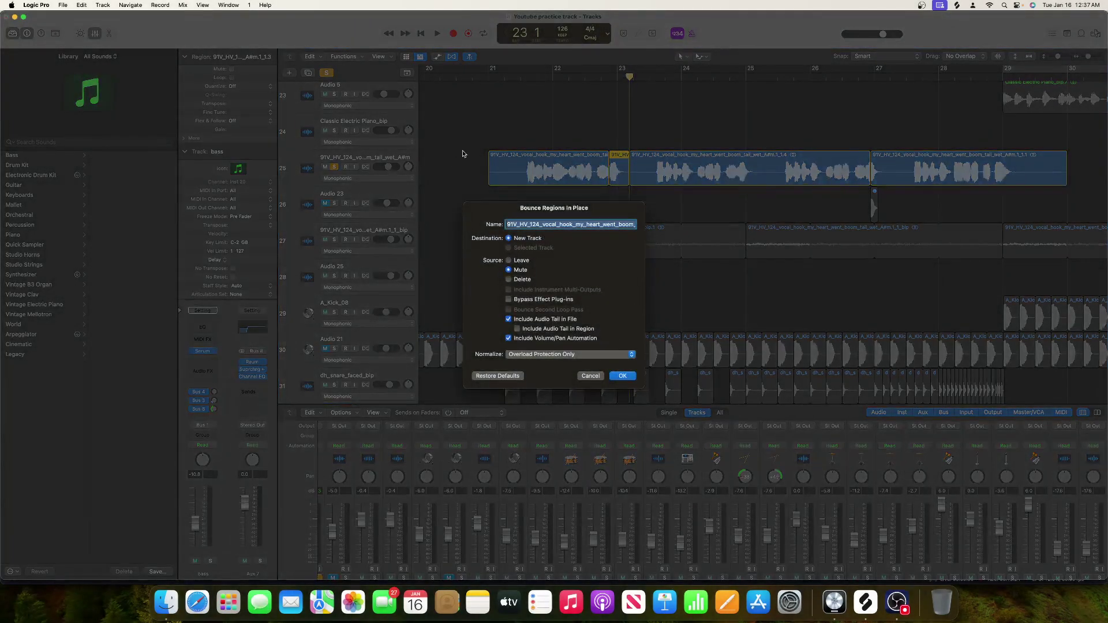
pyautogui.click(592, 376)
# Step: Dismiss the bounce dialog, insert the Native Instruments Raum reverb on vocal hook track 25 and raise its Mix
pyautogui.click(387, 161)
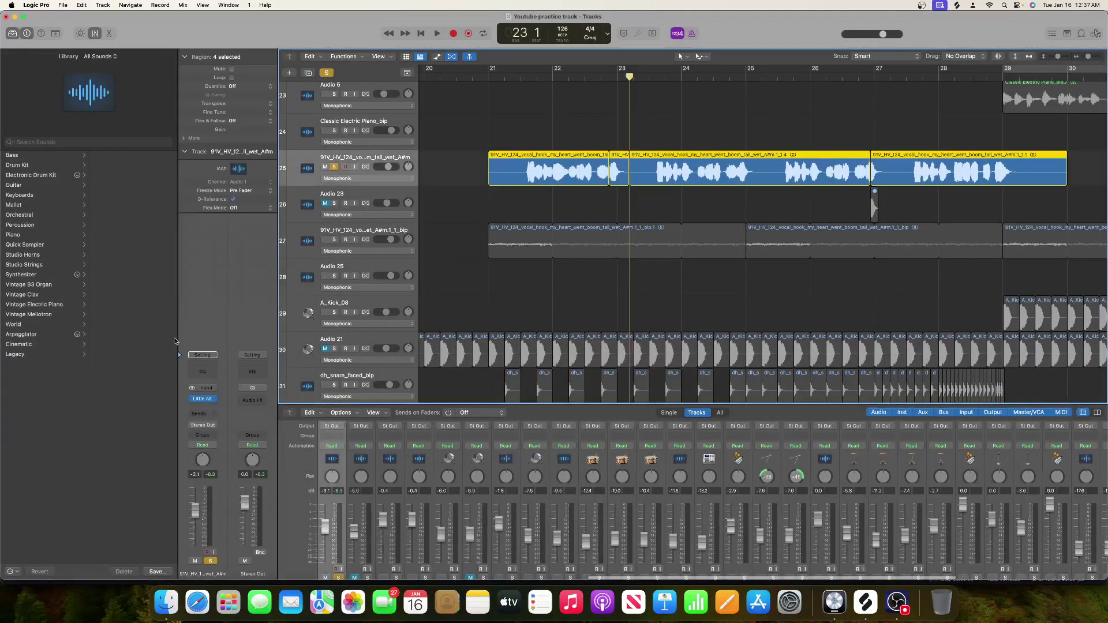
pyautogui.click(200, 407)
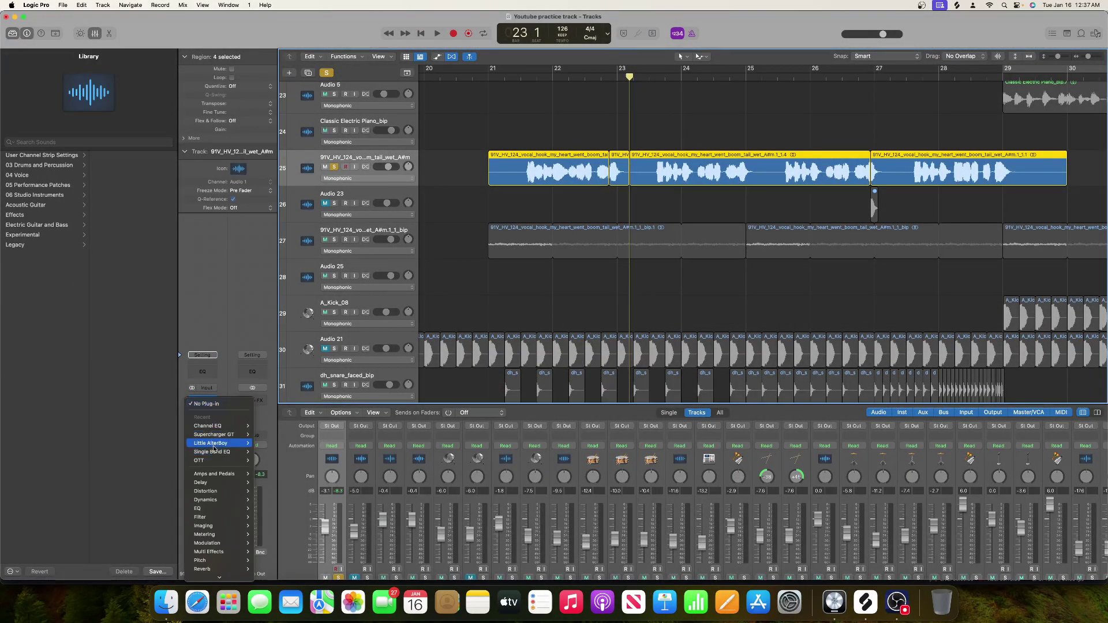
pyautogui.moveTo(214, 455)
pyautogui.moveTo(223, 577)
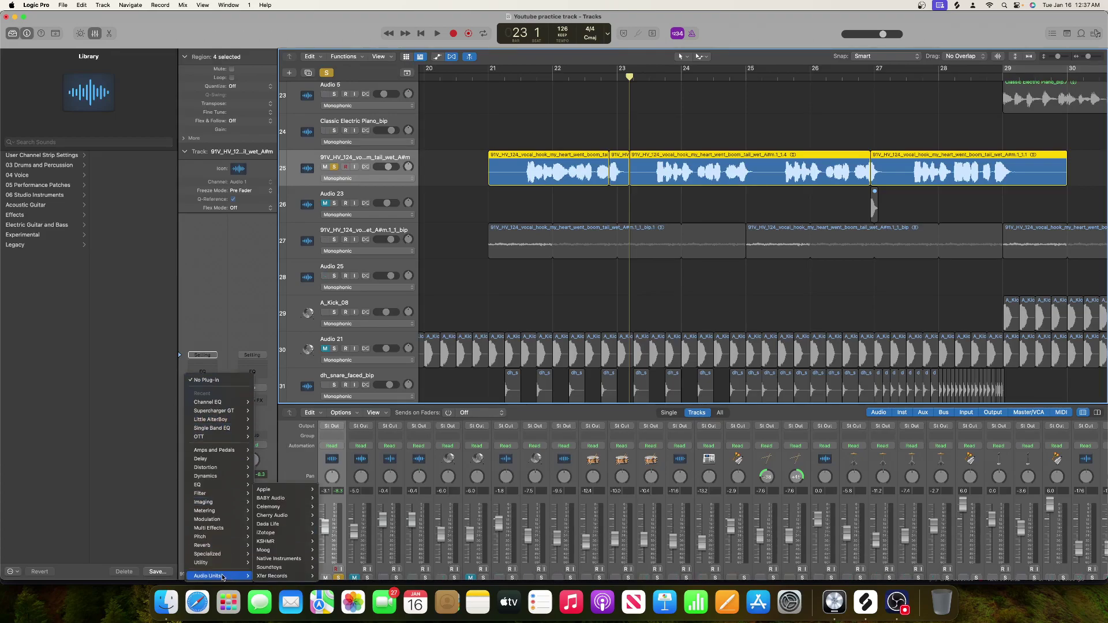
pyautogui.moveTo(283, 568)
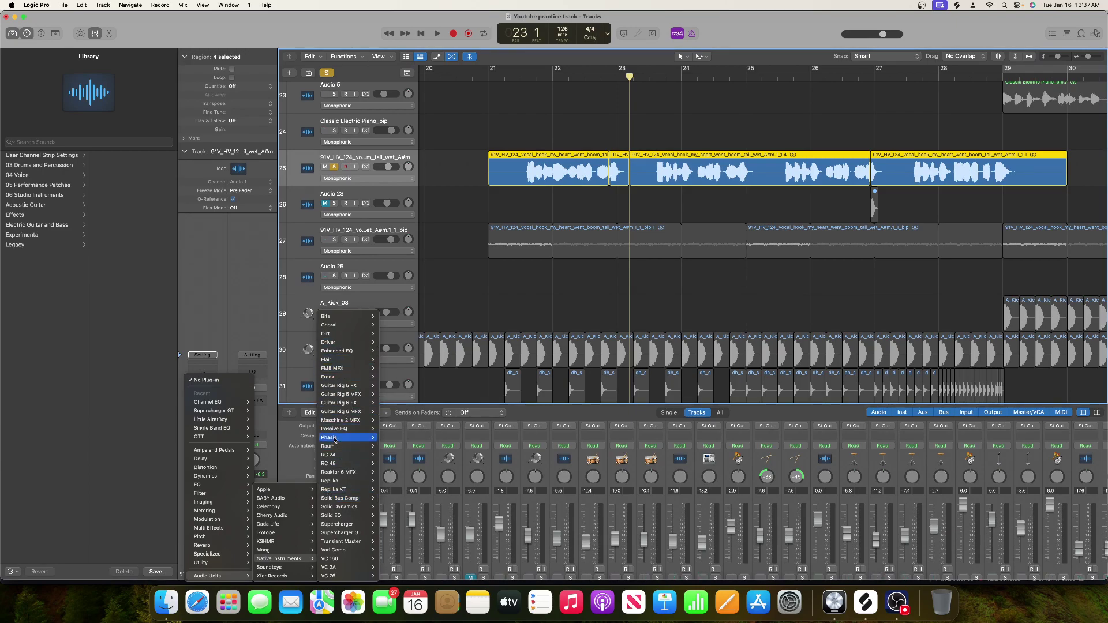
pyautogui.click(392, 449)
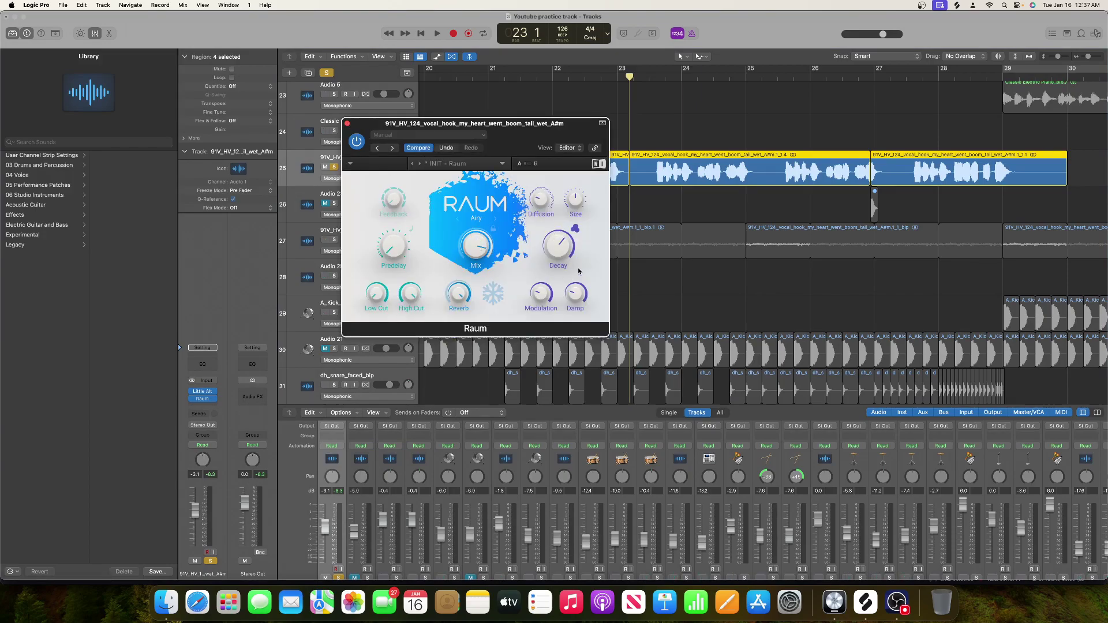
pyautogui.click(347, 124)
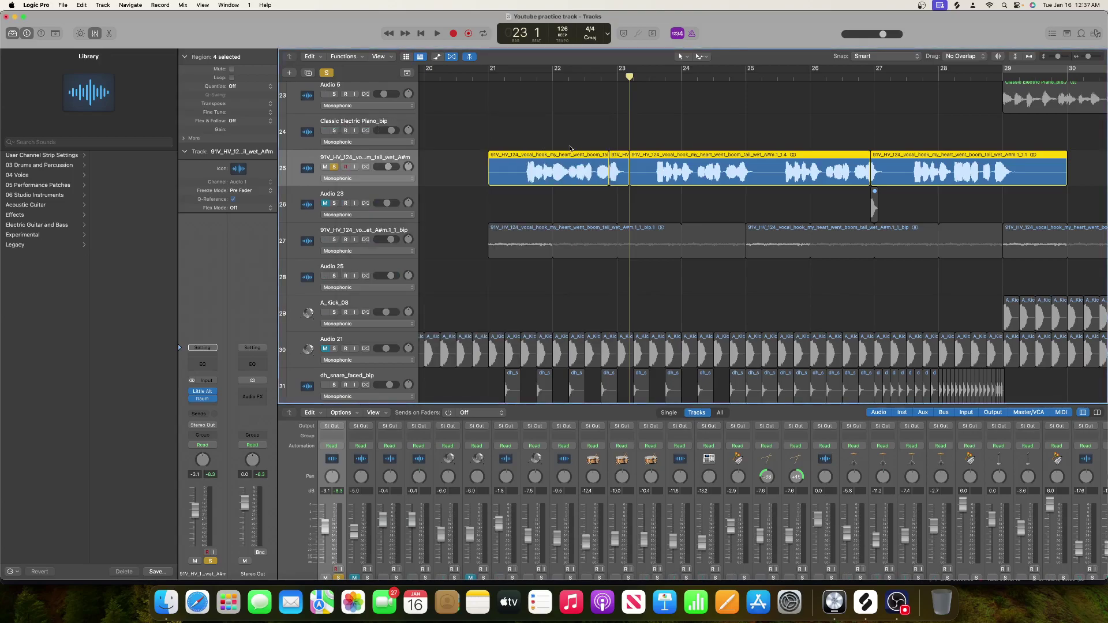
# Step: Bounce the isolated phrase ending near bar 23 in place to a new track, muting the source region
pyautogui.rightClick(618, 168)
pyautogui.click(616, 154)
pyautogui.click(604, 132)
pyautogui.rightClick(620, 163)
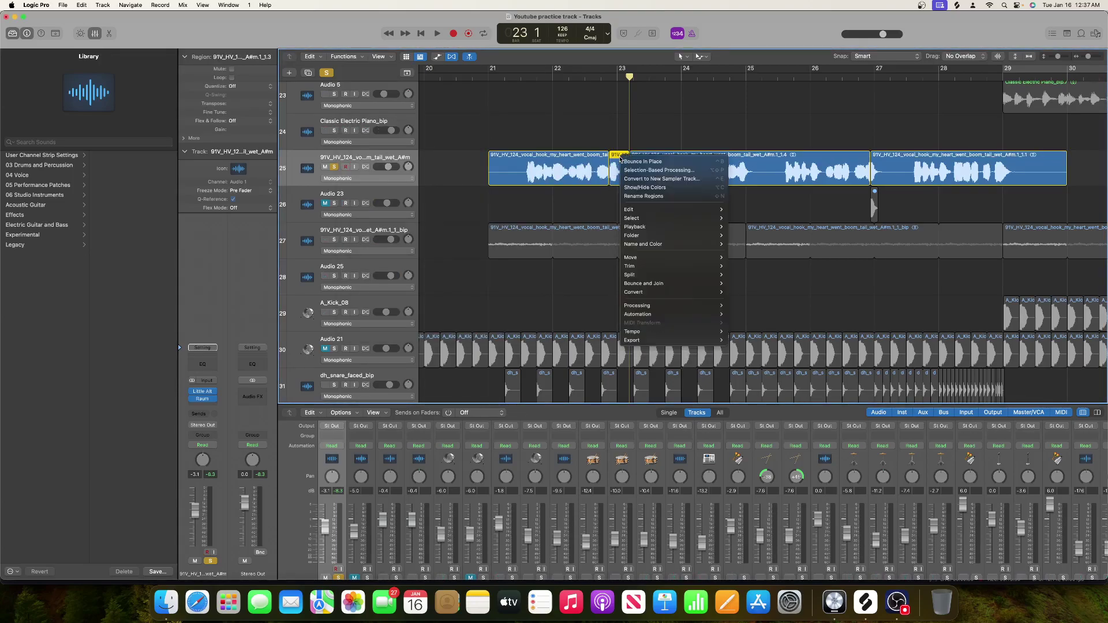
pyautogui.click(625, 161)
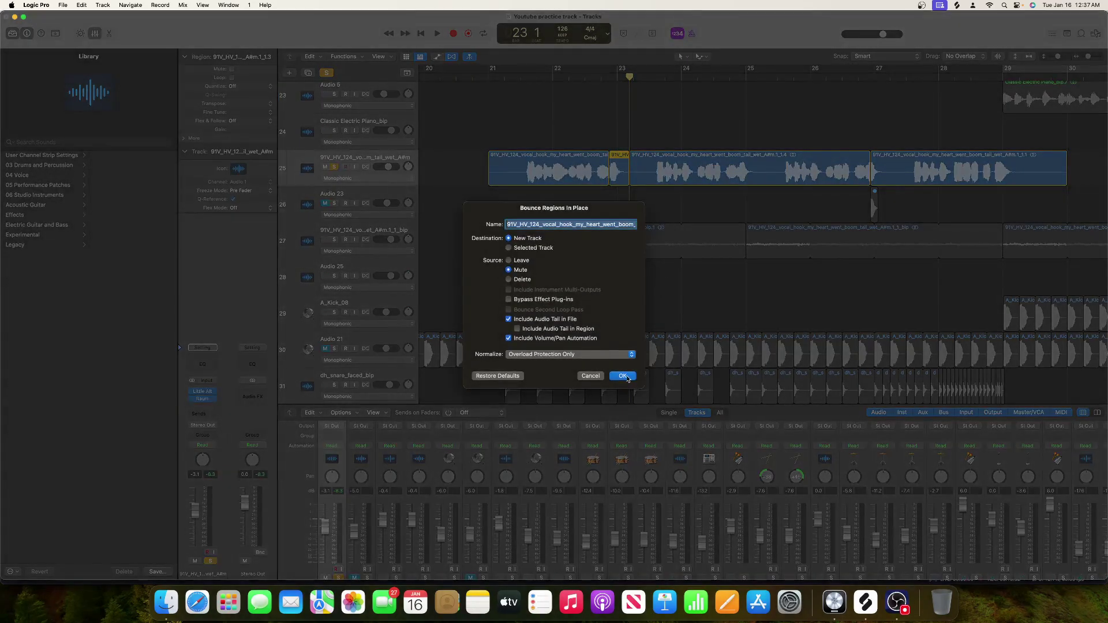
pyautogui.click(627, 376)
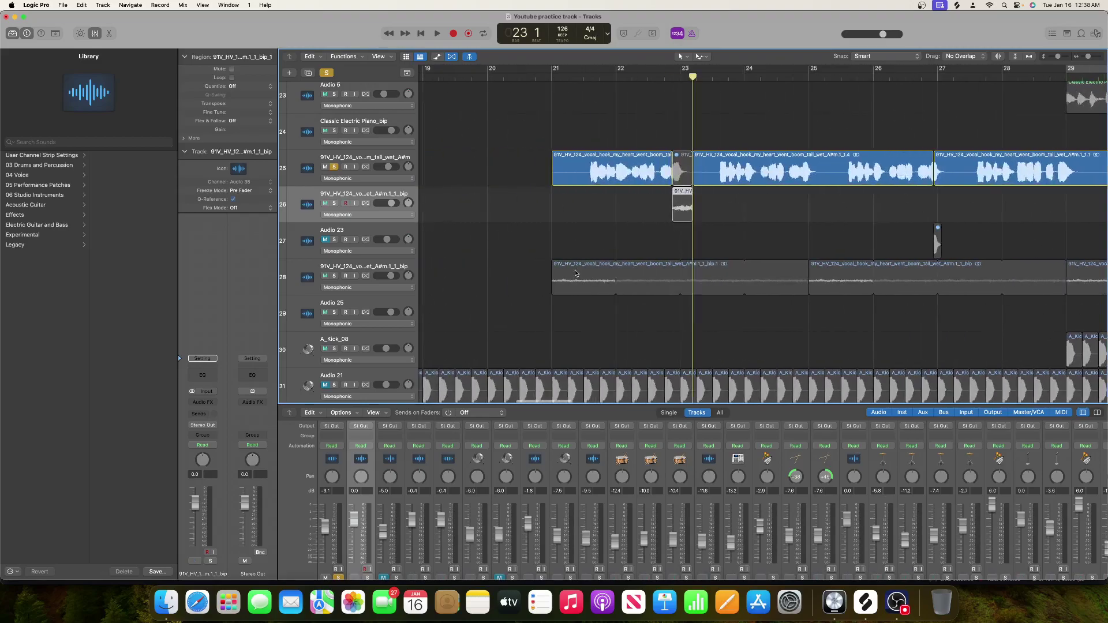
# Step: Solo the bounced vocal track 26, lengthen its region to just past bar 27 and play the reverb tail
pyautogui.click(335, 168)
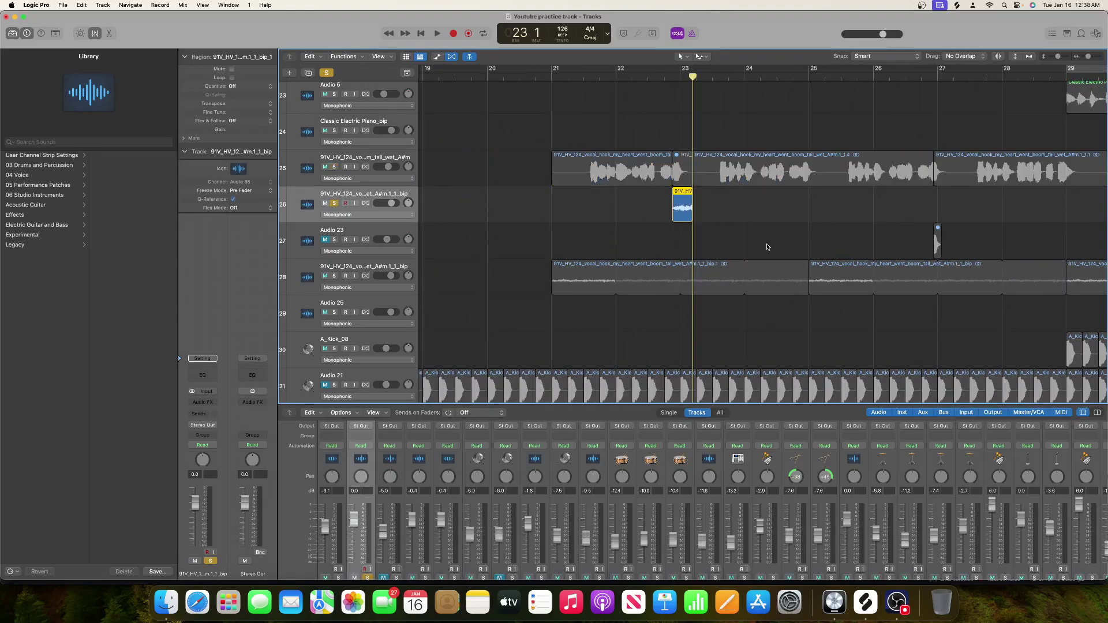
pyautogui.moveTo(703, 210); pyautogui.dragTo(943, 206)
pyautogui.press('space')
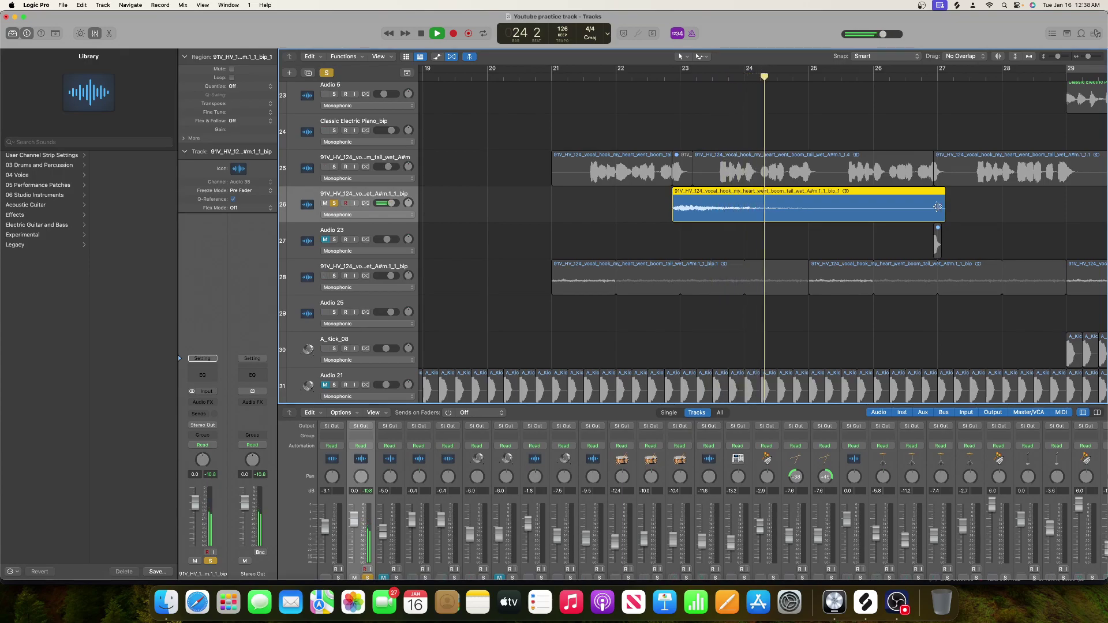
pyautogui.press('space')
# Step: Trim the start of the bounced region to just after bar 23 and reverse its audio in the File editor
pyautogui.moveTo(675, 212); pyautogui.dragTo(705, 212)
pyautogui.rightClick(741, 193)
pyautogui.click(703, 206)
pyautogui.doubleClick(733, 196)
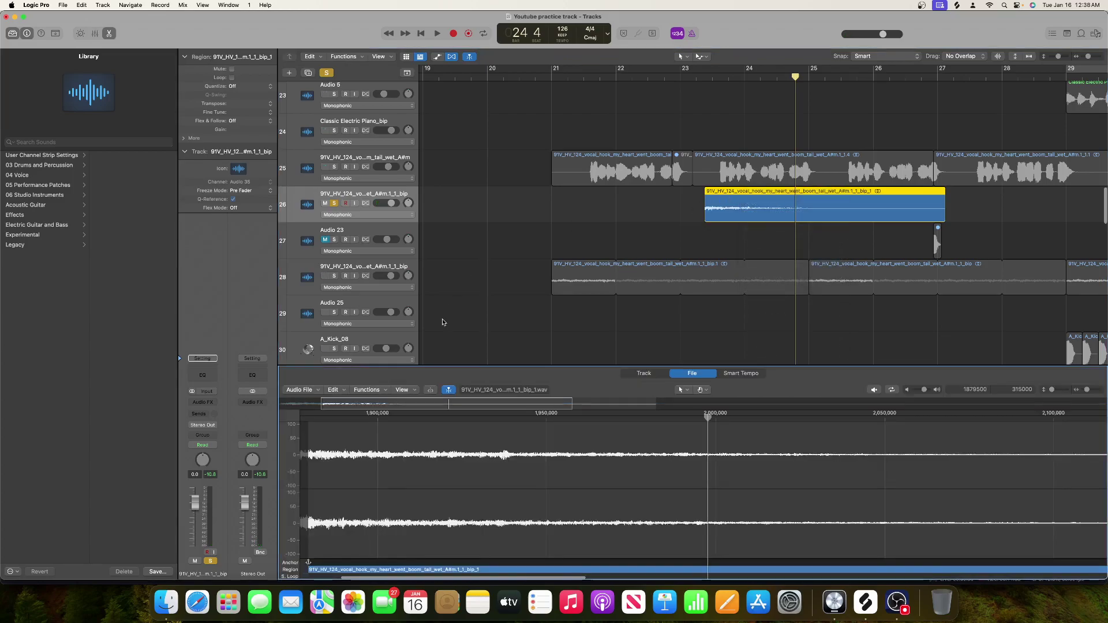
pyautogui.click(365, 390)
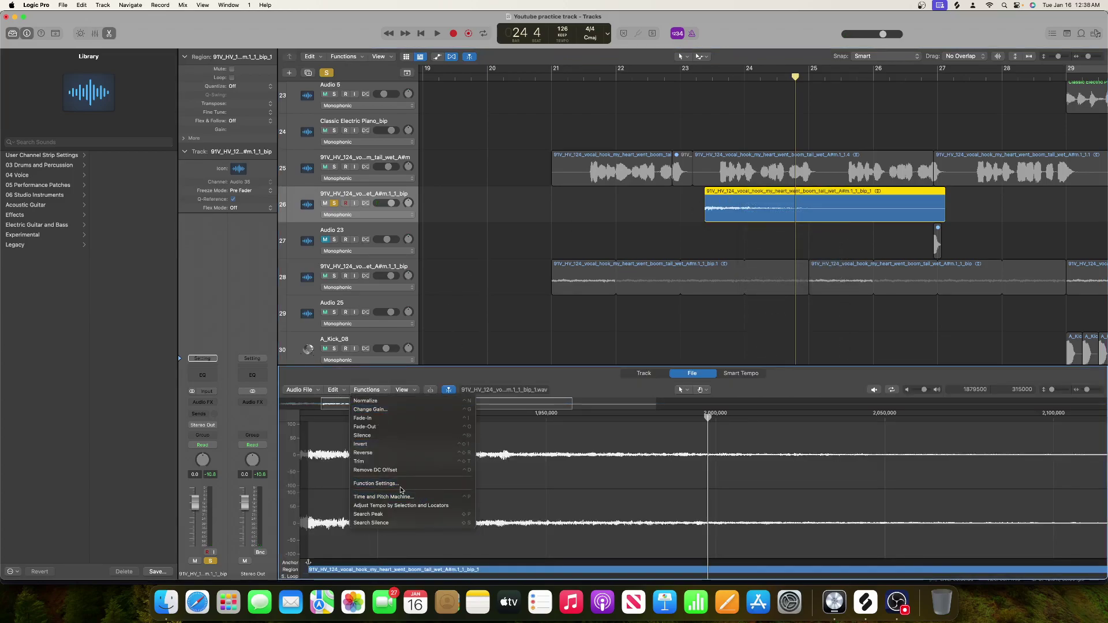
pyautogui.click(386, 456)
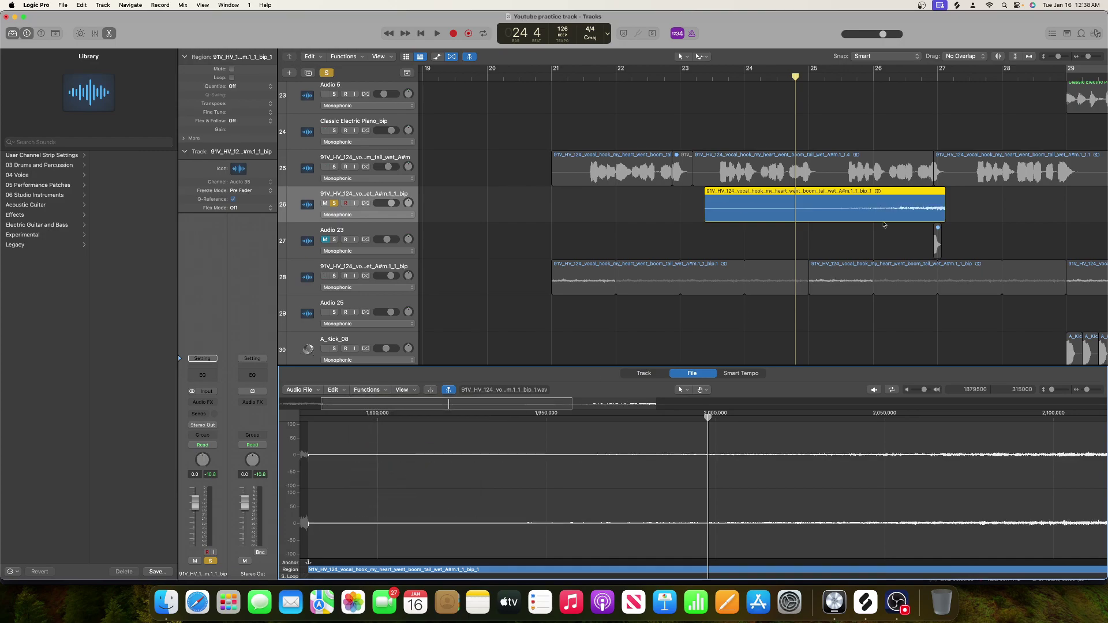
# Step: Move the reversed vocal region so it ends at bar 21 and play the lead-in with solo turned off
pyautogui.moveTo(915, 194); pyautogui.dragTo(522, 193)
pyautogui.hscroll(-2, 521, 193)
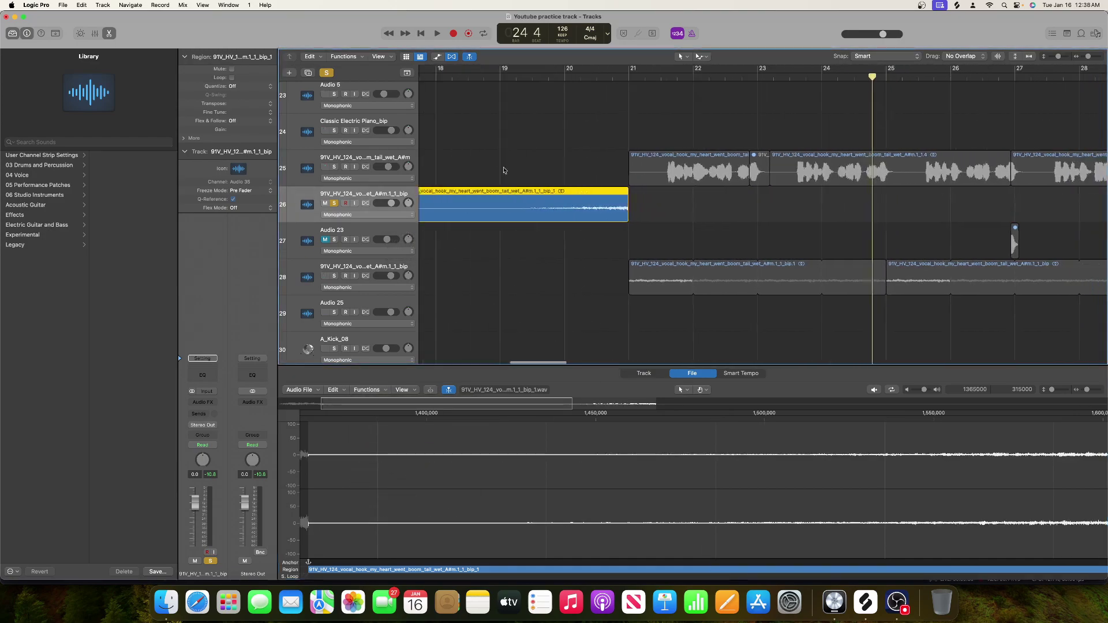
pyautogui.click(327, 73)
pyautogui.click(463, 77)
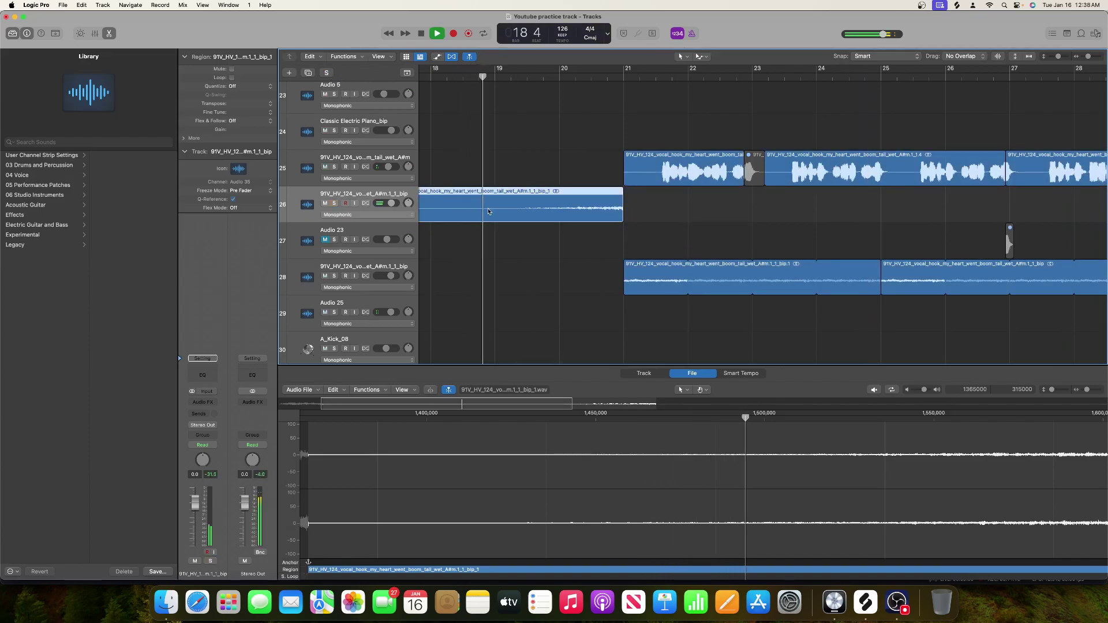
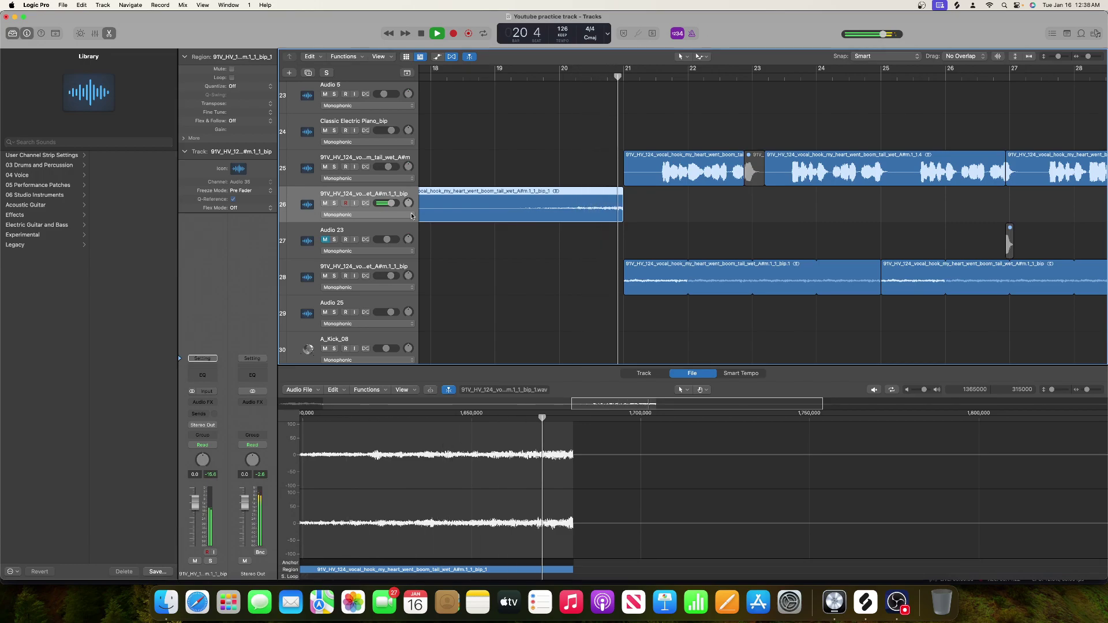
pyautogui.hscroll(-5, 411, 216)
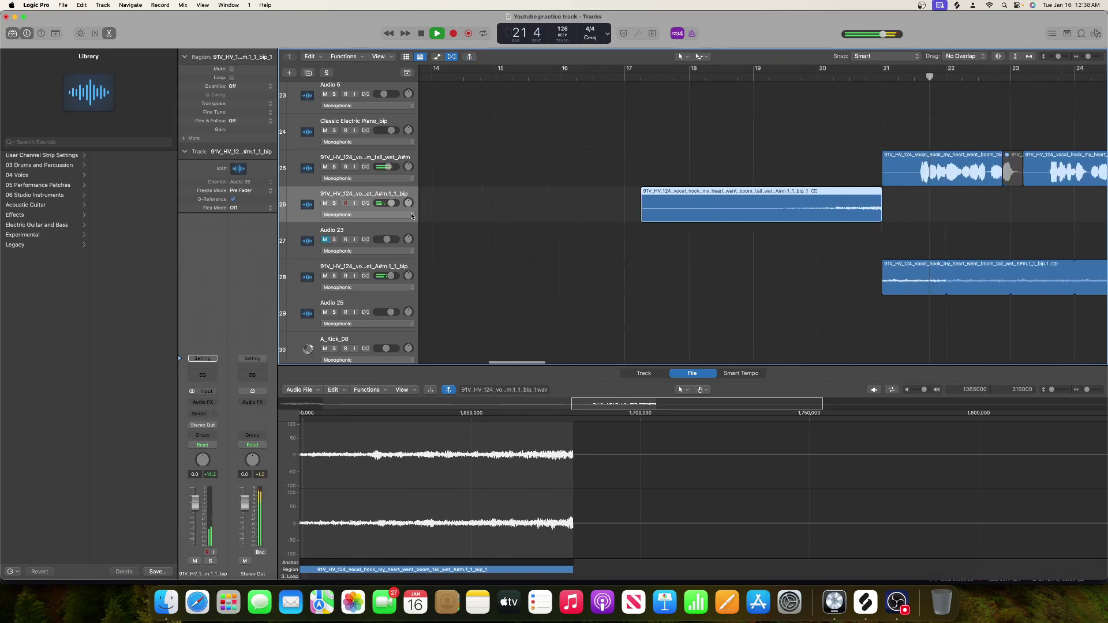
pyautogui.press('space')
# Step: Remove the Raum reverb from vocal hook track 25
pyautogui.click(358, 157)
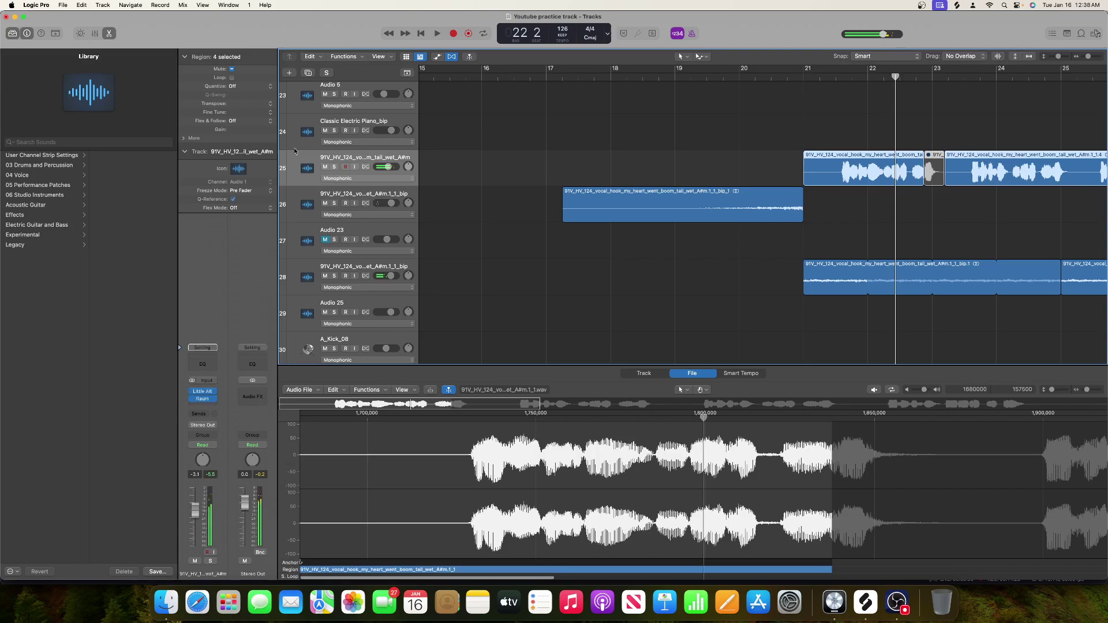
pyautogui.click(216, 402)
pyautogui.press('Escape')
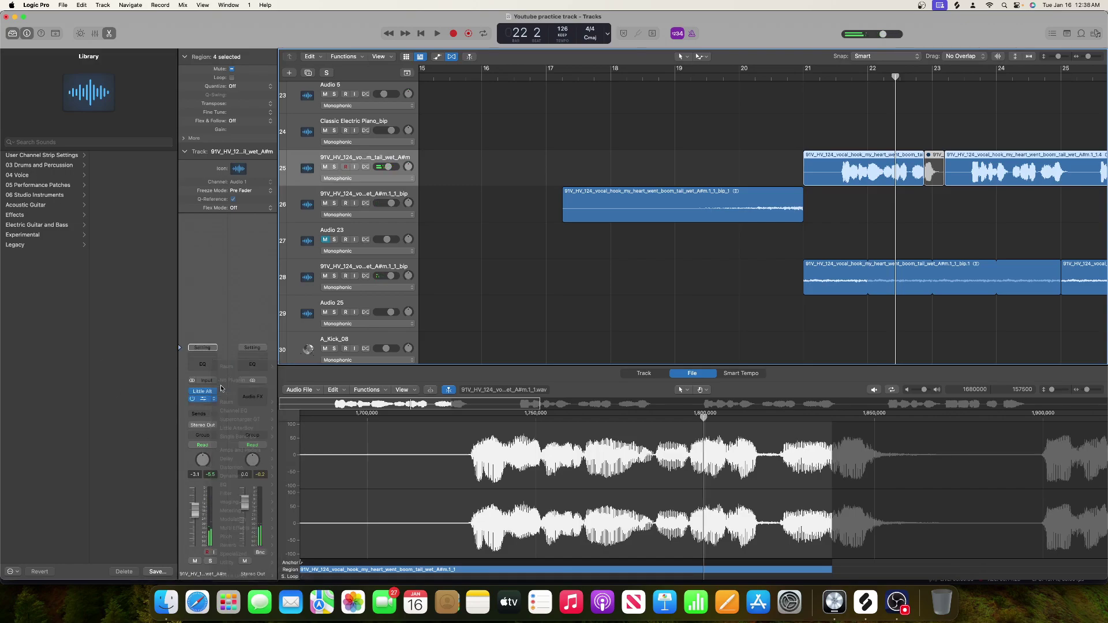
# Step: Show automation and draw a volume ramp on track 26 from -∞ dB at about bar 19 to 0 dB at bar 21
pyautogui.click(378, 197)
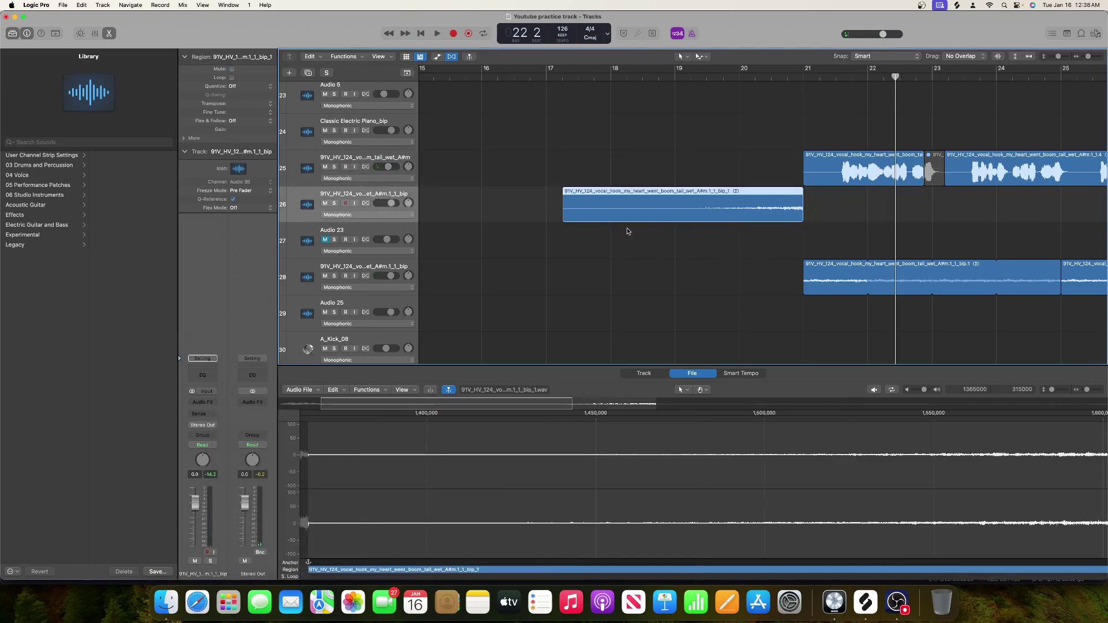
pyautogui.press('a')
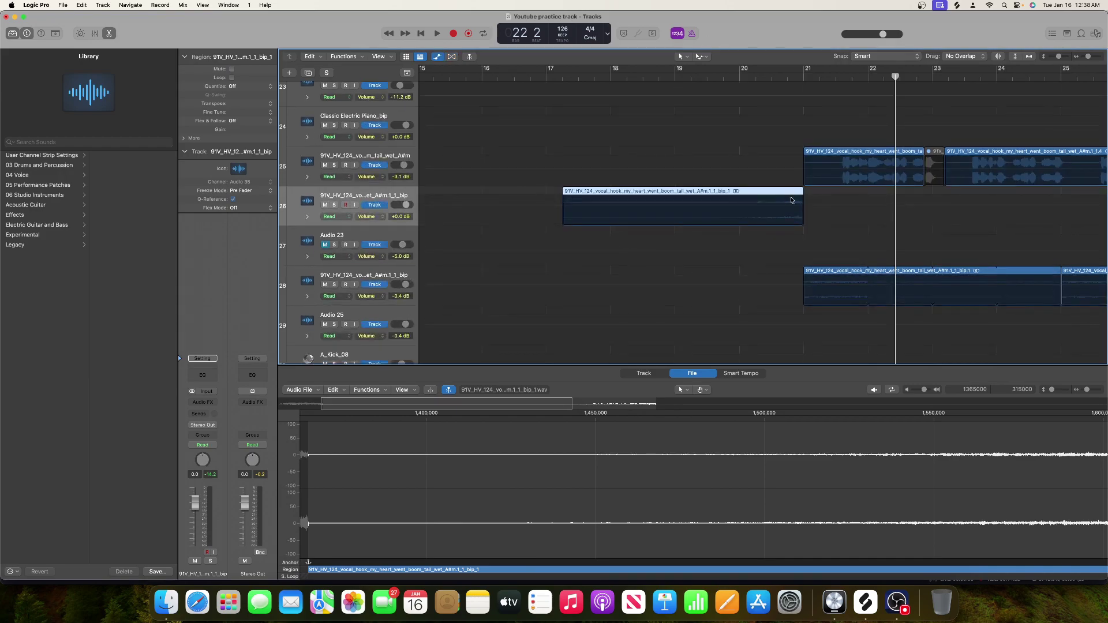
pyautogui.click(802, 207)
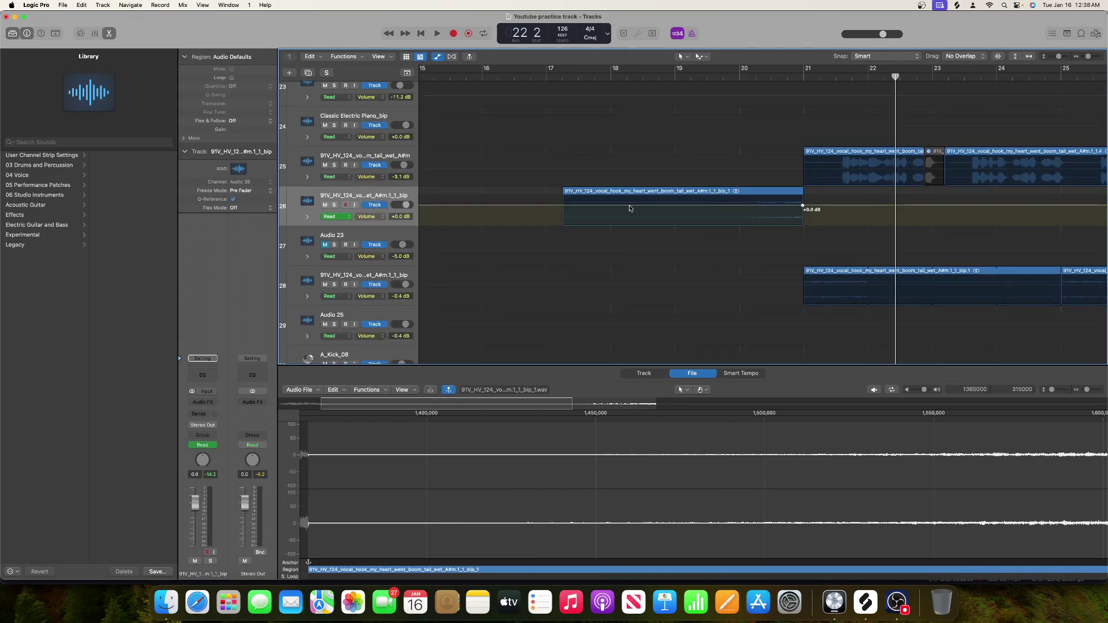
pyautogui.moveTo(663, 207); pyautogui.dragTo(663, 226)
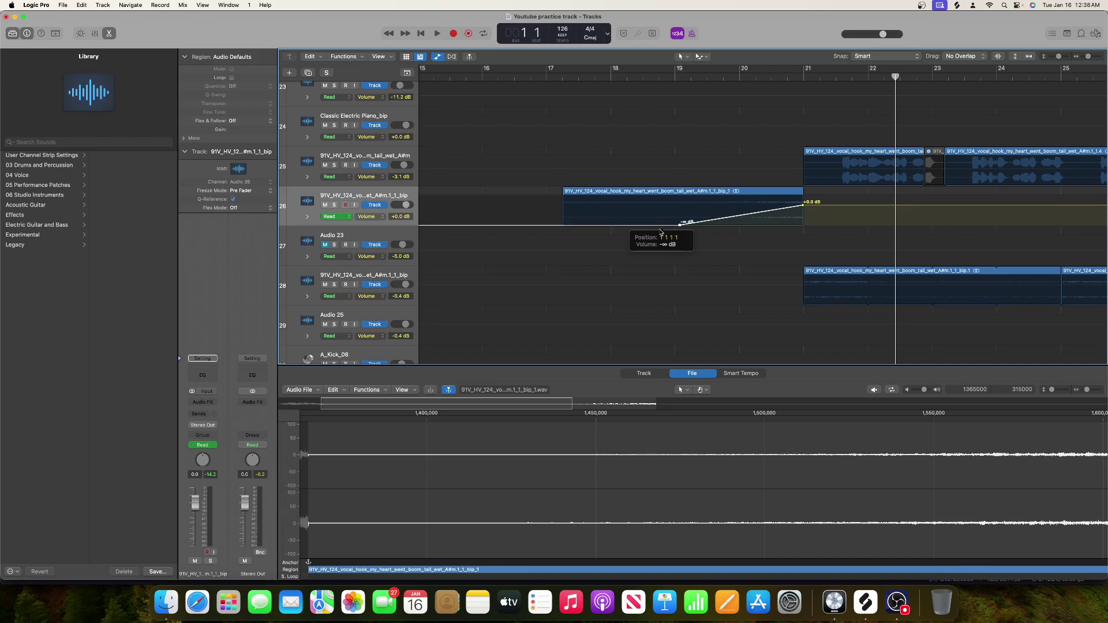
# Step: Bend the track 26 volume ramp with the Automation Curve Tool so it rises slowly and steepens toward bar 21
pyautogui.click(694, 57)
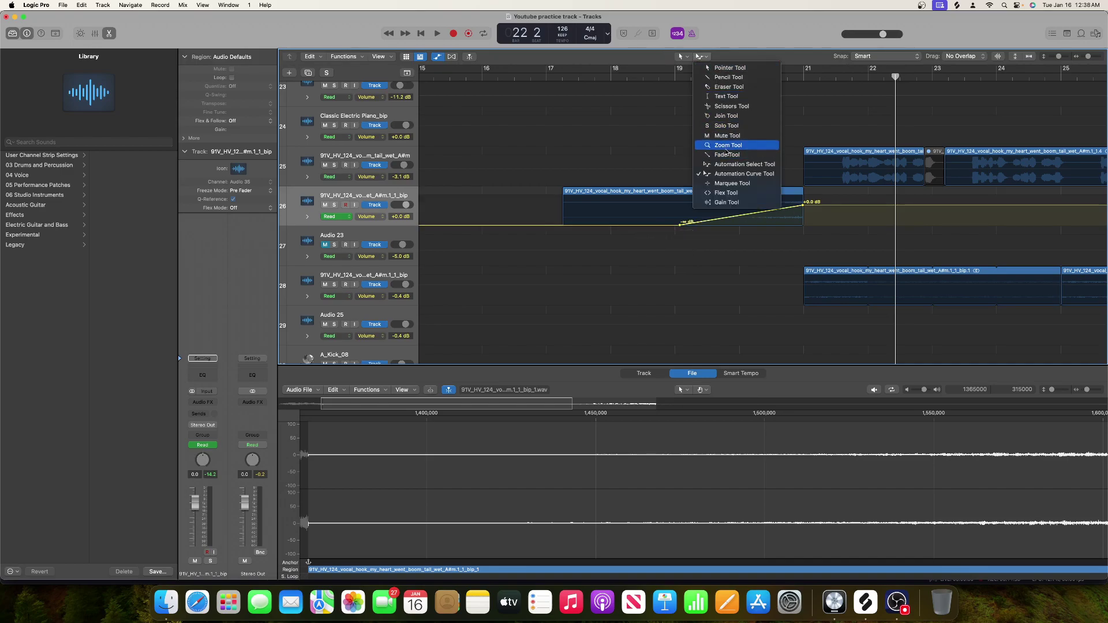
pyautogui.click(768, 213)
pyautogui.click(700, 56)
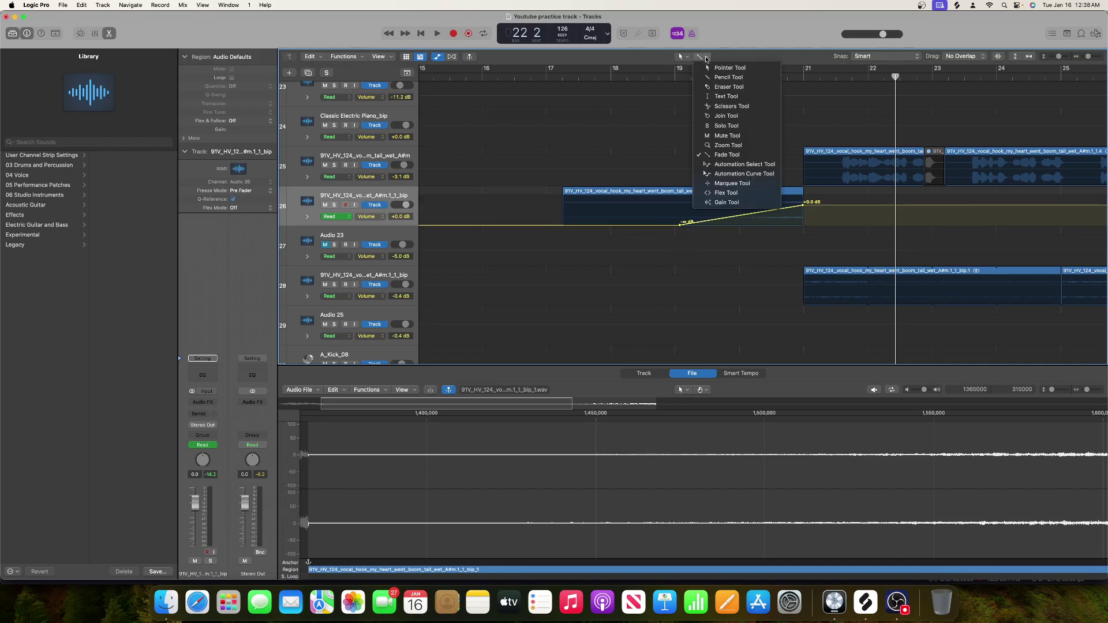
pyautogui.click(740, 174)
pyautogui.moveTo(762, 214); pyautogui.dragTo(781, 280)
pyautogui.scroll(-1, 702, 267)
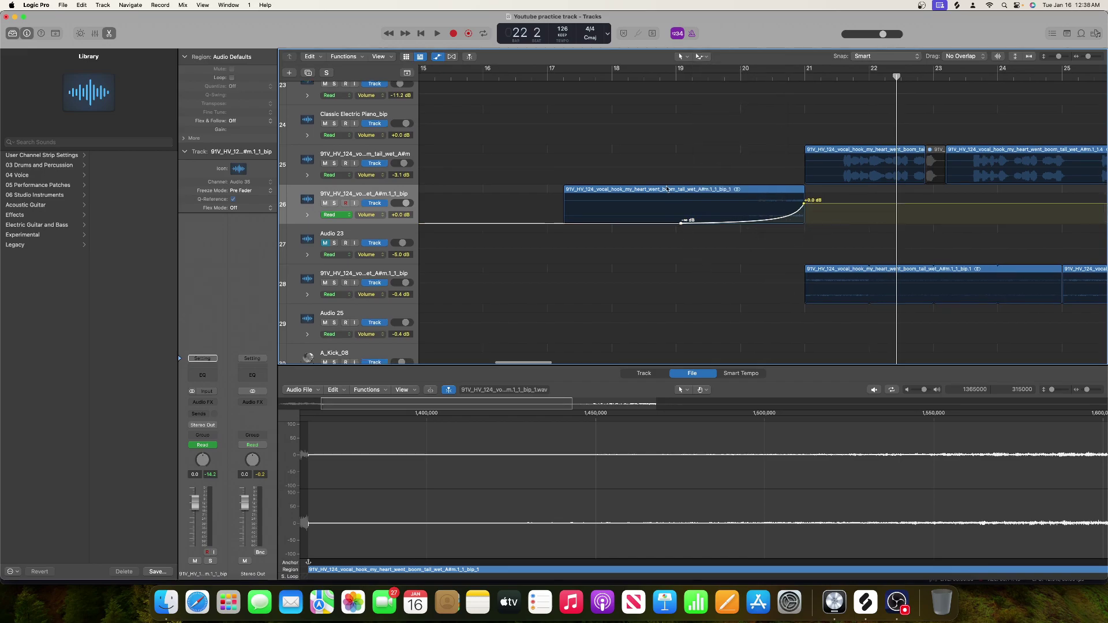
# Step: Play the reversed vocal swell from before bar 19 through bar 22
pyautogui.click(663, 79)
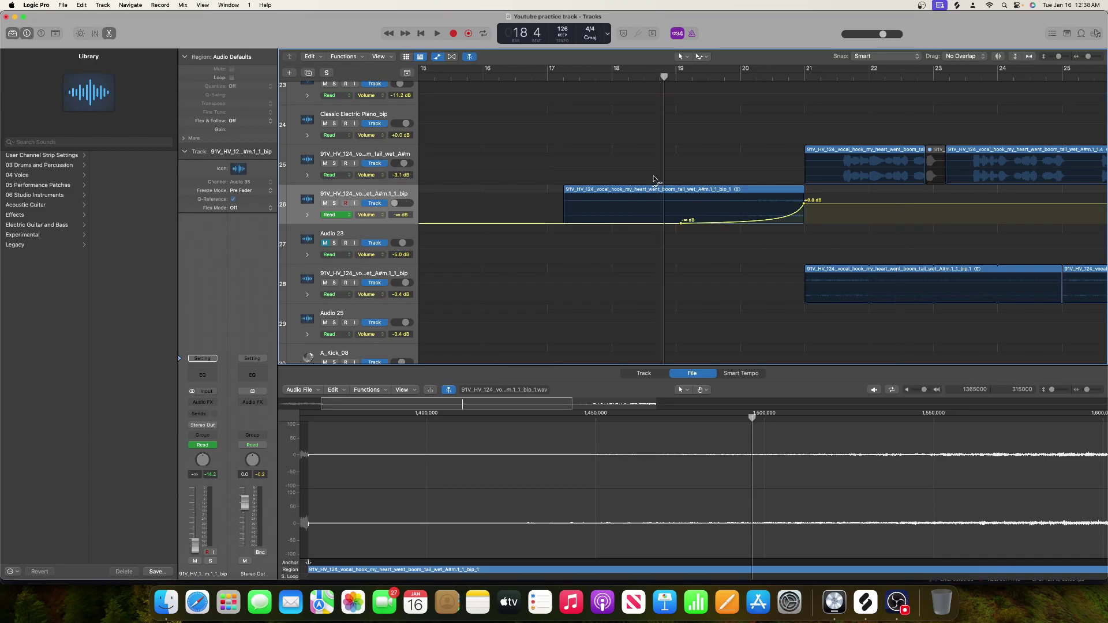
pyautogui.press('space')
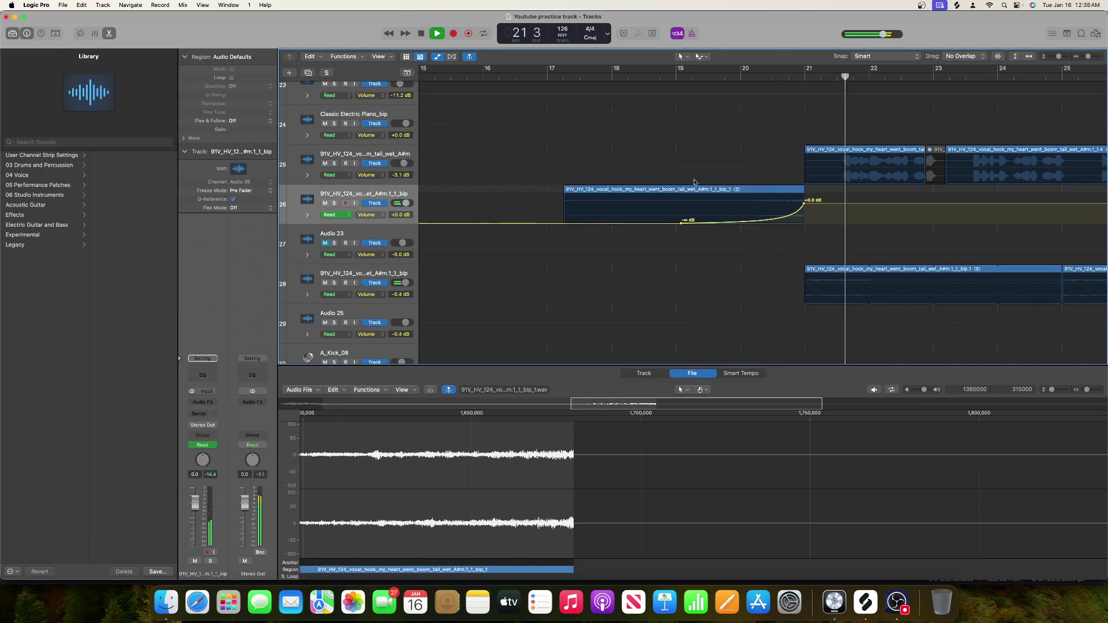
pyautogui.press('space')
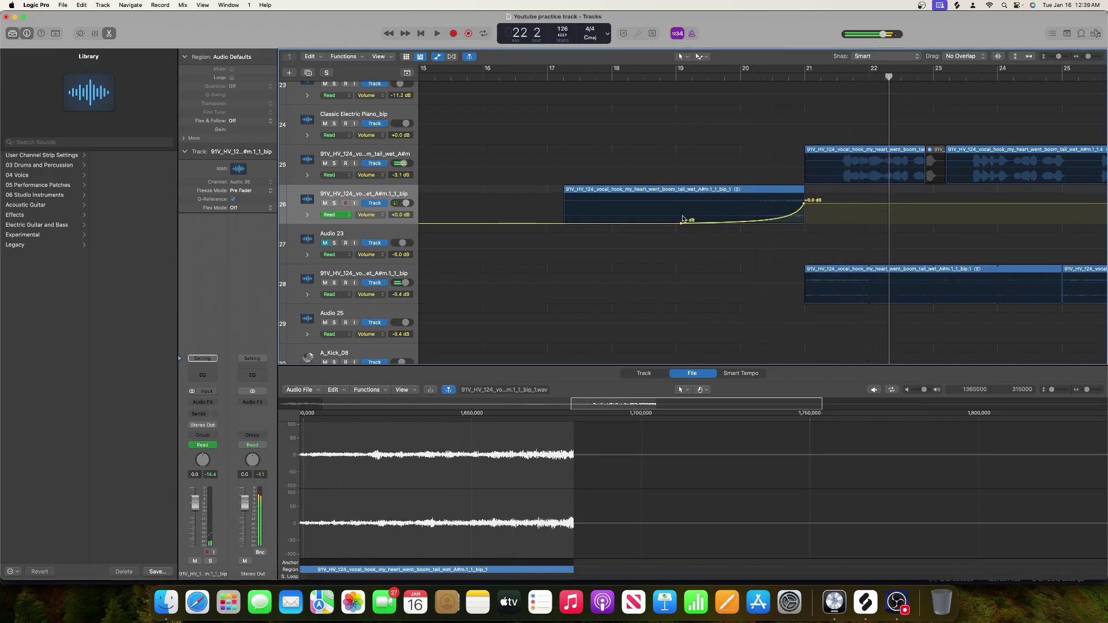
# Step: Hide the track automation and try to fade the end of the reversed region at bar 21 with the Fade Tool
pyautogui.press('super+f')
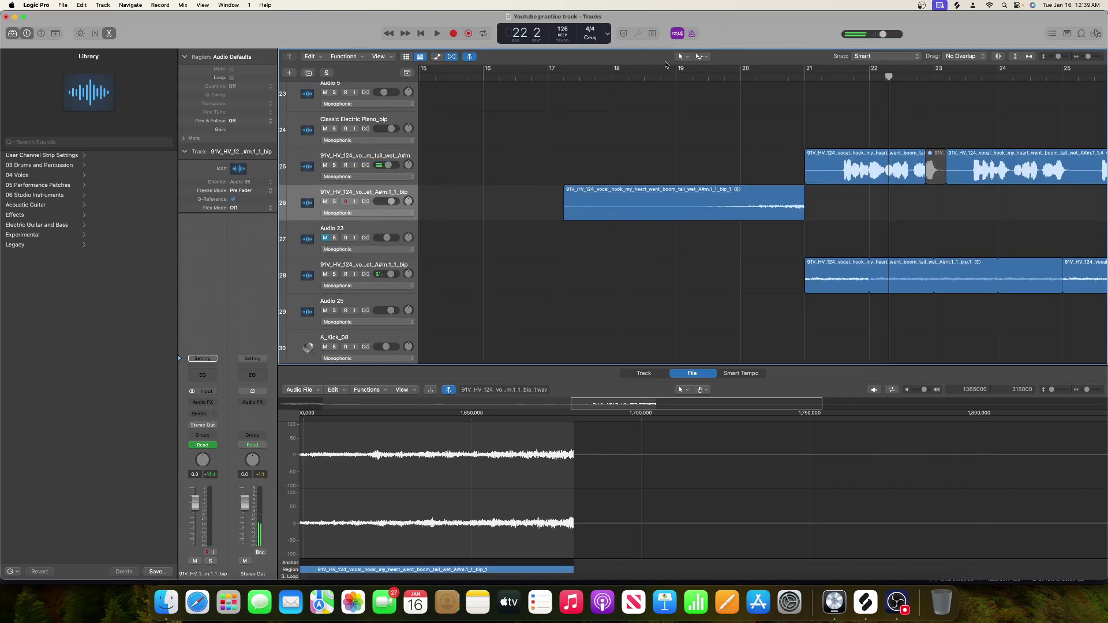
pyautogui.click(702, 56)
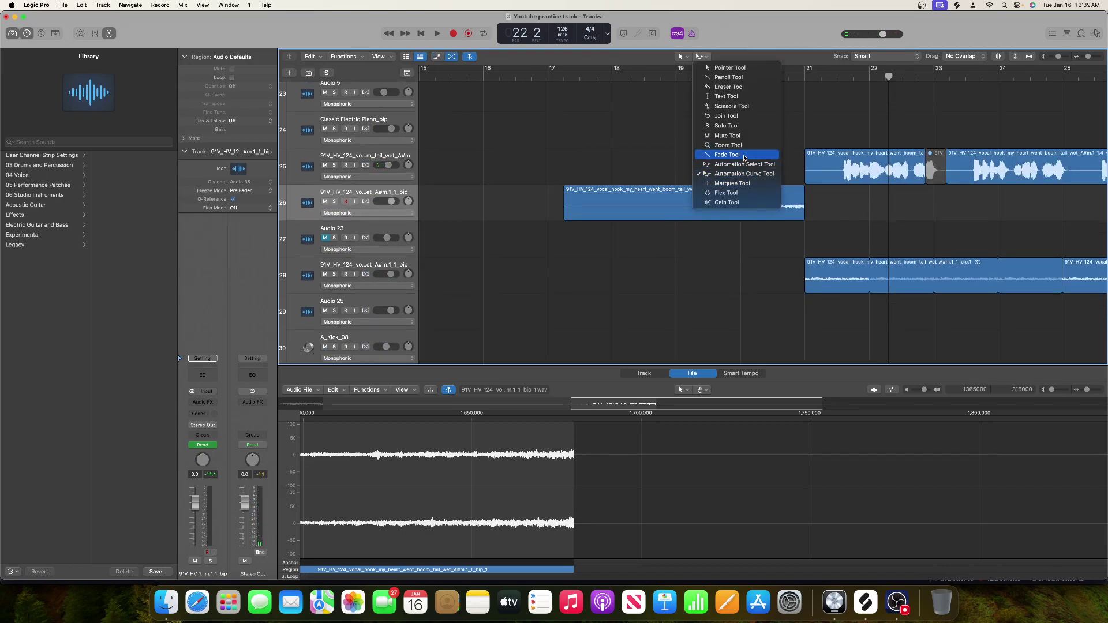
pyautogui.click(825, 221)
pyautogui.click(1092, 58)
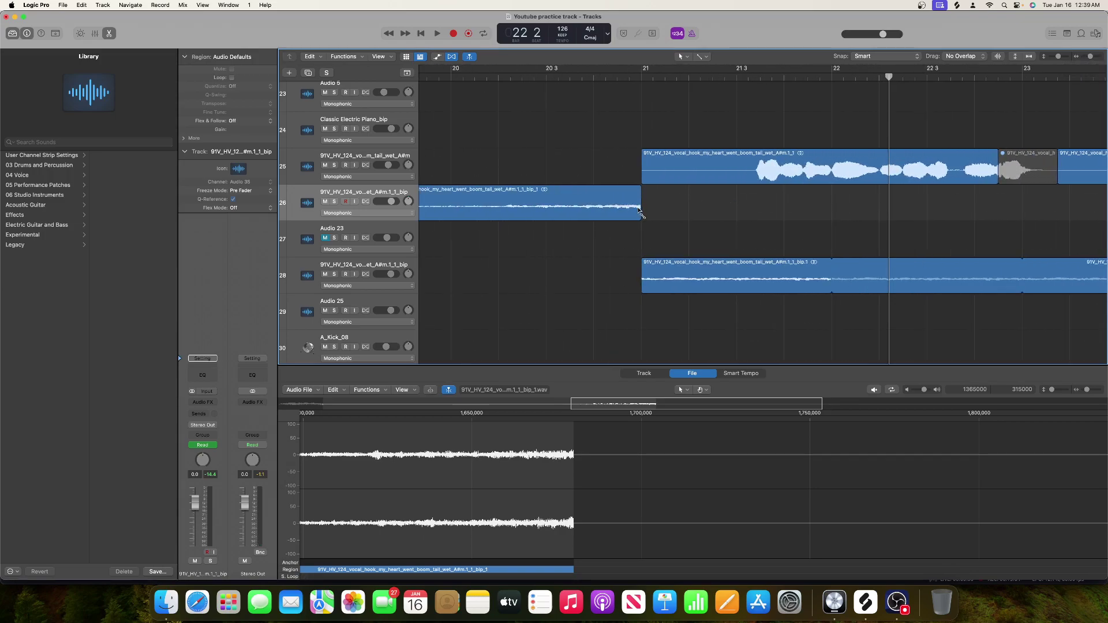
pyautogui.click(639, 214)
pyautogui.hscroll(-3, 532, 197)
# Step: Insert the Raum reverb on track 26 and set its Mix to about 32.5%
pyautogui.click(203, 403)
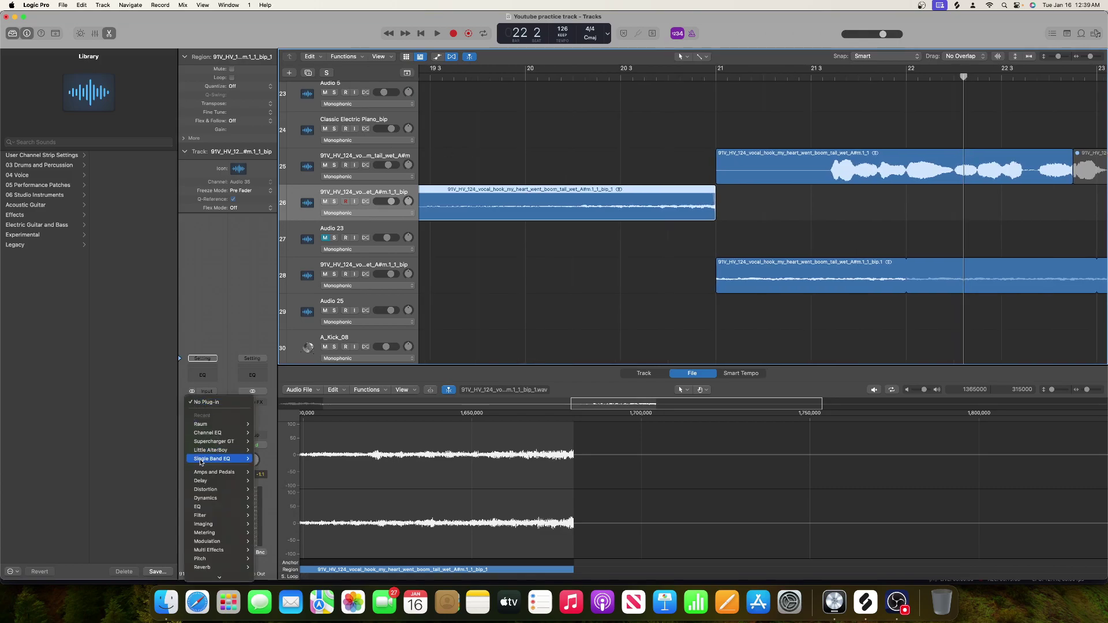
pyautogui.click(264, 424)
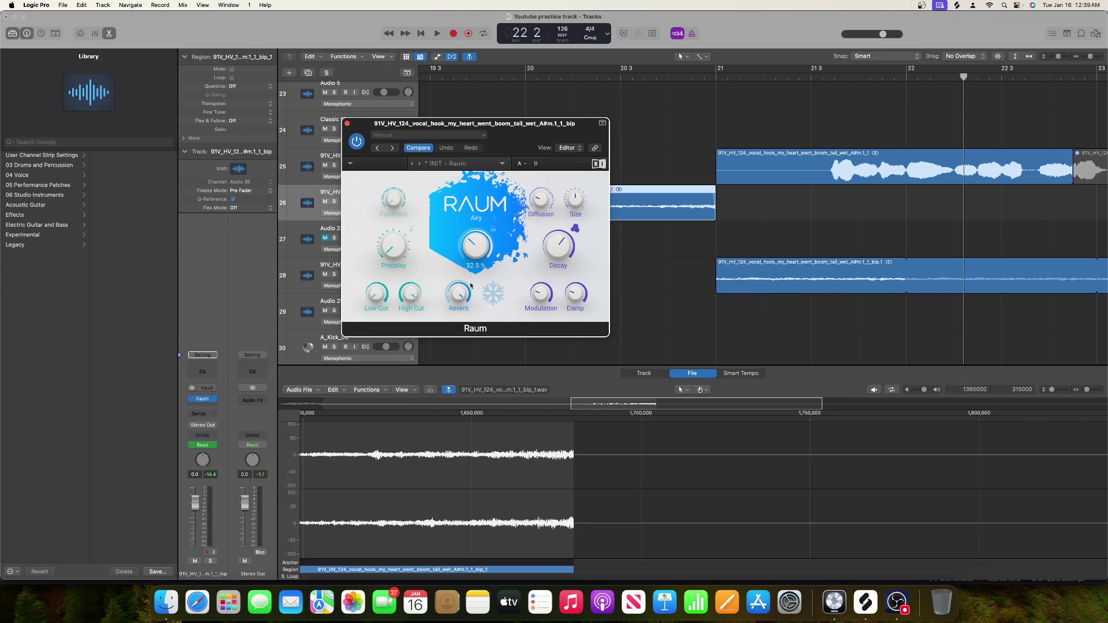
pyautogui.click(347, 124)
# Step: Play the reversed swell with its reverb from about bar 19 into the vocal hook at bar 22
pyautogui.hscroll(-10, 769, 143)
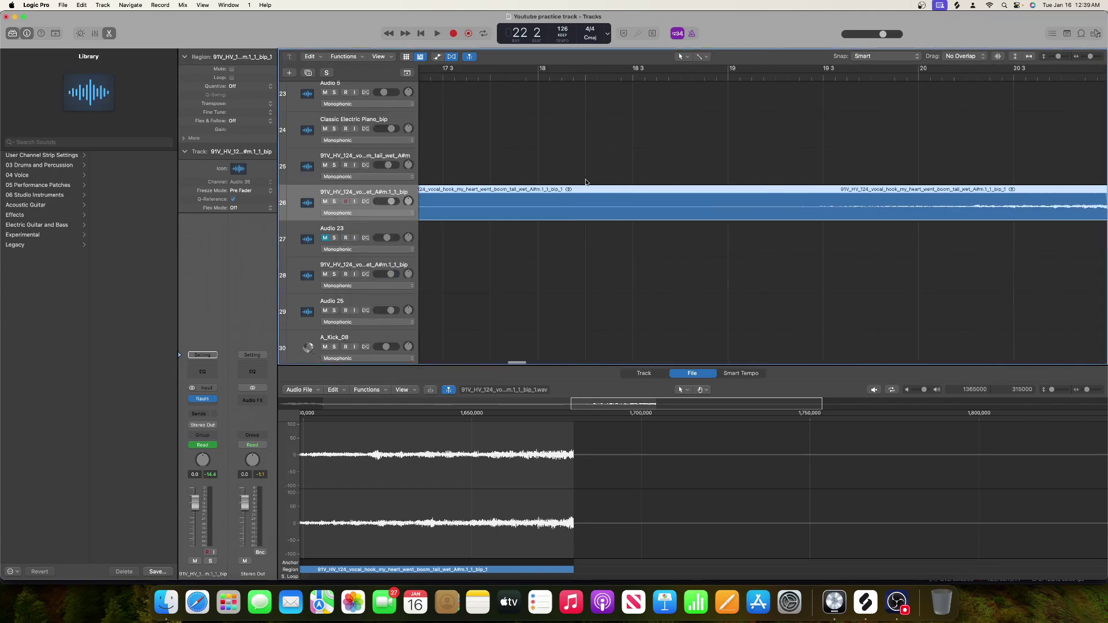
pyautogui.moveTo(1089, 57); pyautogui.dragTo(1059, 67)
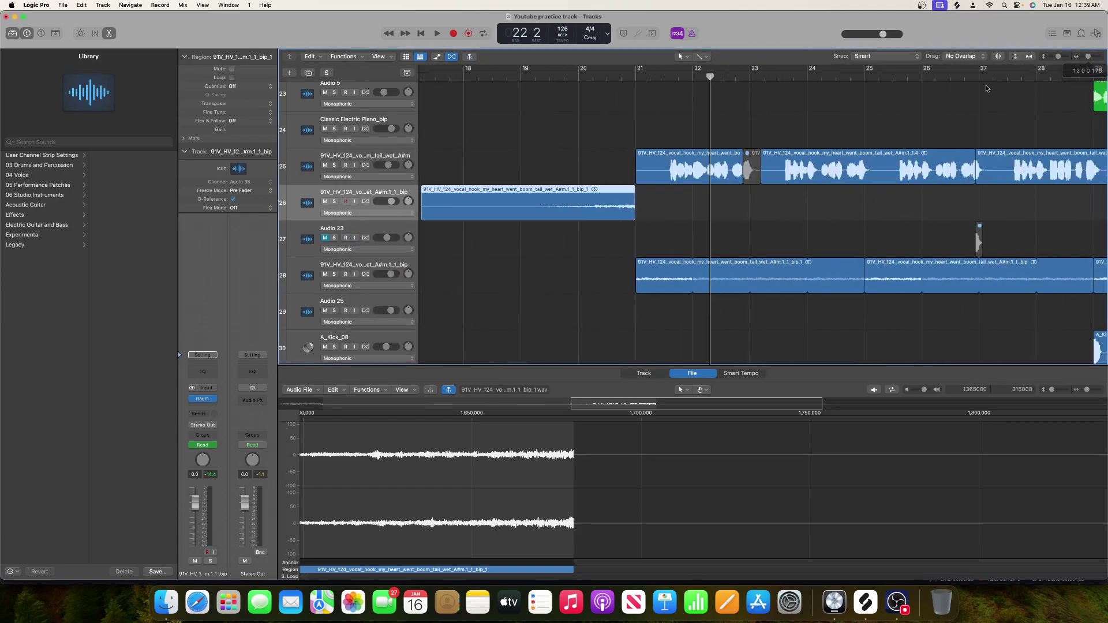
pyautogui.click(531, 75)
pyautogui.press('space')
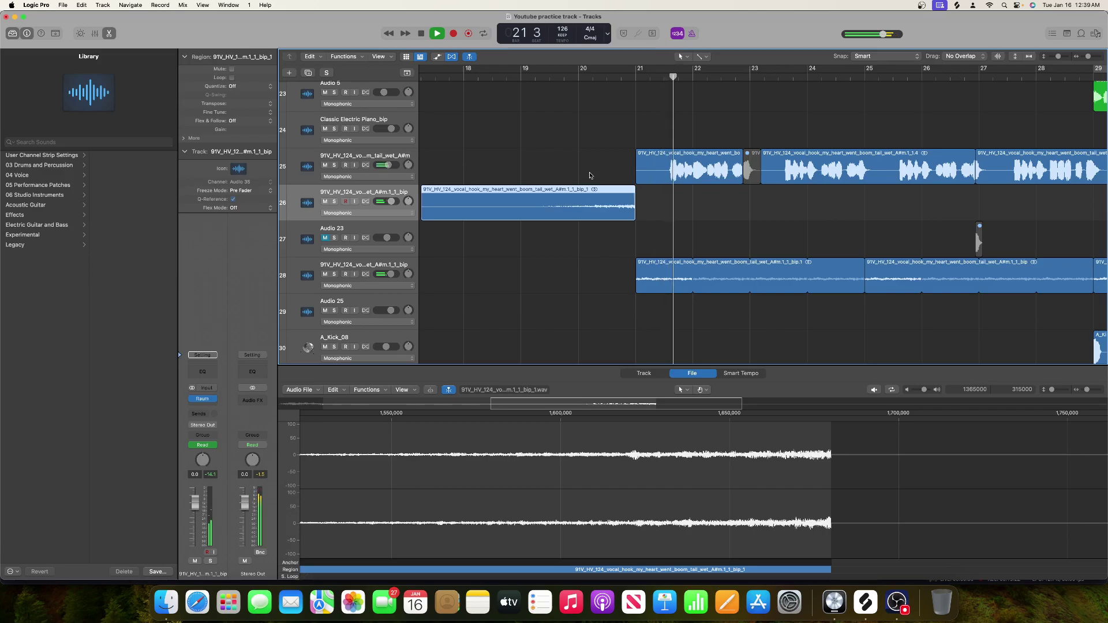
pyautogui.hscroll(-2, 591, 175)
pyautogui.hscroll(-2, 591, 175)
pyautogui.hscroll(2, 590, 175)
pyautogui.press('space')
# Step: Copy the reversed swell region on track 26 from bar 17 to bar 1 beat 2, including its automation data
pyautogui.hscroll(-10, 590, 175)
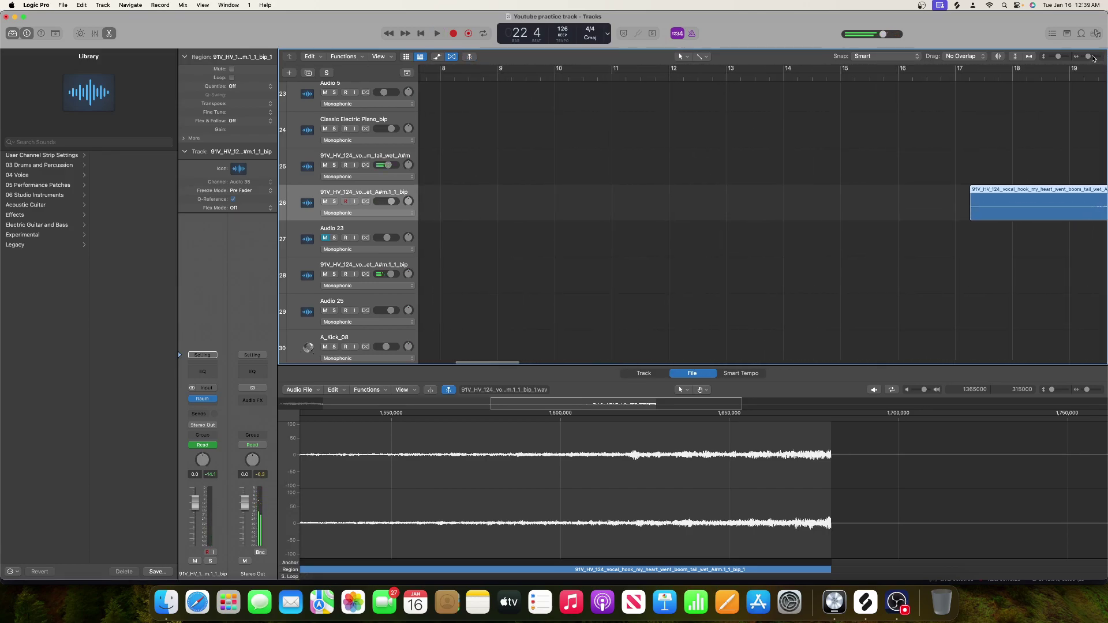
pyautogui.moveTo(1090, 58); pyautogui.dragTo(1084, 57)
pyautogui.scroll(15, 537, 106)
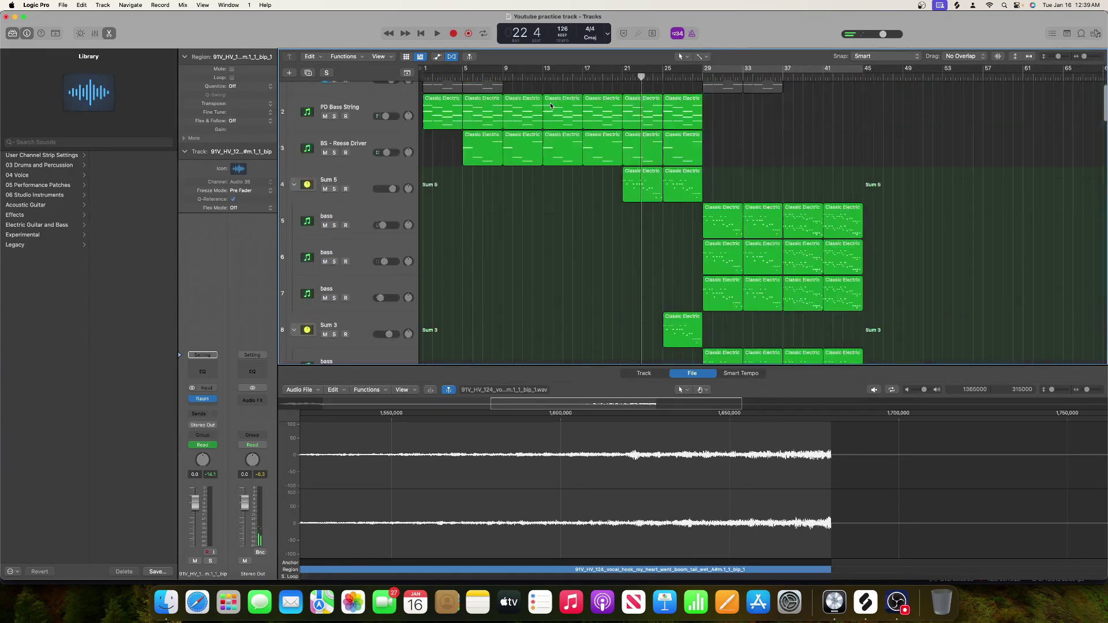
pyautogui.press('Return')
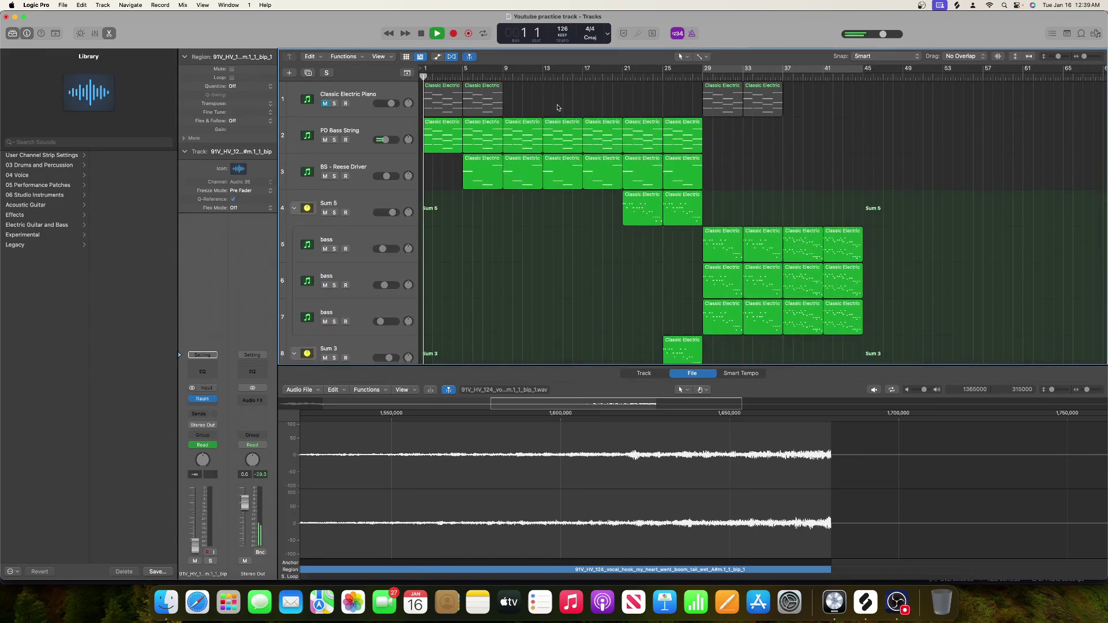
pyautogui.scroll(-15, 555, 107)
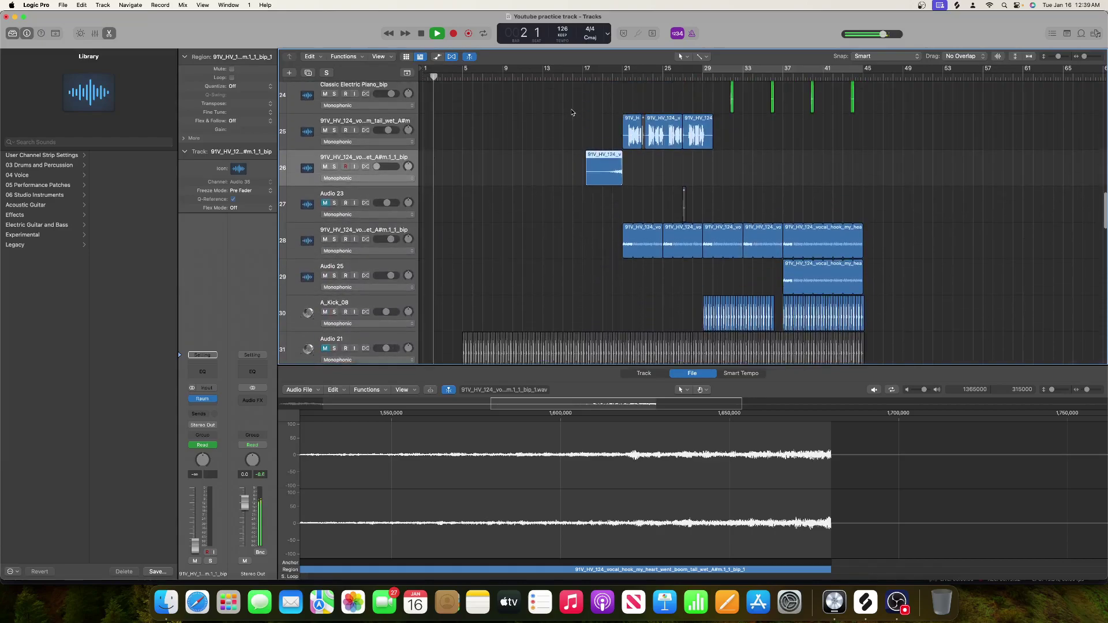
pyautogui.scroll(1, 577, 153)
pyautogui.moveTo(610, 174); pyautogui.dragTo(450, 174)
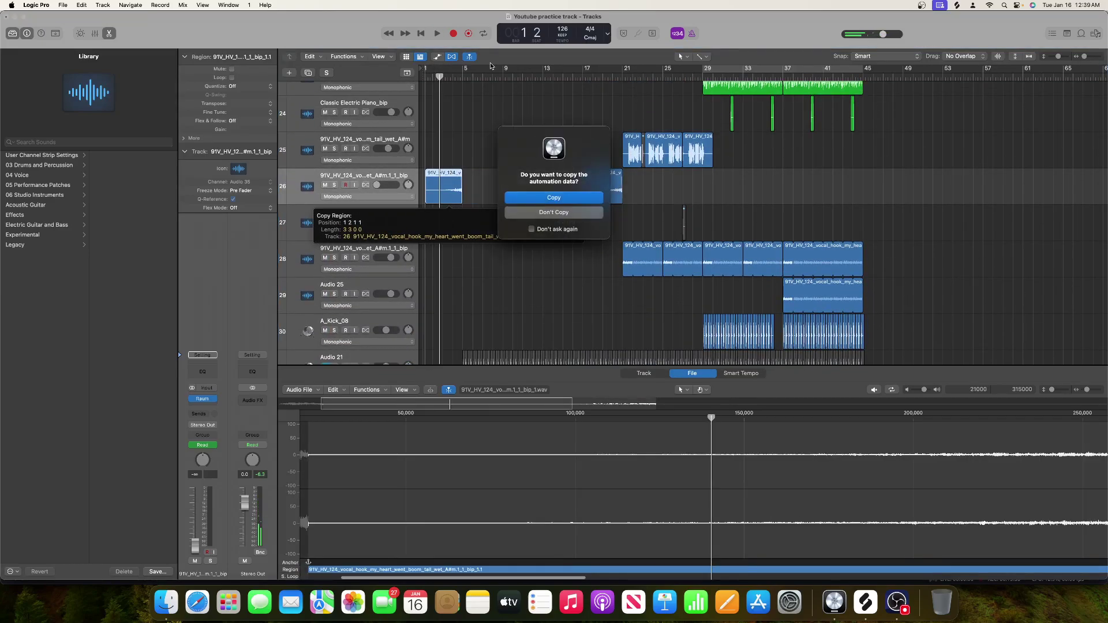
pyautogui.click(553, 196)
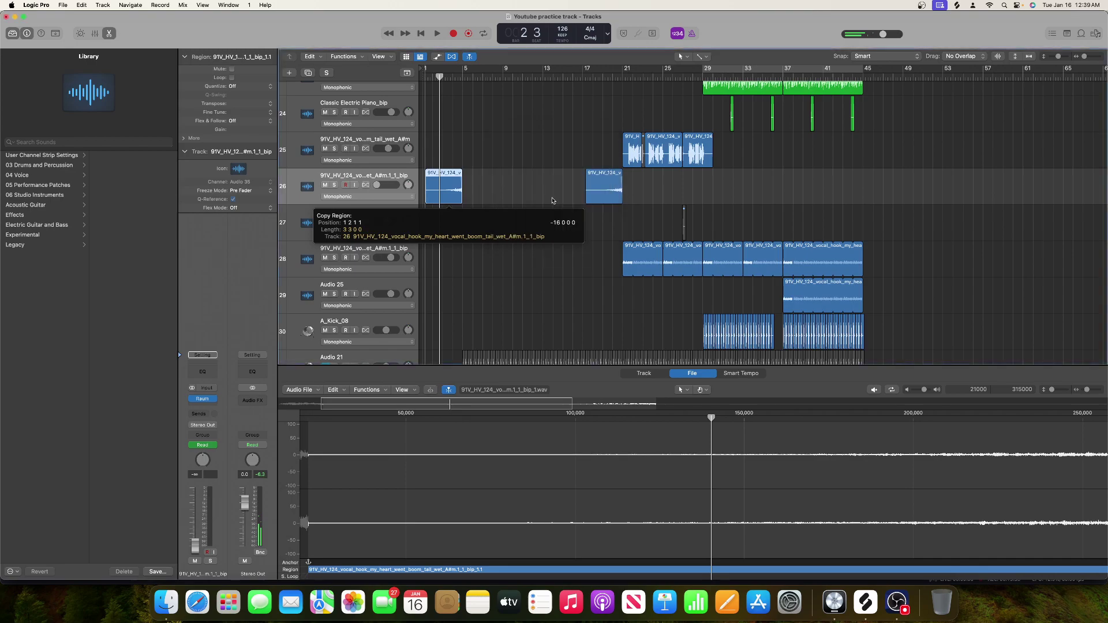
# Step: Play the intro from bar 1 through bar 7 to hear the copied swell in context
pyautogui.scroll(10, 547, 198)
pyautogui.press('Return')
pyautogui.scroll(10, 548, 198)
pyautogui.press('space')
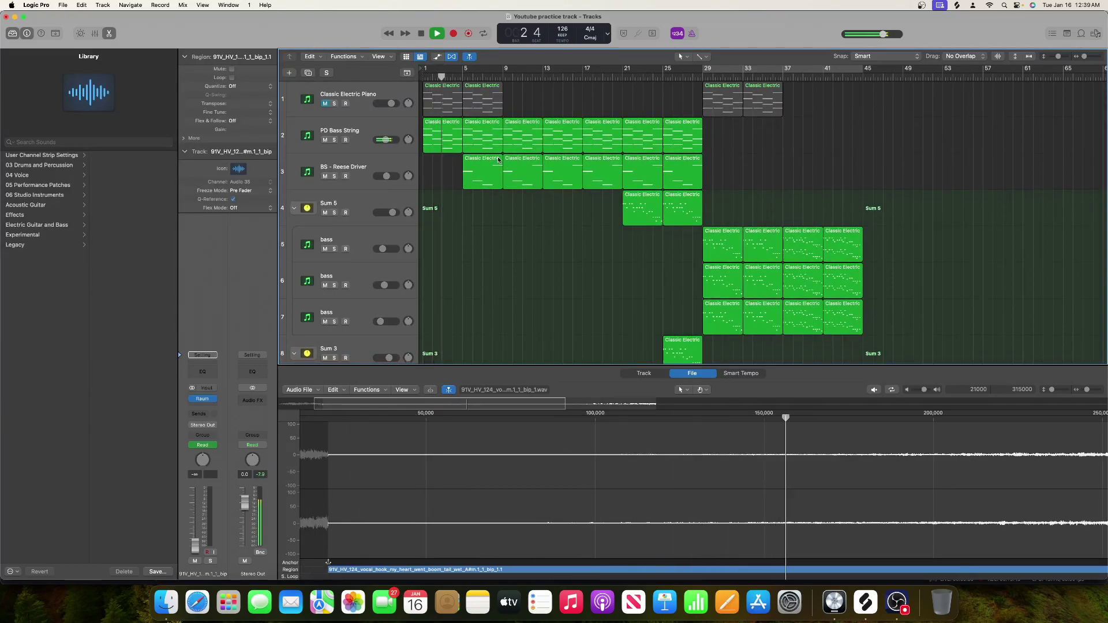
pyautogui.scroll(-3, 499, 161)
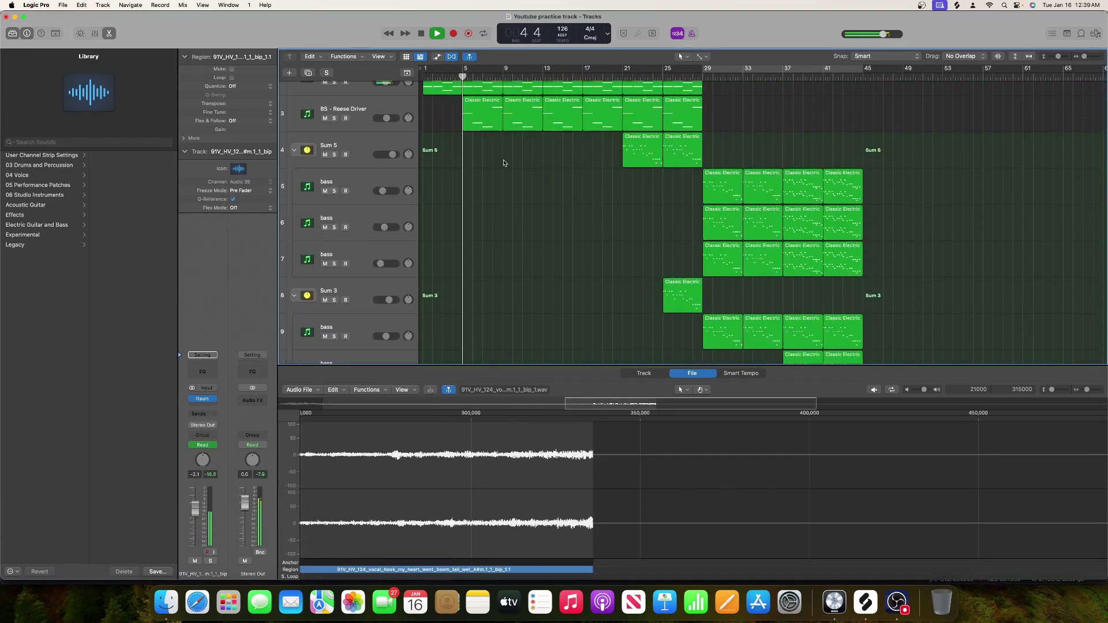
pyautogui.scroll(-20, 504, 162)
pyautogui.scroll(-8, 504, 162)
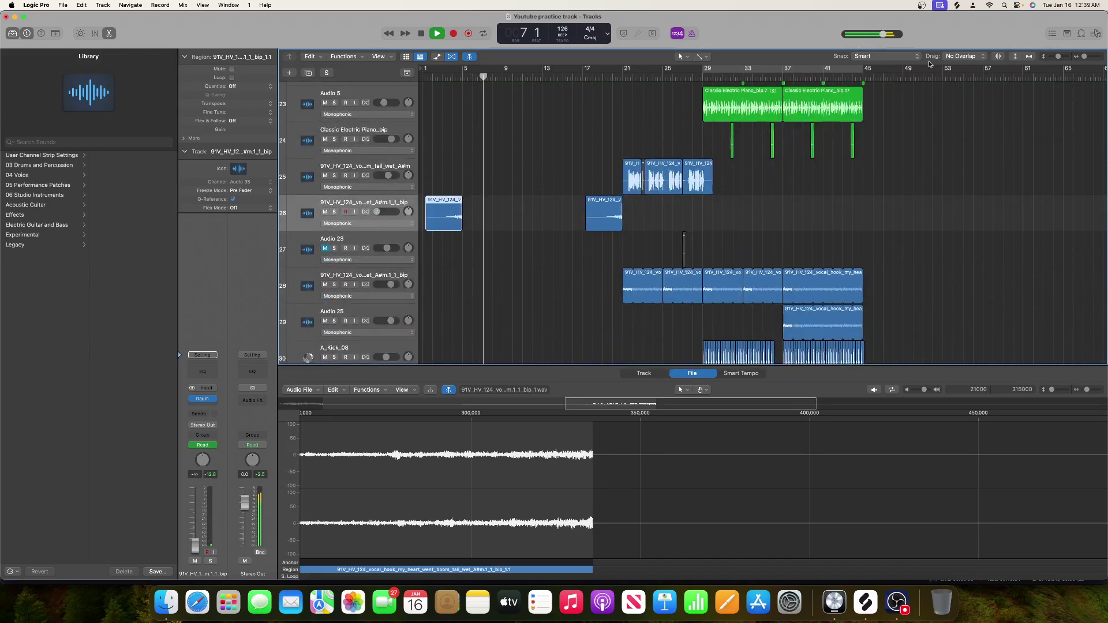
pyautogui.moveTo(1084, 56); pyautogui.dragTo(1087, 56)
pyautogui.press('space')
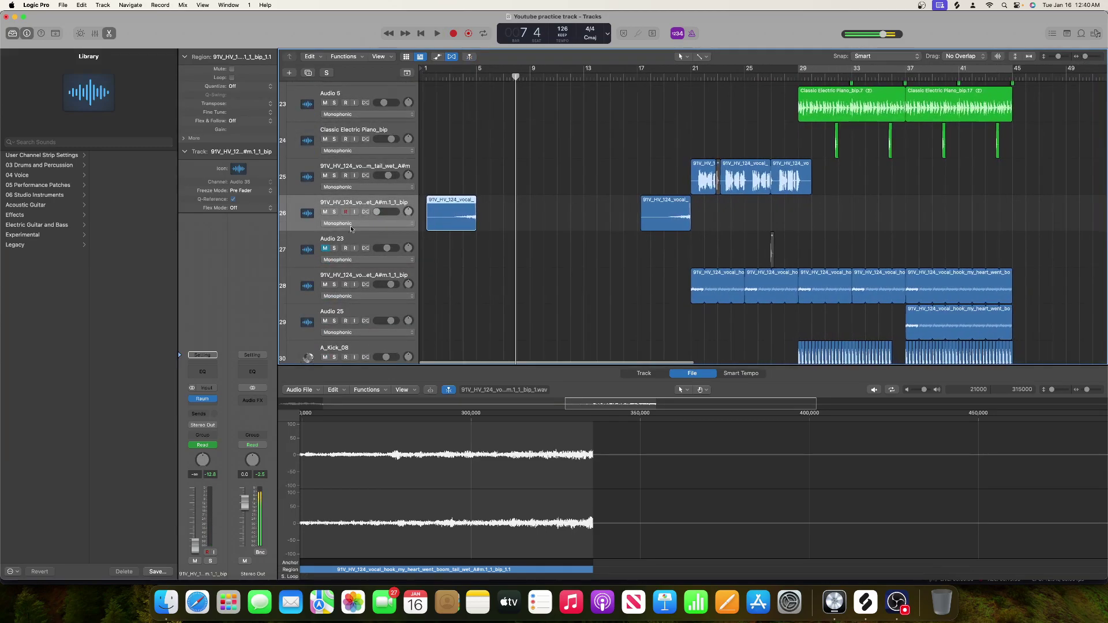
# Step: Create a new audio track with track 26's settings and move the copied intro swell onto it, including its track automation
pyautogui.press('super+alt+n')
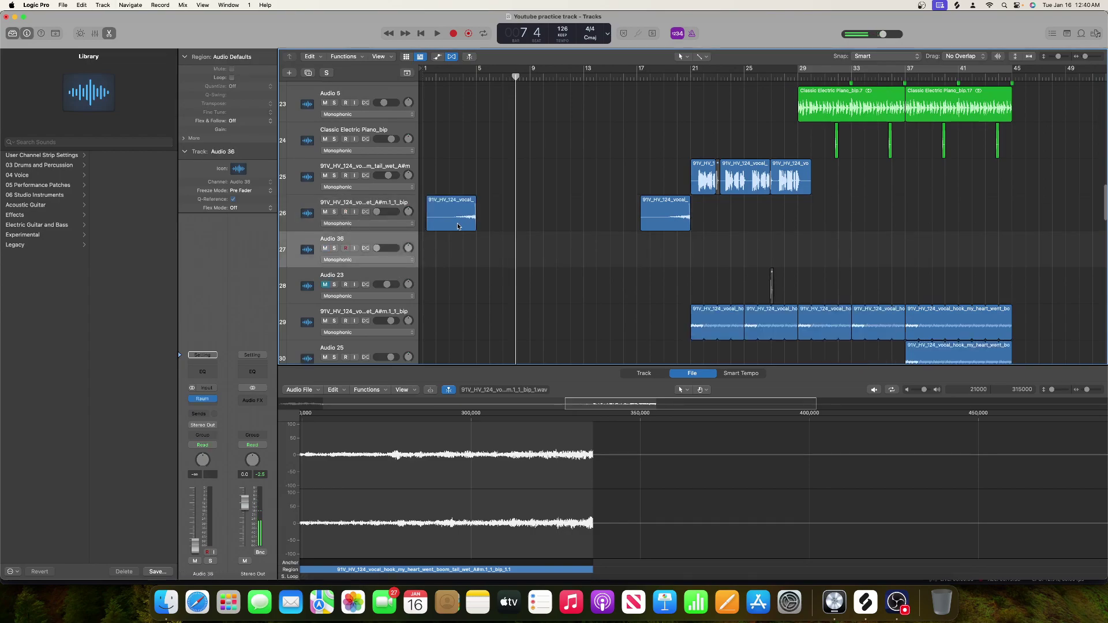
pyautogui.moveTo(458, 226); pyautogui.dragTo(436, 227)
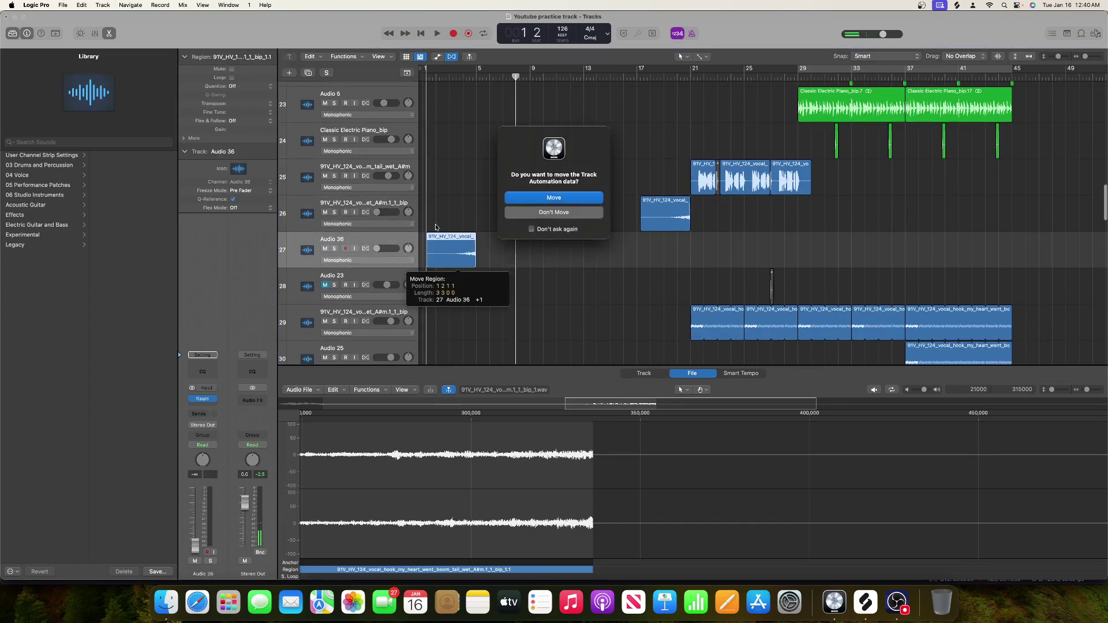
pyautogui.click(564, 198)
# Step: Set the Raum decay on track 27 to about 6.3 s and play the swell through bar 5
pyautogui.click(202, 399)
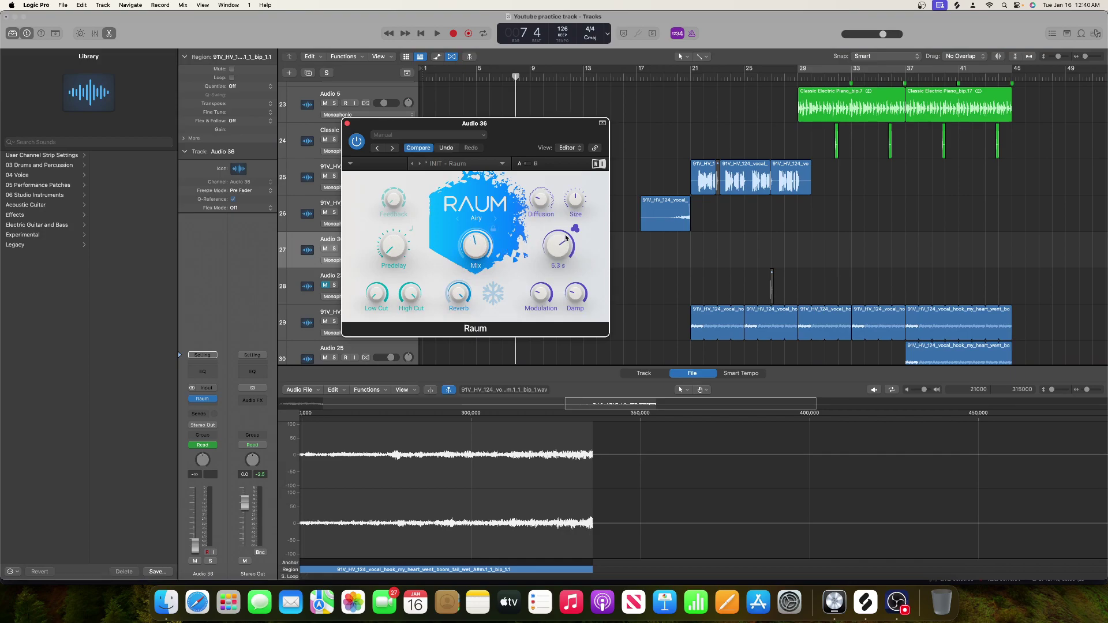
pyautogui.click(461, 77)
pyautogui.press('space')
pyautogui.moveTo(462, 123); pyautogui.dragTo(681, 145)
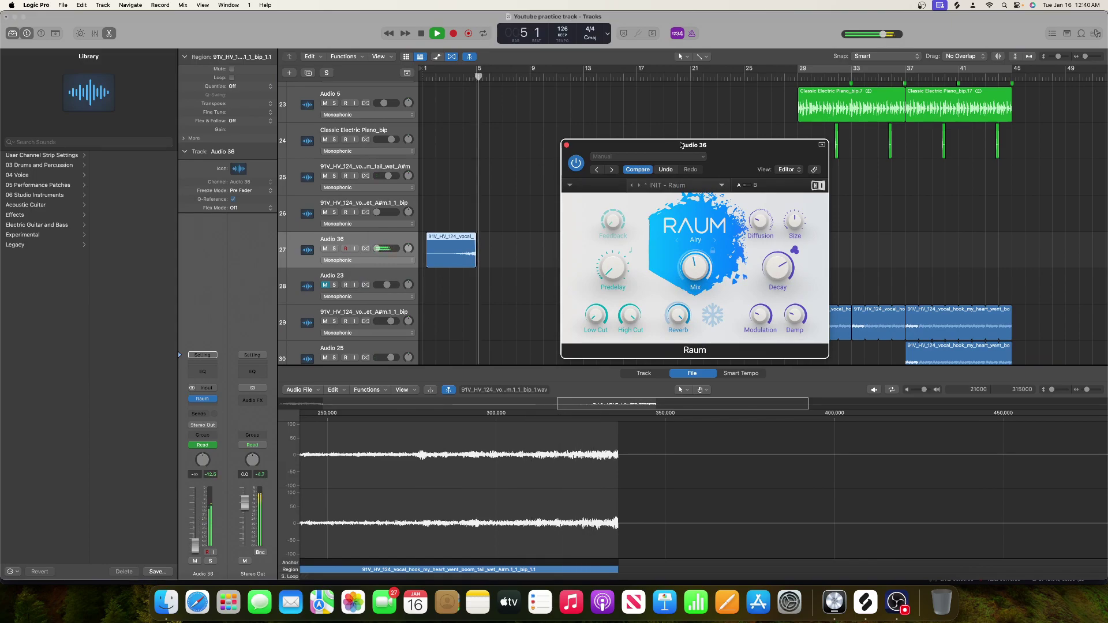
pyautogui.press('space')
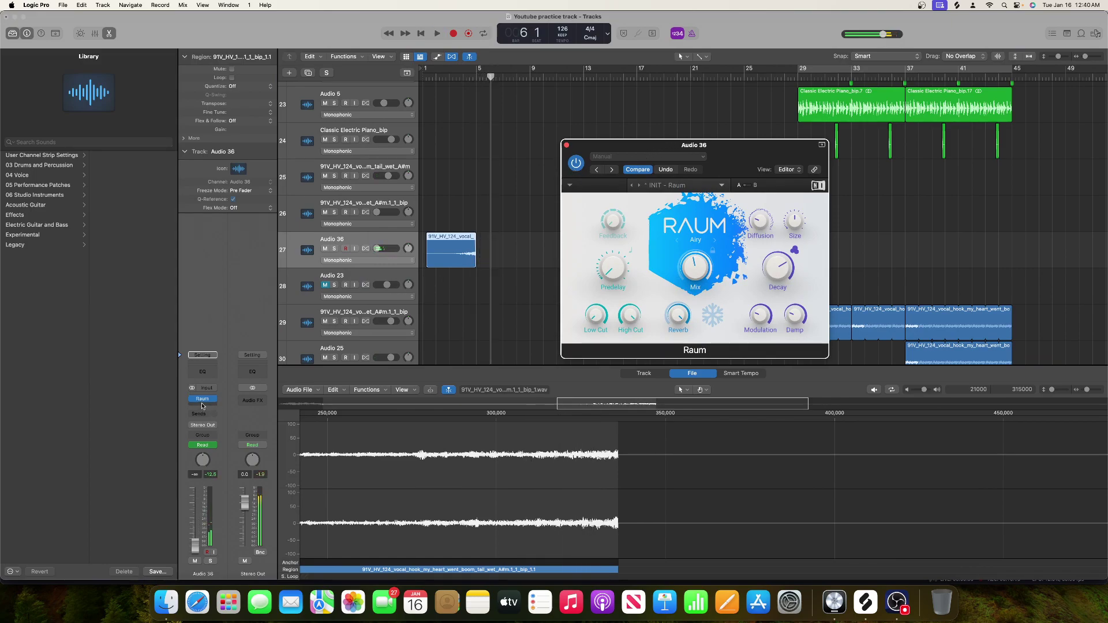
# Step: Insert the Echo delay after Raum on track 27 and play the end of the swell through bar 5
pyautogui.click(202, 404)
pyautogui.moveTo(212, 483)
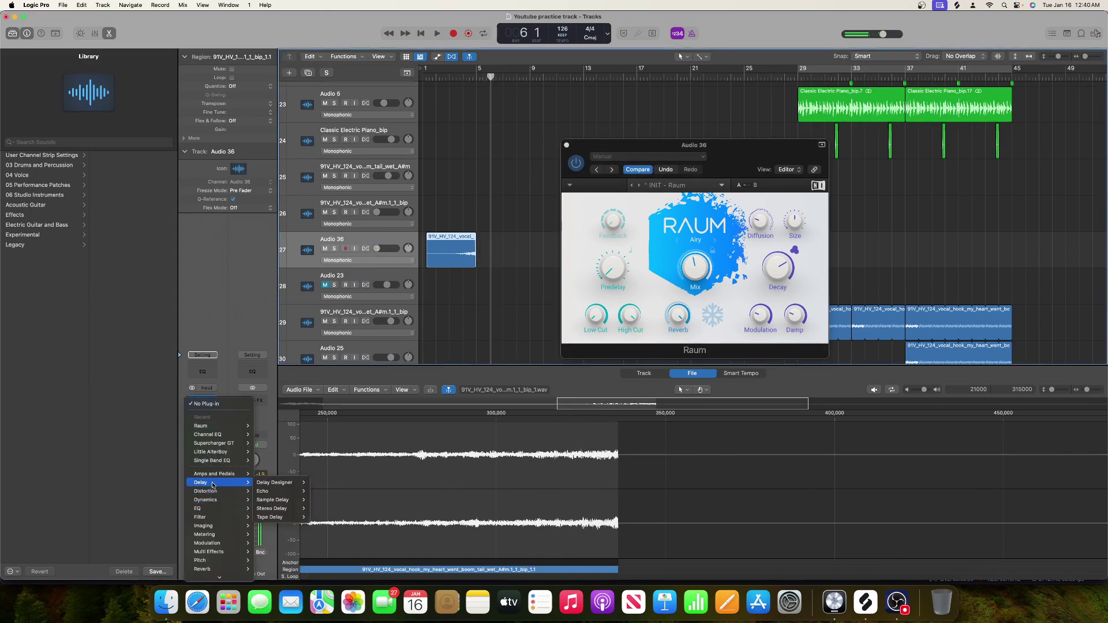
pyautogui.click(320, 491)
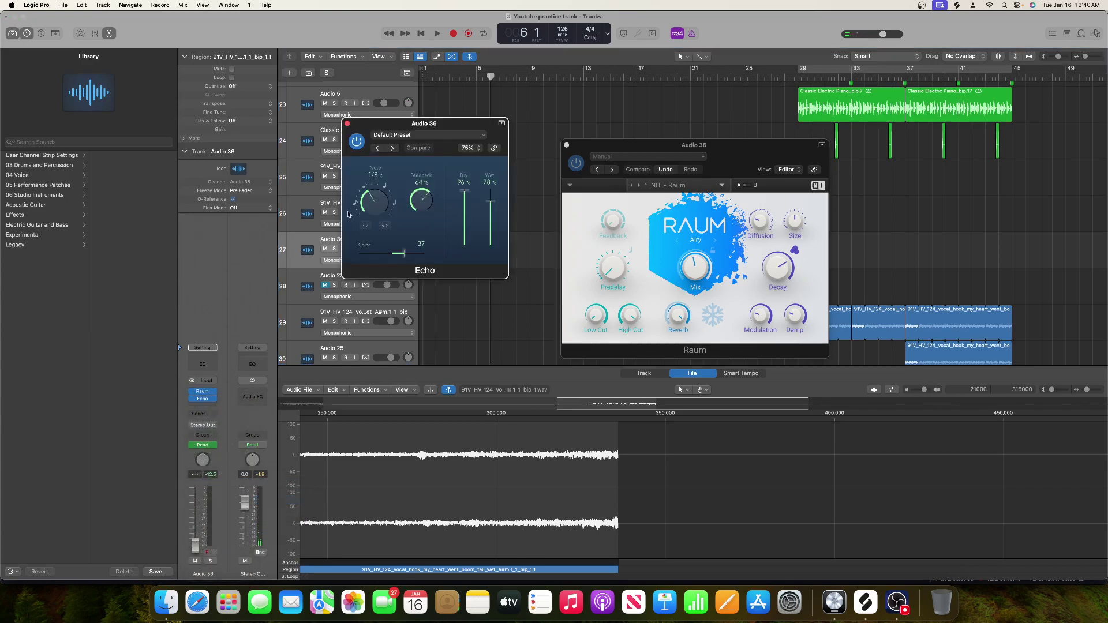
pyautogui.click(347, 124)
pyautogui.press('space')
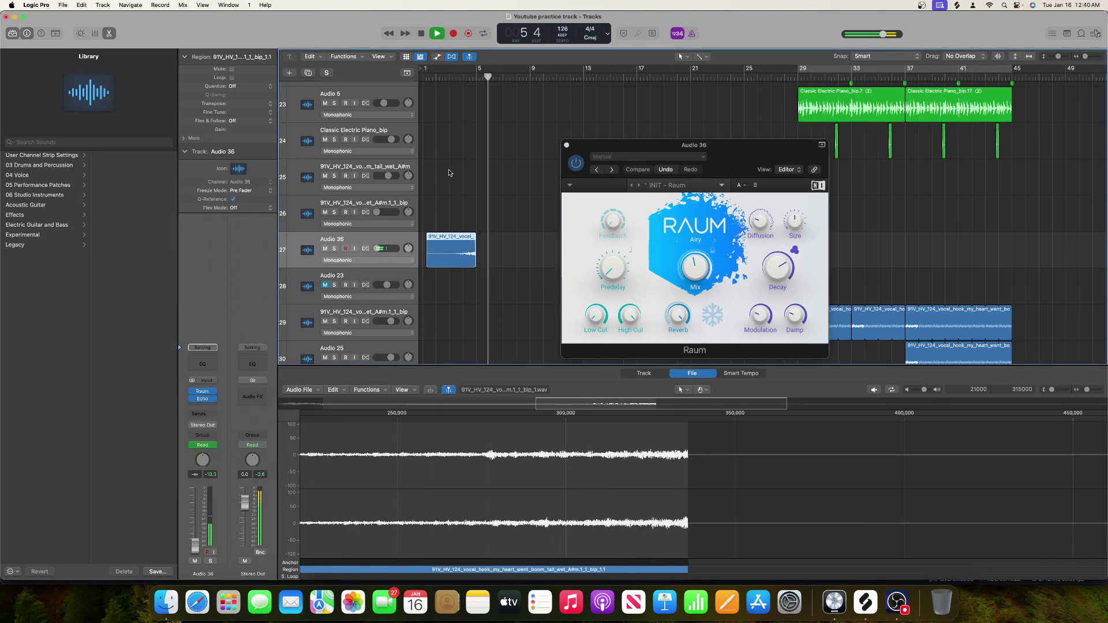
pyautogui.press('space')
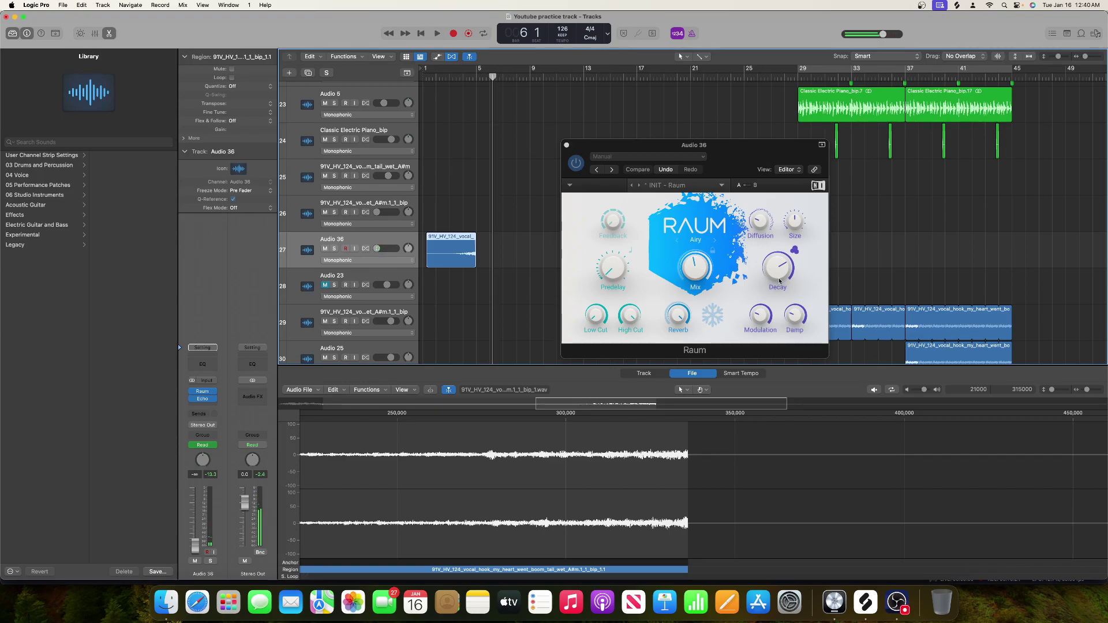
# Step: Raise the Raum mix on track 27 slightly and listen to the swell's tail with the track soloed
pyautogui.moveTo(778, 270); pyautogui.dragTo(777, 266)
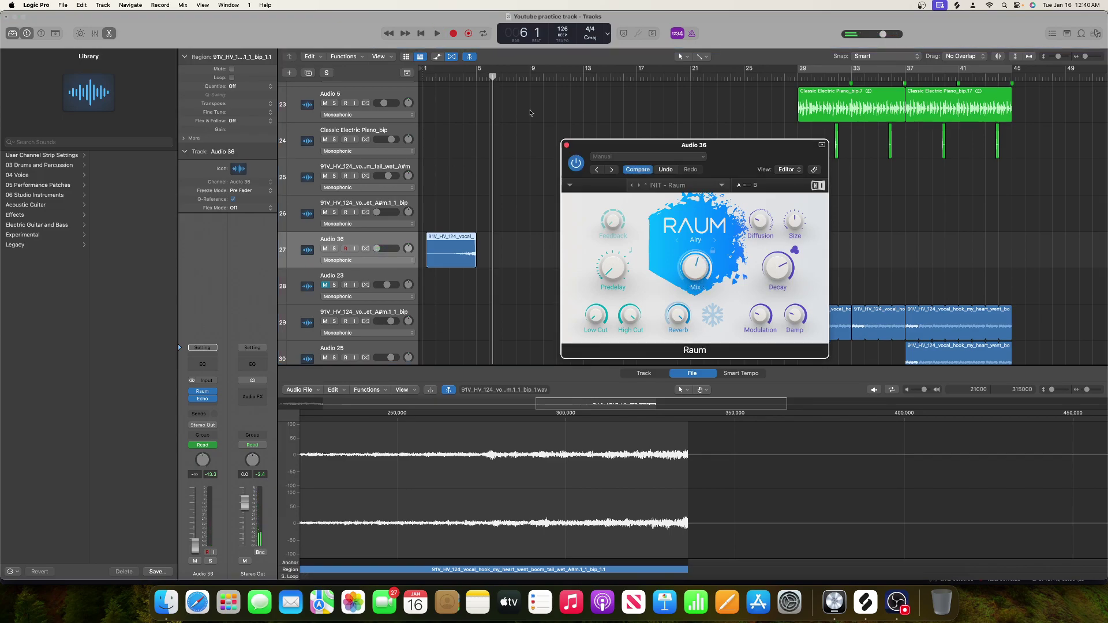
pyautogui.doubleClick(450, 79)
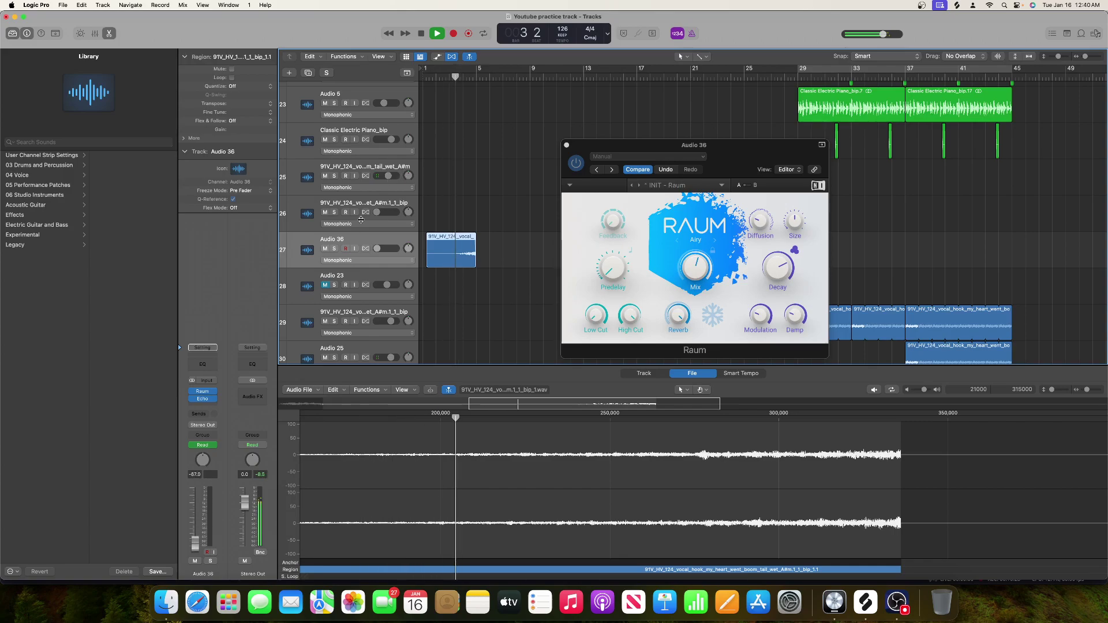
pyautogui.click(335, 249)
pyautogui.press('space')
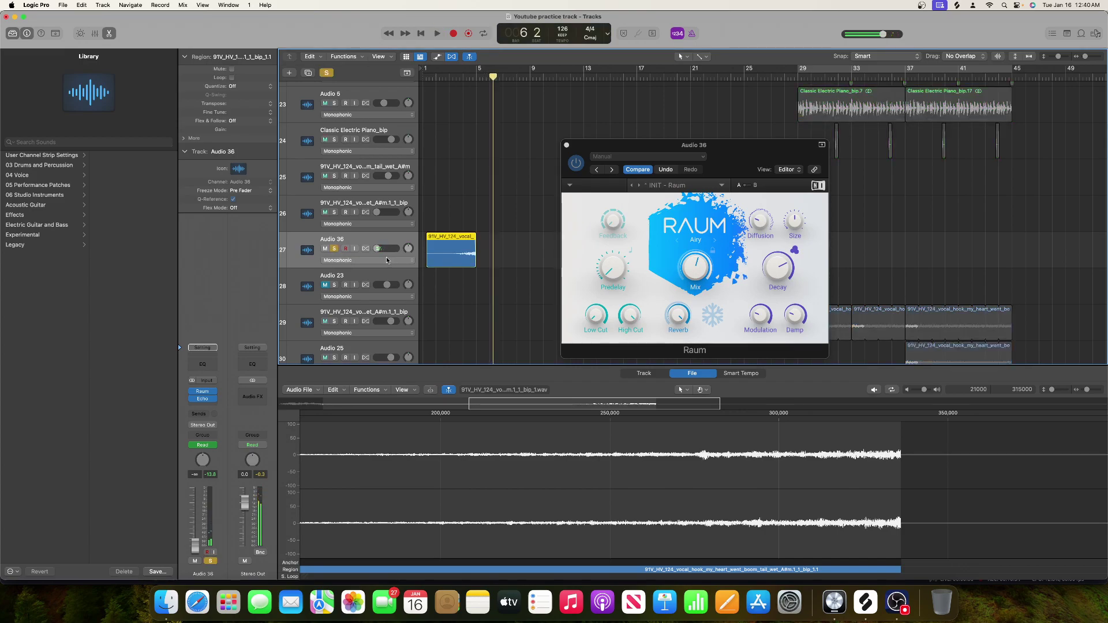
# Step: Draw a volume fade on track 27 from 0 dB at bar 5 to -∞ dB at about bar 8 beat 3, checking it soloed and unsoloed
pyautogui.press('a')
pyautogui.moveTo(478, 270); pyautogui.dragTo(526, 269)
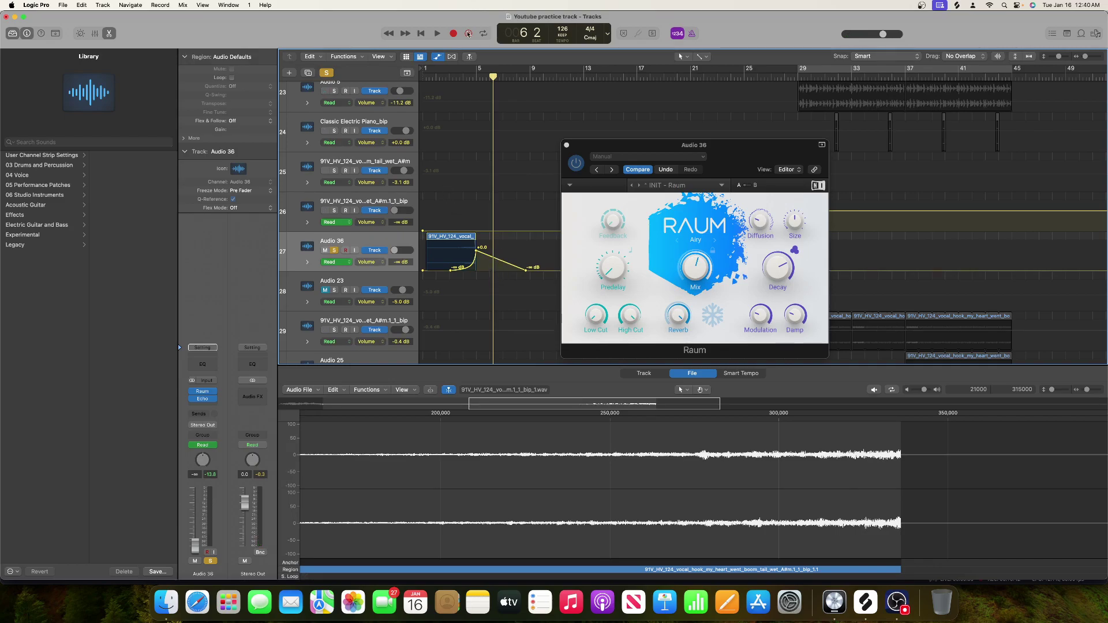
pyautogui.doubleClick(460, 79)
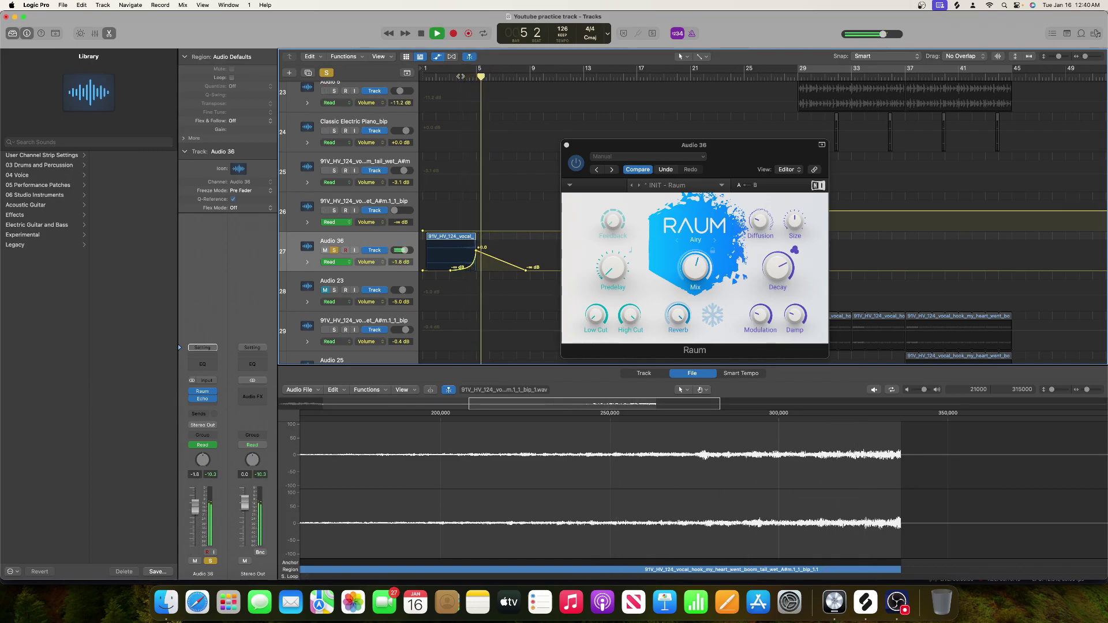
pyautogui.press('s')
pyautogui.press('space')
pyautogui.press('space')
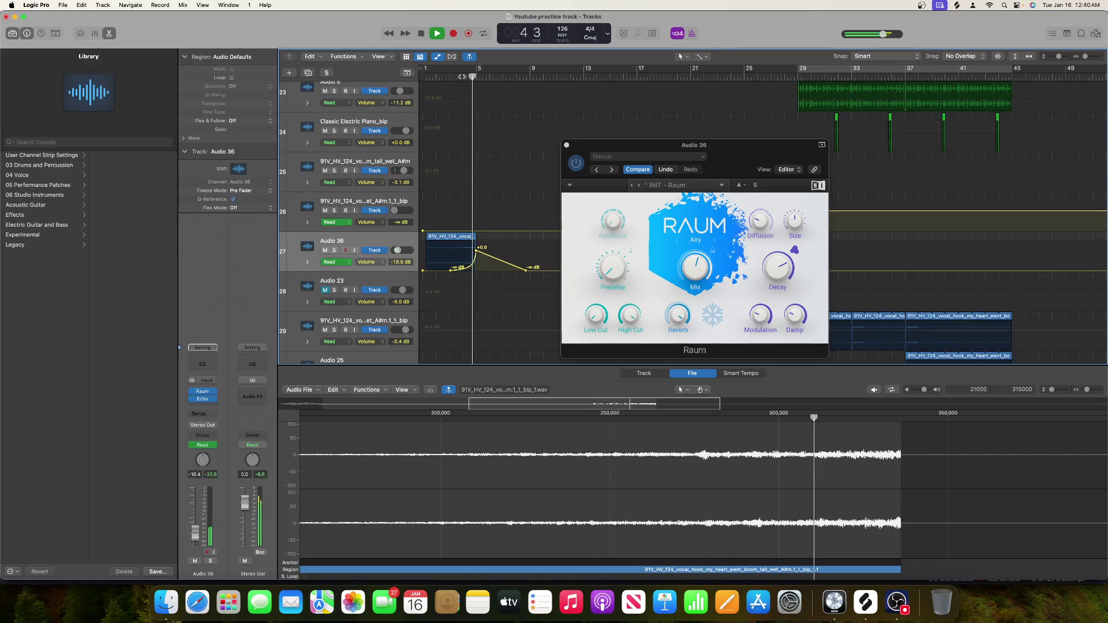
# Step: Close the Raum window, shorten the track 27 fade to reach -∞ dB at about bar 5 beat 3, and play it
pyautogui.click(566, 145)
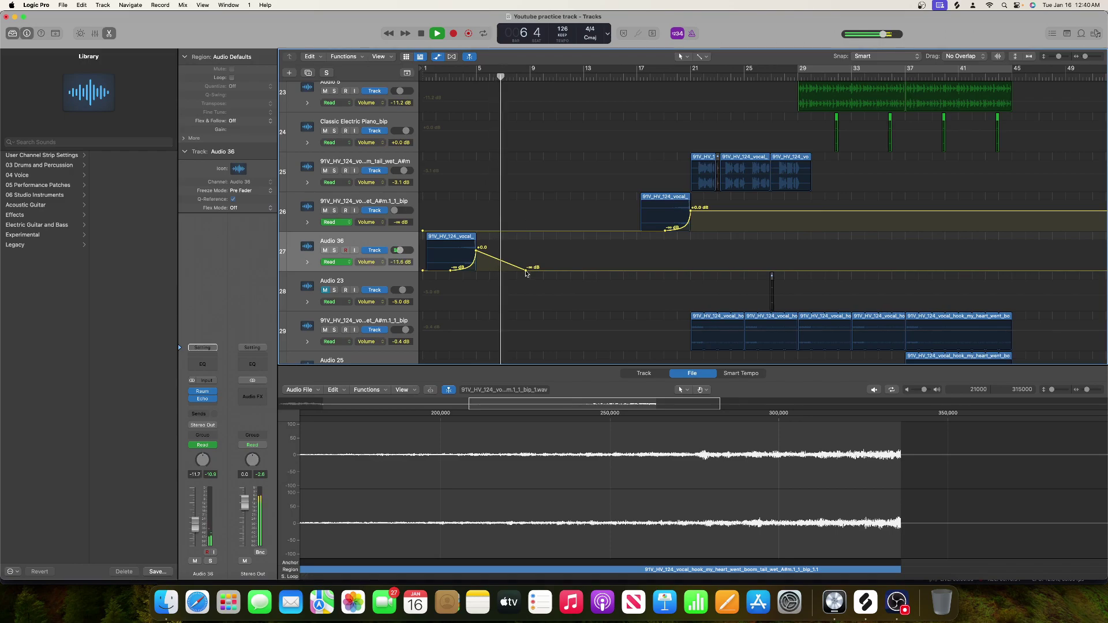
pyautogui.moveTo(526, 273); pyautogui.dragTo(485, 269)
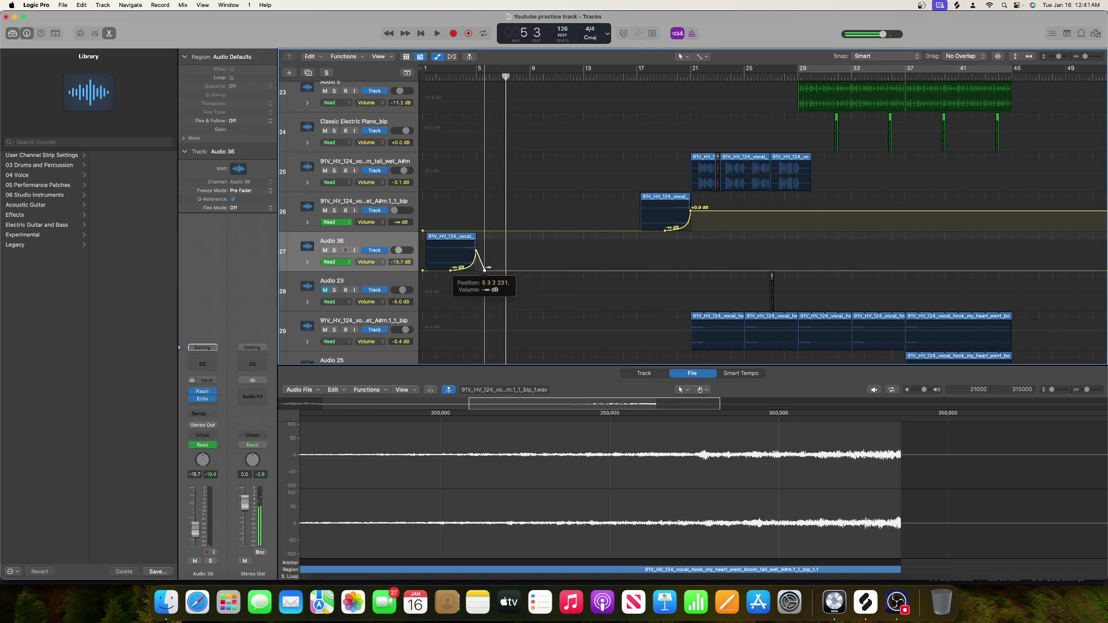
pyautogui.click(464, 75)
pyautogui.press('space')
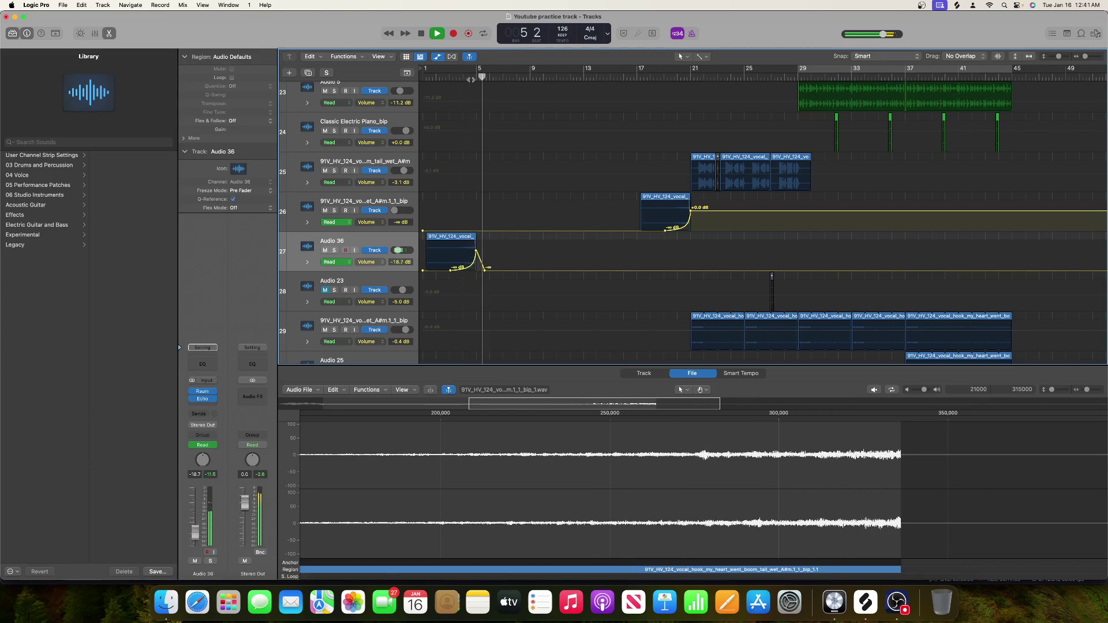
# Step: Extend the track 27 volume fade to reach -∞ dB at about bar 6 and play across bar 5
pyautogui.moveTo(485, 274); pyautogui.dragTo(491, 271)
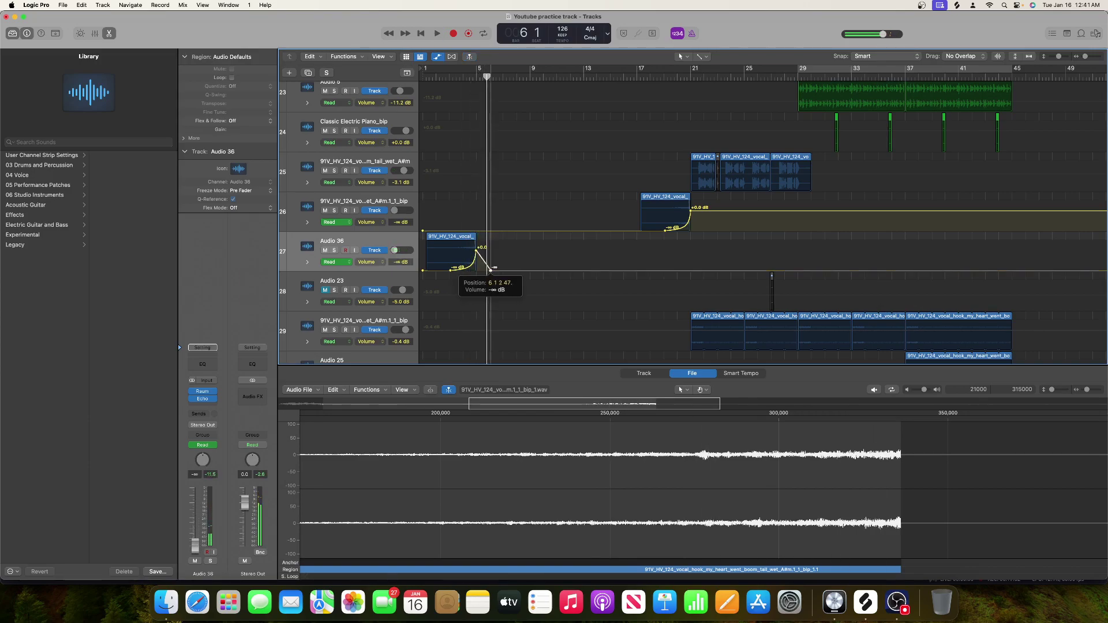
pyautogui.click(457, 79)
pyautogui.press('space')
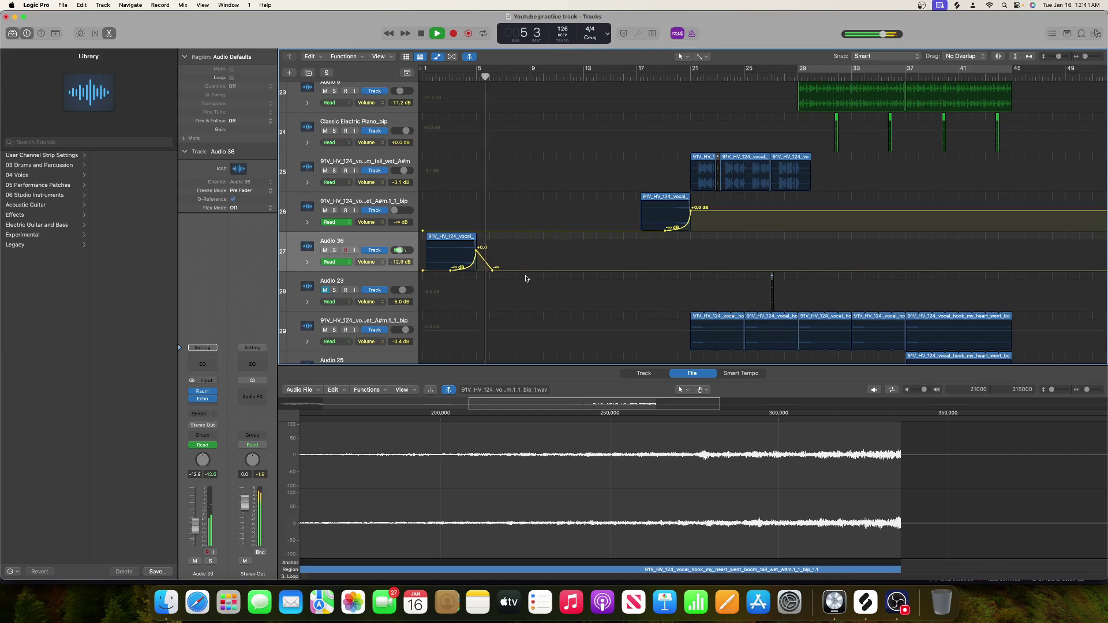
# Step: Lower the track 27 volume automation point at bar 5 to -6.2 dB and play from about bar 4 beat 2
pyautogui.press('space')
pyautogui.moveTo(476, 248); pyautogui.dragTo(476, 252)
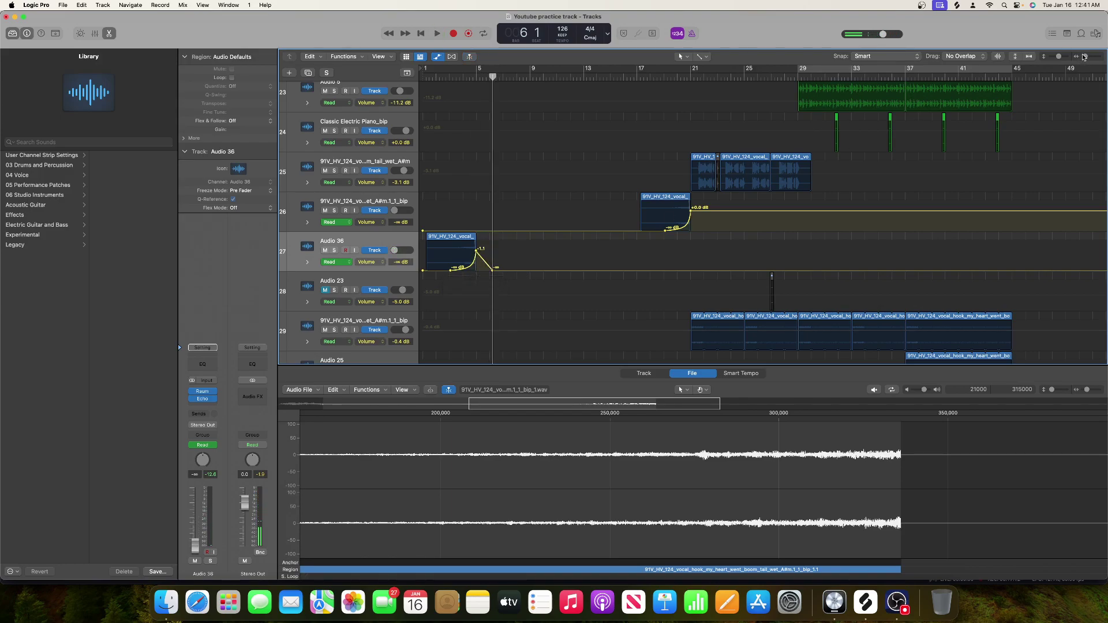
pyautogui.moveTo(1084, 56); pyautogui.dragTo(1088, 56)
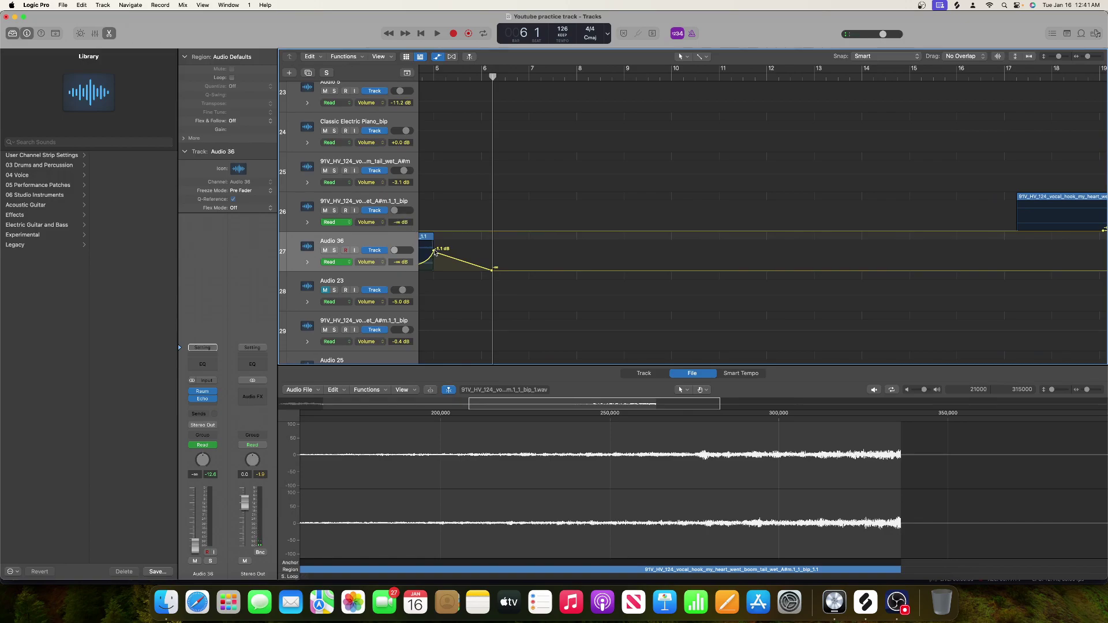
pyautogui.moveTo(435, 252); pyautogui.dragTo(433, 253)
pyautogui.scroll(5, 671, 217)
pyautogui.moveTo(735, 252); pyautogui.dragTo(734, 255)
pyautogui.doubleClick(631, 76)
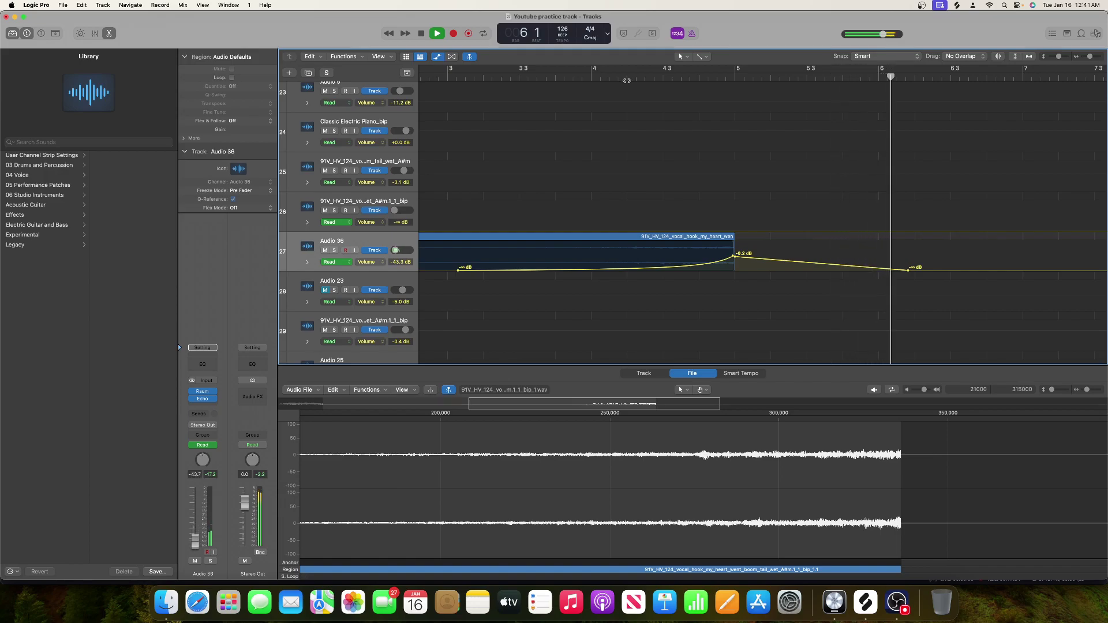
# Step: Extend the track 27 volume fade to reach -∞ dB just before bar 7 and play across bar 5
pyautogui.press('space')
pyautogui.moveTo(910, 270); pyautogui.dragTo(1016, 270)
pyautogui.click(585, 74)
pyautogui.press('space')
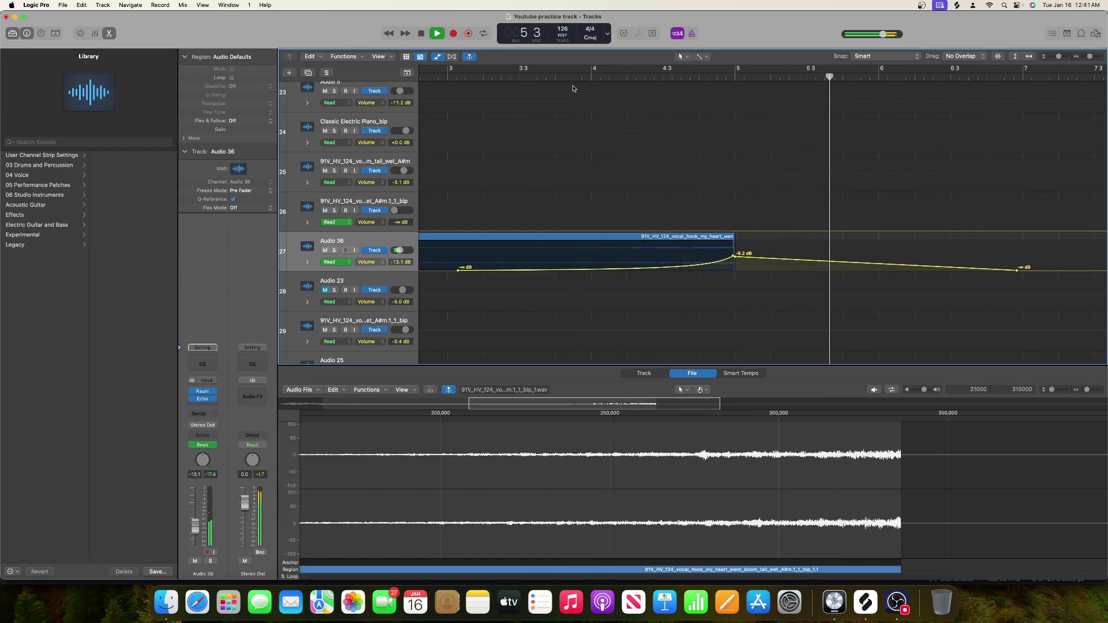
pyautogui.scroll(-10, 751, 133)
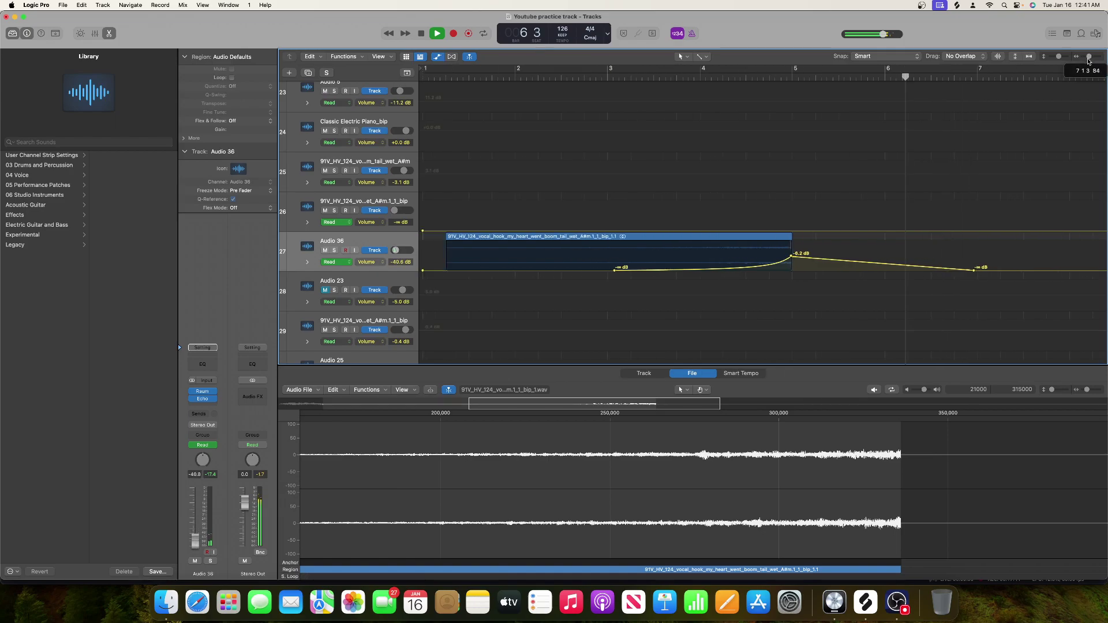
# Step: Stop playback and insert Raum as the second audio effect on track 50, the "saw you across the room" vocal hook
pyautogui.scroll(15, 778, 135)
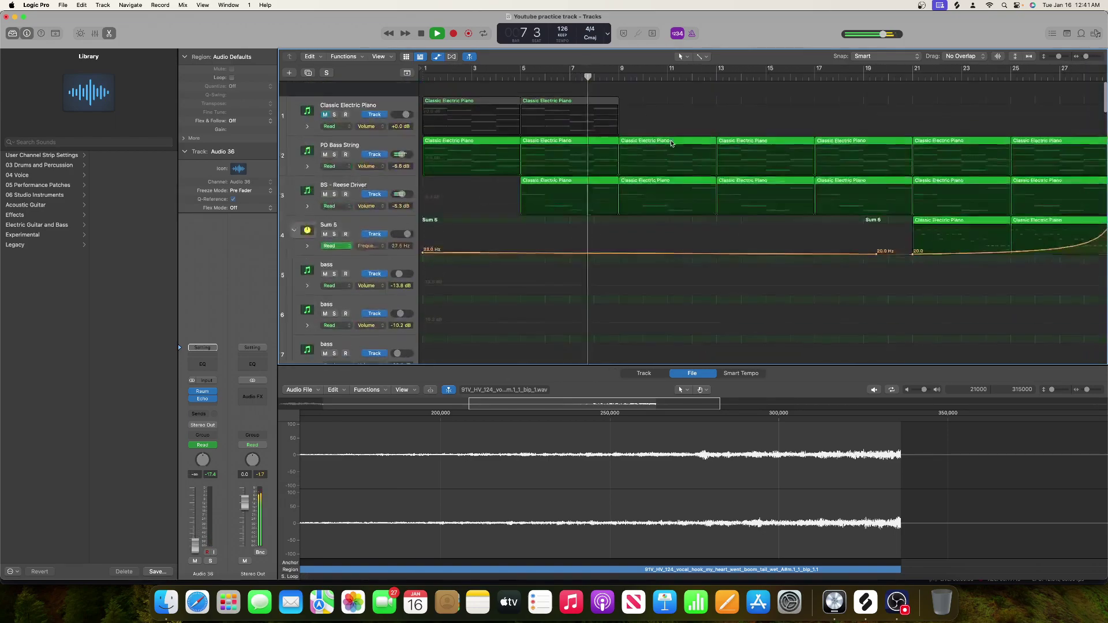
pyautogui.scroll(-20, 667, 140)
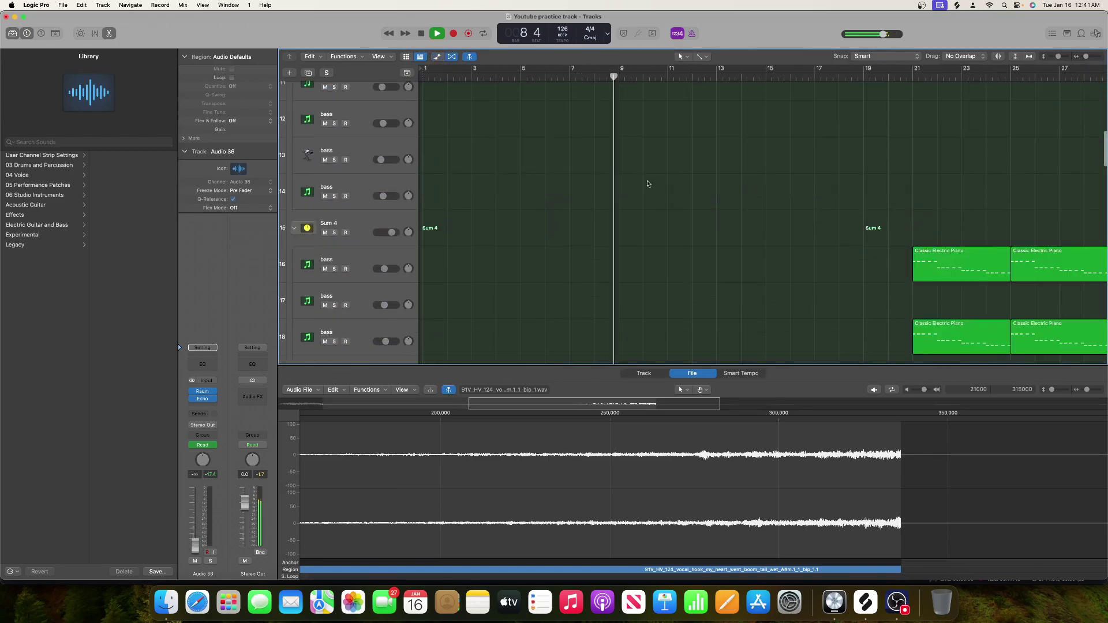
pyautogui.scroll(-5, 648, 184)
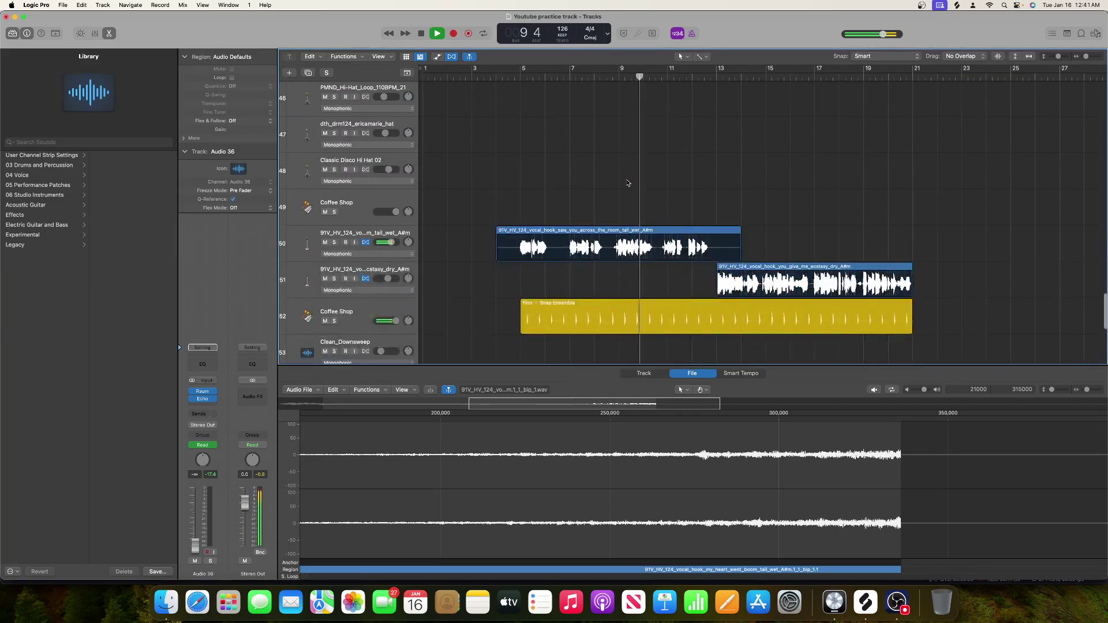
pyautogui.press('space')
pyautogui.click(95, 33)
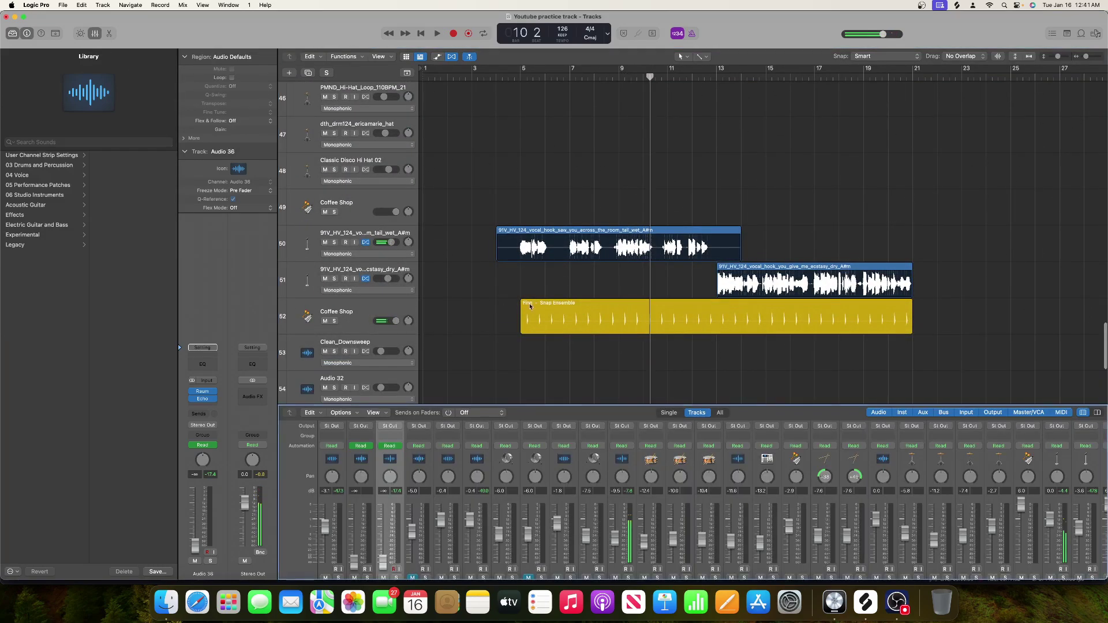
pyautogui.scroll(5, 609, 526)
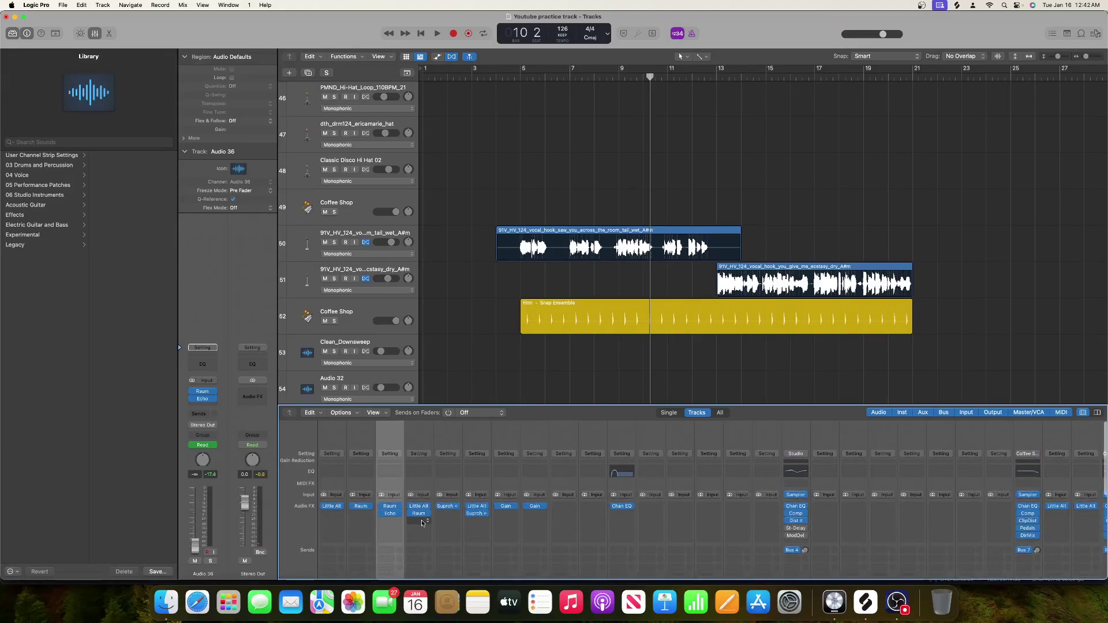
pyautogui.click(392, 234)
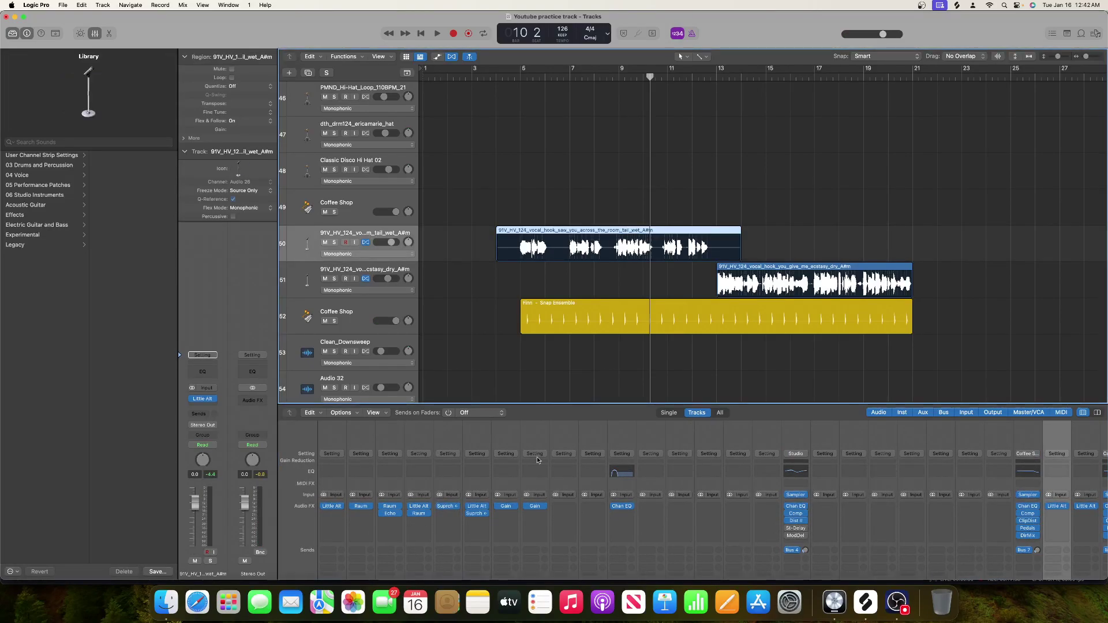
pyautogui.hscroll(10, 796, 509)
pyautogui.click(664, 506)
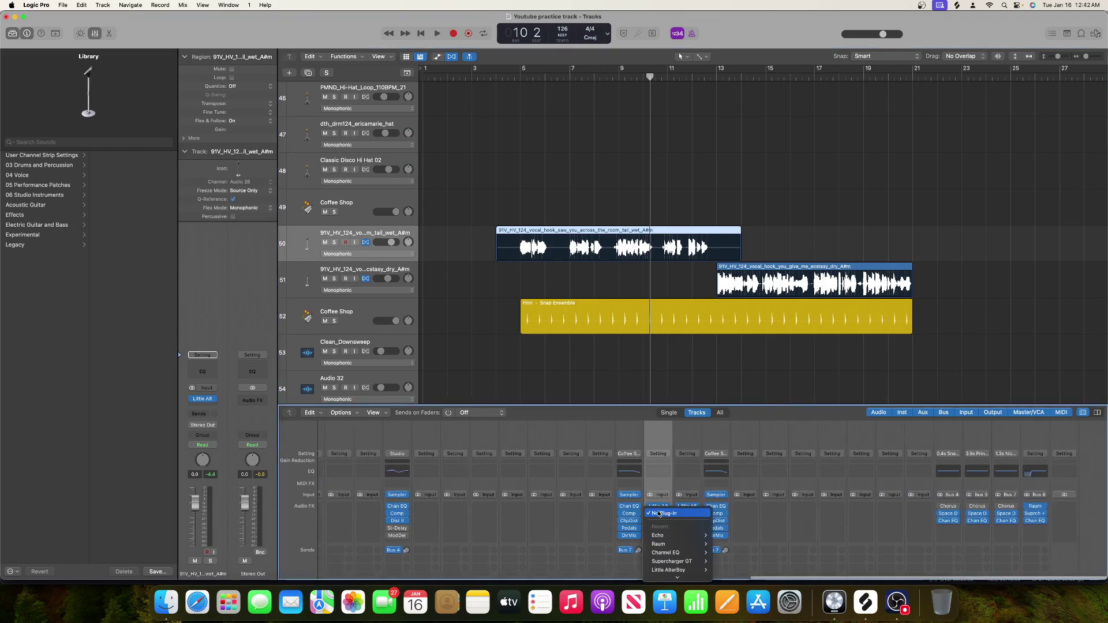
pyautogui.click(725, 545)
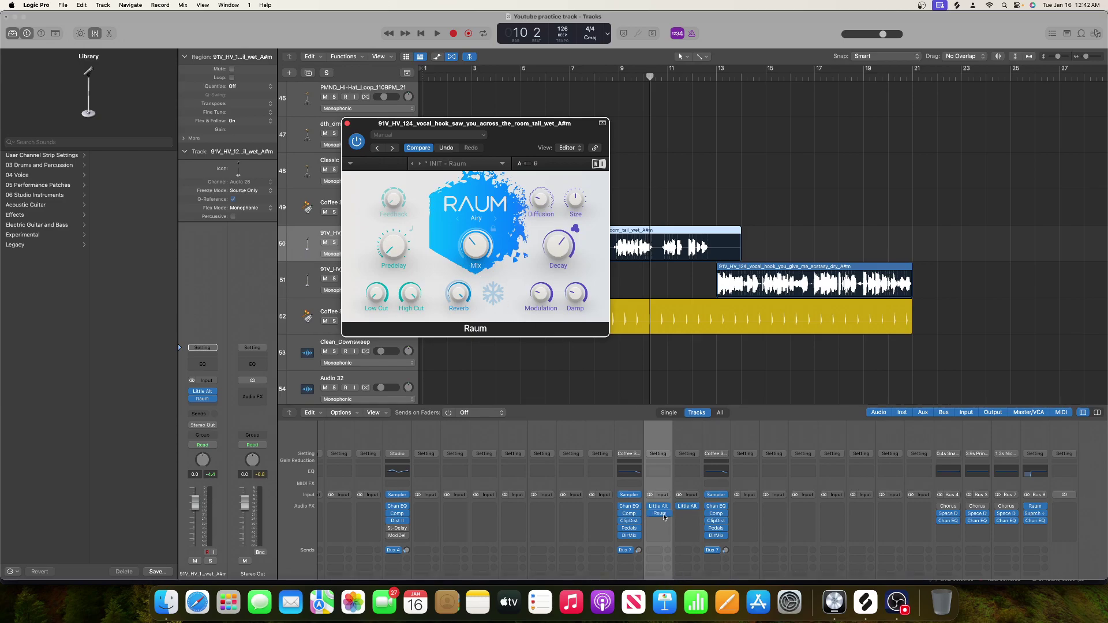
# Step: Add Raum after Little AlterBoy on the give_me_ecstasy vocal track, lower its Mix, and close the plug-in window
pyautogui.moveTo(683, 518); pyautogui.dragTo(687, 519)
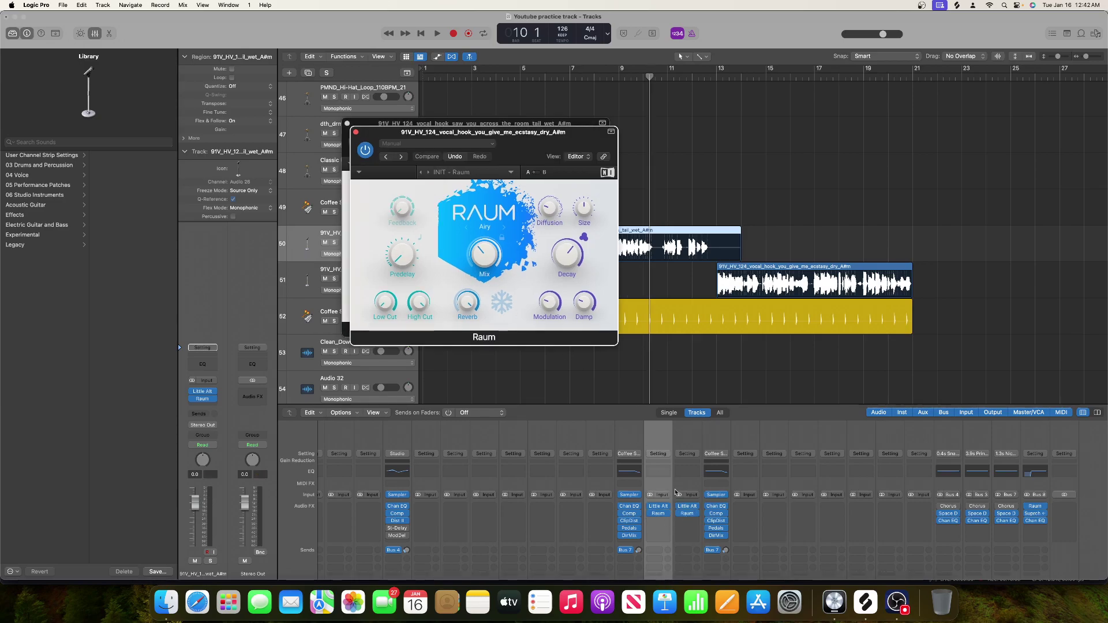
pyautogui.moveTo(484, 257); pyautogui.dragTo(483, 295)
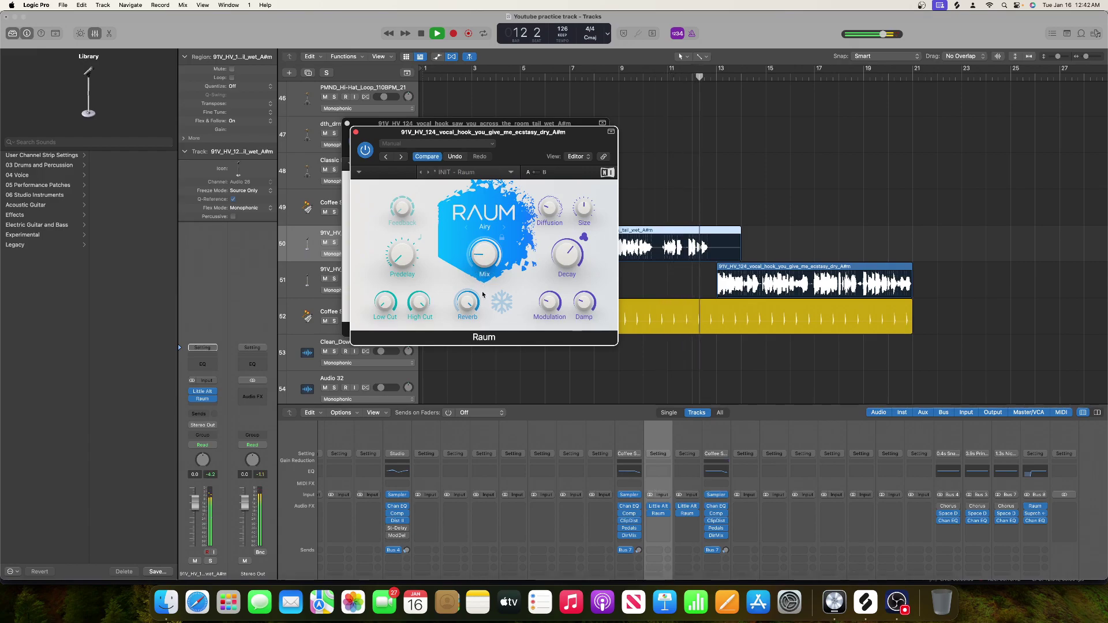
pyautogui.click(356, 132)
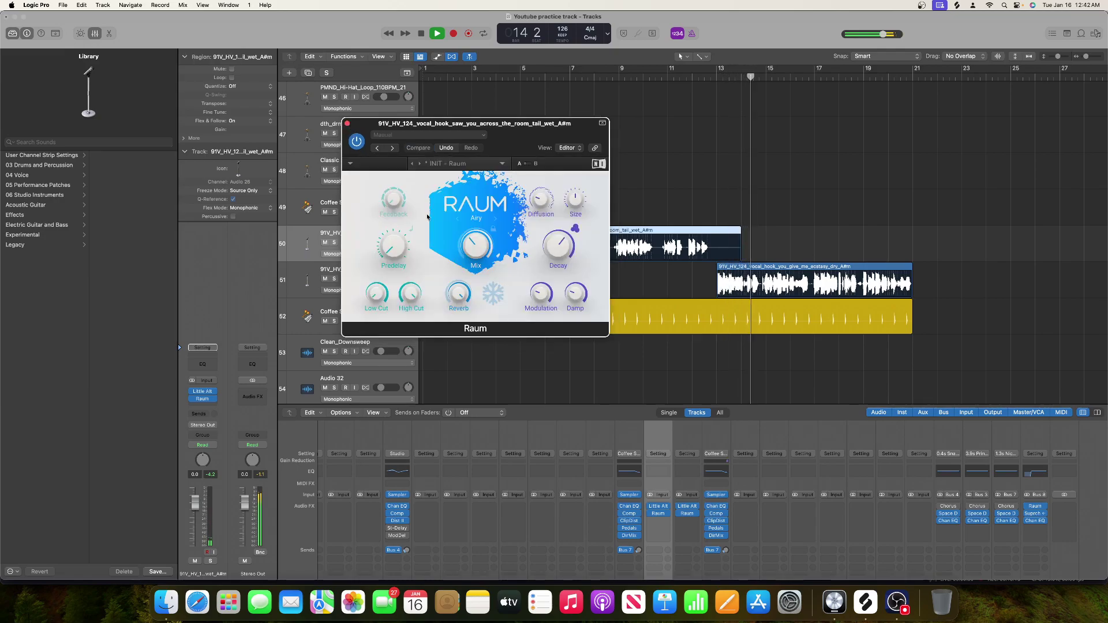
# Step: Lower the Raum Mix on the saw_you_across_the_room vocal track and close the plug-in window
pyautogui.scroll(-5, 471, 247)
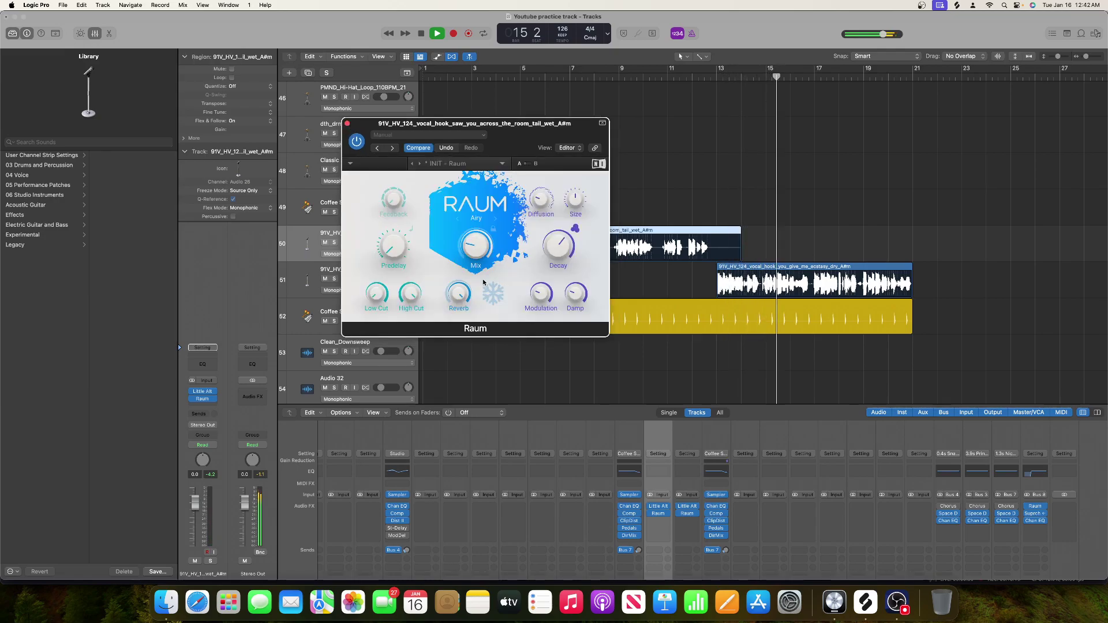
pyautogui.scroll(-2, 475, 242)
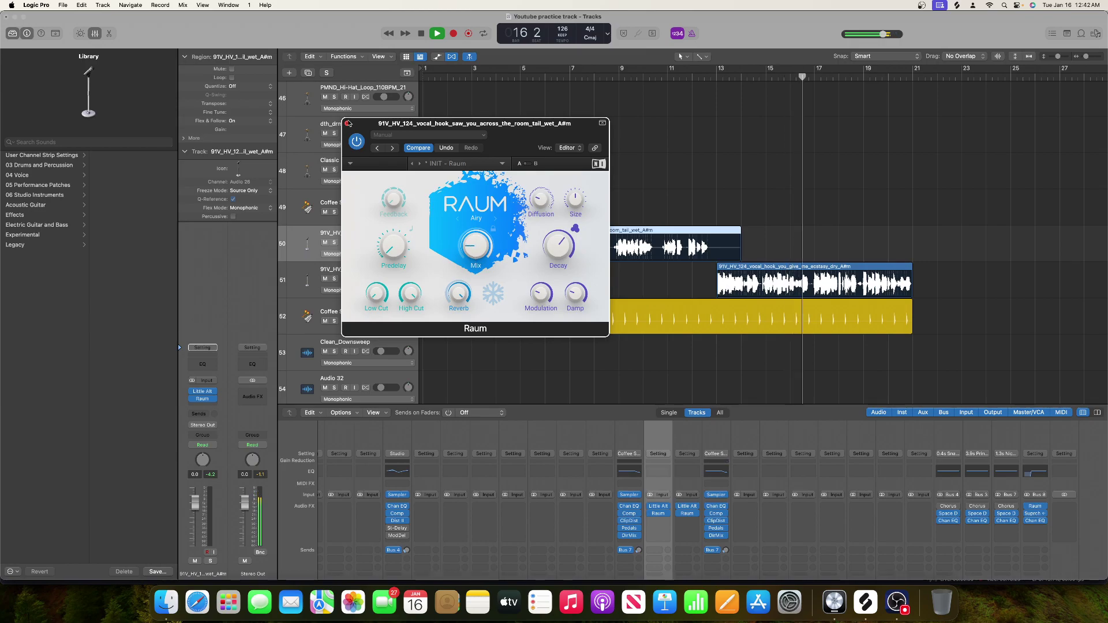
pyautogui.click(348, 124)
# Step: Listen to the section around bars 17 to 26 while reviewing the vocal, percussion and effects tracks, and stop playback
pyautogui.hscroll(4, 588, 321)
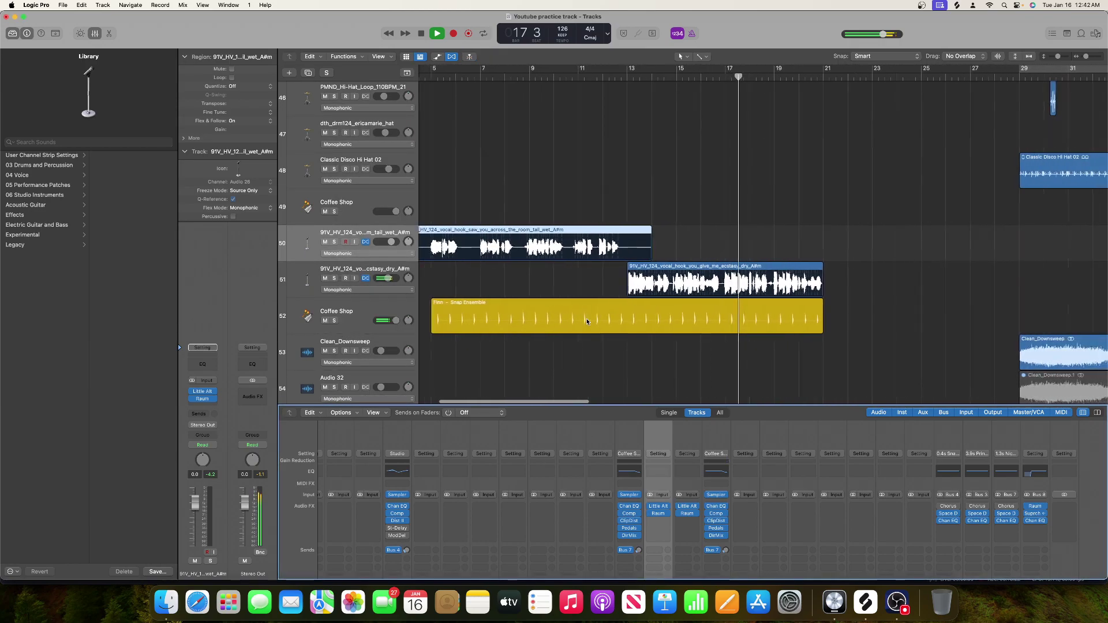
pyautogui.scroll(-5, 587, 321)
pyautogui.hscroll(3, 587, 321)
pyautogui.scroll(10, 587, 322)
pyautogui.hscroll(-3, 587, 322)
pyautogui.scroll(-5, 587, 321)
pyautogui.hscroll(2, 587, 321)
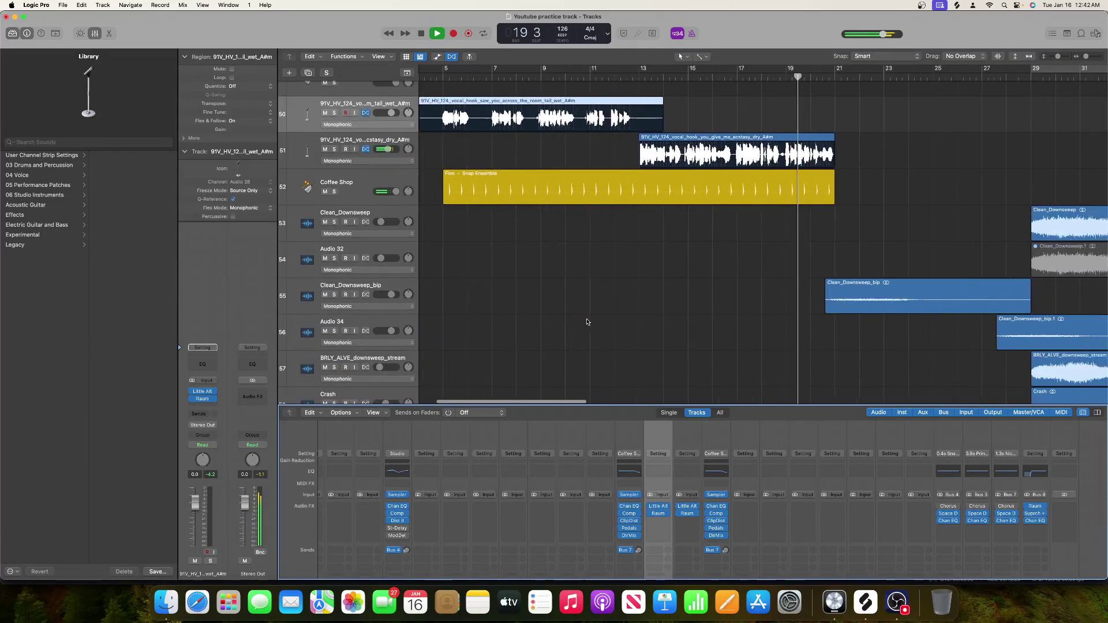
pyautogui.hscroll(4, 587, 321)
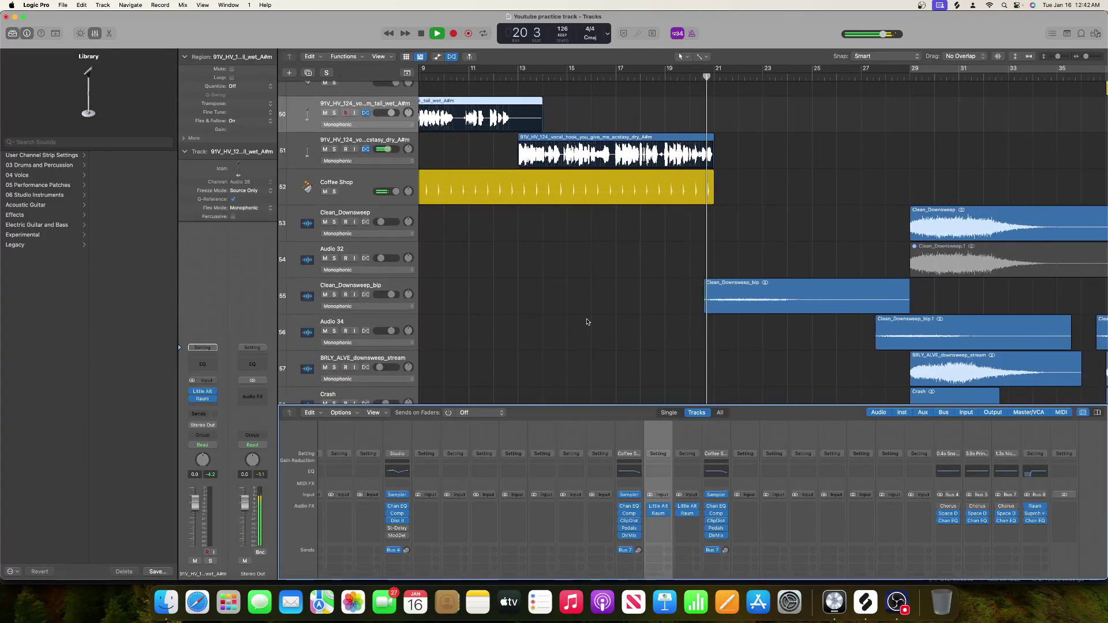
pyautogui.hscroll(8, 587, 322)
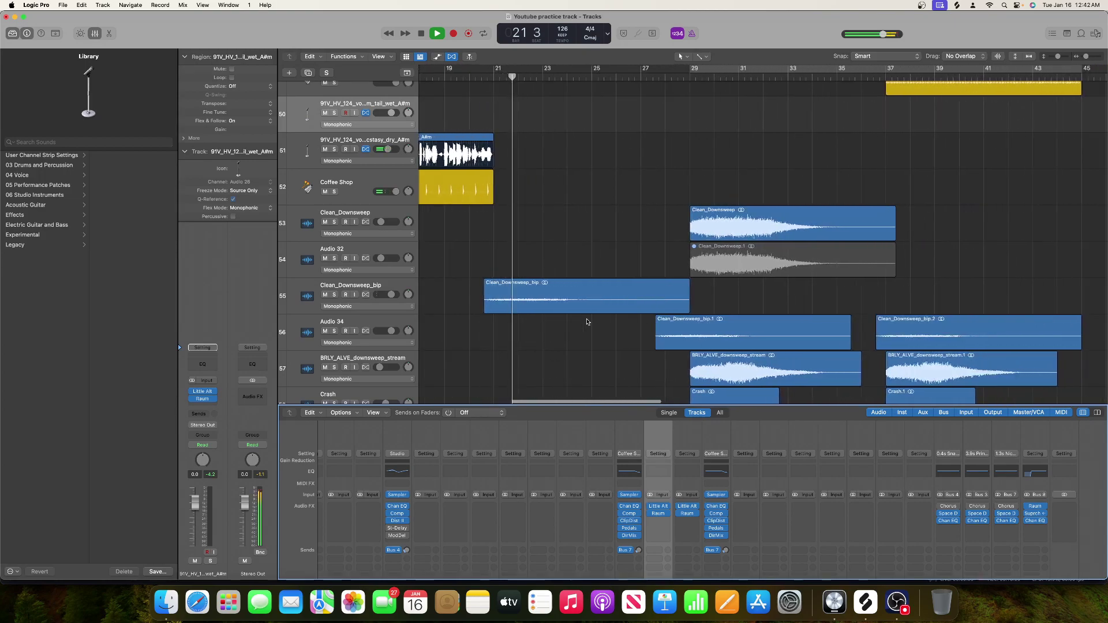
pyautogui.scroll(5, 587, 322)
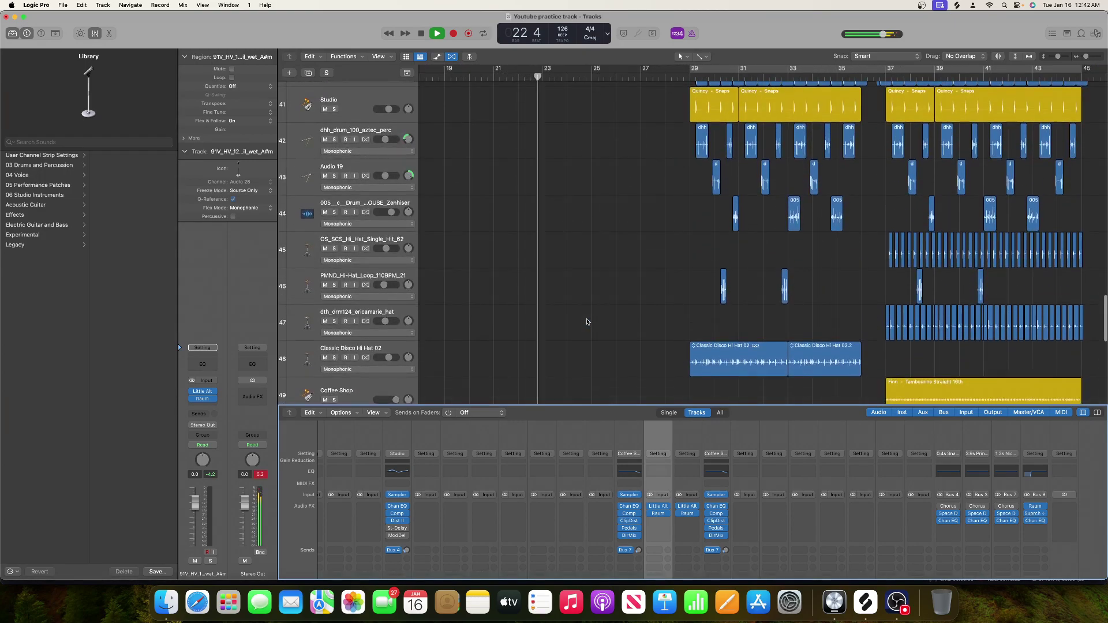
pyautogui.scroll(5, 587, 322)
pyautogui.scroll(-5, 587, 322)
pyautogui.scroll(10, 587, 322)
pyautogui.press('space')
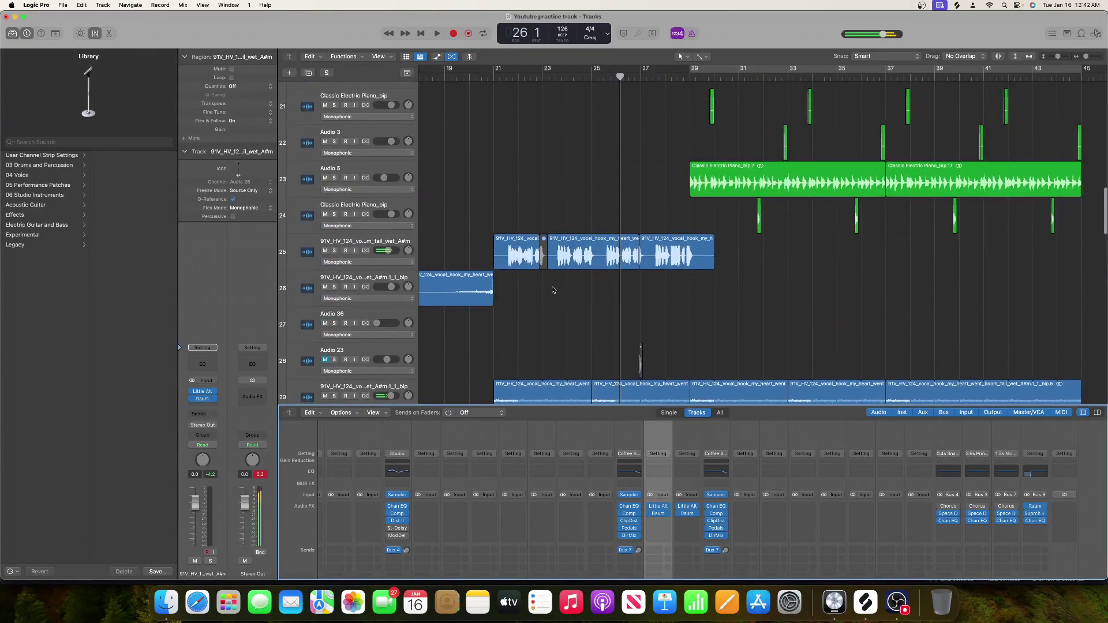
# Step: Assign the Mute tool as the secondary tool and select the short vocal region near bar 23 on track 25
pyautogui.click(683, 56)
pyautogui.click(612, 191)
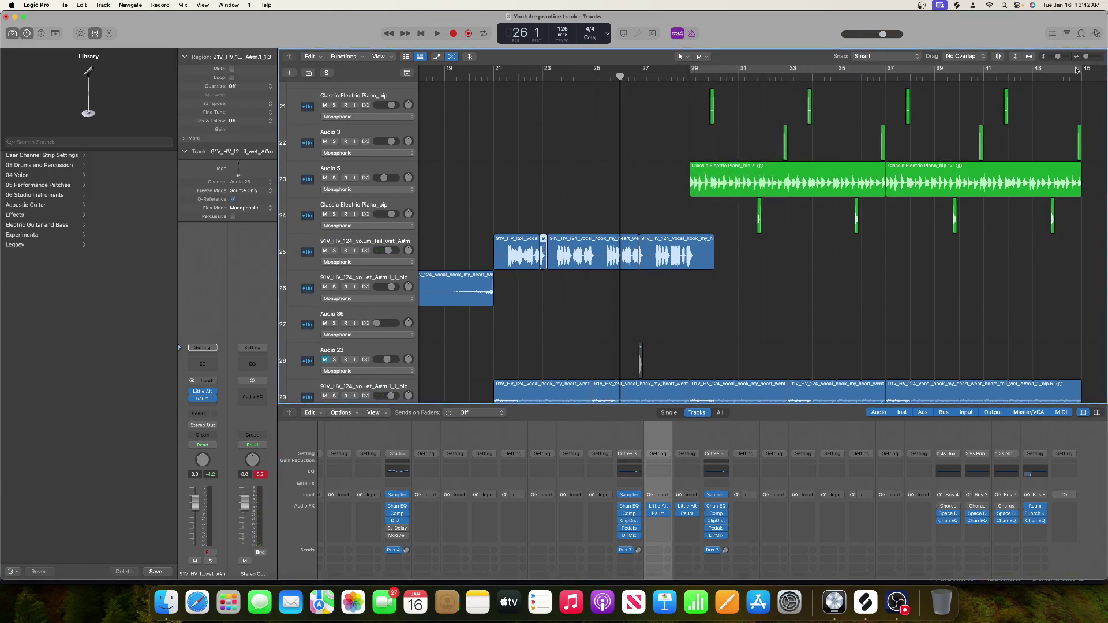
# Step: Examine the whole arrangement across all tracks, from the electric piano regions down to the downsweep and crash effects
pyautogui.press('z')
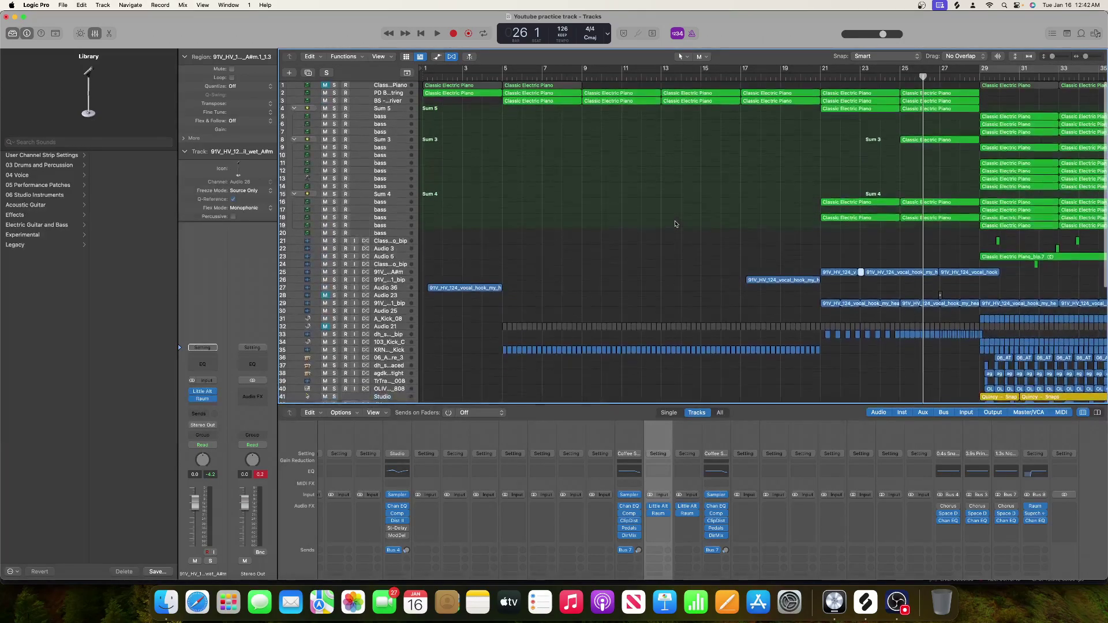
pyautogui.scroll(-5, 675, 224)
pyautogui.hscroll(2, 675, 224)
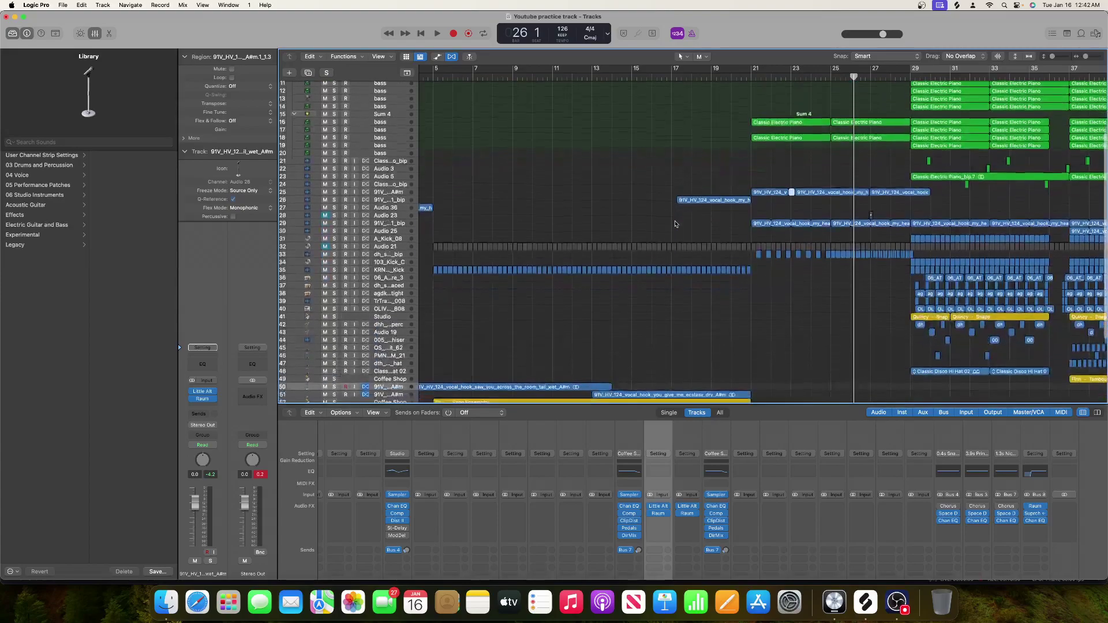
pyautogui.scroll(-5, 676, 224)
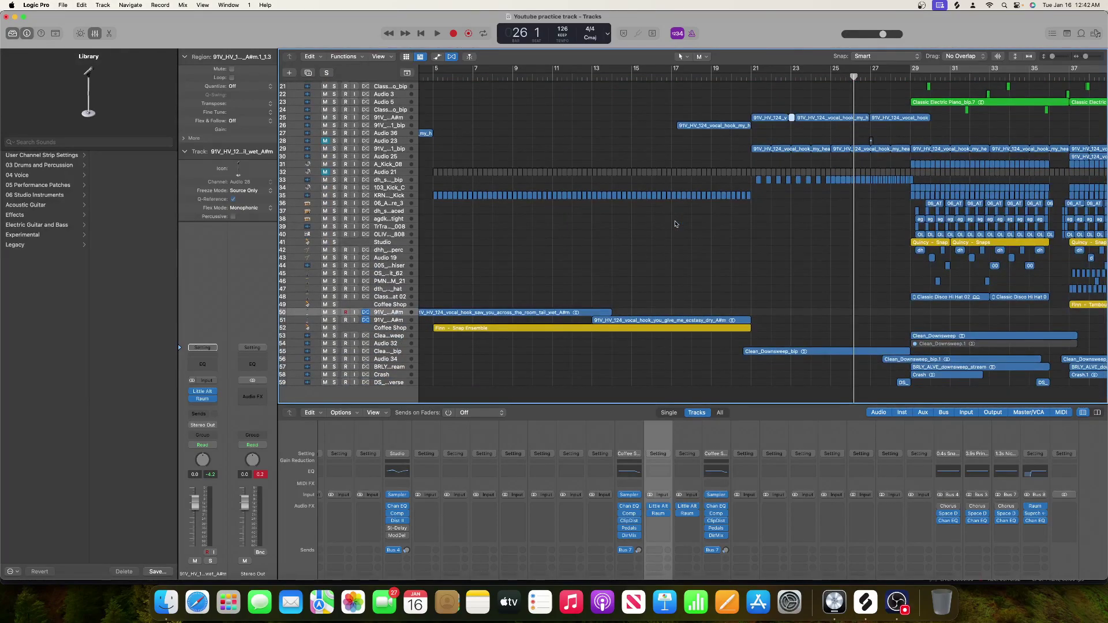
pyautogui.scroll(10, 675, 223)
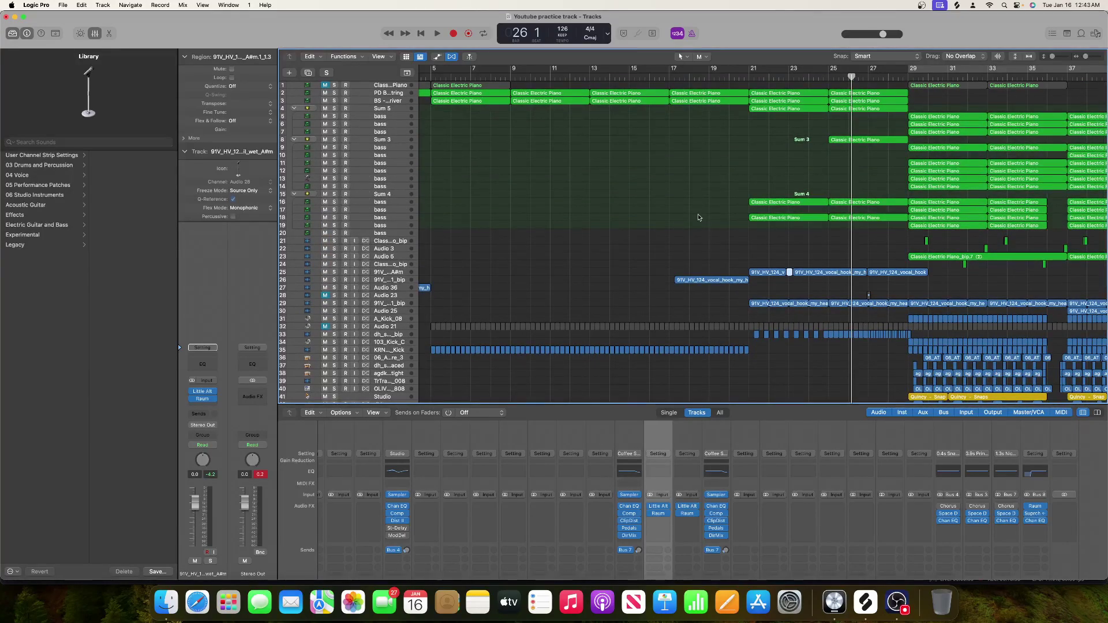
pyautogui.moveTo(1052, 58); pyautogui.dragTo(1055, 58)
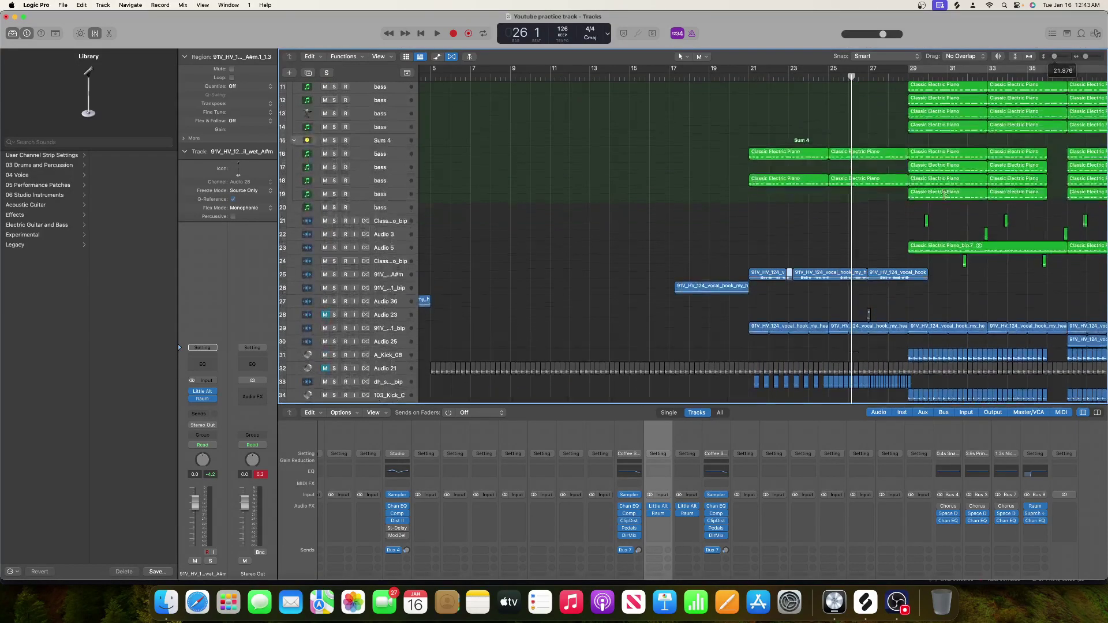
pyautogui.hscroll(3, 938, 201)
pyautogui.hscroll(-5, 938, 201)
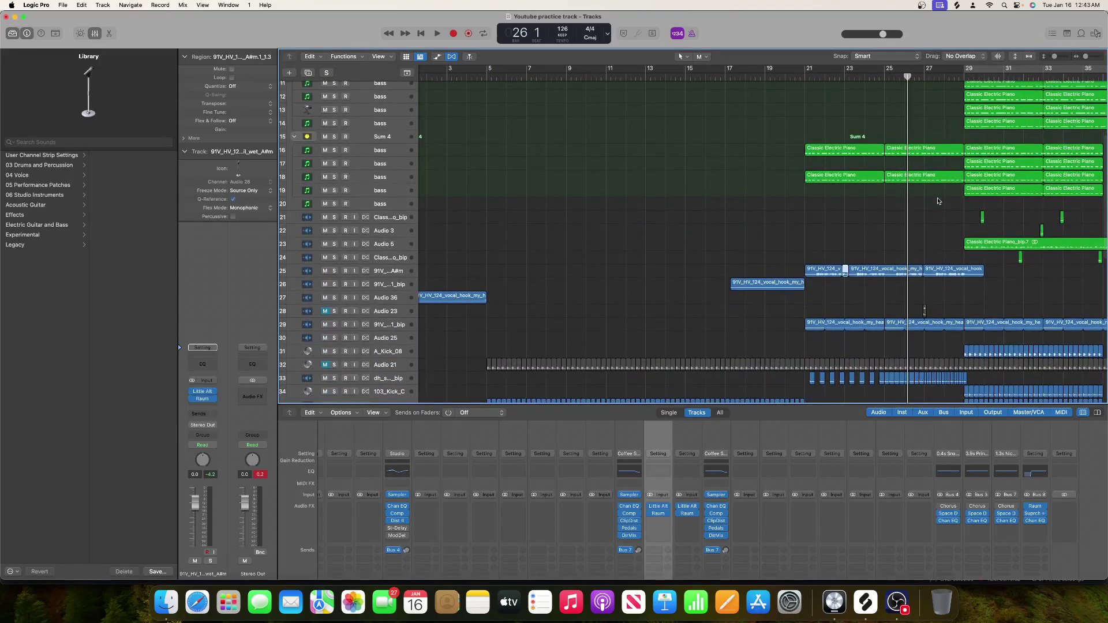
pyautogui.hscroll(2, 938, 201)
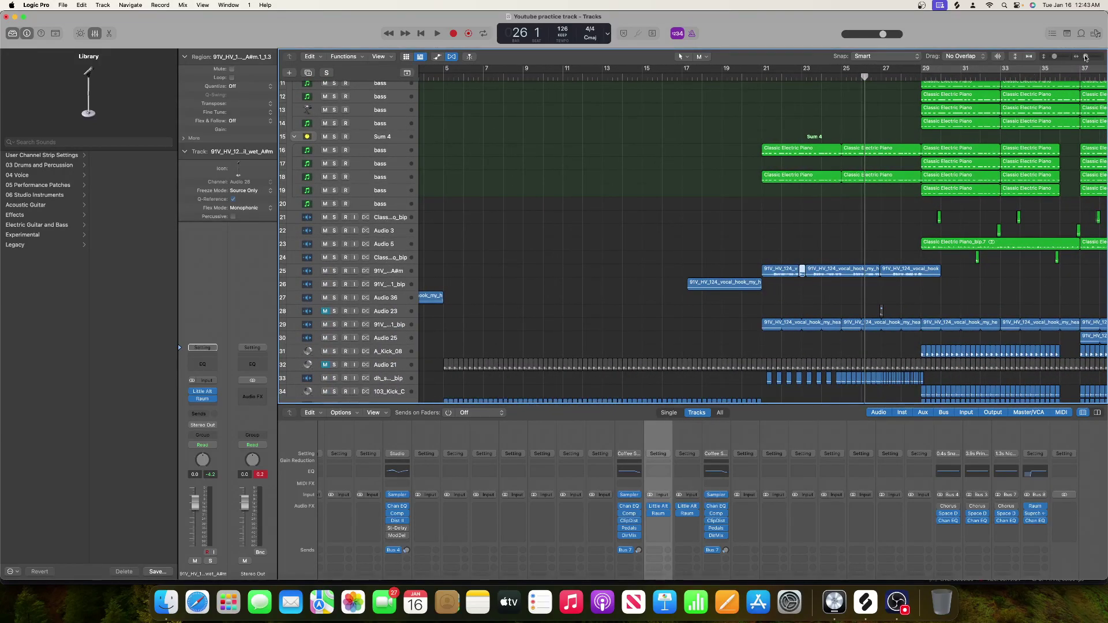
pyautogui.press('super+Up')
pyautogui.press('super+Left')
pyautogui.hscroll(5, 953, 188)
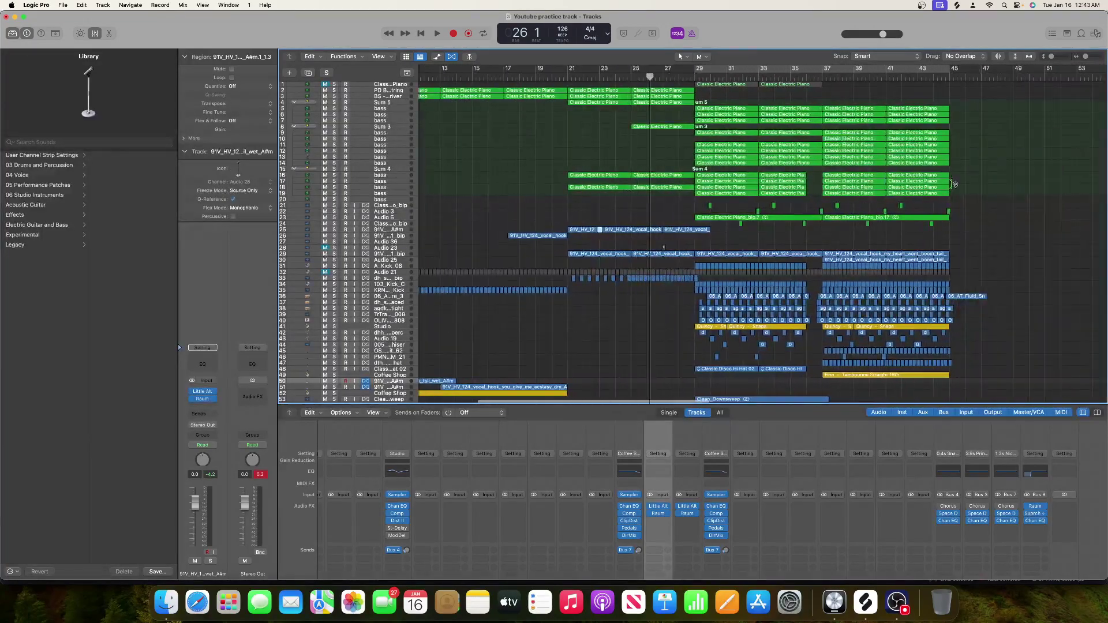
# Step: Copy the Classic Electric Piano regions of tracks 2 and 3 from bars 5–21 to bar 45, and play the copied section
pyautogui.hscroll(-8, 930, 85)
pyautogui.moveTo(501, 119); pyautogui.dragTo(681, 89)
pyautogui.moveTo(510, 91); pyautogui.dragTo(975, 77)
pyautogui.click(974, 76)
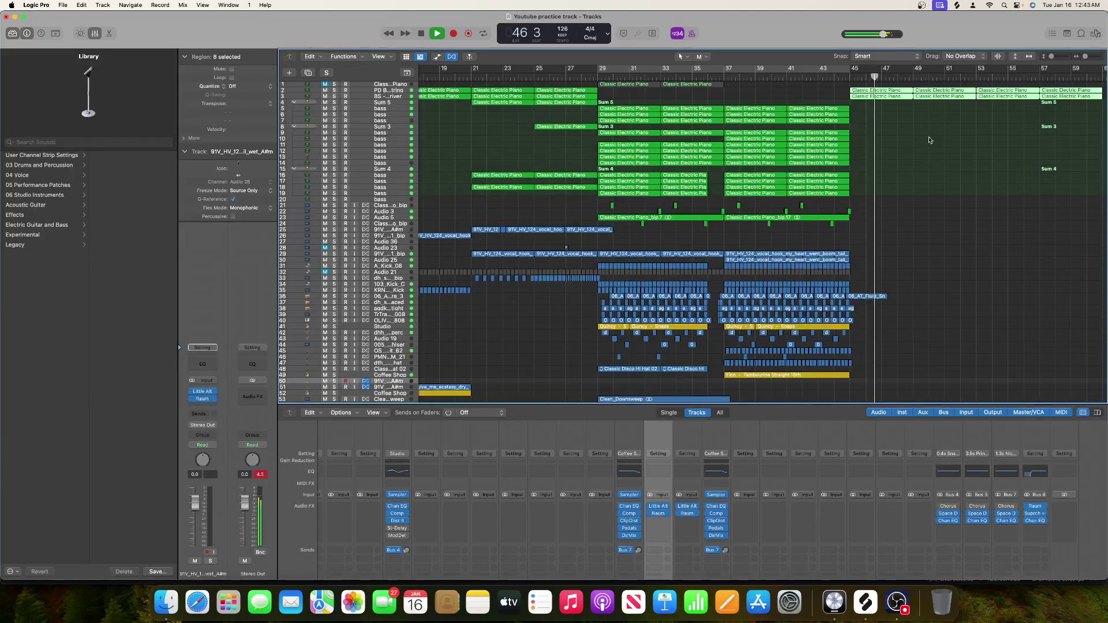
# Step: Copy the kick regions on track 35 from bars 5–21 to bar 45, and audition them briefly
pyautogui.hscroll(-10, 721, 279)
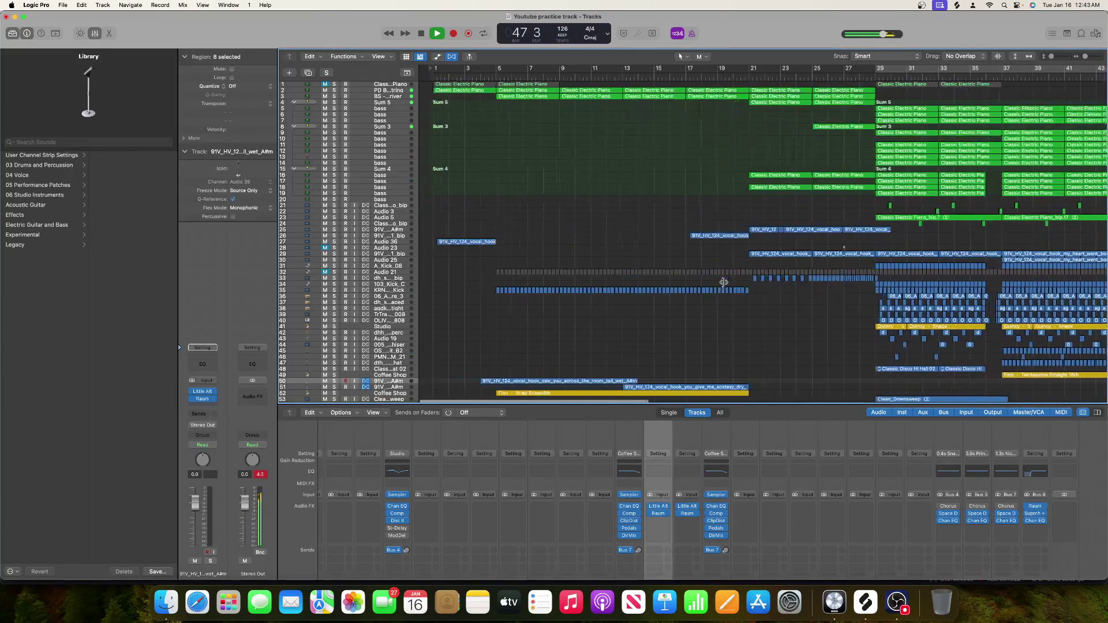
pyautogui.moveTo(478, 292); pyautogui.dragTo(682, 312)
pyautogui.moveTo(486, 291); pyautogui.dragTo(860, 290)
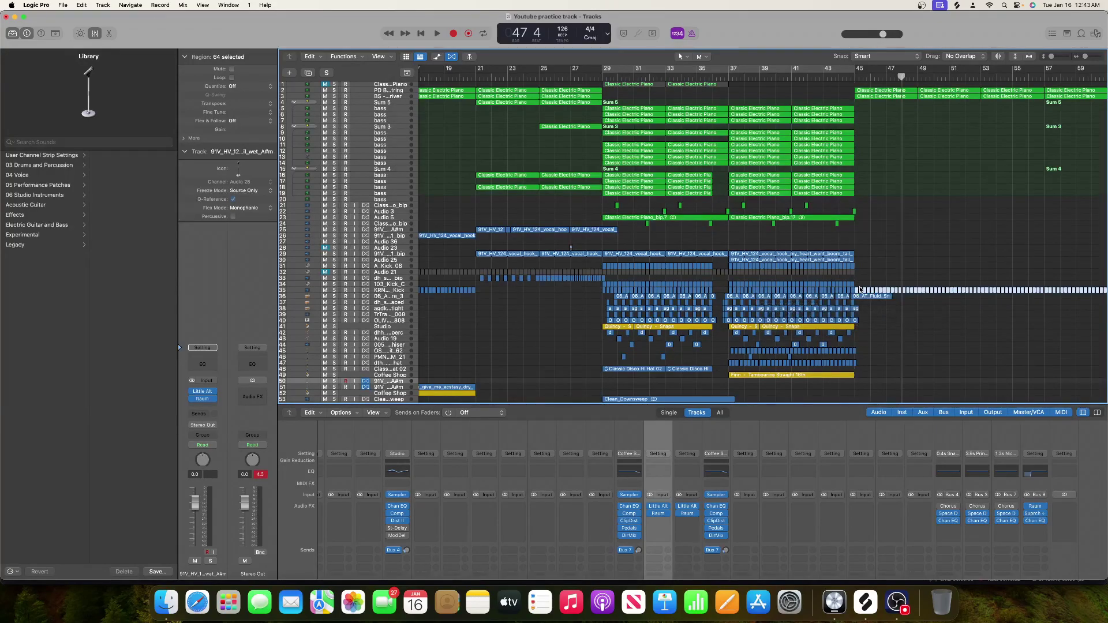
pyautogui.hscroll(-10, 857, 294)
pyautogui.press('space')
# Step: Inspect the vocal hook regions on tracks 50 and 51 and the snap region below them up close
pyautogui.scroll(-5, 677, 393)
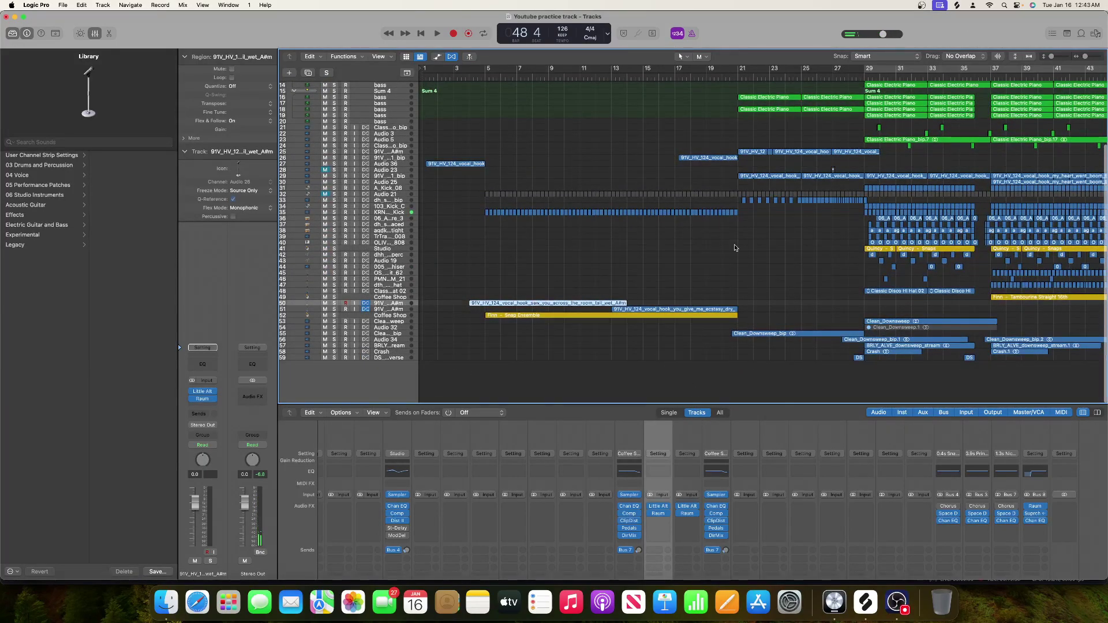
pyautogui.press('super+Down')
pyautogui.press('super+Down')
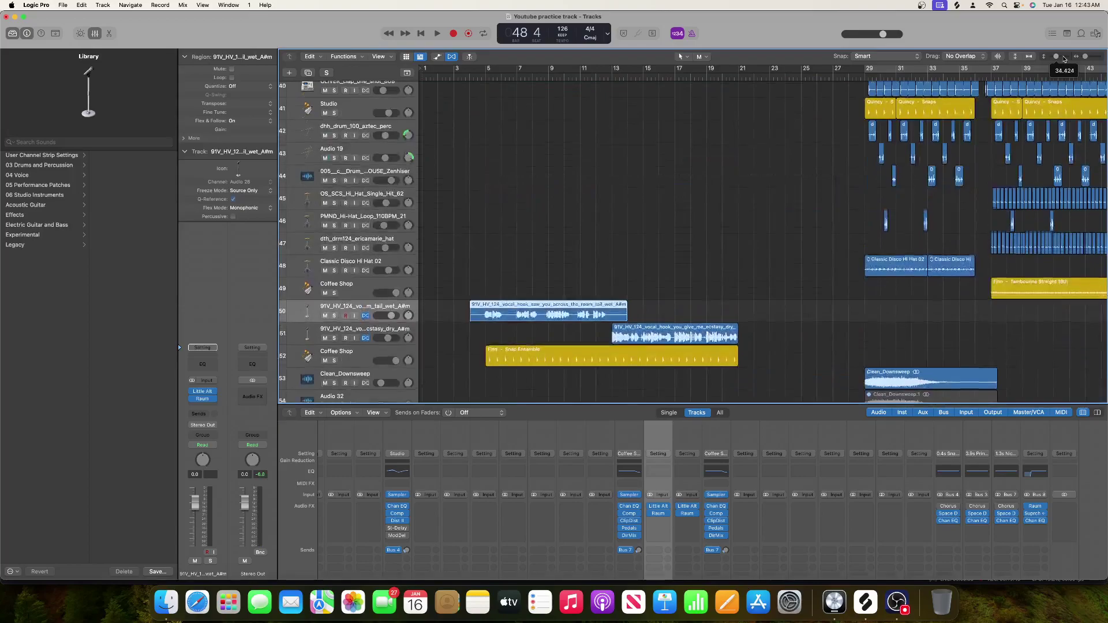
pyautogui.moveTo(485, 282); pyautogui.dragTo(565, 333)
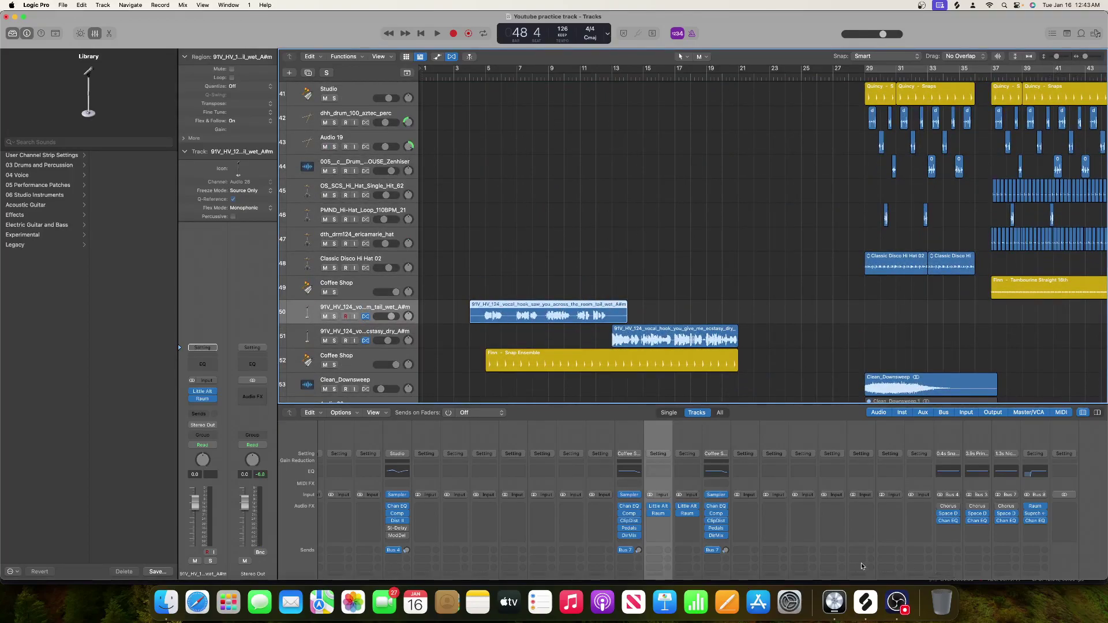
# Step: Switch to Splice and filter the library's sounds by the key A# minor
pyautogui.click(864, 603)
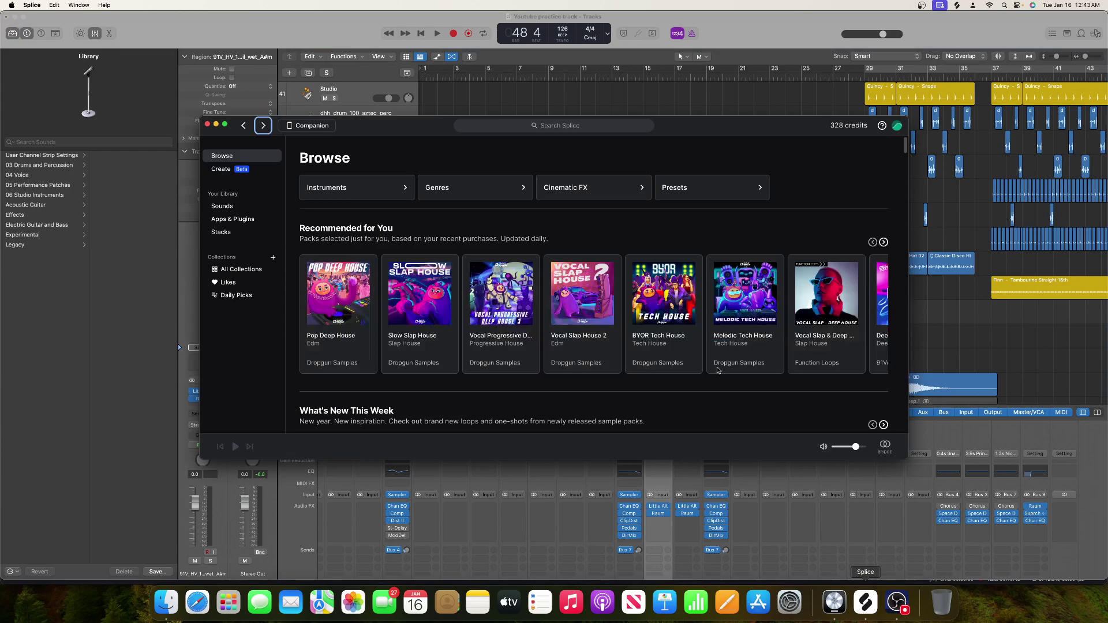
pyautogui.click(223, 207)
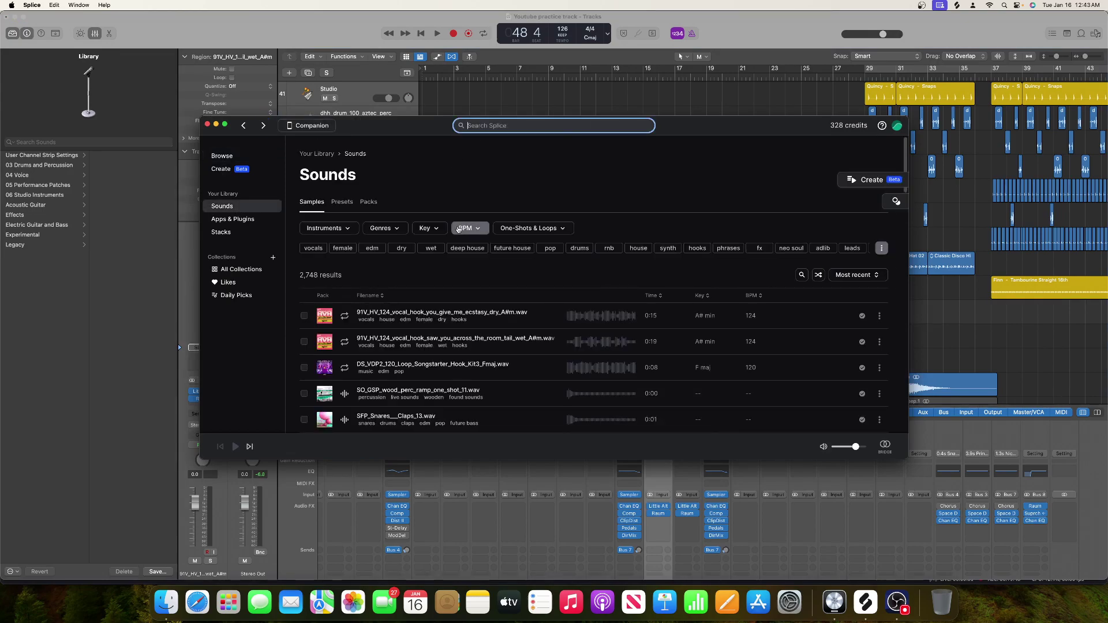
pyautogui.click(437, 229)
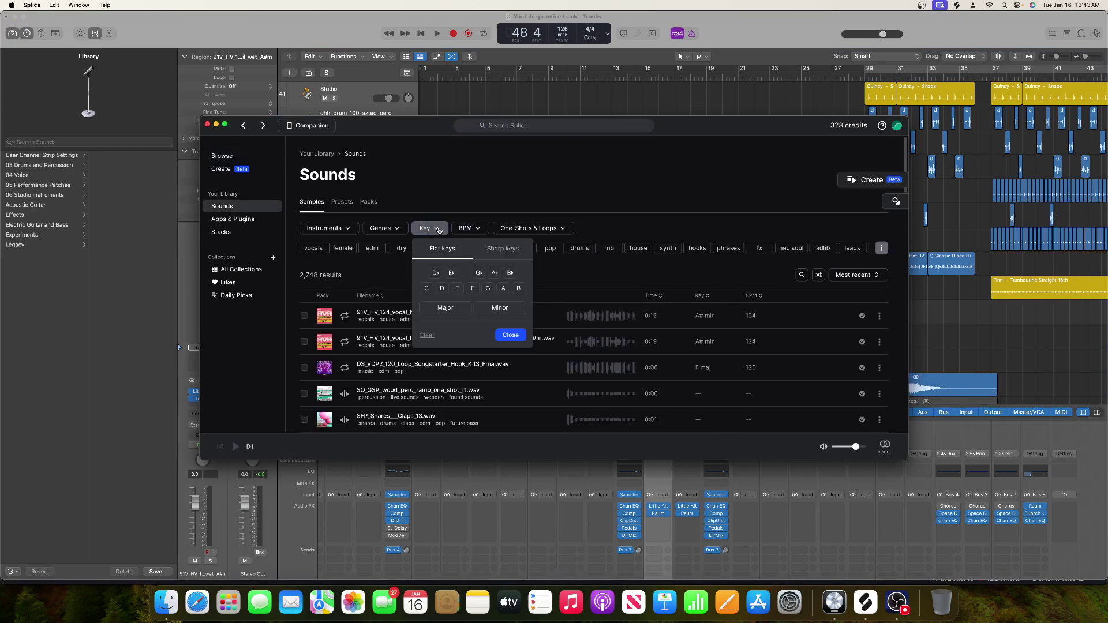
pyautogui.click(502, 289)
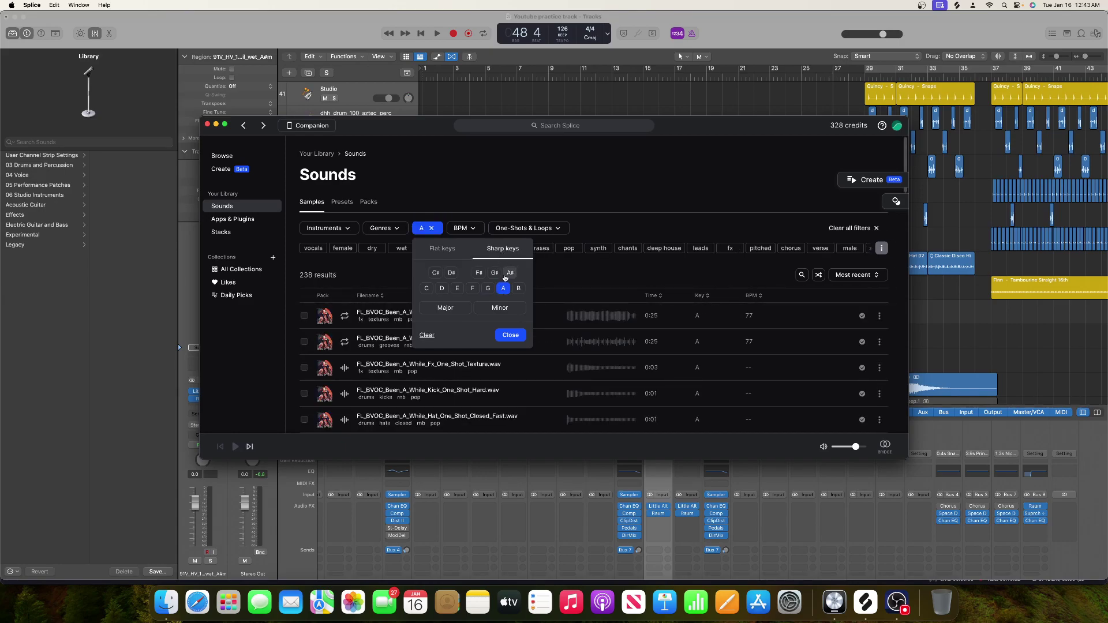
pyautogui.click(510, 273)
pyautogui.click(499, 308)
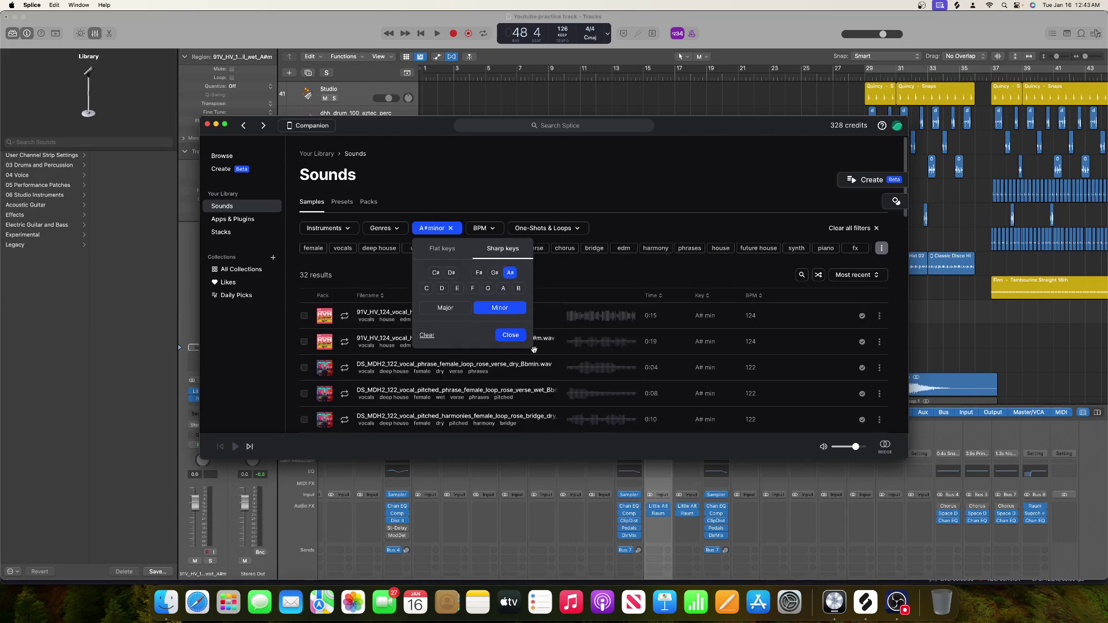
pyautogui.click(511, 334)
# Step: Open the sample pack of the give_me_ecstasy vocal hook and preview its my_heart_went_boom dry and saw_you_across_the_room wet hooks
pyautogui.scroll(-3, 357, 264)
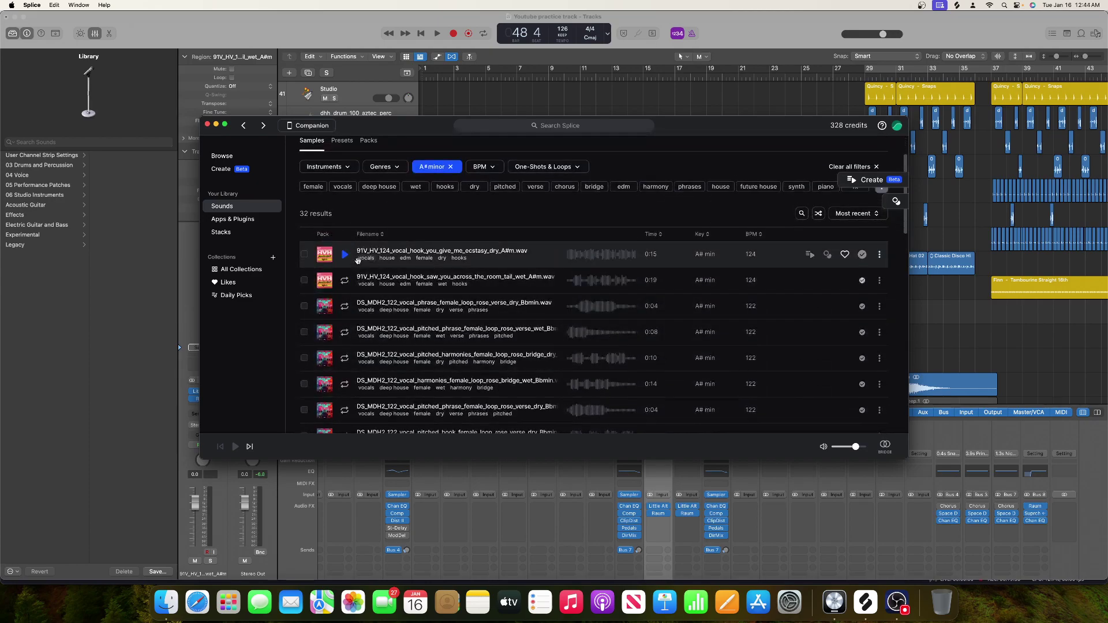
pyautogui.click(325, 254)
pyautogui.scroll(-3, 462, 370)
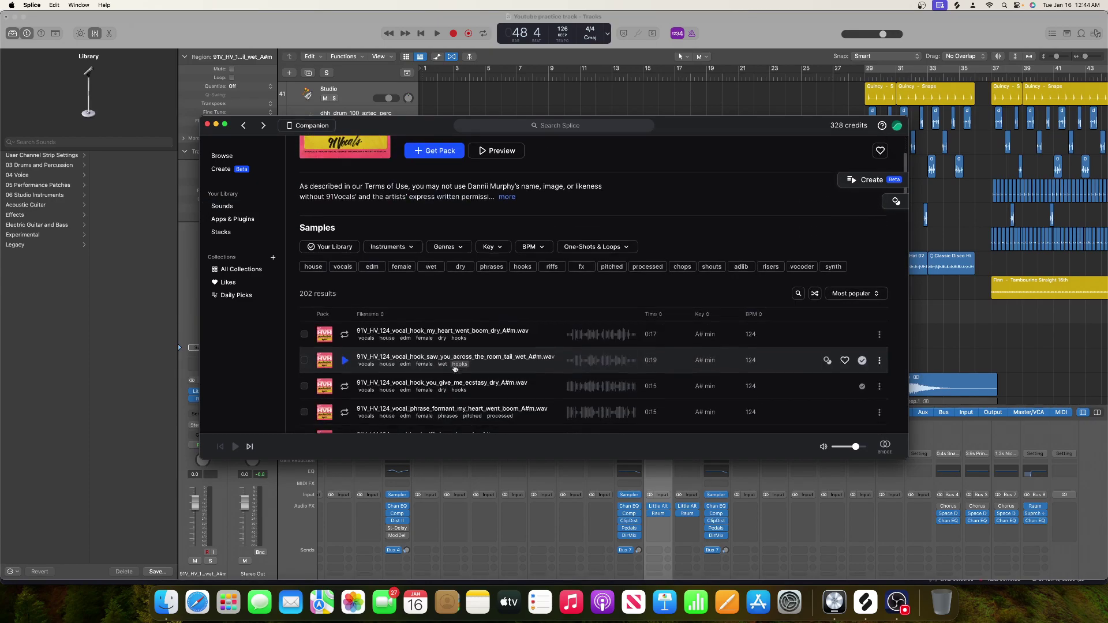
pyautogui.click(345, 333)
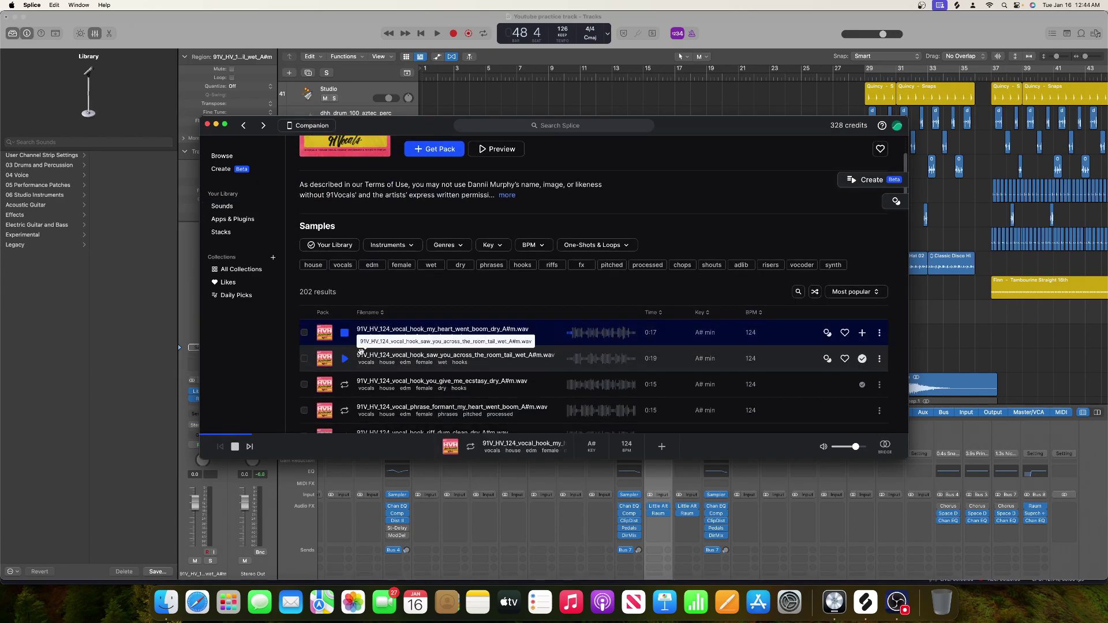
pyautogui.click(347, 360)
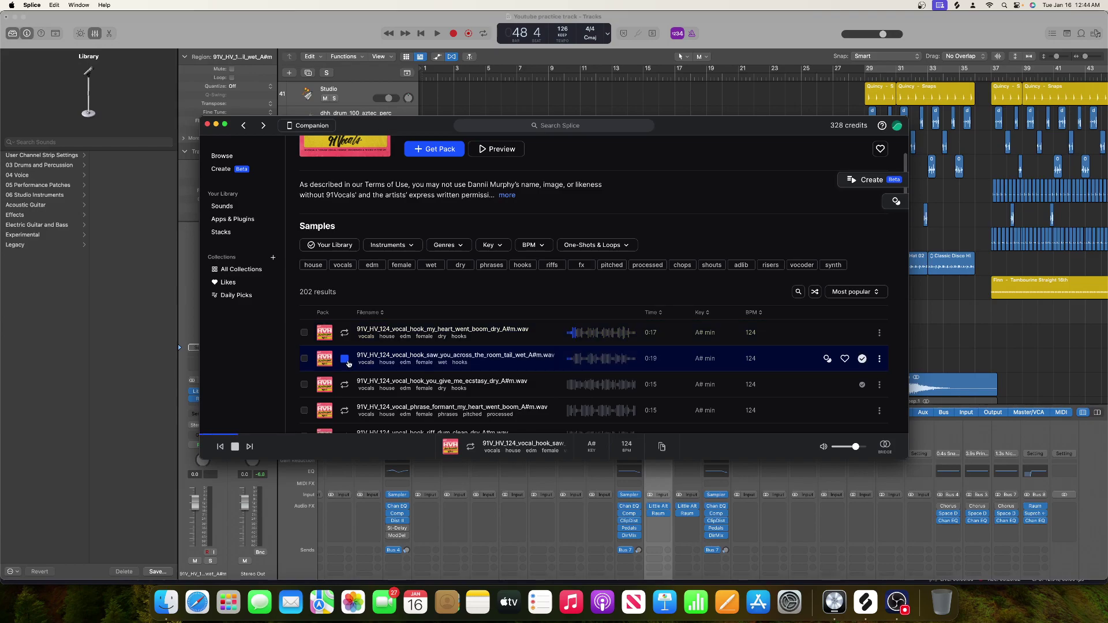
# Step: Preview the pack's A# minor vocals from the you_give_me_ecstasy dry hook down to the dance_with_me wet phrase, skipping the yeah_energetic one-shot
pyautogui.click(344, 385)
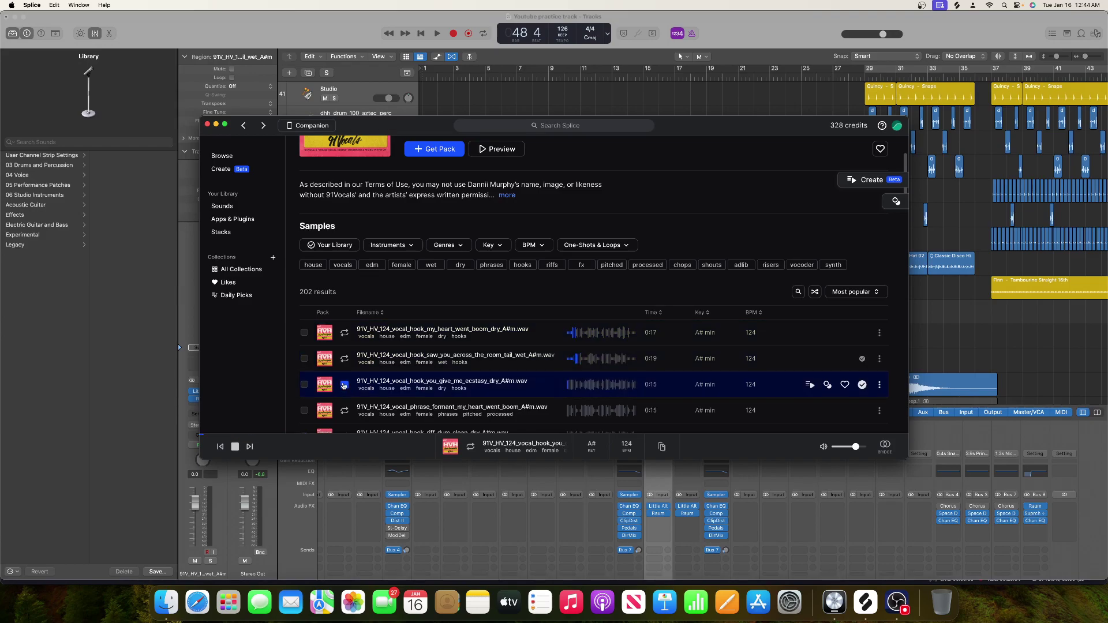
pyautogui.click(344, 410)
pyautogui.scroll(-4, 345, 404)
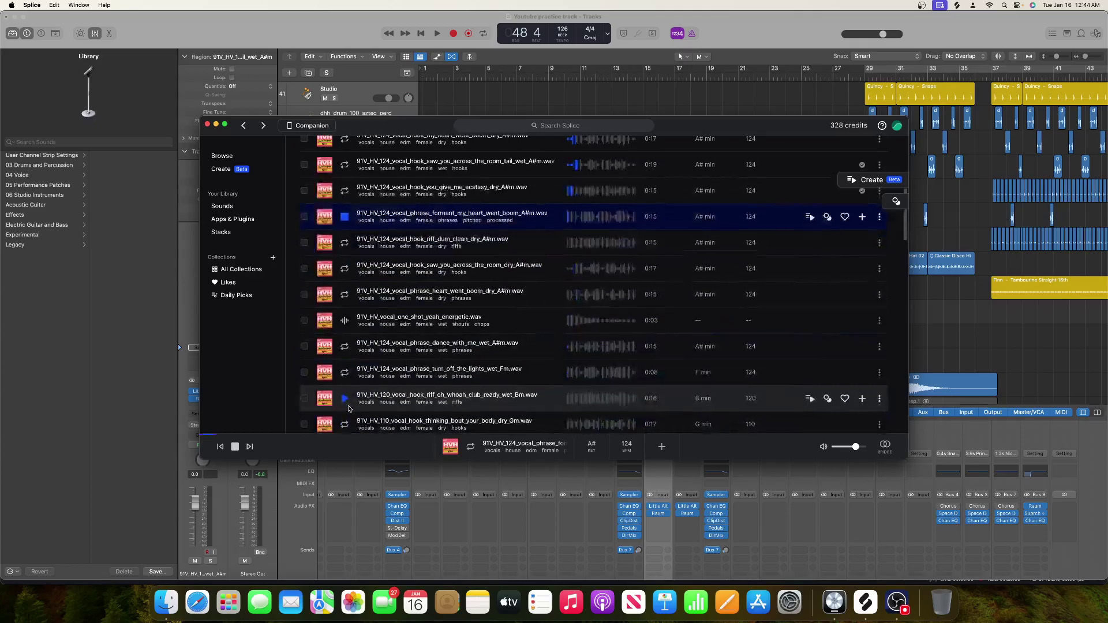
pyautogui.click(345, 245)
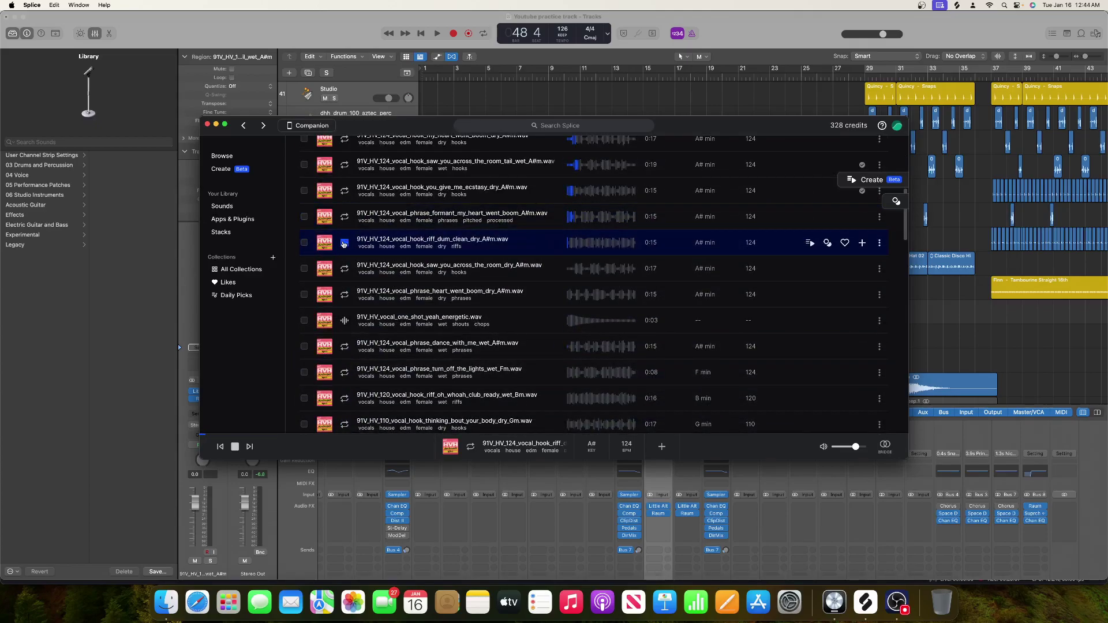
pyautogui.click(344, 269)
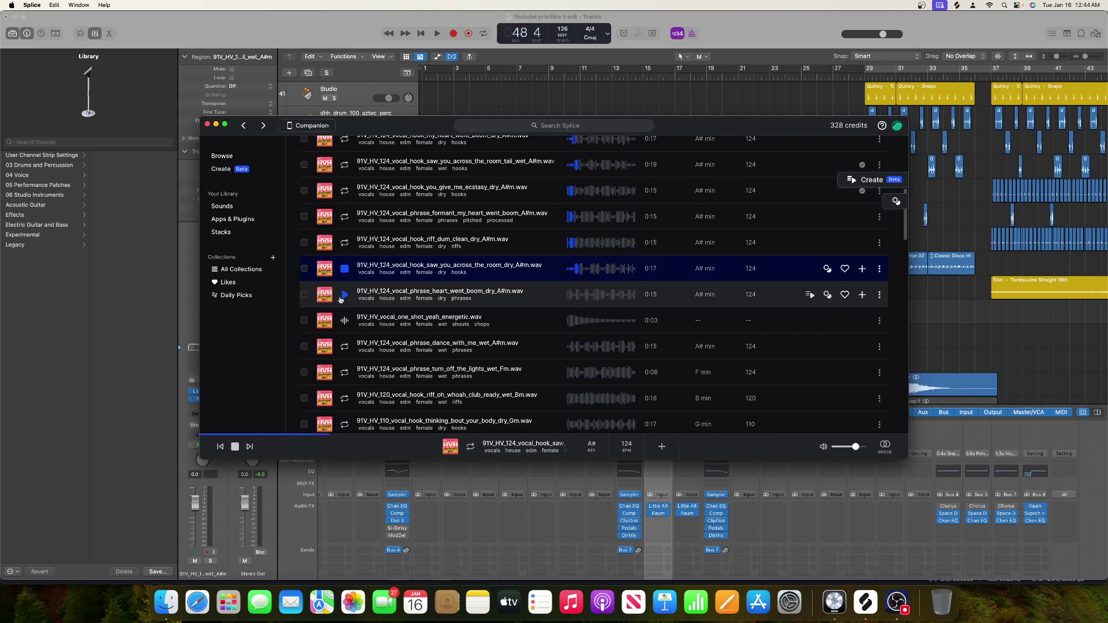
pyautogui.click(344, 296)
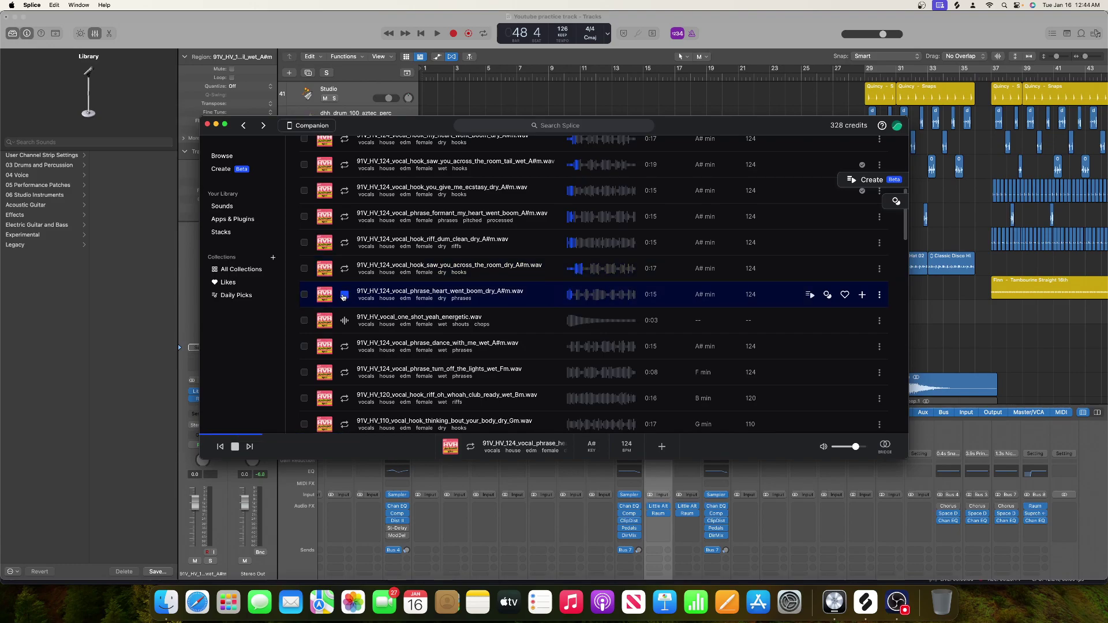
pyautogui.click(346, 347)
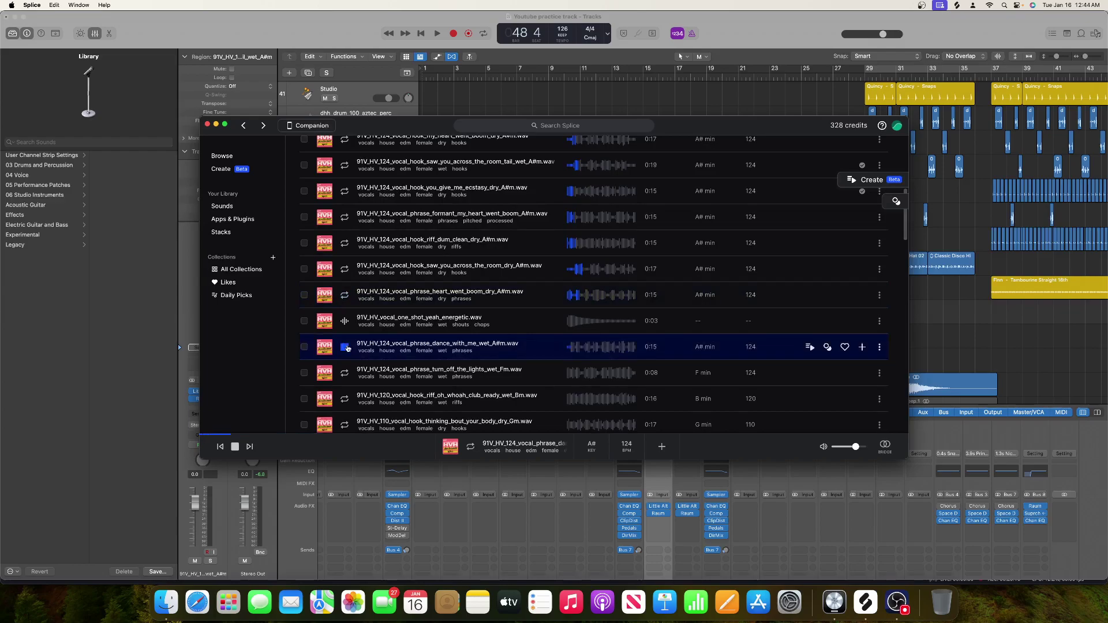
# Step: Preview the riff_oh_whoah_club_ready wet riff and the thinking_bout_your_body and look_me_in_me_eye dry hooks
pyautogui.scroll(-2, 348, 349)
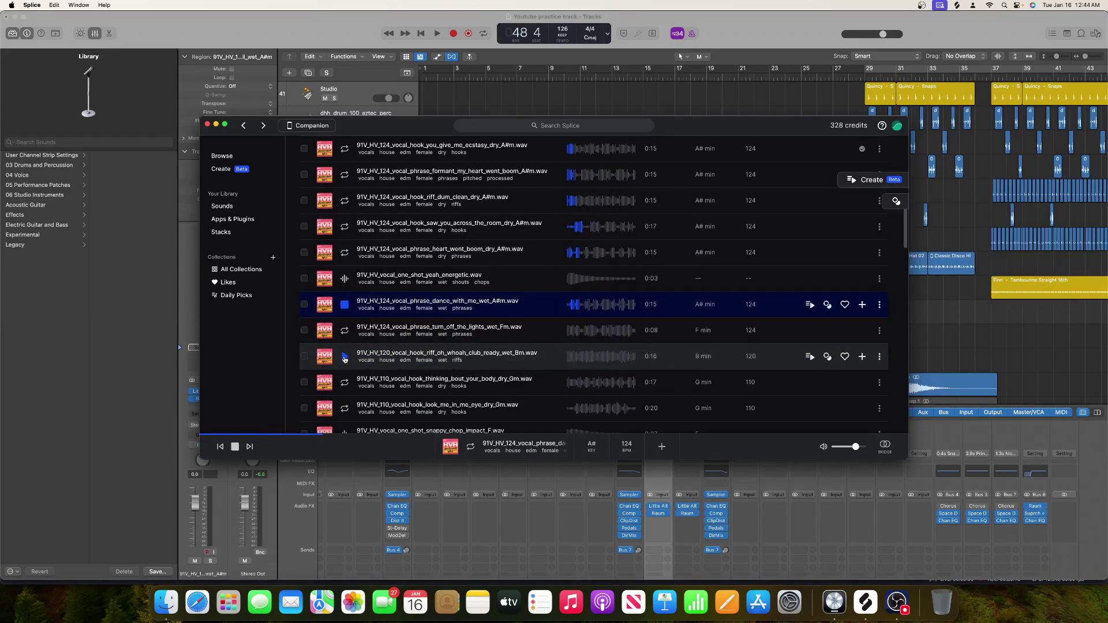
pyautogui.click(345, 356)
pyautogui.click(345, 384)
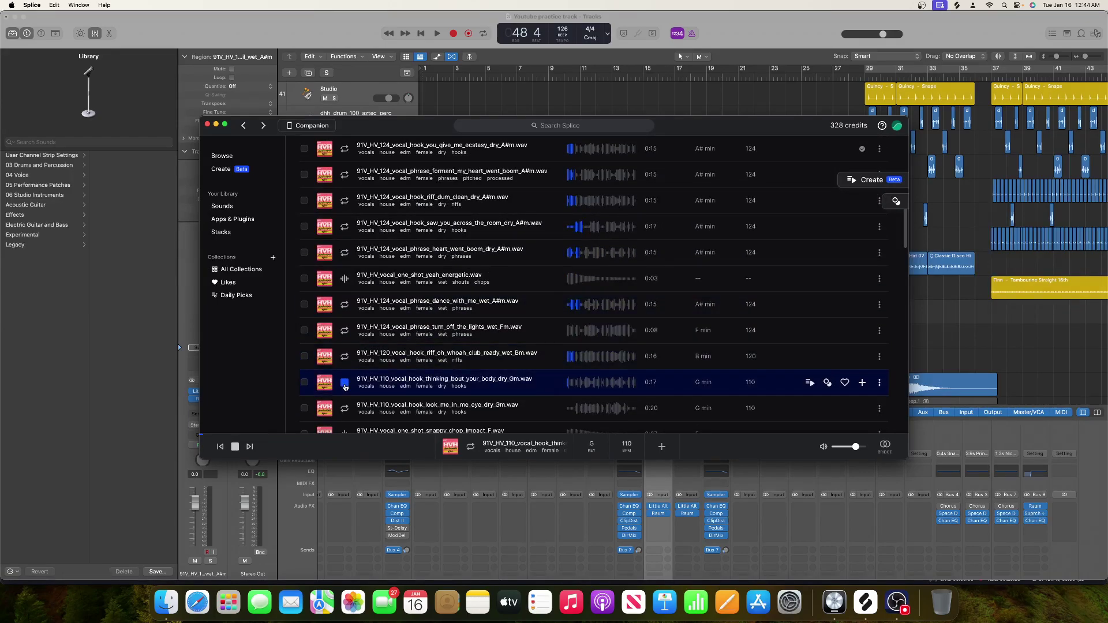
pyautogui.scroll(-2, 345, 387)
pyautogui.click(345, 365)
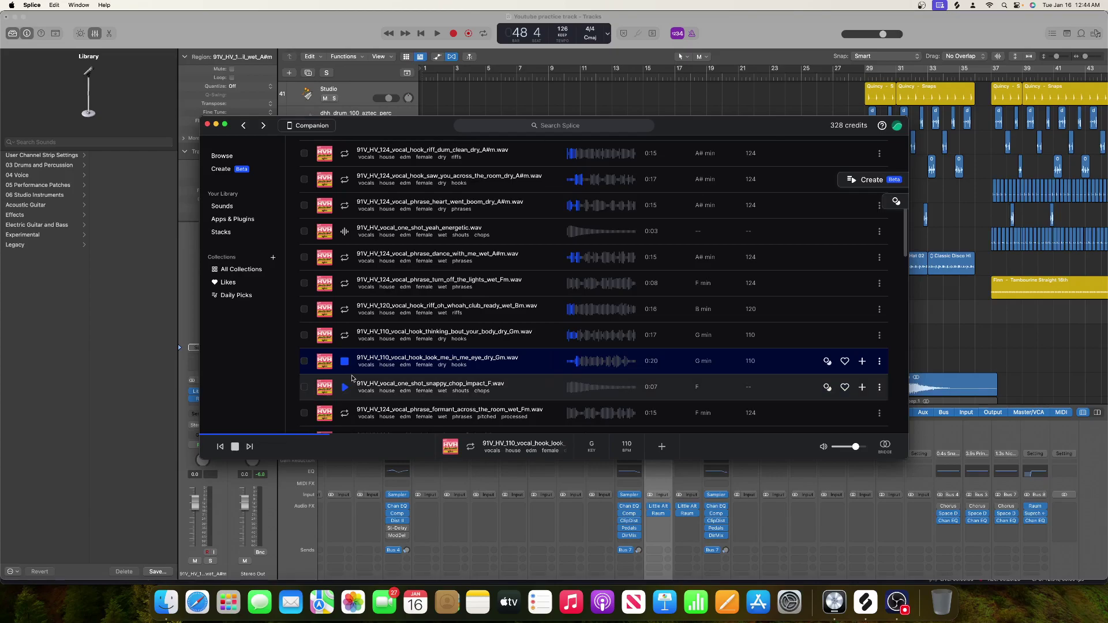
pyautogui.scroll(-7, 352, 379)
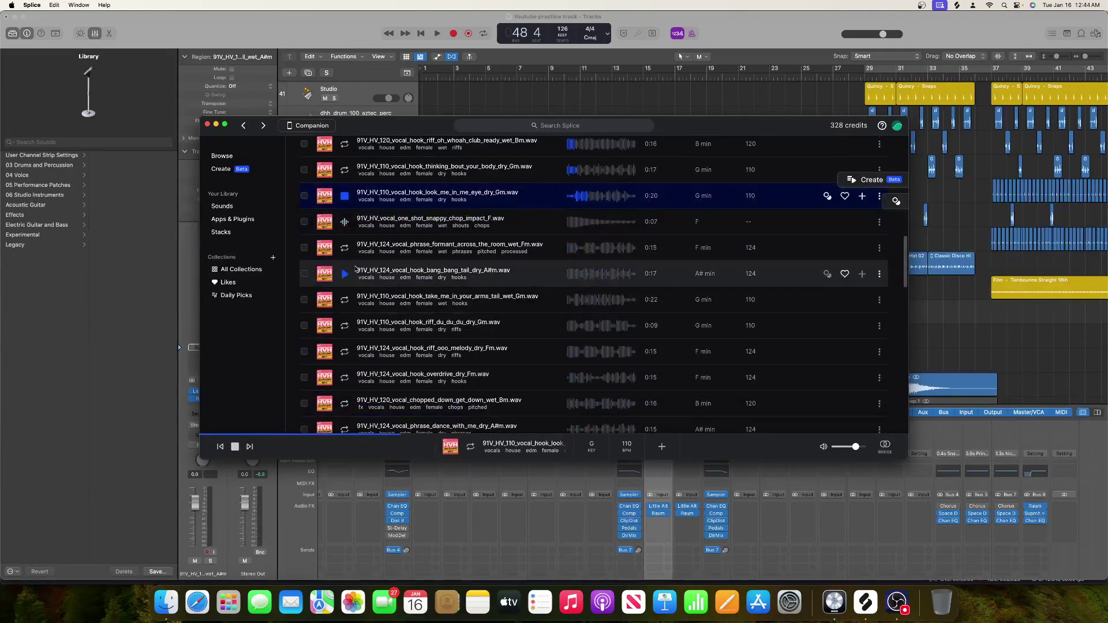
# Step: Return to the start of the House Vocal Hooks pack and filter its samples by the key A#
pyautogui.click(325, 247)
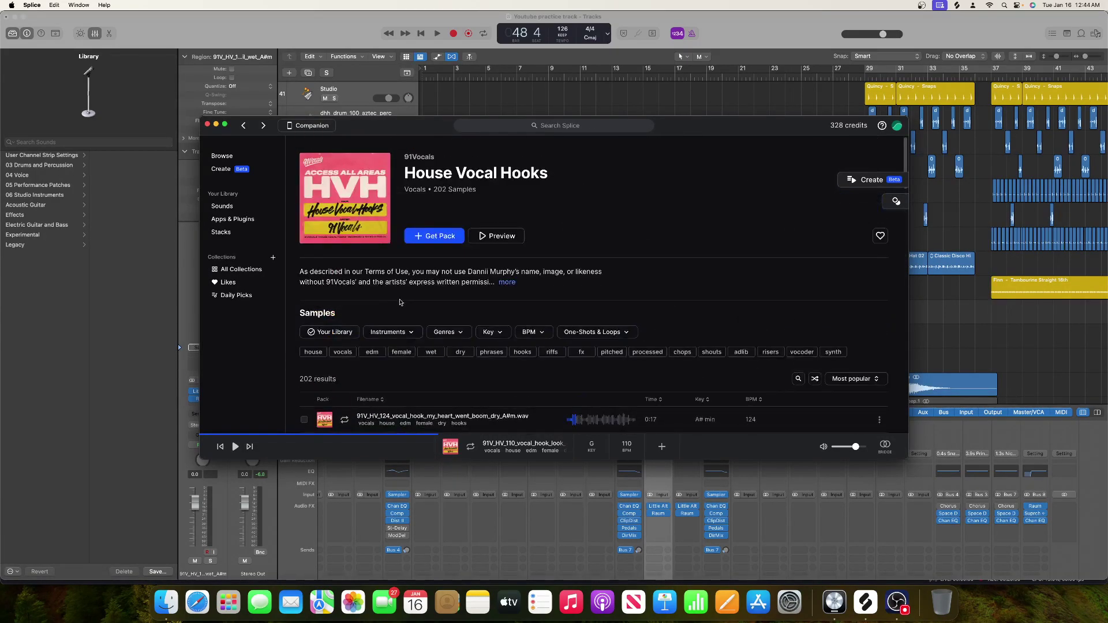
pyautogui.click(499, 332)
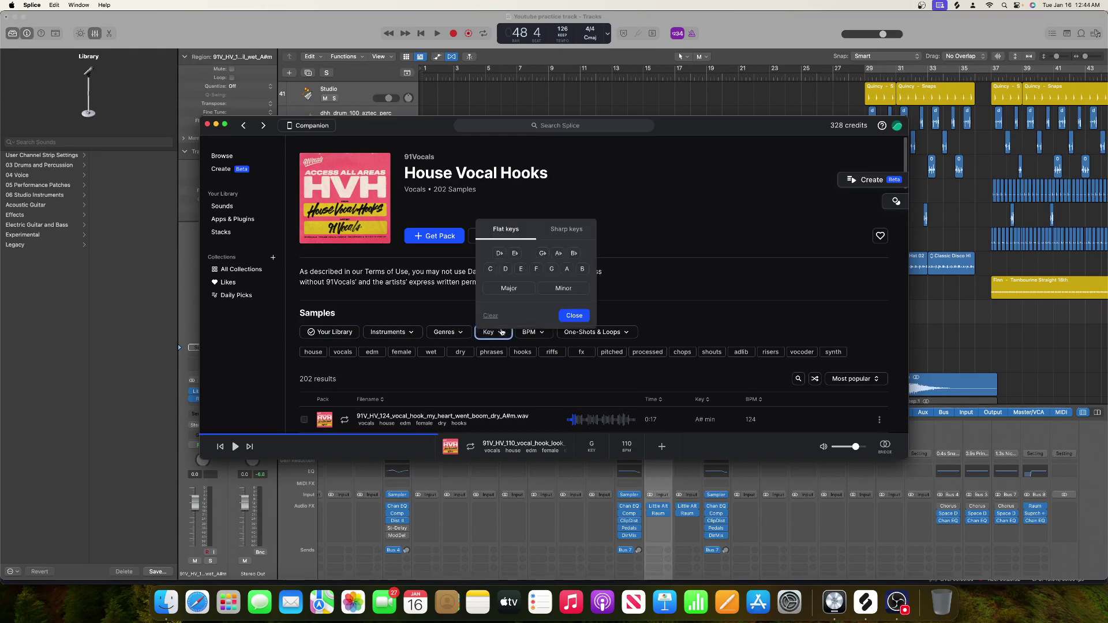
pyautogui.click(573, 254)
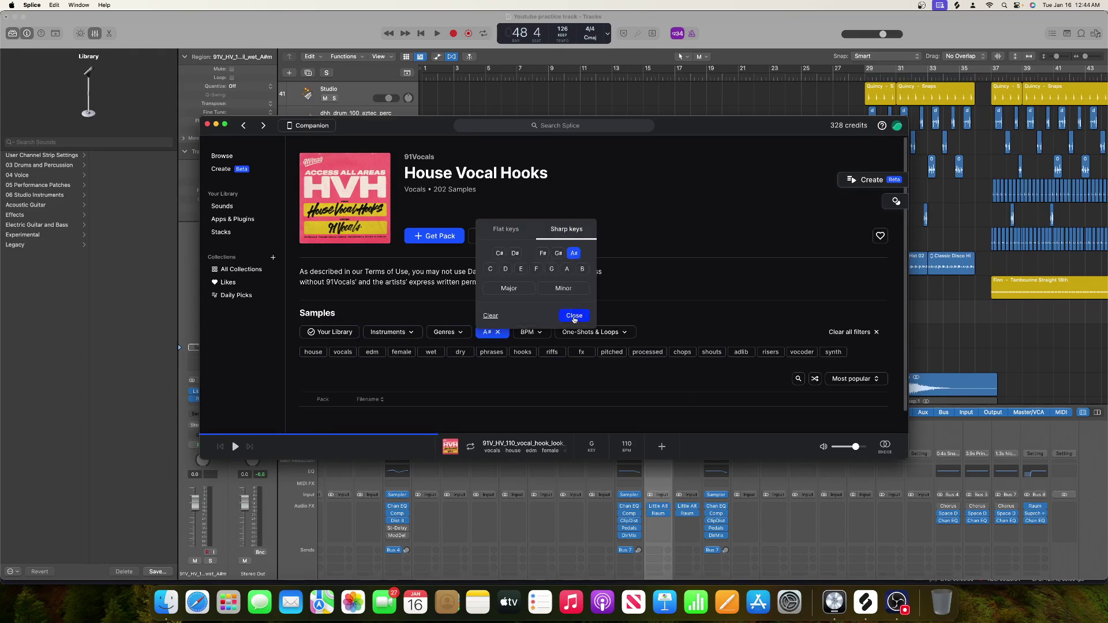
pyautogui.click(574, 316)
# Step: Preview the dry my_heart_went_boom, saw_you_across_the_room and bang_bang_tail hooks and the dance_with_me dry phrase in the filtered samples
pyautogui.scroll(-6, 396, 272)
pyautogui.click(344, 273)
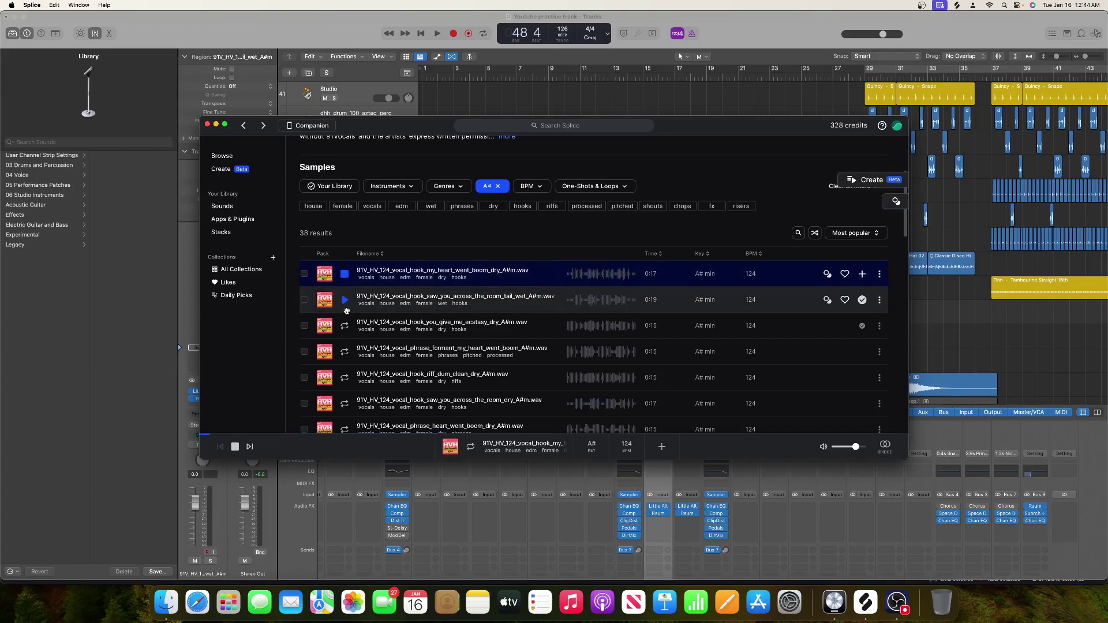
pyautogui.scroll(-3, 349, 315)
pyautogui.click(350, 315)
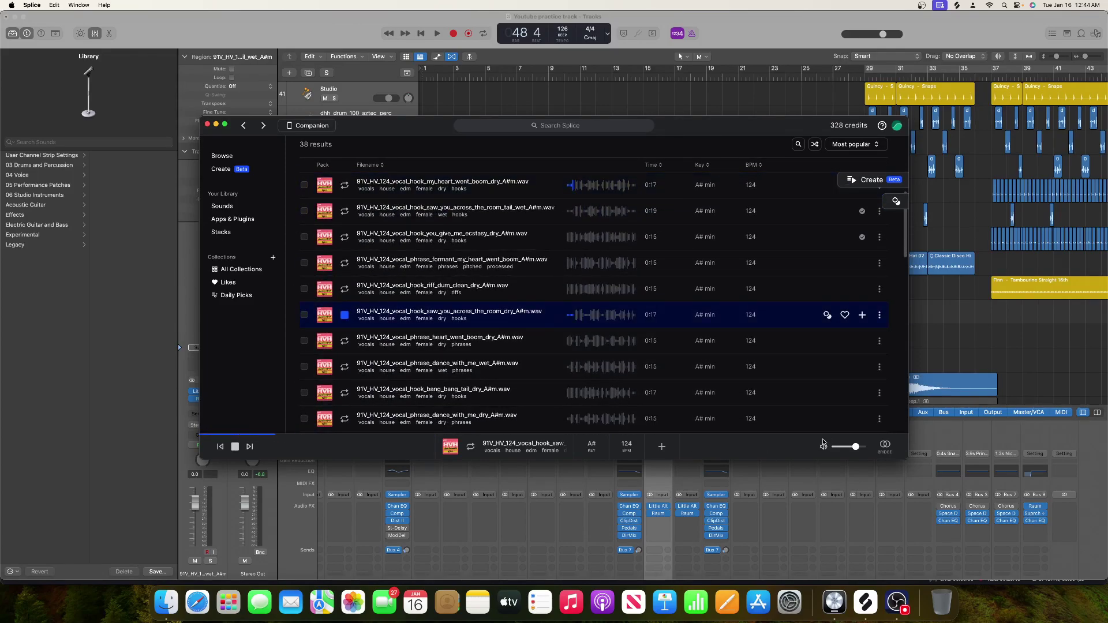
pyautogui.click(353, 395)
pyautogui.scroll(-1, 352, 395)
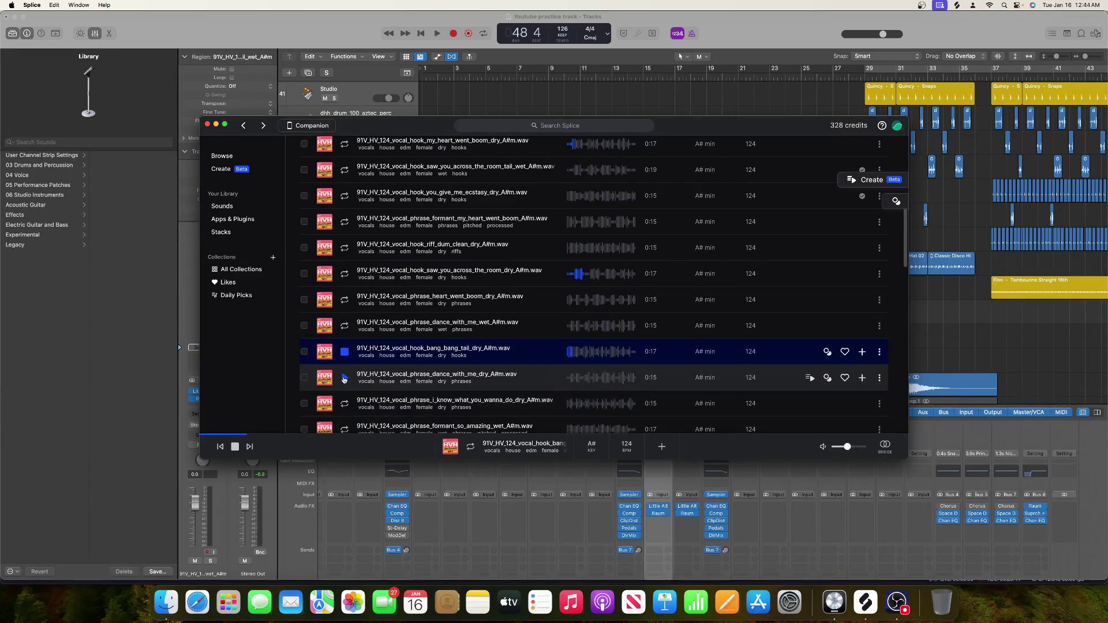
pyautogui.click(344, 379)
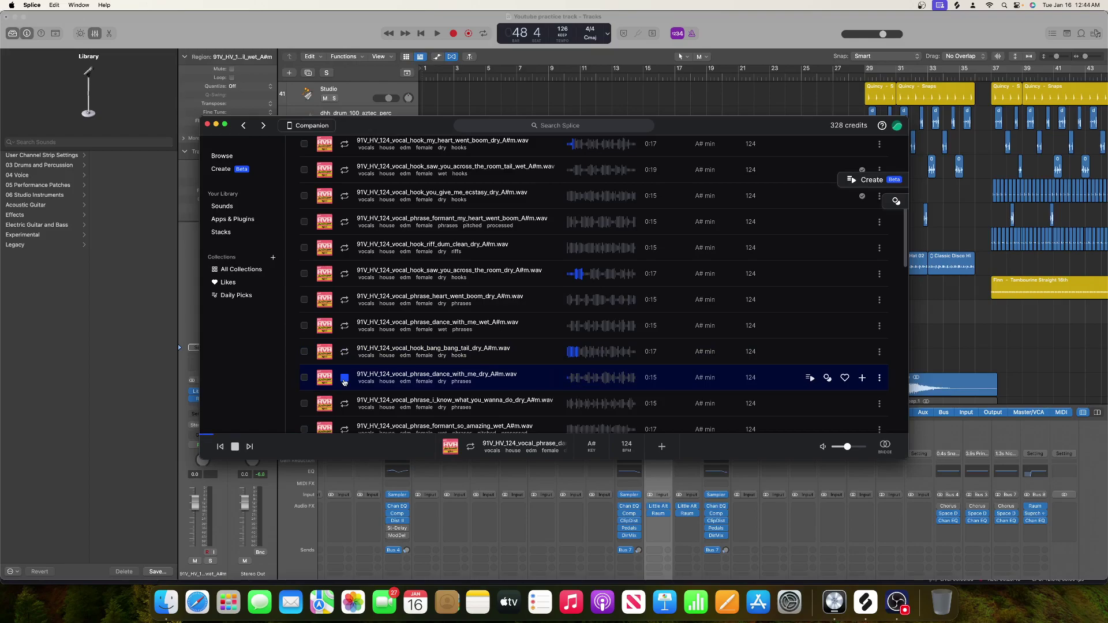
# Step: Preview the i_know_what_you_wanna_do dry, formant_so_amazing, my_heart_went_boom_tail wet, heart_went_boom wet and crazy_bout_me dry vocals
pyautogui.scroll(-1, 345, 382)
pyautogui.click(345, 352)
pyautogui.click(346, 378)
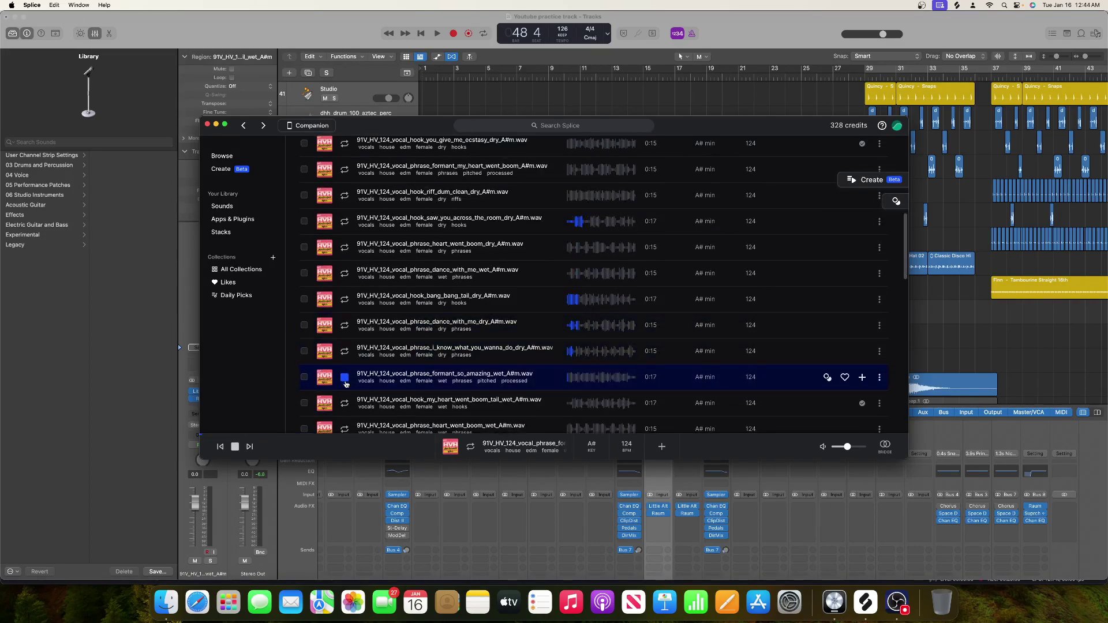
pyautogui.click(344, 404)
pyautogui.scroll(-1, 343, 406)
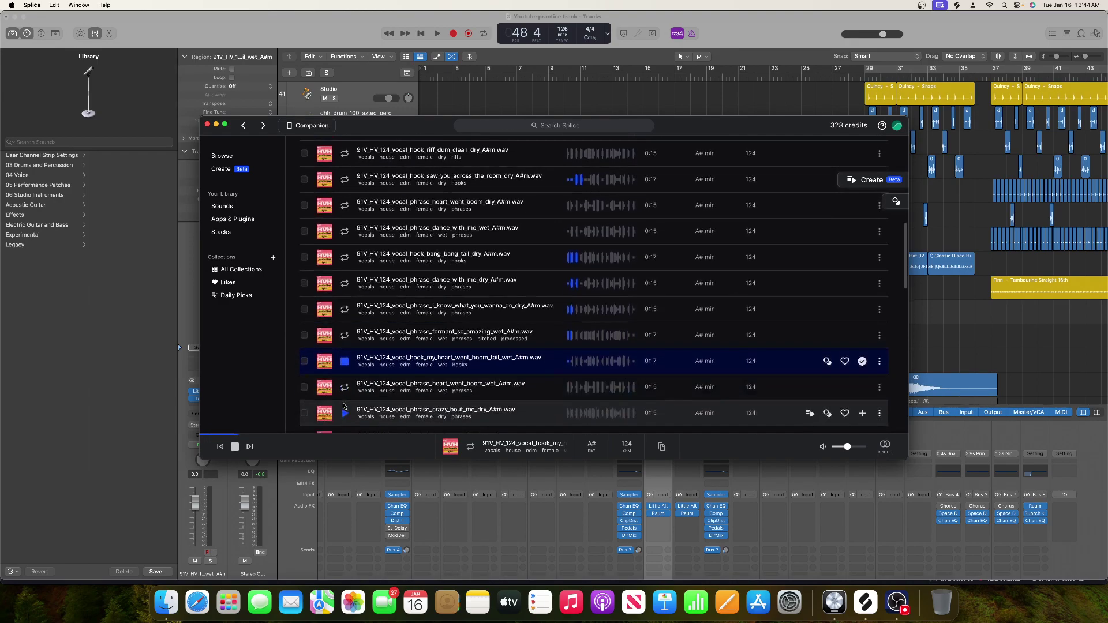
pyautogui.click(344, 388)
pyautogui.scroll(-1, 346, 381)
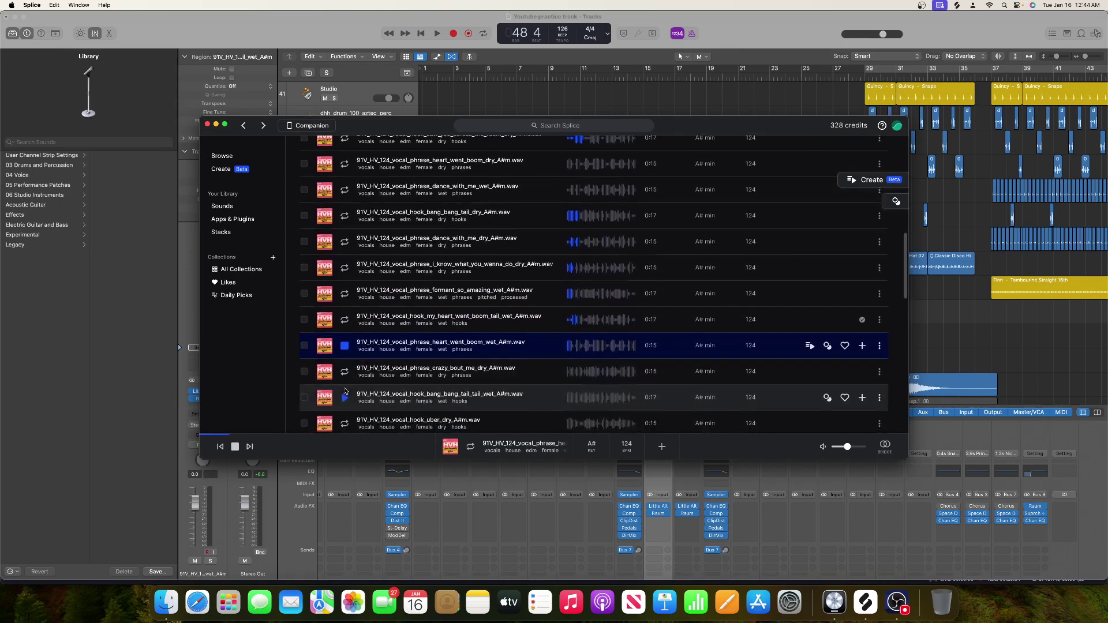
pyautogui.click(346, 374)
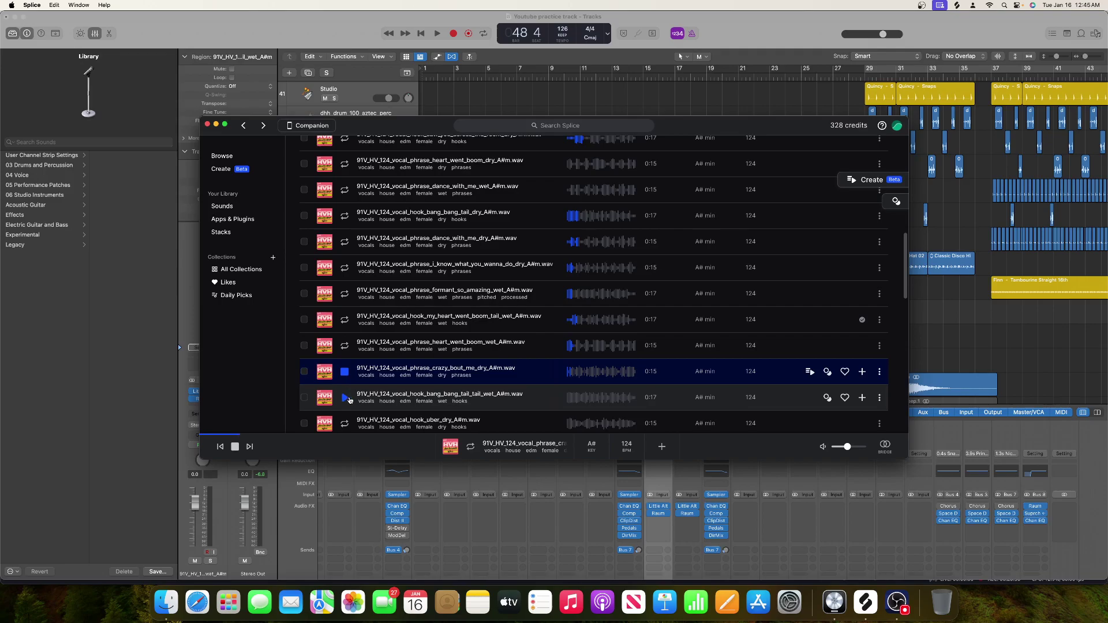
# Step: Preview the uber dry hook, riff_oh_whoah_hard_tune wet riff, you_call_me_up_tail wet hook and riff_dum_dum_drop wet riff
pyautogui.scroll(-2, 348, 400)
pyautogui.click(327, 358)
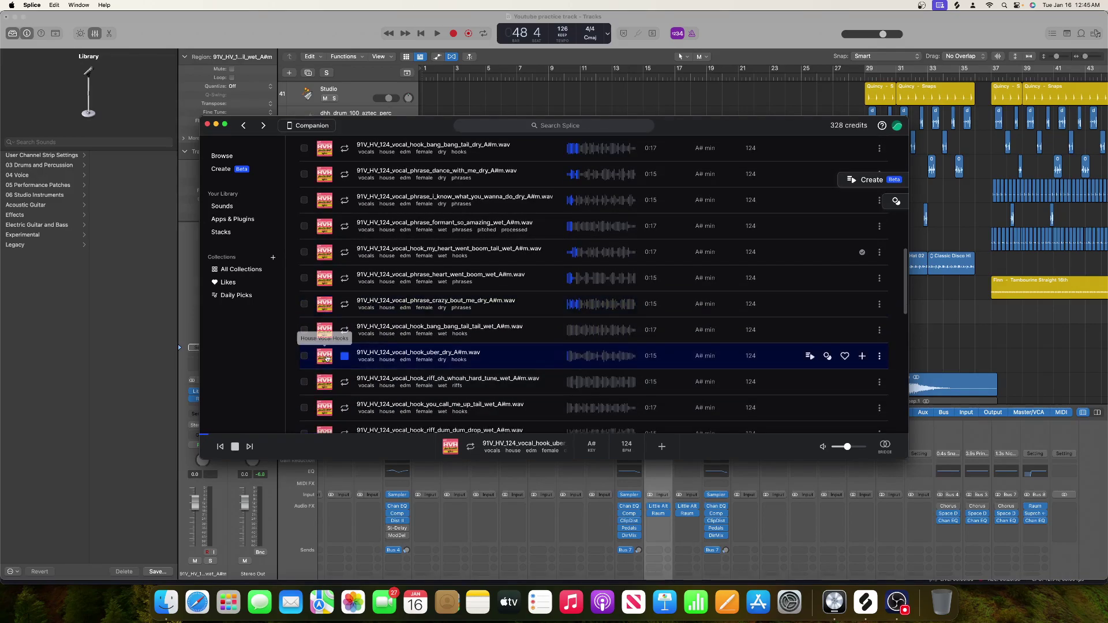
pyautogui.scroll(-1, 335, 366)
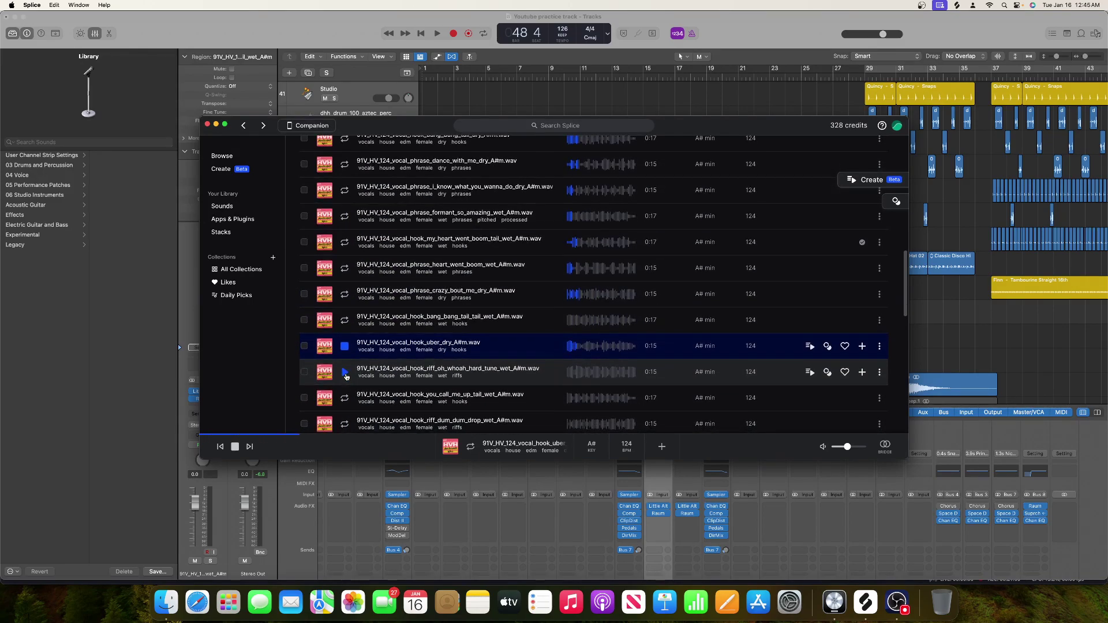
pyautogui.click(346, 375)
pyautogui.scroll(-2, 345, 369)
pyautogui.click(345, 360)
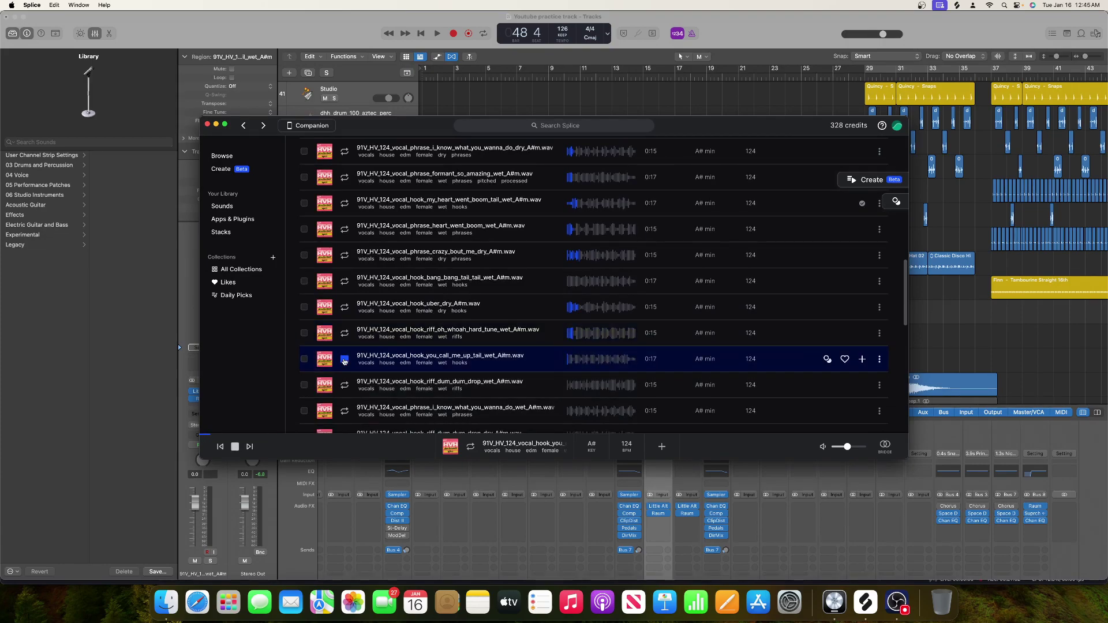
pyautogui.scroll(-3, 344, 361)
pyautogui.click(345, 330)
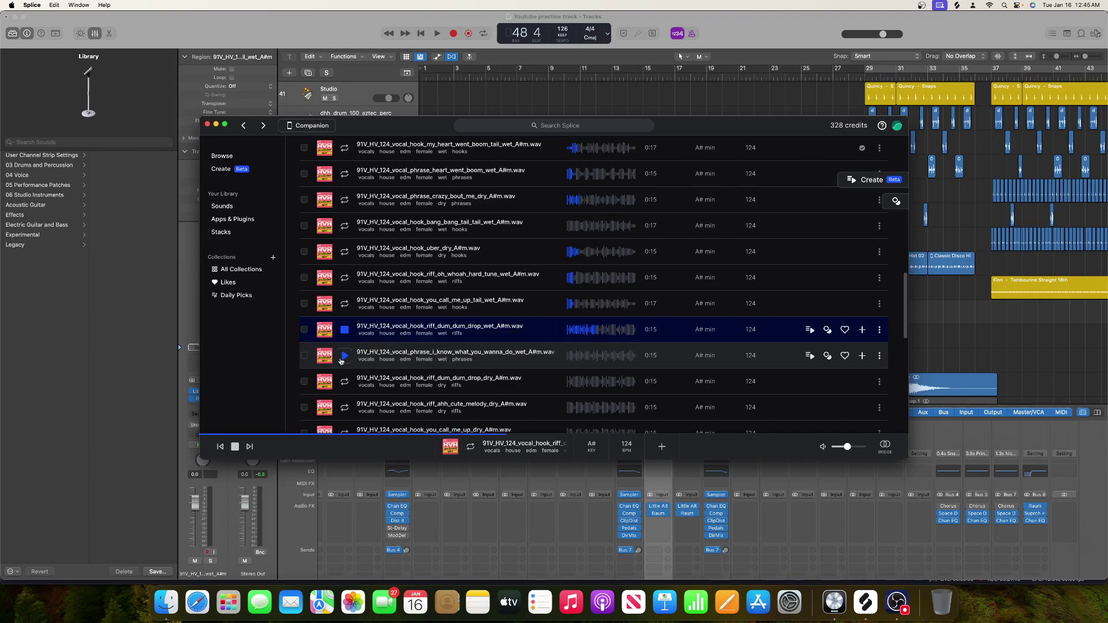
# Step: Preview the i_know_what_you_wanna_do wet phrase, riff_dum_dum_drop and riff_ahh_cute_melody dry riffs, and the formant_go_insane_stack wet phrase
pyautogui.click(345, 356)
pyautogui.click(345, 382)
pyautogui.scroll(-2, 342, 380)
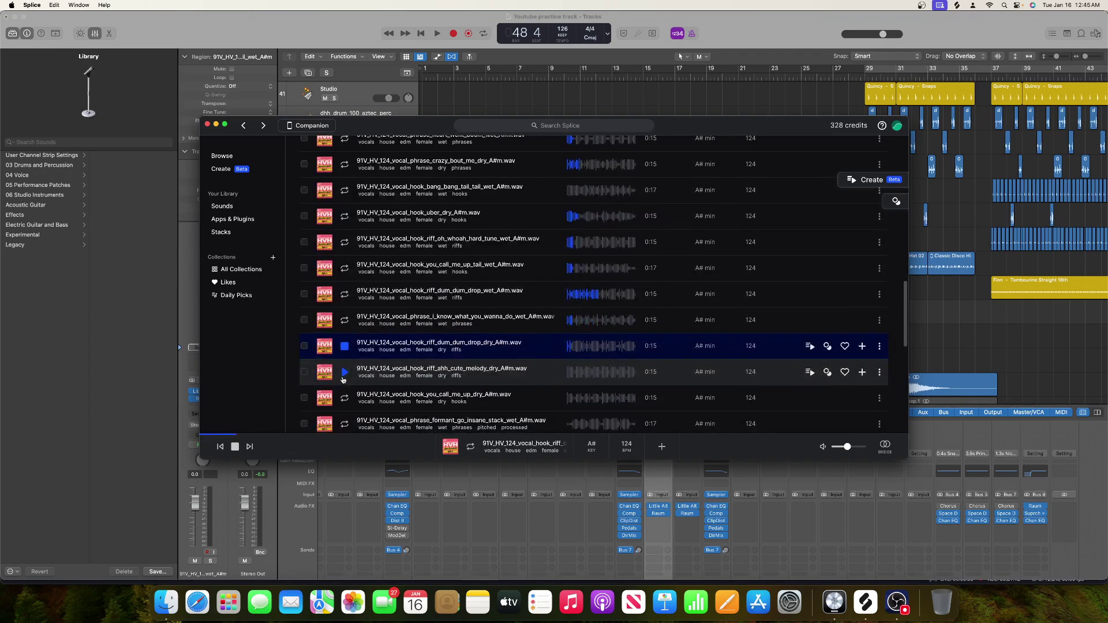
pyautogui.click(343, 378)
pyautogui.scroll(-2, 343, 375)
pyautogui.click(344, 372)
pyautogui.scroll(-2, 344, 373)
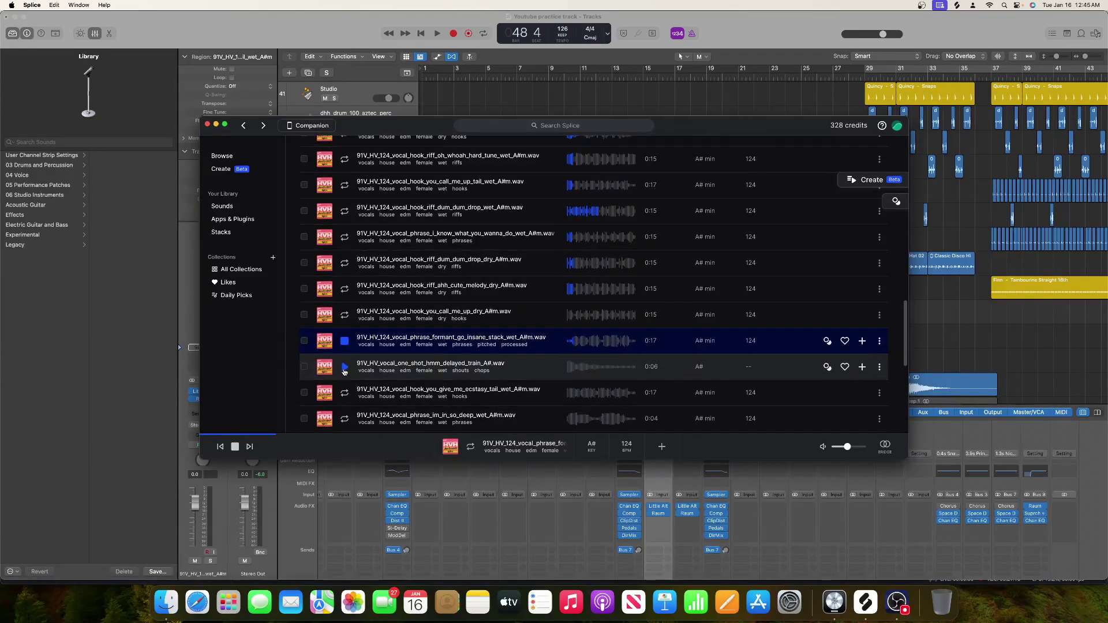
# Step: Preview the you_give_me_ecstasy_tail, riff_dum_clean_doubles, formant_crazy_bout_me and riff_ahh_cute_melody wet vocals, plus the riff_oh_whoah dry riff
pyautogui.click(345, 393)
pyautogui.scroll(-4, 345, 392)
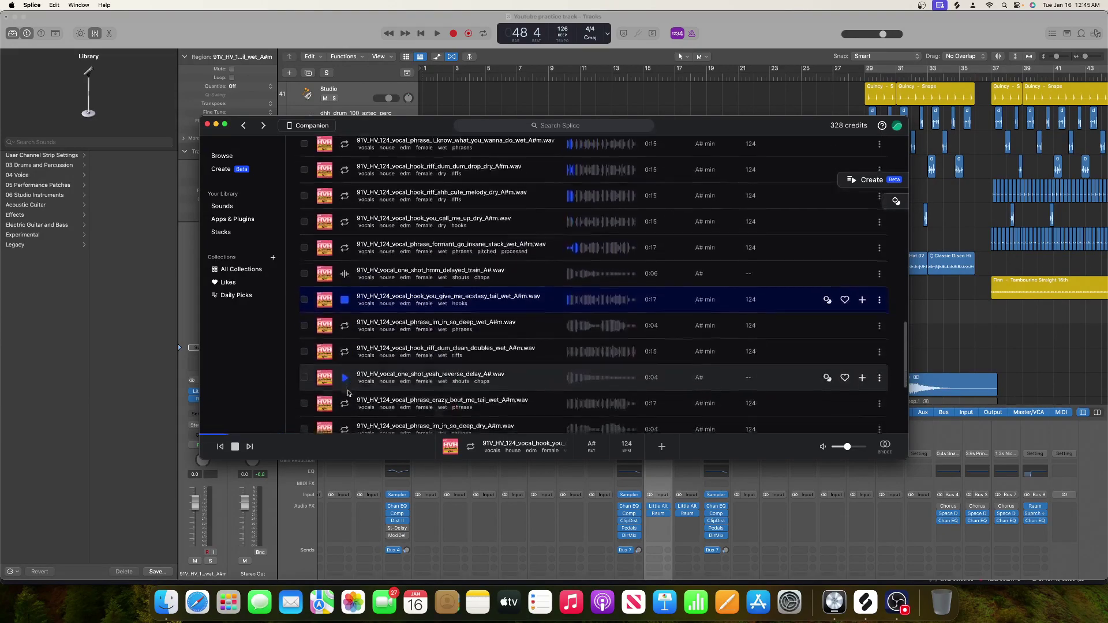
pyautogui.click(345, 348)
pyautogui.scroll(-3, 345, 352)
pyautogui.click(347, 379)
pyautogui.scroll(-3, 348, 381)
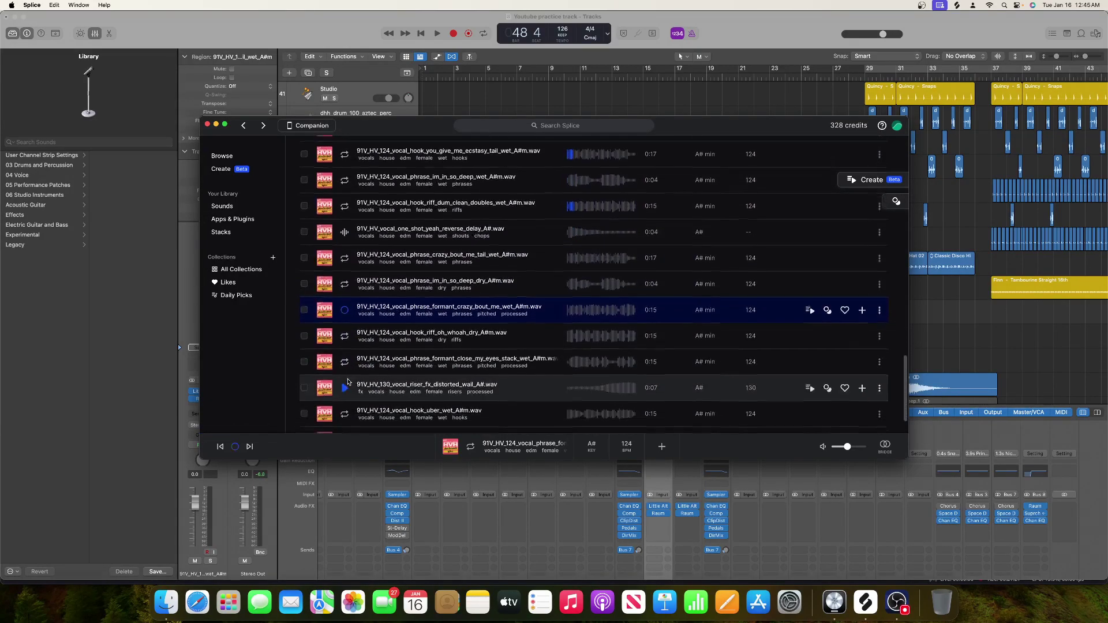
pyautogui.click(344, 332)
pyautogui.scroll(-2, 351, 369)
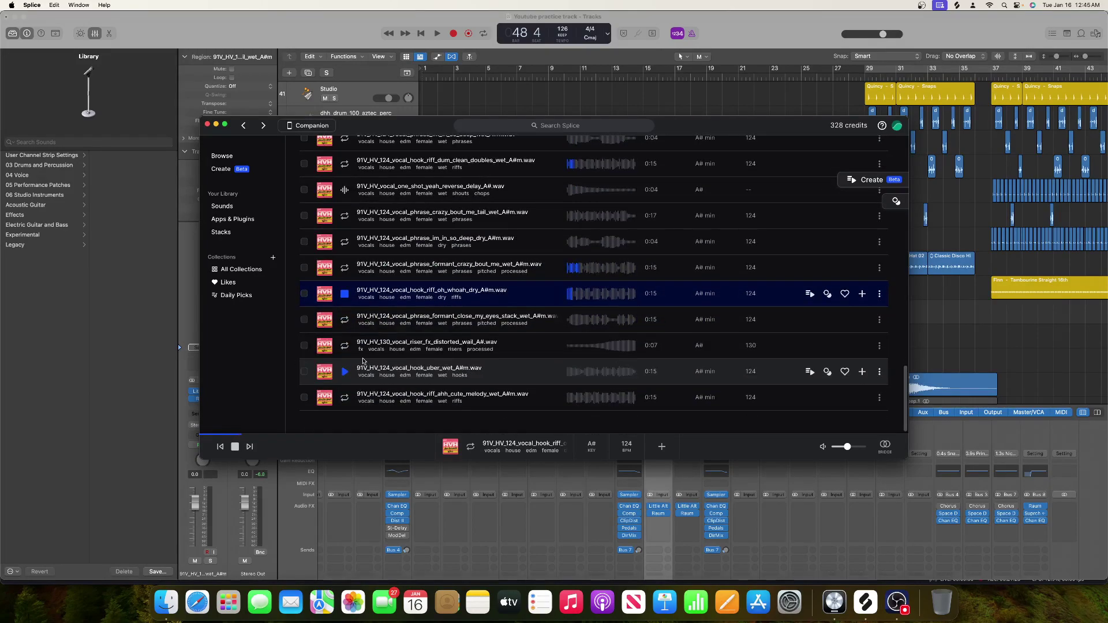
pyautogui.click(344, 399)
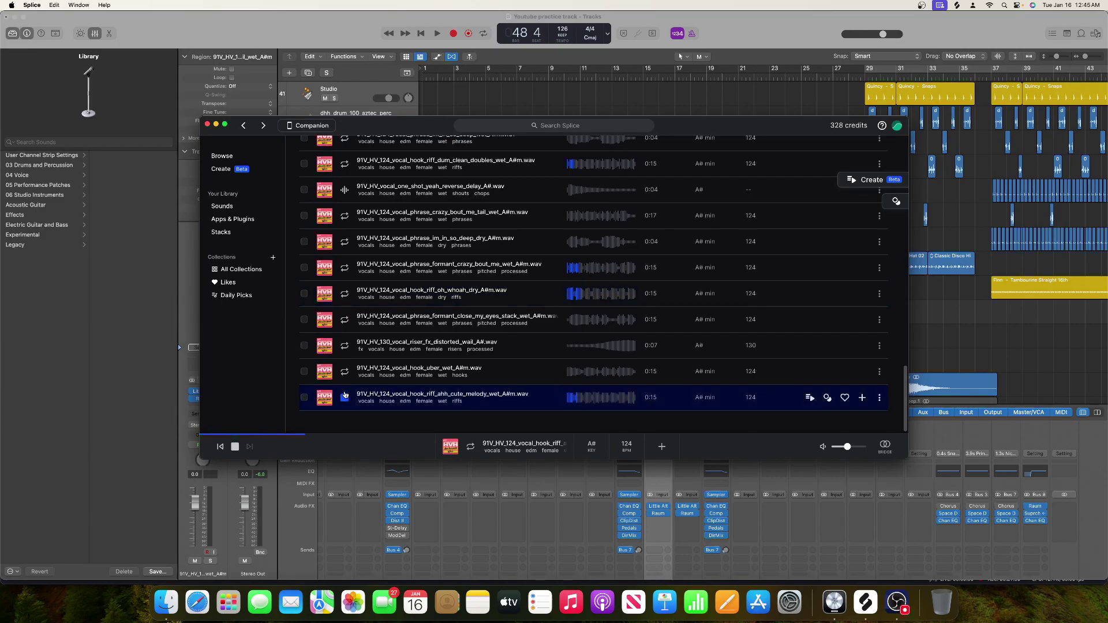
# Step: Replay the saw_you_across_the_room_tail wet and you_give_me_ecstasy dry hooks, plus the formant_my_heart_went_boom phrase, from the start of the filtered samples
pyautogui.scroll(10, 345, 318)
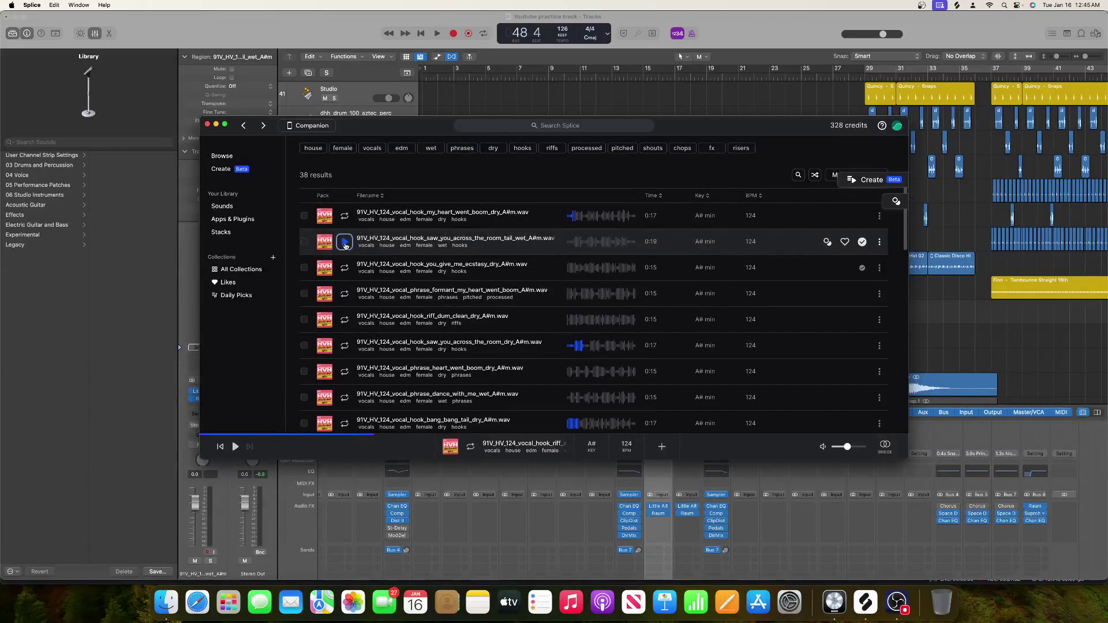
pyautogui.click(344, 242)
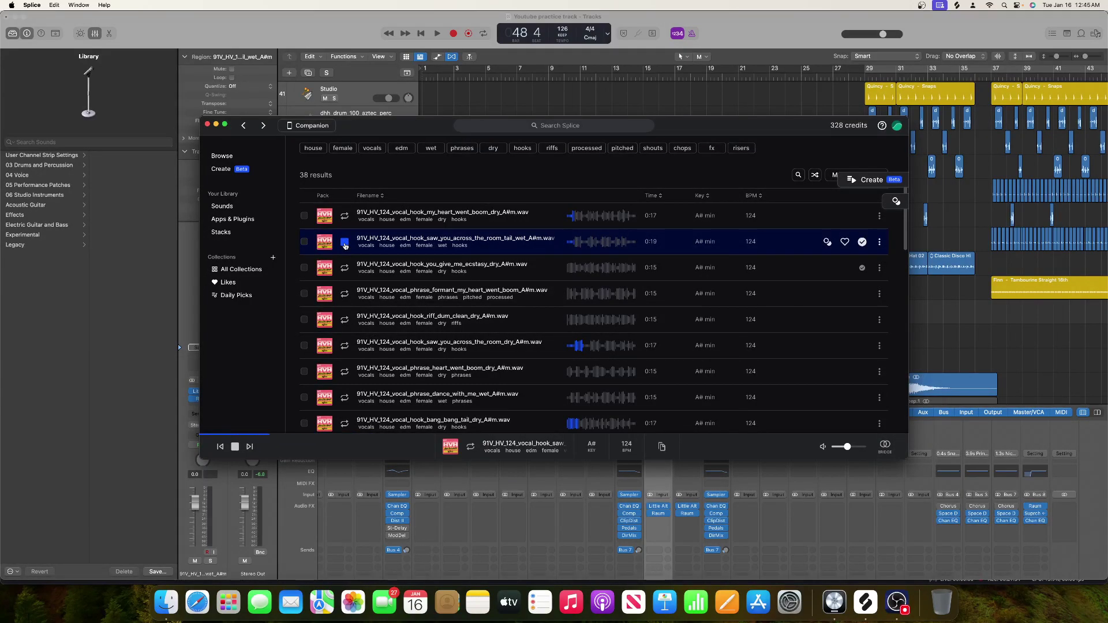
pyautogui.click(344, 268)
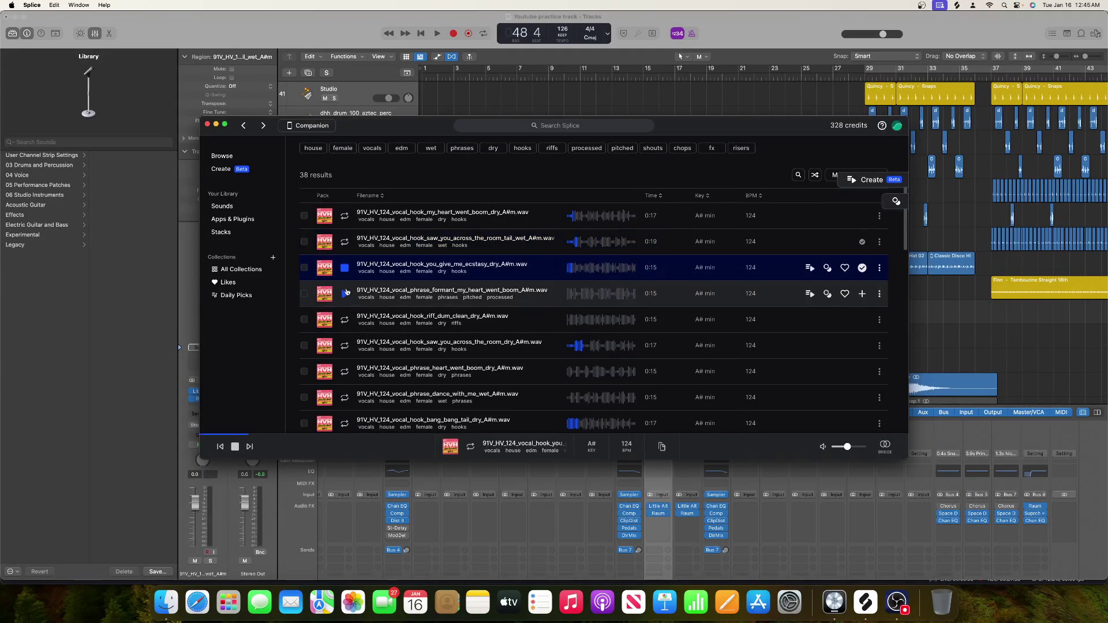
pyautogui.click(344, 294)
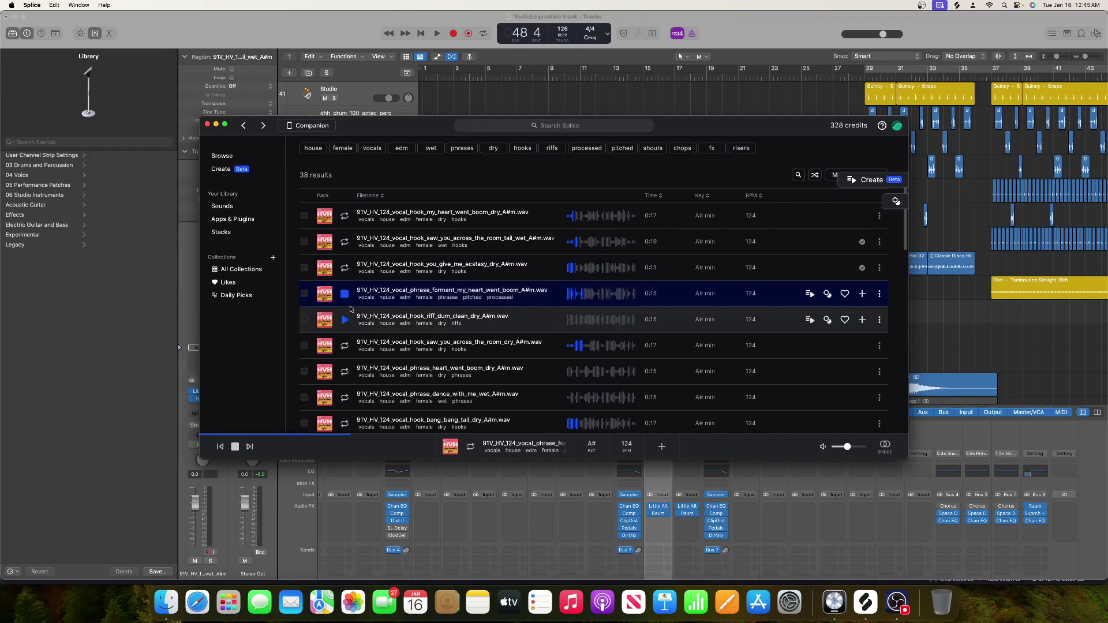
# Step: Audition the my_heart_went_boom and you_give_me_ecstasy dry hooks, and add the formant_my_heart_went_boom phrase to the library
pyautogui.click(345, 216)
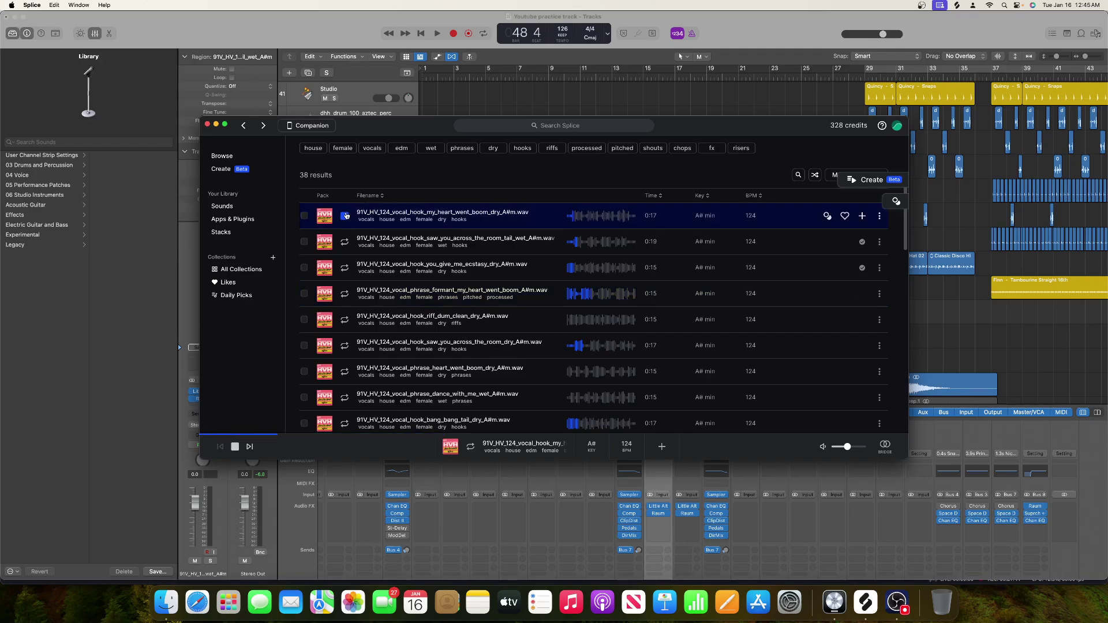
pyautogui.click(343, 268)
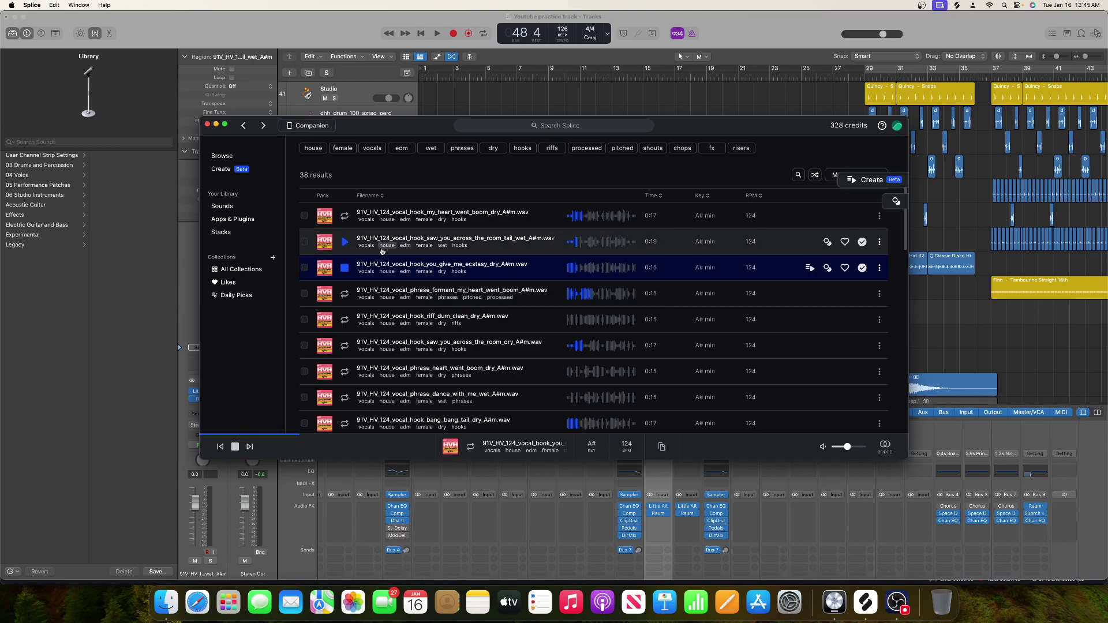
pyautogui.click(346, 293)
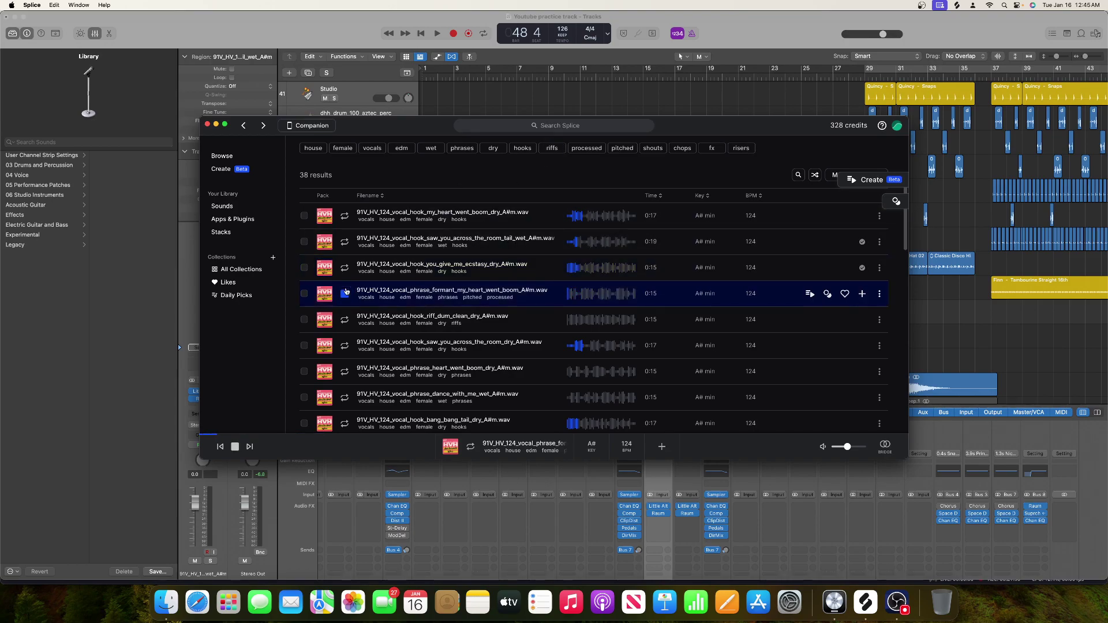
pyautogui.click(862, 294)
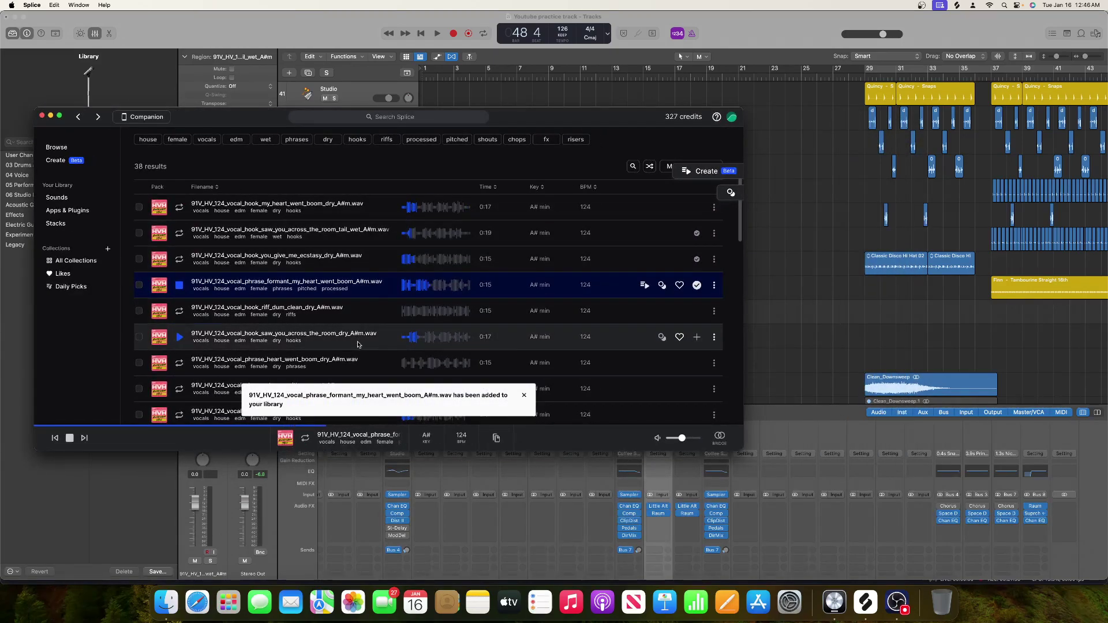
pyautogui.click(69, 438)
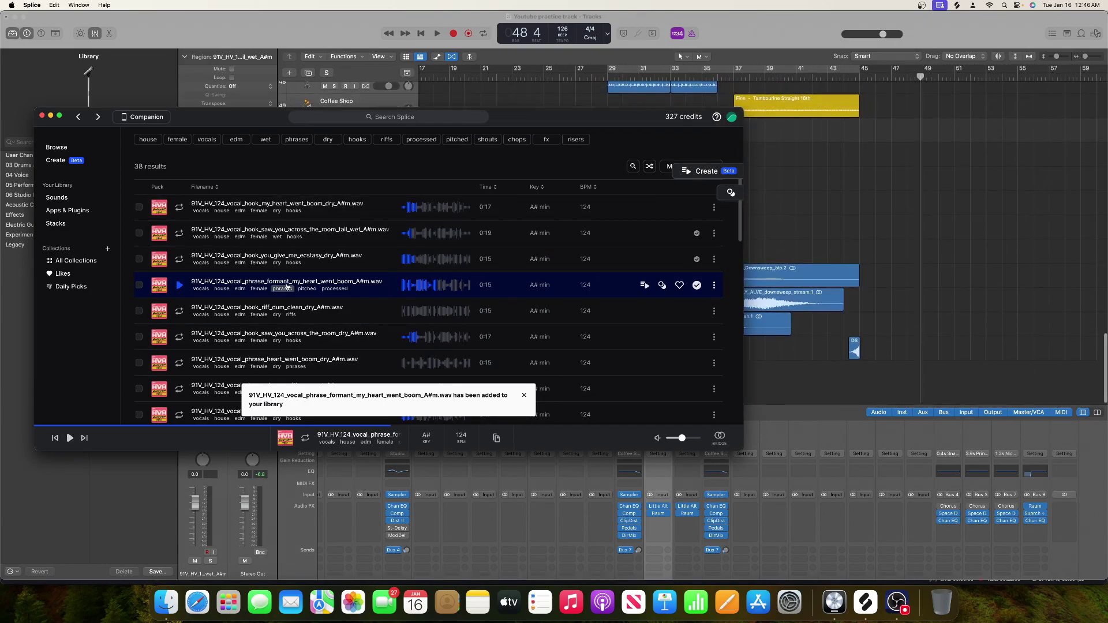
# Step: Bring the formant_my_heart_went_boom sample into the Logic Pro arrangement on a new track below the others and place it at bar 57
pyautogui.moveTo(272, 283); pyautogui.dragTo(923, 374)
pyautogui.hscroll(10, 803, 375)
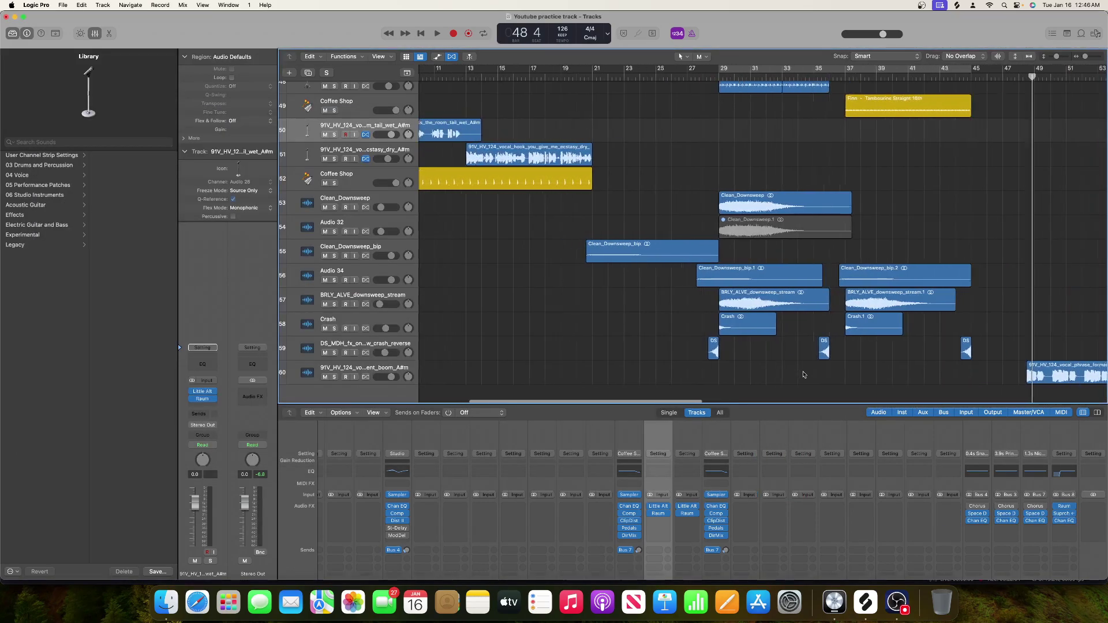
pyautogui.moveTo(611, 362); pyautogui.dragTo(745, 364)
# Step: Copy the intro's saw_you_across_the_room and you_give_me_ecstasy vocal regions together so the first copy starts at bar 45
pyautogui.hscroll(-10, 557, 349)
pyautogui.scroll(5, 557, 348)
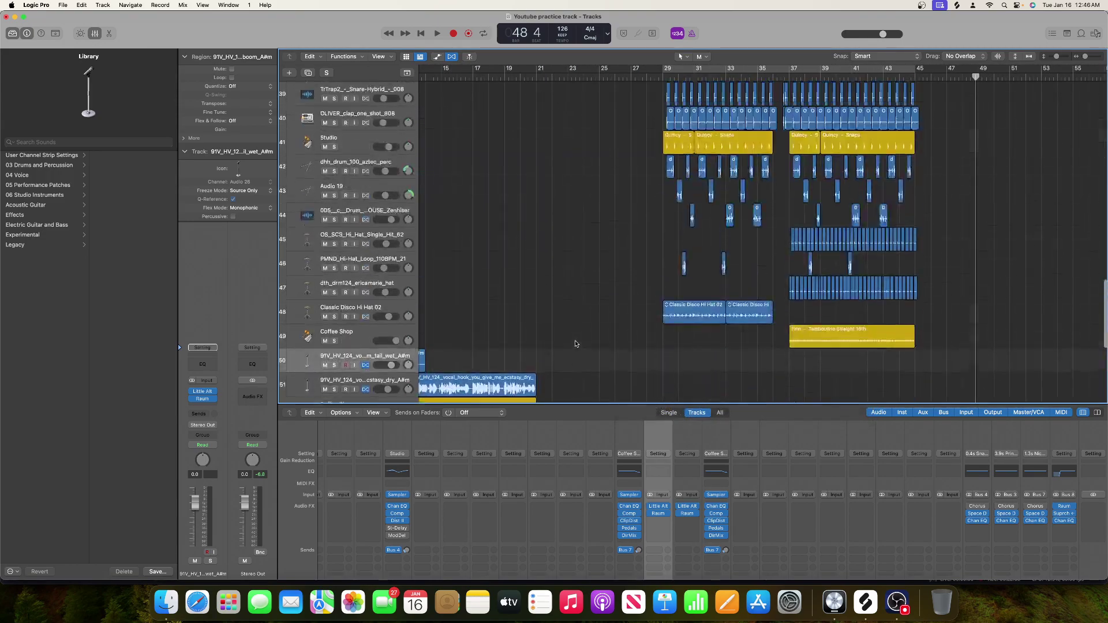
pyautogui.hscroll(-4, 575, 344)
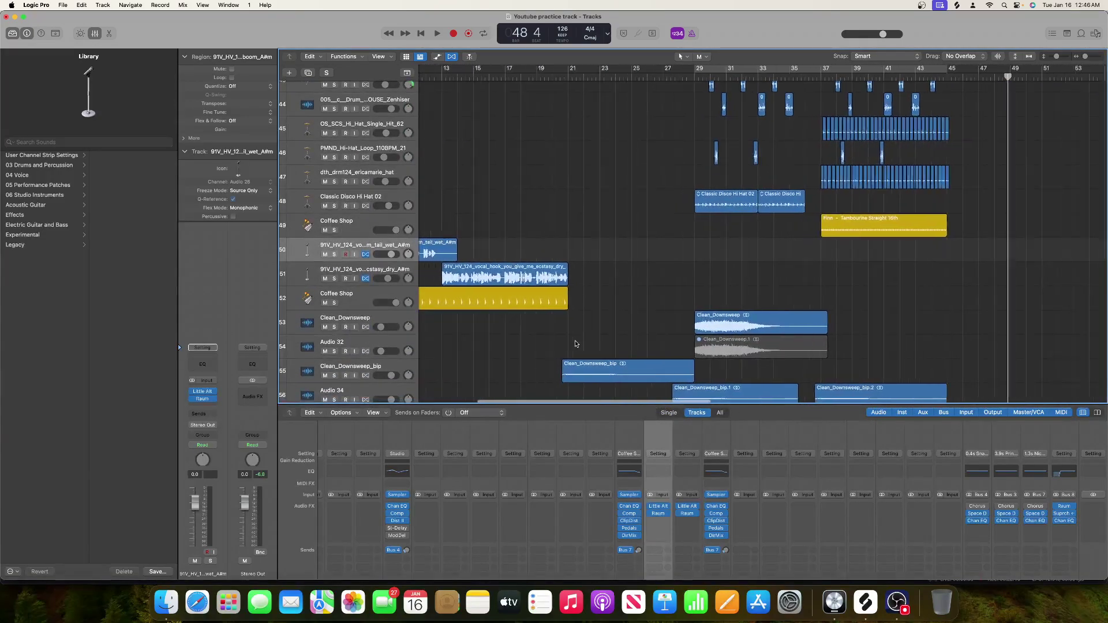
pyautogui.moveTo(505, 227); pyautogui.dragTo(580, 271)
pyautogui.moveTo(466, 251); pyautogui.dragTo(1049, 254)
pyautogui.hscroll(5, 750, 231)
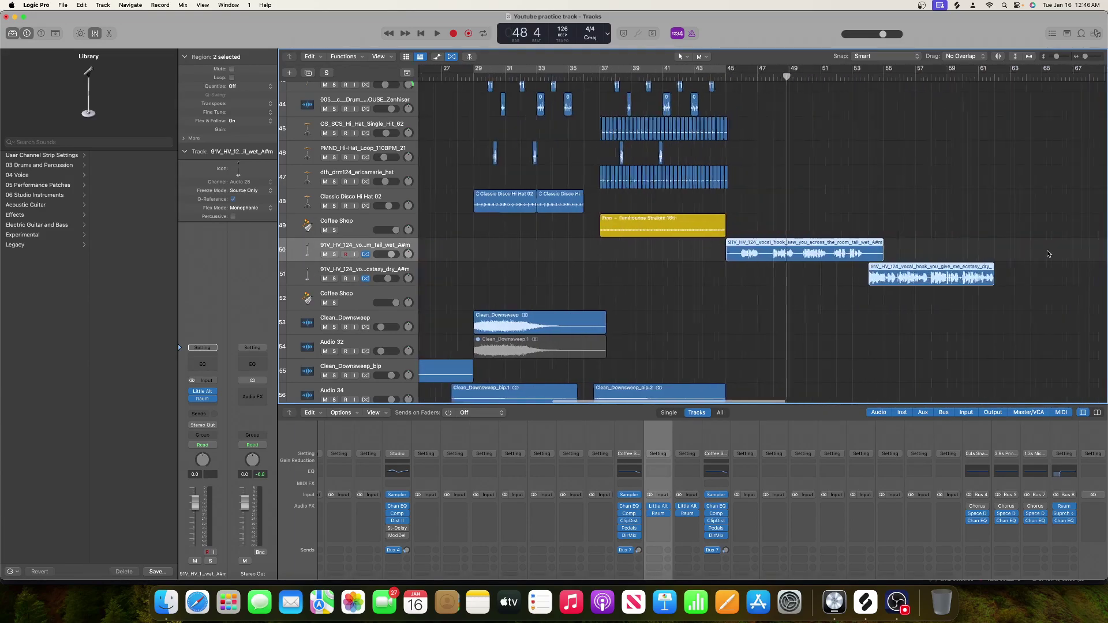
# Step: Play the transition into bar 45 and move the formant_my_heart_went_boom region to bar 62, where the you_give_me_ecstasy region ends
pyautogui.hotkey('shift', 'Return')
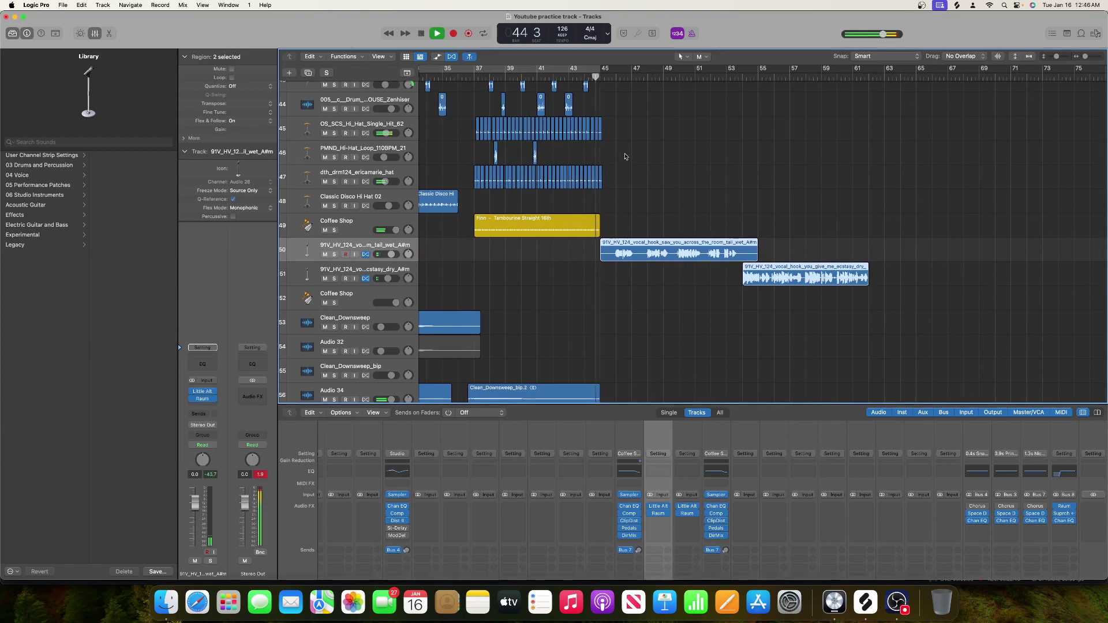
pyautogui.scroll(5, 623, 155)
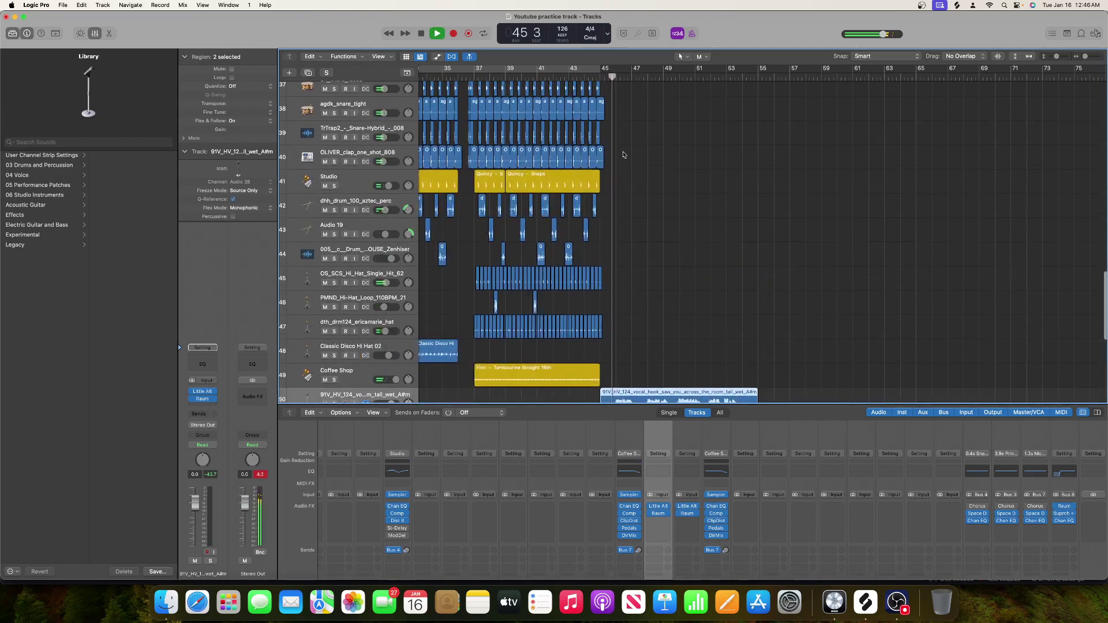
pyautogui.scroll(-6, 623, 155)
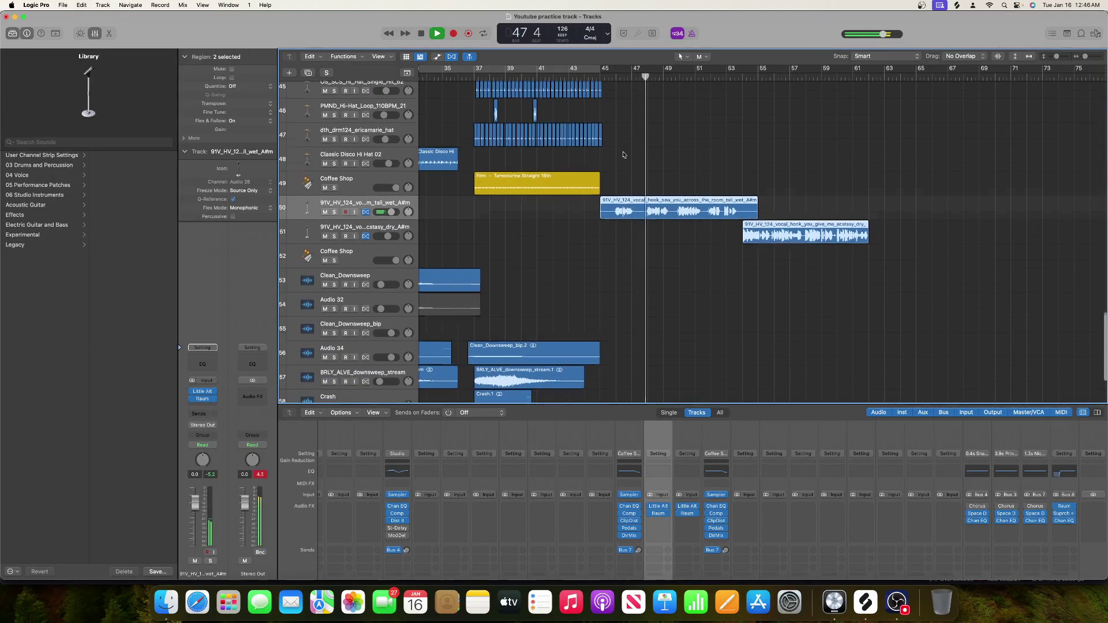
pyautogui.scroll(-3, 623, 155)
pyautogui.scroll(3, 623, 154)
pyautogui.scroll(-3, 625, 155)
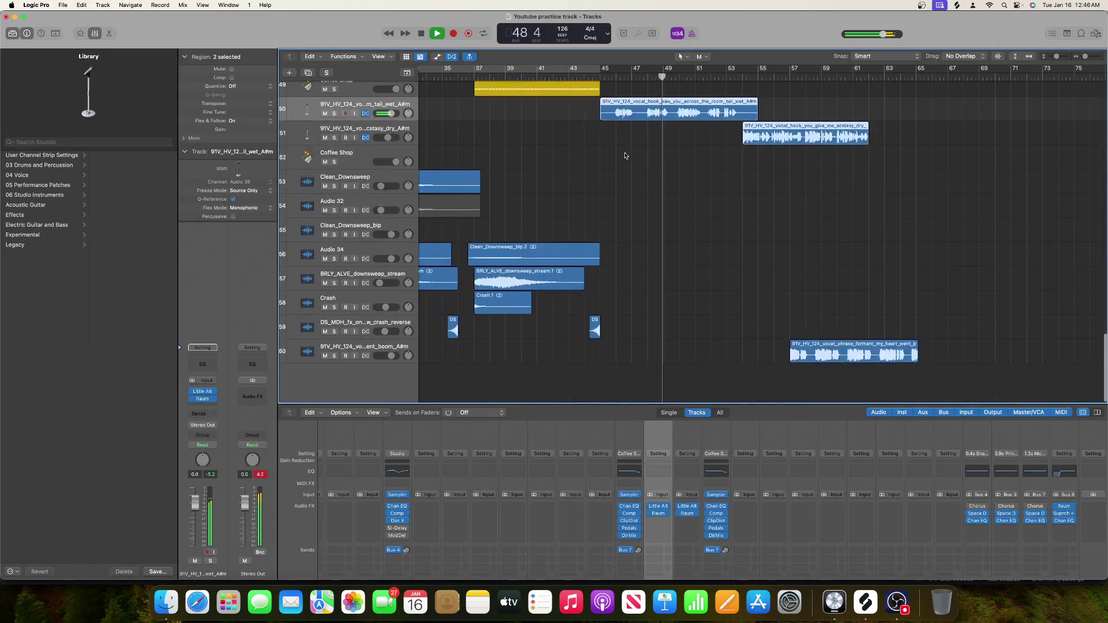
pyautogui.moveTo(812, 343); pyautogui.dragTo(892, 349)
# Step: Listen to the new section up to bar 63 while checking the synth, drum and vocal tracks from bar 45 on
pyautogui.scroll(20, 830, 276)
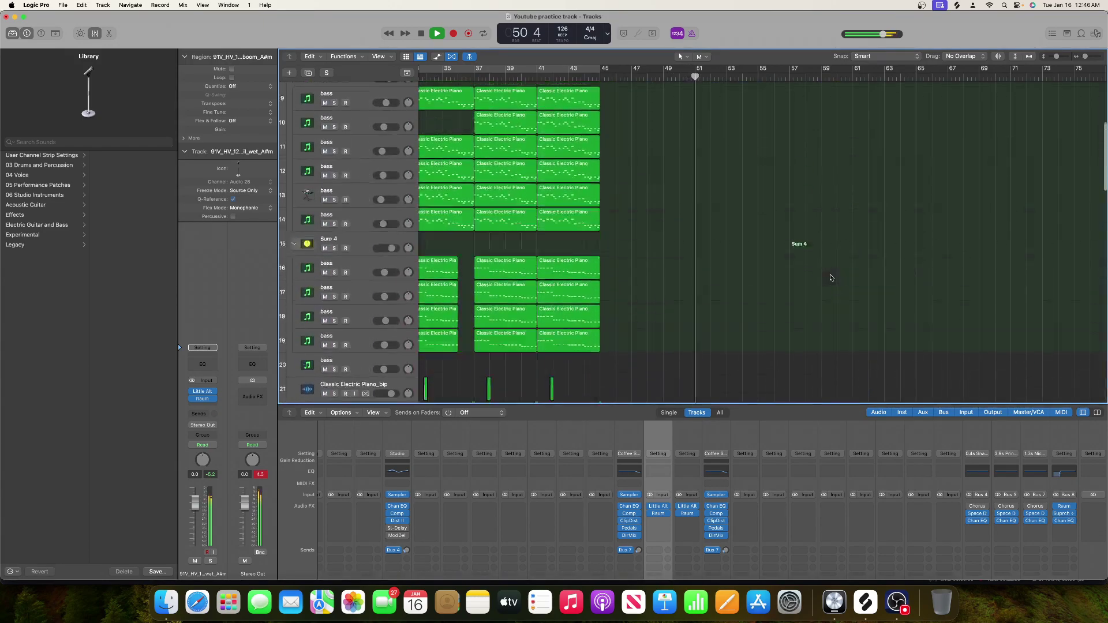
pyautogui.hscroll(-10, 830, 277)
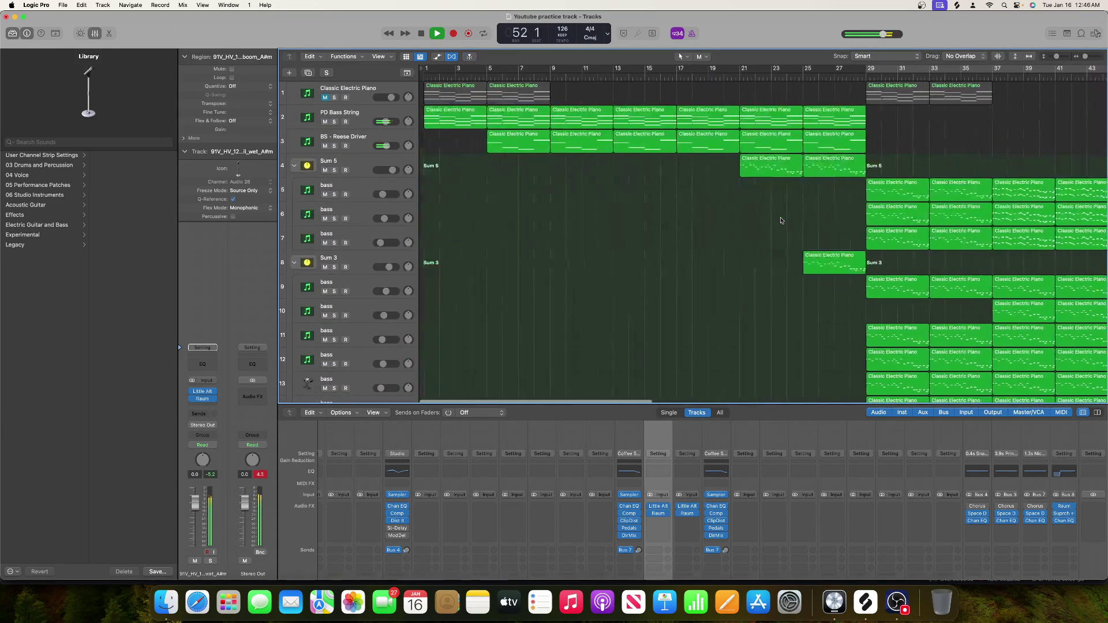
pyautogui.hscroll(8, 781, 220)
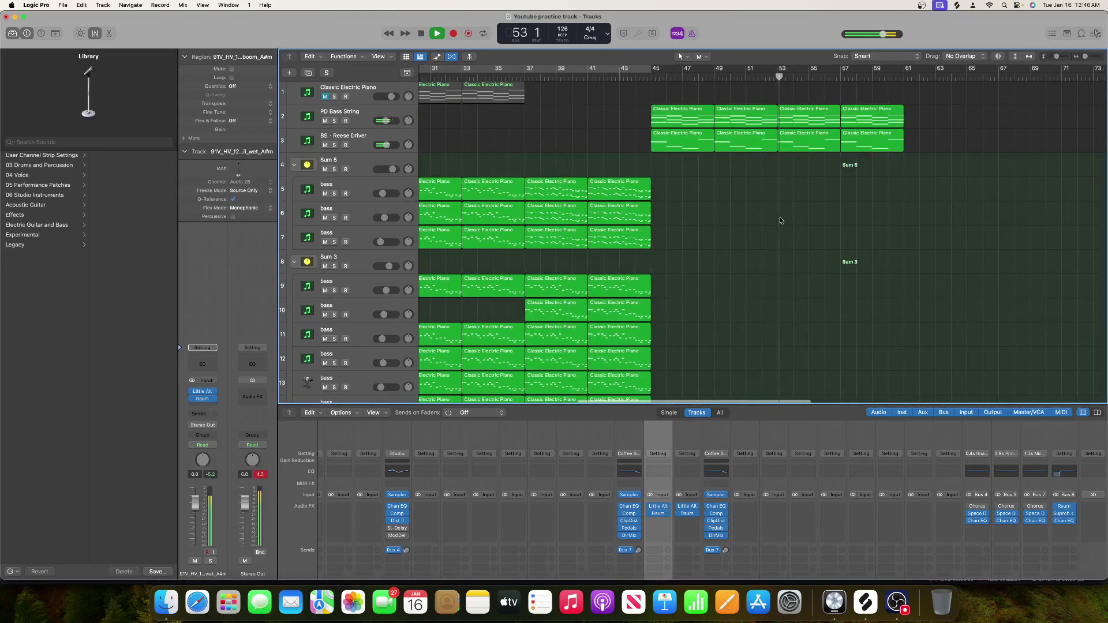
pyautogui.scroll(-20, 780, 220)
pyautogui.hscroll(5, 780, 220)
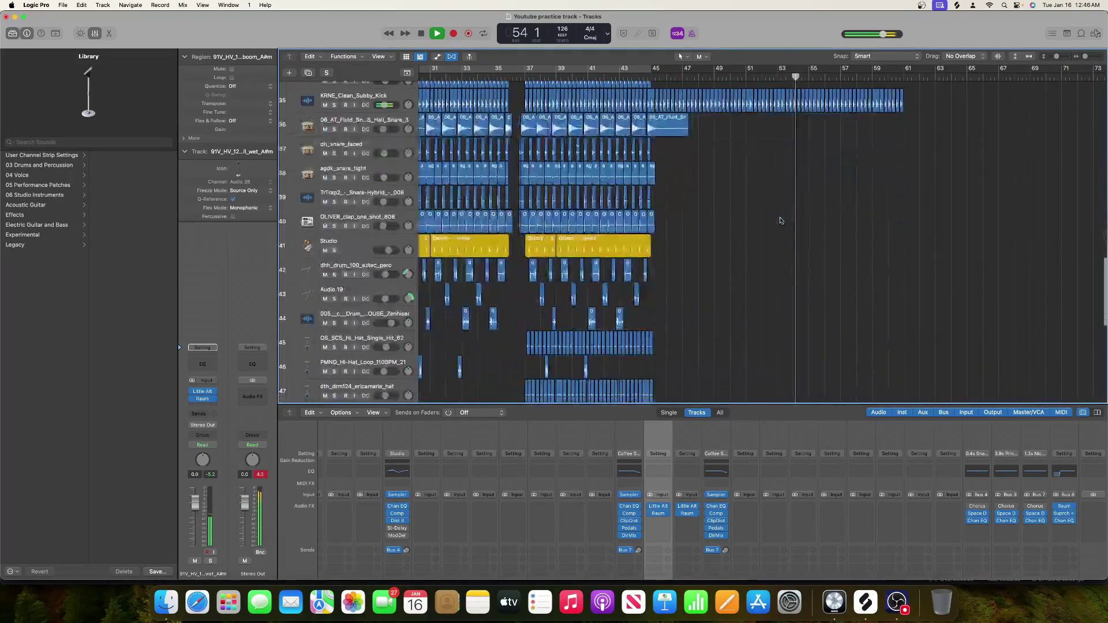
pyautogui.scroll(-12, 780, 220)
pyautogui.hscroll(-2, 781, 220)
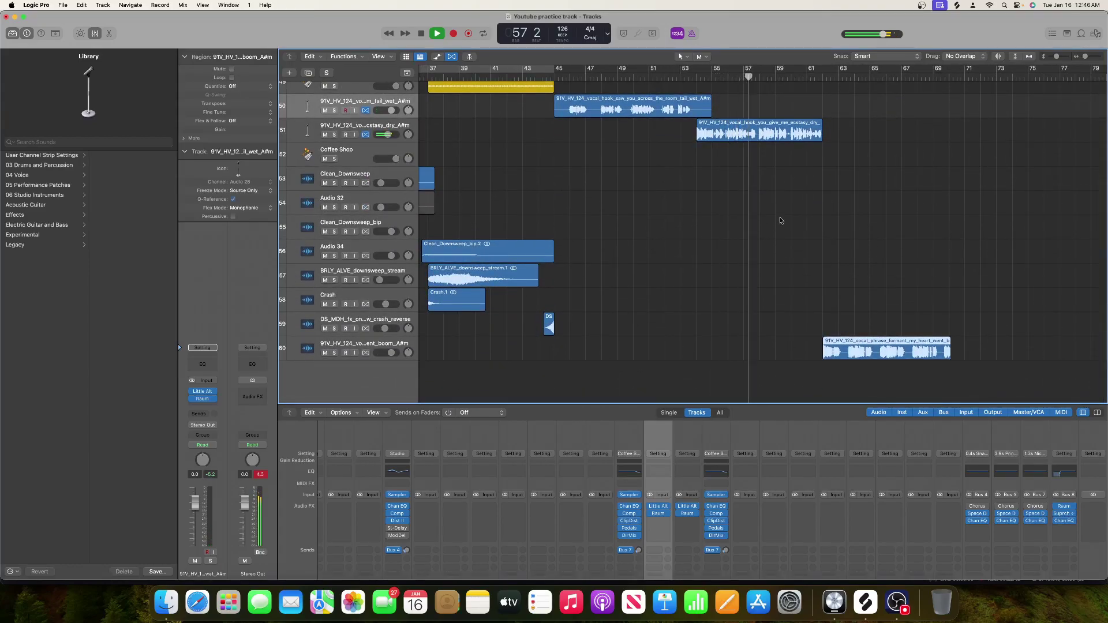
pyautogui.hscroll(2, 781, 220)
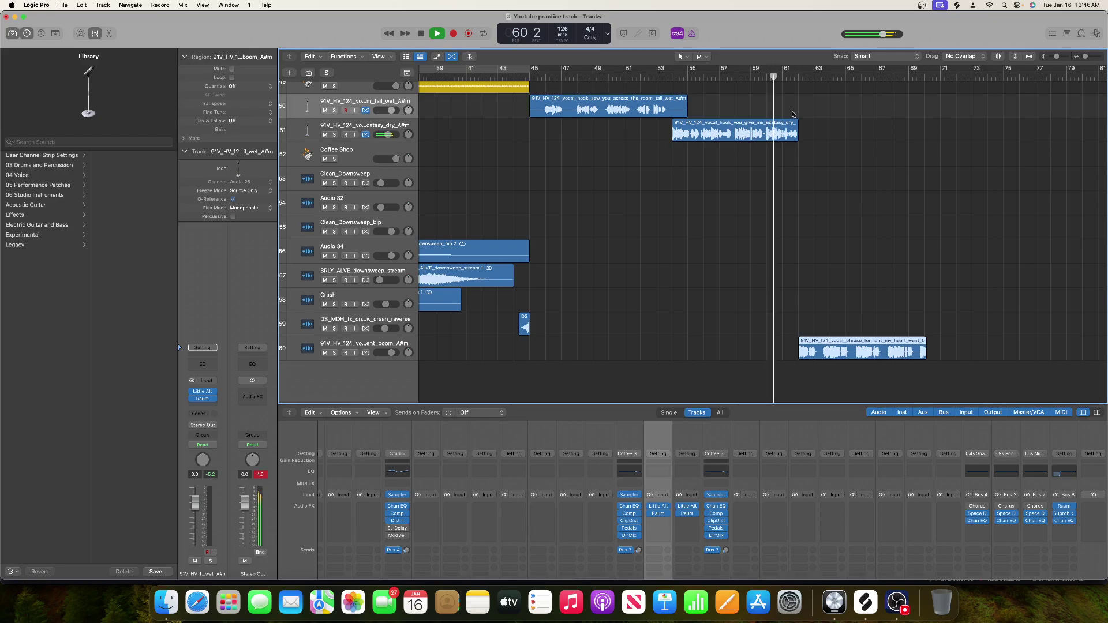
pyautogui.scroll(2, 793, 113)
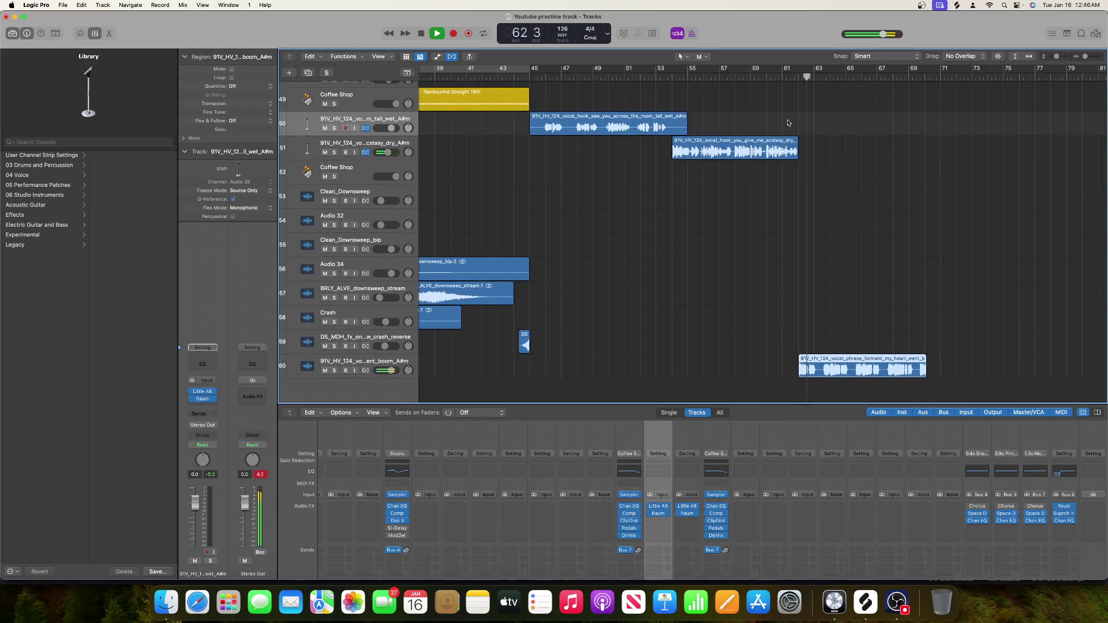
pyautogui.hscroll(-1, 677, 345)
pyautogui.press('space')
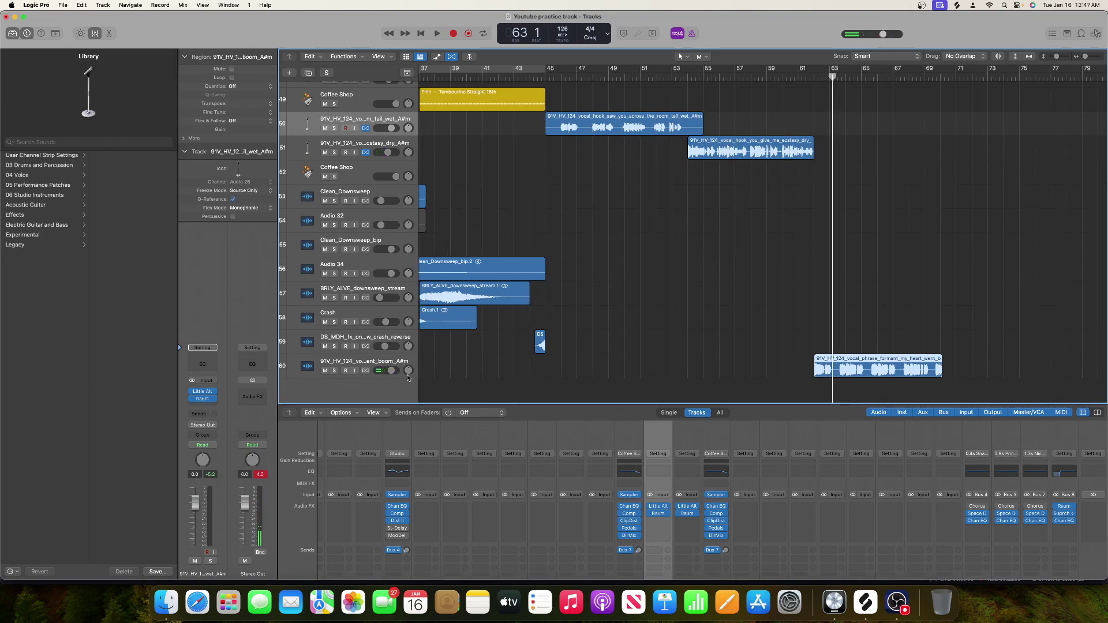
# Step: Move the formant_my_heart_went_boom region from the lowest track onto track 25, the processed tail wet vocal track, at bar 61
pyautogui.hscroll(-15, 452, 349)
pyautogui.scroll(3, 452, 349)
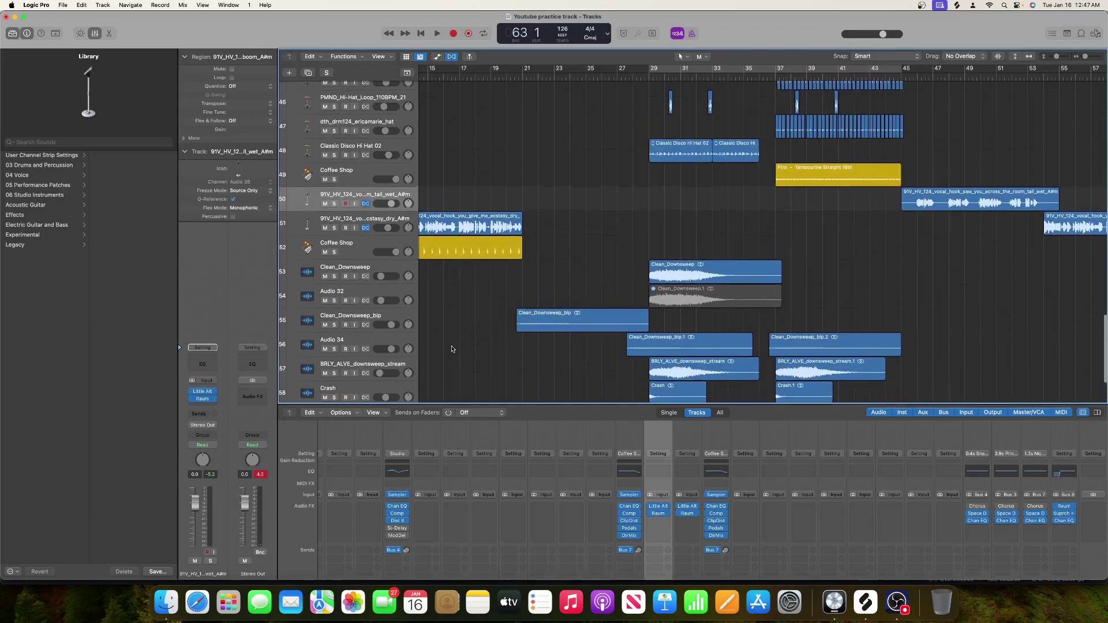
pyautogui.scroll(3, 452, 350)
pyautogui.hscroll(-7, 452, 350)
pyautogui.hscroll(7, 729, 306)
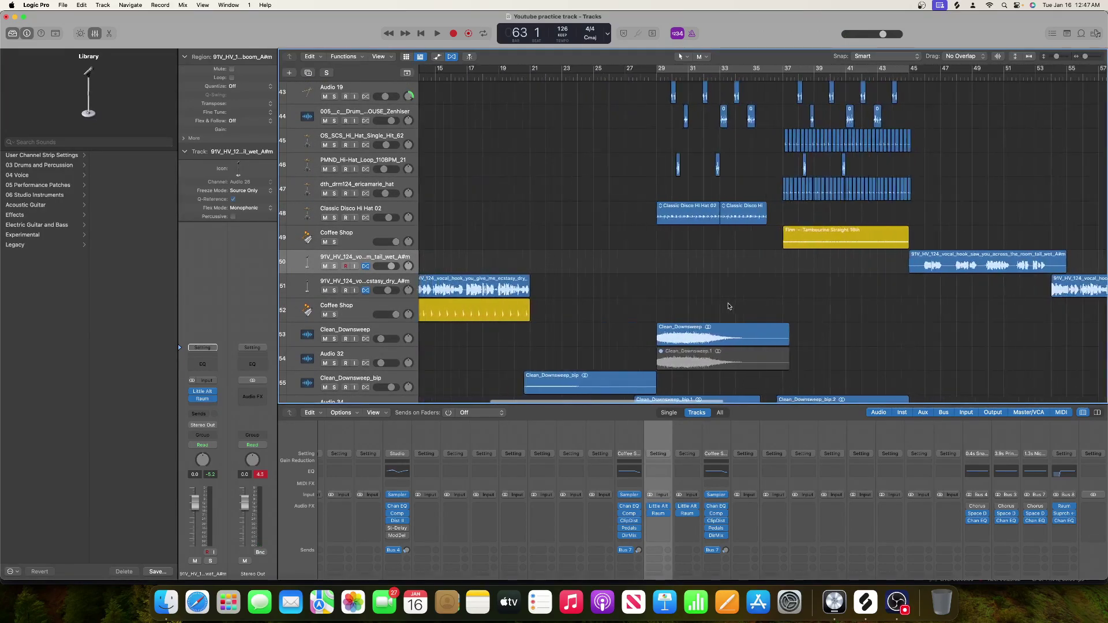
pyautogui.scroll(15, 730, 306)
pyautogui.hscroll(-4, 722, 309)
pyautogui.scroll(10, 717, 312)
pyautogui.scroll(-7, 717, 254)
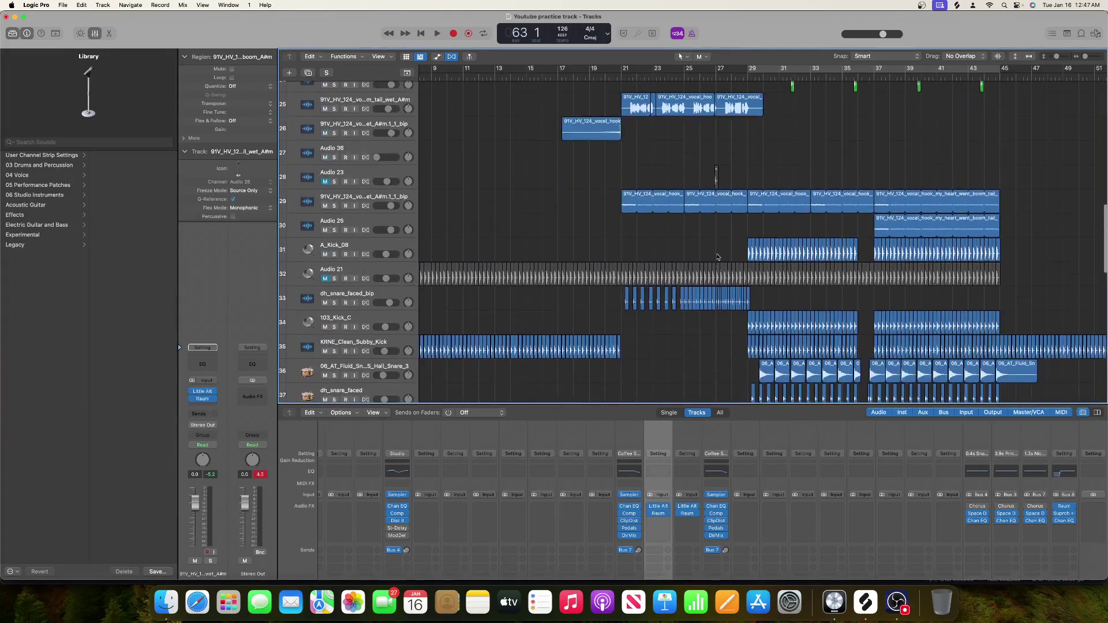
pyautogui.scroll(3, 718, 256)
pyautogui.click(373, 159)
pyautogui.scroll(-20, 604, 260)
pyautogui.hscroll(10, 604, 267)
pyautogui.moveTo(936, 348); pyautogui.dragTo(921, 236)
pyautogui.scroll(10, 940, 86)
pyautogui.scroll(-5, 921, 235)
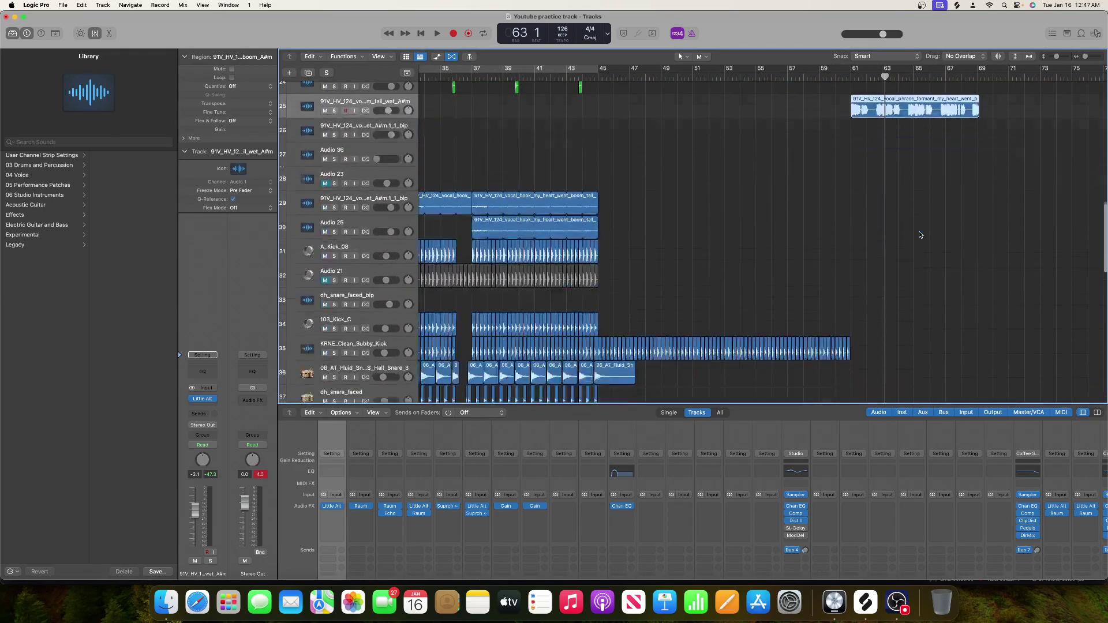
# Step: Play from bar 60 and shift the formant_my_heart_went_boom region on track 25 to bar 62
pyautogui.doubleClick(838, 77)
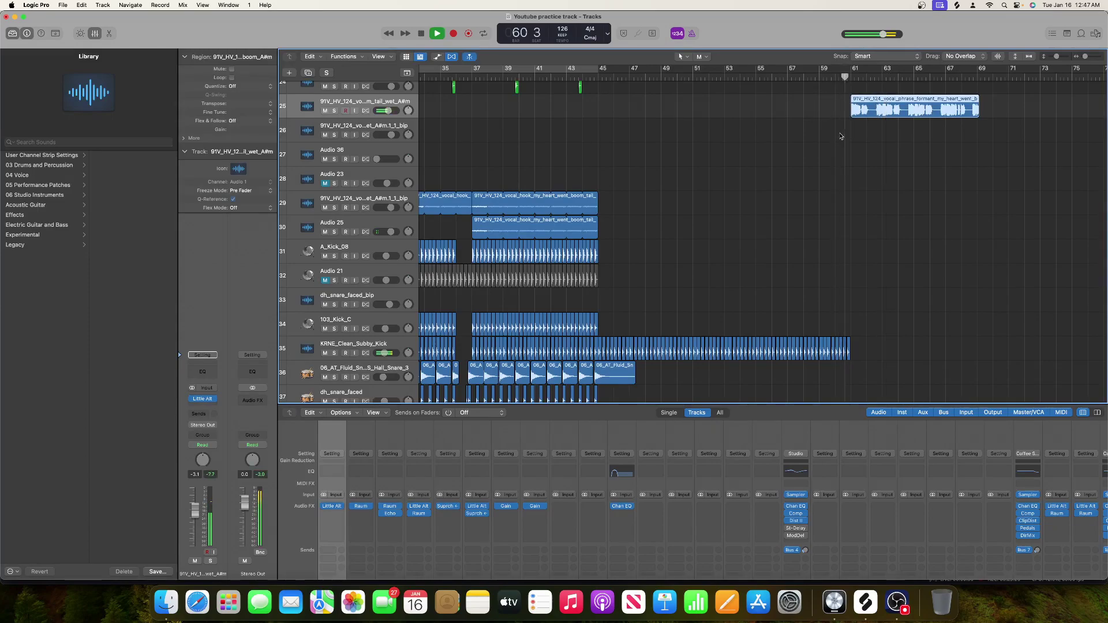
pyautogui.moveTo(860, 101); pyautogui.dragTo(875, 101)
pyautogui.scroll(1, 876, 110)
pyautogui.hscroll(5, 877, 116)
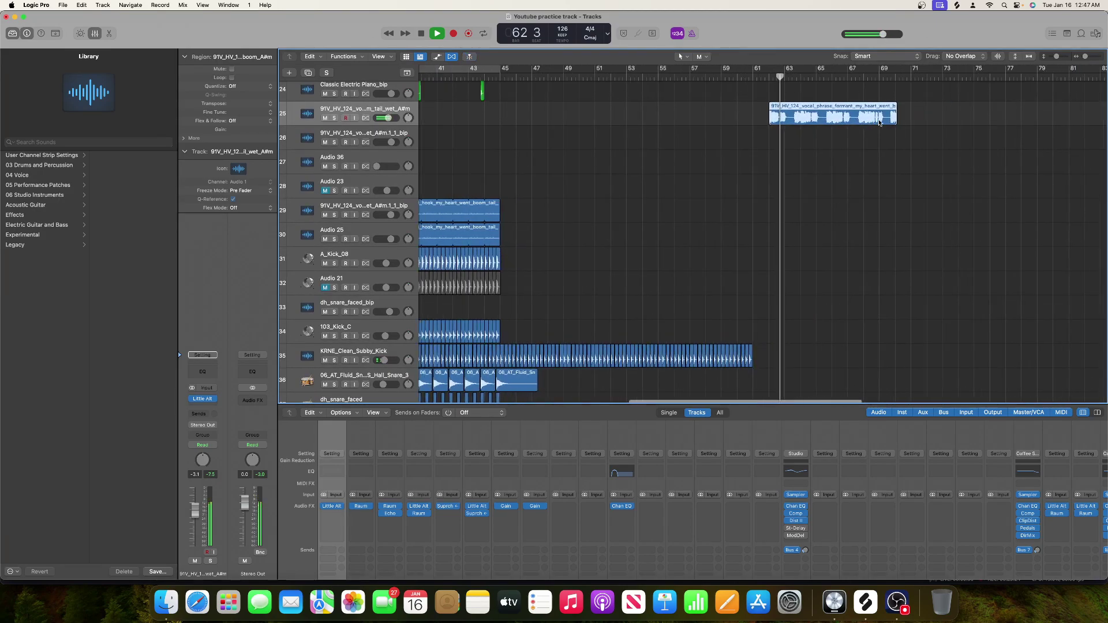
pyautogui.press('space')
# Step: Examine the vocal, percussion, hi-hat and effect tracks in the sections before bar 45
pyautogui.scroll(-15, 739, 144)
pyautogui.hscroll(-10, 741, 144)
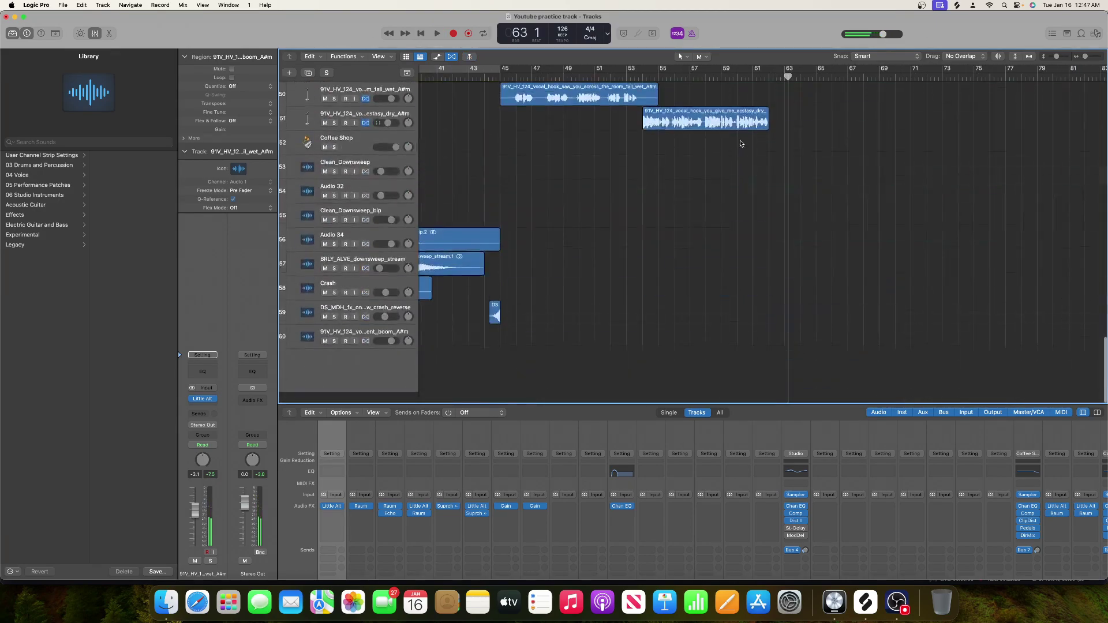
pyautogui.scroll(10, 742, 143)
pyautogui.hscroll(-2, 741, 143)
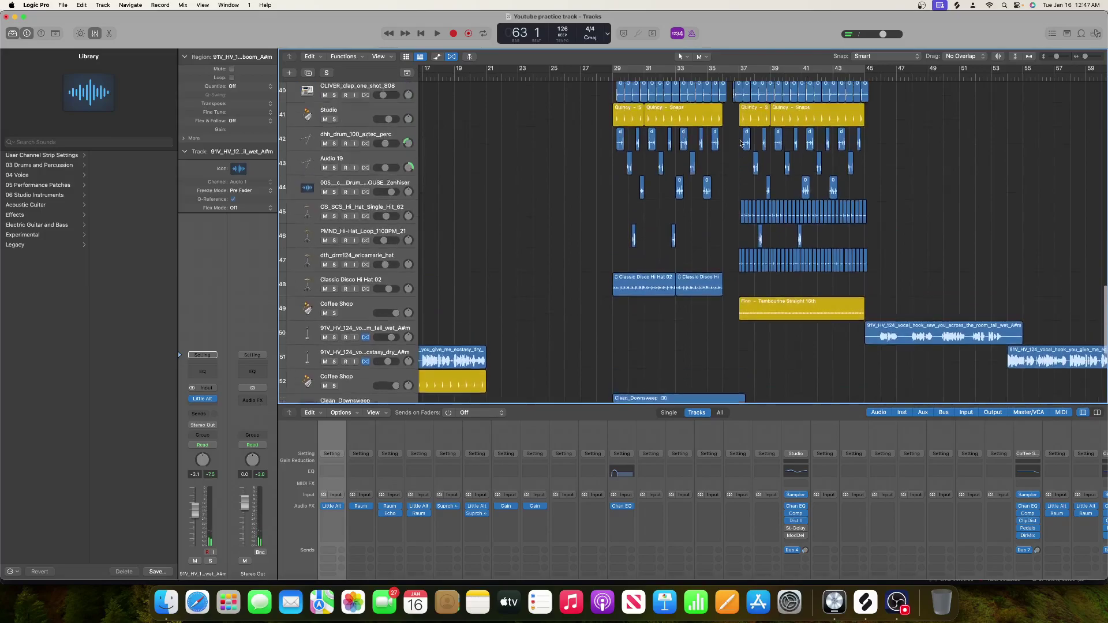
pyautogui.scroll(-10, 754, 168)
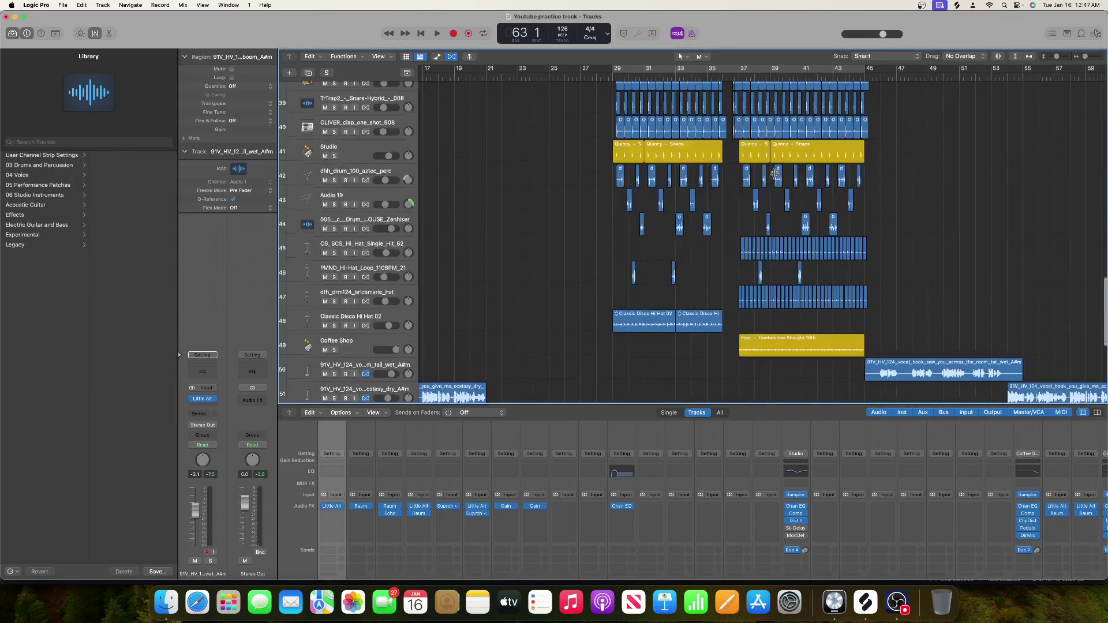
pyautogui.scroll(-5, 769, 199)
pyautogui.hscroll(-10, 769, 199)
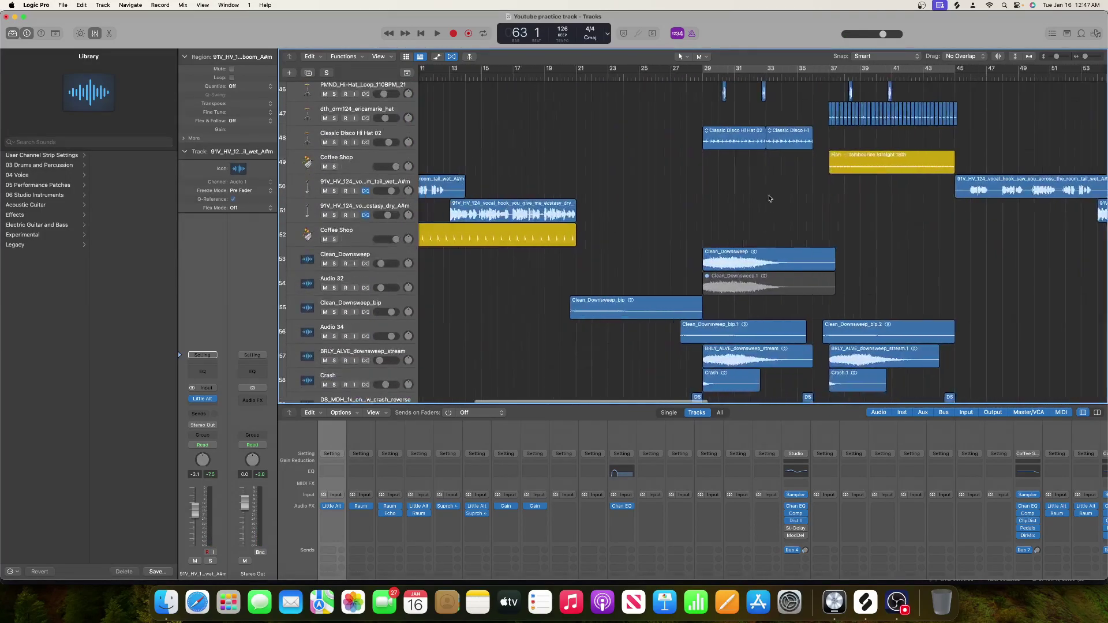
pyautogui.scroll(20, 768, 198)
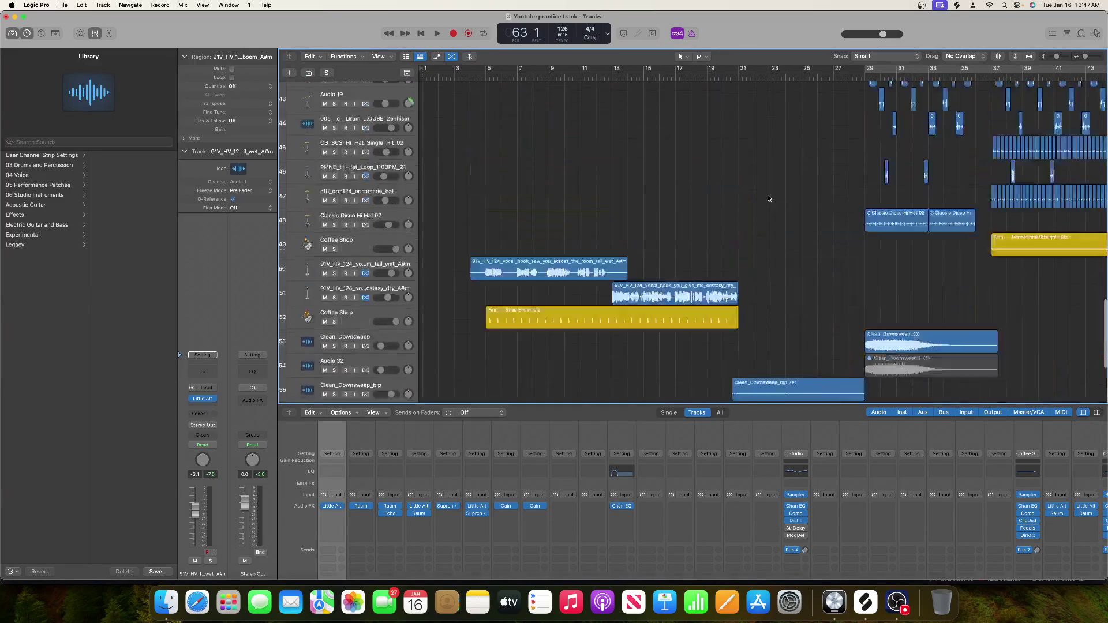
pyautogui.scroll(2, 769, 198)
pyautogui.scroll(-8, 768, 198)
pyautogui.hscroll(5, 769, 198)
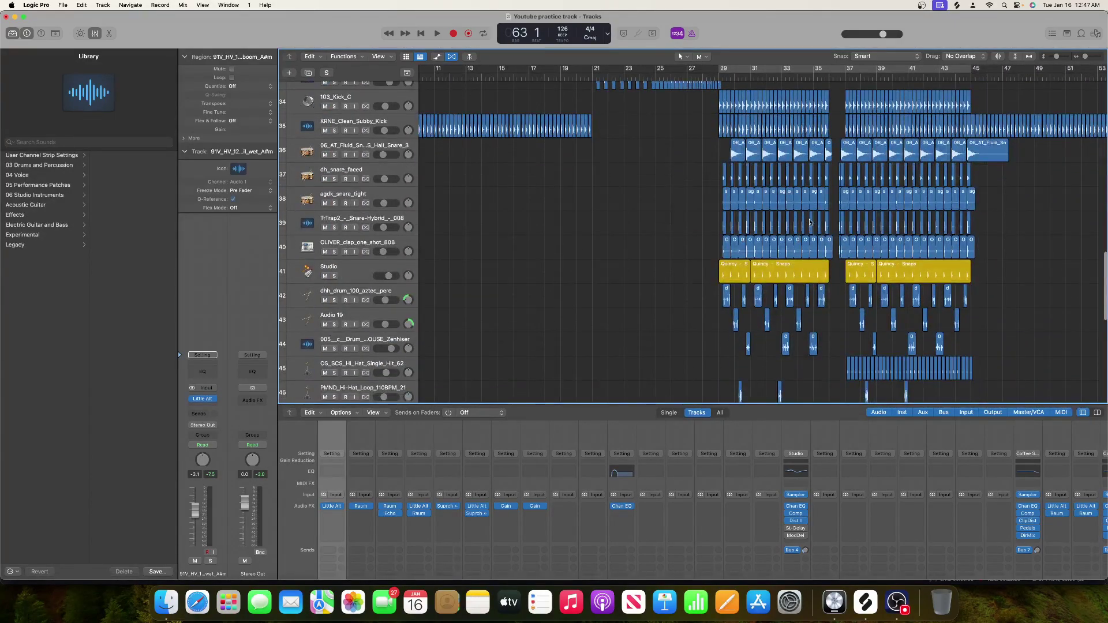
# Step: Solo the dh_snare_faced, agdk_snare_tight and OLIVER_clap_one_shot_808 tracks and play them from bar 29
pyautogui.hscroll(3, 802, 250)
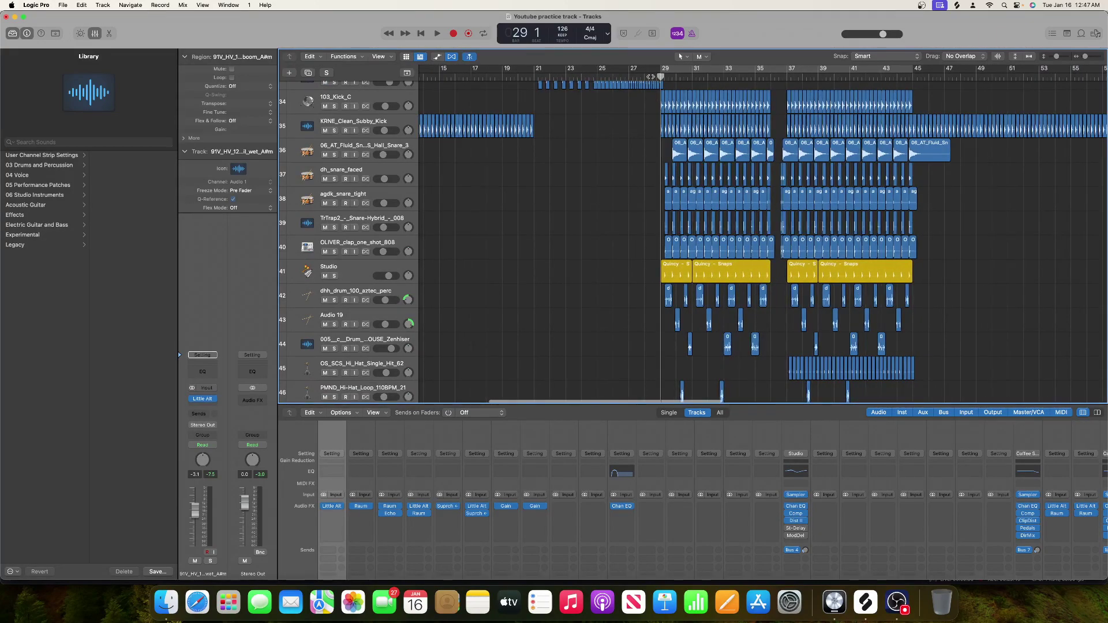
pyautogui.click(335, 204)
pyautogui.click(333, 180)
pyautogui.click(334, 253)
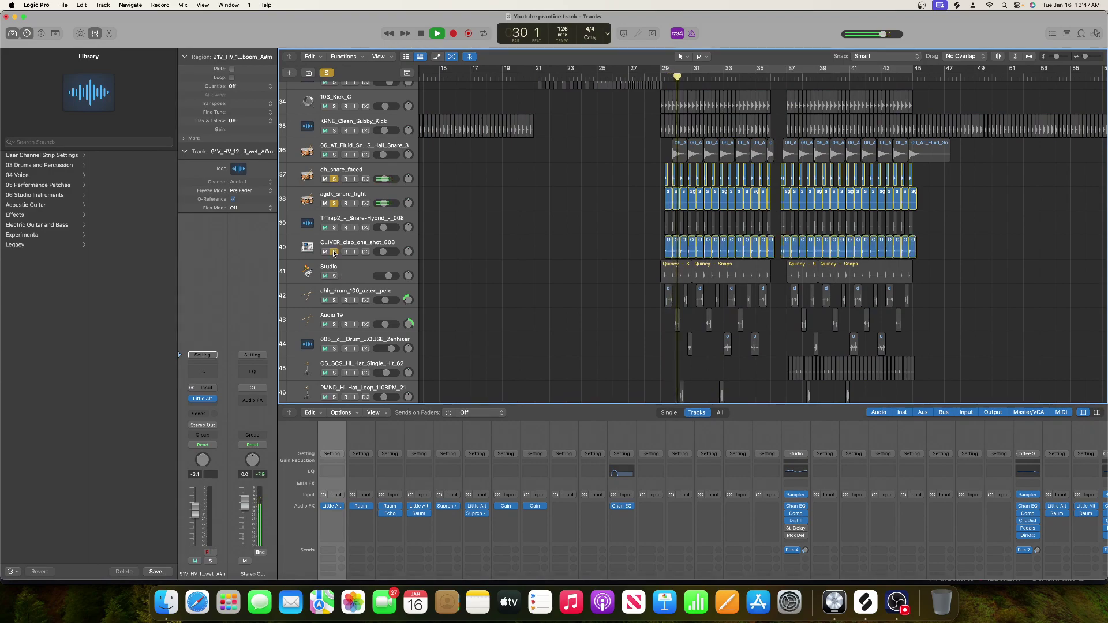
# Step: Unsolo the dh_snare_faced and agdk_snare_tight tracks and listen to the OLIVER_clap_one_shot_808 track alone
pyautogui.moveTo(334, 180); pyautogui.dragTo(335, 204)
pyautogui.hscroll(5, 575, 308)
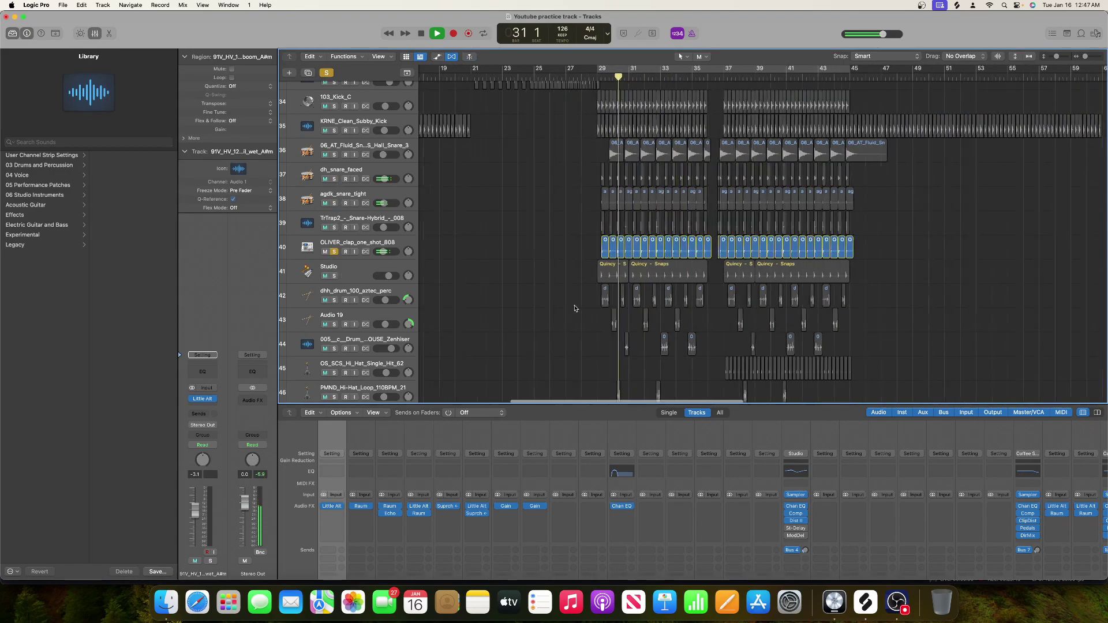
pyautogui.hscroll(10, 717, 277)
pyautogui.press('space')
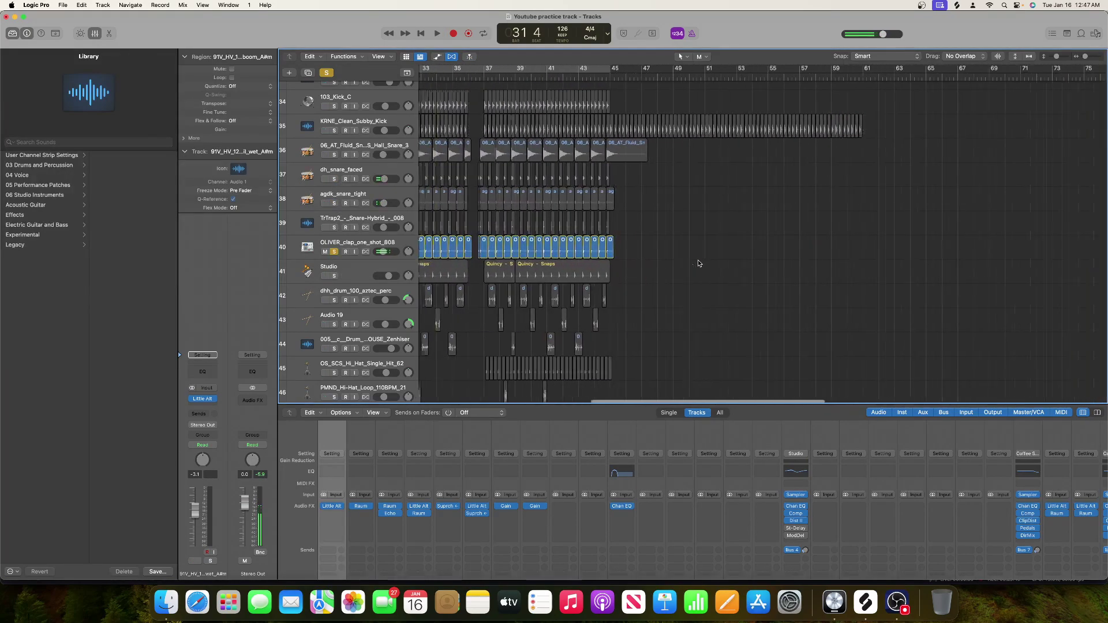
# Step: Copy four OLIVER_clap_one_shot_808 regions to bar 62 on track 40, clear the solo, and play from bar 61
pyautogui.moveTo(491, 243); pyautogui.dragTo(789, 240)
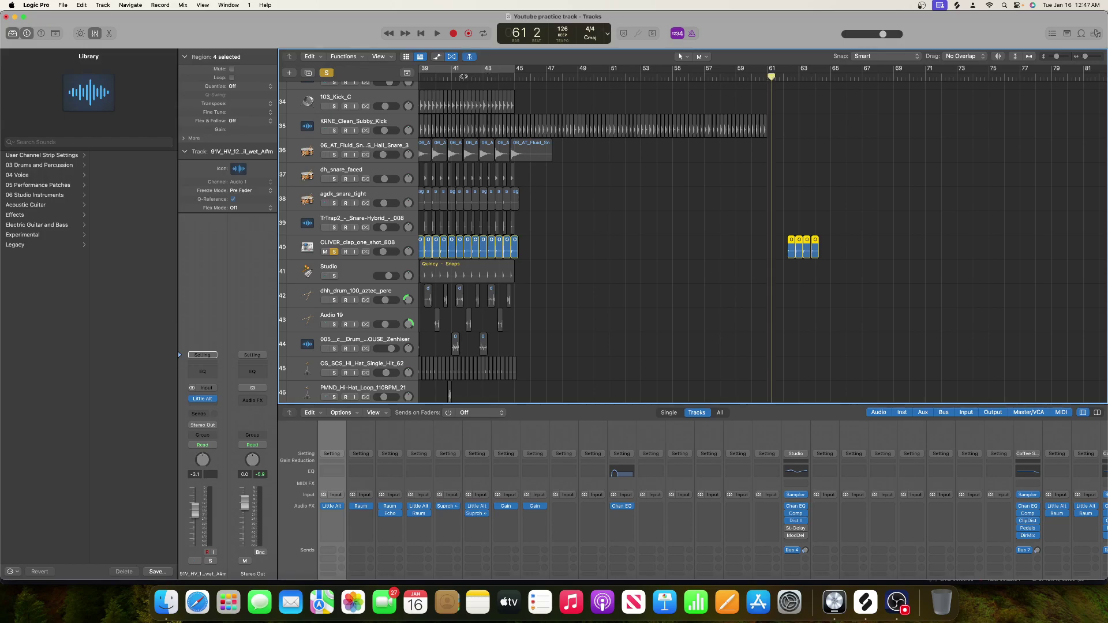
pyautogui.click(332, 74)
pyautogui.press('space')
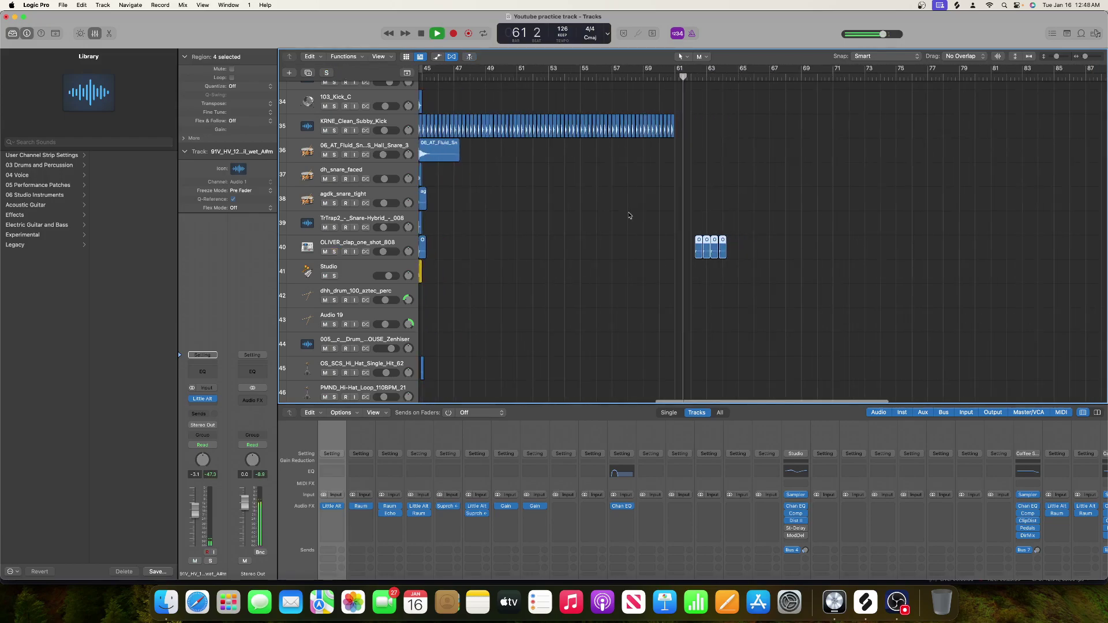
pyautogui.scroll(6, 630, 215)
pyautogui.scroll(-5, 629, 215)
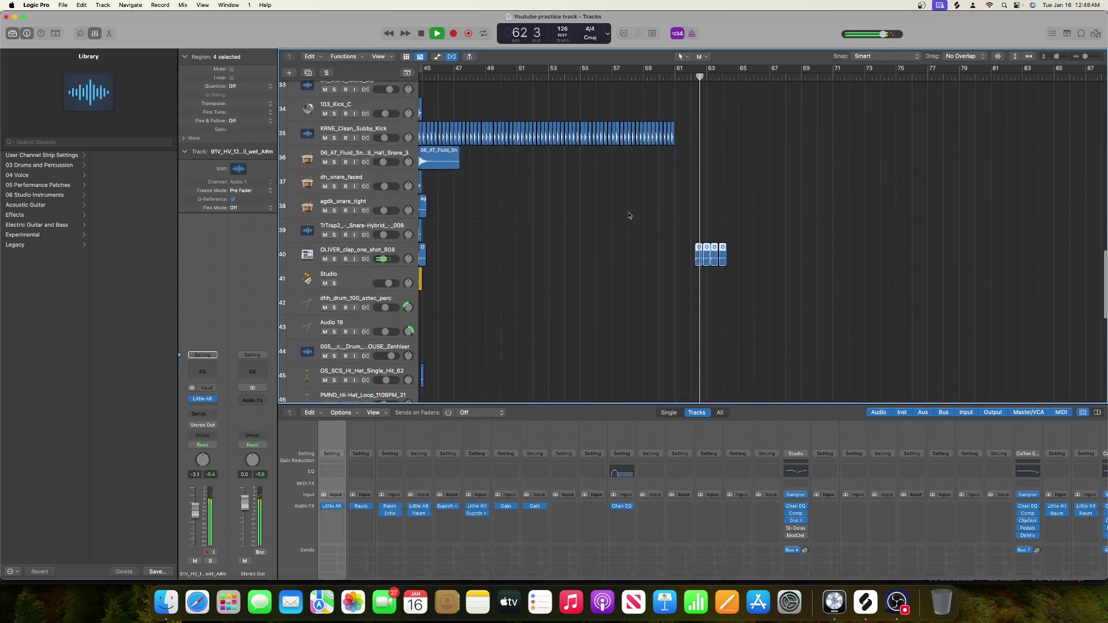
# Step: Copy the clap regions along track 40 until they fill bars 62 to 70
pyautogui.moveTo(707, 260); pyautogui.dragTo(761, 251)
pyautogui.press('space')
pyautogui.scroll(-5, 707, 254)
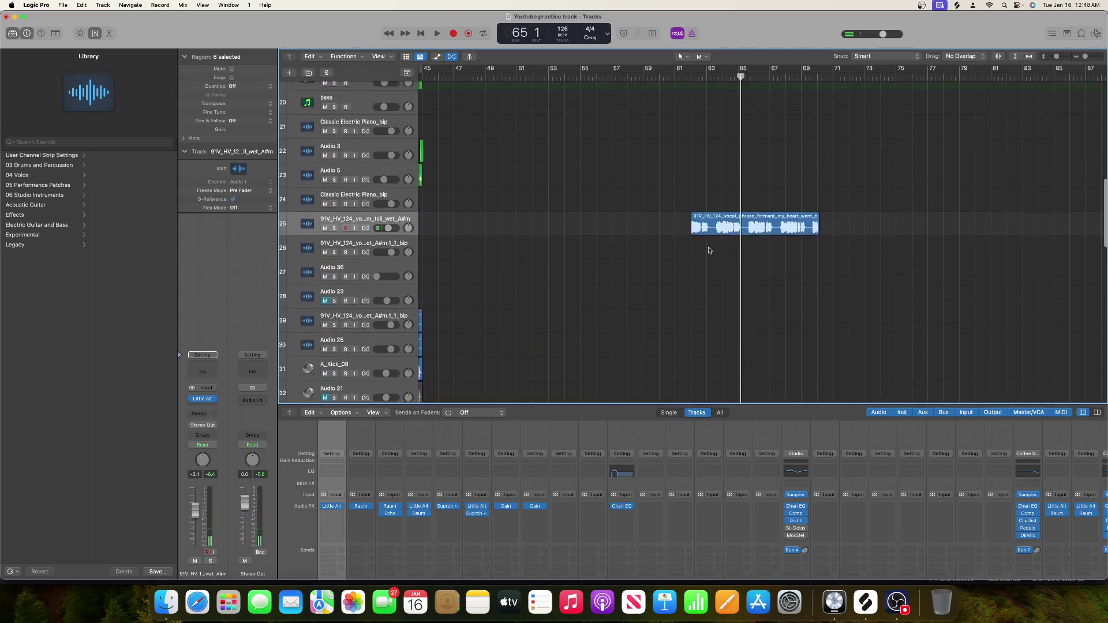
# Step: Play from bar 61 and check the repeated claps against the formant_my_heart_went_boom vocal on track 25
pyautogui.scroll(3, 709, 250)
pyautogui.click(684, 78)
pyautogui.press('space')
pyautogui.scroll(4, 655, 169)
pyautogui.scroll(6, 655, 169)
pyautogui.hscroll(2, 654, 169)
pyautogui.scroll(1, 655, 170)
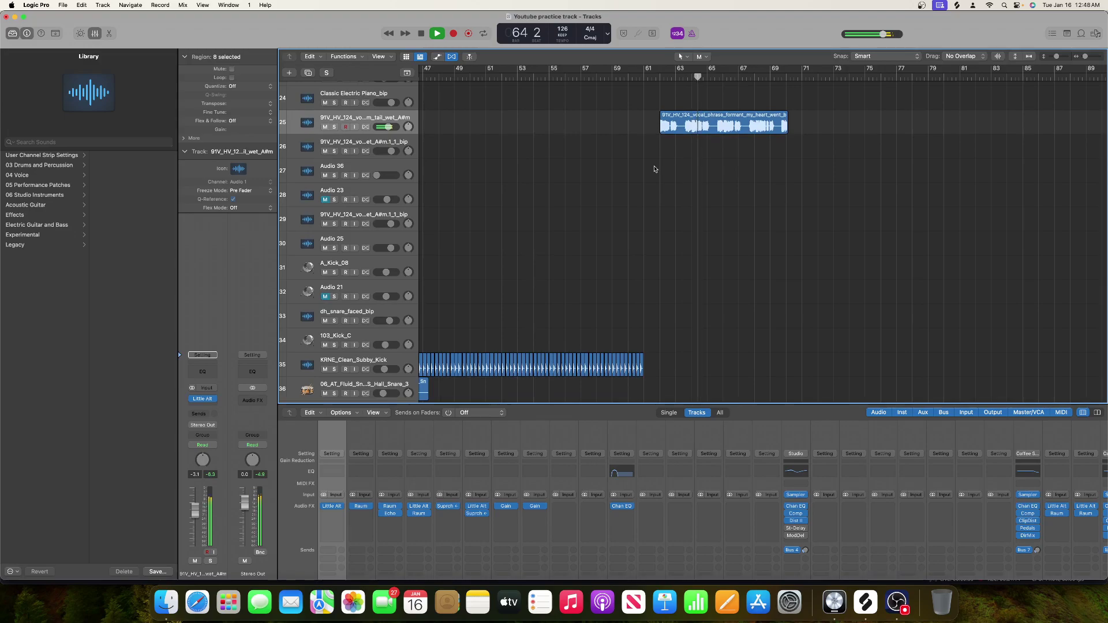
pyautogui.scroll(-5, 654, 169)
pyautogui.scroll(4, 654, 169)
pyautogui.scroll(2, 654, 169)
pyautogui.scroll(-7, 655, 169)
pyautogui.scroll(-1, 655, 169)
pyautogui.press('space')
# Step: Play from bar 62 and delete the clap regions after bar 64, keeping only the first four
pyautogui.moveTo(1083, 58)
pyautogui.mouseDown()
pyautogui.moveTo(1098, 58)
pyautogui.moveTo(1087, 58)
pyautogui.mouseUp()
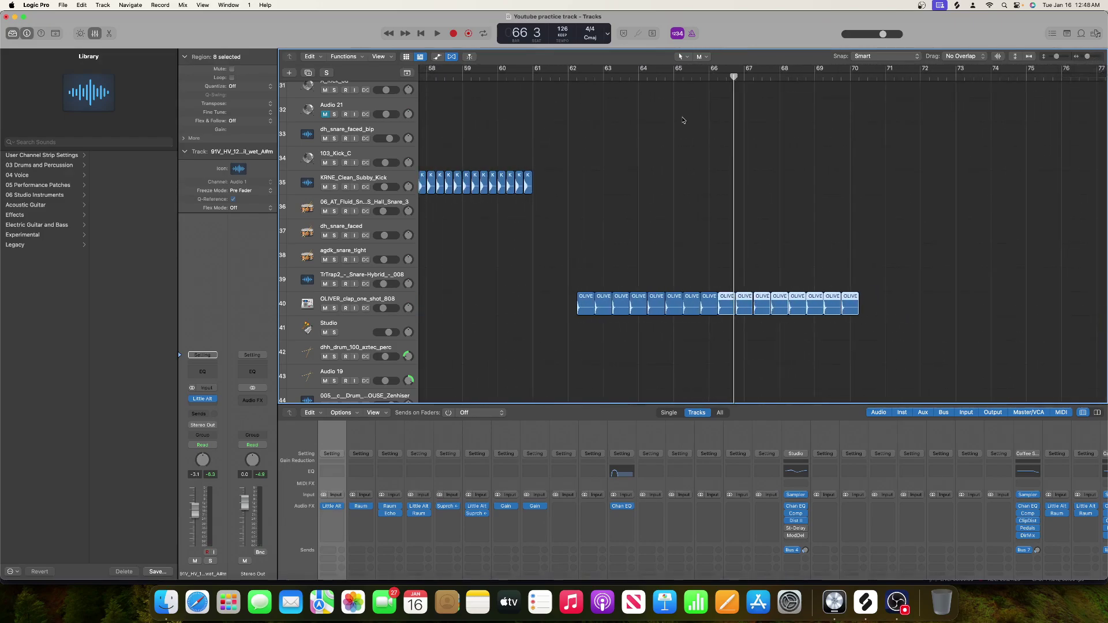
pyautogui.click(565, 84)
pyautogui.press('space')
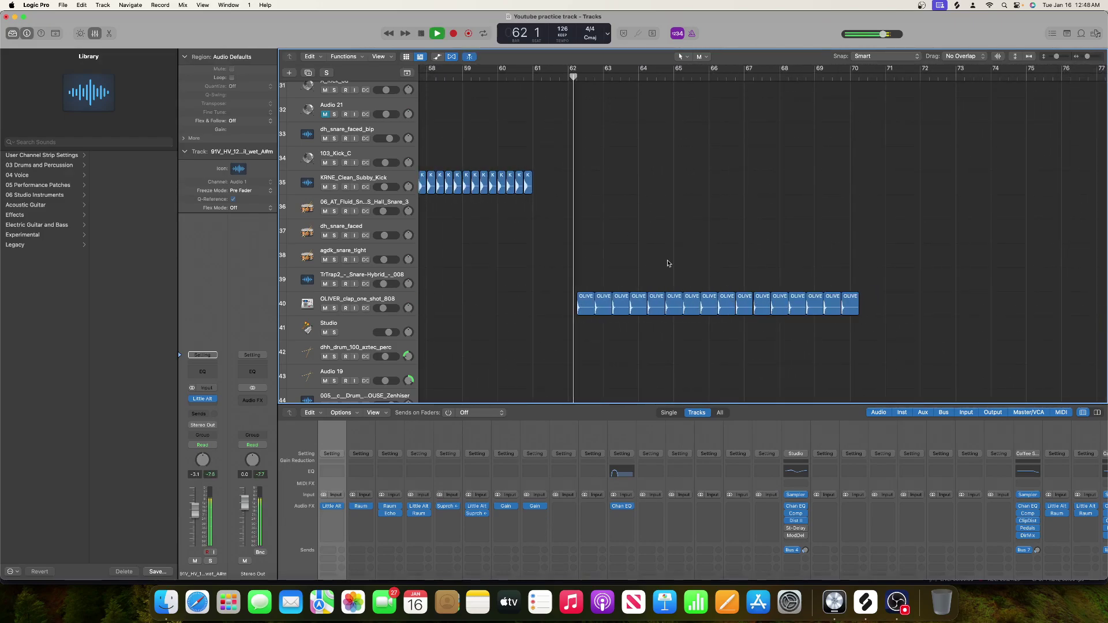
pyautogui.moveTo(723, 282); pyautogui.dragTo(867, 319)
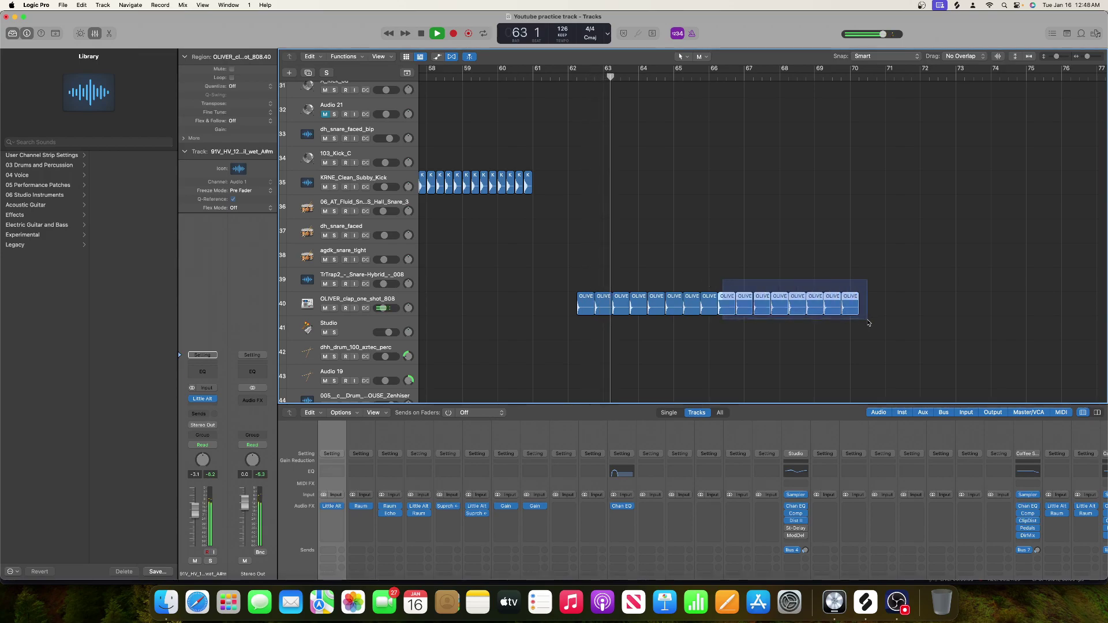
pyautogui.press('Delete')
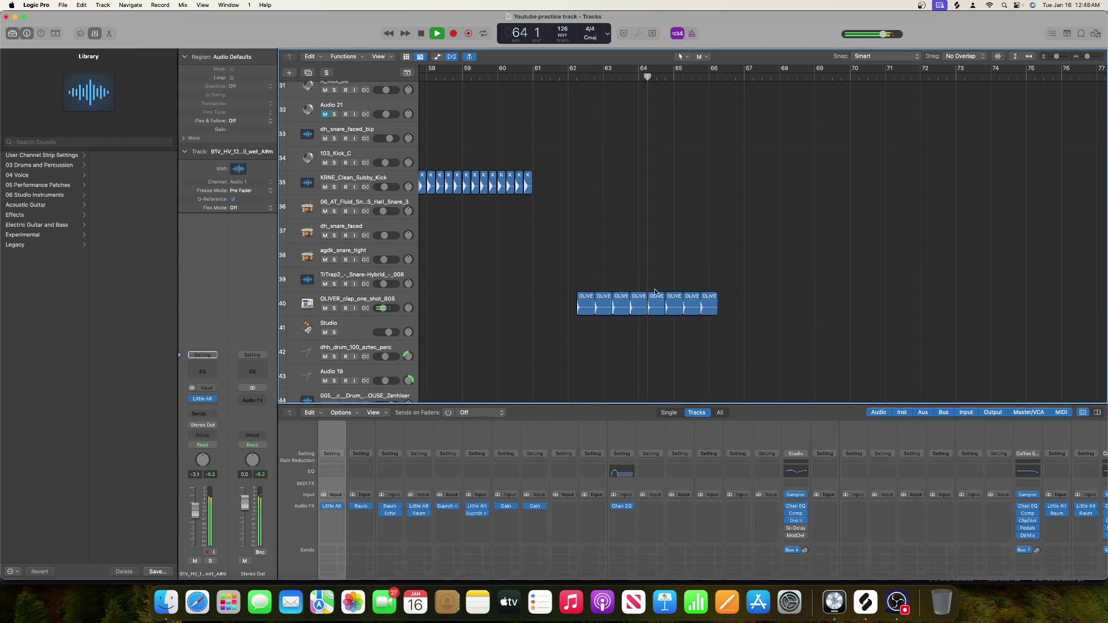
pyautogui.moveTo(655, 293); pyautogui.dragTo(726, 312)
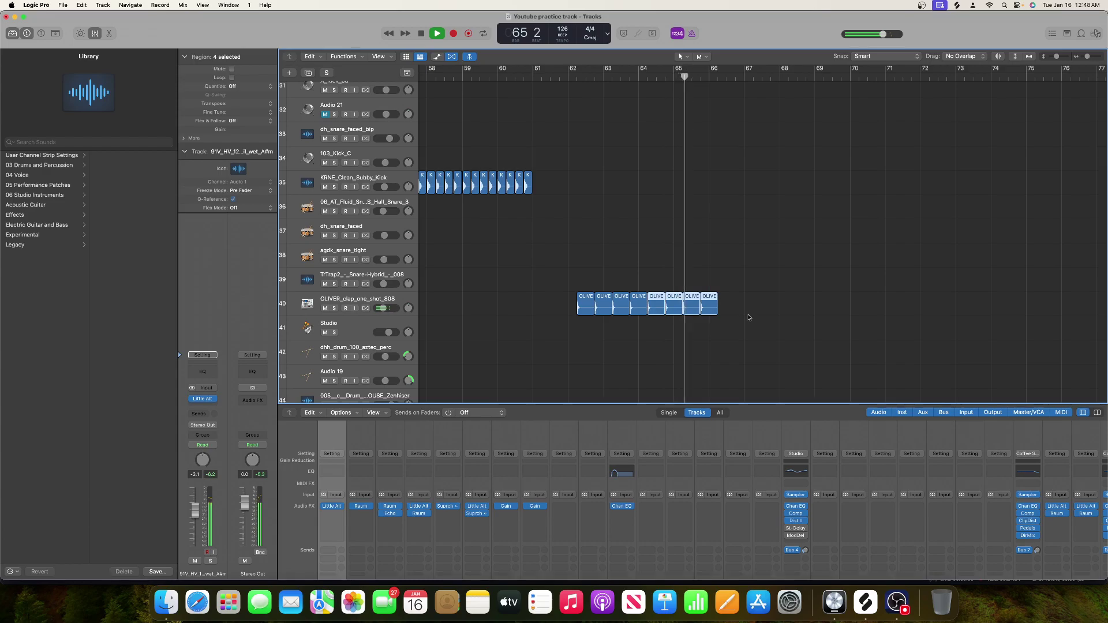
pyautogui.press('Delete')
pyautogui.press('space')
# Step: Try to extend the four clap regions on track 40 with copies up to bar 70
pyautogui.moveTo(574, 282); pyautogui.dragTo(649, 316)
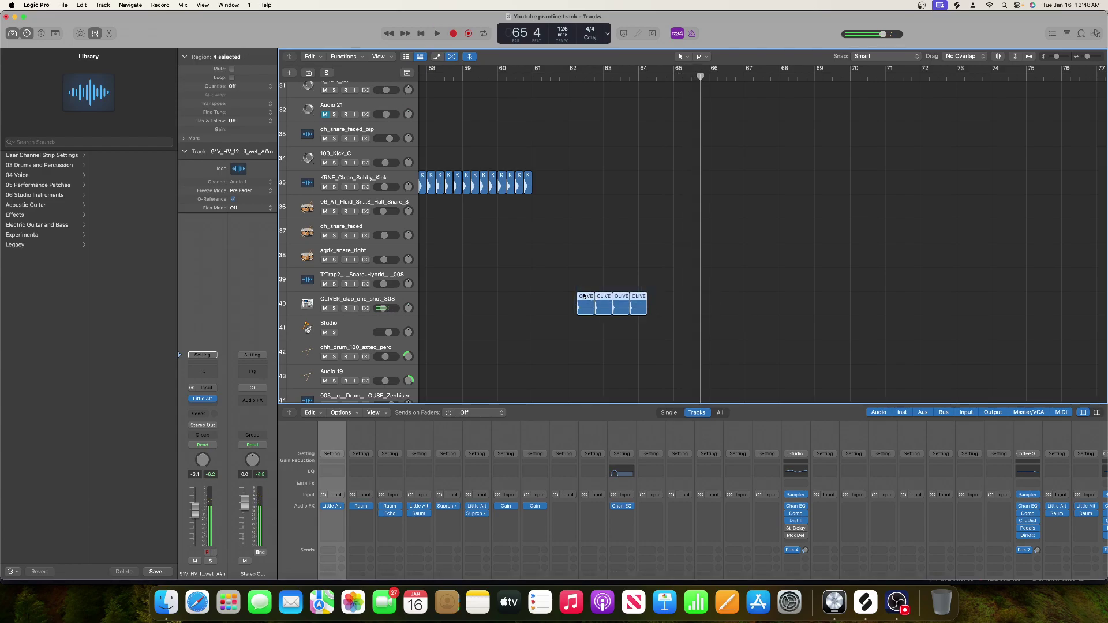
pyautogui.moveTo(580, 296); pyautogui.dragTo(656, 302)
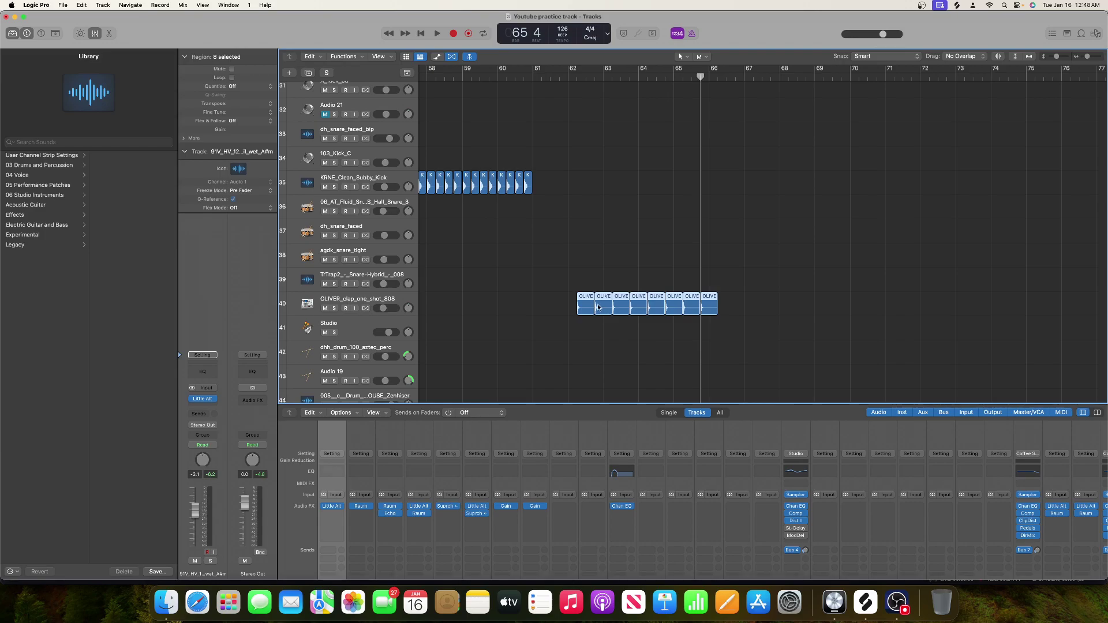
pyautogui.keyDown('alt'); pyautogui.moveTo(585, 298); pyautogui.dragTo(724, 305); pyautogui.keyUp('alt')
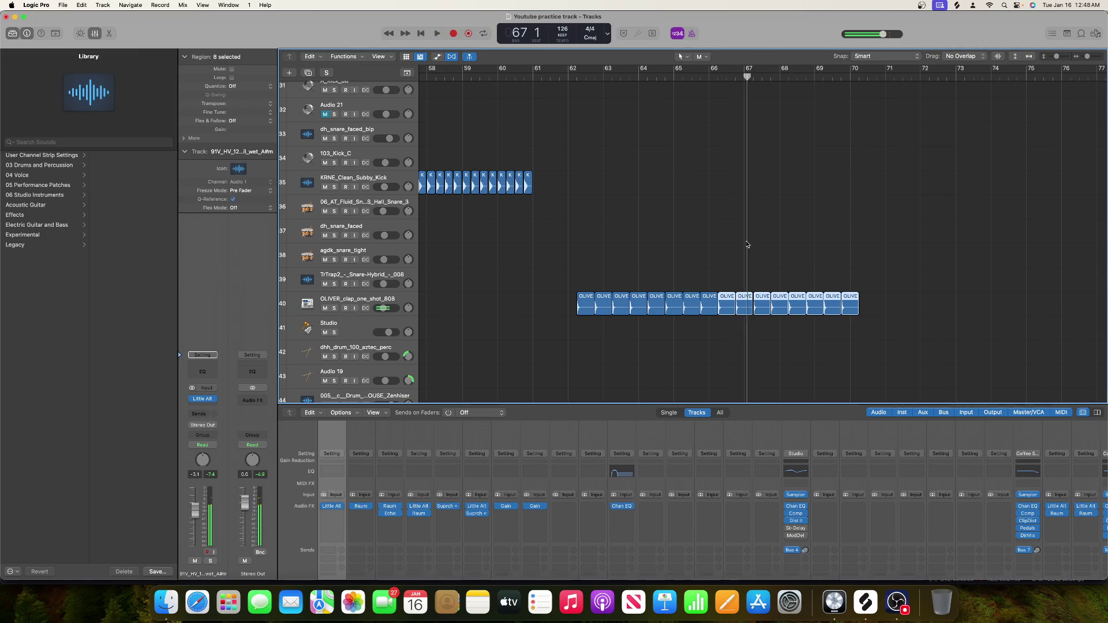
pyautogui.press('Delete')
pyautogui.press('Delete')
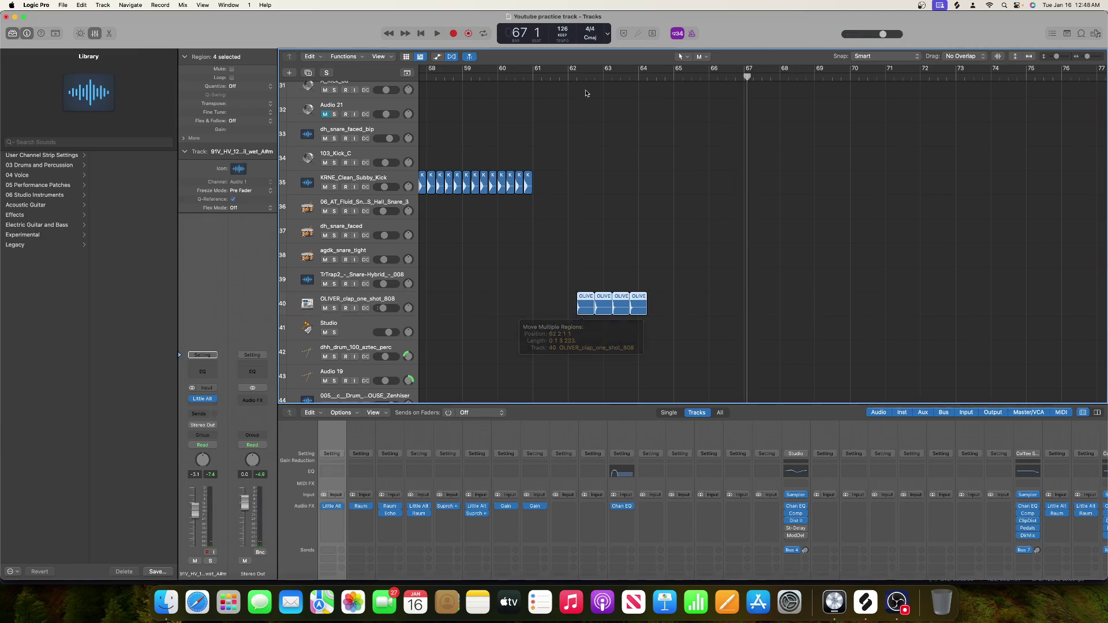
# Step: Play the four claps from bar 62 and delete all of them except the first region
pyautogui.doubleClick(568, 78)
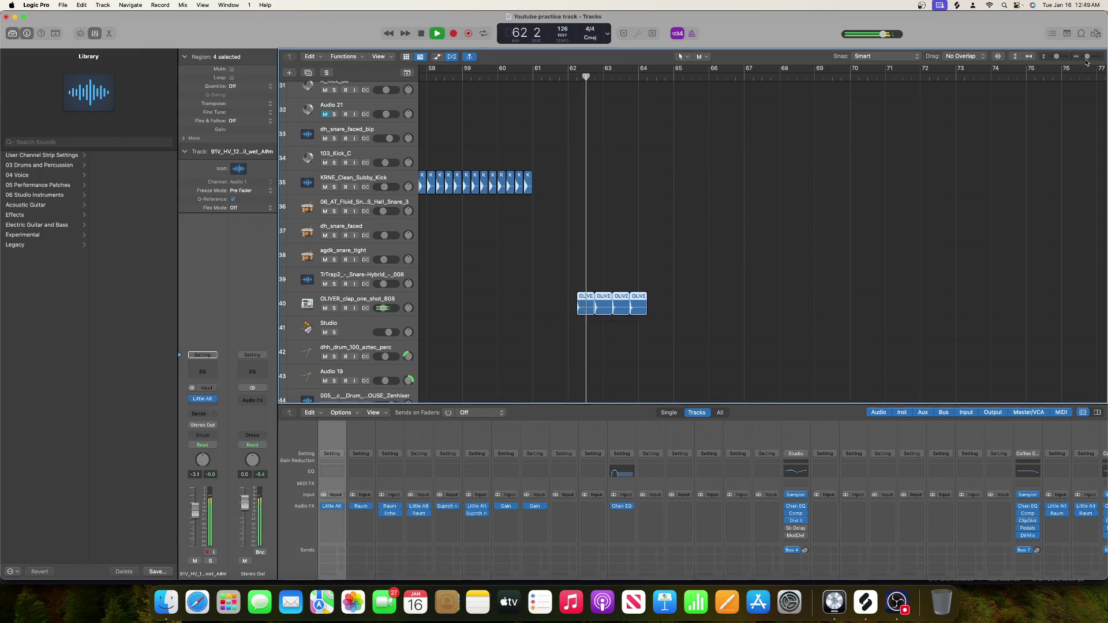
pyautogui.moveTo(1088, 56); pyautogui.dragTo(1092, 57)
pyautogui.press('space')
pyautogui.hscroll(-5, 688, 287)
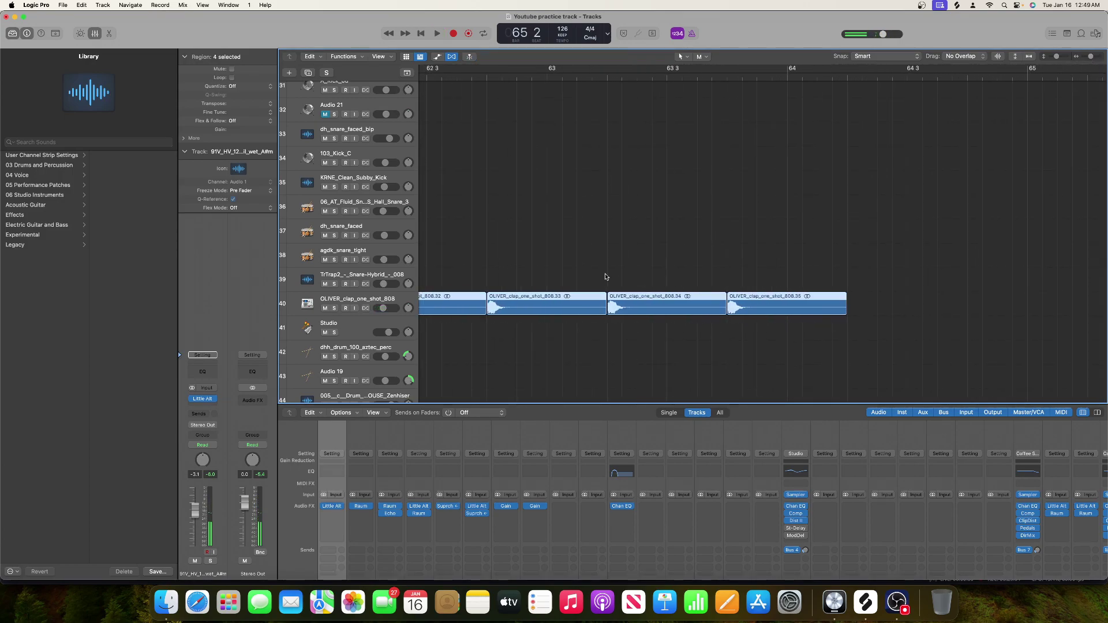
pyautogui.hscroll(-5, 611, 272)
pyautogui.moveTo(623, 266); pyautogui.dragTo(975, 324)
pyautogui.press('Delete')
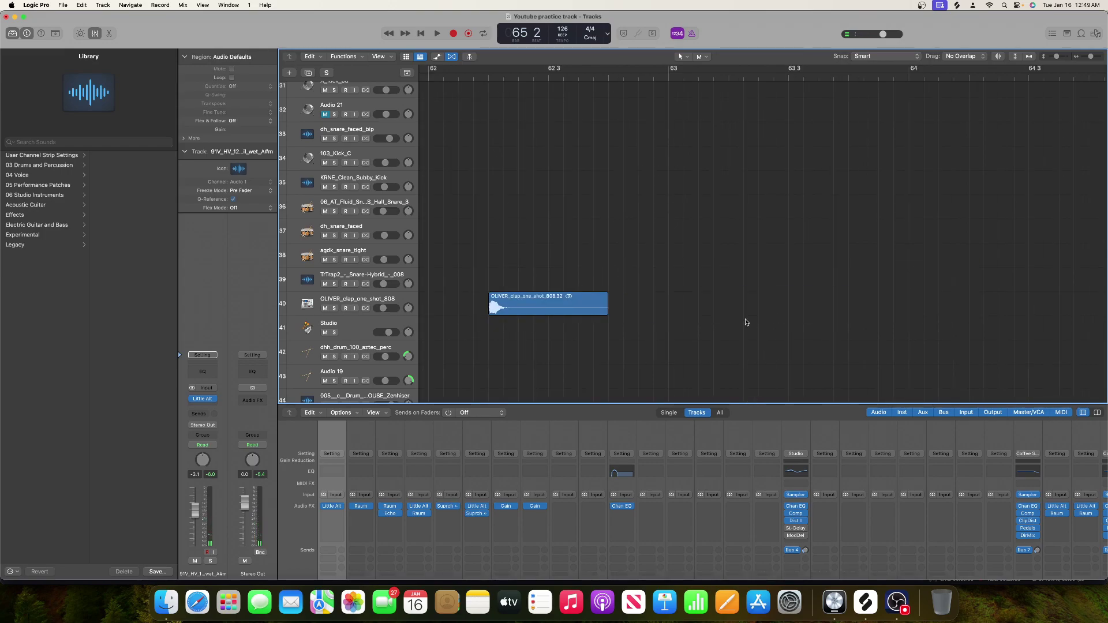
# Step: Copy the remaining clap region at half-bar spacing to make eight claps from bar 62 to 66, and play them
pyautogui.moveTo(1091, 58); pyautogui.dragTo(1078, 66)
pyautogui.moveTo(694, 299); pyautogui.dragTo(826, 301)
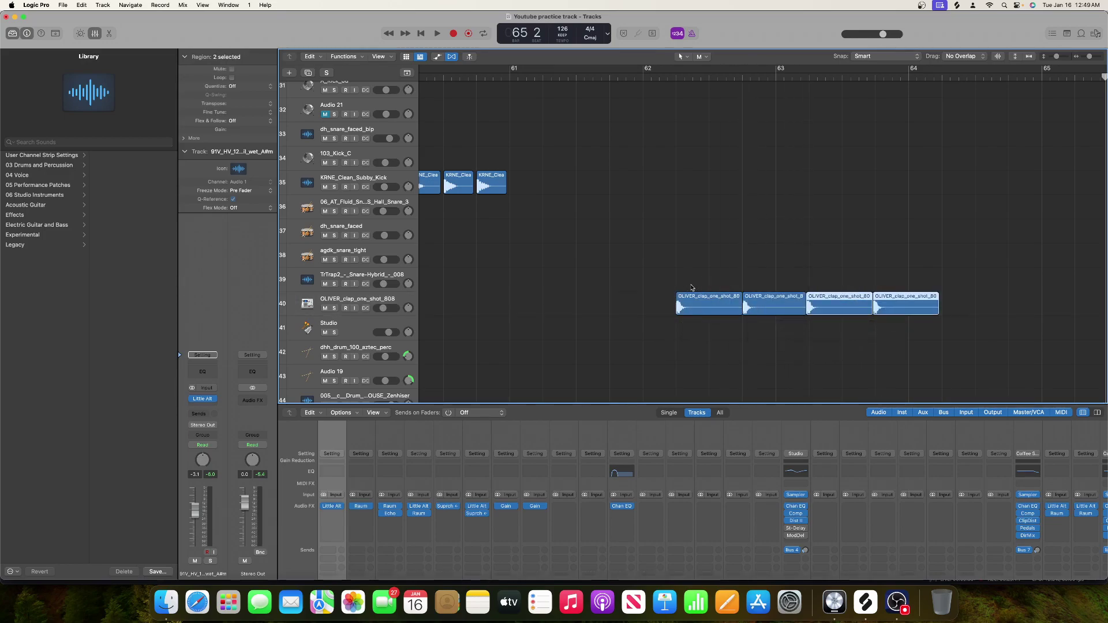
pyautogui.hscroll(2, 794, 295)
pyautogui.press('super+z')
pyautogui.moveTo(665, 298); pyautogui.dragTo(985, 324)
pyautogui.moveTo(668, 297); pyautogui.dragTo(922, 302)
pyautogui.click(626, 76)
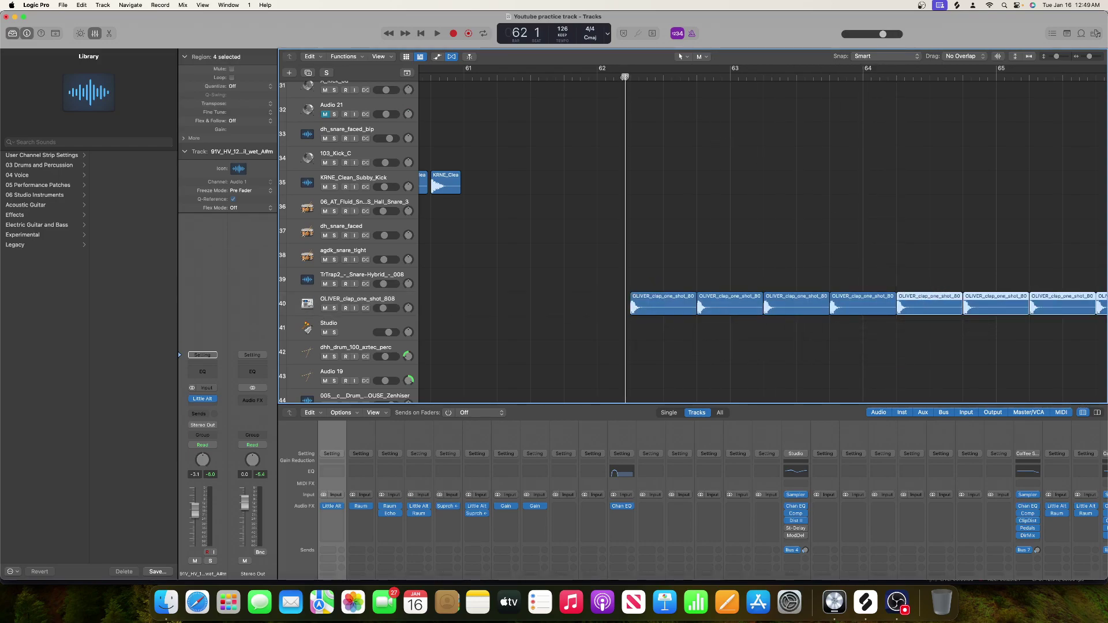
pyautogui.press('space')
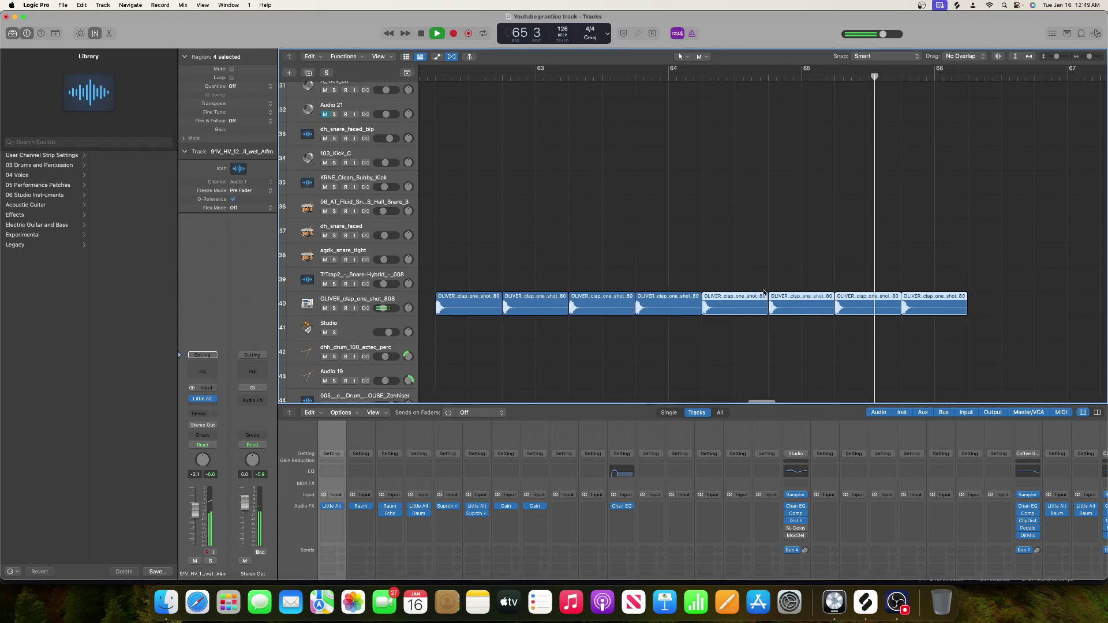
pyautogui.press('space')
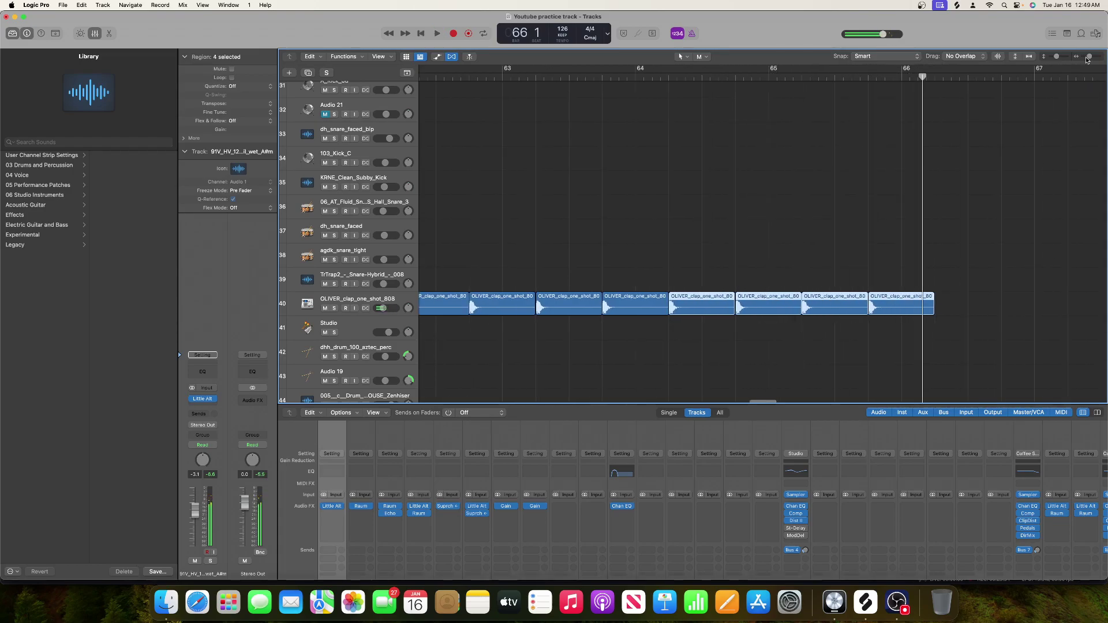
# Step: Try shifting the last four clap regions slightly earlier and play the result from bar 65
pyautogui.scroll(3, 1082, 96)
pyautogui.hscroll(3, 1080, 102)
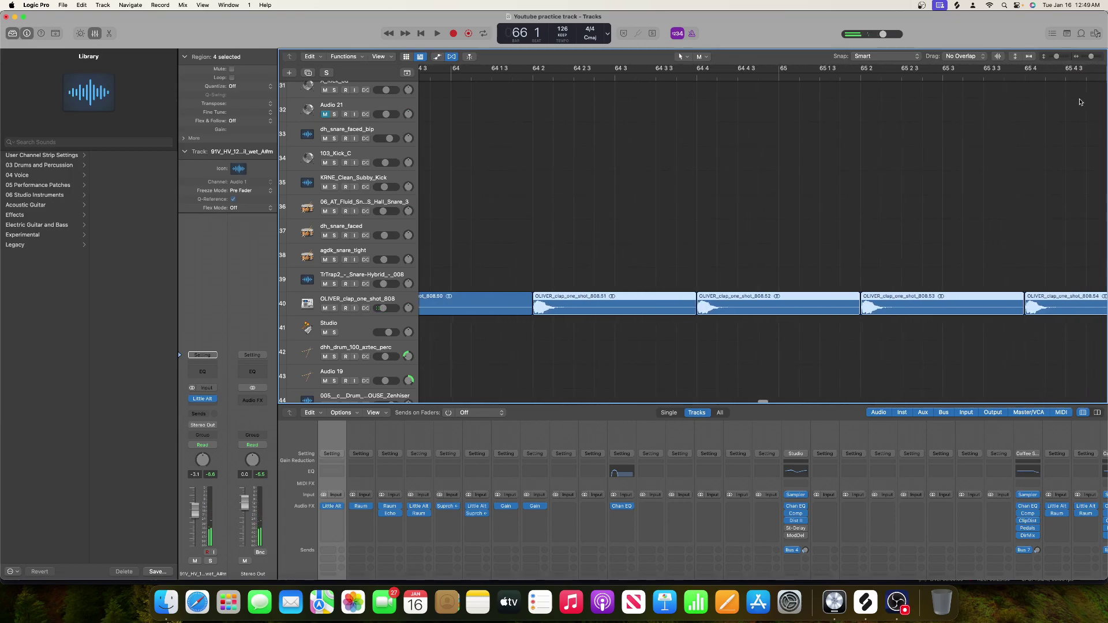
pyautogui.hscroll(2, 1080, 103)
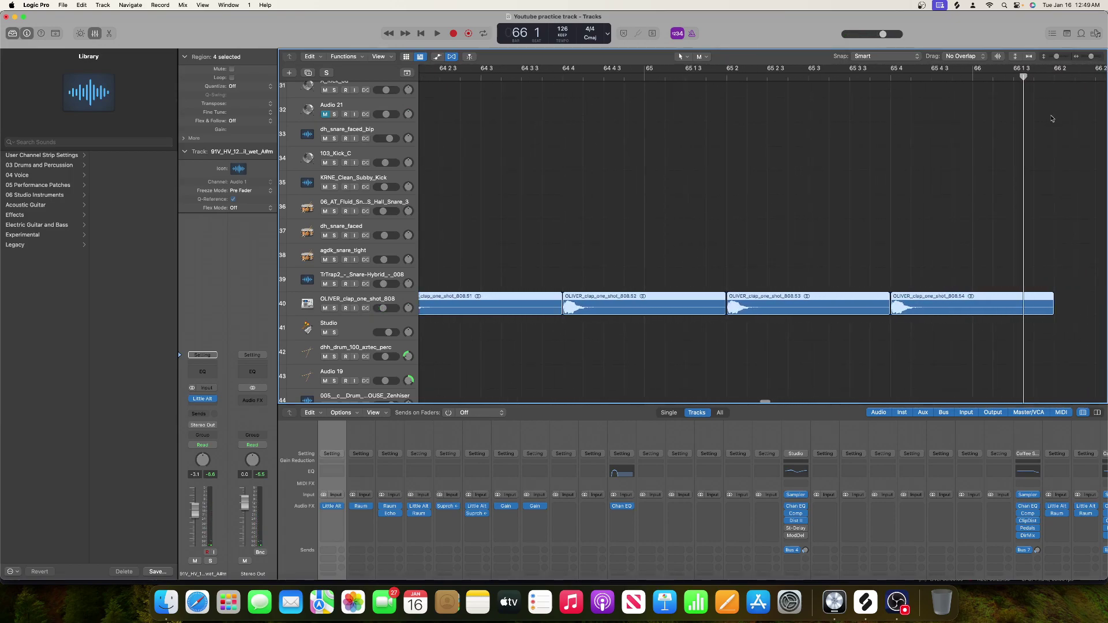
pyautogui.moveTo(1095, 61); pyautogui.dragTo(1096, 60)
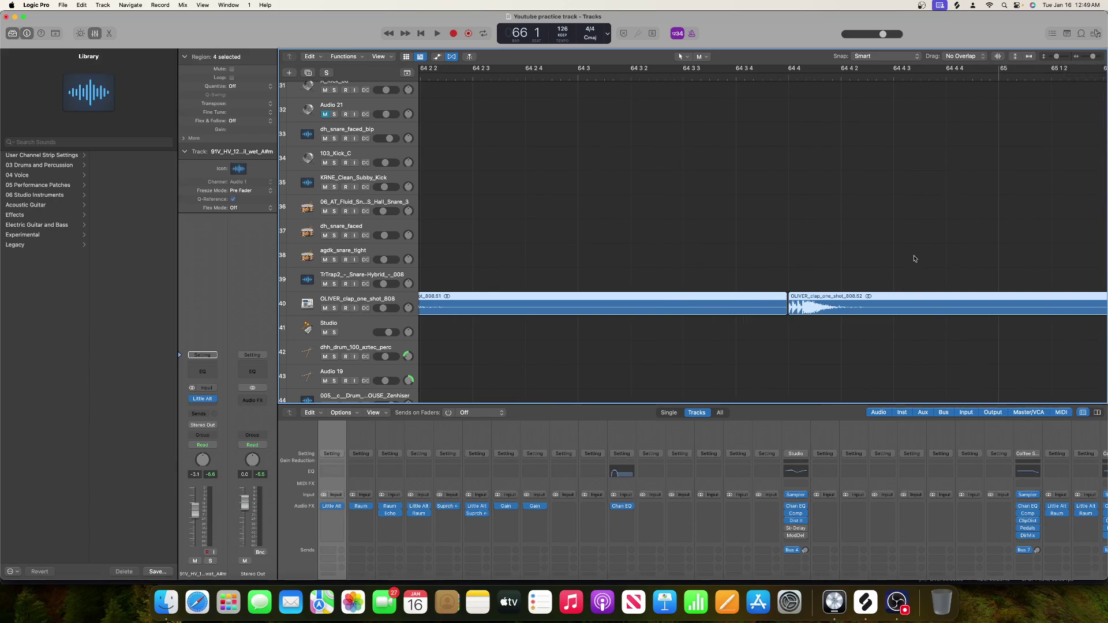
pyautogui.click(790, 308)
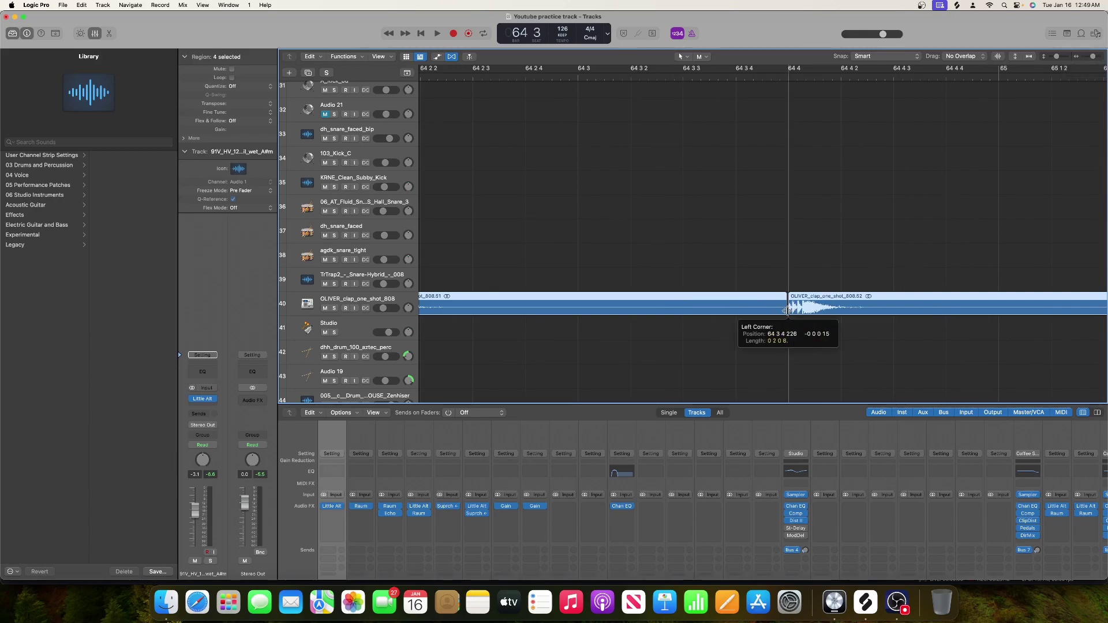
pyautogui.press('space')
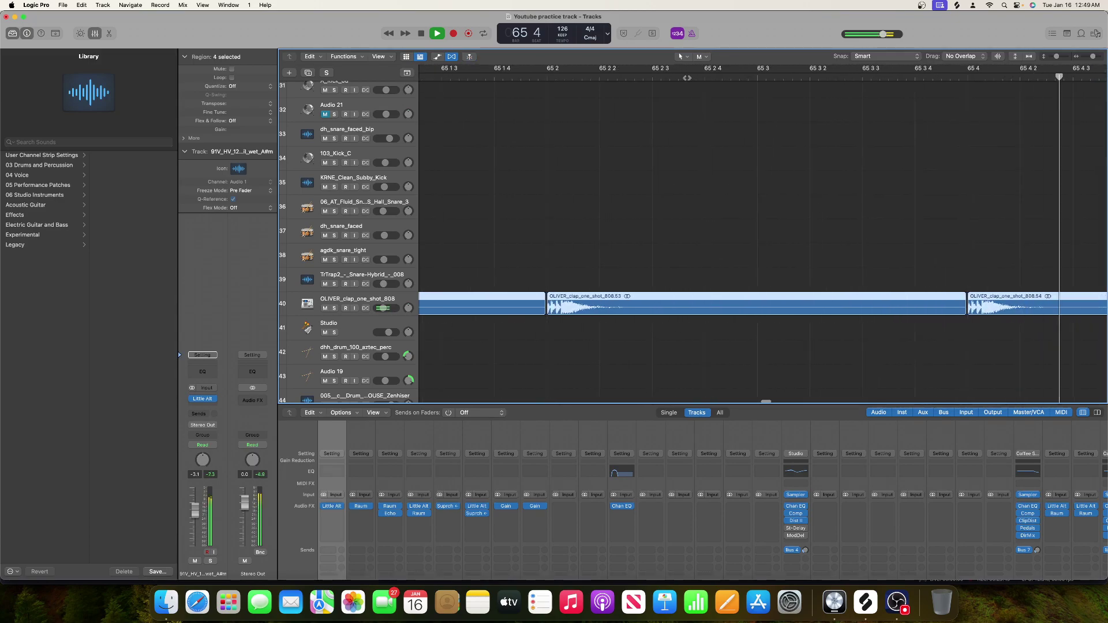
pyautogui.press('space')
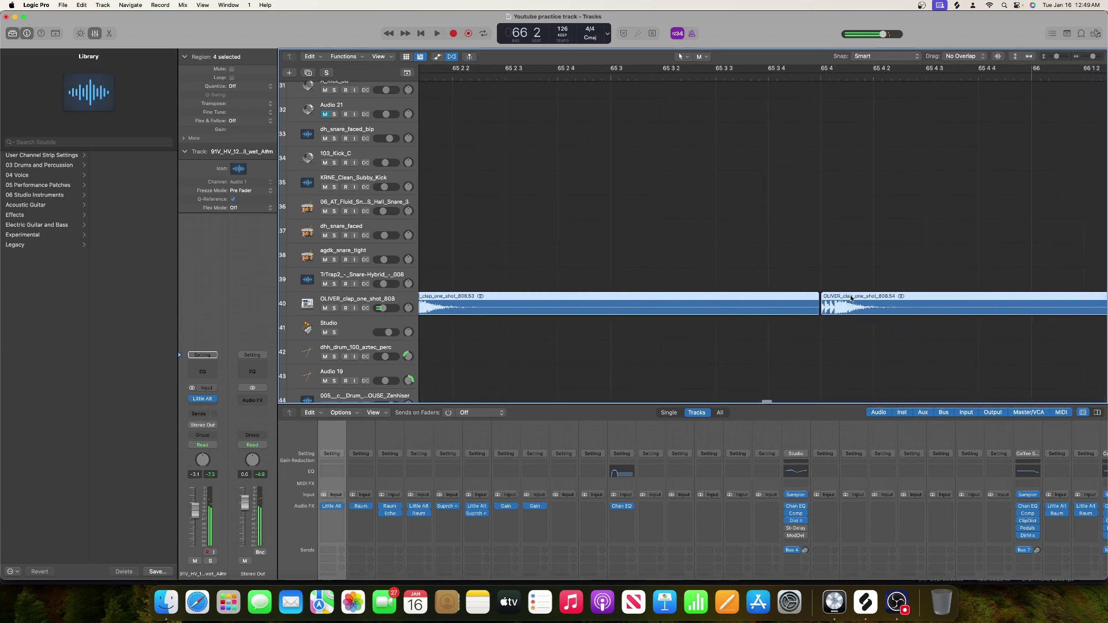
pyautogui.moveTo(850, 298); pyautogui.dragTo(842, 300)
pyautogui.press('space')
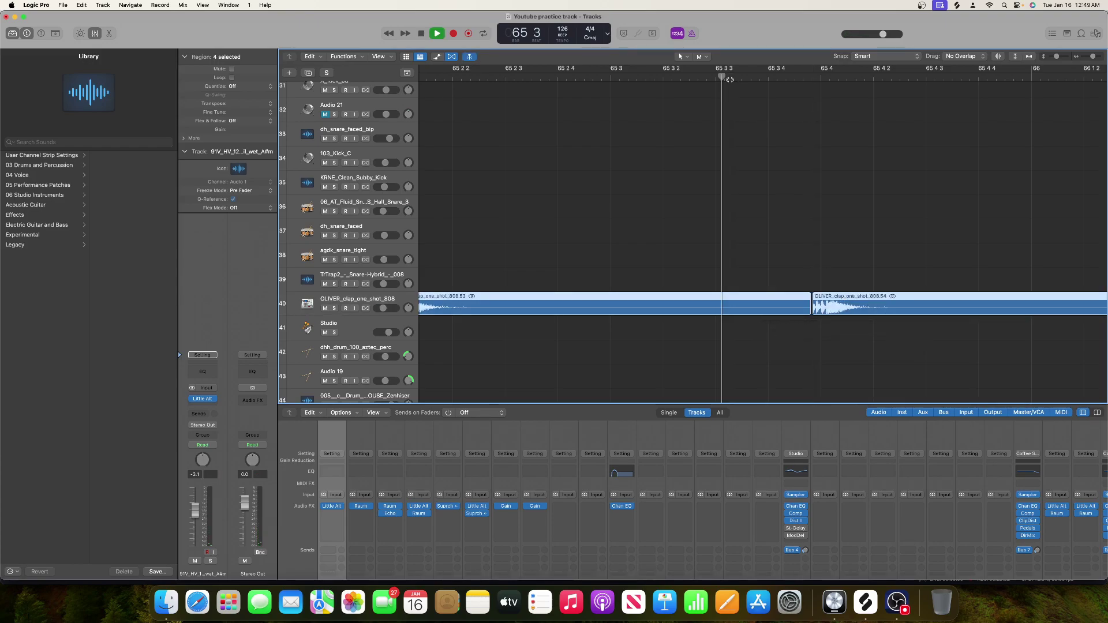
pyautogui.click(1095, 57)
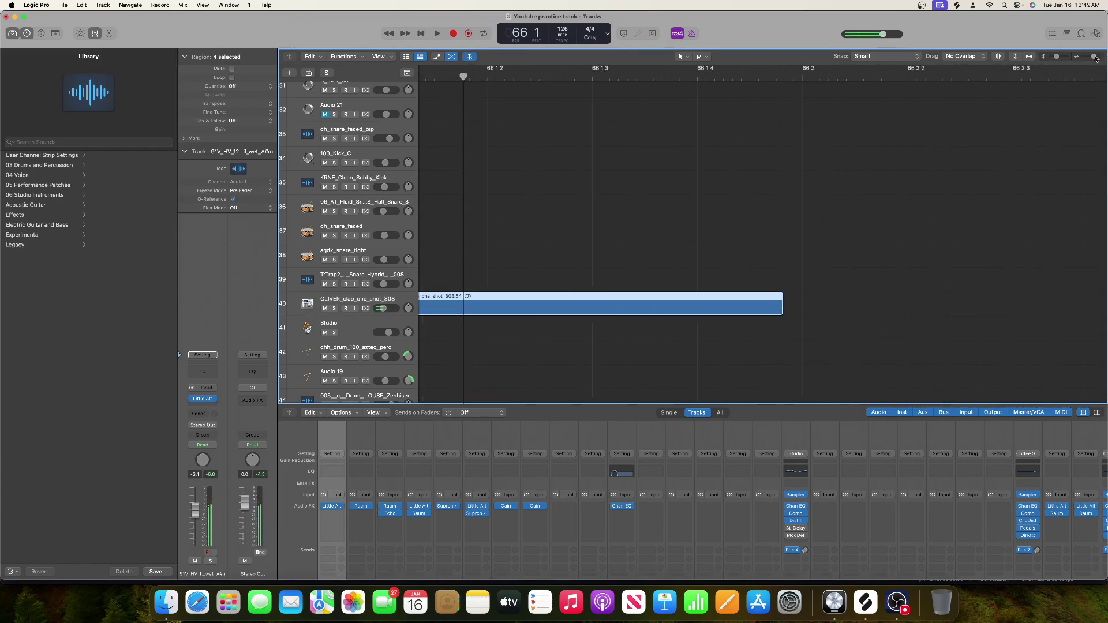
# Step: Play the claps from bar 63, undo the shift of the last four regions and deselect them
pyautogui.hscroll(-10, 717, 222)
pyautogui.press('super+Left')
pyautogui.doubleClick(478, 74)
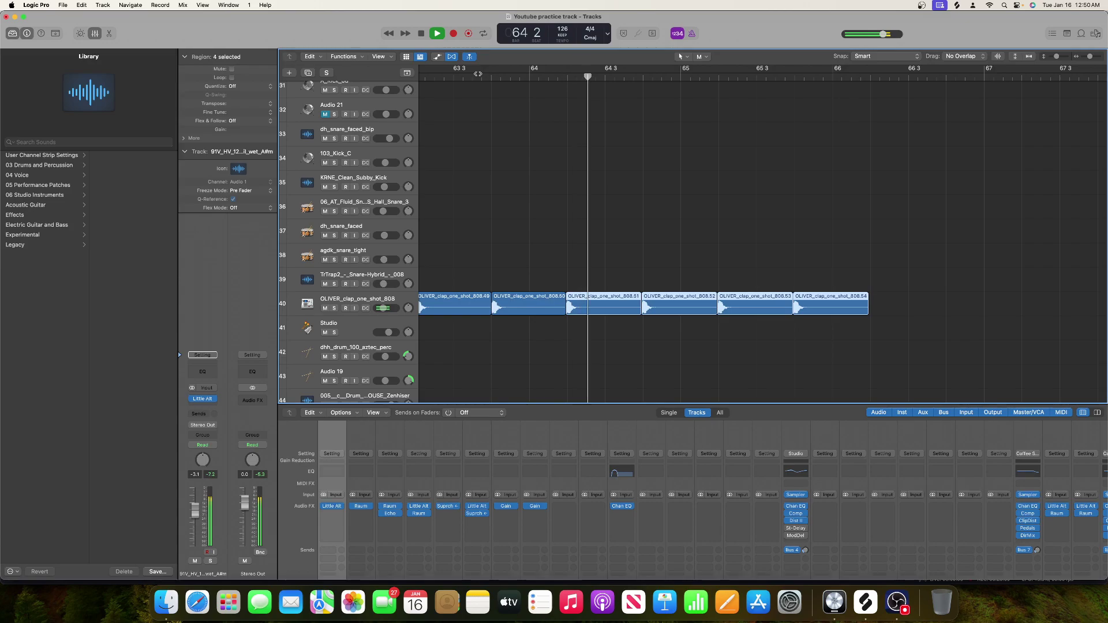
pyautogui.press('space')
pyautogui.click(582, 238)
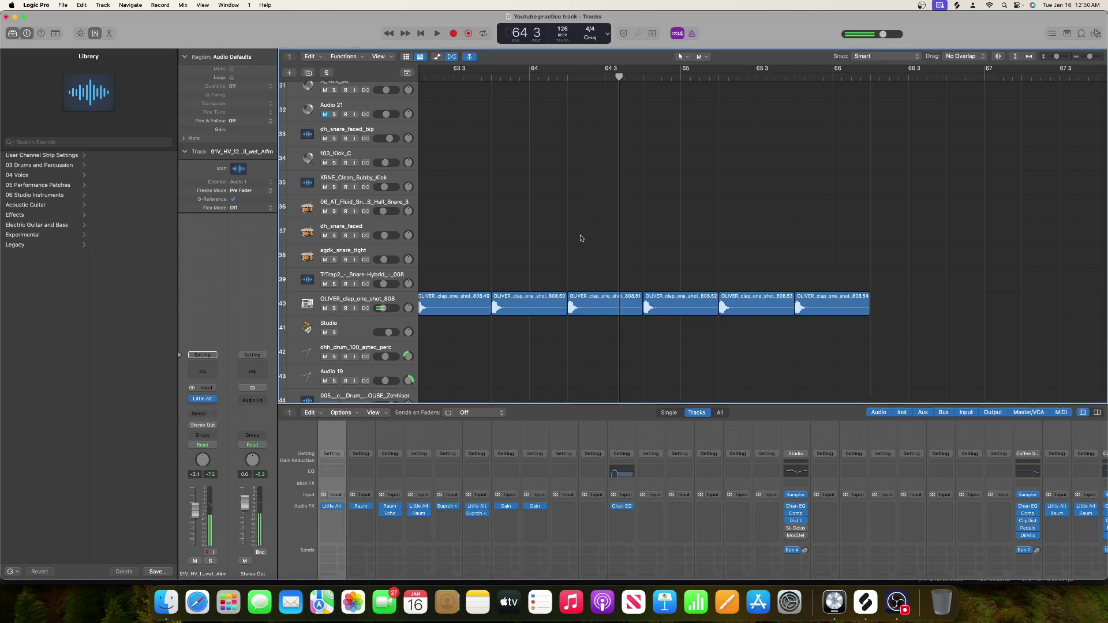
pyautogui.hscroll(-5, 581, 239)
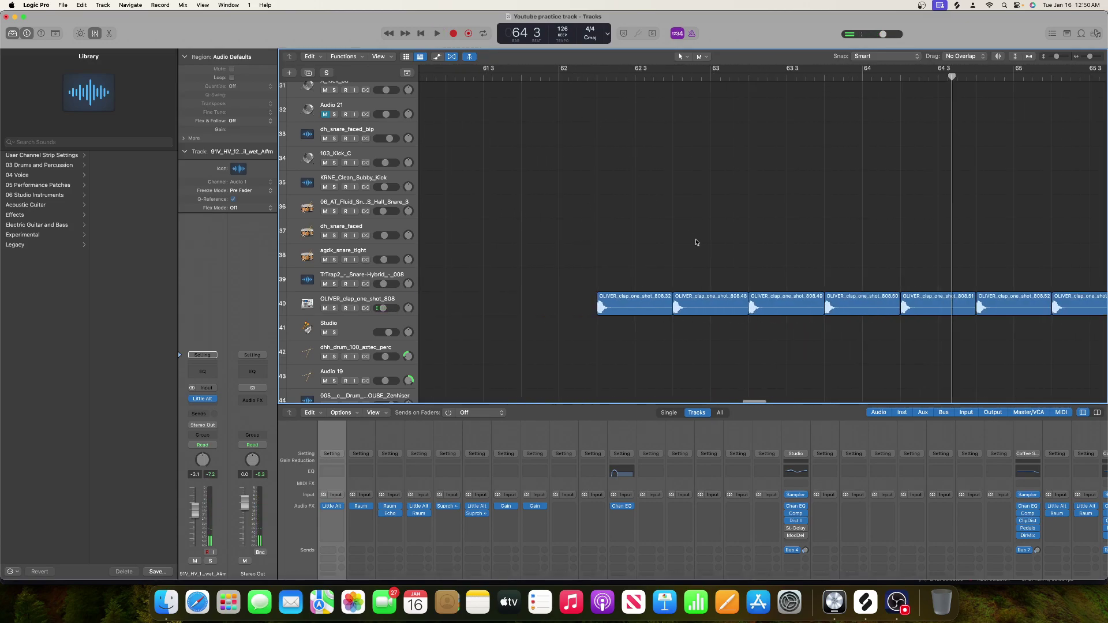
pyautogui.hscroll(3, 700, 249)
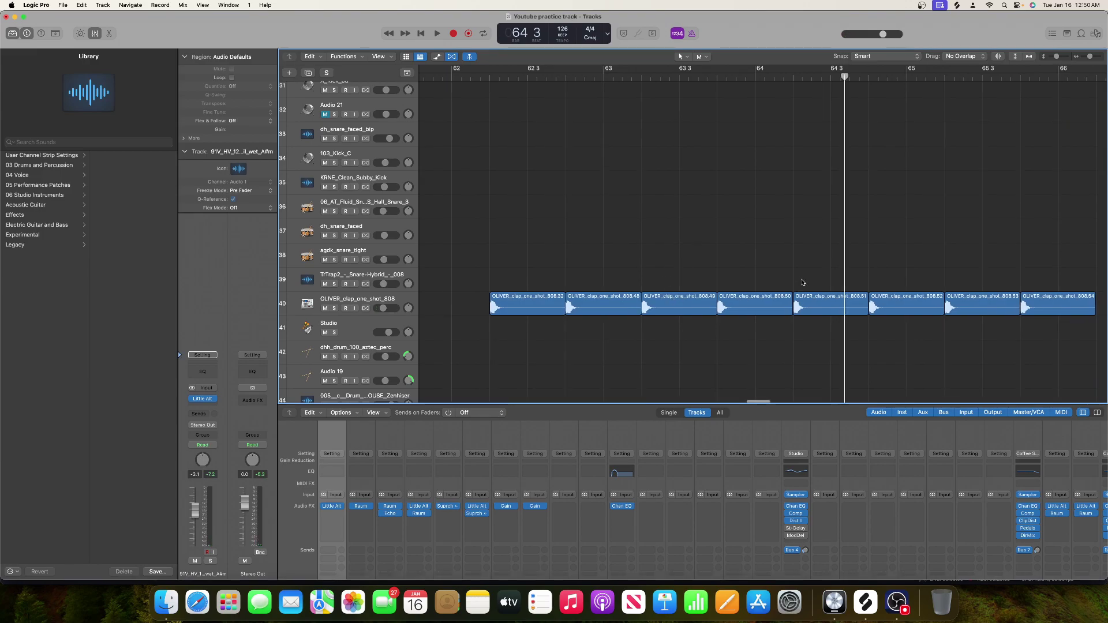
# Step: Delete the last four clap regions and copy the first four directly after themselves to make eight
pyautogui.moveTo(803, 281); pyautogui.dragTo(1065, 338)
pyautogui.press('Delete')
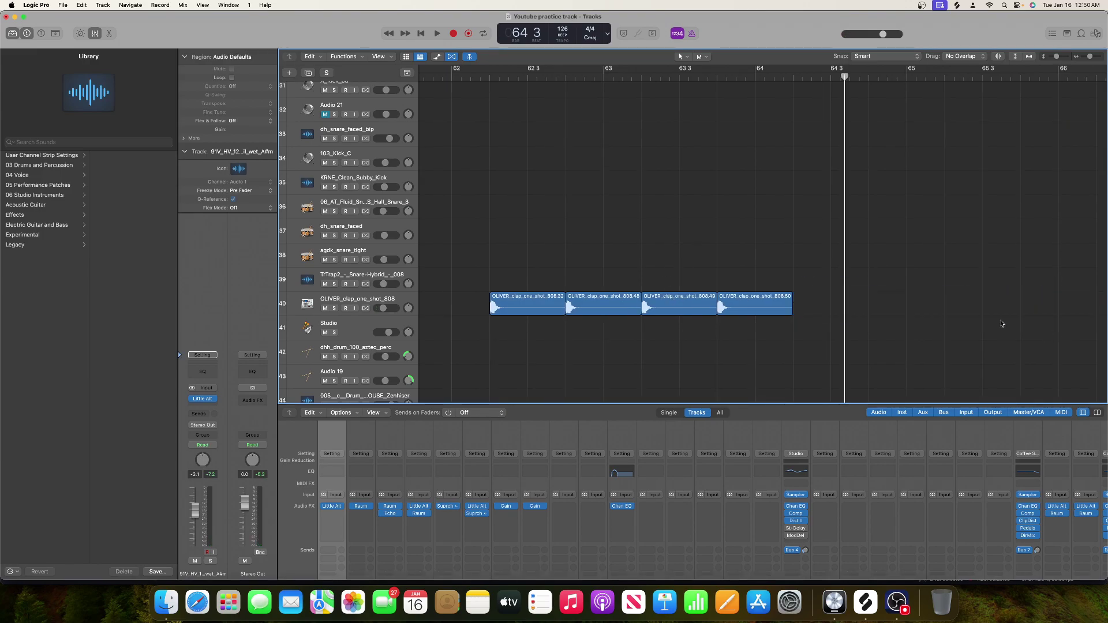
pyautogui.moveTo(535, 266); pyautogui.dragTo(743, 346)
pyautogui.moveTo(493, 298); pyautogui.dragTo(800, 307)
# Step: Copy all eight clap regions directly behind themselves to extend the pattern to bar 70, and play the copied claps
pyautogui.moveTo(515, 277); pyautogui.dragTo(830, 333)
pyautogui.moveTo(499, 294); pyautogui.dragTo(980, 298)
pyautogui.press('space')
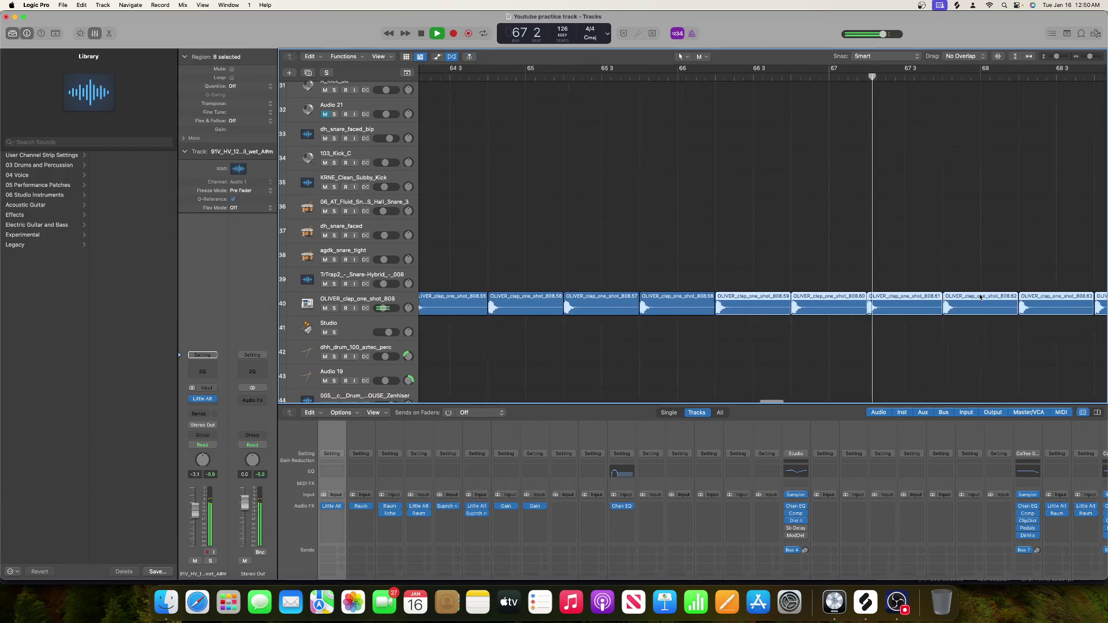
pyautogui.press('space')
pyautogui.moveTo(1089, 56); pyautogui.dragTo(1092, 56)
pyautogui.hscroll(5, 1052, 178)
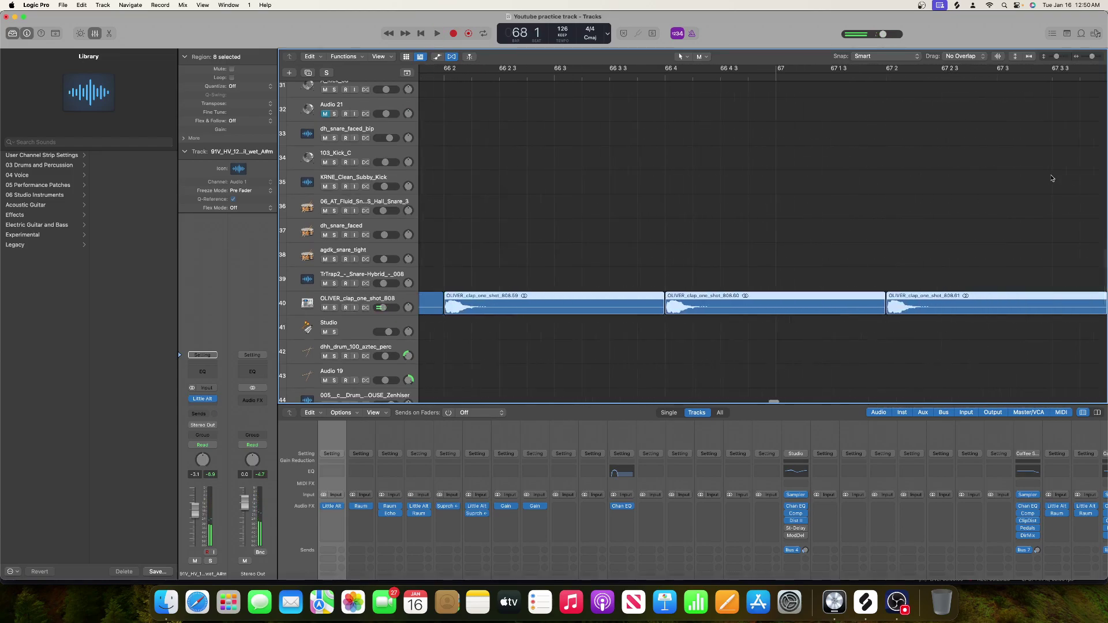
pyautogui.hscroll(4, 1053, 178)
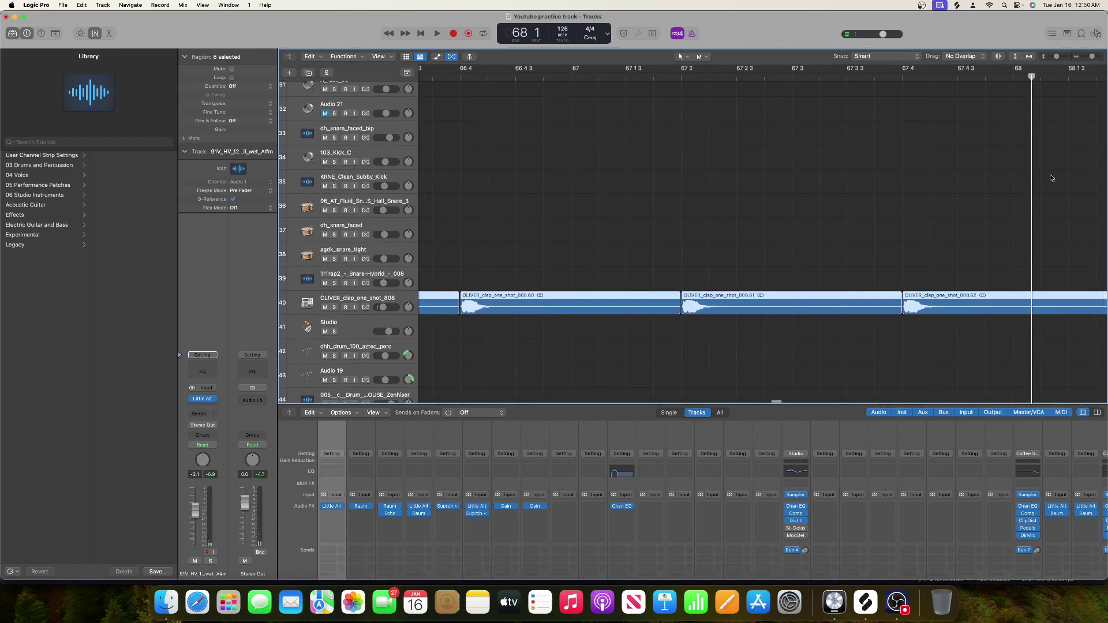
pyautogui.hscroll(9, 1052, 179)
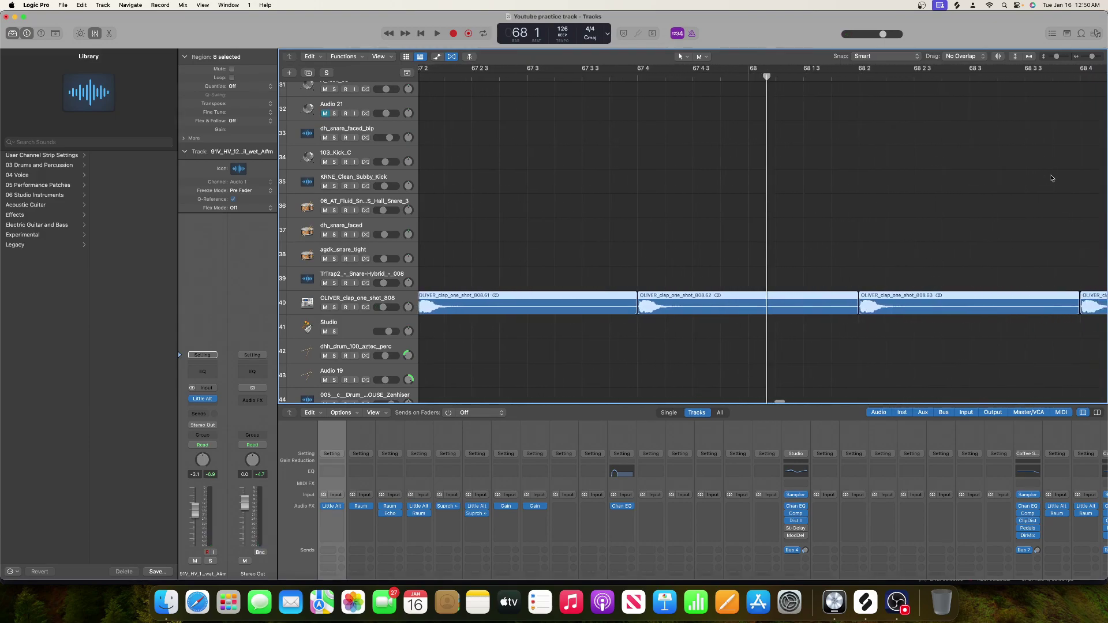
pyautogui.hscroll(6, 1052, 178)
pyautogui.press('space')
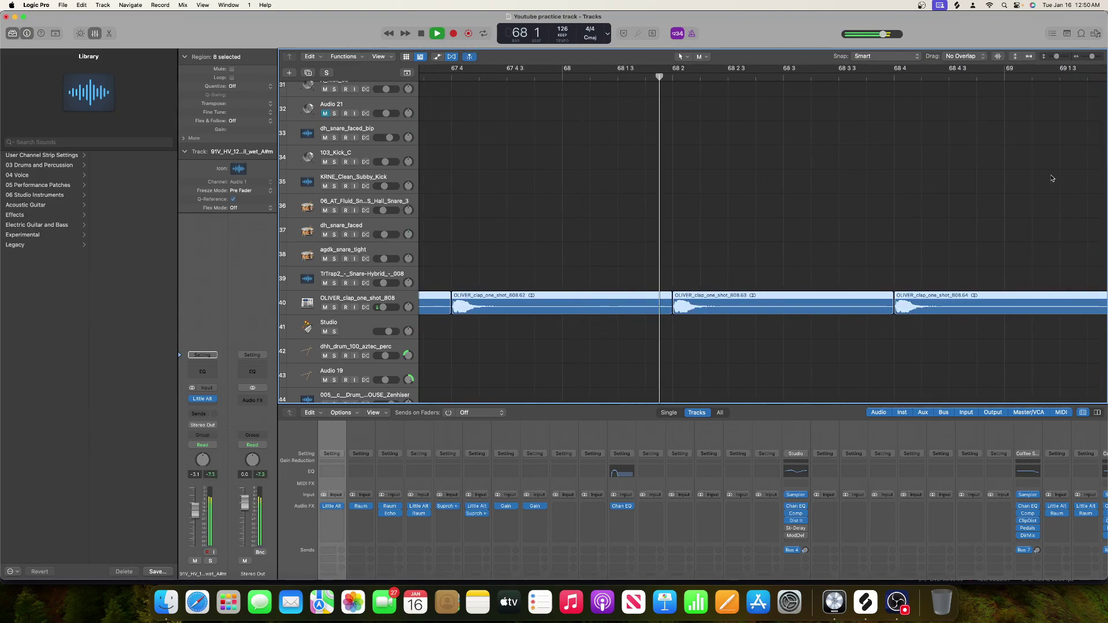
pyautogui.hscroll(4, 1052, 179)
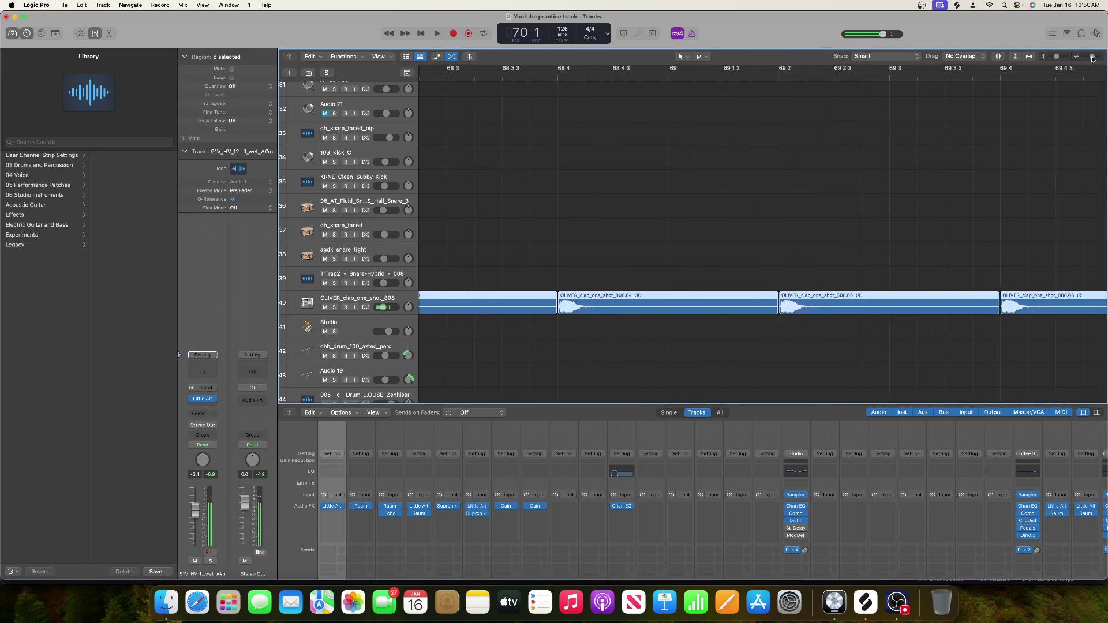
pyautogui.moveTo(1092, 59); pyautogui.dragTo(1090, 58)
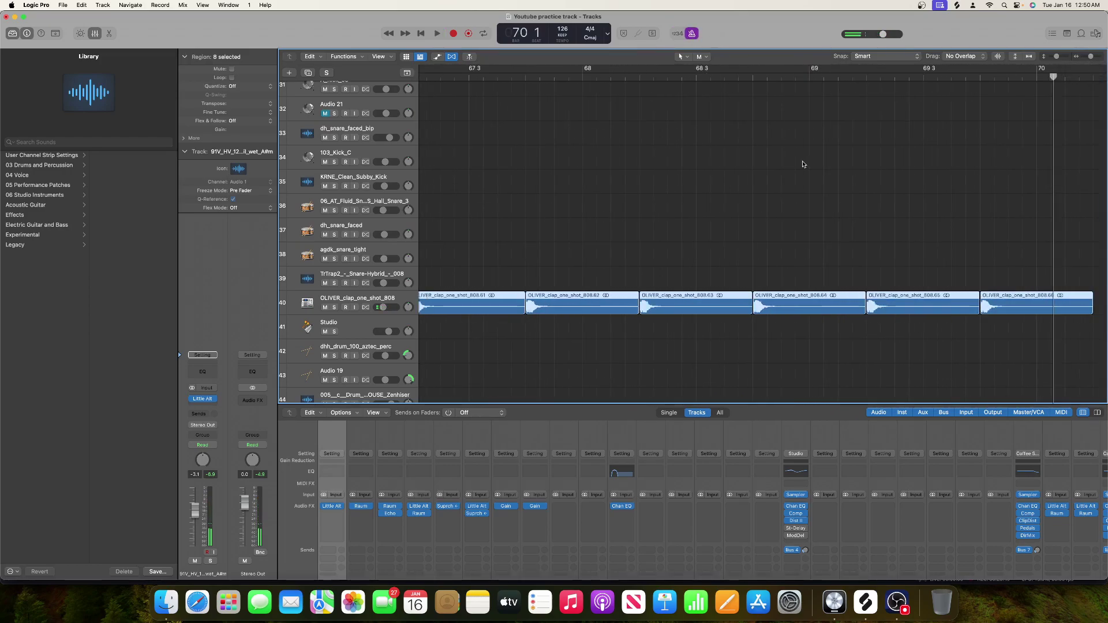
# Step: Play the earlier section from about bar 22 and compare its vocal track with the vocal at bar 62
pyautogui.scroll(10, 802, 164)
pyautogui.hscroll(-8, 803, 164)
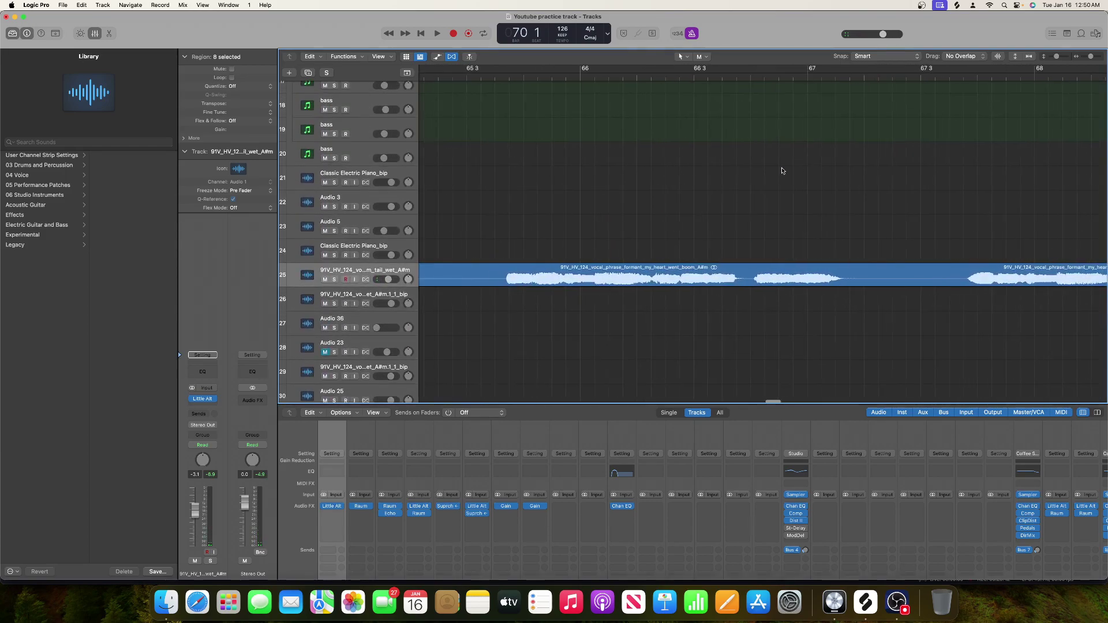
pyautogui.hscroll(-15, 701, 265)
pyautogui.hscroll(-3, 700, 265)
pyautogui.hscroll(-20, 923, 166)
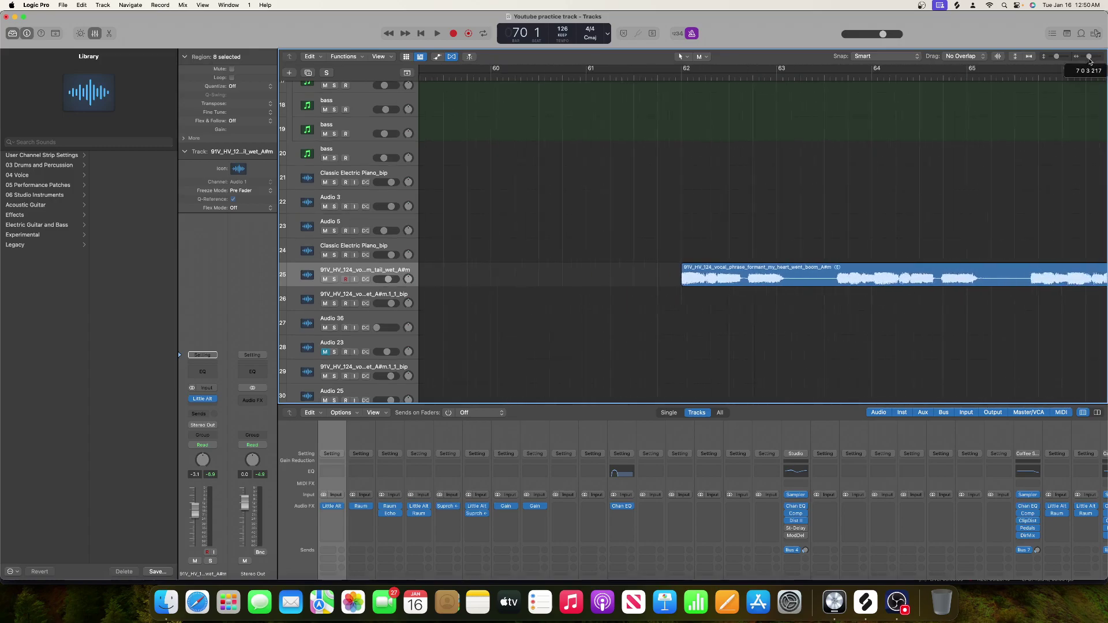
pyautogui.hscroll(-20, 839, 163)
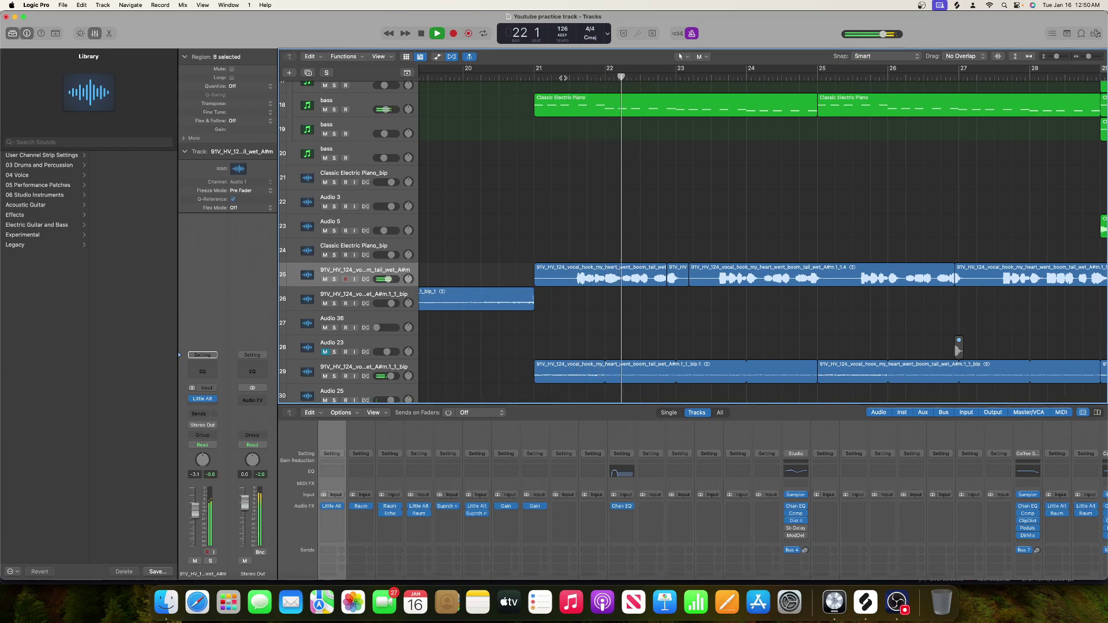
pyautogui.hscroll(10, 675, 121)
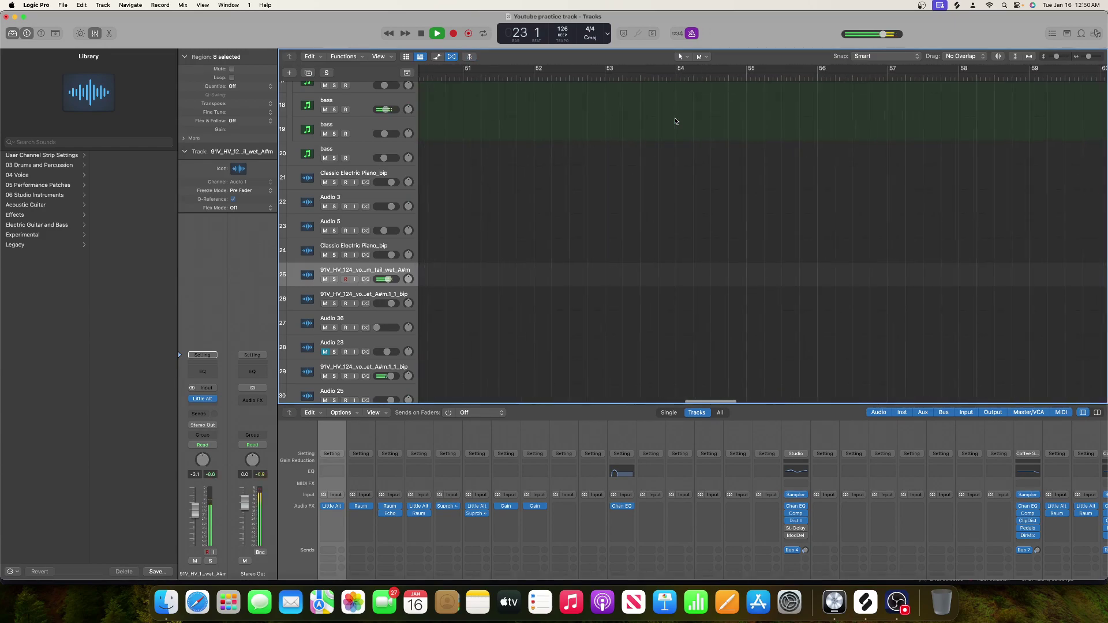
pyautogui.hscroll(10, 675, 121)
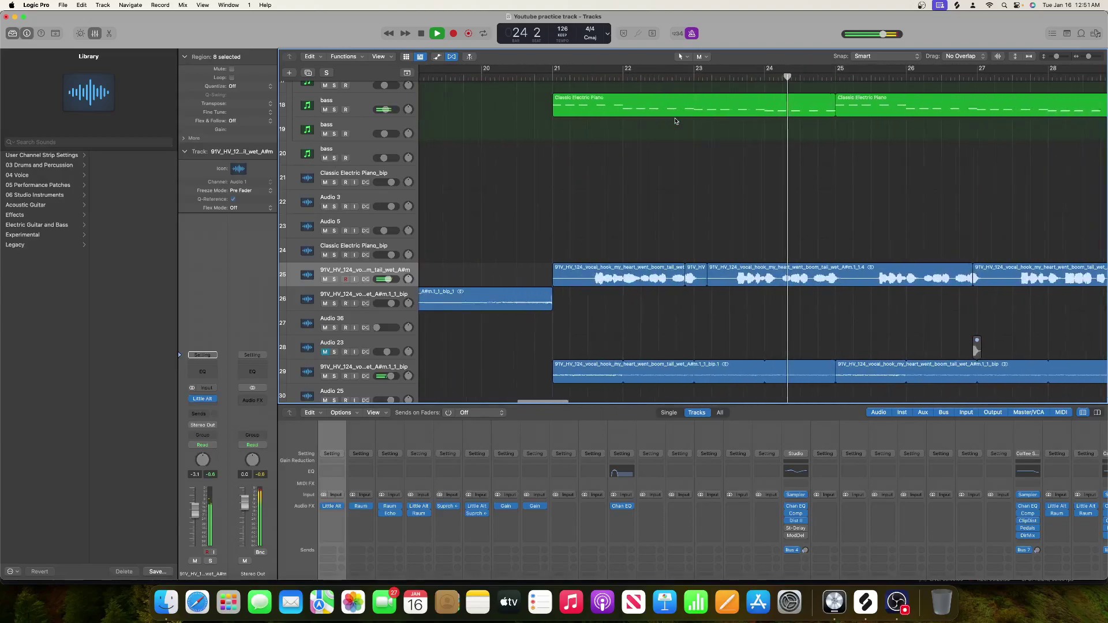
pyautogui.hscroll(10, 675, 121)
pyautogui.press('space')
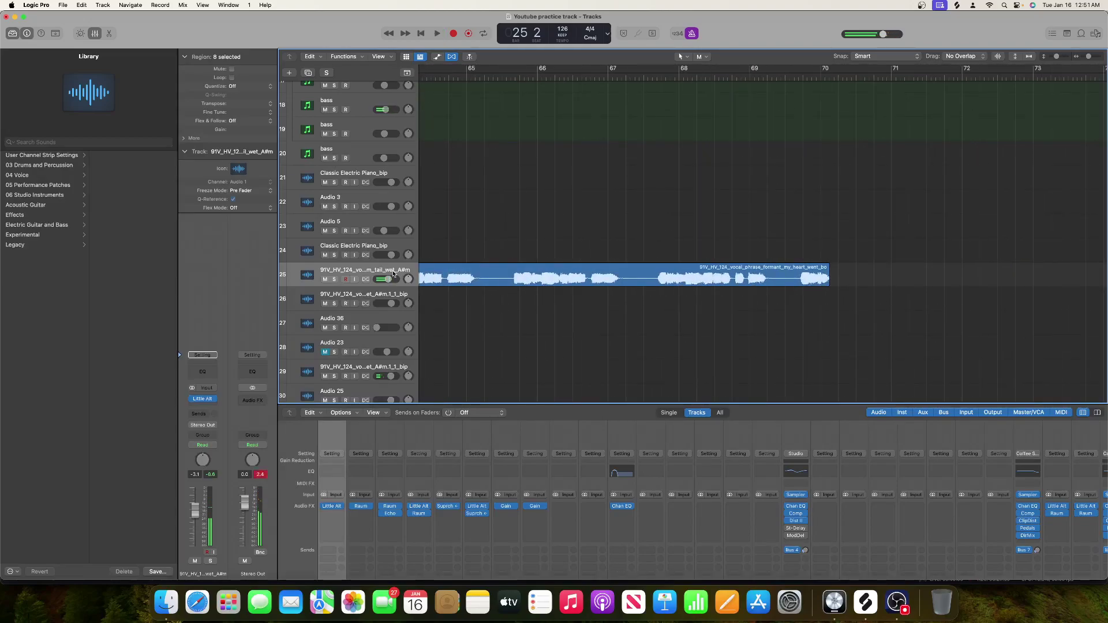
# Step: Create a new audio track with the vocal track's settings and move the bar 62 vocal region onto it
pyautogui.press('super+d')
pyautogui.moveTo(466, 278); pyautogui.dragTo(619, 299)
pyautogui.hscroll(3, 470, 294)
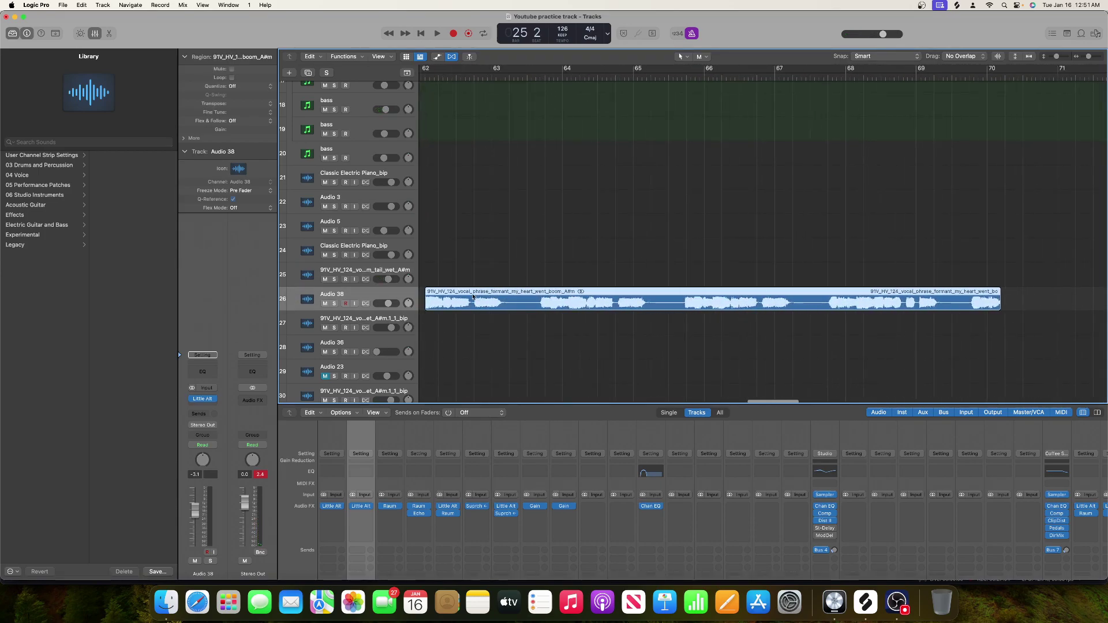
# Step: Time-stretch the end of the bar 62 vocal region so it is exactly 8 bars long
pyautogui.scroll(-5, 465, 300)
pyautogui.scroll(6, 465, 300)
pyautogui.scroll(-6, 464, 300)
pyautogui.scroll(2, 469, 299)
pyautogui.moveTo(553, 161); pyautogui.dragTo(549, 163)
pyautogui.hscroll(6, 822, 169)
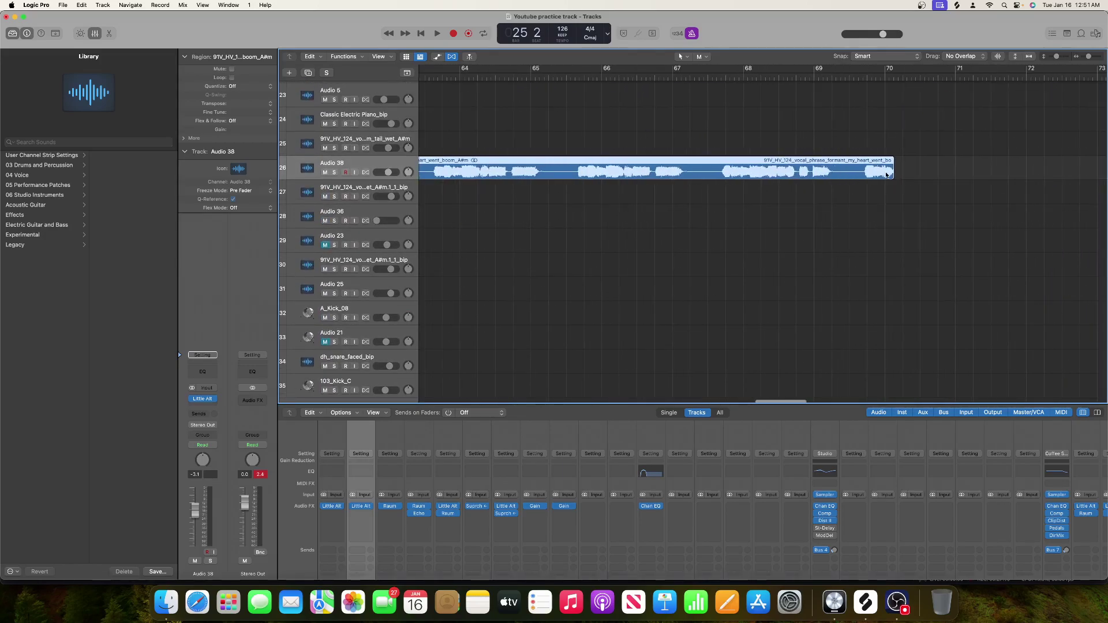
pyautogui.moveTo(890, 172); pyautogui.dragTo(883, 174)
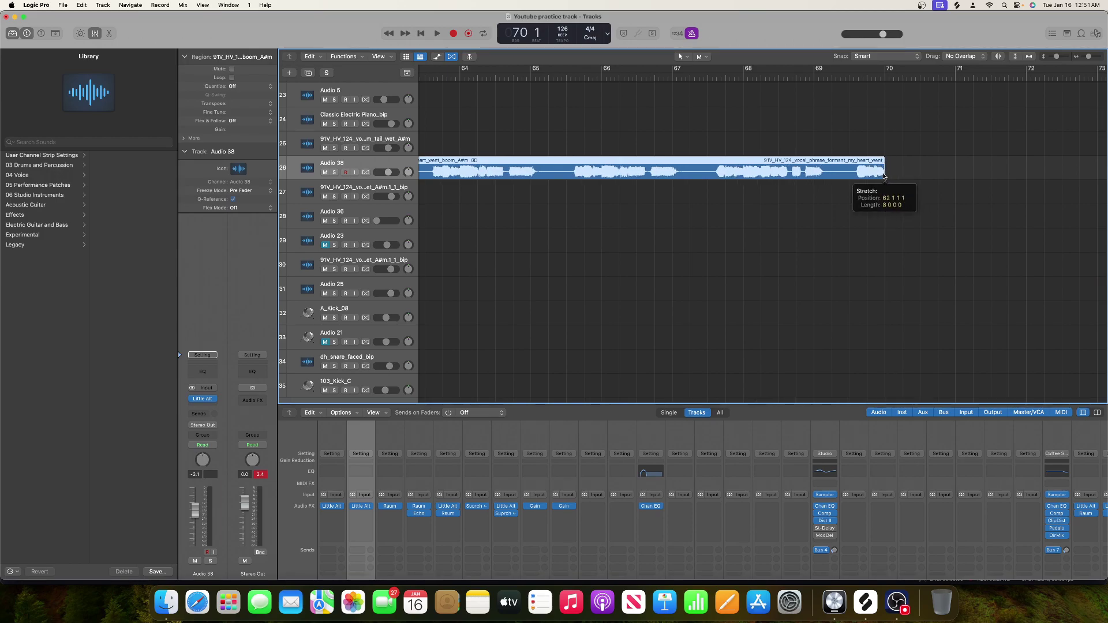
# Step: Play from bar 62 and check the stretched vocal against the clap pattern
pyautogui.scroll(-5, 828, 194)
pyautogui.hscroll(-5, 826, 193)
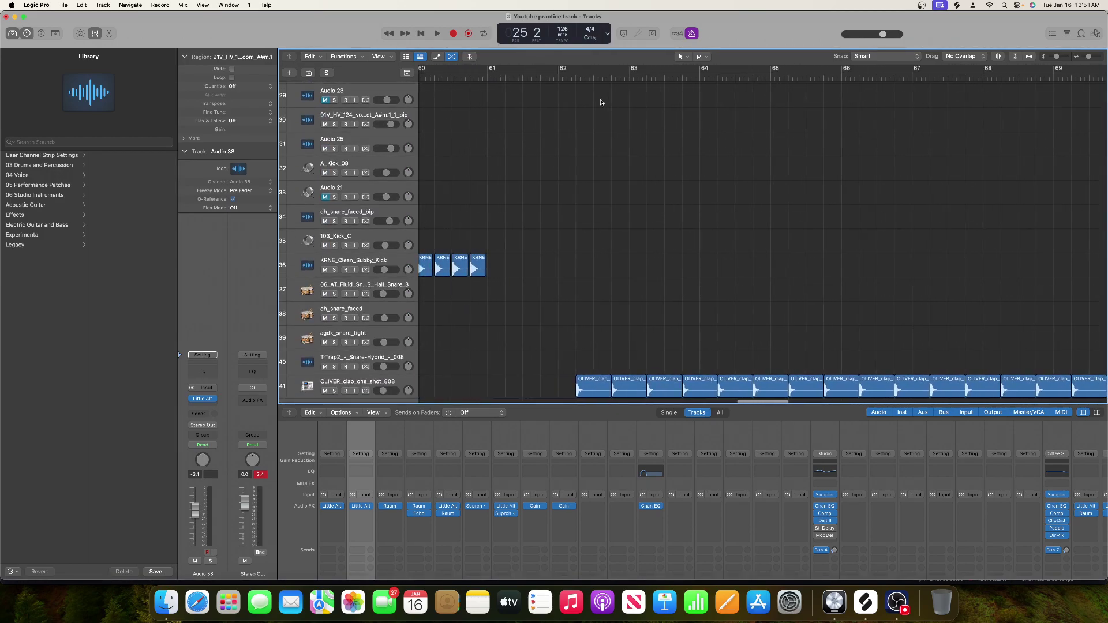
pyautogui.scroll(4, 569, 161)
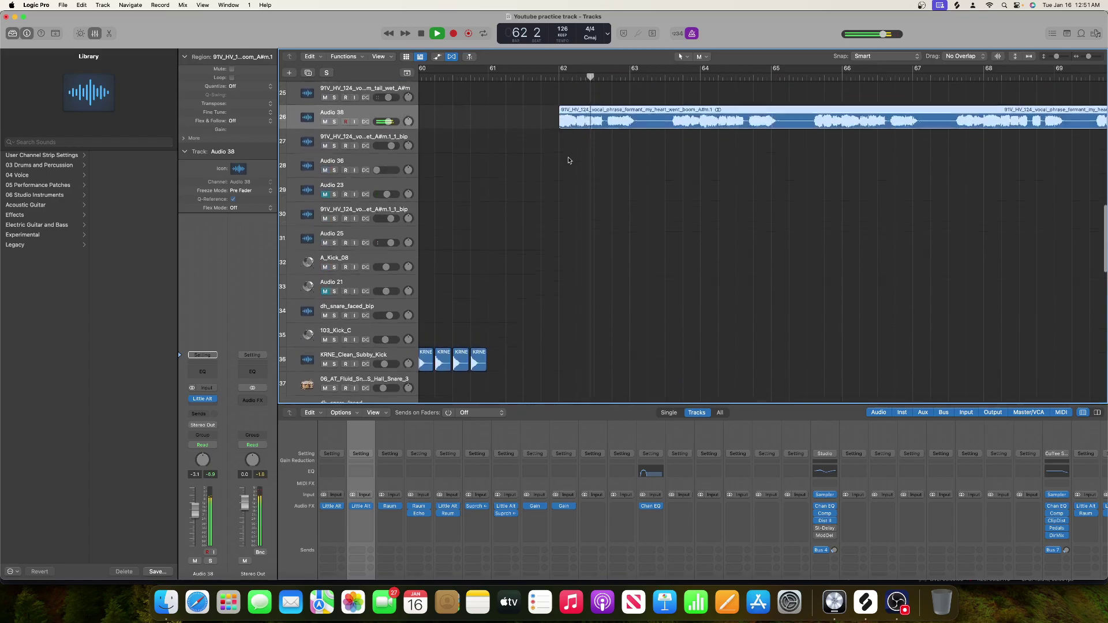
pyautogui.hscroll(2, 569, 160)
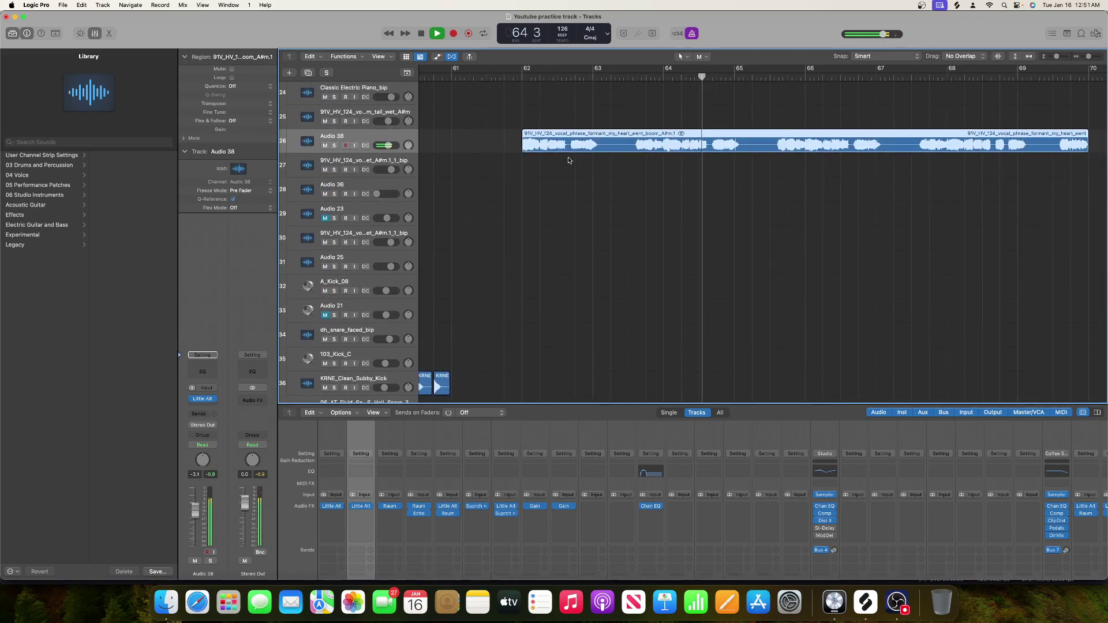
pyautogui.hscroll(4, 569, 161)
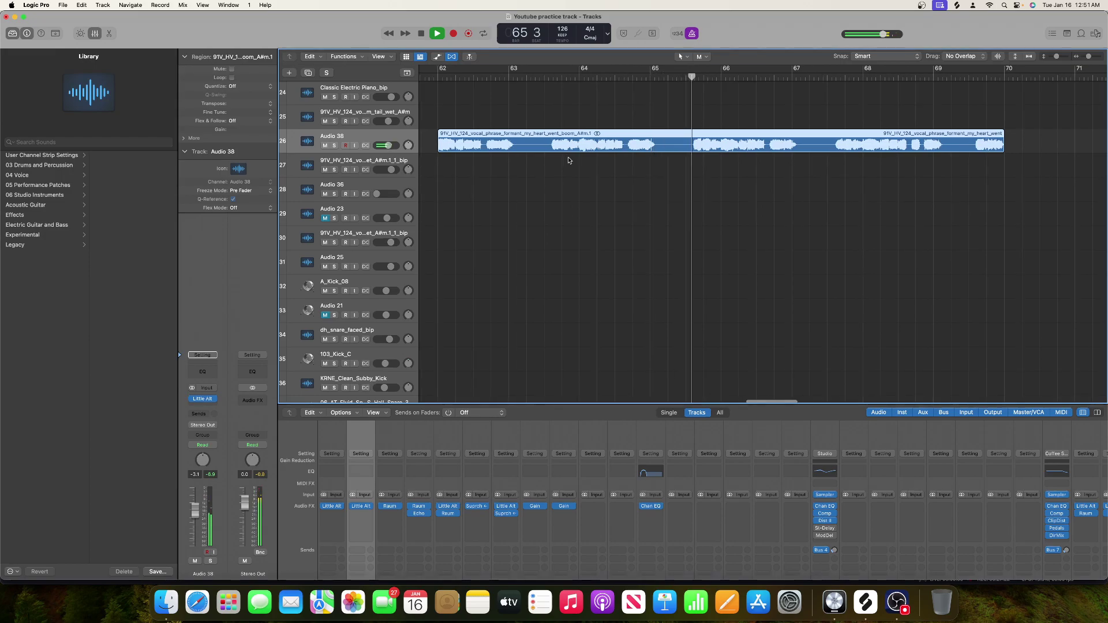
pyautogui.scroll(-6, 569, 161)
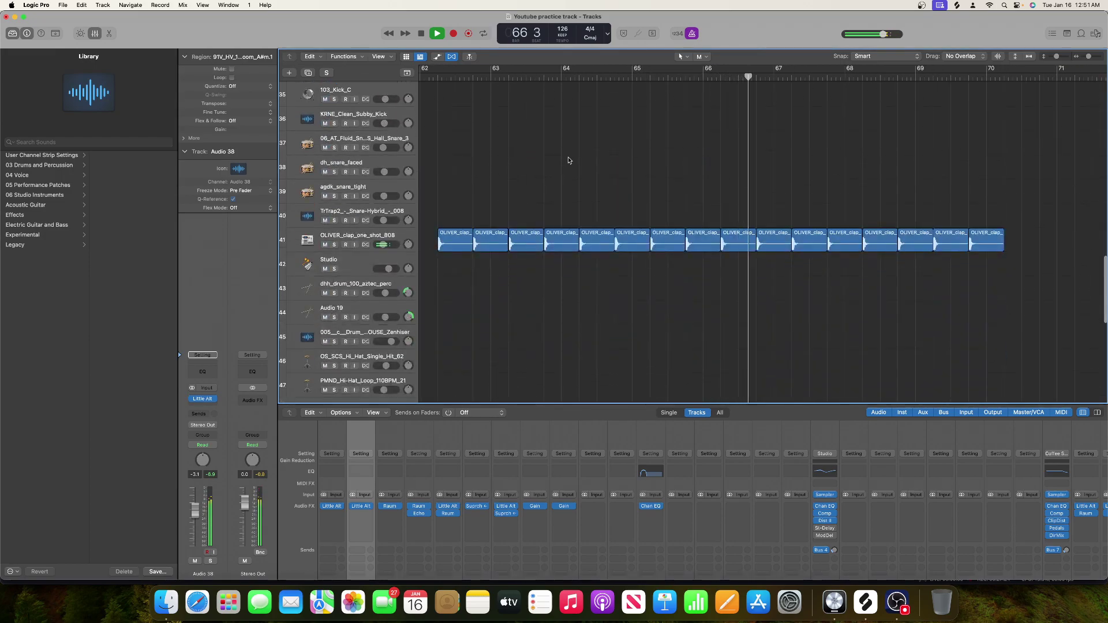
pyautogui.scroll(10, 568, 161)
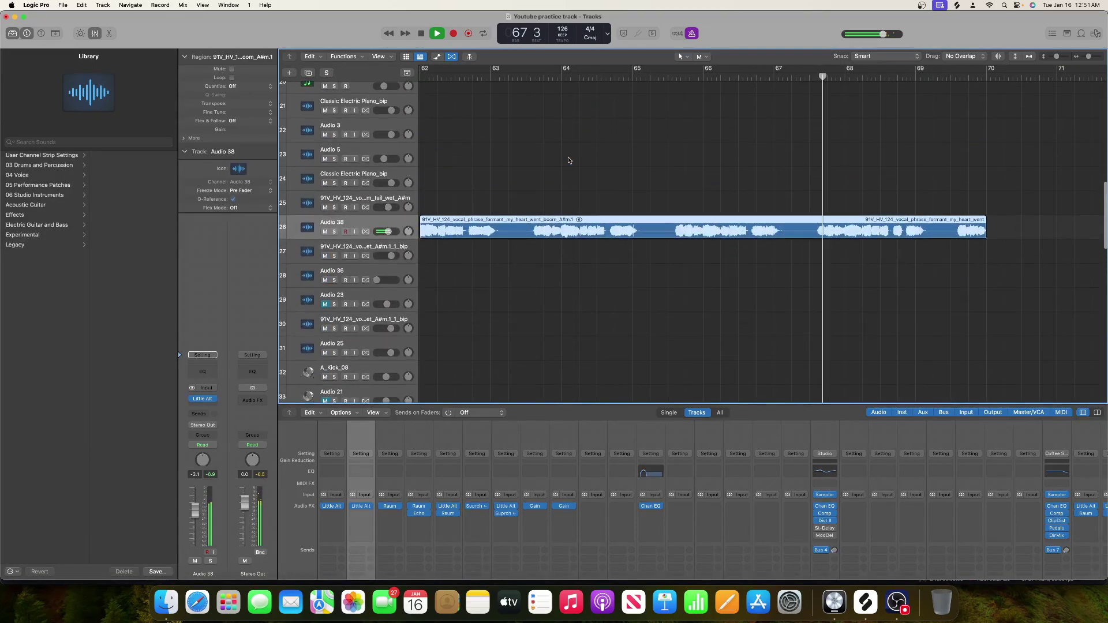
pyautogui.press('space')
# Step: Play from around bar 60 and insert a stereo Raum reverb on the Audio 38 vocal track
pyautogui.scroll(6, 774, 208)
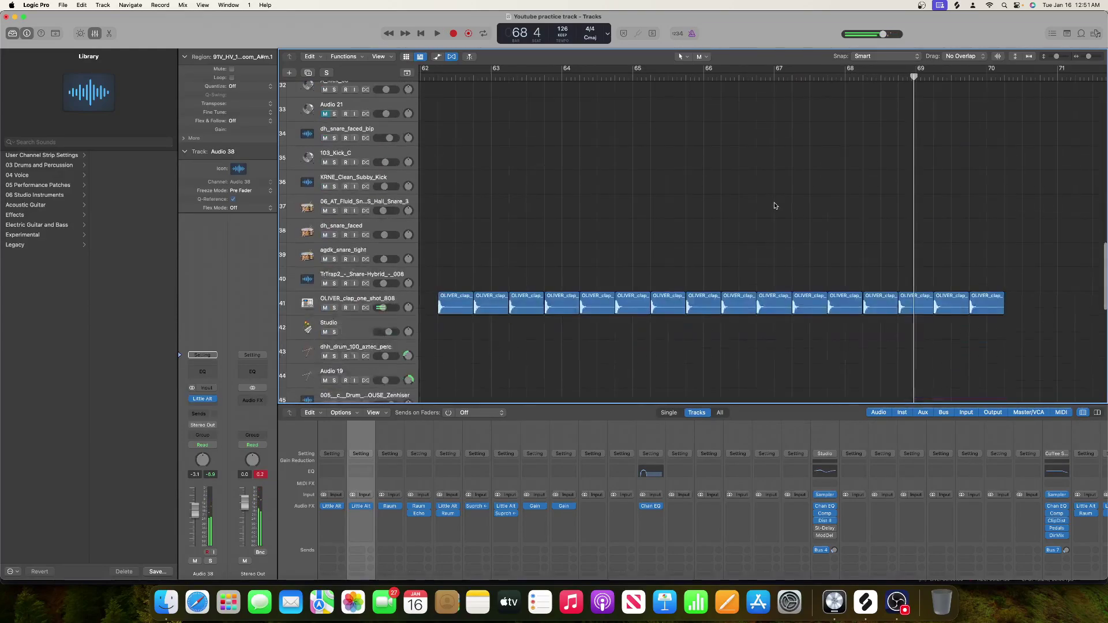
pyautogui.hscroll(-2, 772, 208)
pyautogui.scroll(-12, 751, 185)
pyautogui.scroll(1, 719, 118)
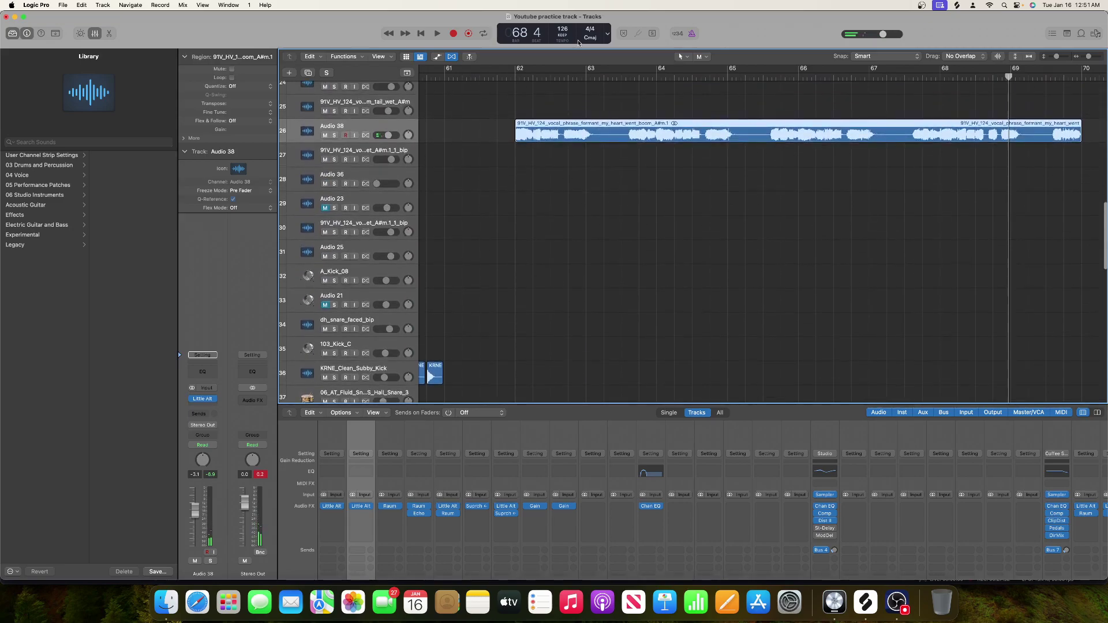
pyautogui.scroll(10, 531, 124)
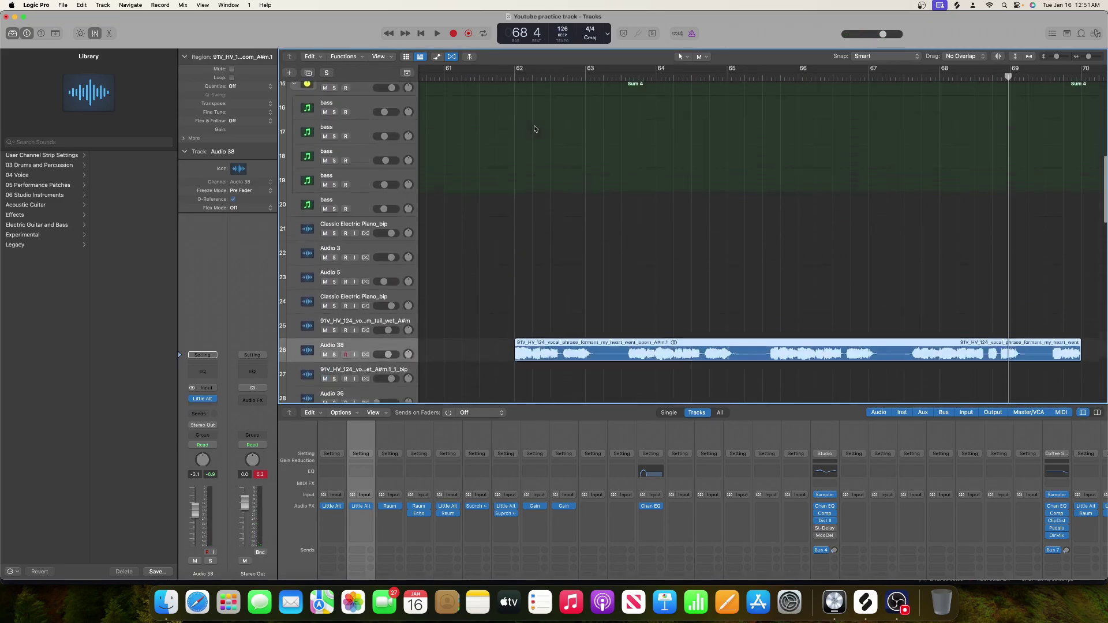
pyautogui.moveTo(1087, 55); pyautogui.dragTo(1052, 57)
pyautogui.click(764, 78)
pyautogui.press('space')
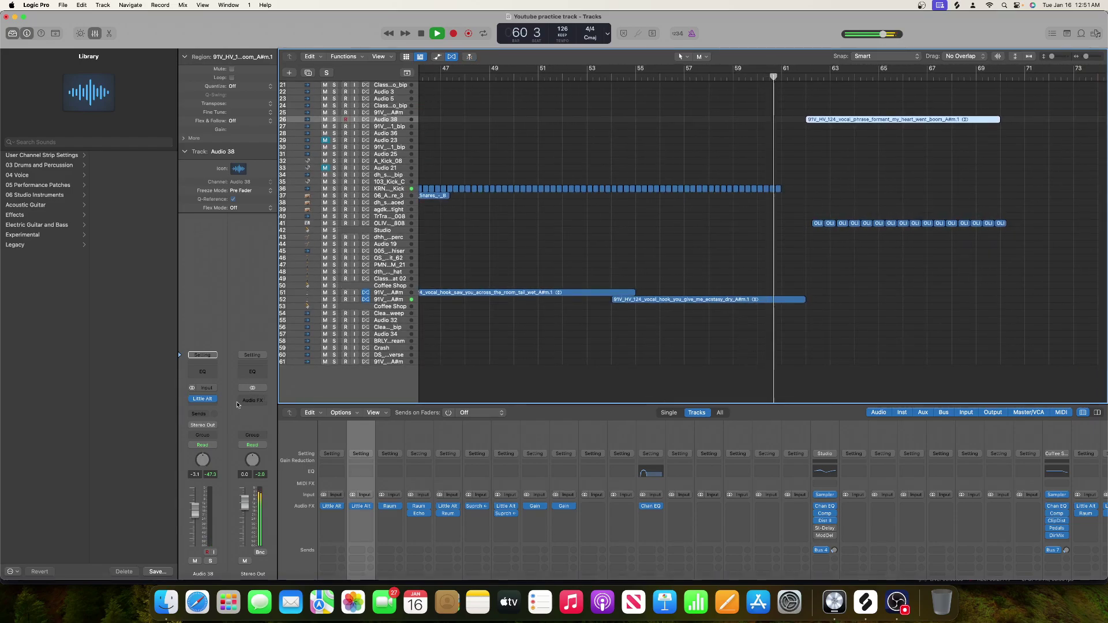
pyautogui.click(215, 406)
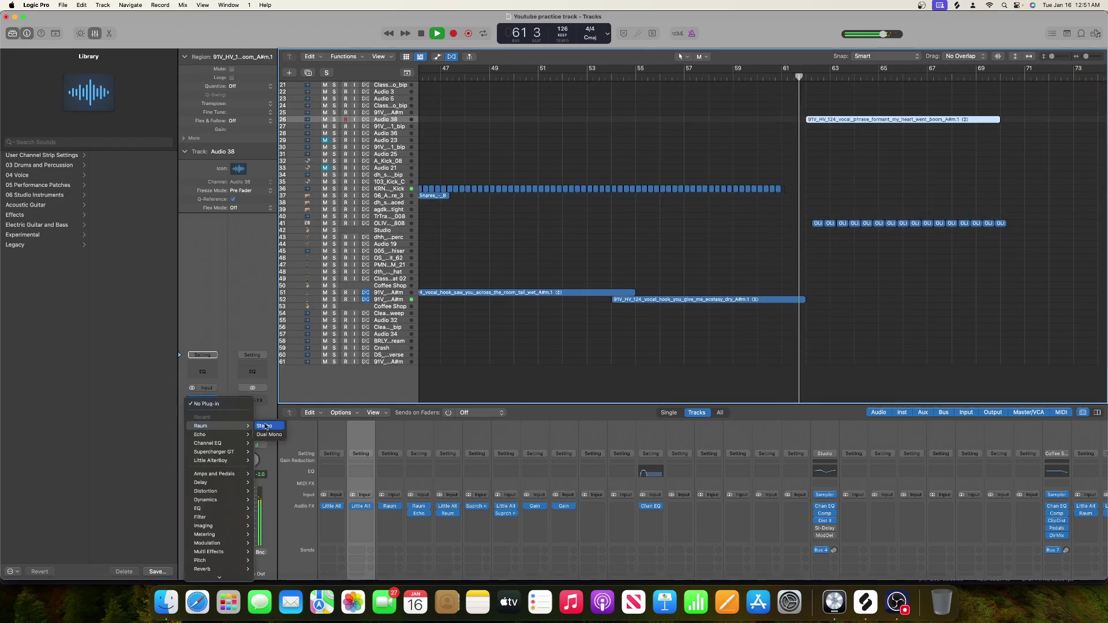
pyautogui.click(264, 426)
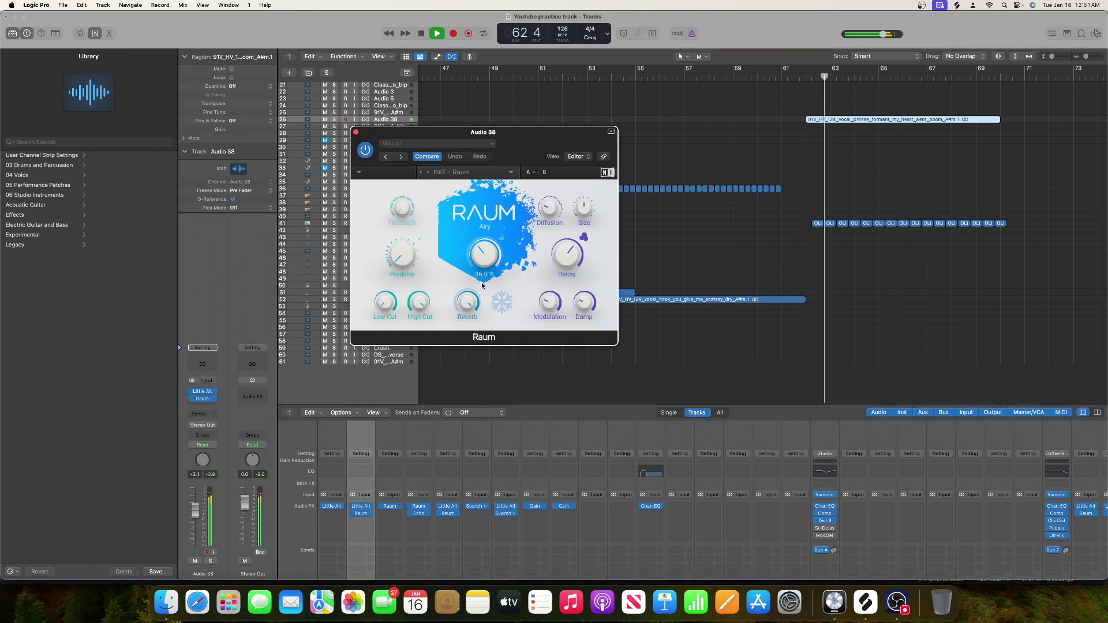
pyautogui.click(357, 134)
# Step: Stop playback and copy the four Sum 4 bass regions from bars 21 to 29 to bar 62 above the vocal
pyautogui.scroll(3, 648, 156)
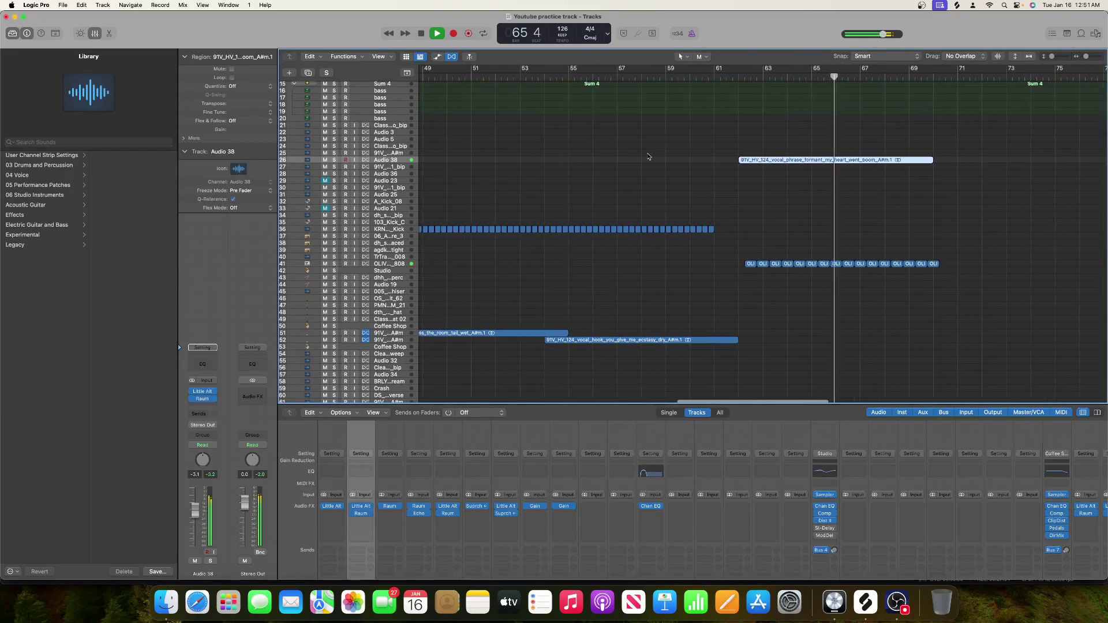
pyautogui.scroll(5, 648, 156)
pyautogui.hscroll(-10, 808, 127)
pyautogui.press('space')
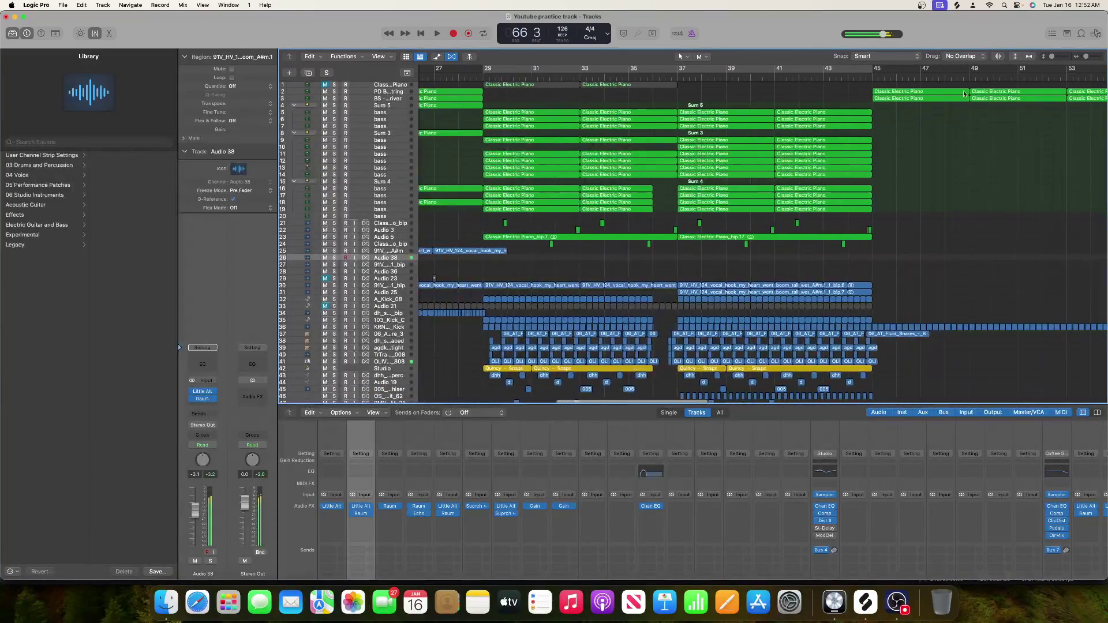
pyautogui.moveTo(1050, 57); pyautogui.dragTo(1054, 57)
pyautogui.hscroll(-6, 645, 106)
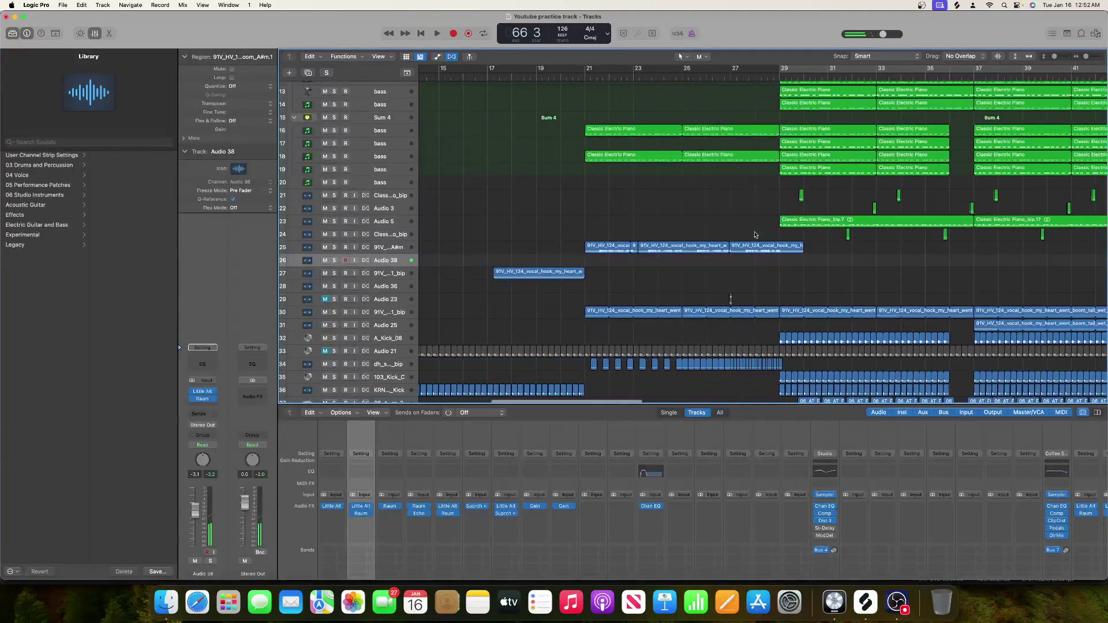
pyautogui.moveTo(646, 106); pyautogui.dragTo(745, 162)
pyautogui.moveTo(628, 134); pyautogui.dragTo(910, 140)
# Step: Play the copied bass with the vocal from just before bar 62 and deselect the bass regions
pyautogui.press('space')
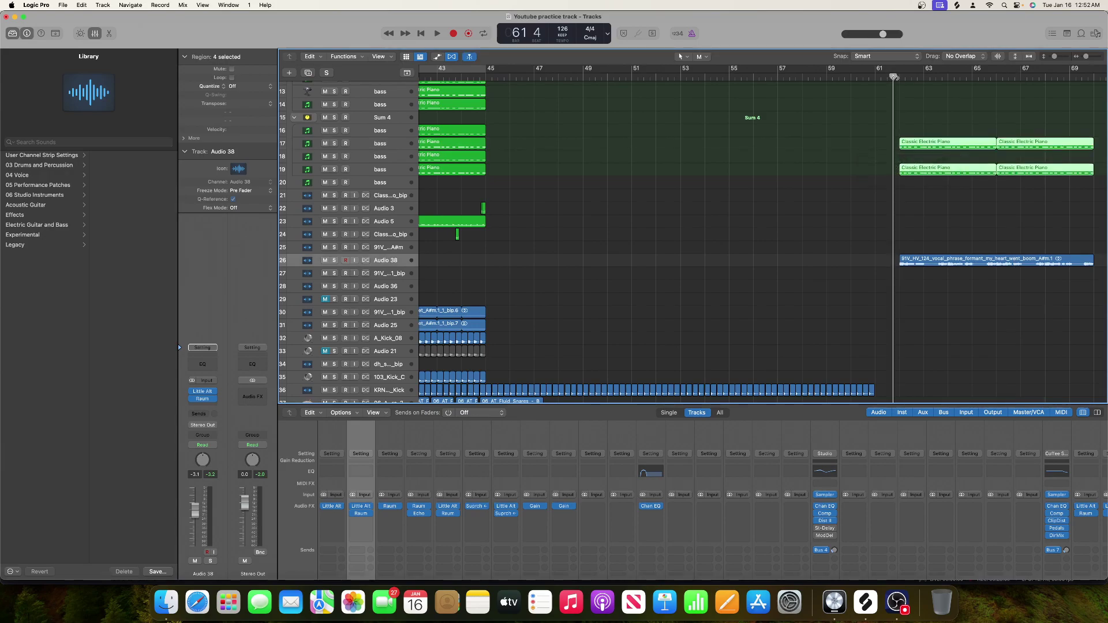
pyautogui.hscroll(10, 877, 107)
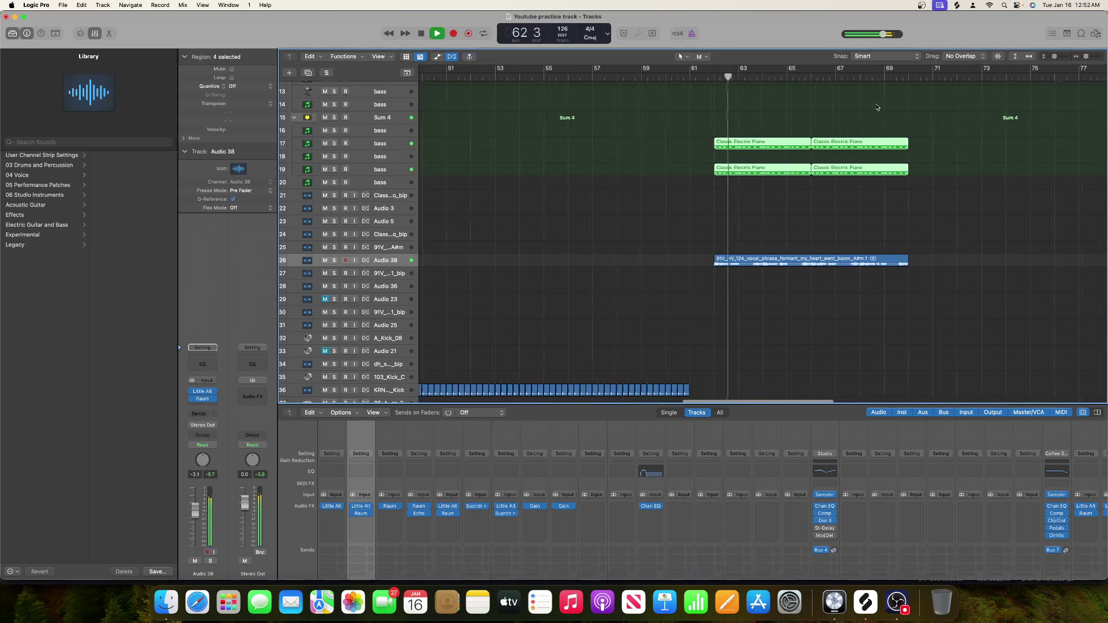
pyautogui.click(714, 117)
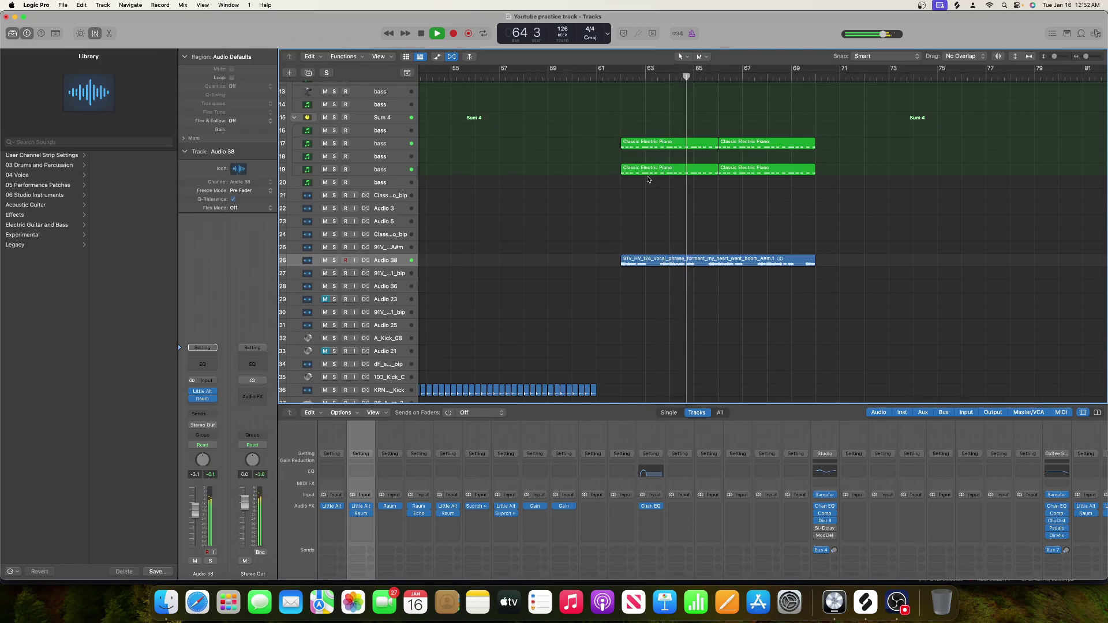
# Step: Move the copied bass regions at bars 62 to 70 from track 19 down to track 20
pyautogui.moveTo(380, 186); pyautogui.dragTo(385, 175)
pyautogui.hscroll(-15, 387, 176)
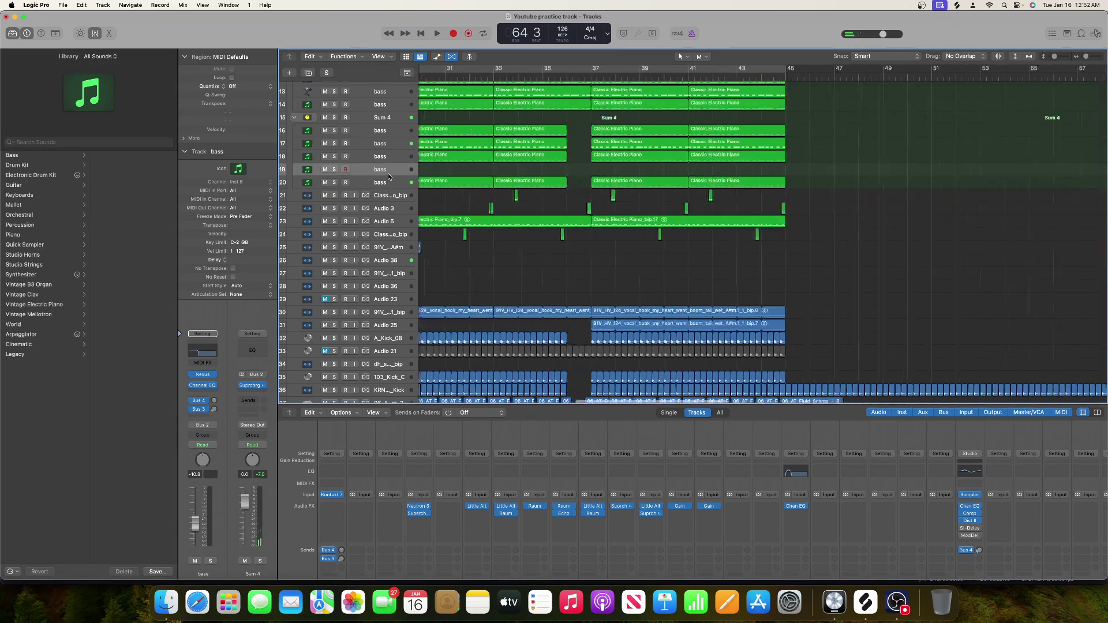
pyautogui.hscroll(10, 388, 176)
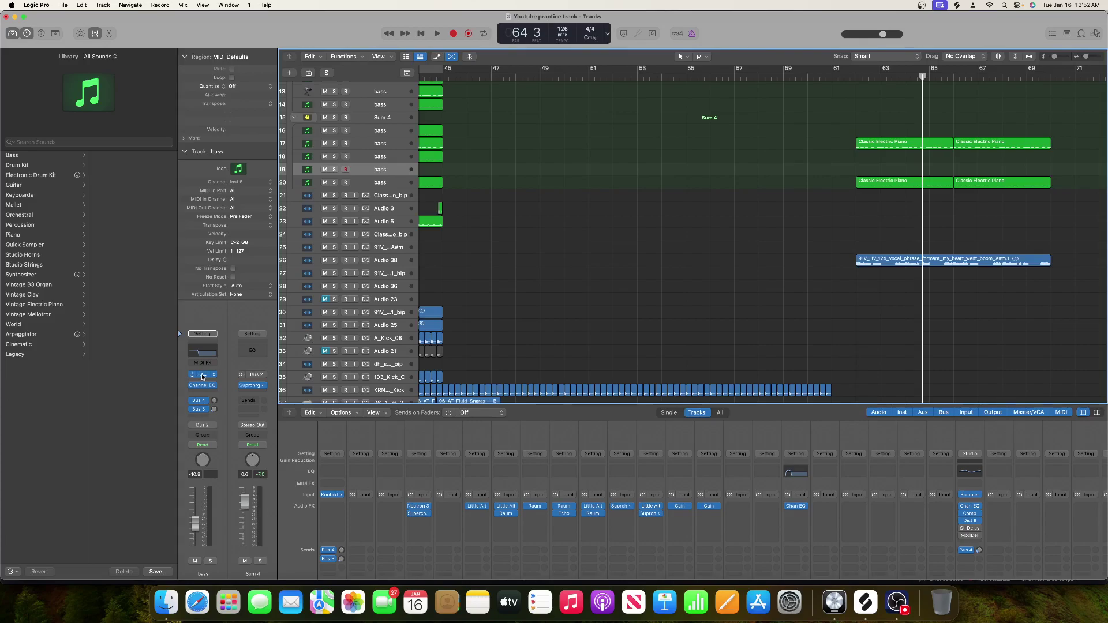
pyautogui.hscroll(-7, 453, 268)
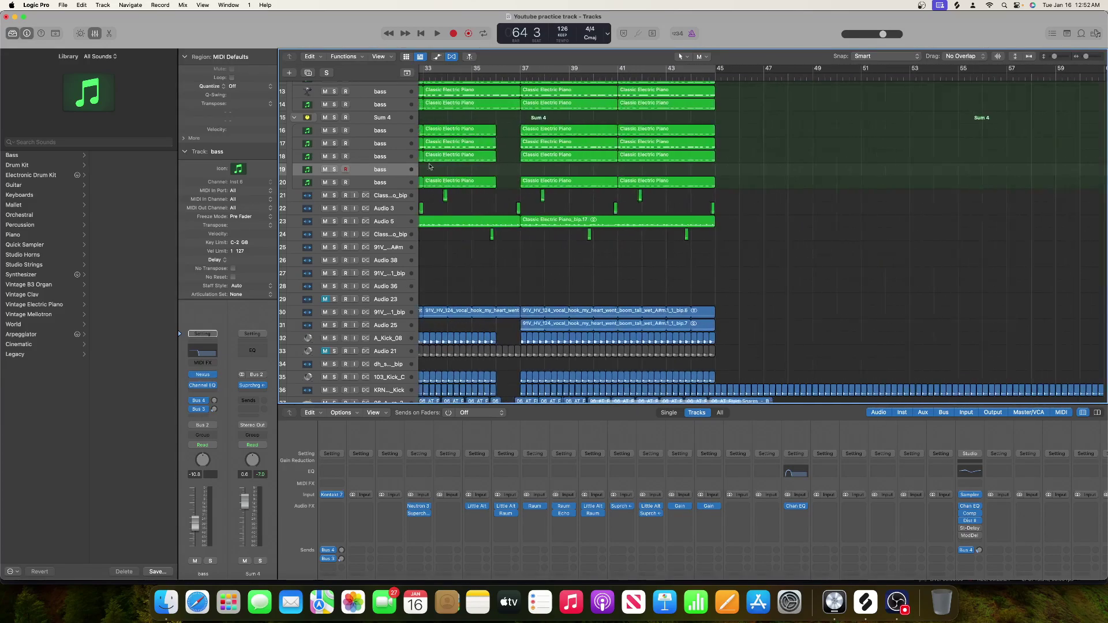
# Step: Solo bass track 20 and play its copied regions in the bar 62 to 70 section
pyautogui.click(361, 182)
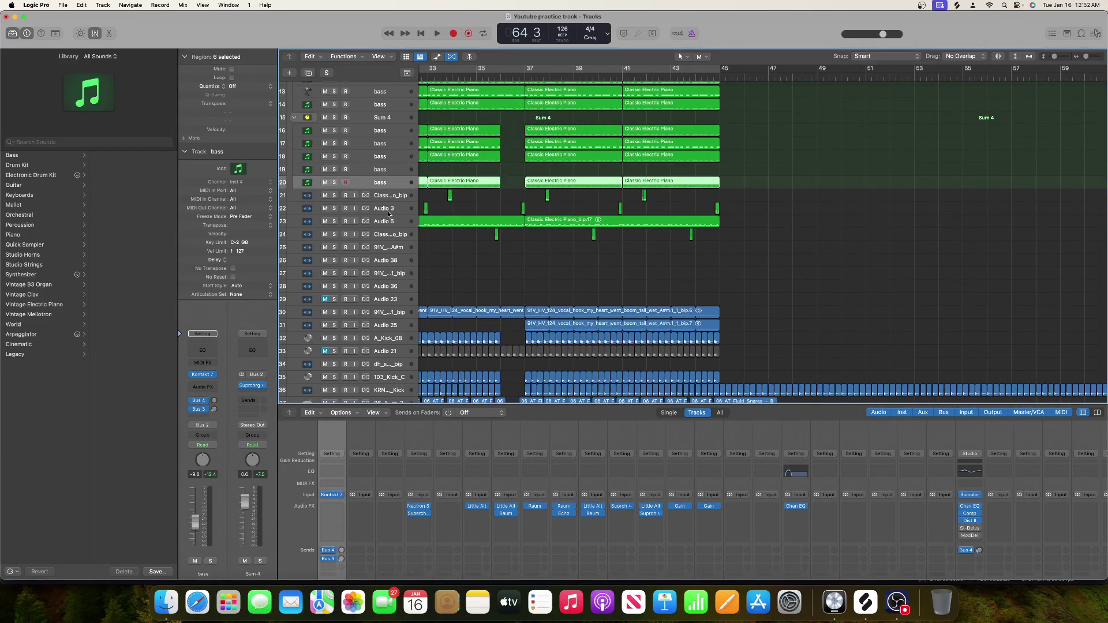
pyautogui.hscroll(7, 388, 213)
pyautogui.click(334, 182)
pyautogui.press('space')
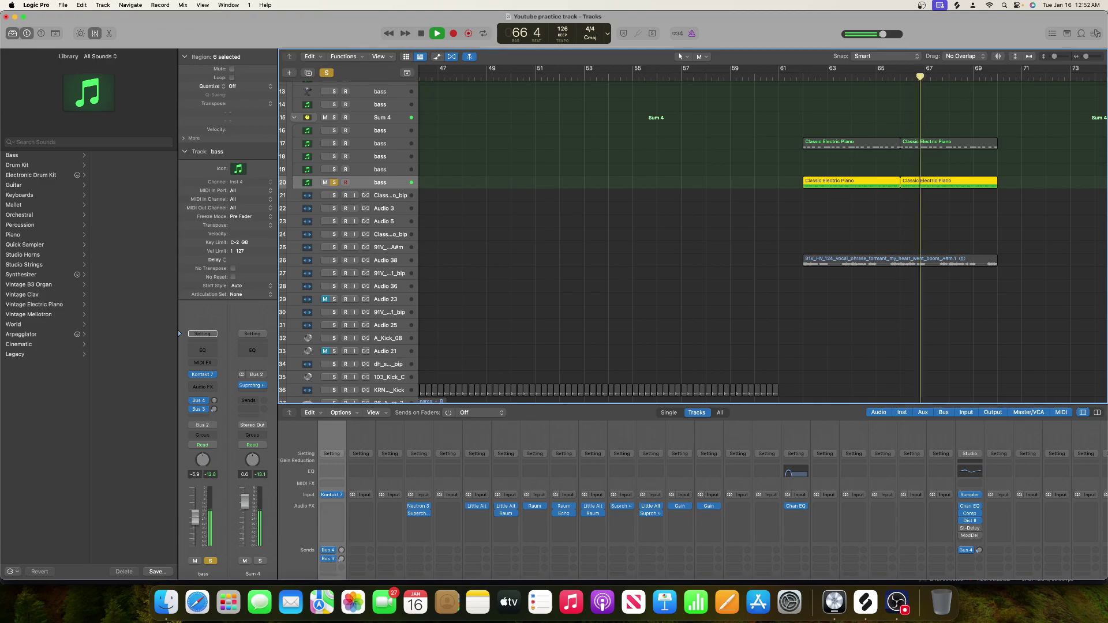
pyautogui.hscroll(5, 624, 187)
pyautogui.press('space')
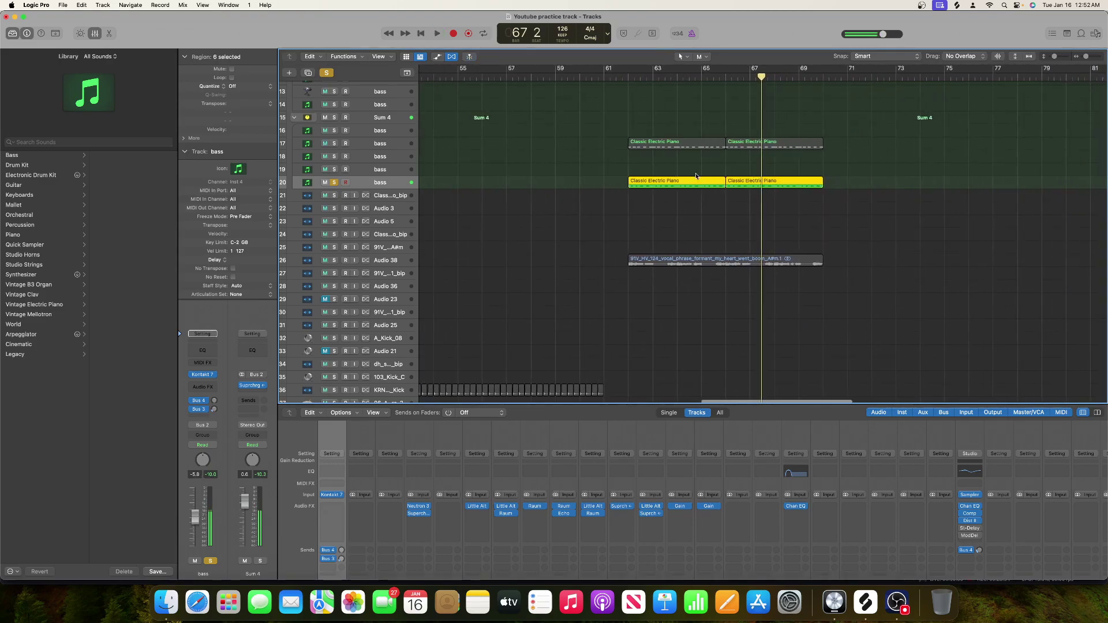
# Step: Open the track 20 bass regions in the Piano Roll and lower the notes in bars 29 to 45 by an octave
pyautogui.doubleClick(692, 183)
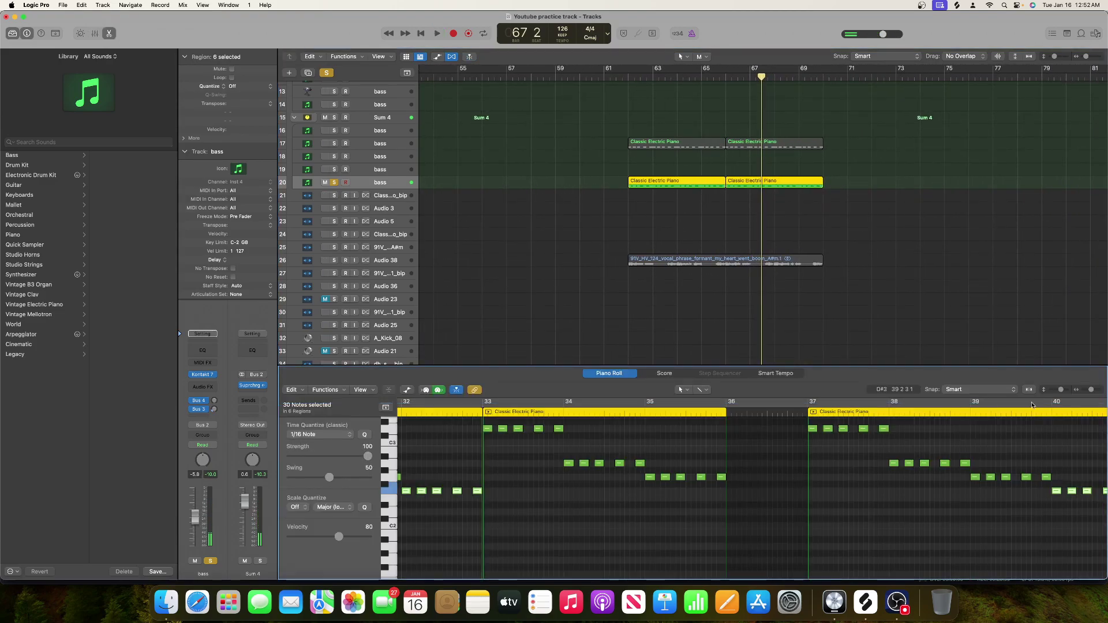
pyautogui.moveTo(1093, 394); pyautogui.dragTo(1089, 395)
pyautogui.click(533, 447)
pyautogui.moveTo(533, 448); pyautogui.dragTo(1094, 575)
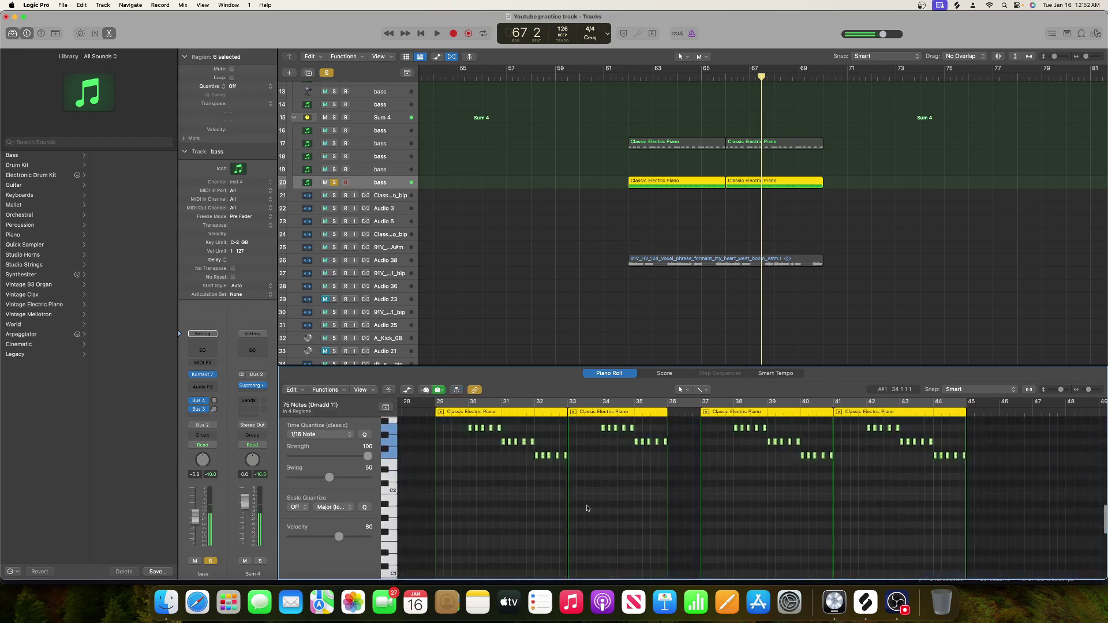
pyautogui.scroll(2, 460, 440)
pyautogui.moveTo(437, 465); pyautogui.dragTo(437, 548)
# Step: Play the soloed bass through bar 70 and examine the notes of the copied regions starting at bar 62
pyautogui.press('space')
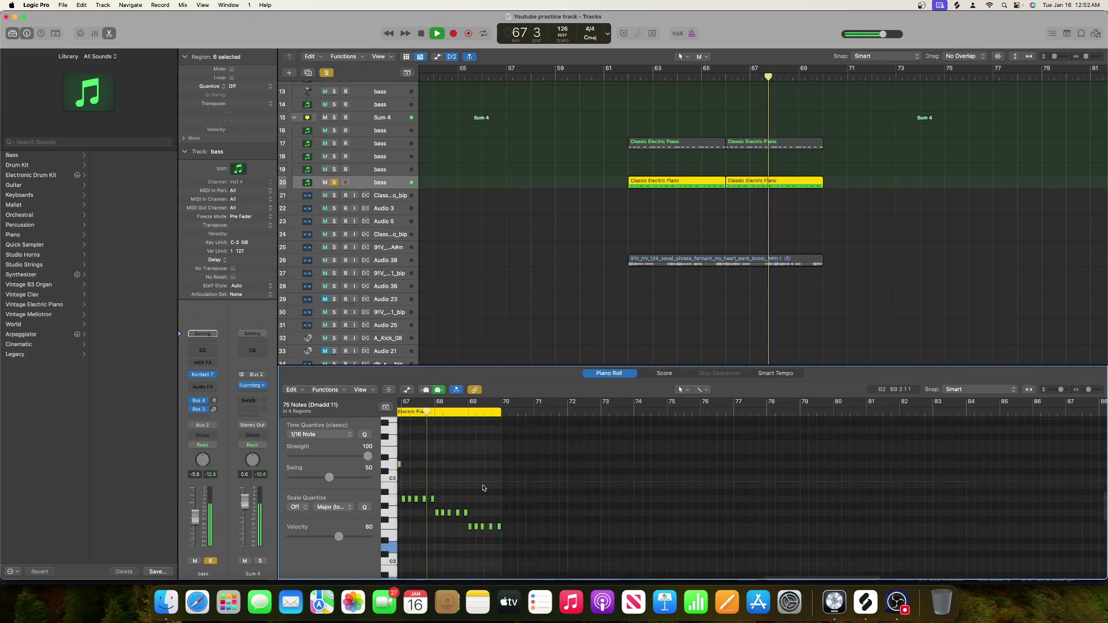
pyautogui.scroll(-5, 522, 343)
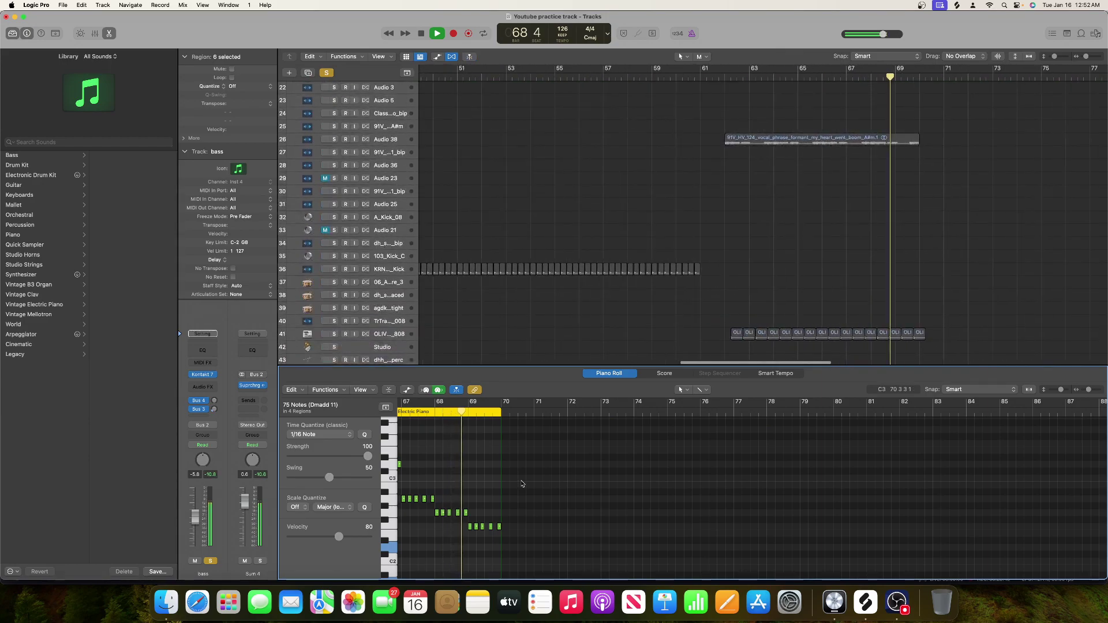
pyautogui.hscroll(-4, 522, 483)
pyautogui.hscroll(-4, 522, 484)
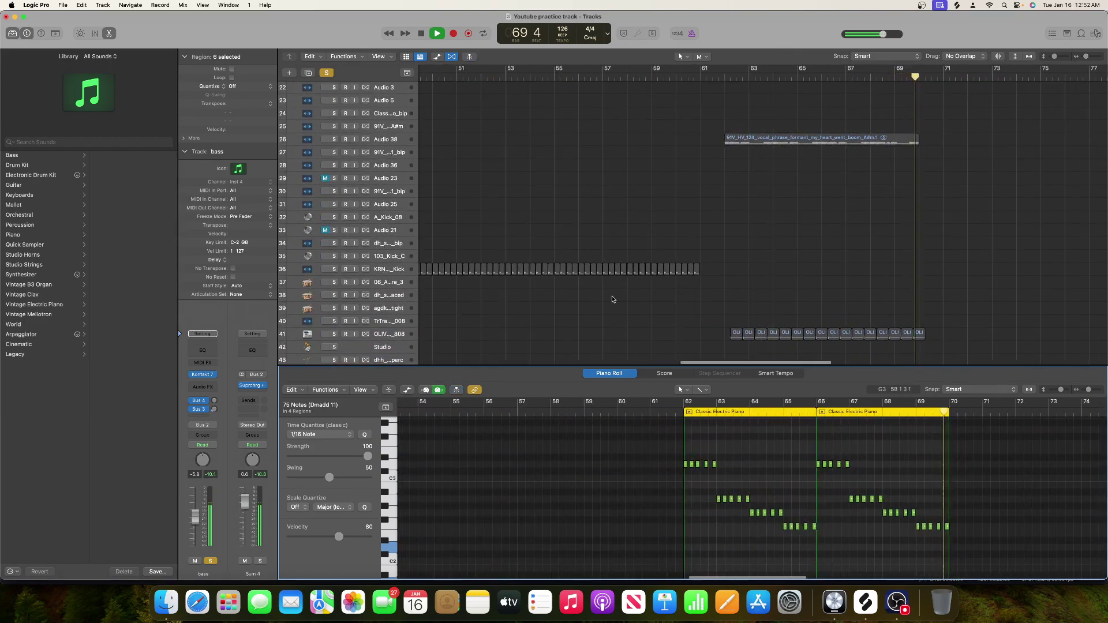
pyautogui.scroll(10, 613, 299)
pyautogui.hscroll(-5, 606, 306)
pyautogui.press('space')
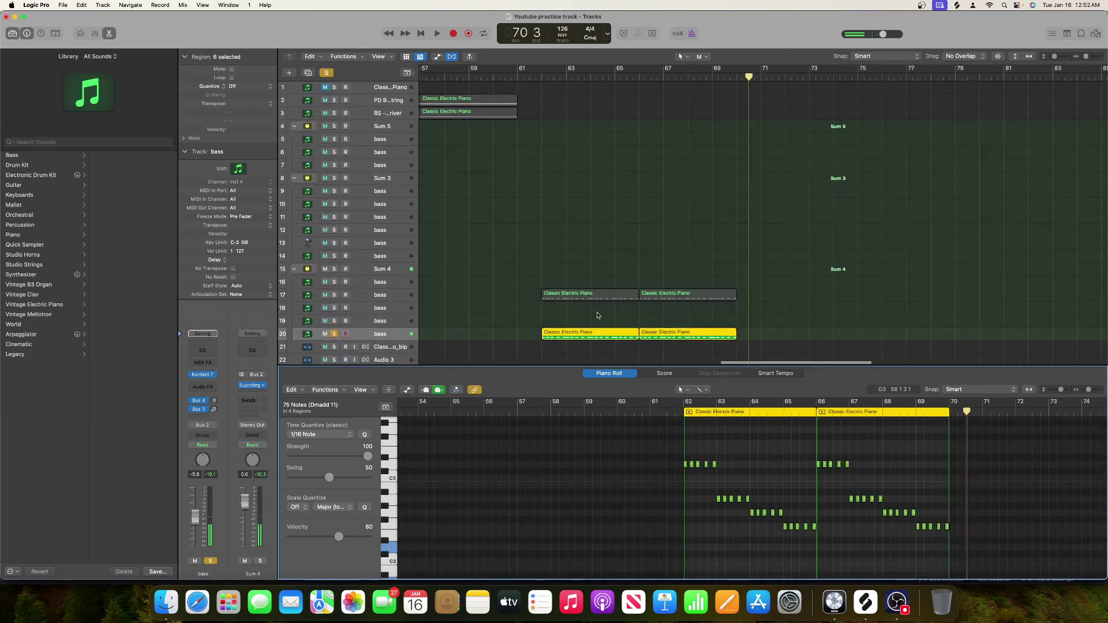
# Step: Lower all notes of the two track 20 bass regions in bars 62 to 70 by an octave and play from bar 62
pyautogui.hscroll(2, 709, 453)
pyautogui.press('space')
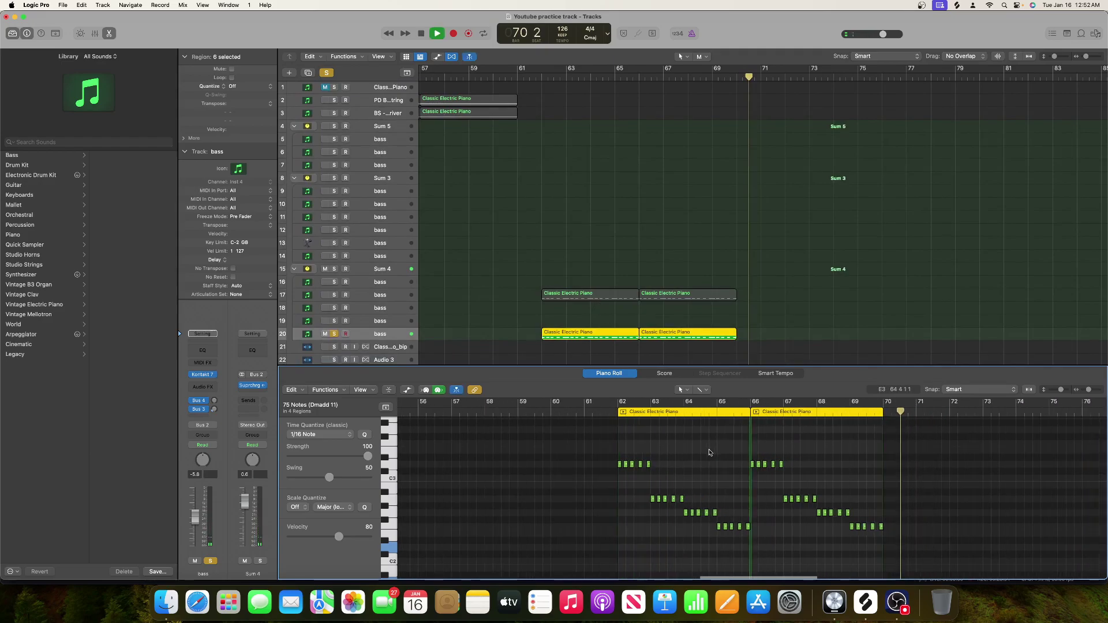
pyautogui.scroll(-1, 707, 454)
pyautogui.moveTo(581, 453); pyautogui.dragTo(940, 574)
pyautogui.moveTo(623, 459); pyautogui.dragTo(625, 541)
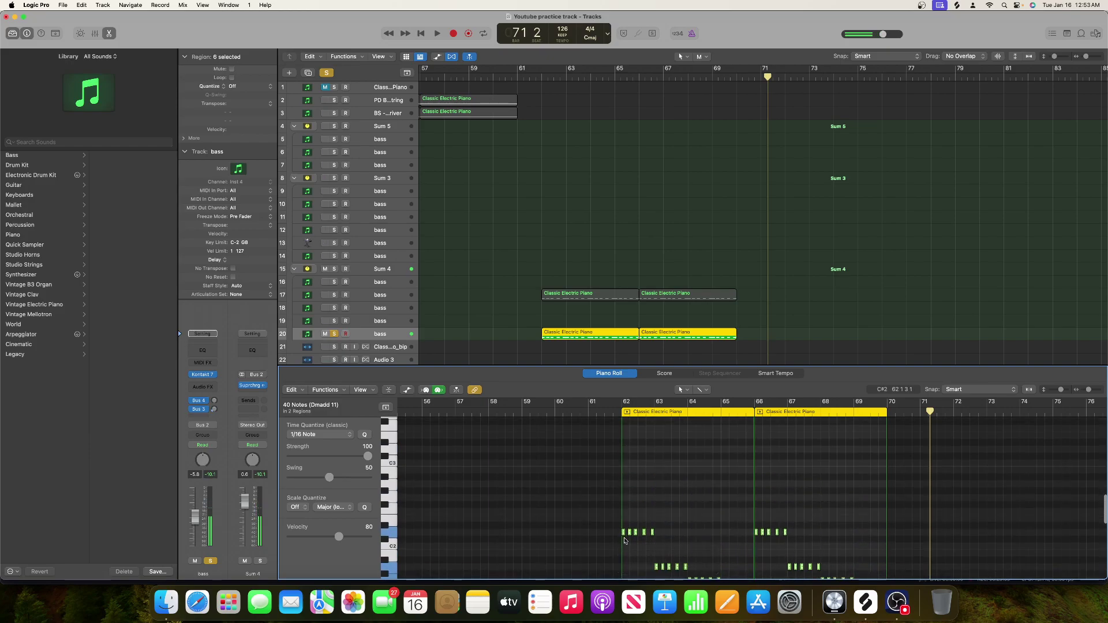
pyautogui.click(543, 78)
pyautogui.press('space')
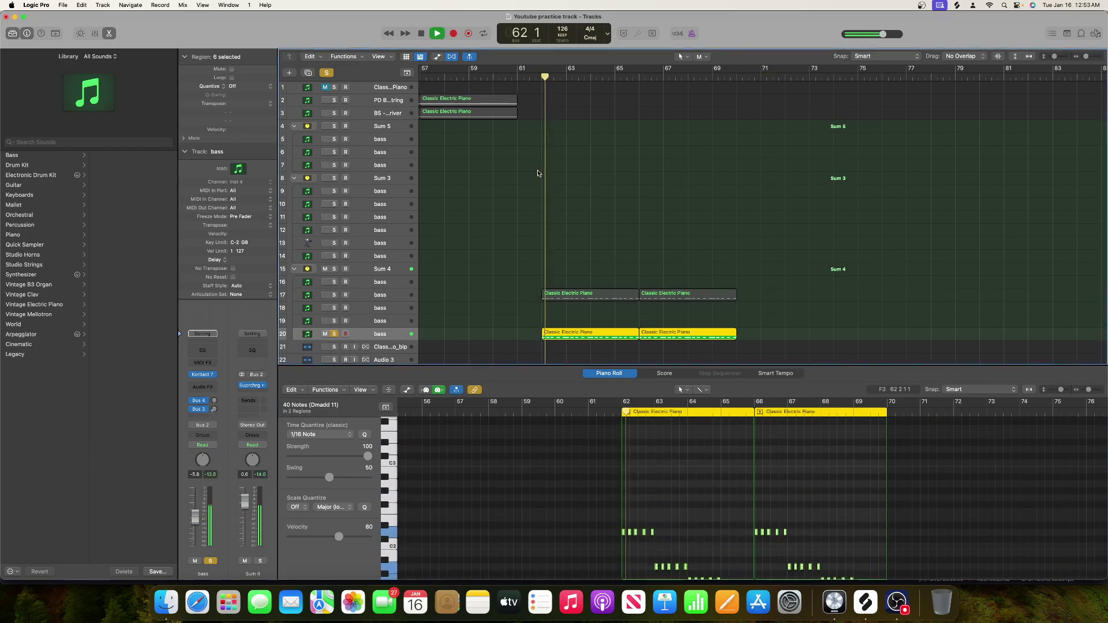
# Step: Try lowering the track 17 bass notes in bars 62 to 70 by an octave with the track soloed, and undo the transposition
pyautogui.moveTo(577, 283); pyautogui.dragTo(653, 327)
pyautogui.moveTo(585, 439); pyautogui.dragTo(911, 544)
pyautogui.moveTo(620, 449); pyautogui.dragTo(623, 534)
pyautogui.click(335, 296)
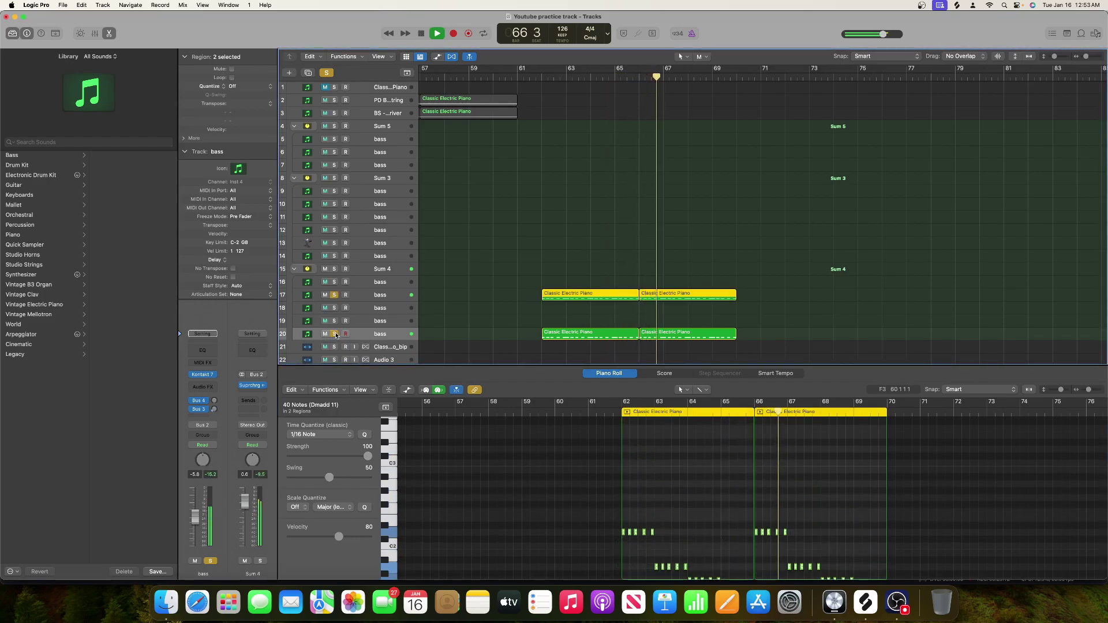
pyautogui.press('super+z')
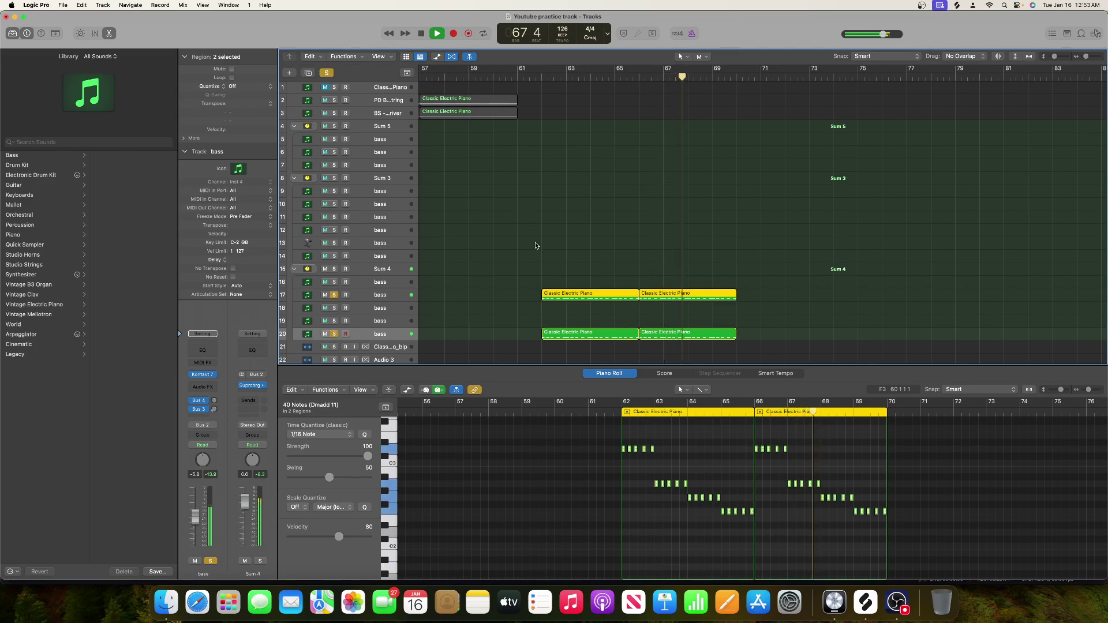
# Step: Copy the two track 17 bass regions up to track 16 at bar 62 and play them soloed with track 20
pyautogui.moveTo(364, 307)
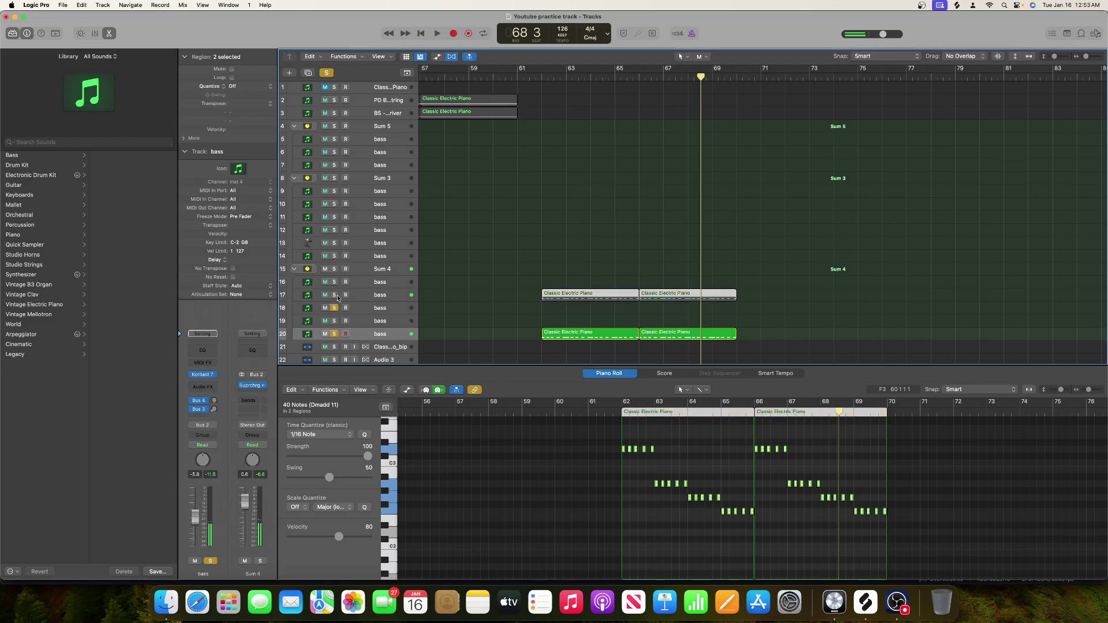
pyautogui.moveTo(626, 295); pyautogui.dragTo(626, 282)
pyautogui.press('space')
pyautogui.press('space')
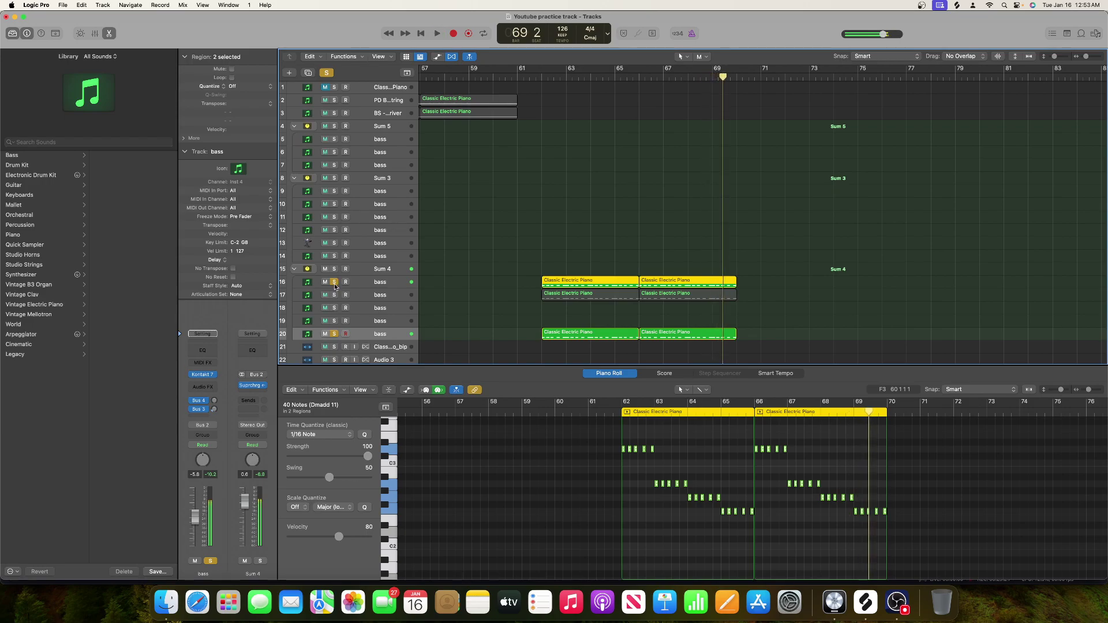
# Step: Clear all solos and play the layered basses with the vocal and claps from bar 62
pyautogui.click(323, 72)
pyautogui.click(544, 76)
pyautogui.press('space')
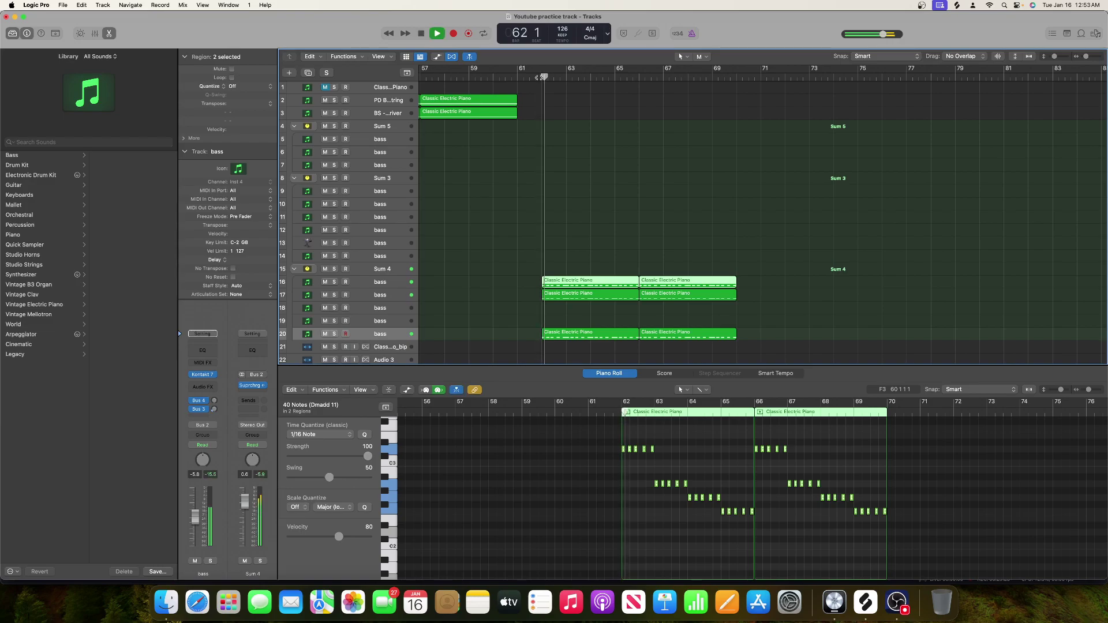
pyautogui.scroll(-8, 663, 212)
pyautogui.scroll(6, 662, 212)
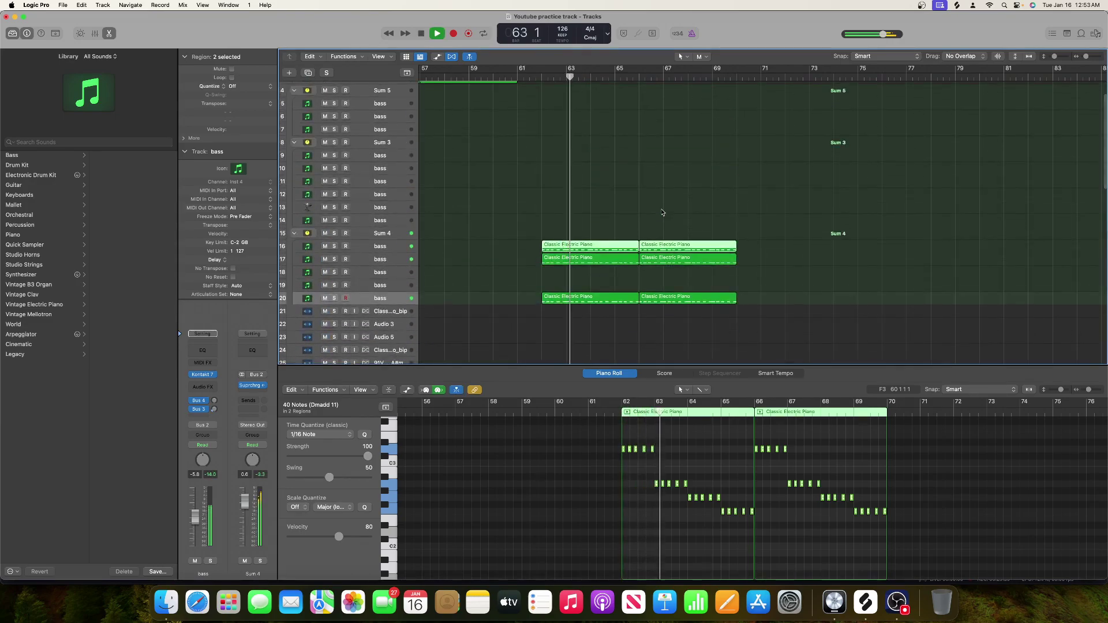
pyautogui.scroll(-5, 662, 213)
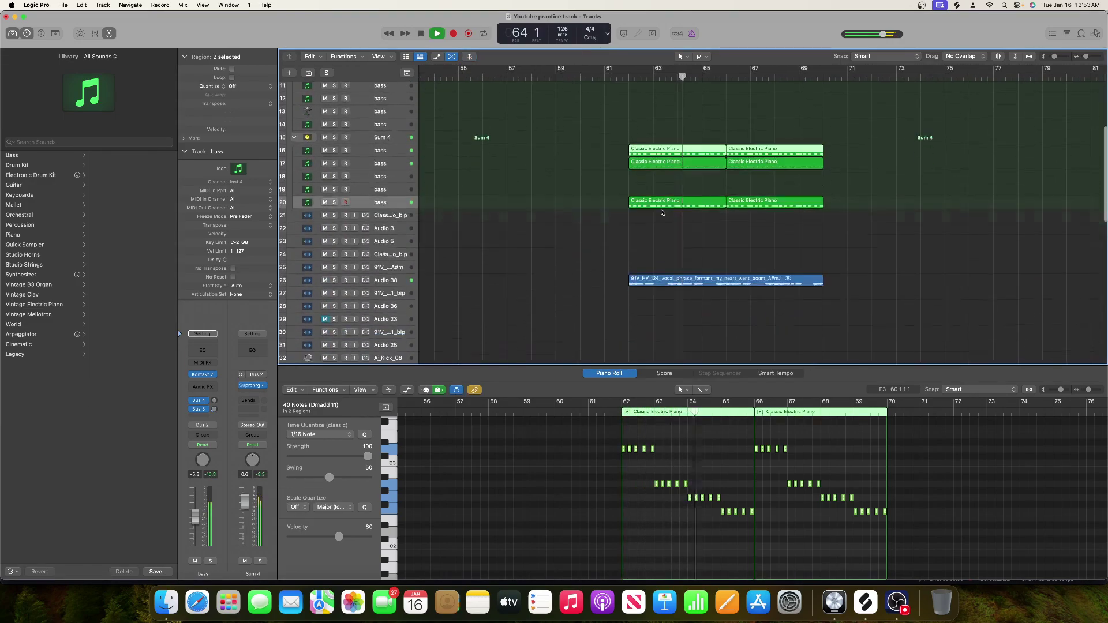
pyautogui.scroll(-8, 663, 212)
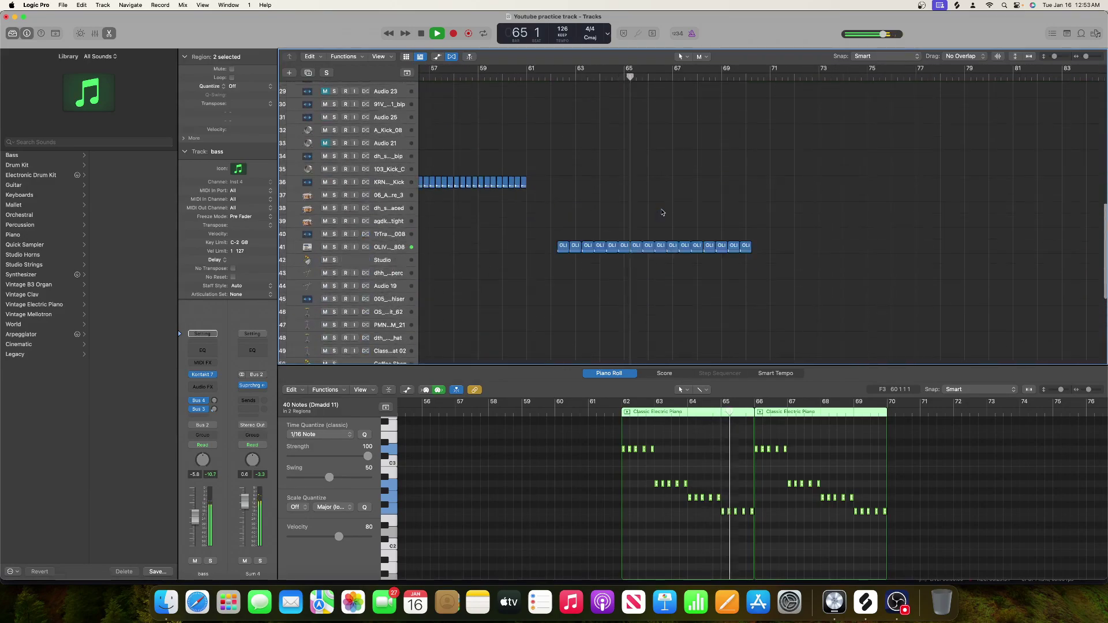
pyautogui.press('space')
# Step: Play the earlier snare build from around bar 27 and copy its fast dh_snare_faced_bip hits to bar 69
pyautogui.hscroll(-15, 663, 212)
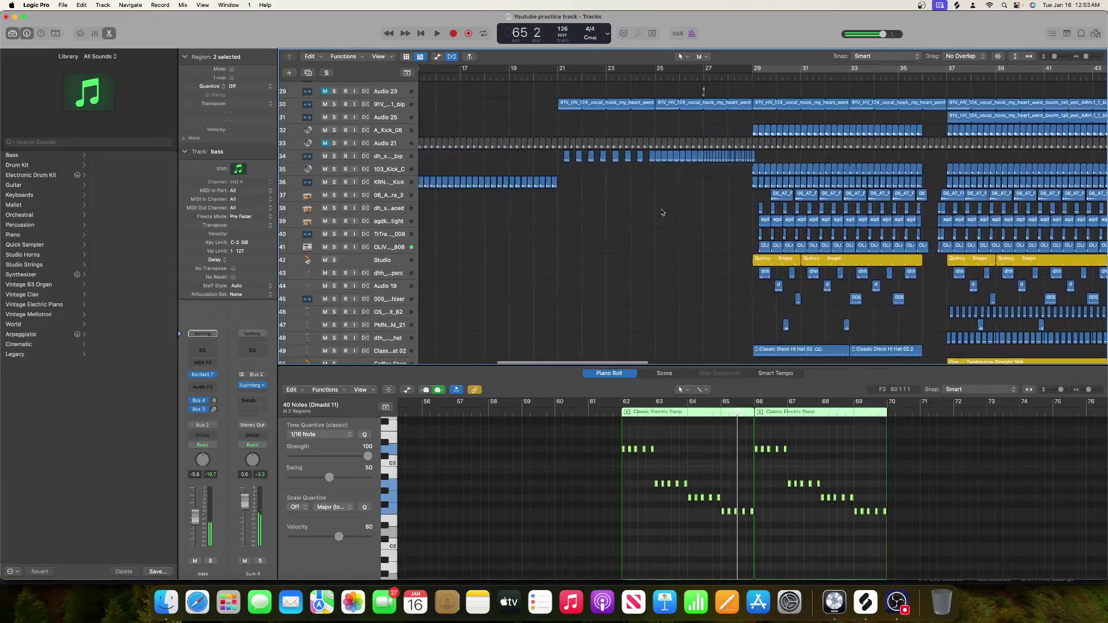
pyautogui.doubleClick(721, 75)
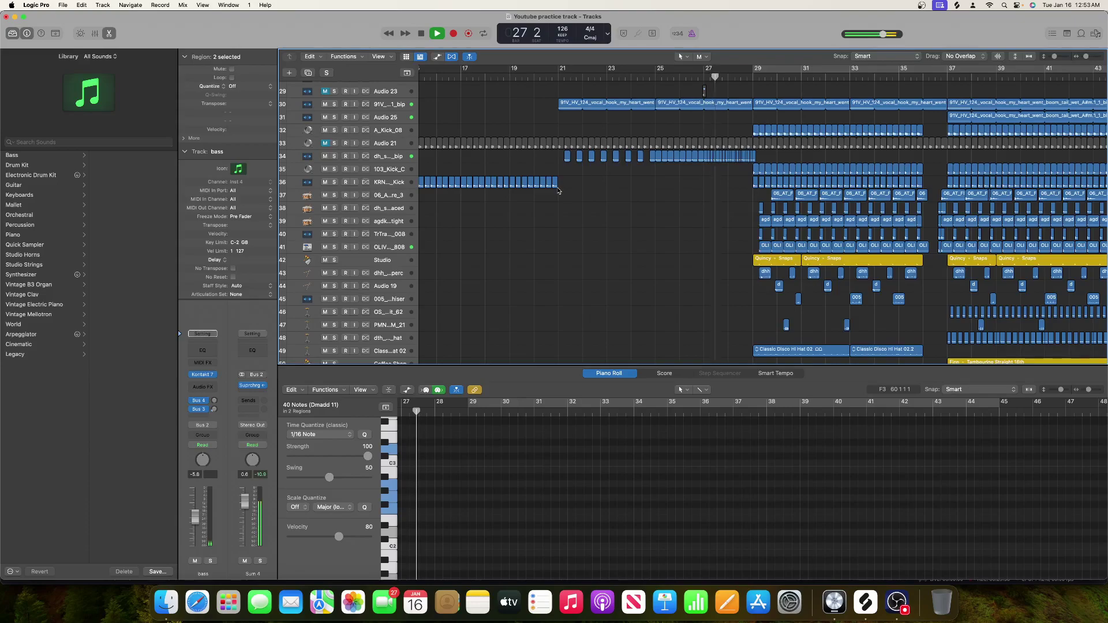
pyautogui.moveTo(1088, 58); pyautogui.dragTo(1059, 59)
pyautogui.press('space')
pyautogui.moveTo(674, 126); pyautogui.dragTo(712, 100)
pyautogui.click(718, 106)
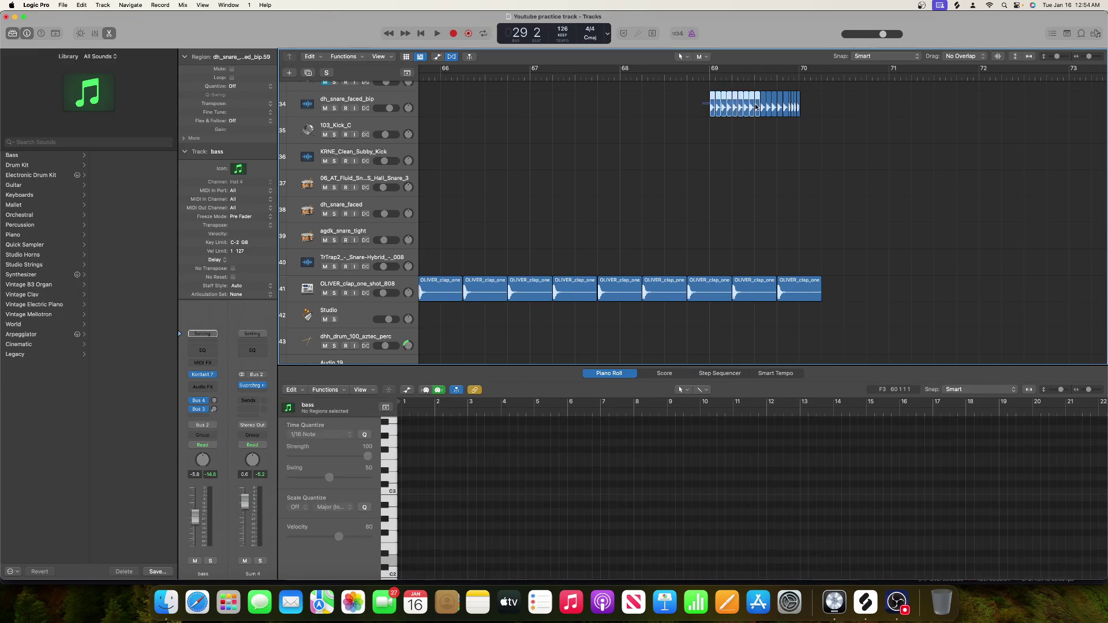
# Step: Extend the dh_snare_faced_bip roll backwards with copied hits from bar 69 to about bar 65
pyautogui.click(714, 100)
pyautogui.moveTo(703, 98); pyautogui.dragTo(741, 107)
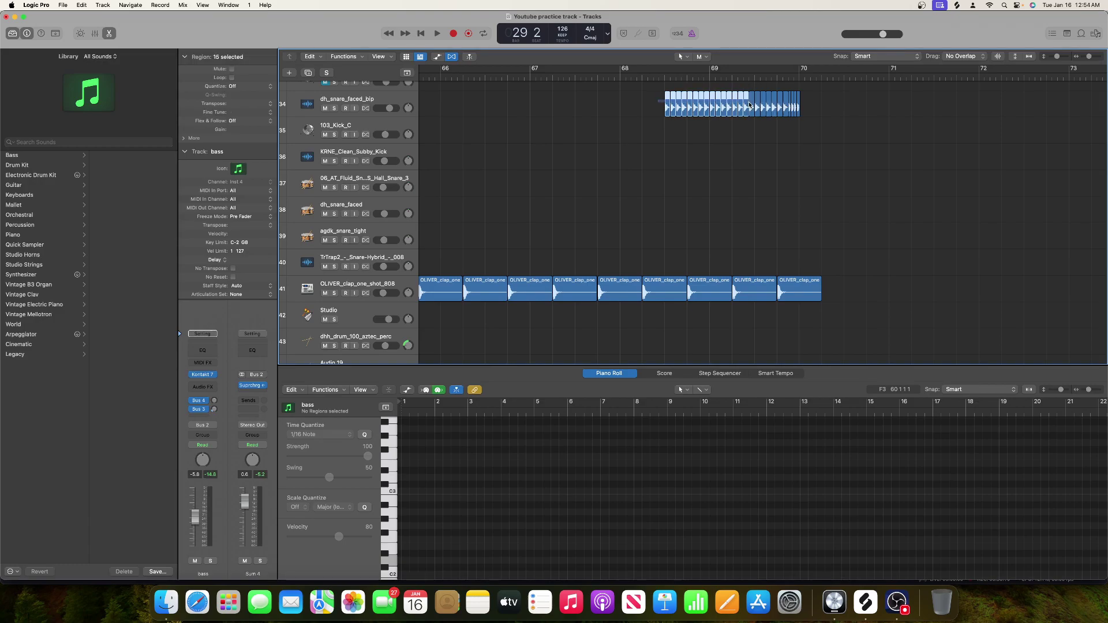
pyautogui.click(752, 106)
pyautogui.hscroll(-5, 910, 108)
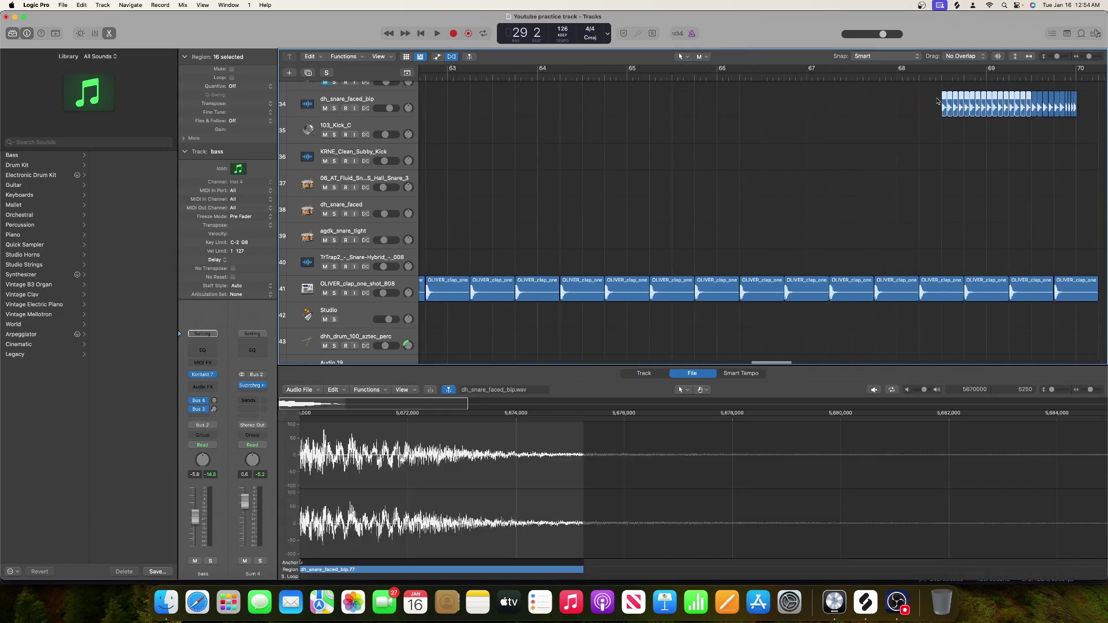
pyautogui.moveTo(943, 99); pyautogui.dragTo(1061, 103)
pyautogui.moveTo(854, 100); pyautogui.dragTo(639, 100)
pyautogui.hscroll(-3, 759, 97)
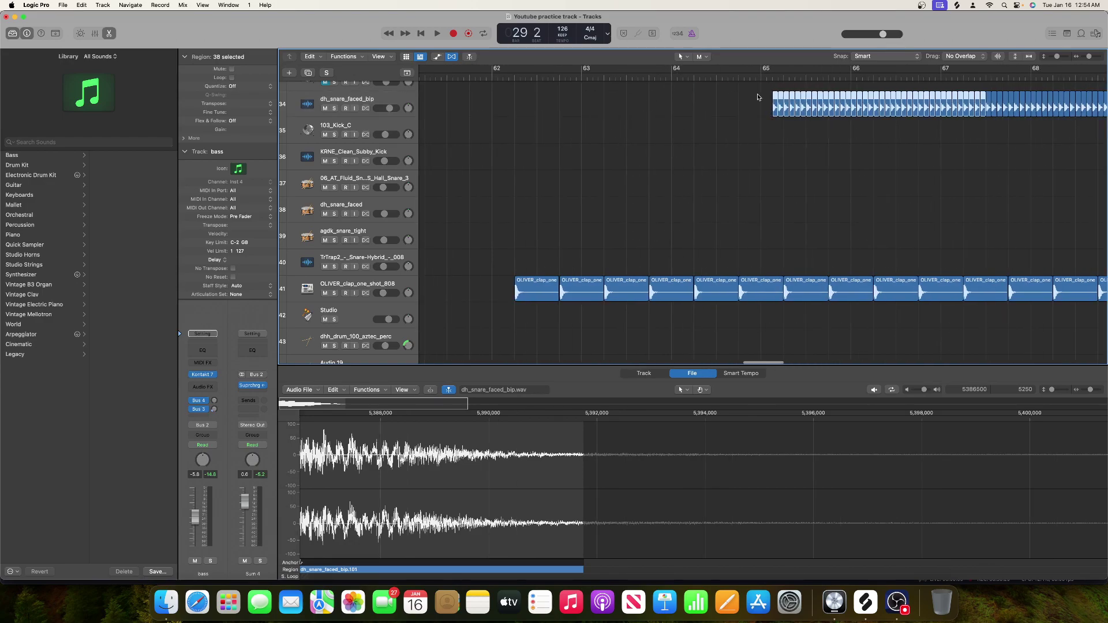
# Step: Fill the rest of the snare roll back to bar 62 with copied hits, undoing the misplaced copies
pyautogui.moveTo(775, 98); pyautogui.dragTo(537, 122)
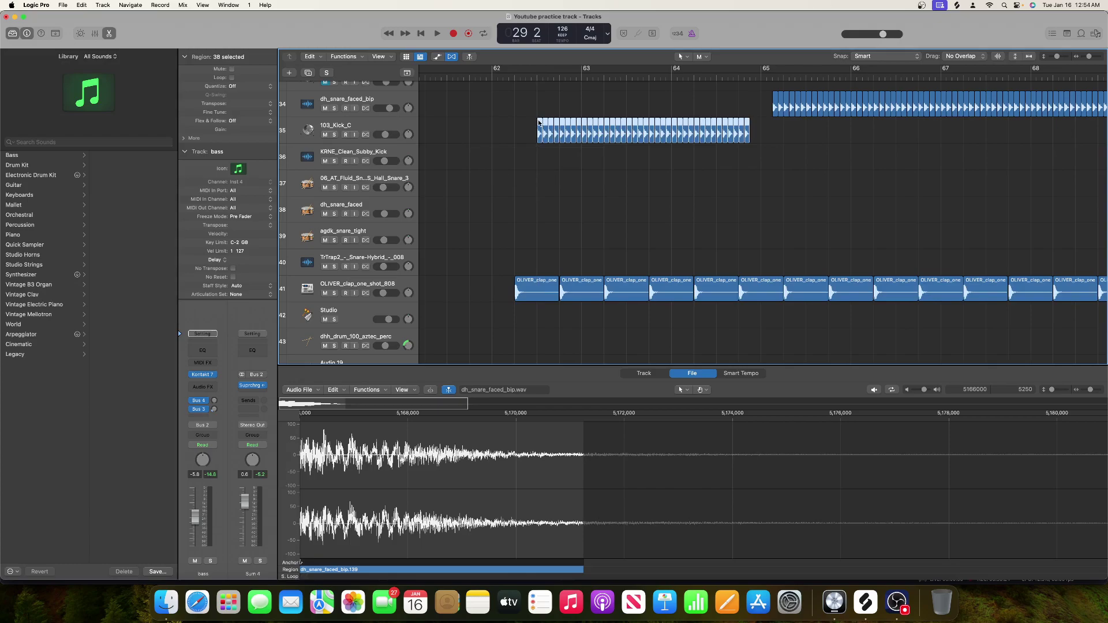
pyautogui.press('super+z')
pyautogui.moveTo(775, 98); pyautogui.dragTo(627, 107)
pyautogui.moveTo(562, 96); pyautogui.dragTo(494, 103)
pyautogui.press('super+z')
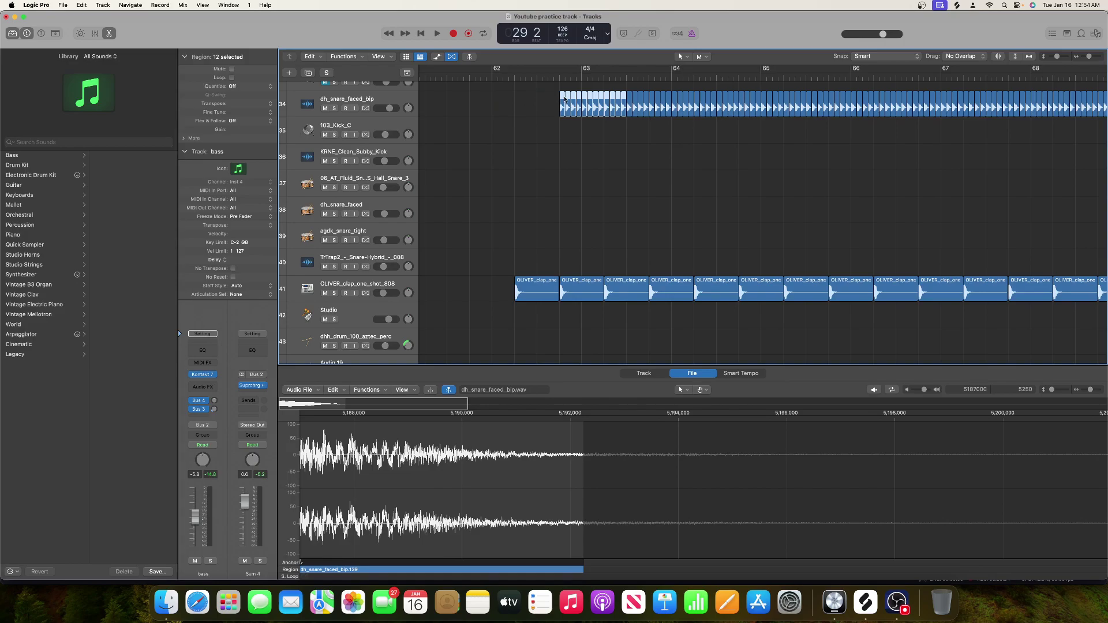
pyautogui.moveTo(563, 98); pyautogui.dragTo(493, 99)
# Step: Select the whole dh_snare_faced_bip track, play the roll from bar 62, and show its volume automation
pyautogui.click(412, 96)
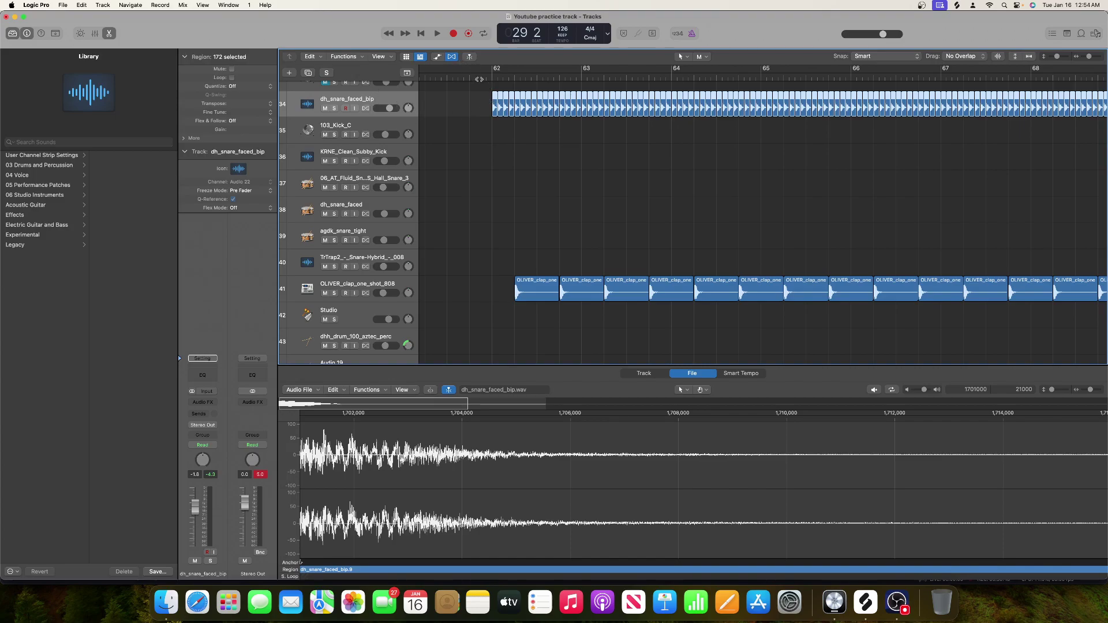
pyautogui.press('space')
pyautogui.press('space')
pyautogui.press('a')
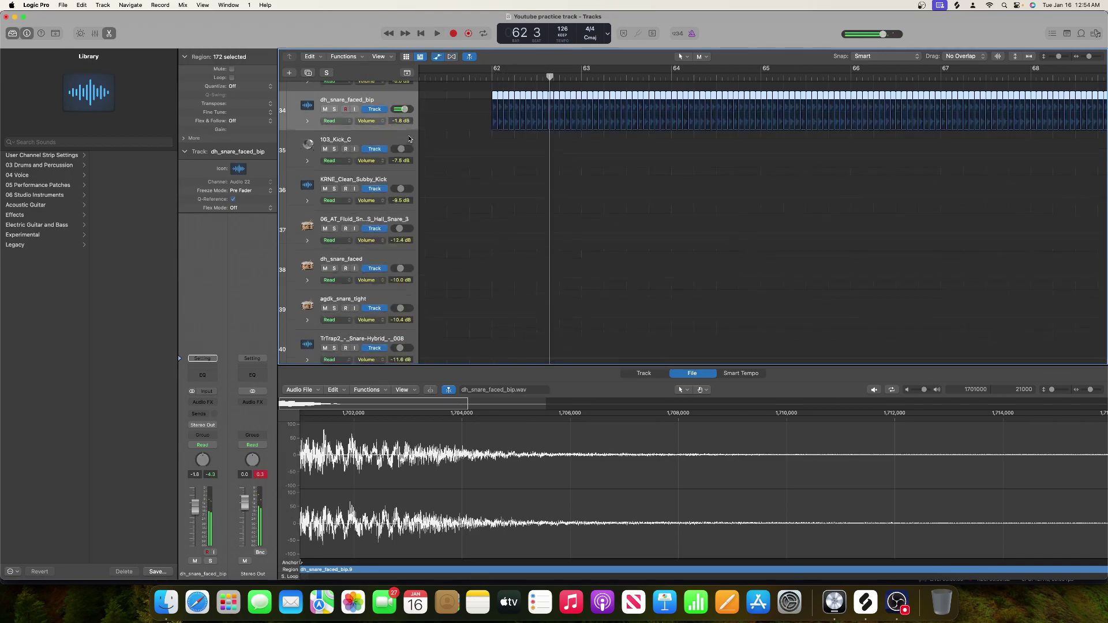
pyautogui.click(363, 121)
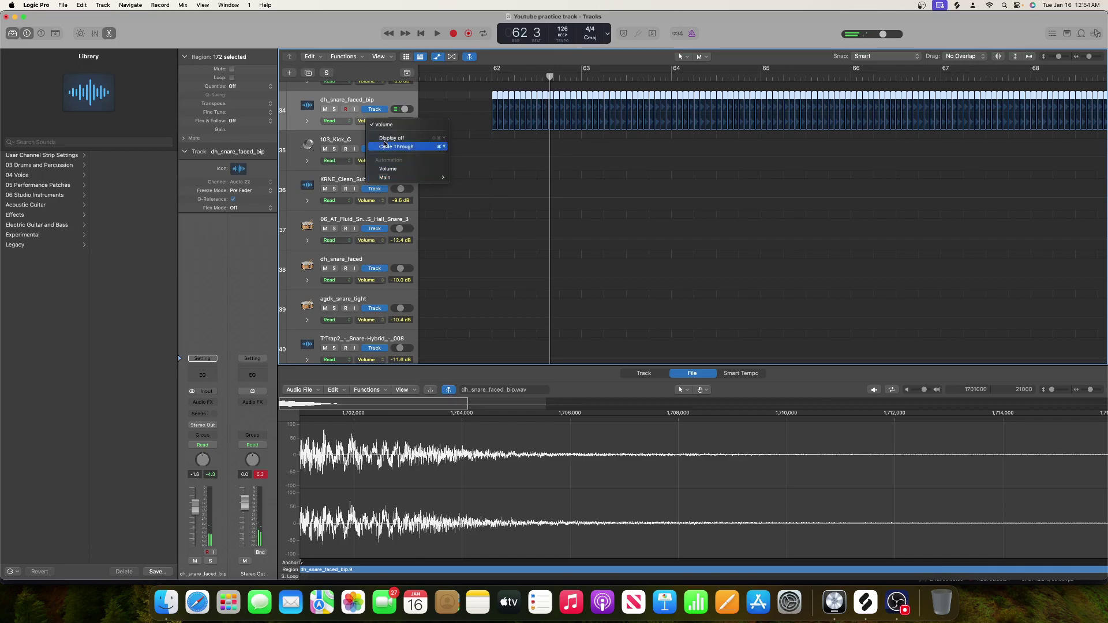
pyautogui.click(354, 98)
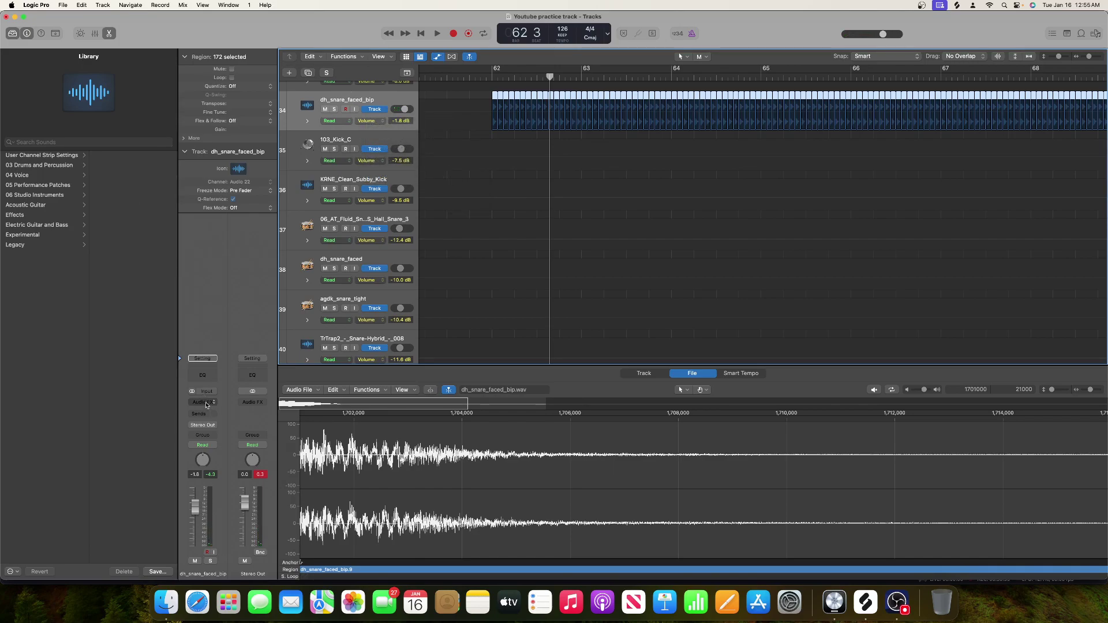
# Step: Insert a Single Band EQ on the dh_snare_faced_bip track and set its mode to High Cut
pyautogui.click(206, 403)
pyautogui.moveTo(214, 577)
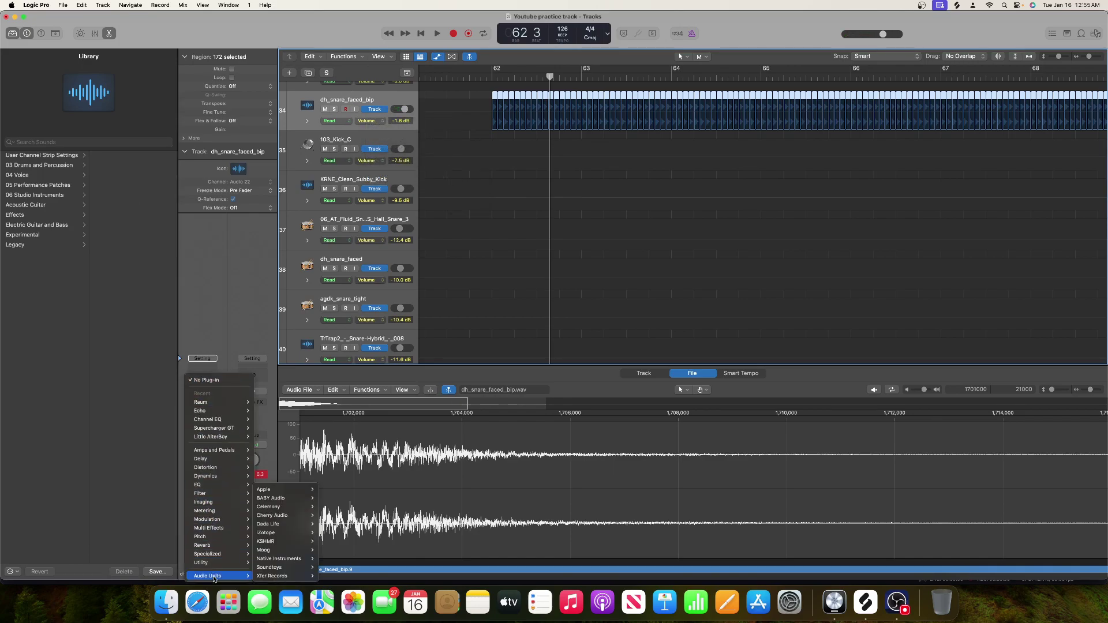
pyautogui.moveTo(219, 486)
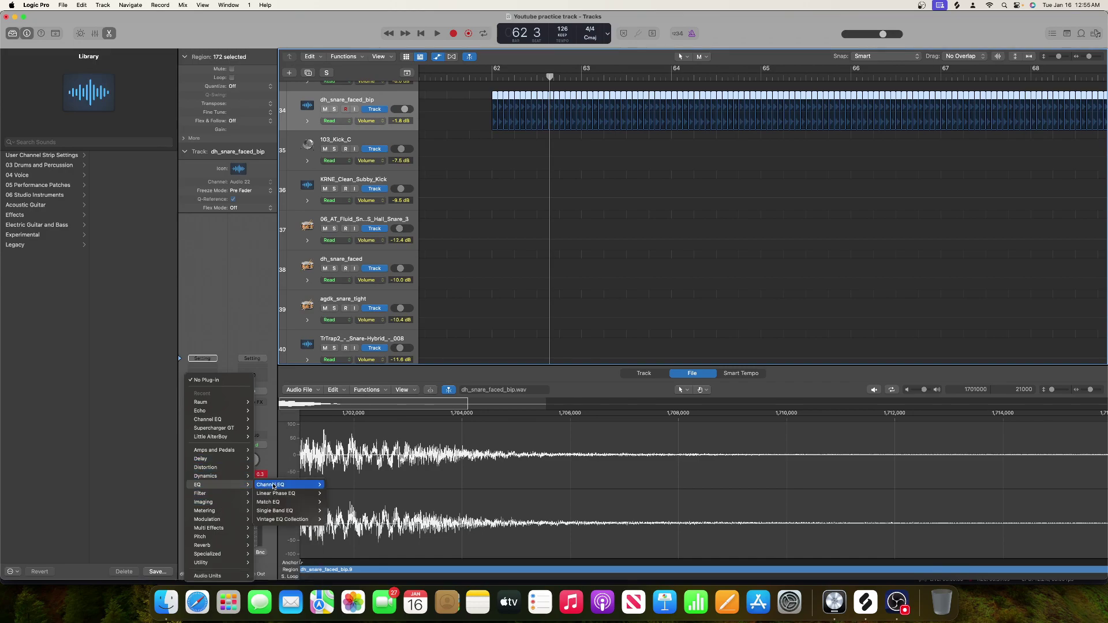
pyautogui.click(345, 512)
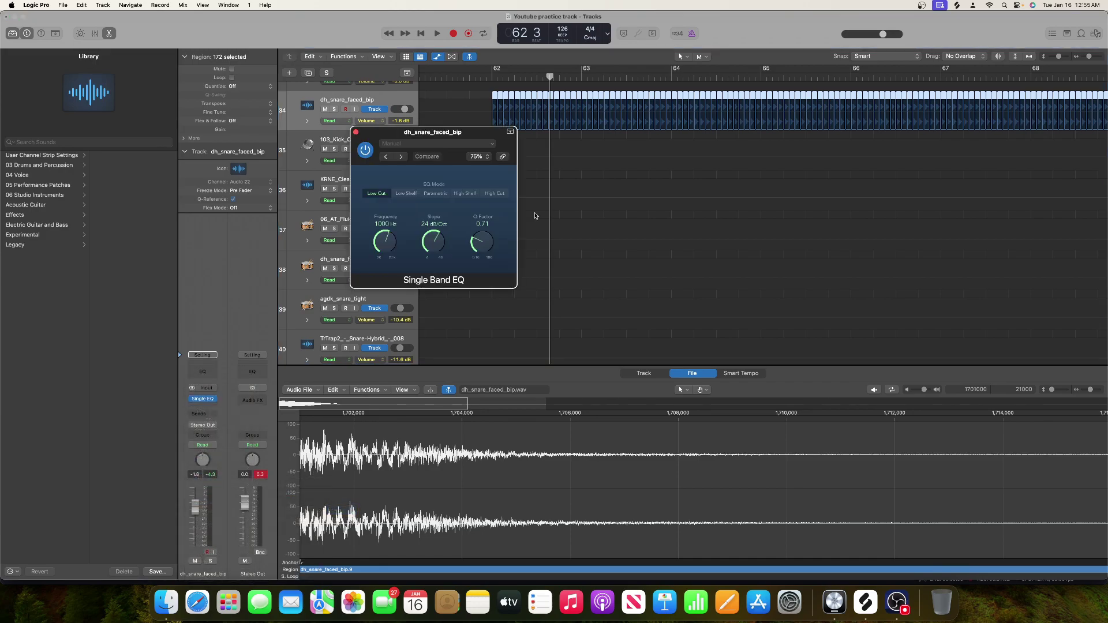
pyautogui.click(491, 195)
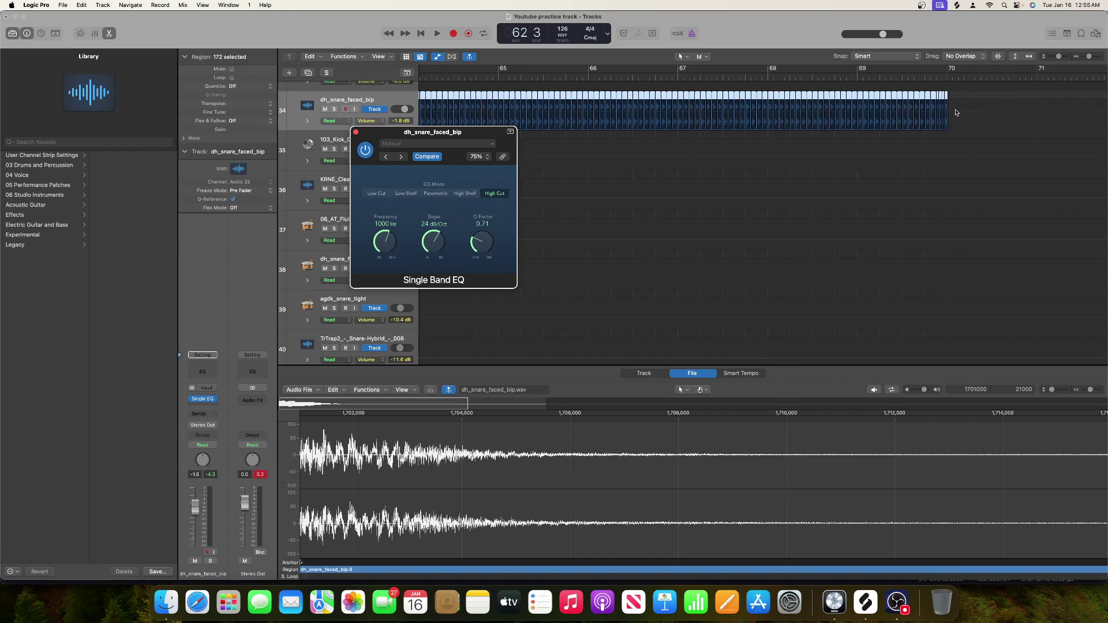
# Step: Show the EQ's Frequency automation on dh_snare_faced_bip and ramp it from a low cutoff at bar 62 to 20000 Hz at bar 70
pyautogui.click(949, 116)
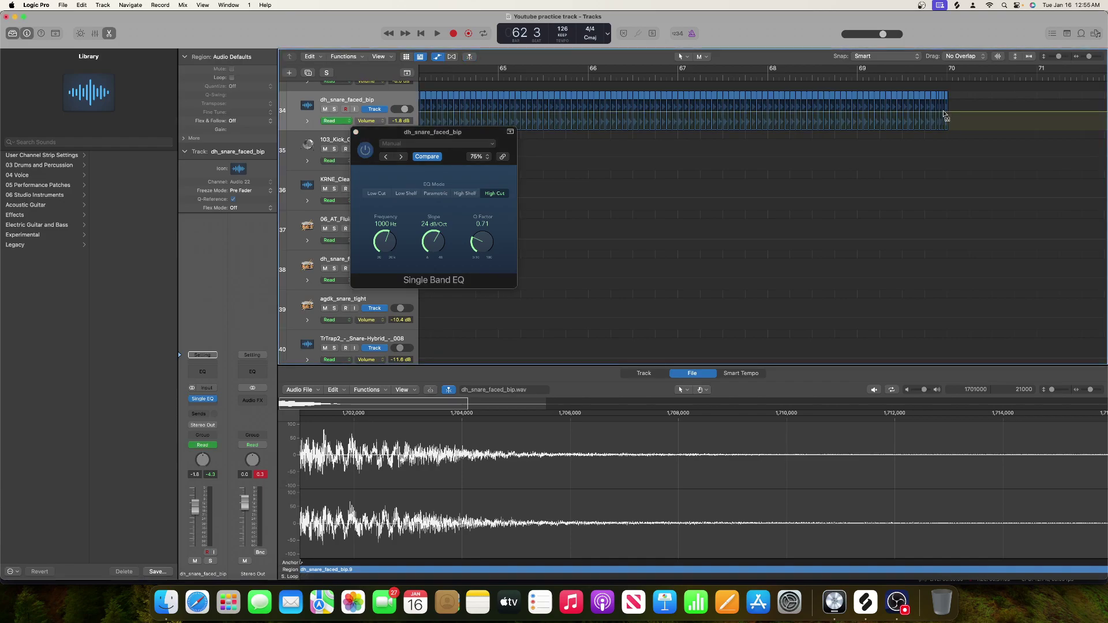
pyautogui.click(374, 122)
pyautogui.moveTo(421, 195)
pyautogui.click(471, 199)
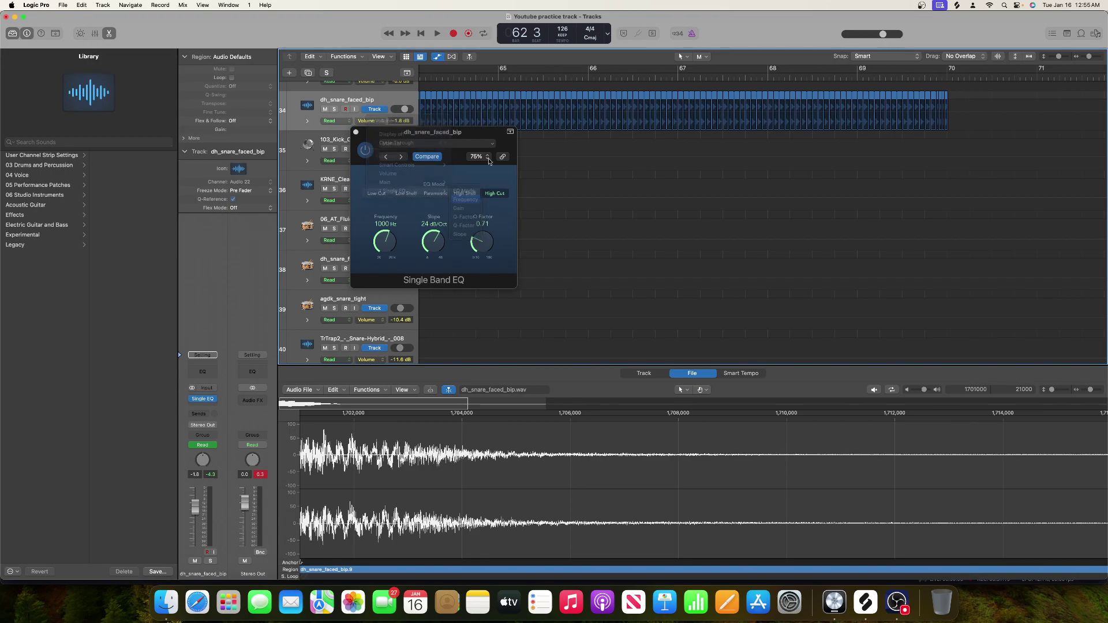
pyautogui.moveTo(470, 140); pyautogui.dragTo(723, 201)
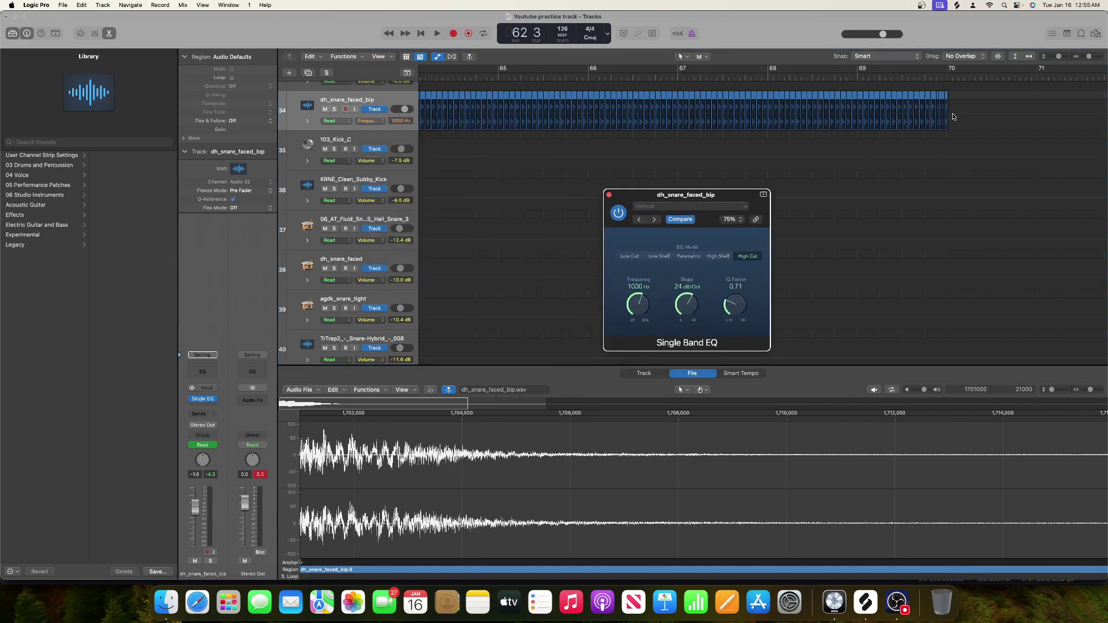
pyautogui.click(950, 114)
pyautogui.moveTo(949, 115); pyautogui.dragTo(950, 103)
pyautogui.hscroll(-10, 600, 105)
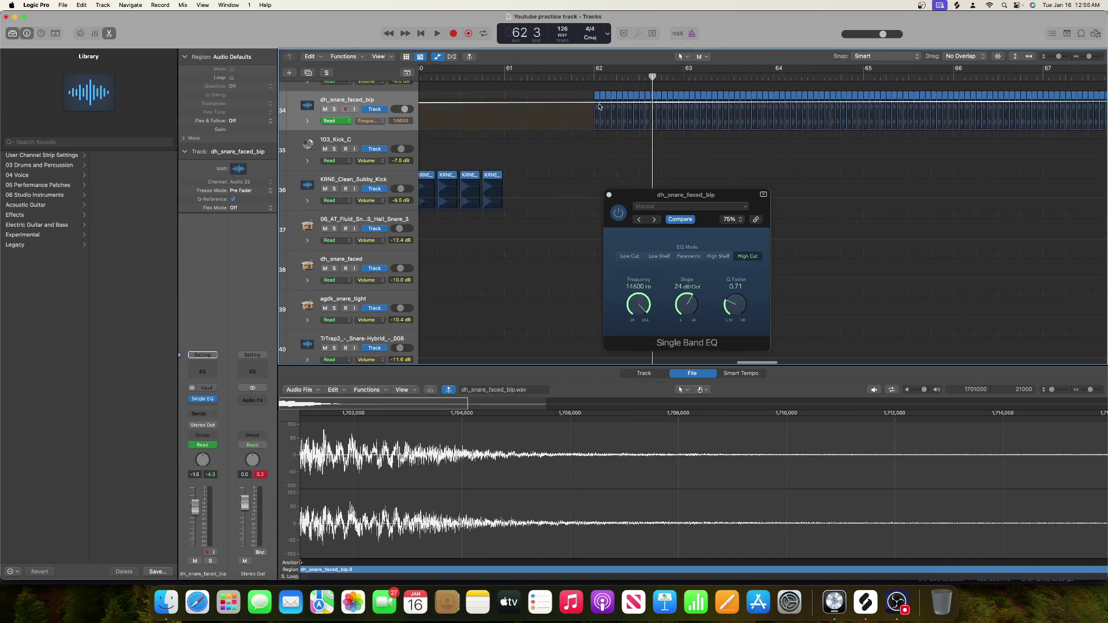
pyautogui.moveTo(595, 105); pyautogui.dragTo(595, 125)
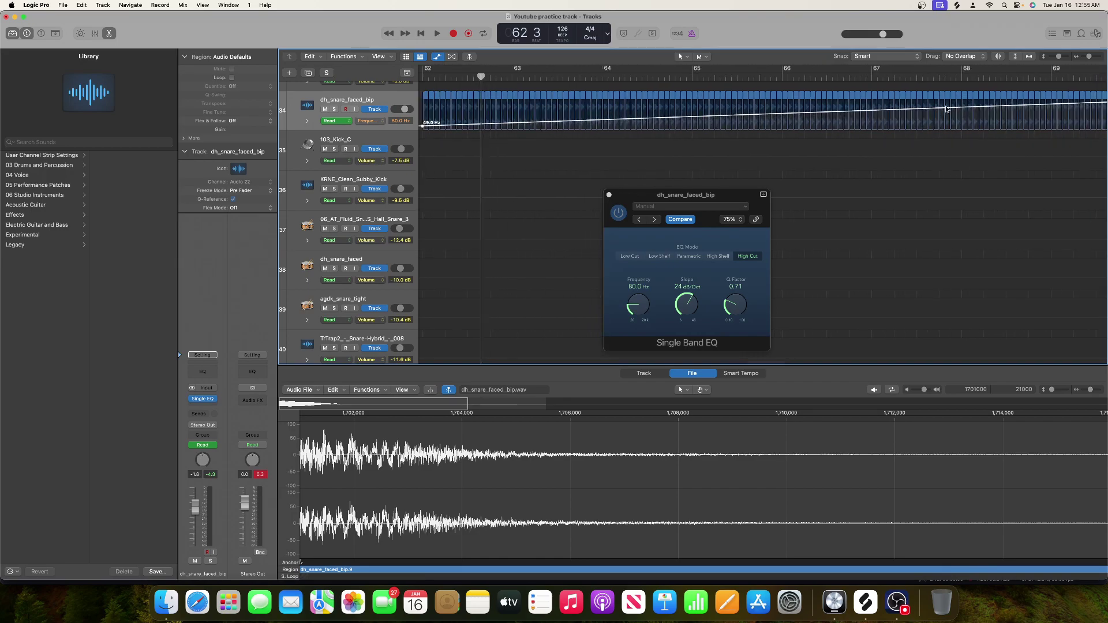
# Step: Bend the Frequency ramp into a late-rising curve with the Automation Curve Tool, play the roll, and close the EQ window
pyautogui.click(700, 57)
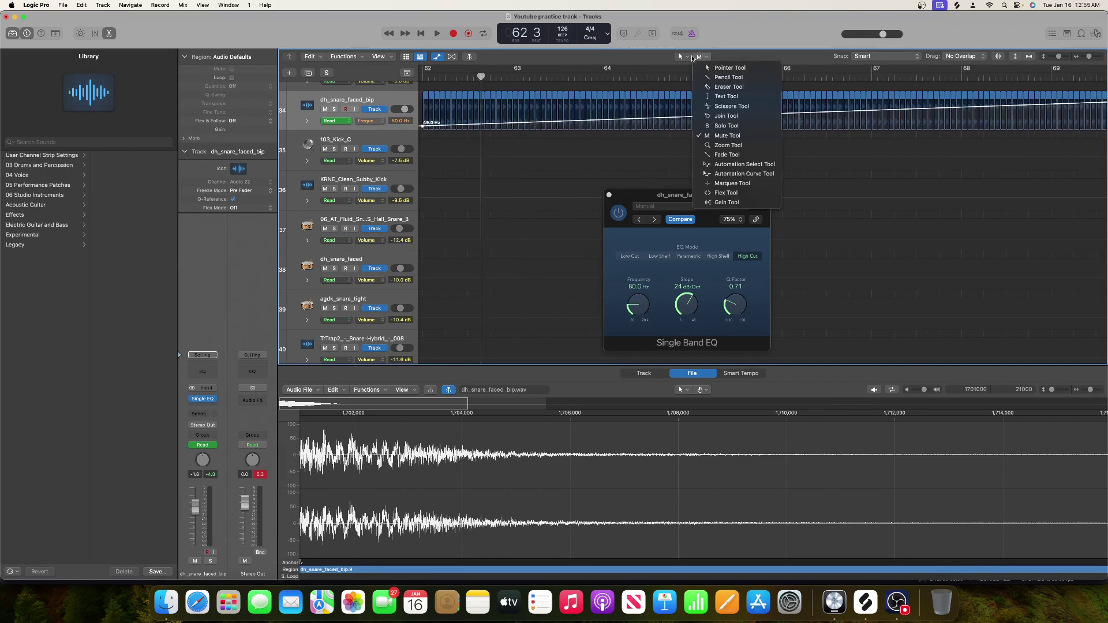
pyautogui.click(730, 173)
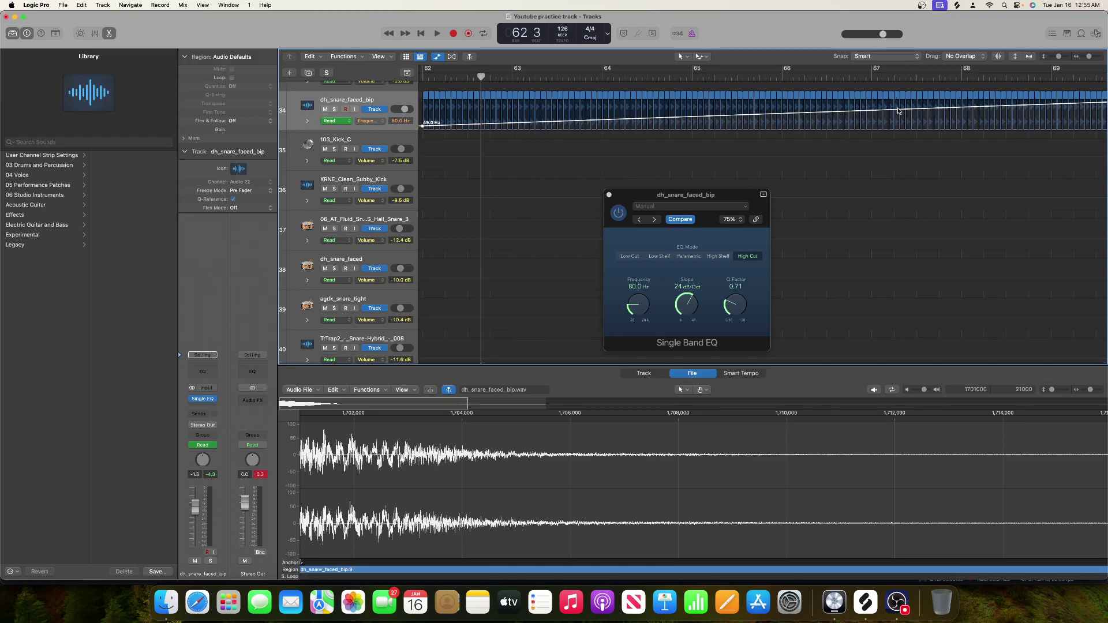
pyautogui.moveTo(901, 113); pyautogui.dragTo(912, 196)
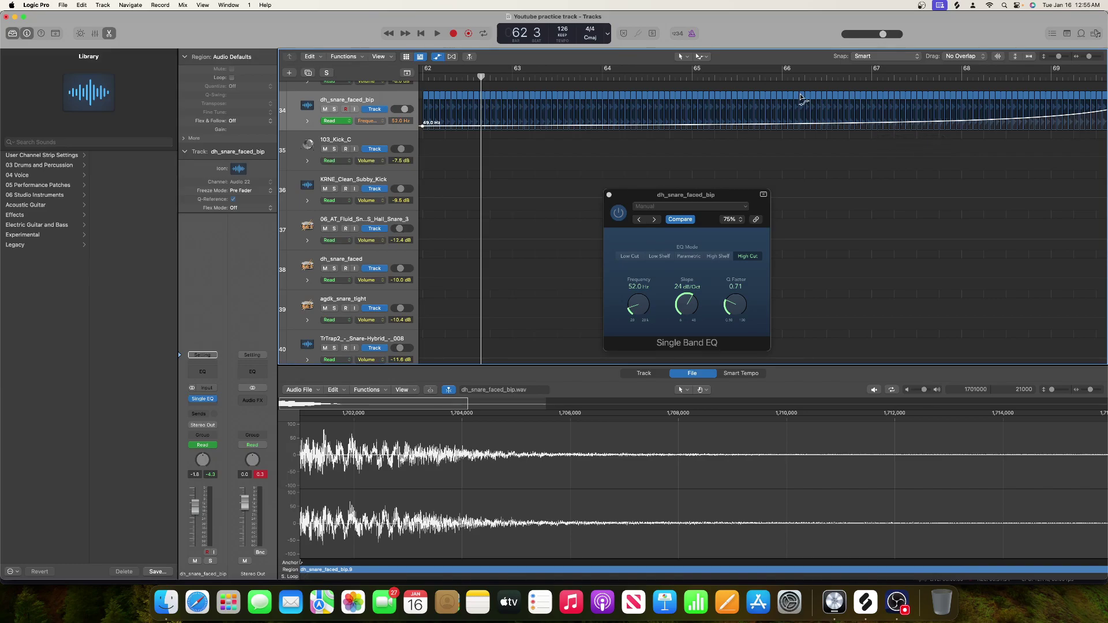
pyautogui.press('space')
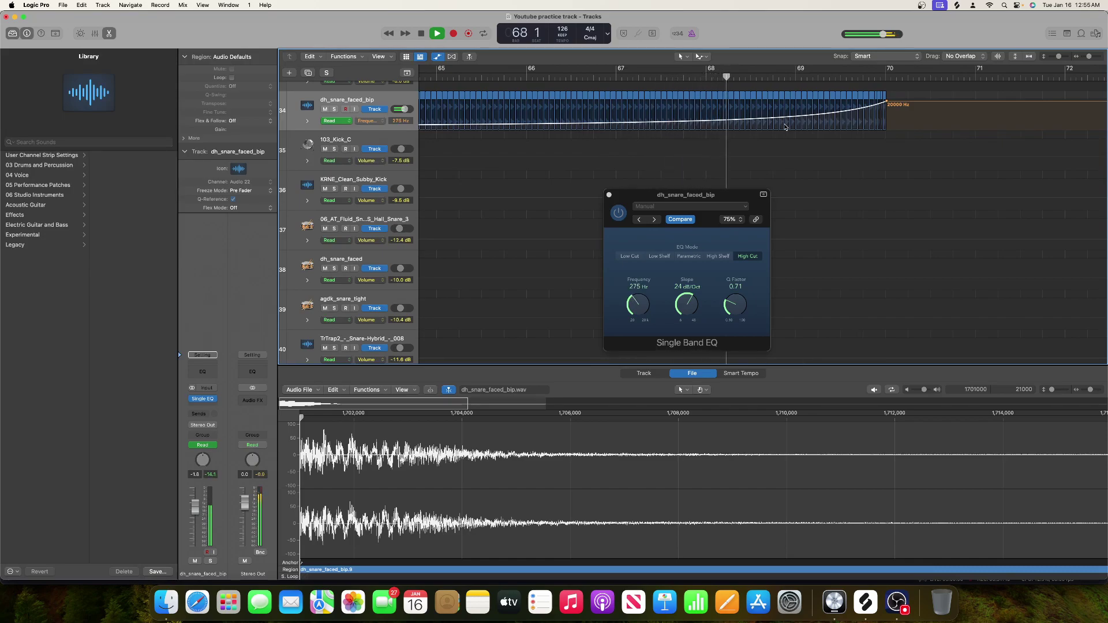
pyautogui.press('space')
pyautogui.click(609, 194)
# Step: Shift the Frequency automation's 20000 Hz point to slightly before bar 70 and play the end of the snare roll
pyautogui.hscroll(-10, 606, 195)
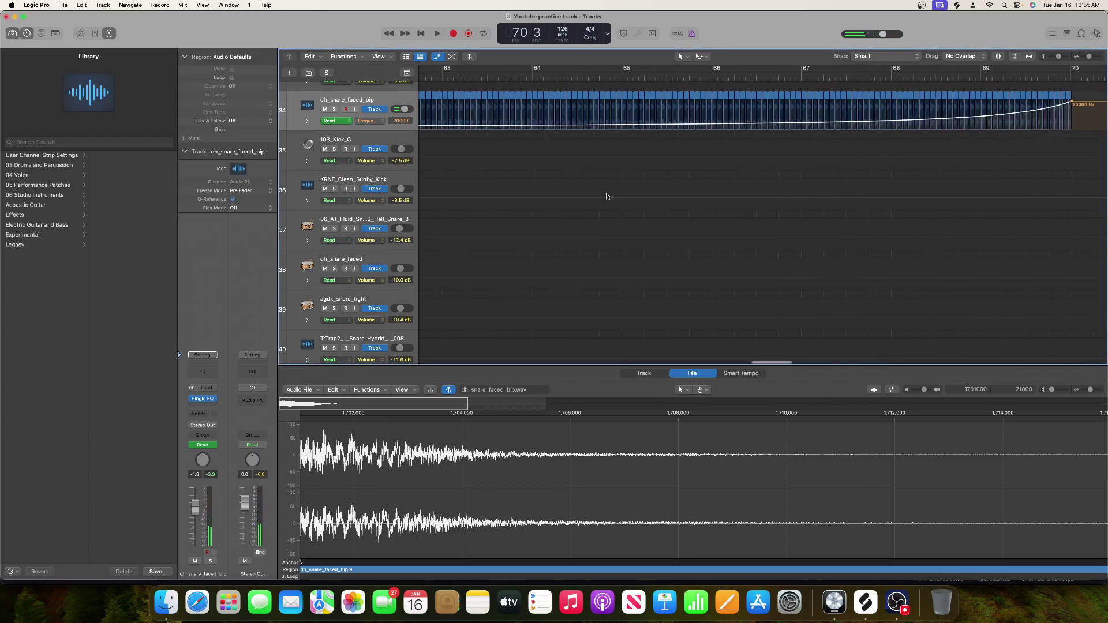
pyautogui.scroll(1, 581, 193)
pyautogui.hscroll(-3, 476, 152)
pyautogui.moveTo(518, 145); pyautogui.dragTo(519, 143)
pyautogui.hscroll(10, 520, 142)
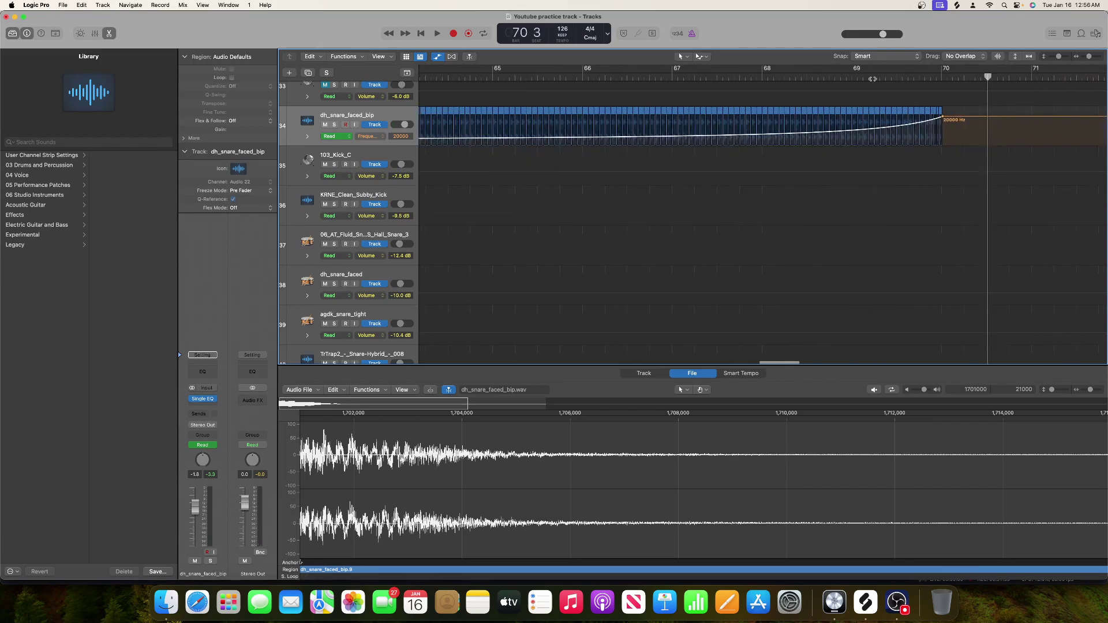
pyautogui.click(870, 79)
pyautogui.moveTo(943, 118); pyautogui.dragTo(934, 117)
pyautogui.press('space')
pyautogui.press('space')
pyautogui.moveTo(935, 118); pyautogui.dragTo(926, 118)
pyautogui.doubleClick(819, 78)
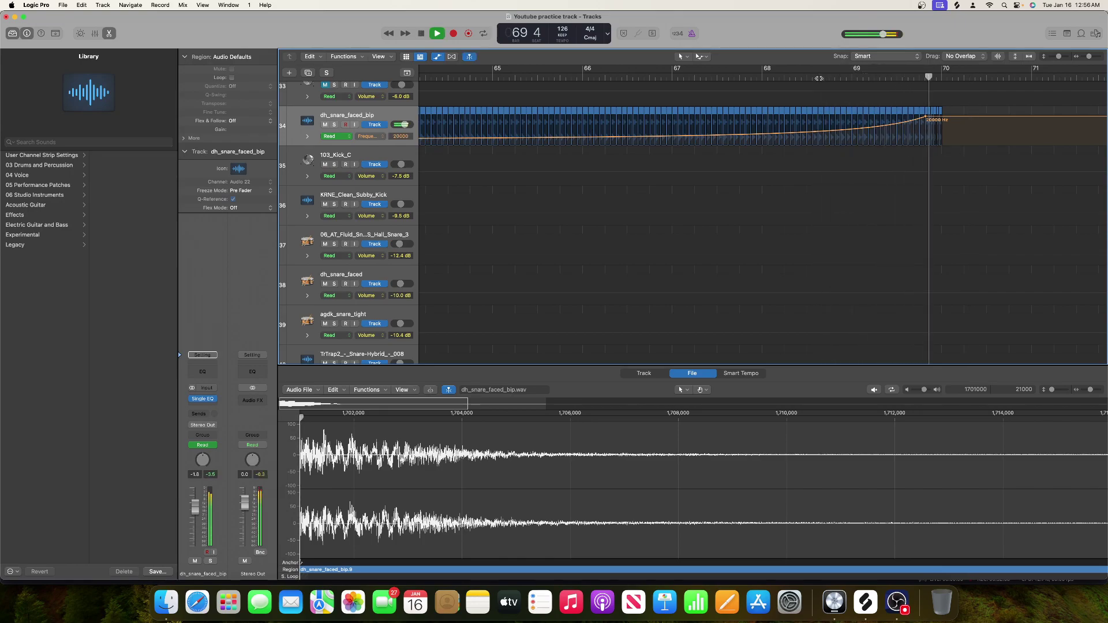
pyautogui.press('space')
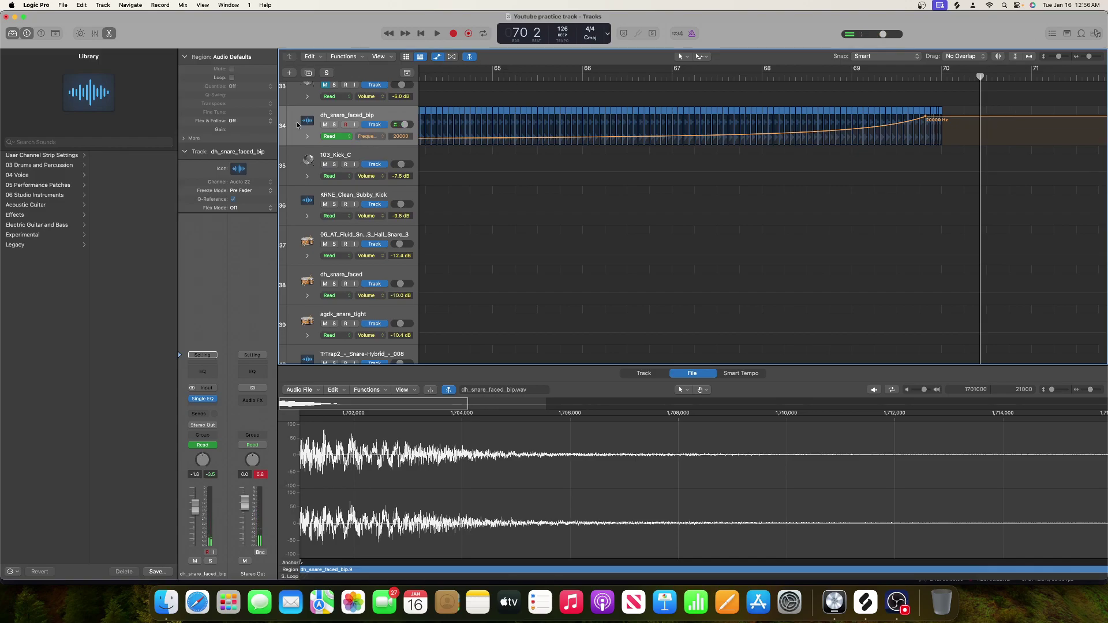
# Step: Hide the track automation, set a cycle range from bar 45 to bar 70, and start playback
pyautogui.hscroll(-5, 458, 168)
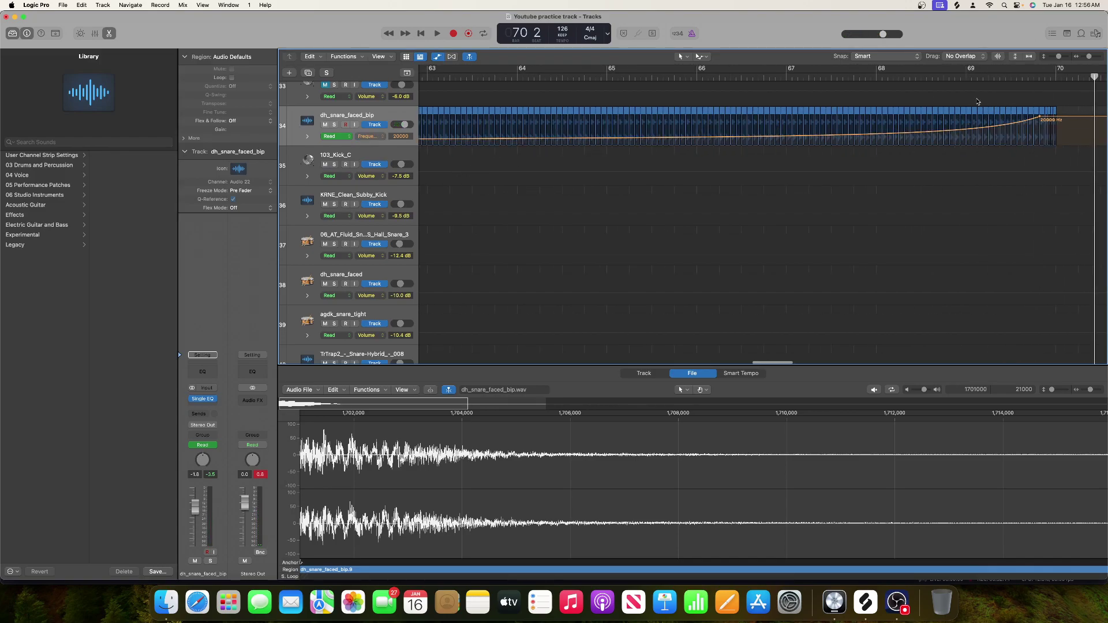
pyautogui.press('super+f')
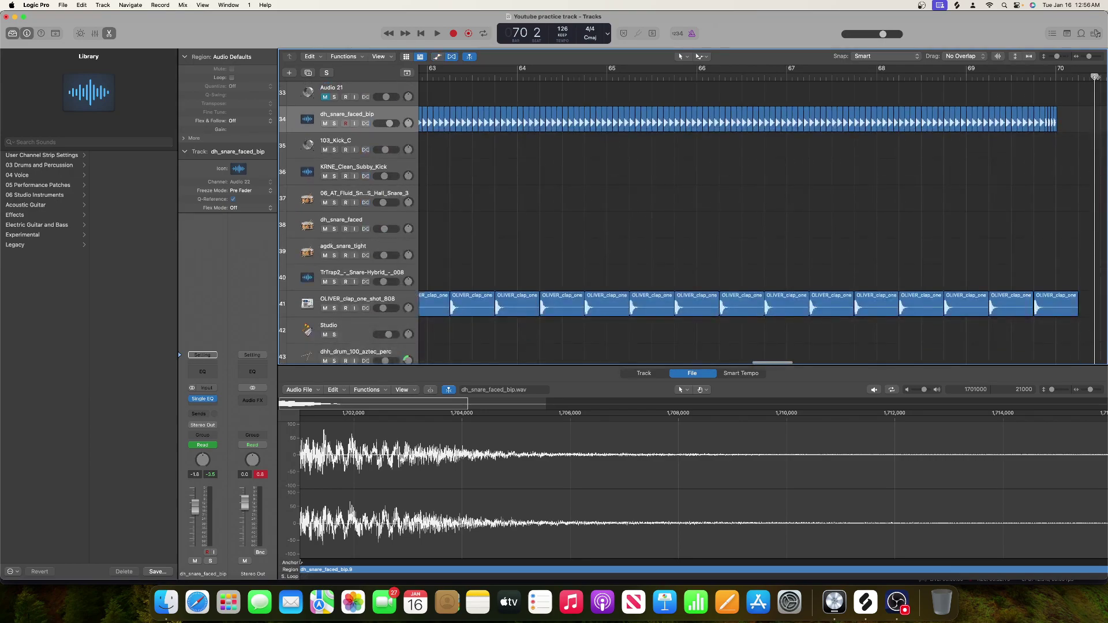
pyautogui.moveTo(1089, 56); pyautogui.dragTo(1087, 56)
pyautogui.scroll(10, 1005, 166)
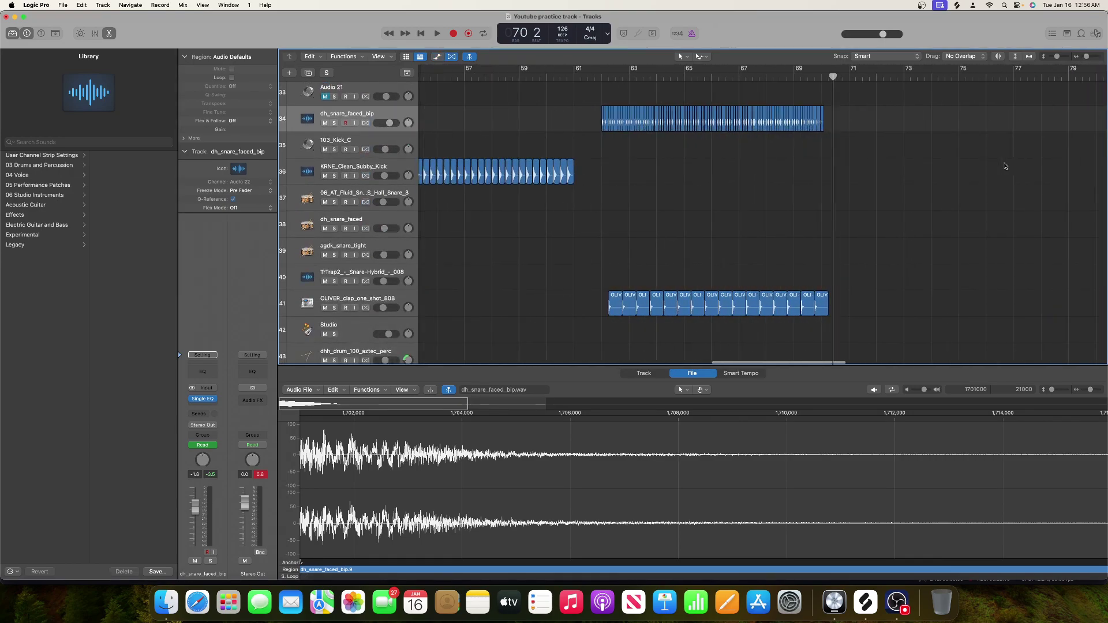
pyautogui.scroll(5, 1005, 166)
pyautogui.hscroll(-5, 1005, 166)
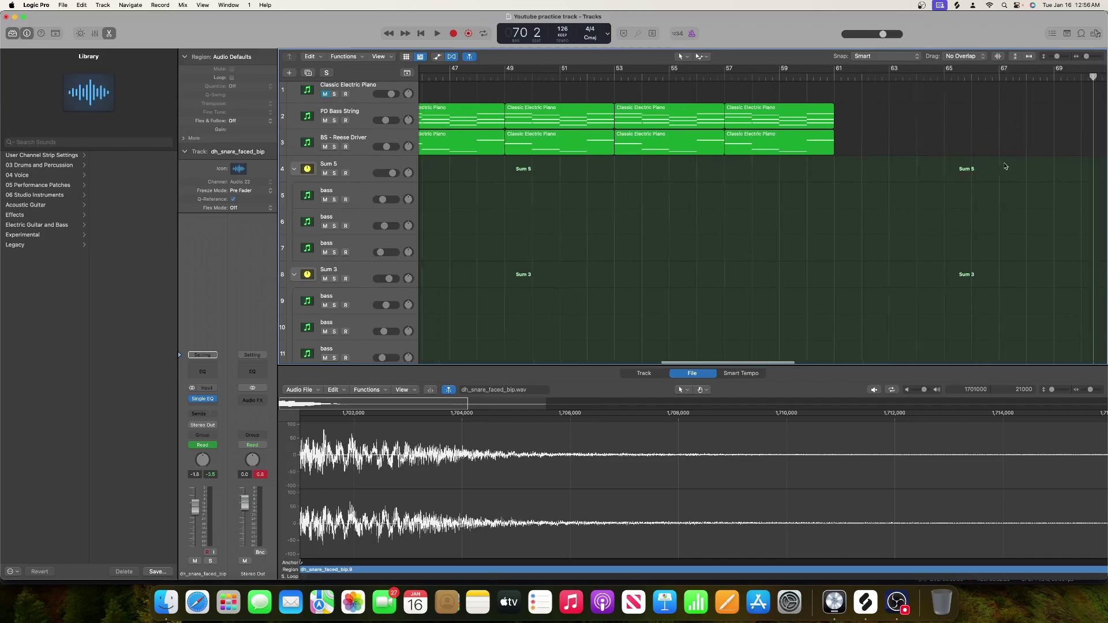
pyautogui.scroll(-5, 1005, 166)
pyautogui.hscroll(-5, 1005, 167)
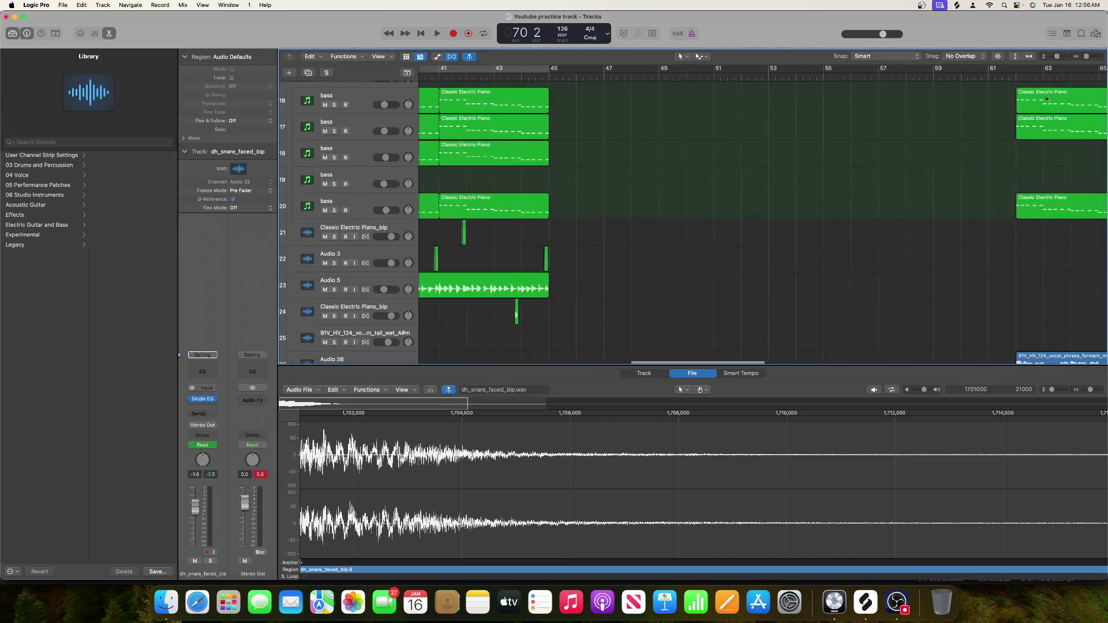
pyautogui.hotkey('ctrl', 'alt', 'Left')
pyautogui.hotkey('ctrl', 'alt', 'Left')
pyautogui.hotkey('ctrl', 'alt', 'Up')
pyautogui.hotkey('ctrl', 'alt', 'Up')
pyautogui.hotkey('ctrl', 'alt', 'Up')
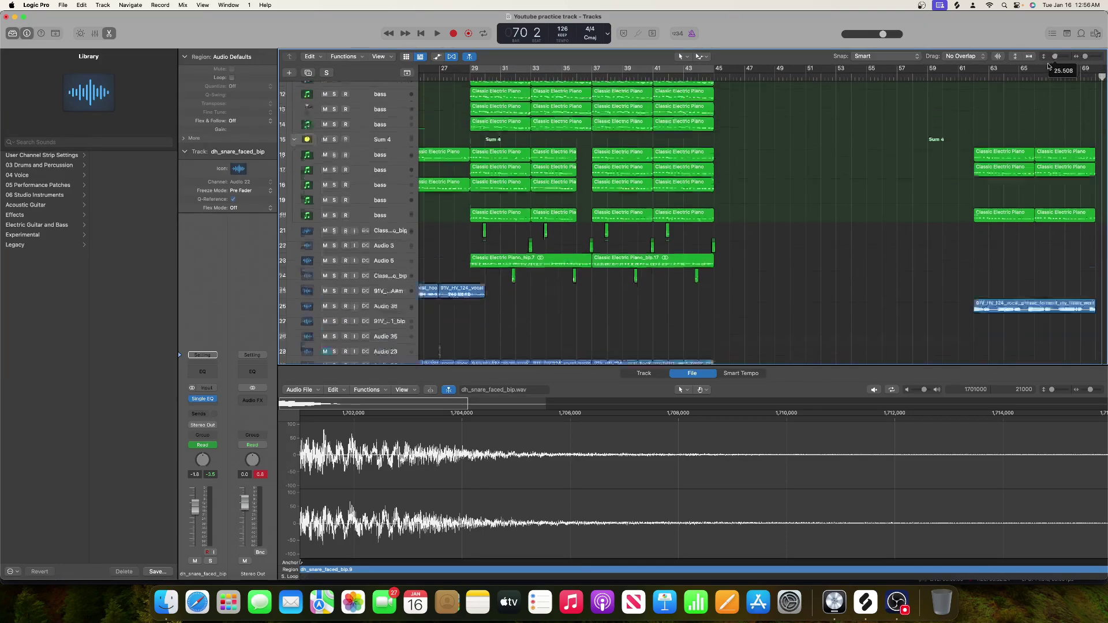
pyautogui.hscroll(-3, 866, 202)
pyautogui.click(732, 73)
pyautogui.moveTo(735, 72); pyautogui.dragTo(1058, 71)
pyautogui.press('space')
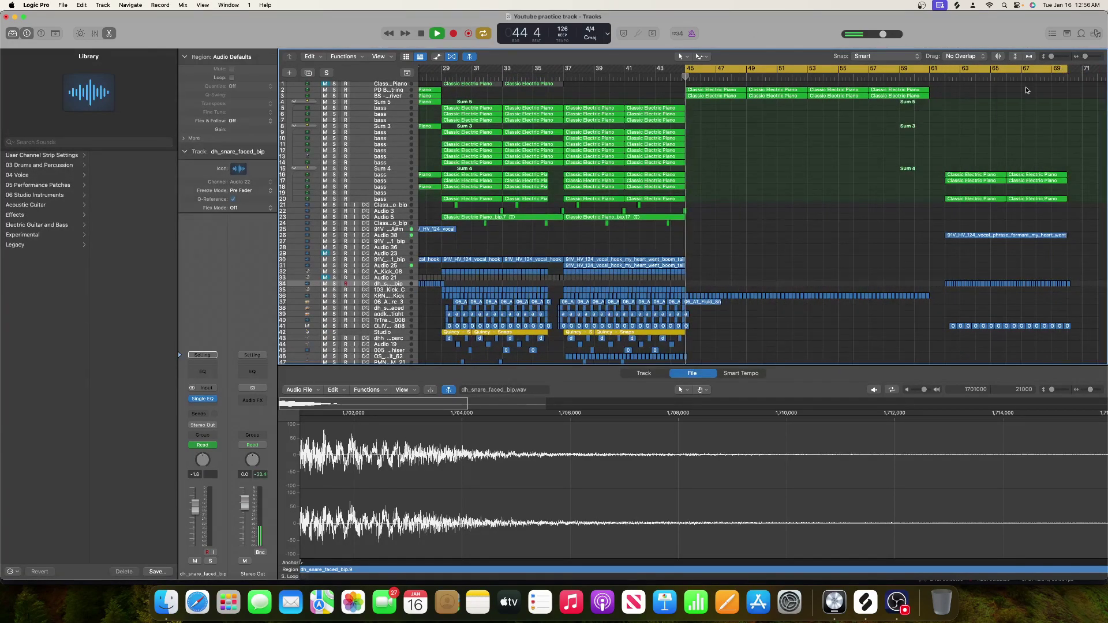
# Step: Copy the BRLY_ALVE_downsweep_stream and Crash regions from bar 37 to bar 45
pyautogui.scroll(-2, 892, 137)
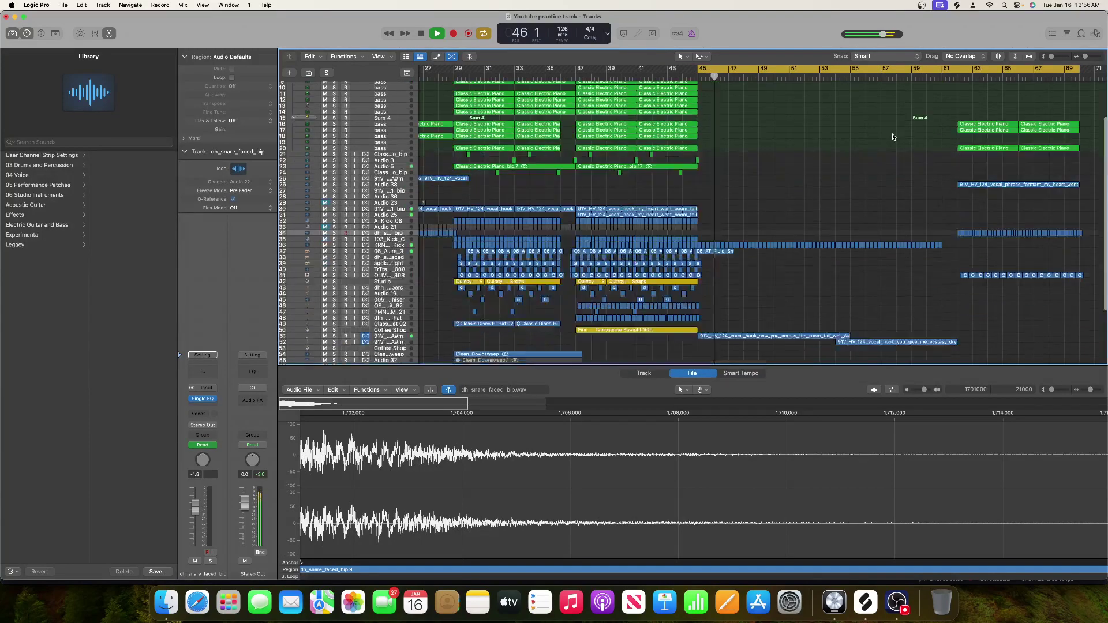
pyautogui.scroll(-5, 889, 141)
pyautogui.scroll(2, 886, 143)
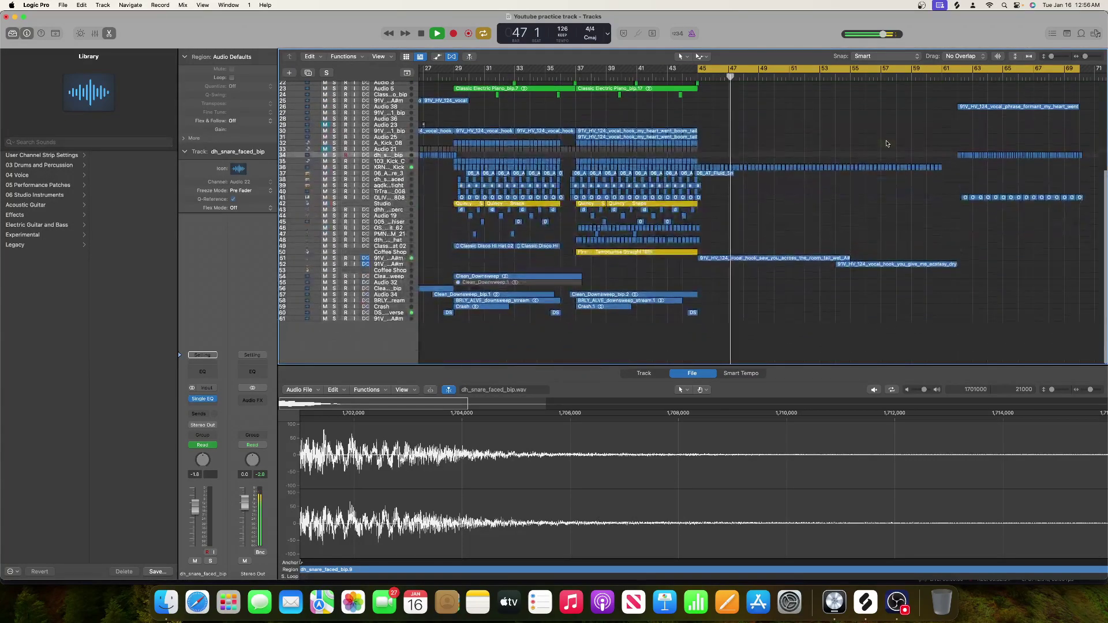
pyautogui.click(655, 297)
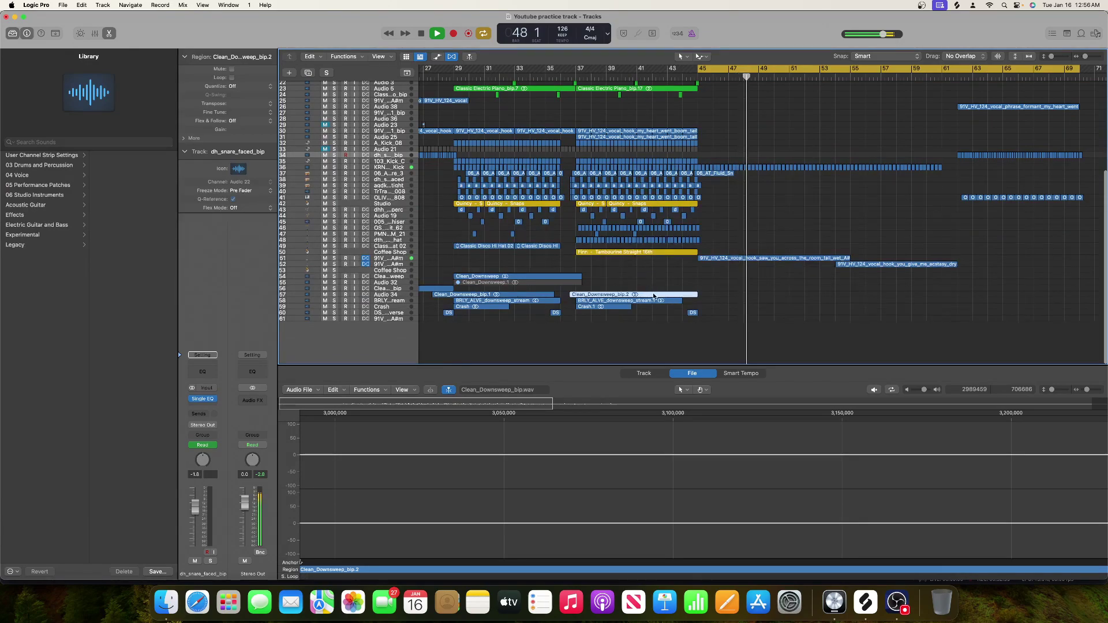
pyautogui.moveTo(617, 312); pyautogui.dragTo(738, 301)
pyautogui.scroll(10, 739, 301)
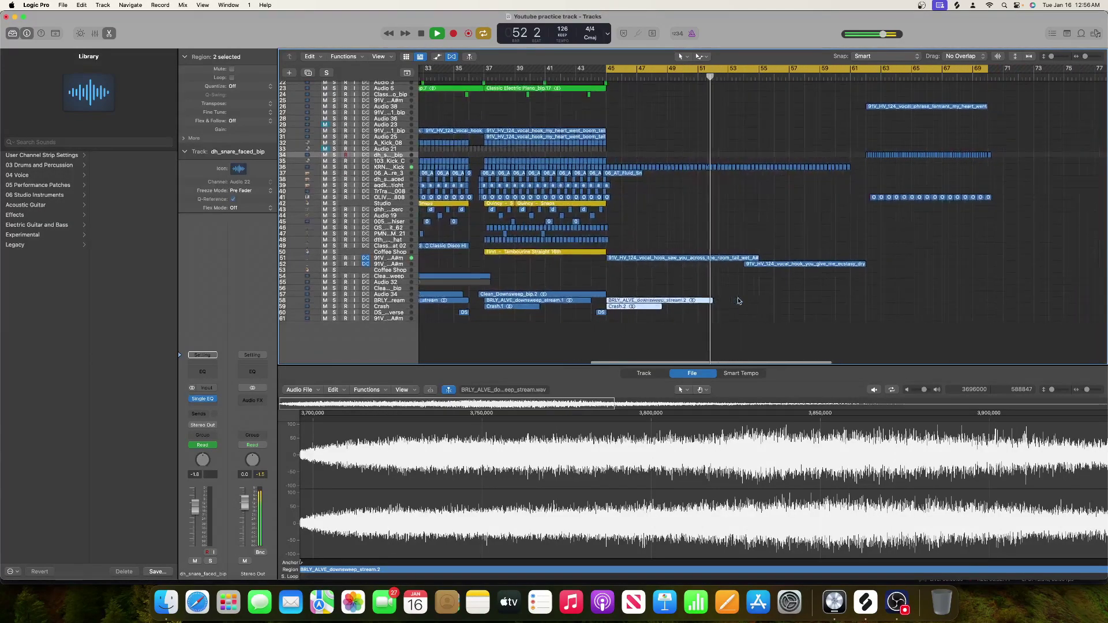
# Step: Copy the reverse crash region so that one copy leads into bar 62 and another into bar 54
pyautogui.scroll(-9, 737, 297)
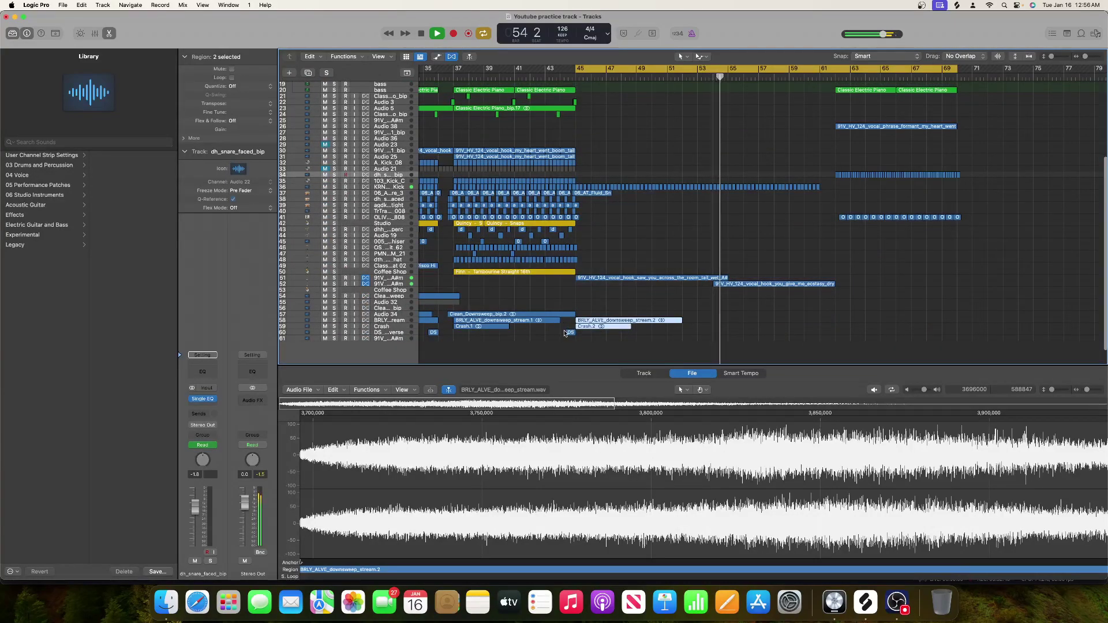
pyautogui.moveTo(570, 333); pyautogui.dragTo(829, 333)
pyautogui.scroll(2, 780, 327)
pyautogui.hscroll(-3, 780, 327)
pyautogui.scroll(5, 780, 327)
pyautogui.hscroll(4, 779, 327)
pyautogui.scroll(-8, 779, 327)
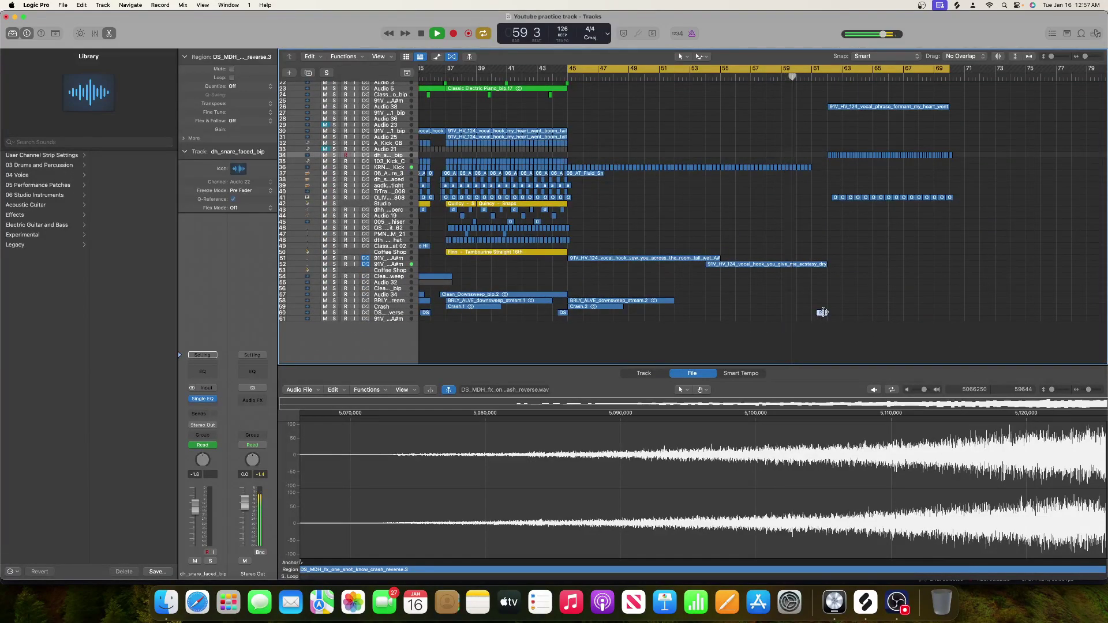
pyautogui.moveTo(819, 312); pyautogui.dragTo(698, 315)
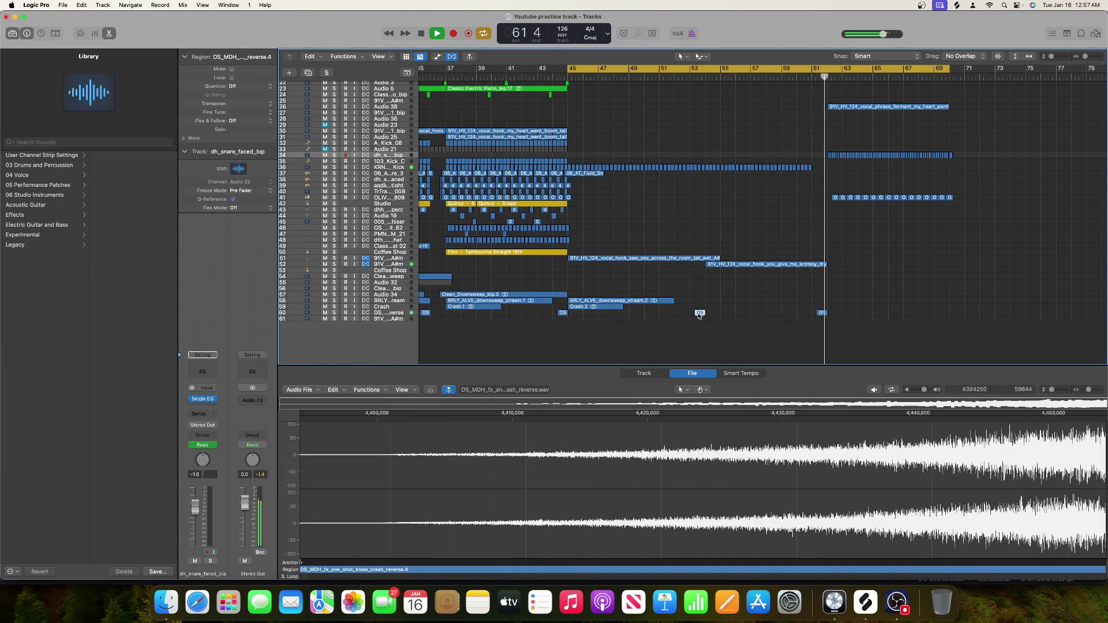
# Step: Play through the bar 62 to 70 build-up to review how its layered tracks work together
pyautogui.scroll(5, 698, 316)
pyautogui.hscroll(3, 699, 315)
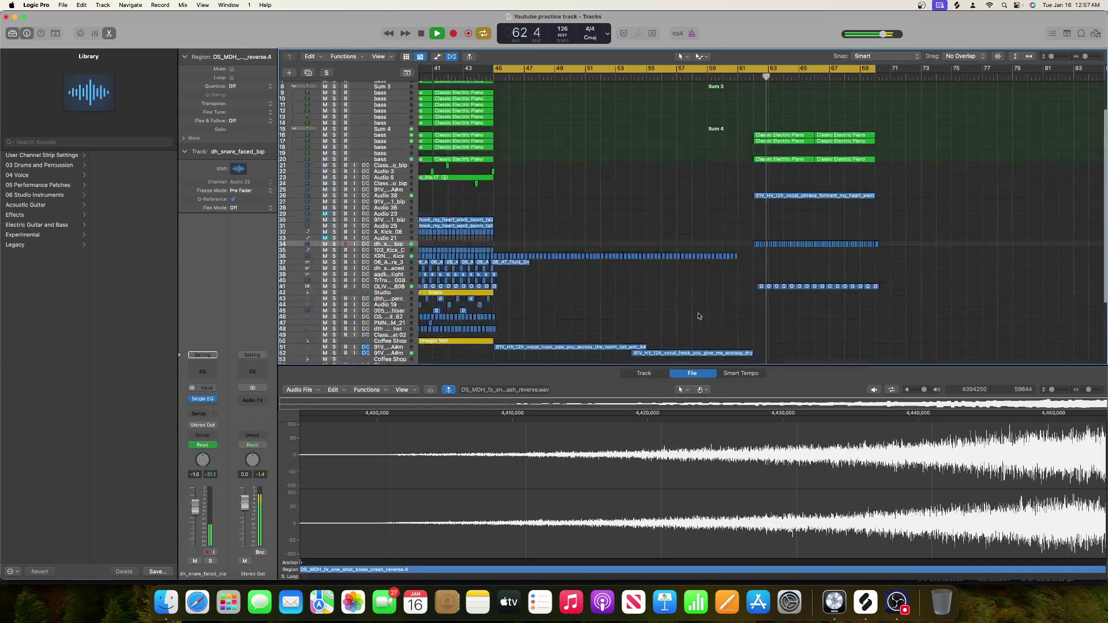
pyautogui.scroll(3, 698, 315)
pyautogui.hscroll(-3, 699, 315)
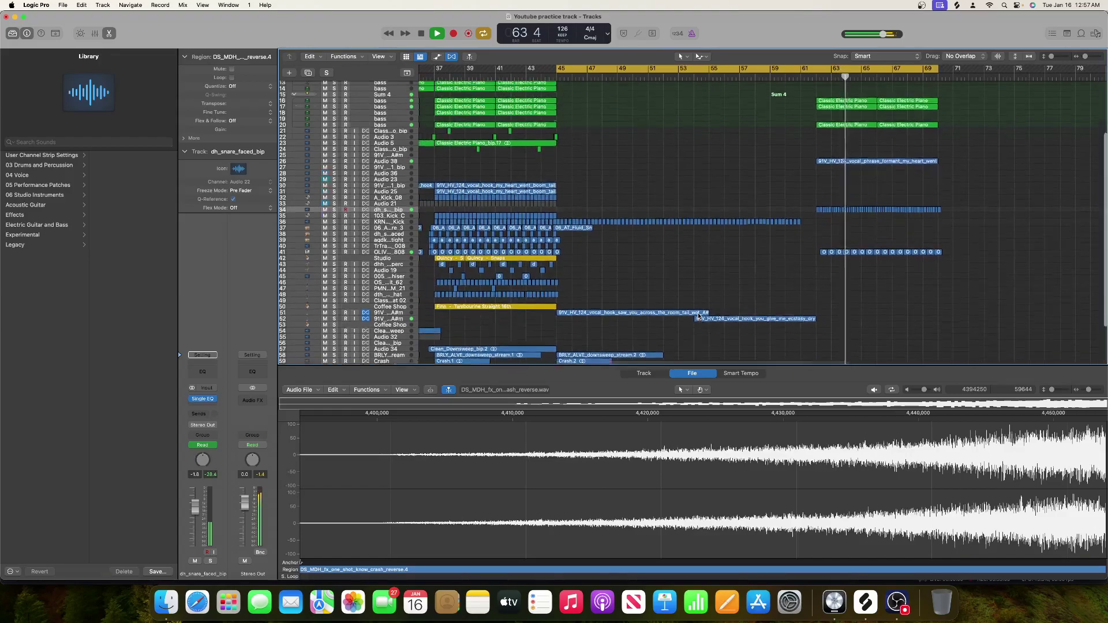
pyautogui.hscroll(3, 699, 316)
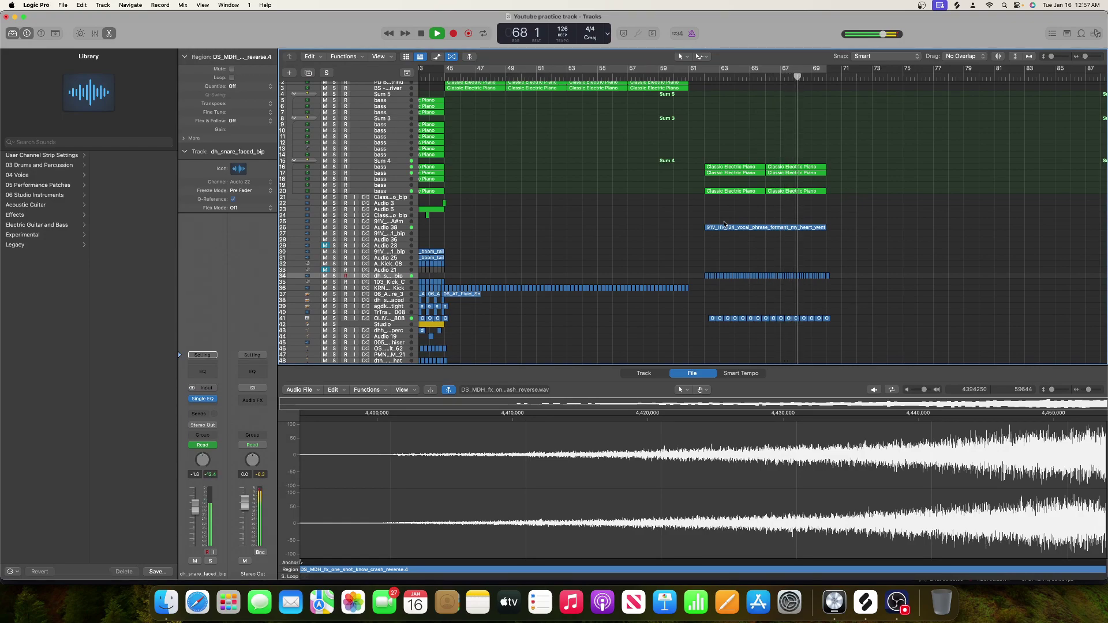
pyautogui.hscroll(2, 725, 225)
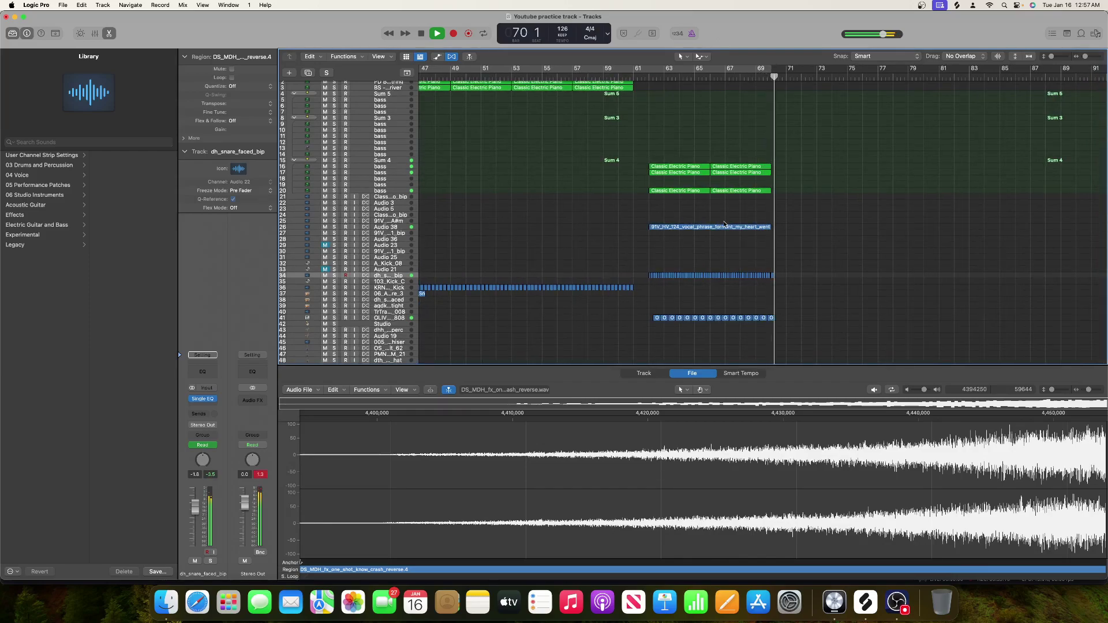
# Step: Stop playback and copy track 27's vocal hook region at bar 17 so that the copy leads into bar 62
pyautogui.hscroll(-5, 724, 224)
pyautogui.press('space')
pyautogui.scroll(-3, 683, 201)
pyautogui.hscroll(-10, 675, 199)
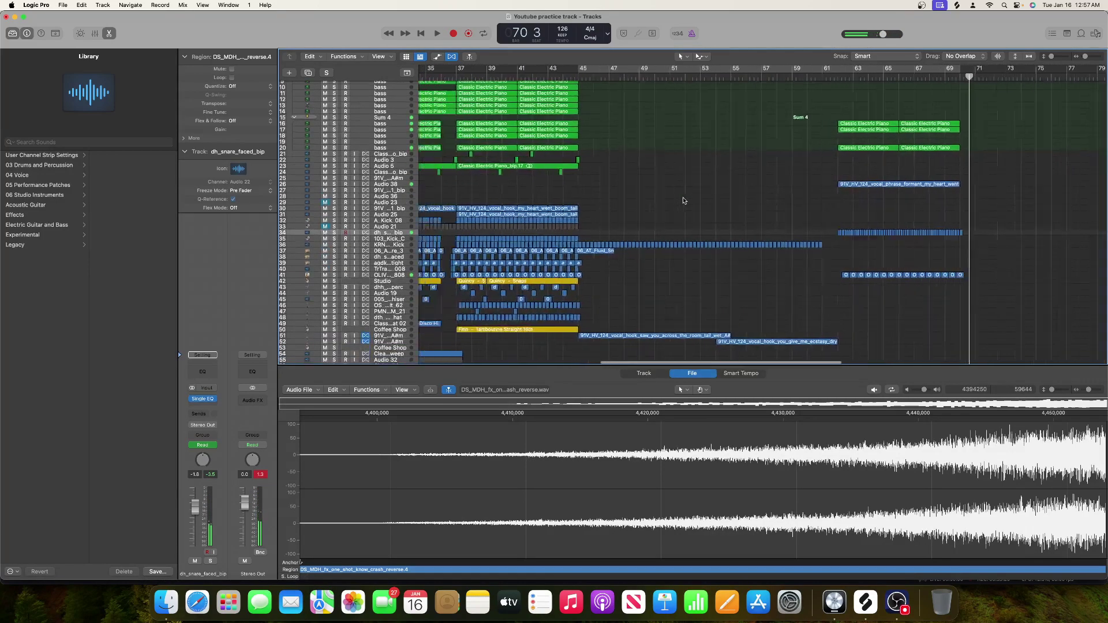
pyautogui.hscroll(-5, 591, 220)
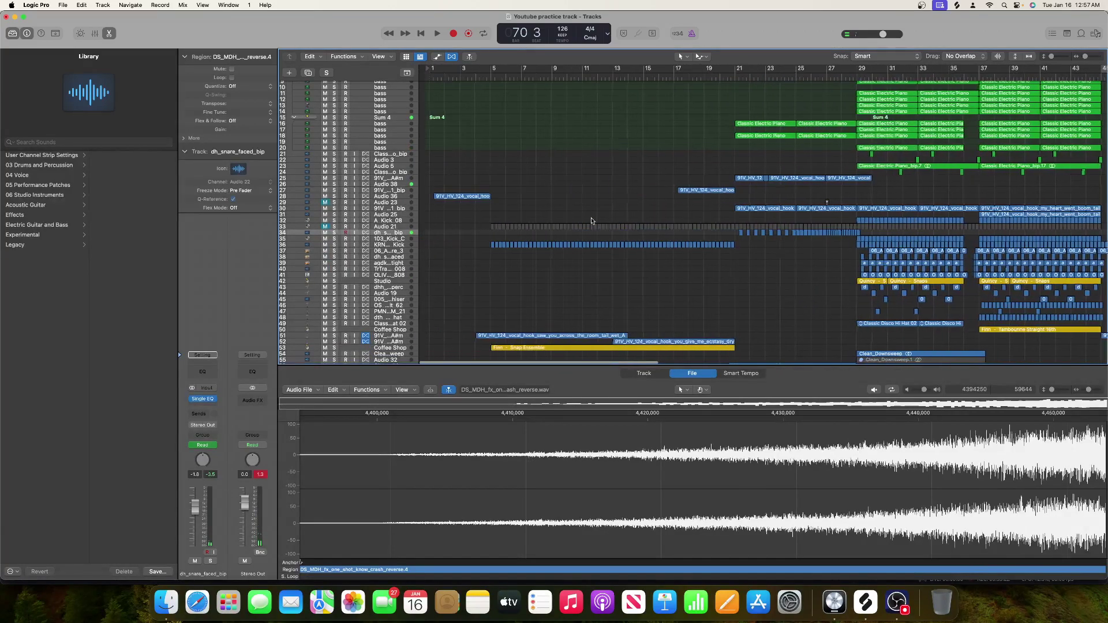
pyautogui.scroll(-3, 595, 221)
pyautogui.scroll(3, 595, 221)
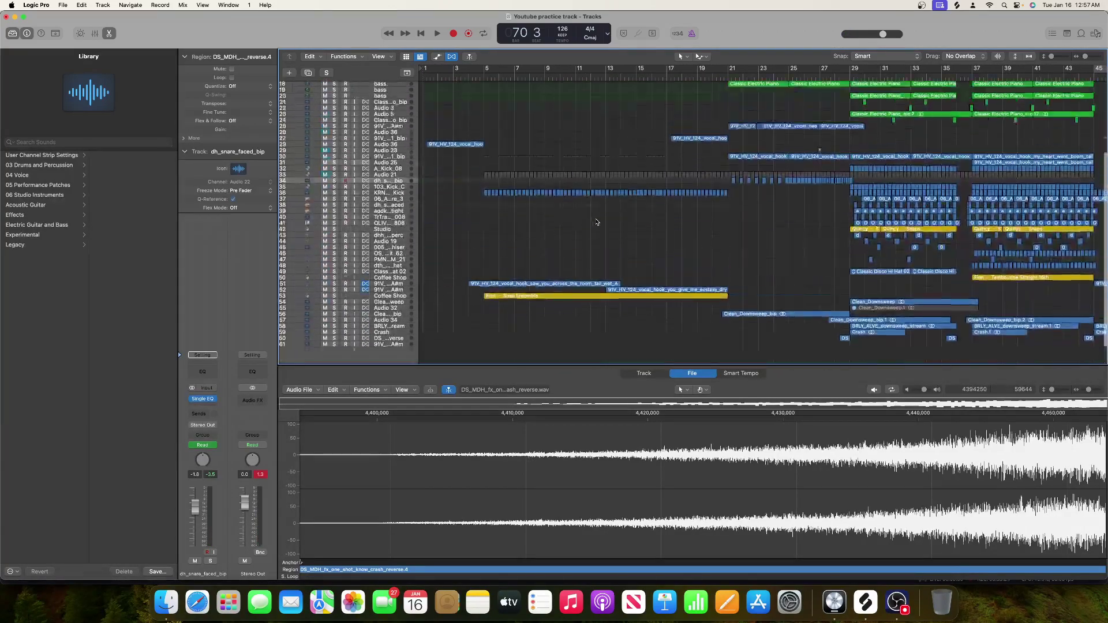
pyautogui.moveTo(684, 199); pyautogui.dragTo(1097, 196)
pyautogui.moveTo(1090, 198); pyautogui.dragTo(772, 201)
pyautogui.click(553, 198)
# Step: Fill bars 45 to 70 of track 30 with copies of its vocal hook regions from bars 21 to 29, looping one up to bar 62
pyautogui.hscroll(-10, 558, 203)
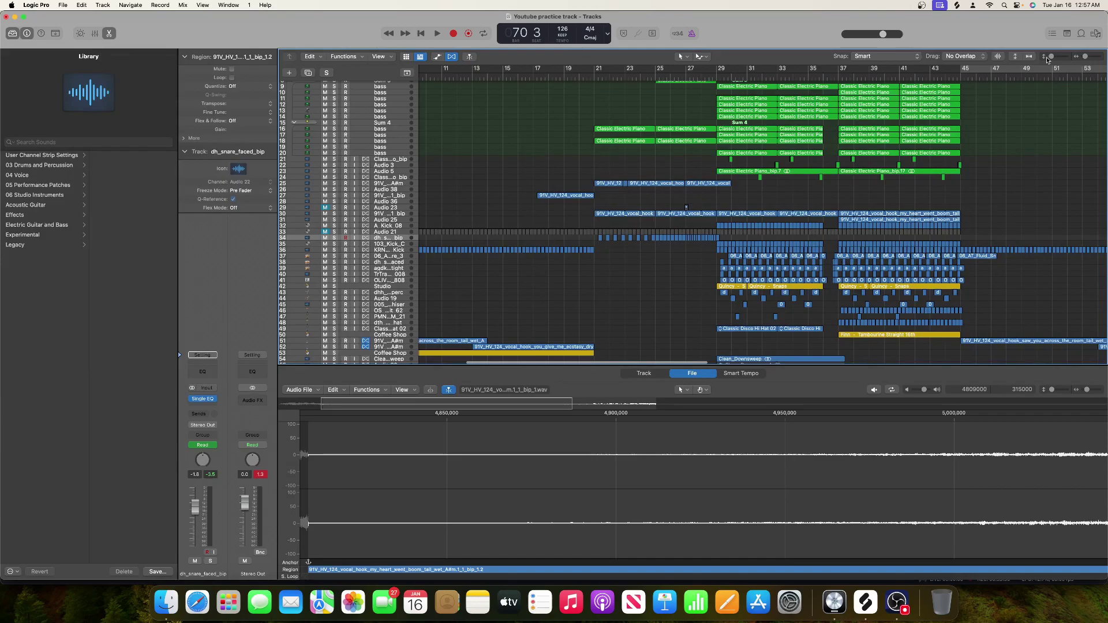
pyautogui.moveTo(1052, 59); pyautogui.dragTo(1056, 57)
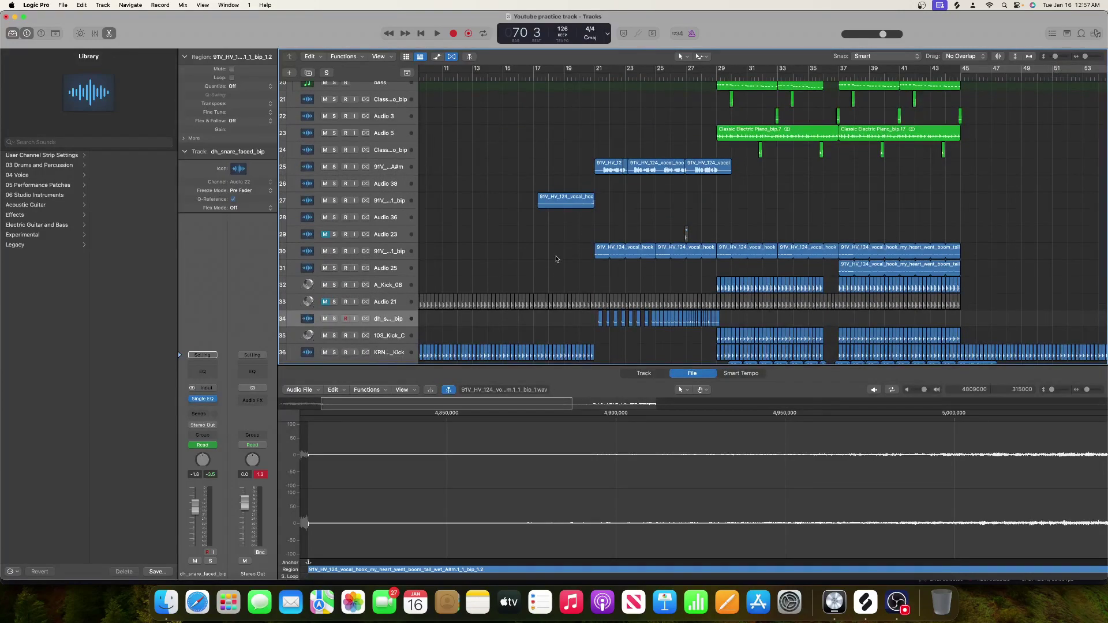
pyautogui.moveTo(557, 259); pyautogui.dragTo(710, 246)
pyautogui.moveTo(598, 250); pyautogui.dragTo(966, 250)
pyautogui.hscroll(5, 966, 249)
pyautogui.hscroll(3, 967, 250)
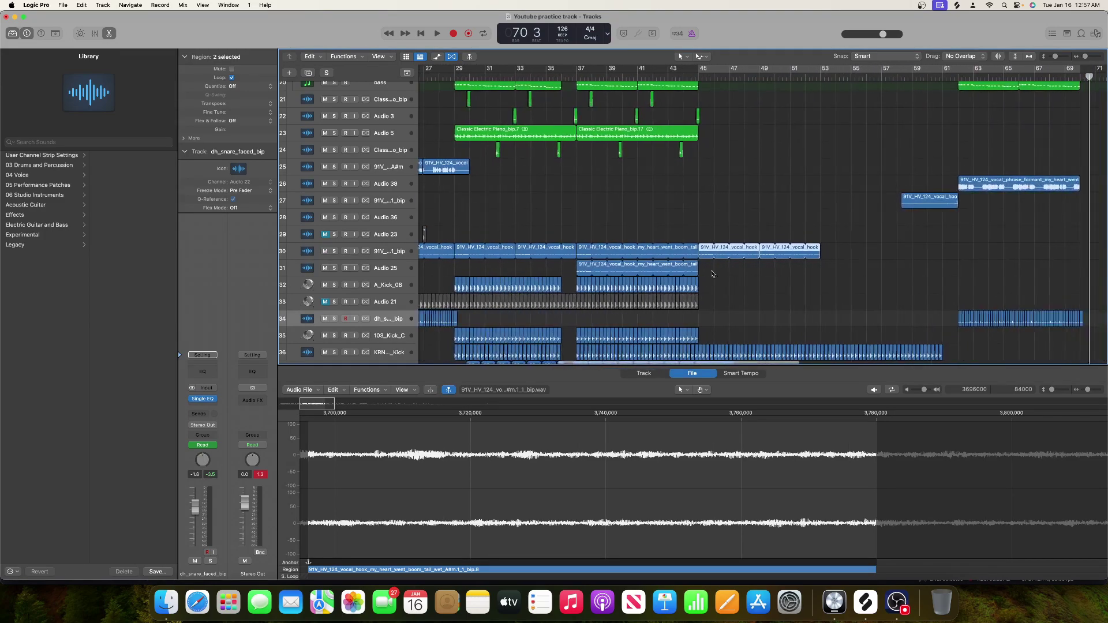
pyautogui.moveTo(703, 250); pyautogui.dragTo(945, 245)
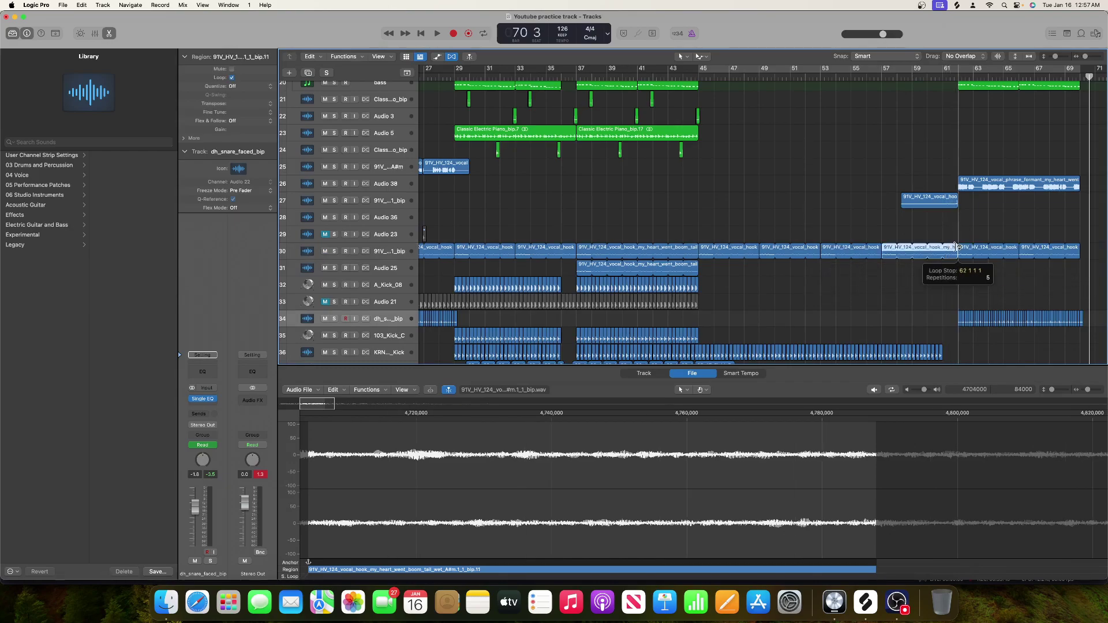
# Step: Copy Audio 25's vocal hook region from bar 37 to bar 62 and play the build-up
pyautogui.moveTo(580, 269); pyautogui.dragTo(963, 267)
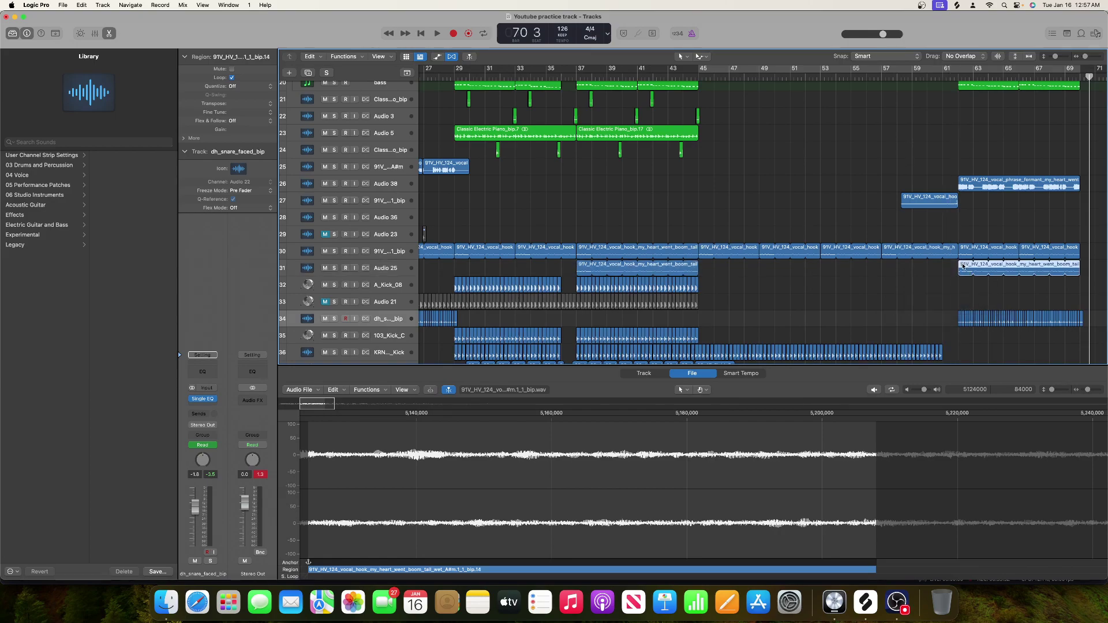
pyautogui.hscroll(3, 963, 267)
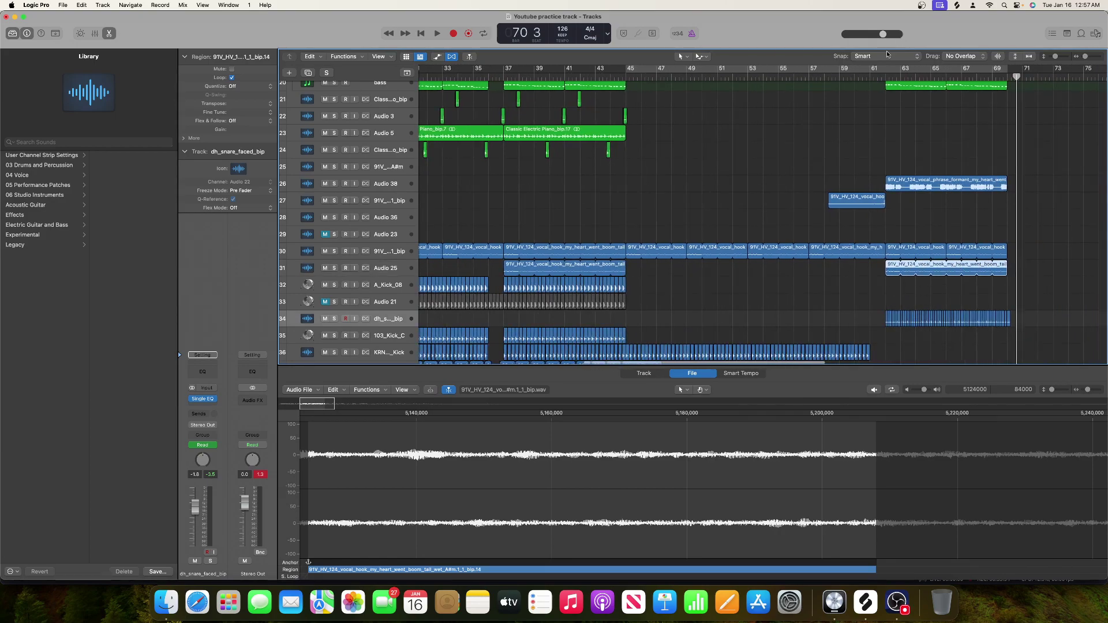
pyautogui.doubleClick(856, 74)
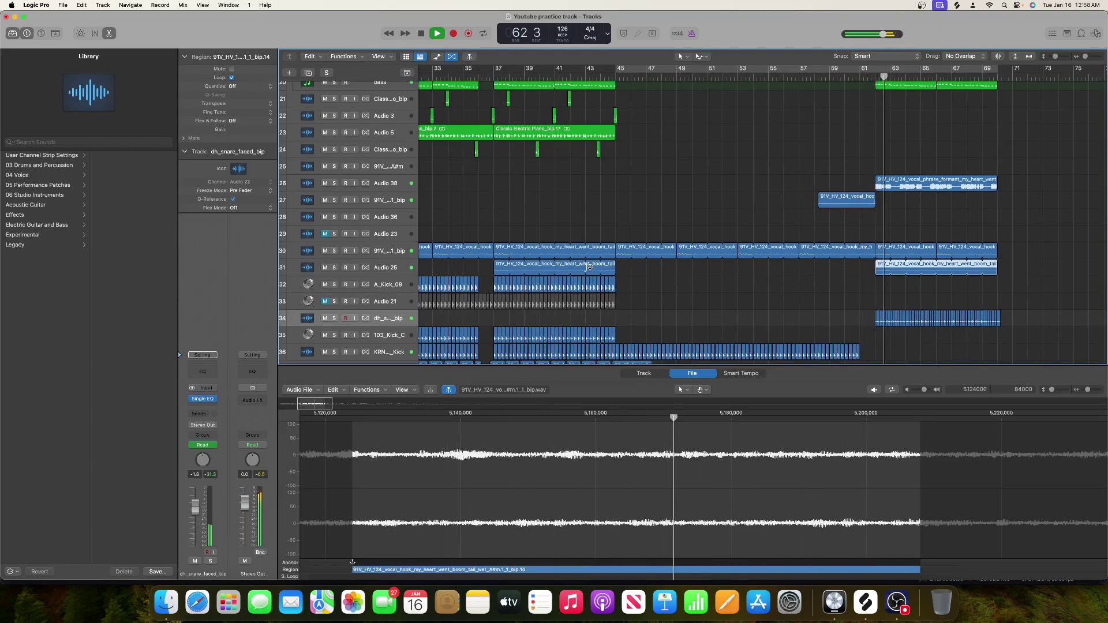
# Step: Duplicate the Audio 25 track with its settings and move the bar 62 vocal hook region onto the new track
pyautogui.click(393, 271)
pyautogui.press('cmd+d')
pyautogui.press('space')
pyautogui.click(892, 270)
pyautogui.moveTo(881, 266); pyautogui.dragTo(885, 281)
# Step: Play the earlier section from bar 21 to compare its vocal layers with the new section
pyautogui.hscroll(-15, 724, 92)
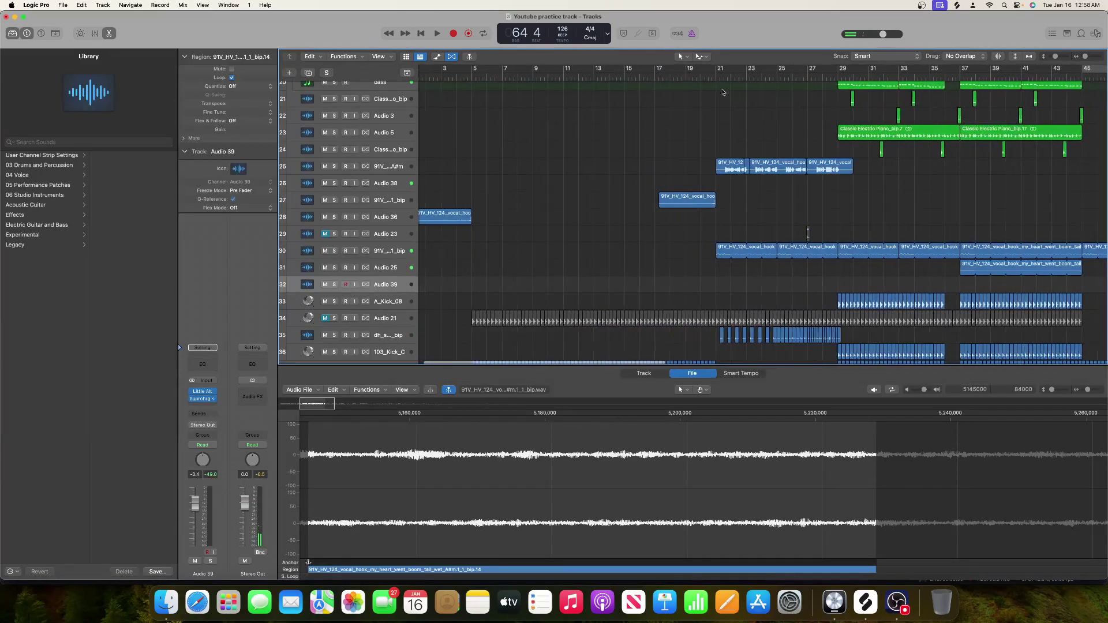
pyautogui.press('space')
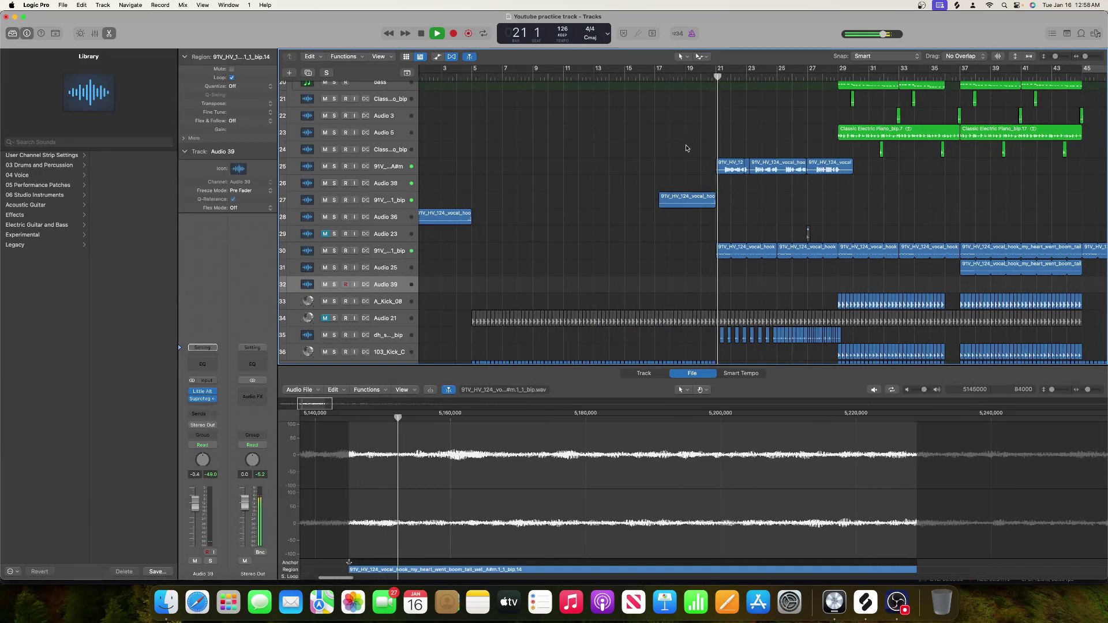
pyautogui.hscroll(10, 687, 148)
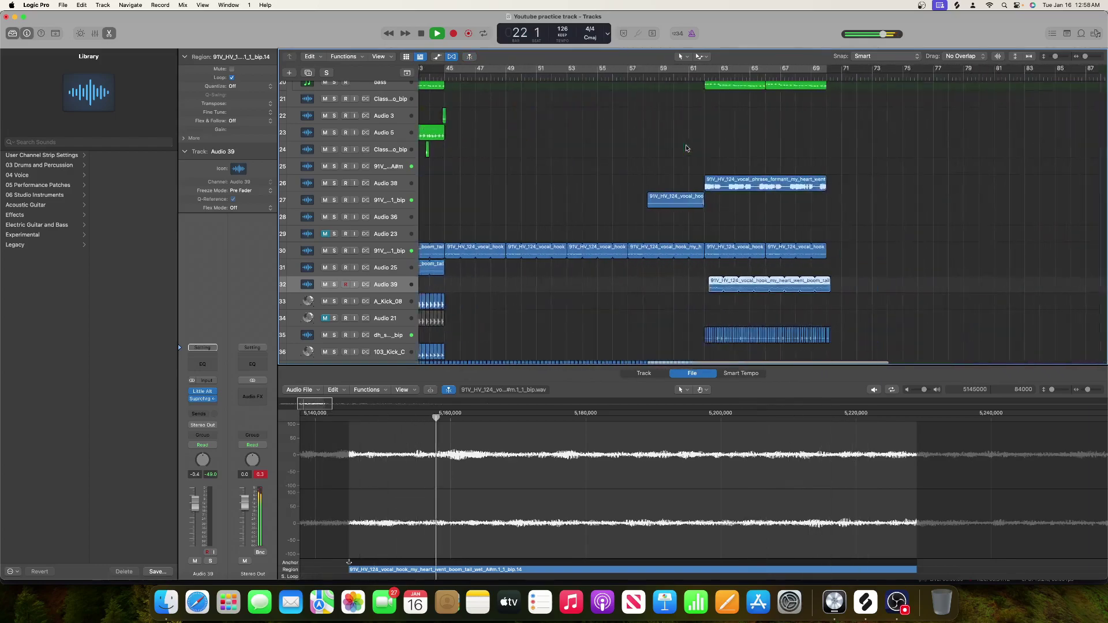
# Step: Try the section without Audio 39's vocal hook and track 30's hooks between bars 45 and 62, and restore the deleted regions
pyautogui.press('Delete')
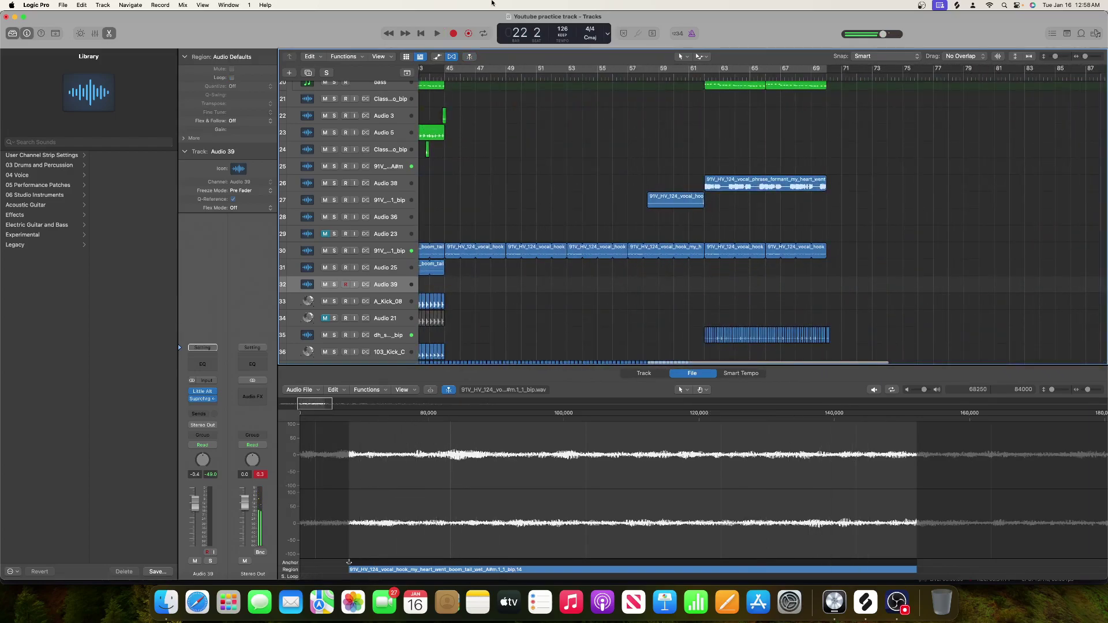
pyautogui.hscroll(-5, 531, 155)
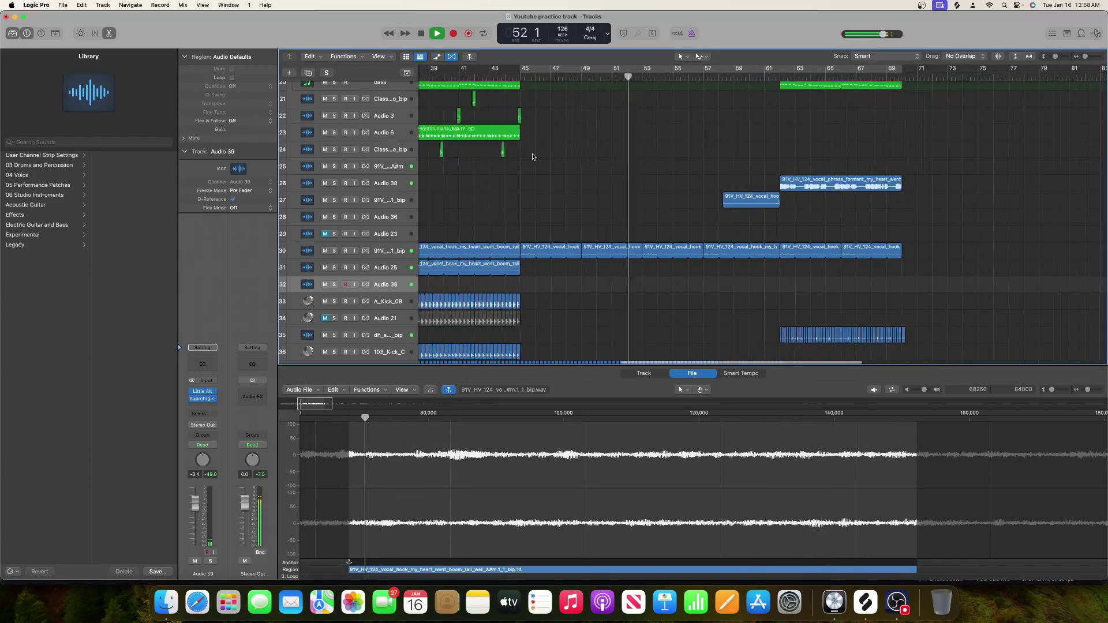
pyautogui.moveTo(627, 233); pyautogui.dragTo(780, 264)
pyautogui.press('Delete')
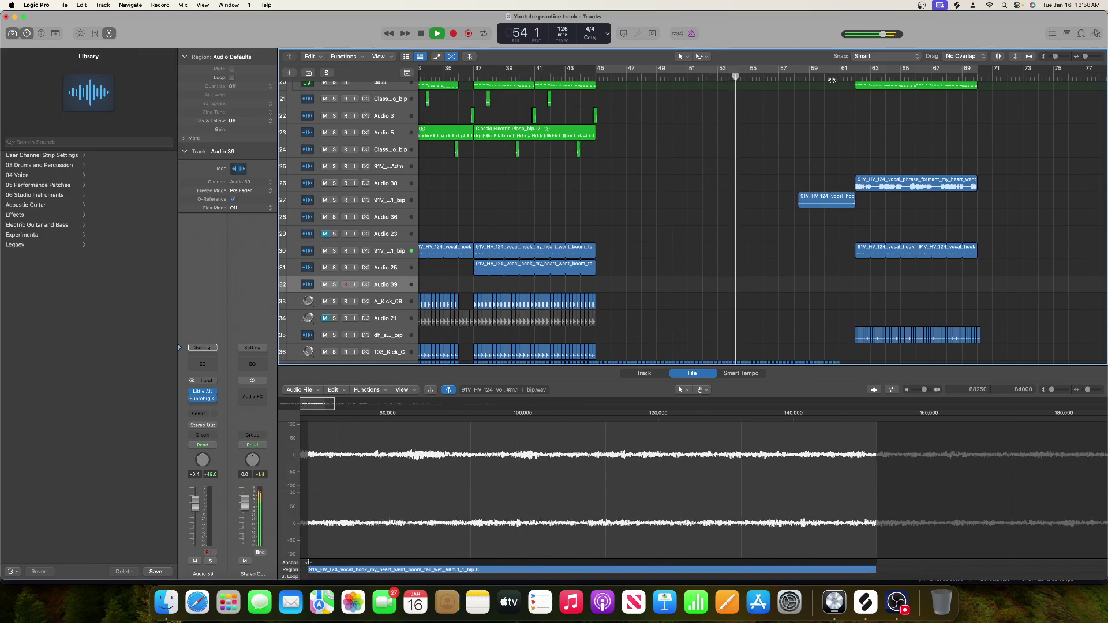
pyautogui.hscroll(3, 832, 76)
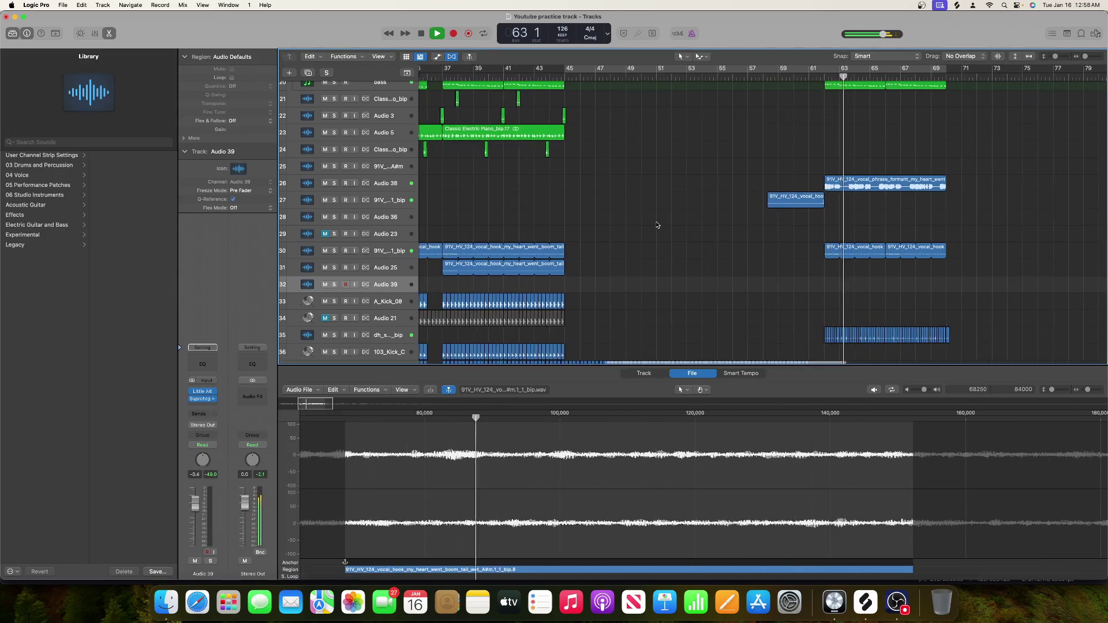
pyautogui.hscroll(-15, 657, 225)
pyautogui.press('space')
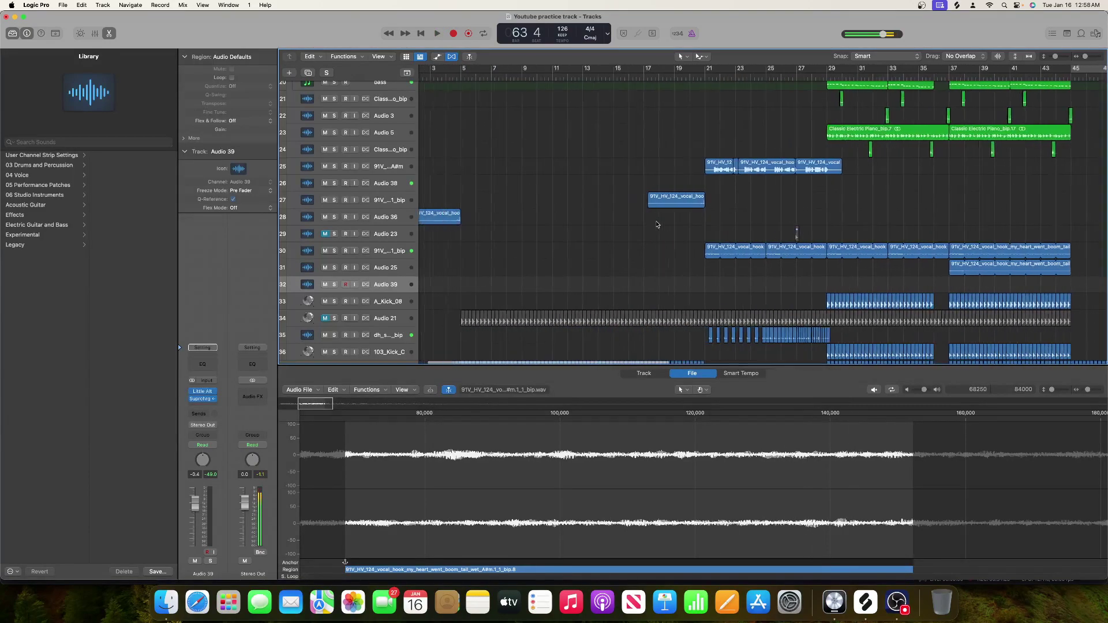
pyautogui.hscroll(10, 657, 224)
pyautogui.moveTo(656, 238); pyautogui.dragTo(826, 277)
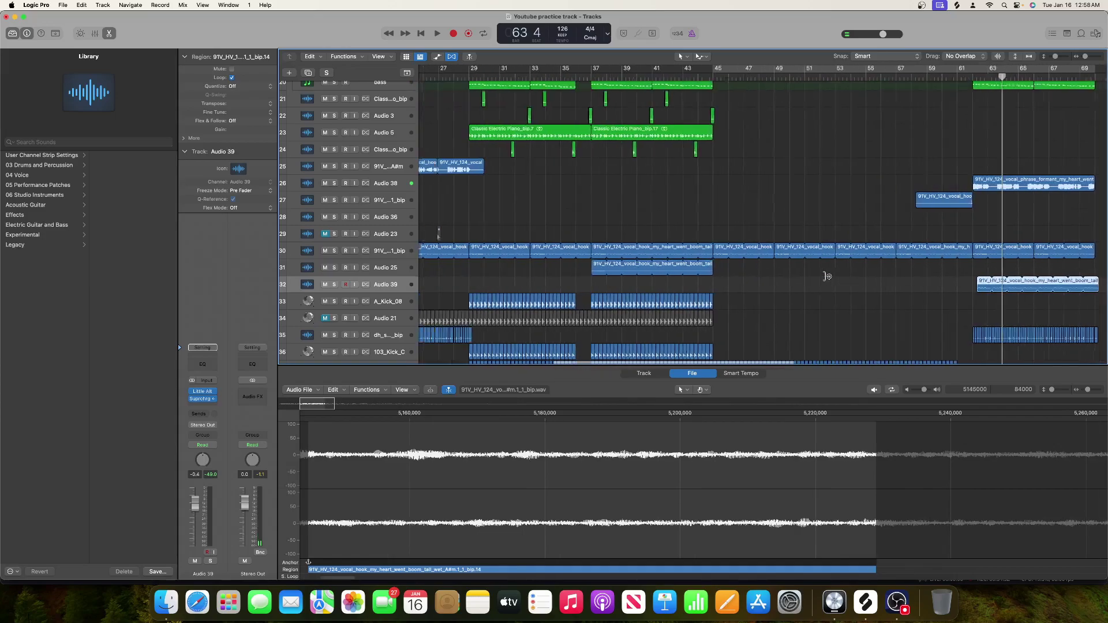
# Step: Extend the A_Kick_08 pattern on the muted Audio 21 track through bar 70 by copying its regions from bars 29 to 45
pyautogui.hscroll(-8, 826, 277)
pyautogui.moveTo(1015, 321); pyautogui.dragTo(734, 317)
pyautogui.moveTo(1006, 317); pyautogui.dragTo(733, 317)
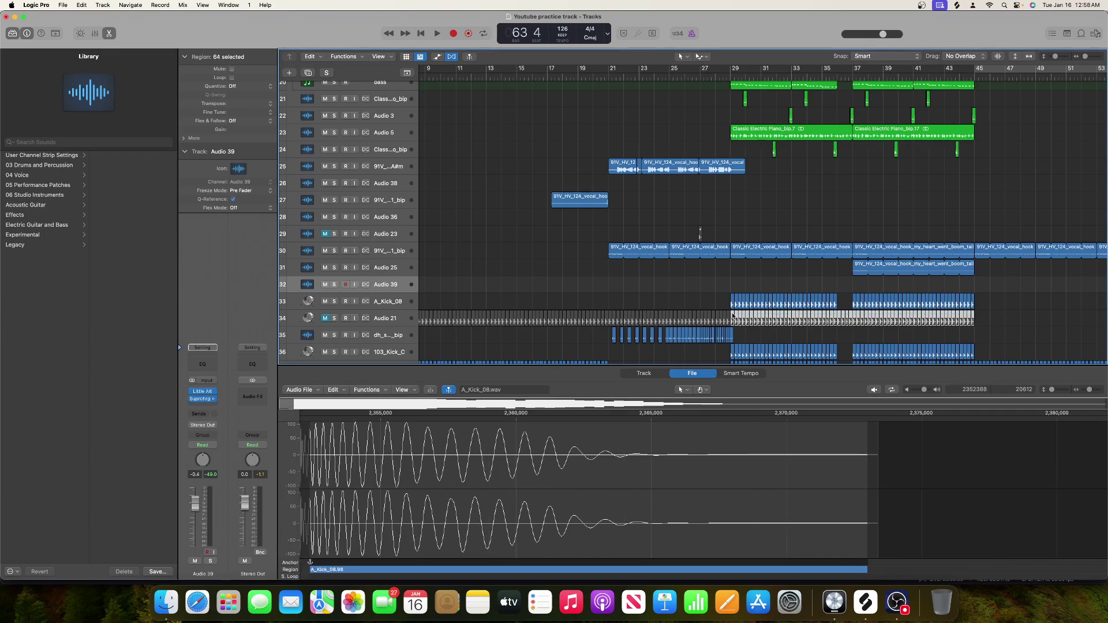
pyautogui.moveTo(732, 316); pyautogui.dragTo(974, 314)
pyautogui.scroll(15, 975, 314)
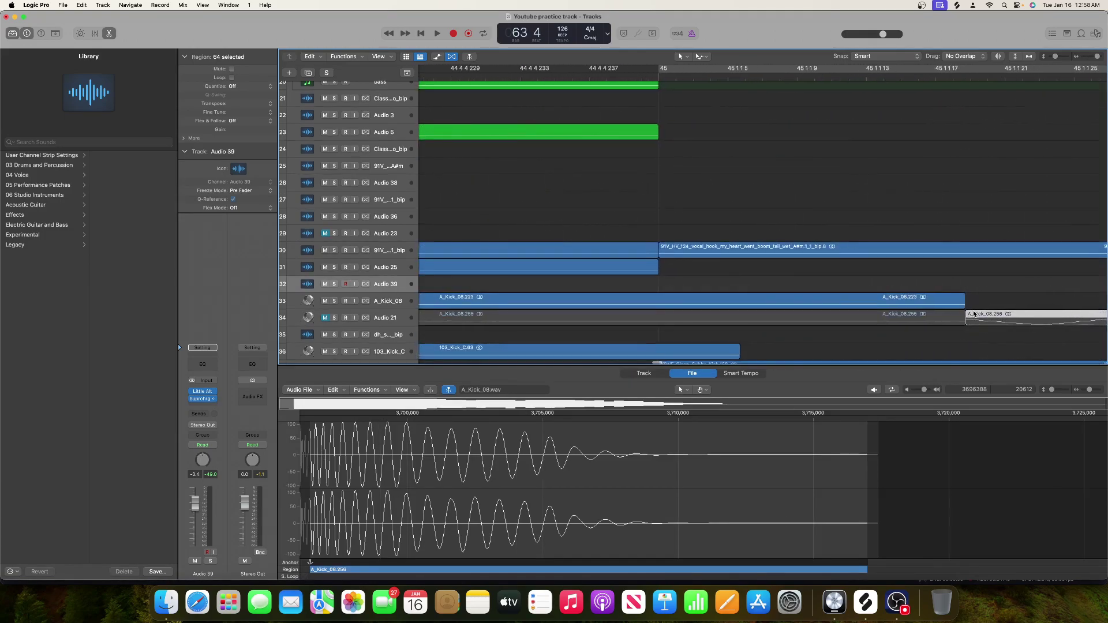
pyautogui.moveTo(1096, 56); pyautogui.dragTo(1066, 156)
pyautogui.moveTo(981, 312); pyautogui.dragTo(944, 315)
pyautogui.hscroll(5, 1003, 317)
pyautogui.hscroll(2, 1003, 317)
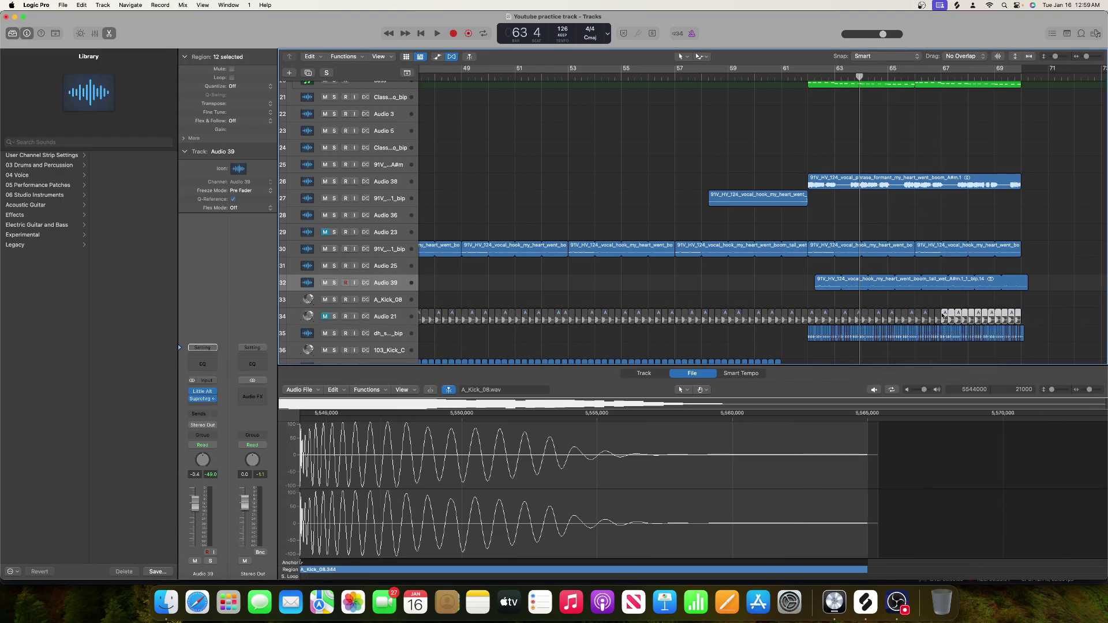
# Step: Align Audio 39's vocal hook region with the start of bar 62 and play from just before bar 45
pyautogui.moveTo(833, 283); pyautogui.dragTo(826, 283)
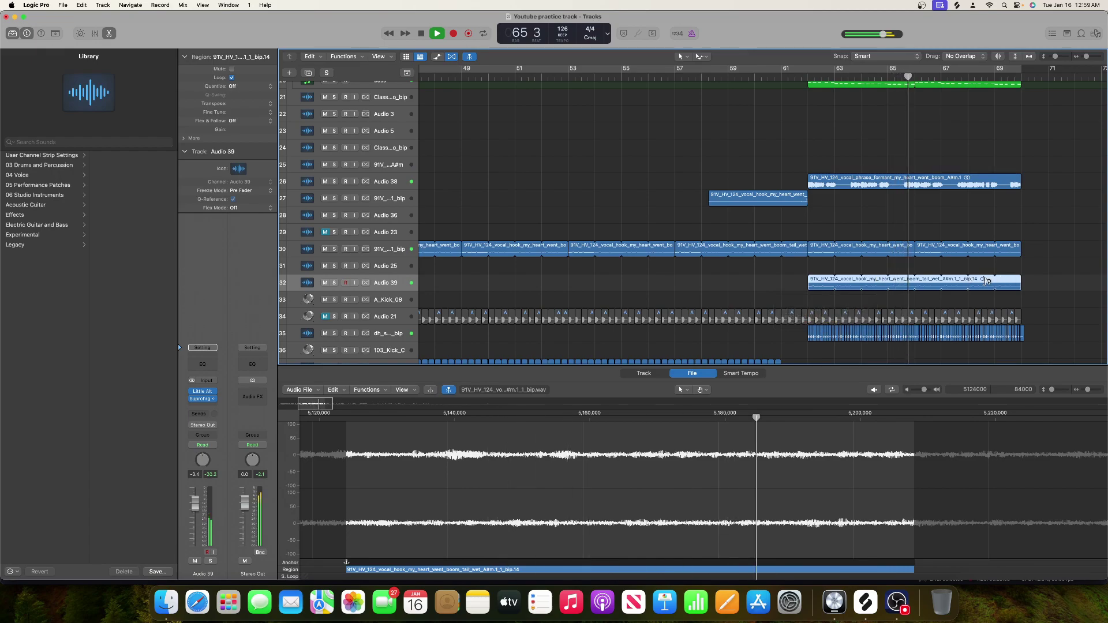
pyautogui.press('cmd+Left')
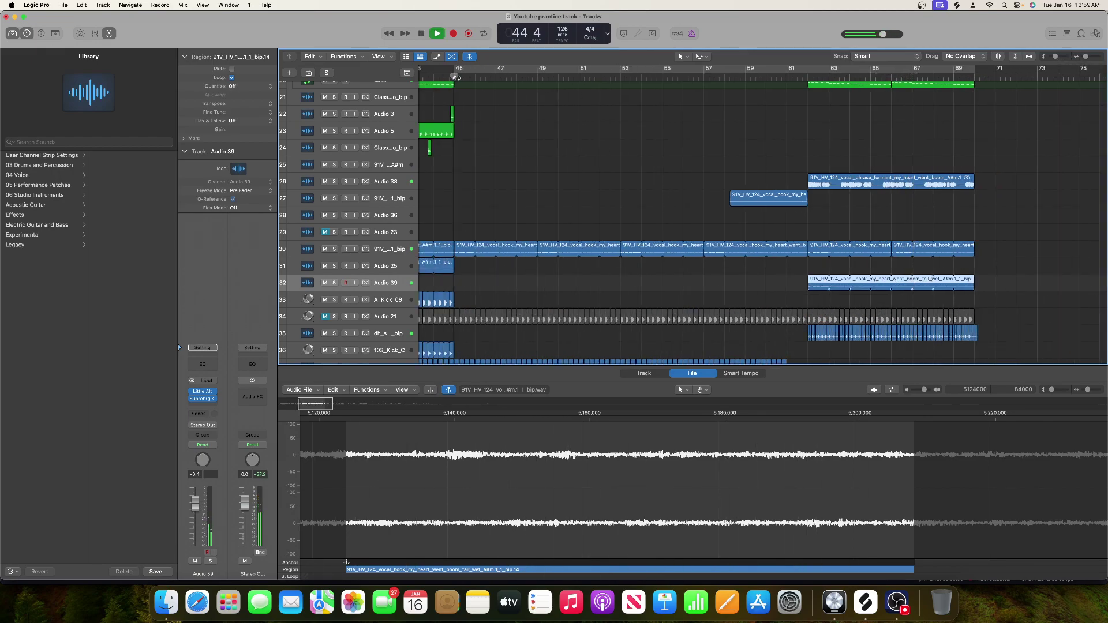
pyautogui.hscroll(-3, 475, 150)
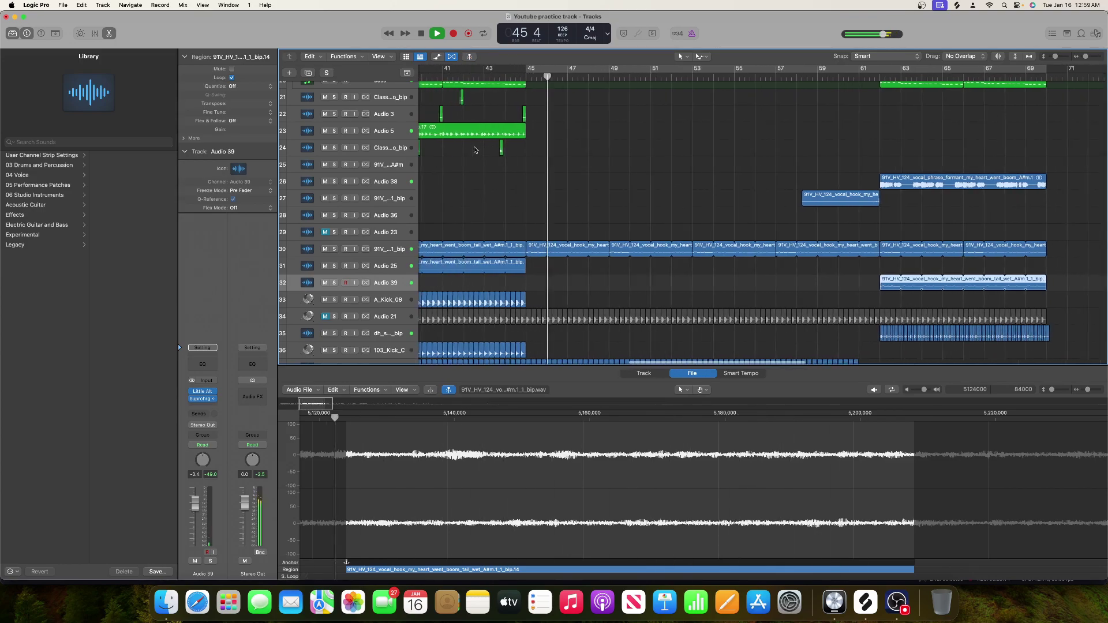
# Step: Review the bass, vocal and kick layers of the section while it plays on from bar 45
pyautogui.scroll(1, 563, 175)
pyautogui.scroll(3, 562, 175)
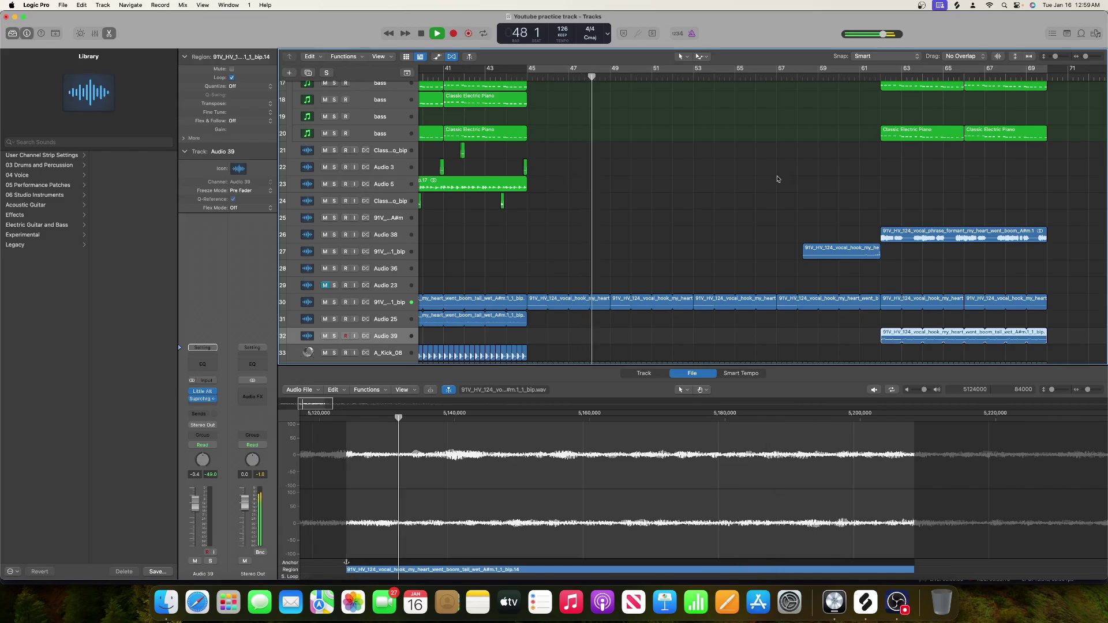
pyautogui.scroll(3, 768, 180)
pyautogui.scroll(-5, 766, 180)
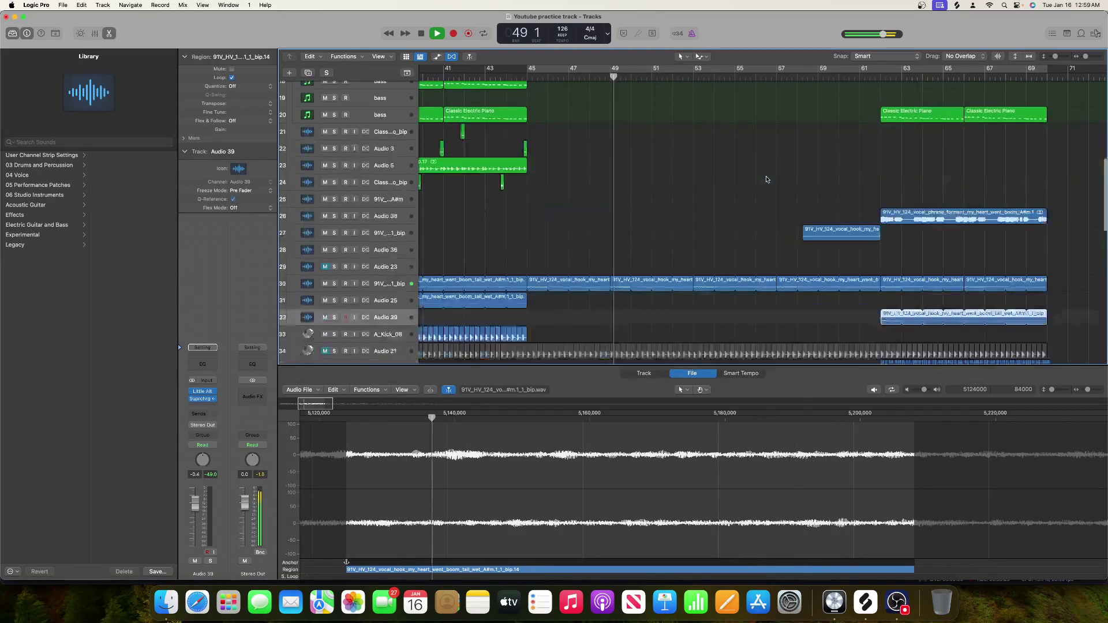
pyautogui.scroll(8, 766, 177)
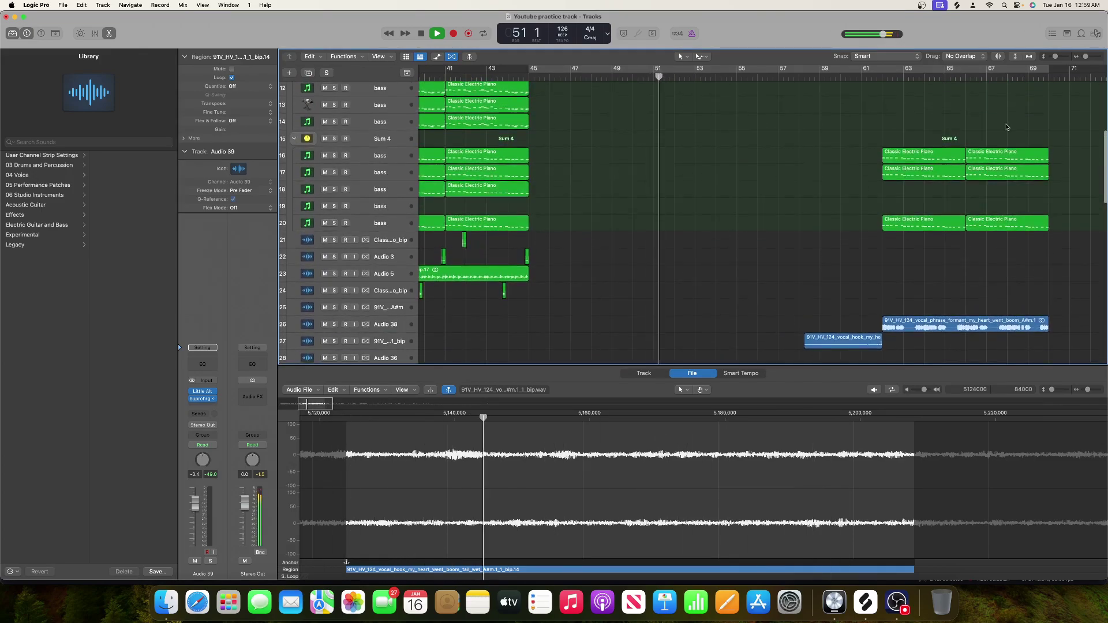
pyautogui.moveTo(1055, 56); pyautogui.dragTo(1051, 60)
pyautogui.scroll(-3, 922, 164)
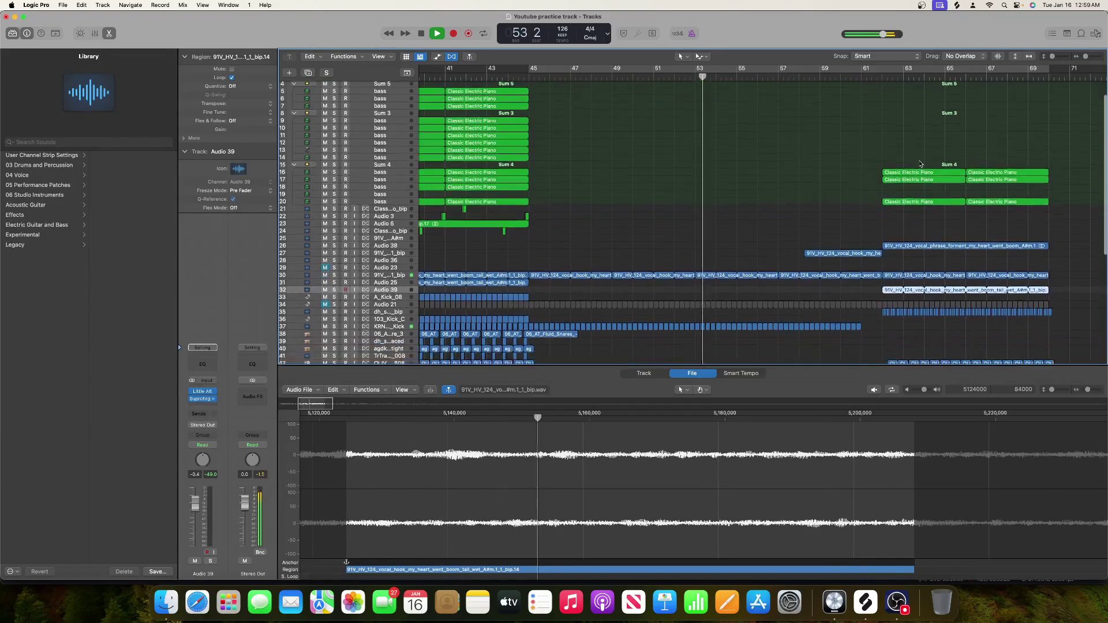
pyautogui.scroll(5, 921, 164)
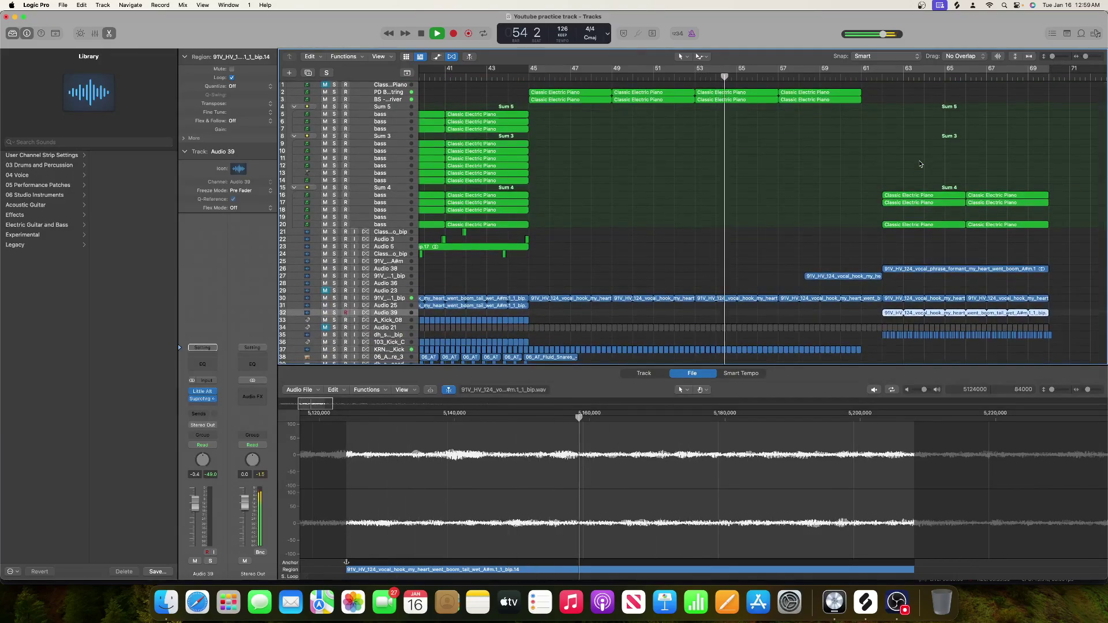
# Step: Copy the Crash region from bar 45 to bar 54, directly after the reverse crash
pyautogui.scroll(-20, 921, 165)
pyautogui.scroll(1, 921, 166)
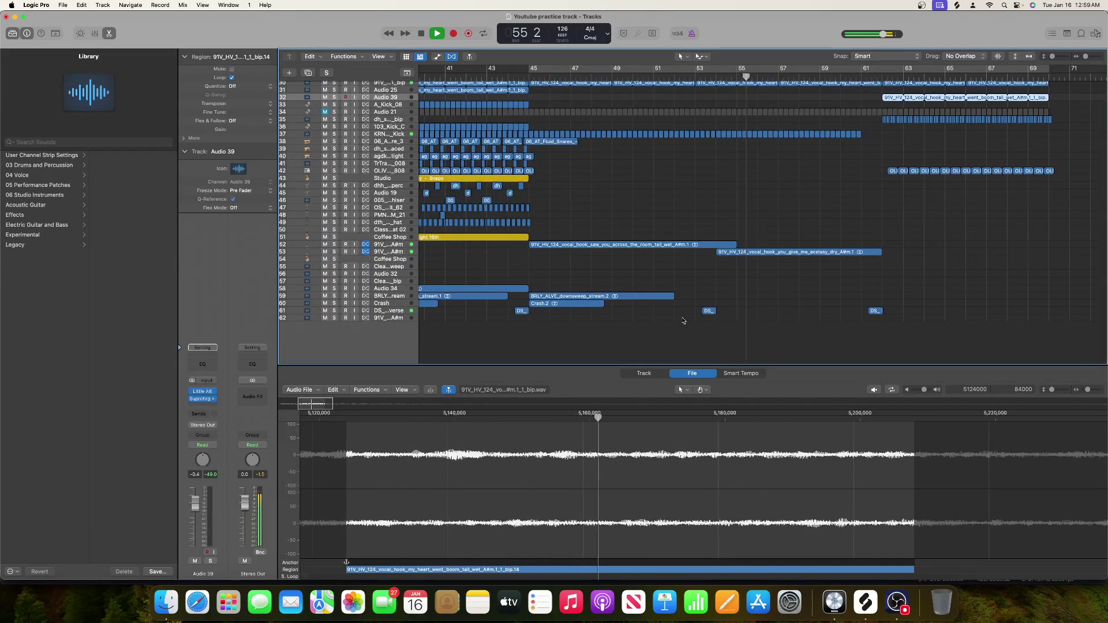
pyautogui.moveTo(563, 303); pyautogui.dragTo(742, 304)
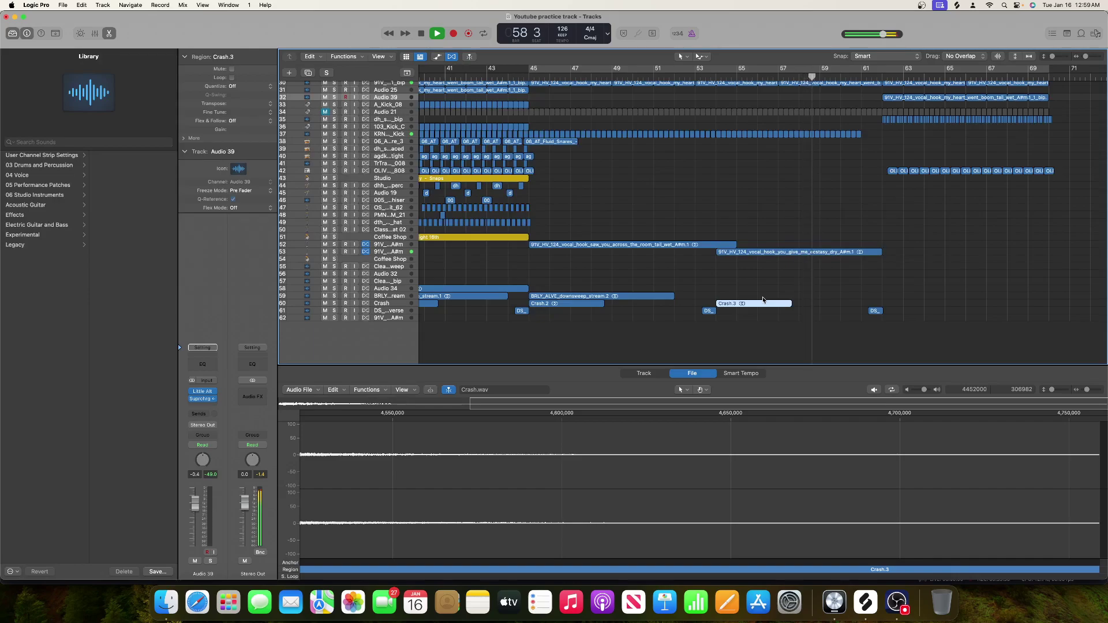
# Step: Insert the Raum reverb on the DS_MDH_fx_one_shot_know_crash_reverse track and close its plug-in window
pyautogui.click(392, 313)
pyautogui.click(203, 402)
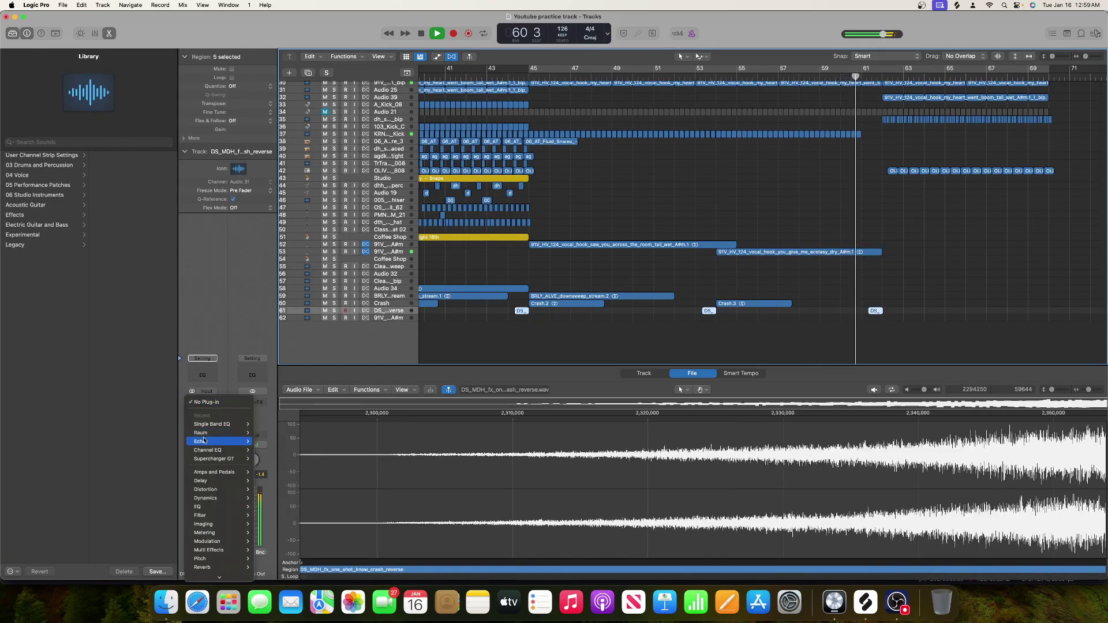
pyautogui.moveTo(209, 433)
pyautogui.click(266, 431)
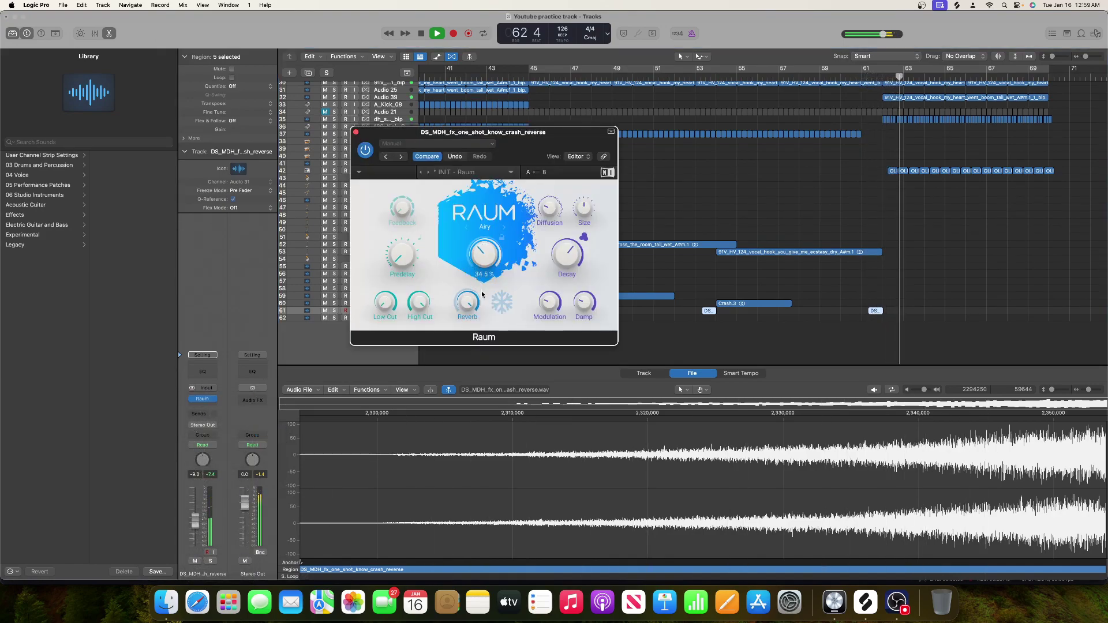
pyautogui.click(357, 132)
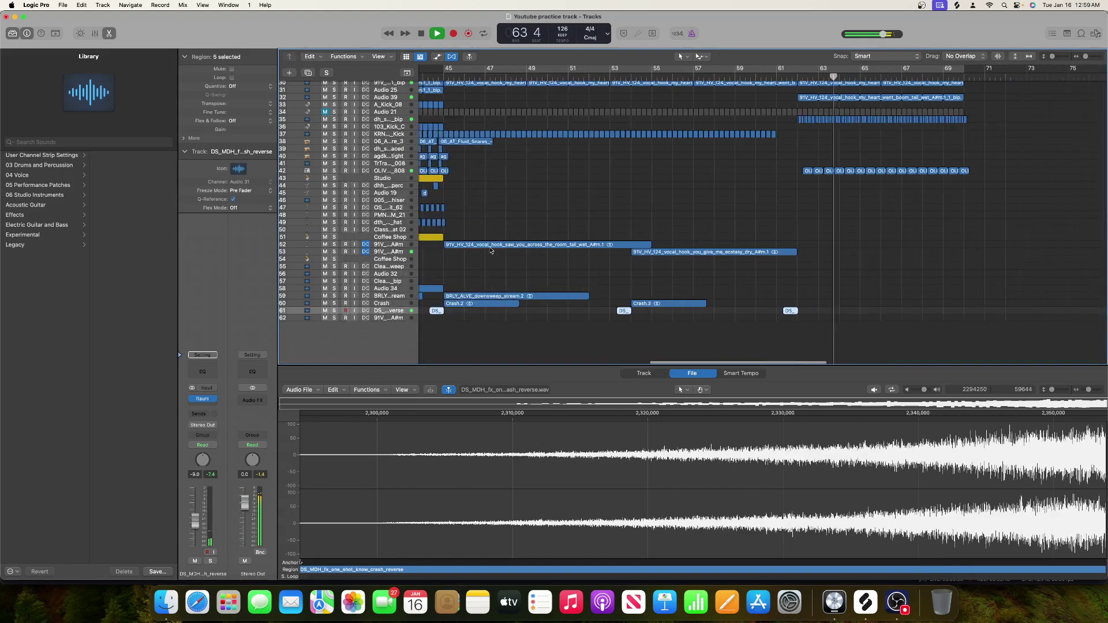
# Step: Look over the whole arrangement up to bar 70, comparing the bass, vocal, drum and effects tracks across its sections
pyautogui.scroll(10, 492, 251)
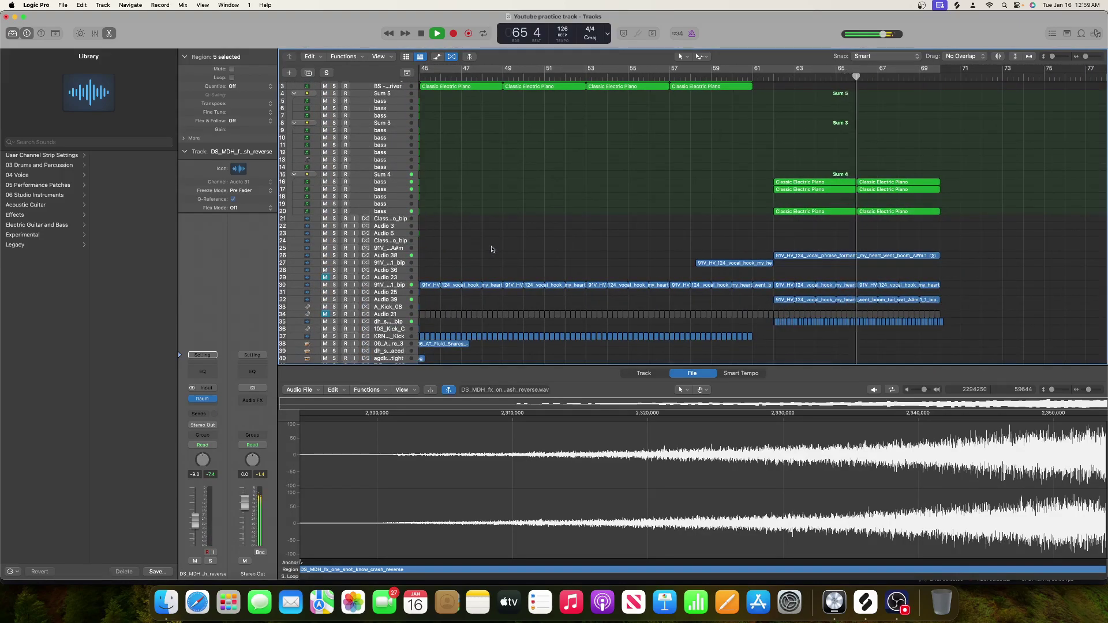
pyautogui.moveTo(1052, 57); pyautogui.dragTo(1056, 57)
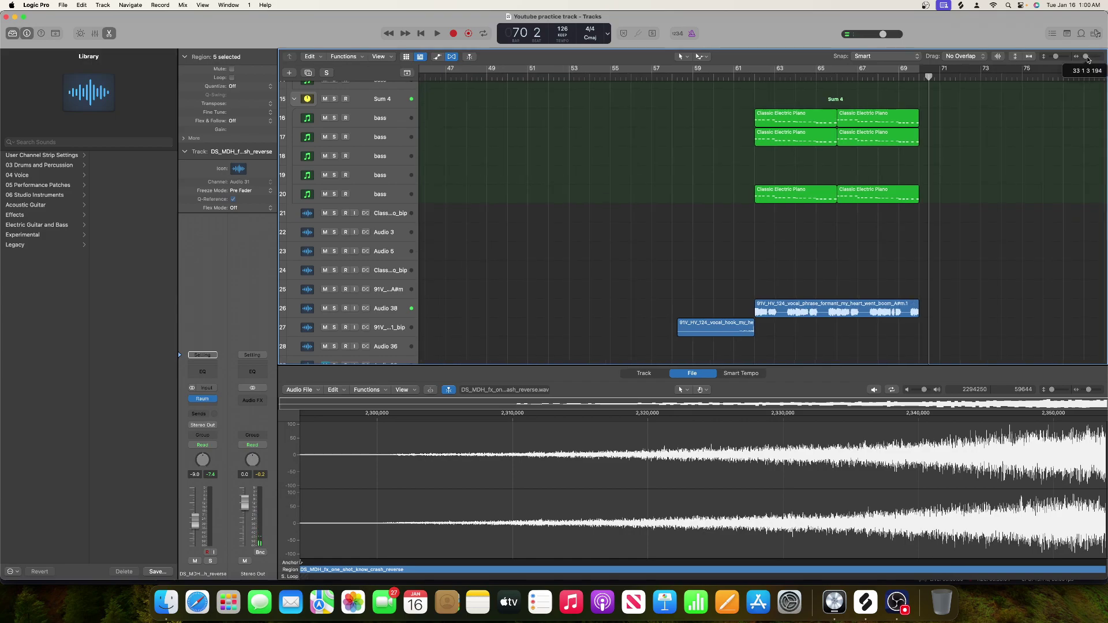
pyautogui.press('z')
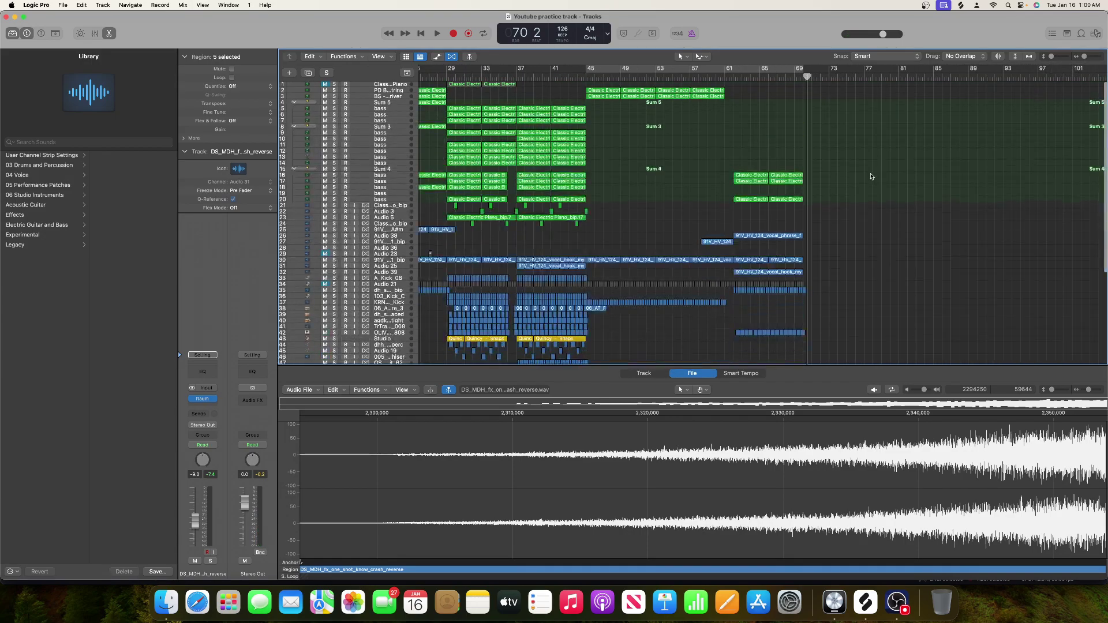
pyautogui.scroll(-5, 871, 177)
pyautogui.hscroll(-10, 871, 176)
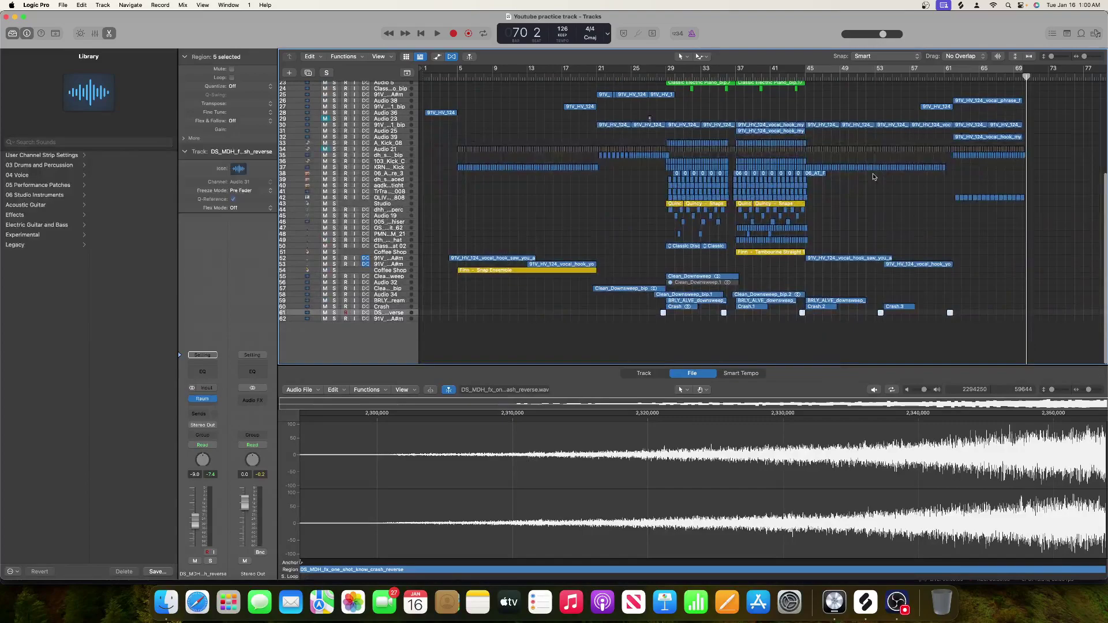
pyautogui.scroll(5, 873, 173)
pyautogui.scroll(-4, 872, 173)
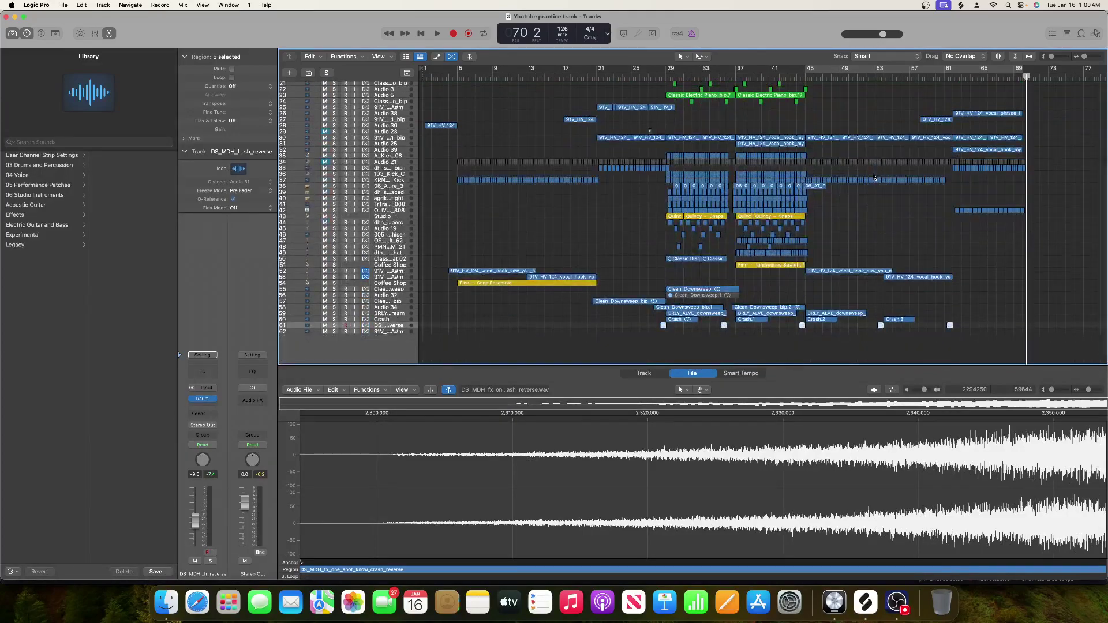
pyautogui.scroll(5, 873, 173)
pyautogui.hscroll(4, 889, 178)
pyautogui.hscroll(5, 990, 160)
pyautogui.hscroll(-5, 989, 160)
pyautogui.scroll(1, 990, 160)
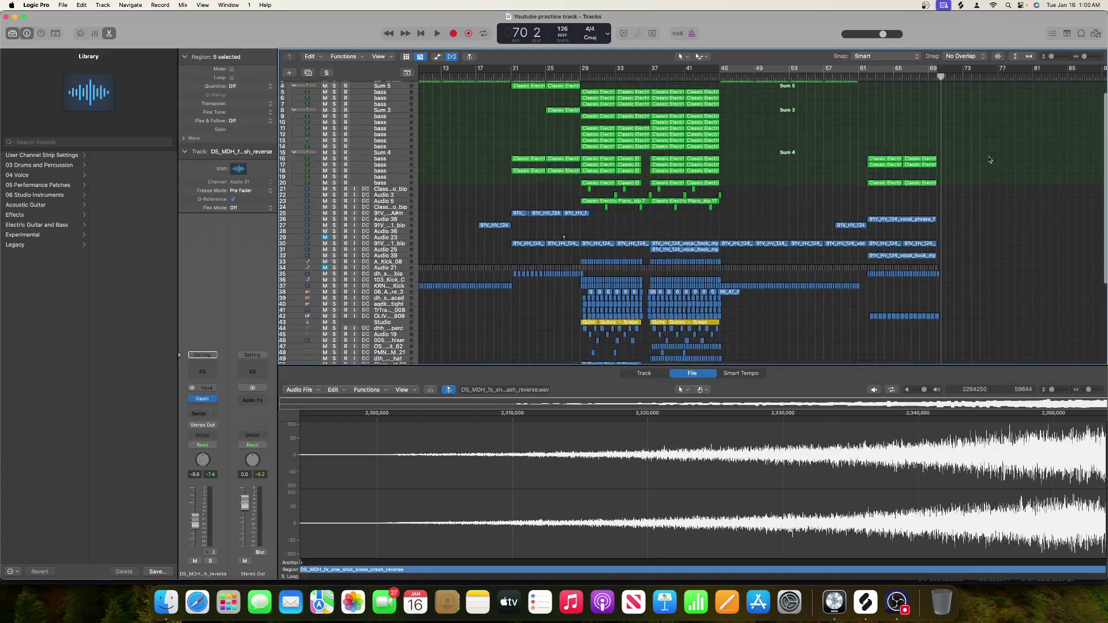
pyautogui.hscroll(-4, 990, 160)
pyautogui.scroll(-6, 990, 160)
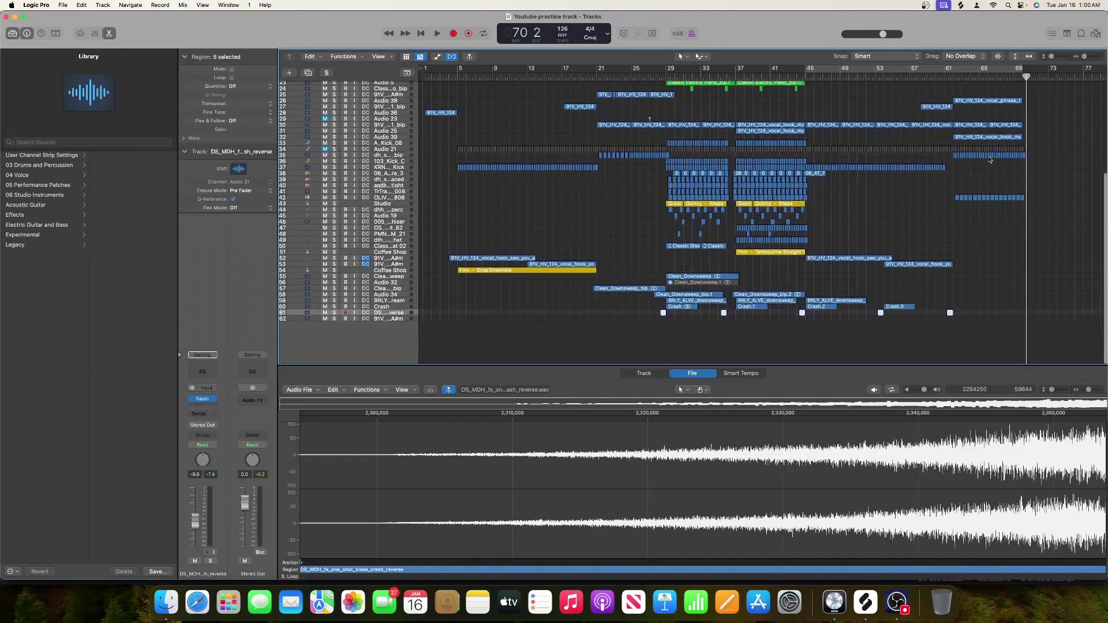